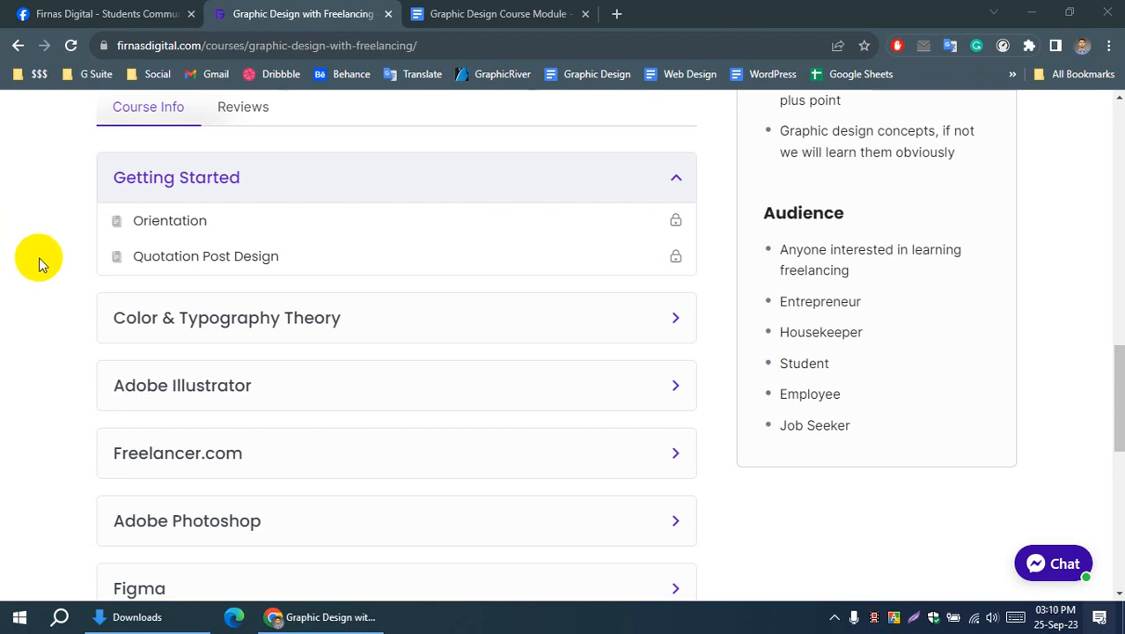
Step: Expand the Adobe Photoshop section of the course outline and examine its lesson topics
scroll(68, 286, down, 2)
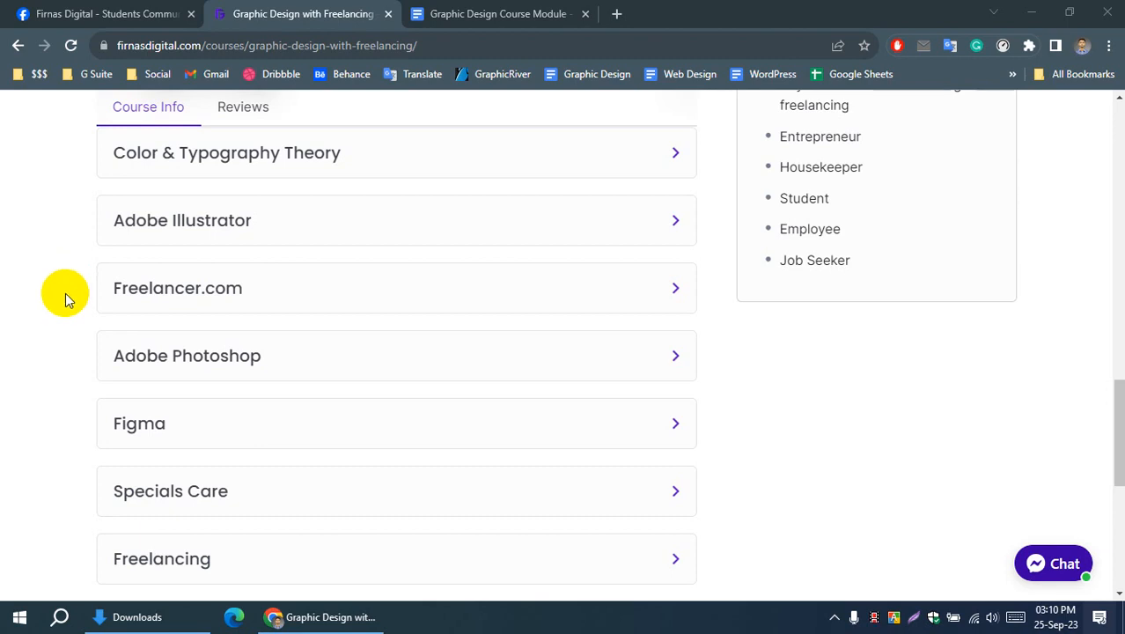
click(110, 353)
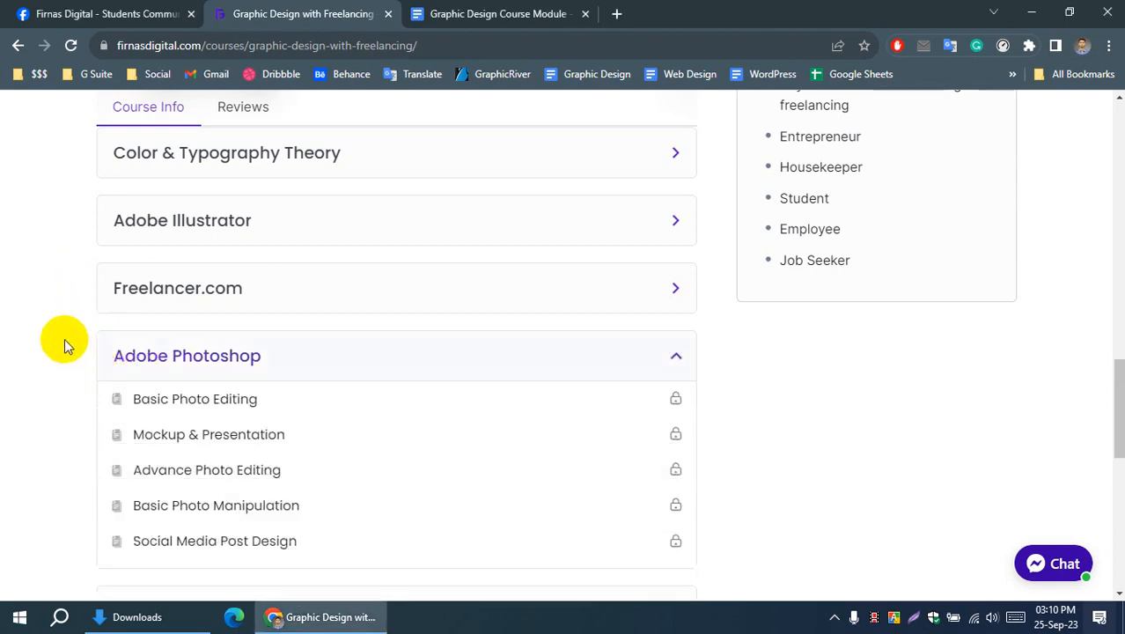
scroll(49, 303, down, 1)
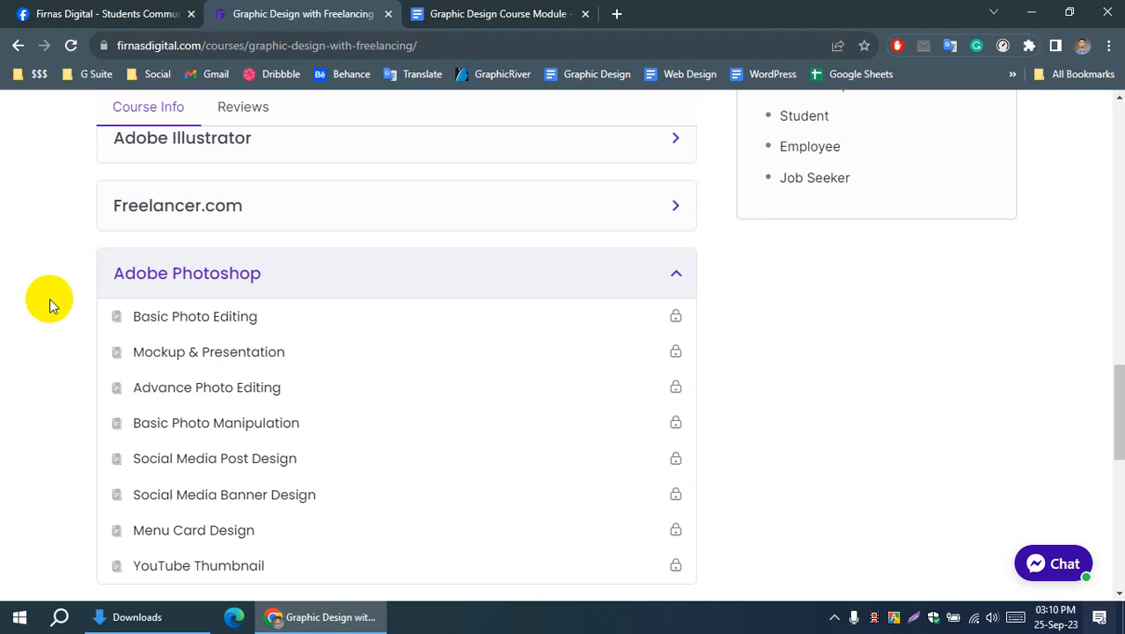
Step: Switch to the Downloads folder and extract the Adobe Photoshop CC 2019 (Pre-Activated) archive there
click(138, 616)
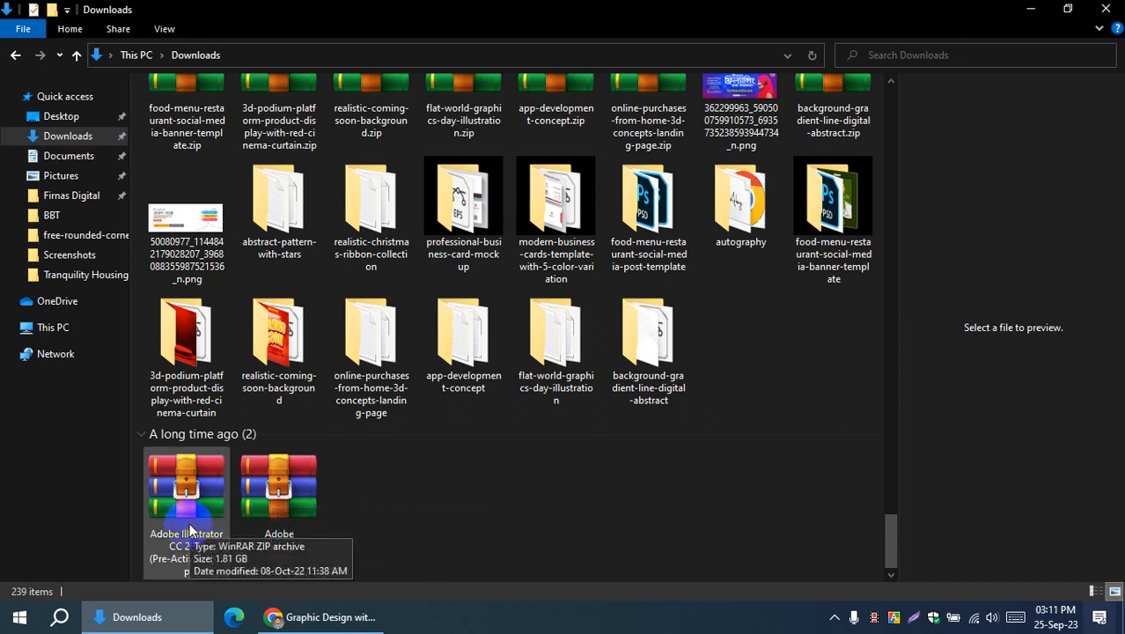
click(280, 513)
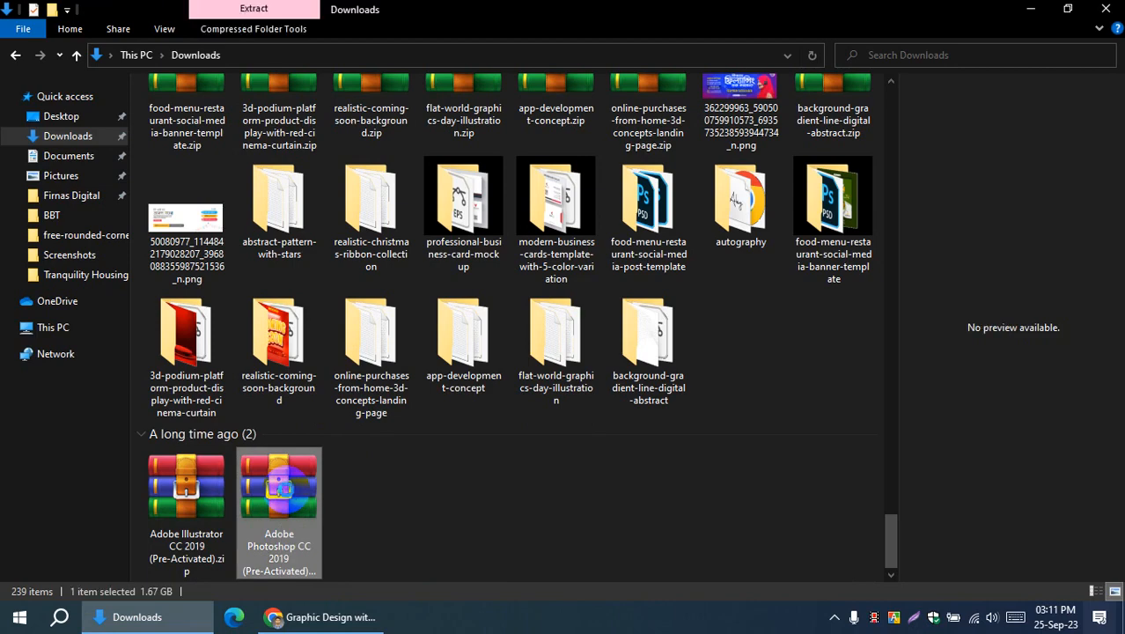
right_click(280, 487)
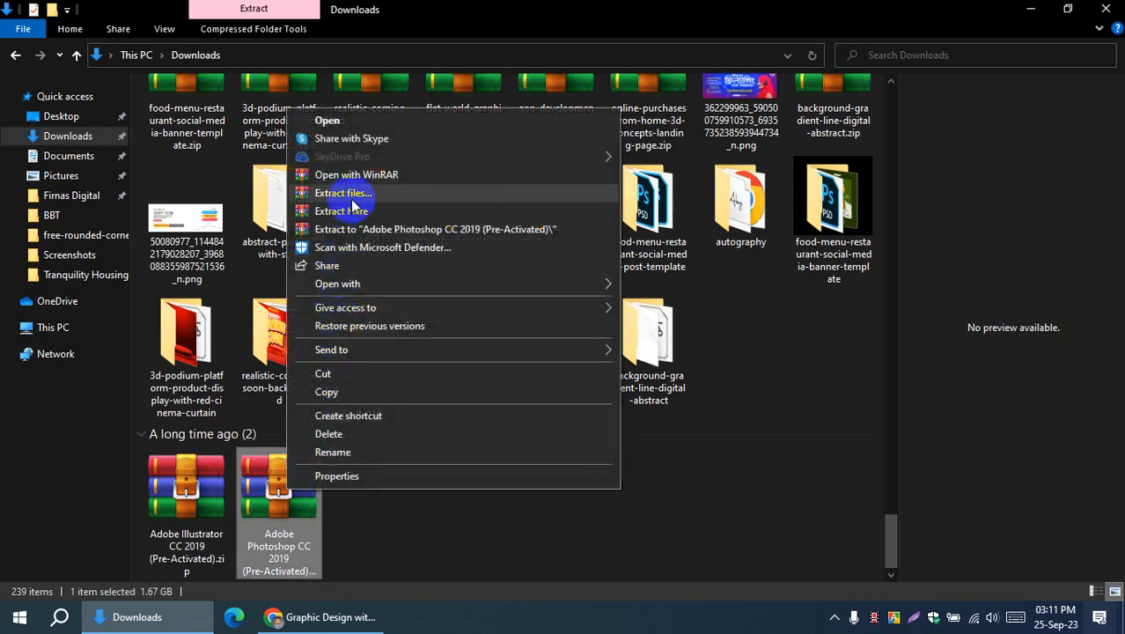
click(350, 196)
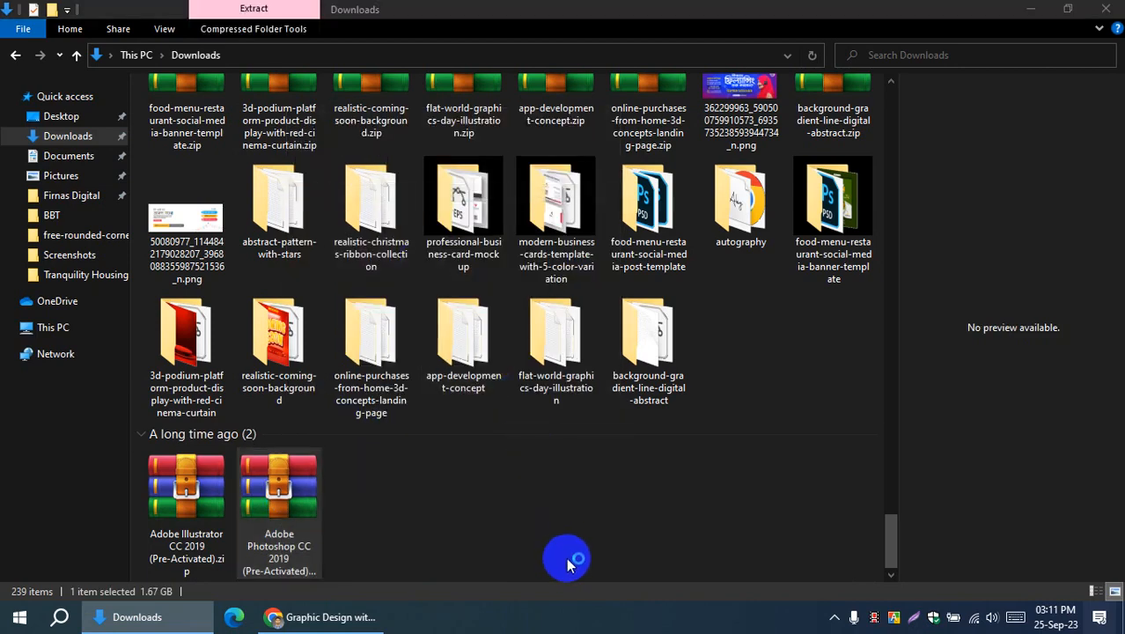
click(605, 562)
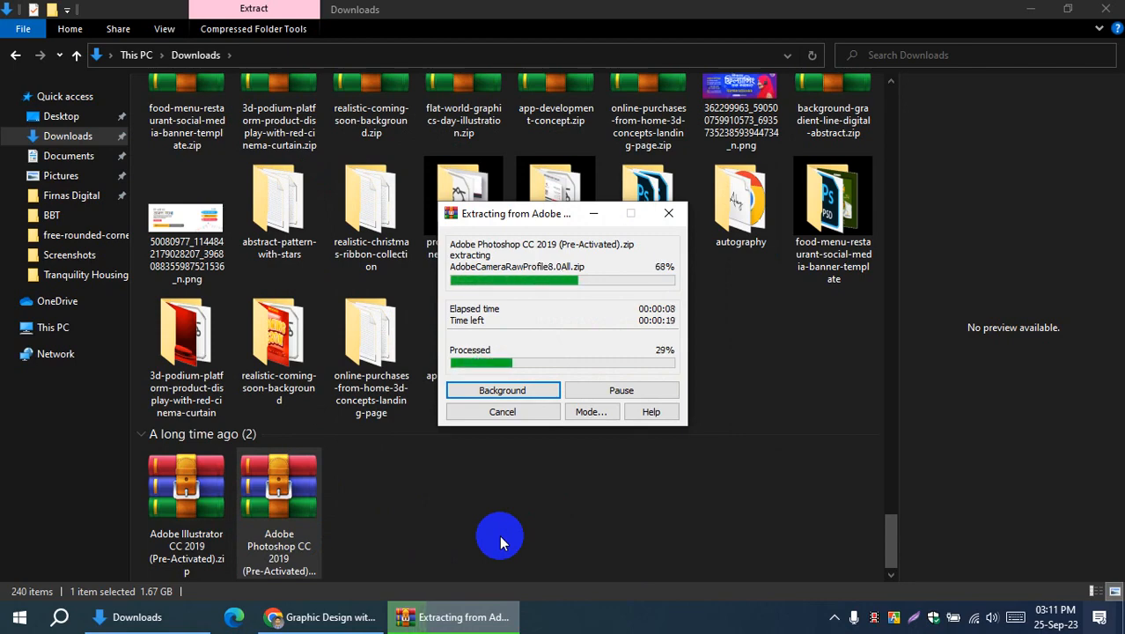
Step: Open the Setup folder nested inside the extracted Adobe Photoshop CC 2019 (Pre-Activated) folder
scroll(499, 535, up, 2)
scroll(499, 535, up, 15)
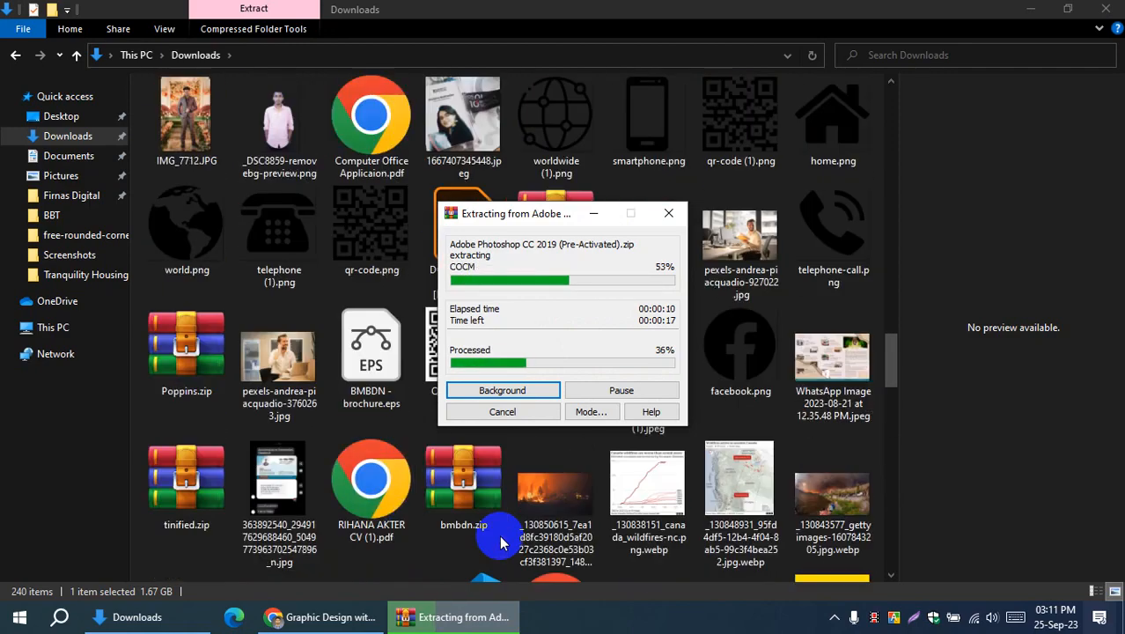
scroll(499, 535, up, 10)
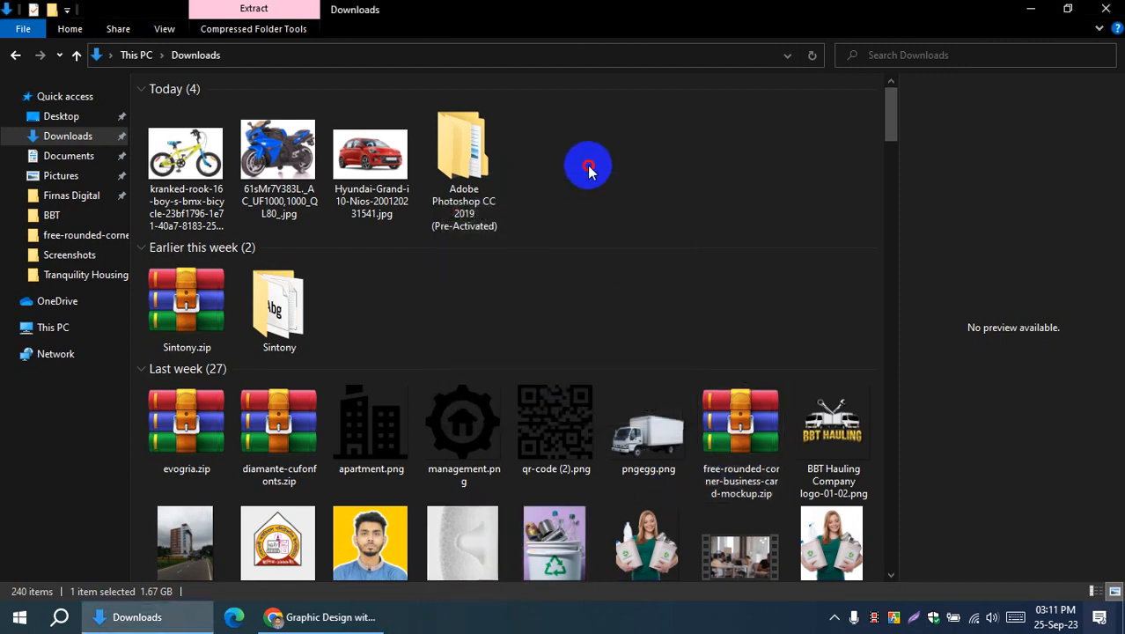
double_click(471, 172)
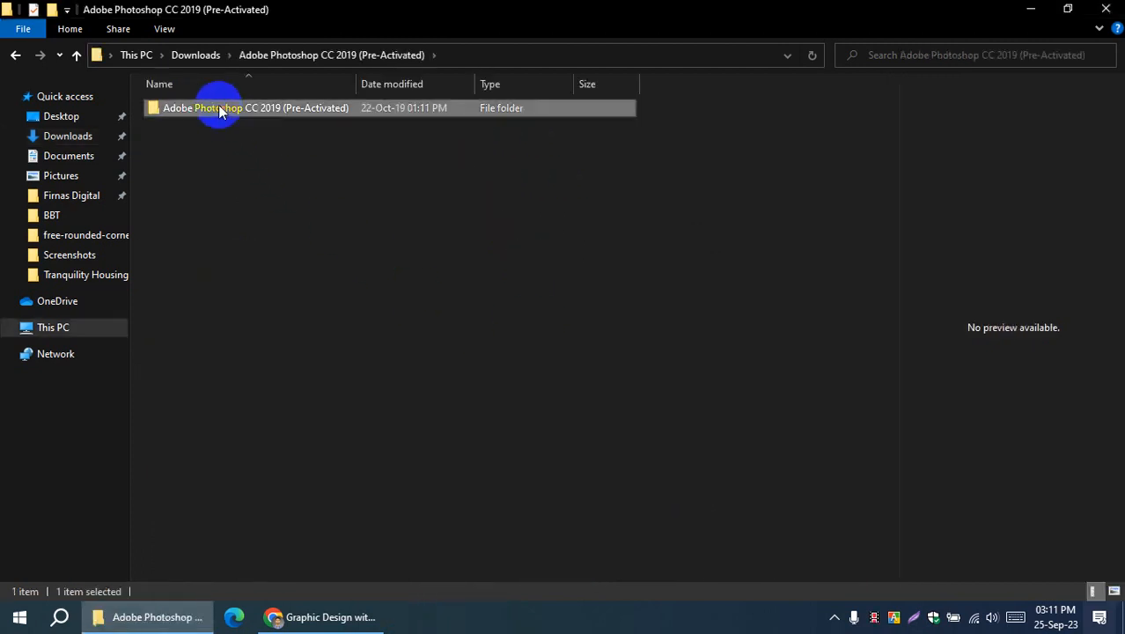
double_click(218, 108)
double_click(176, 109)
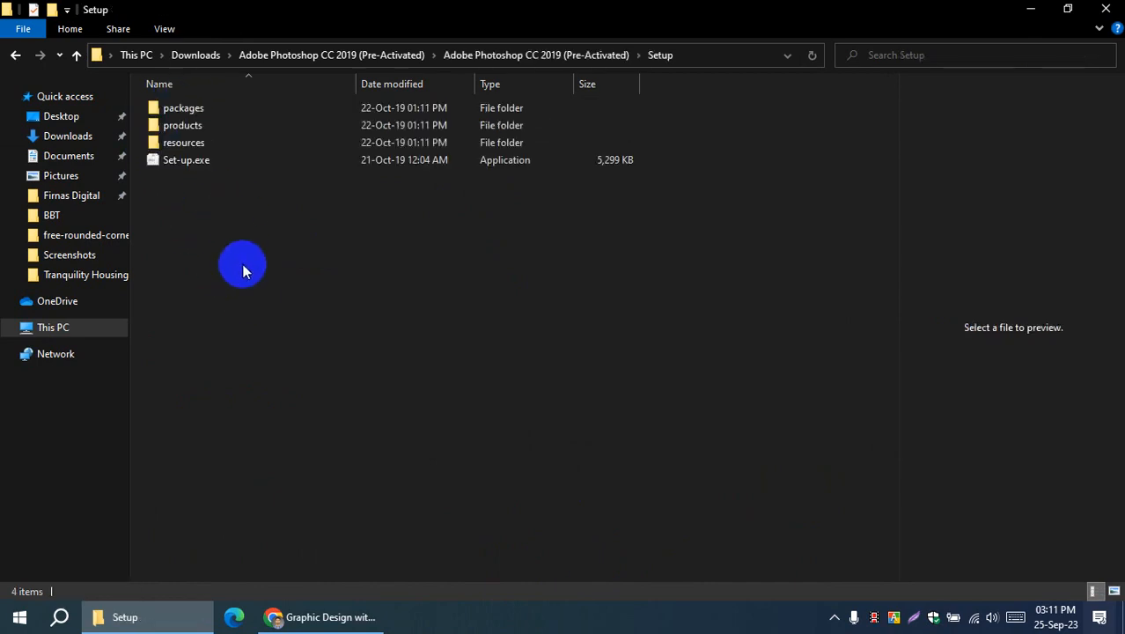
Step: Run Set-up.exe to bring up the Photoshop CC 2019 installation options, and quit the installer
double_click(212, 163)
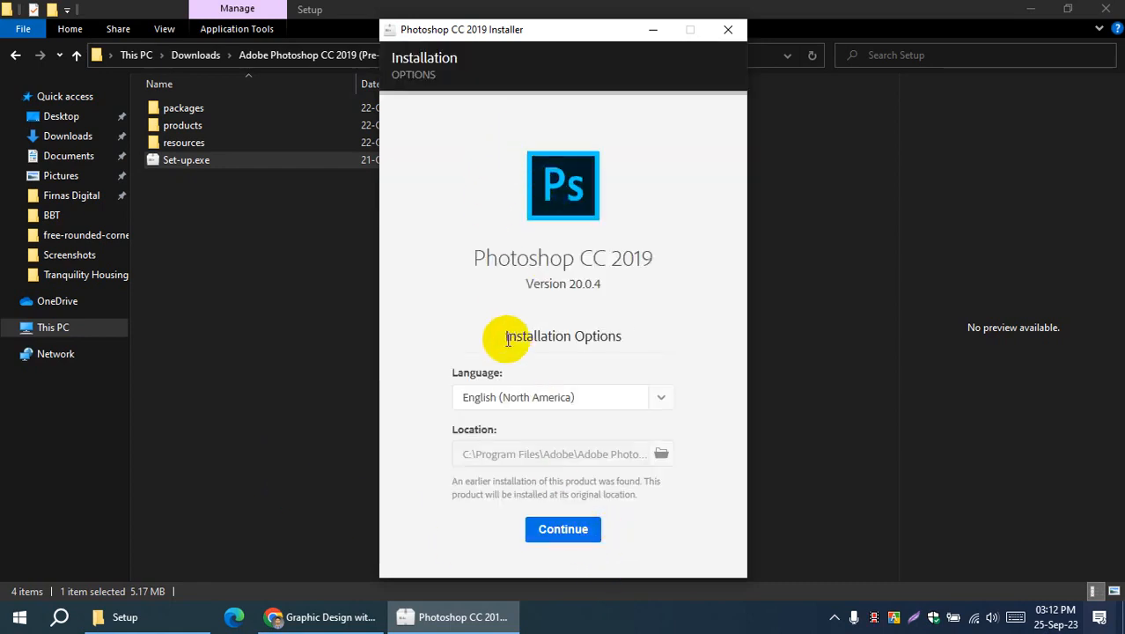
click(728, 29)
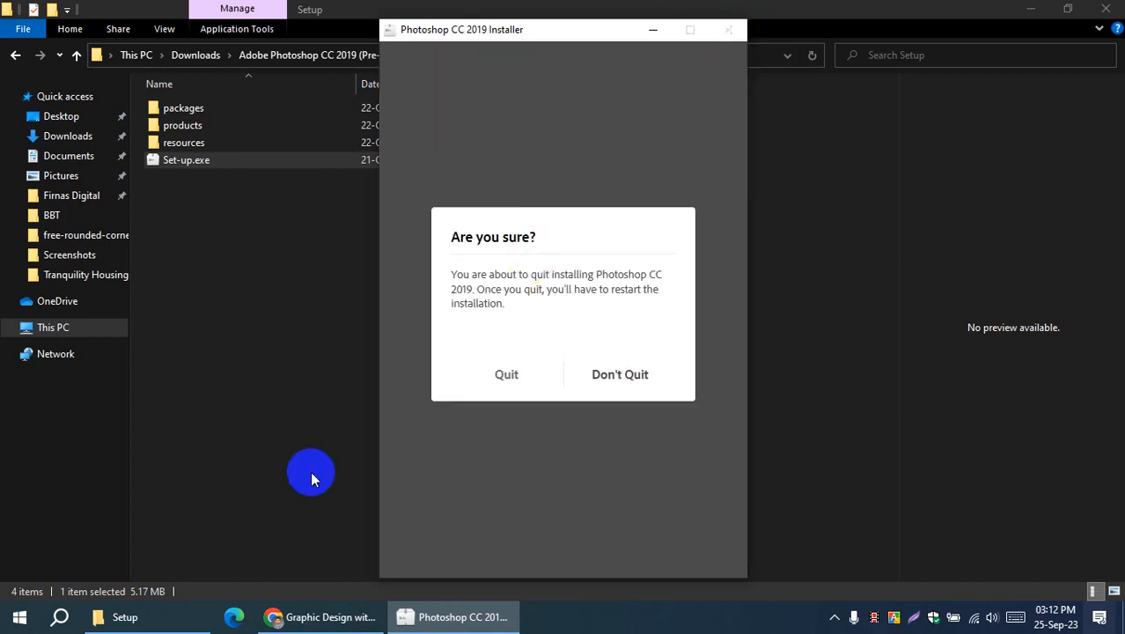
click(517, 378)
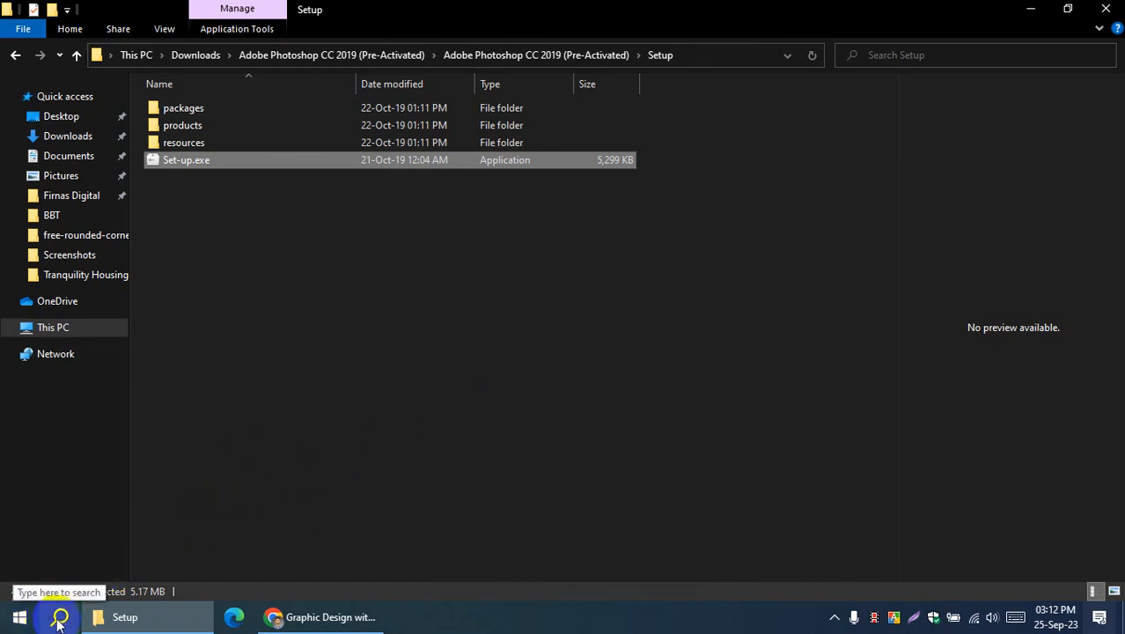
Step: Launch Adobe Photoshop CC 2019 and create a 7 x 5 inch RGB document at 300 pixels/inch with a white background
key(super)
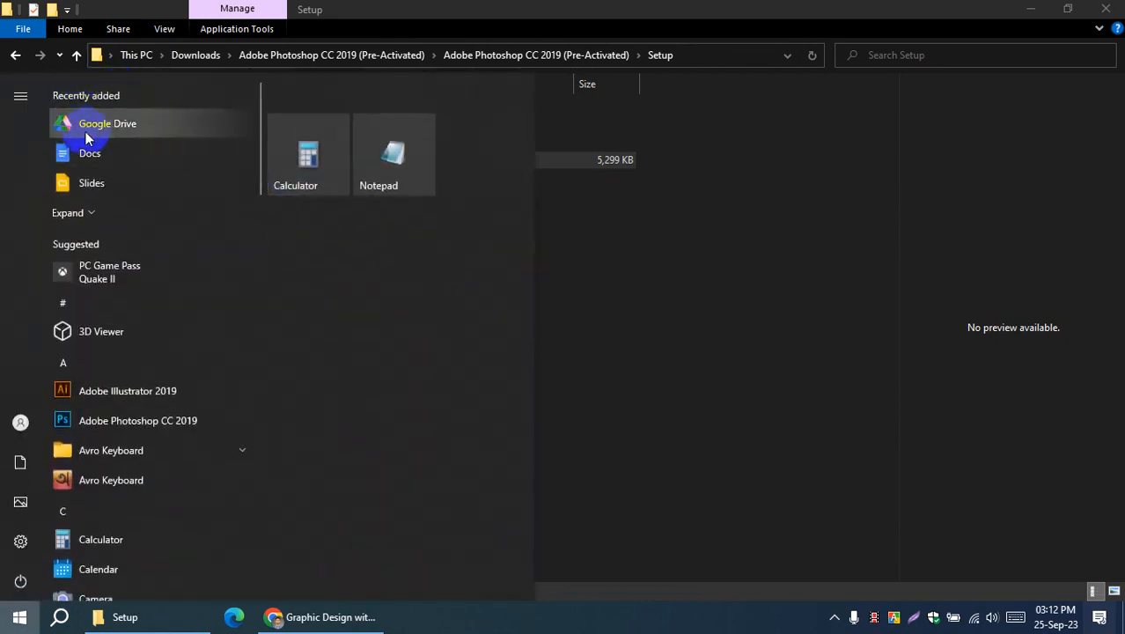
click(113, 424)
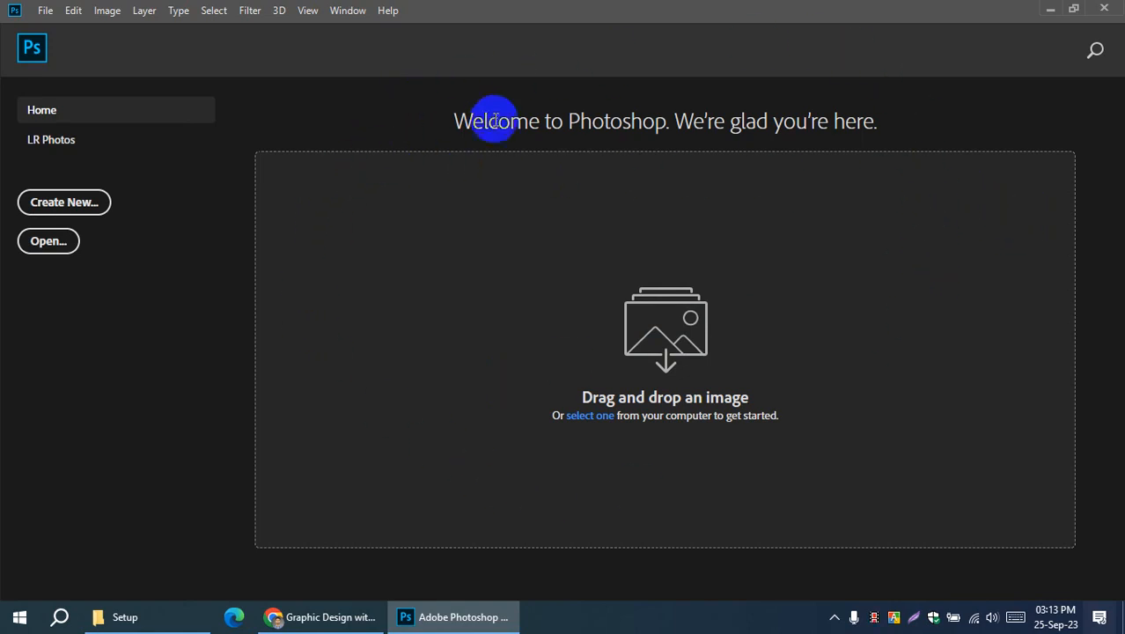
click(53, 206)
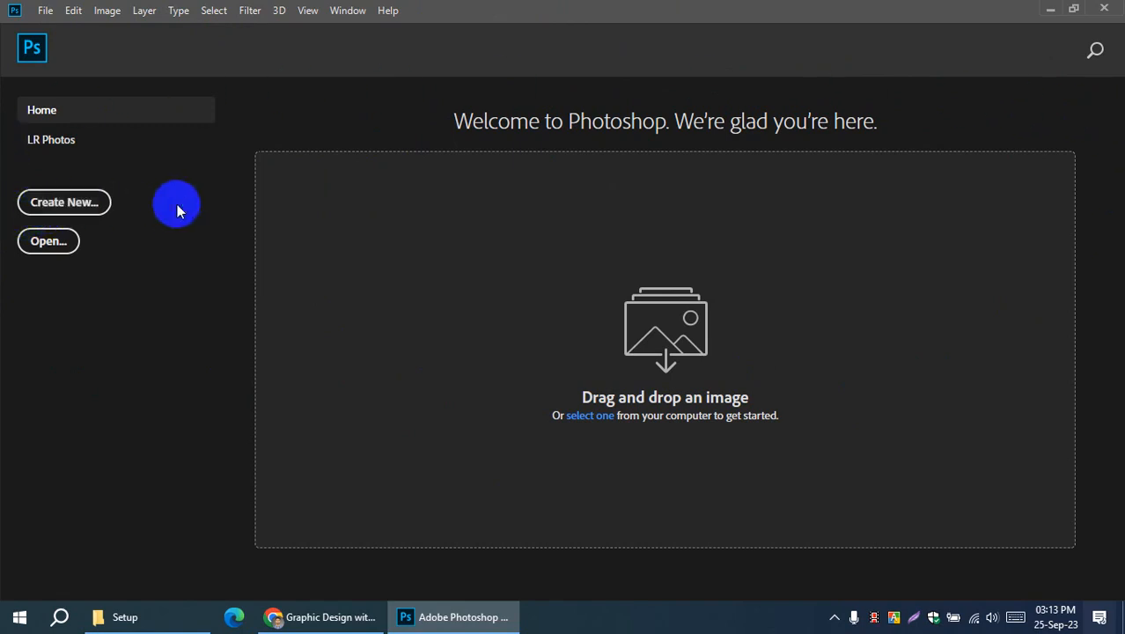
key(ctrl+n)
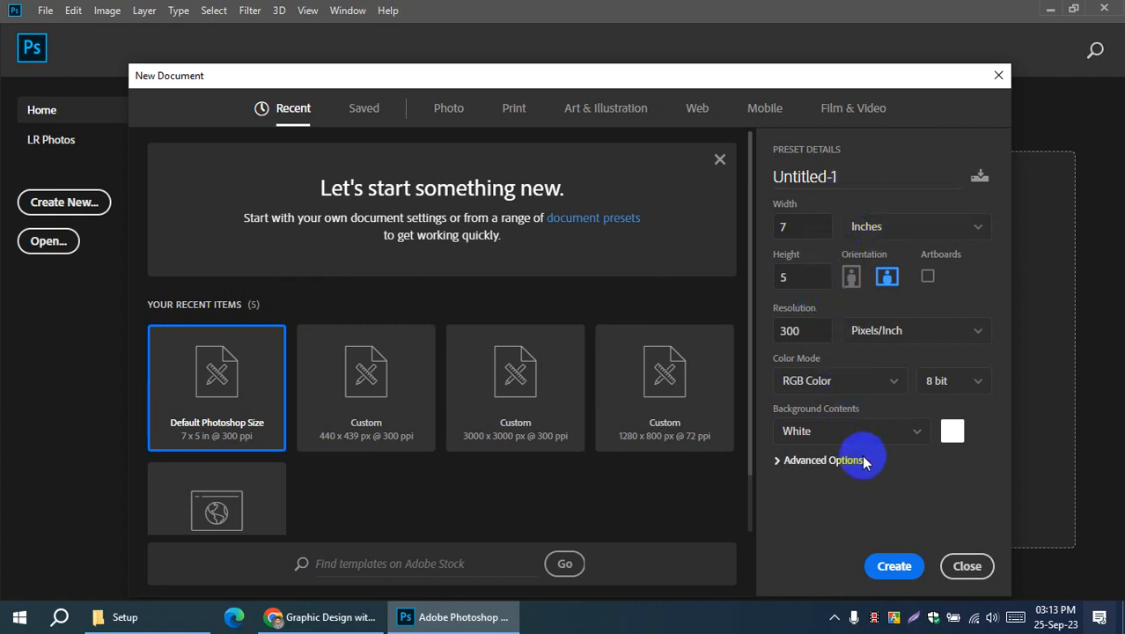
scroll(352, 481, down, 2)
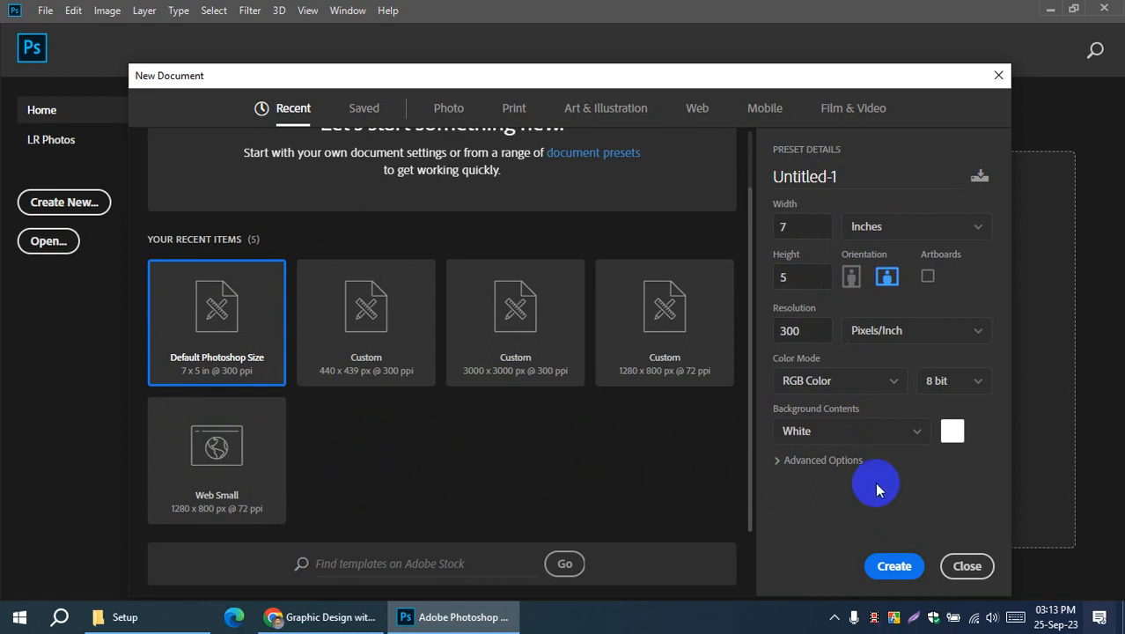
click(894, 565)
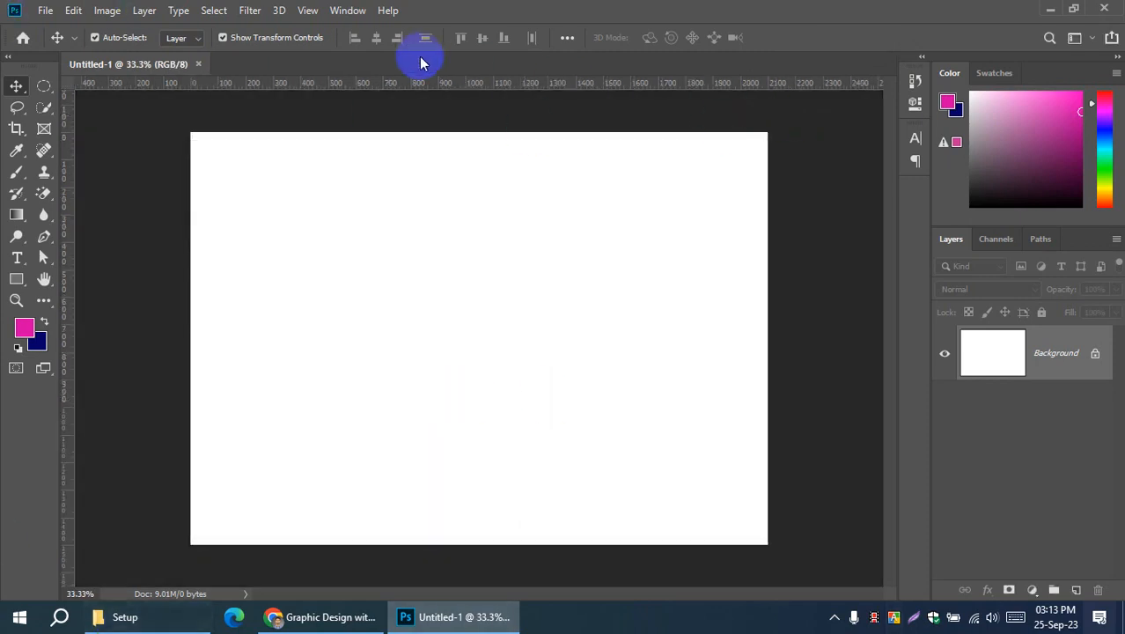
Step: Reset the Essentials workspace and turn off Show Transform Controls and Auto-Select for the Move tool
click(1092, 38)
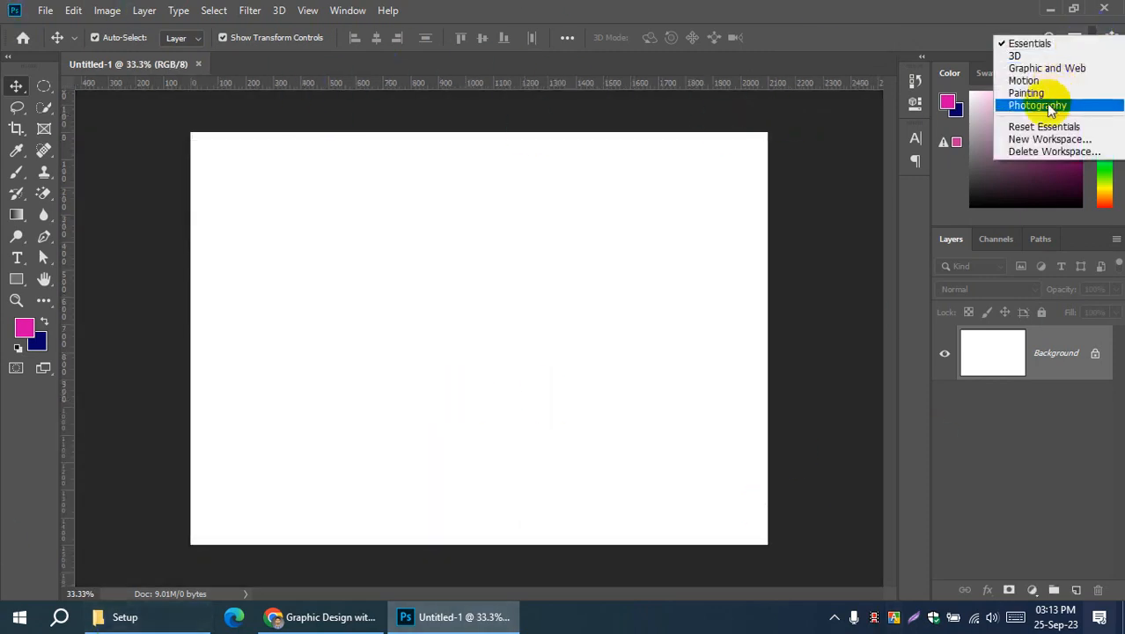
click(1052, 120)
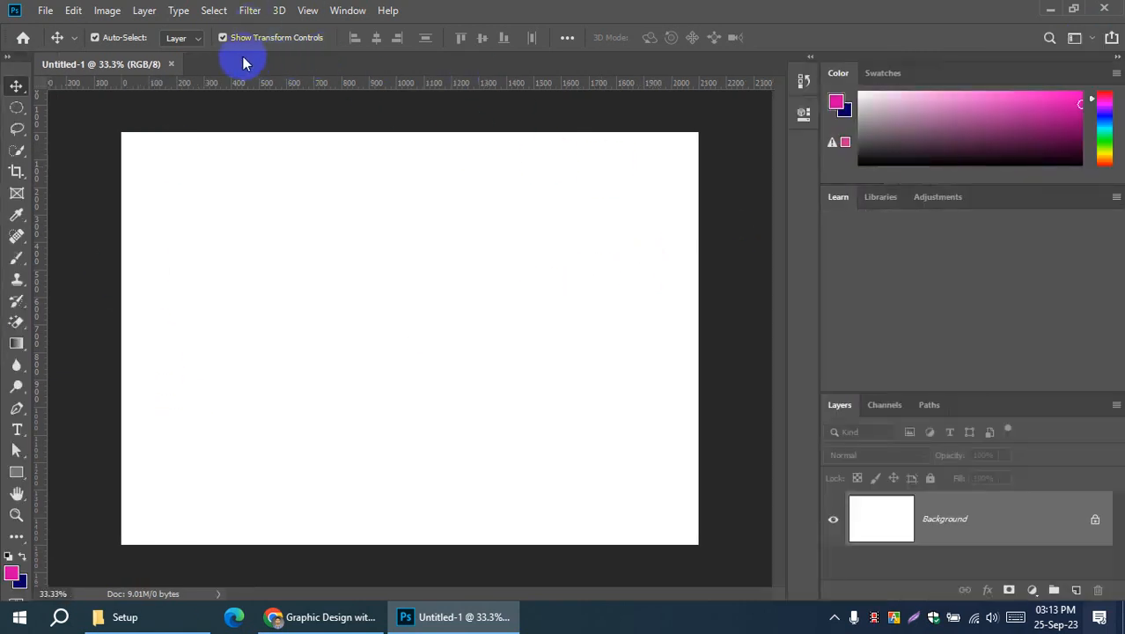
click(222, 37)
click(93, 37)
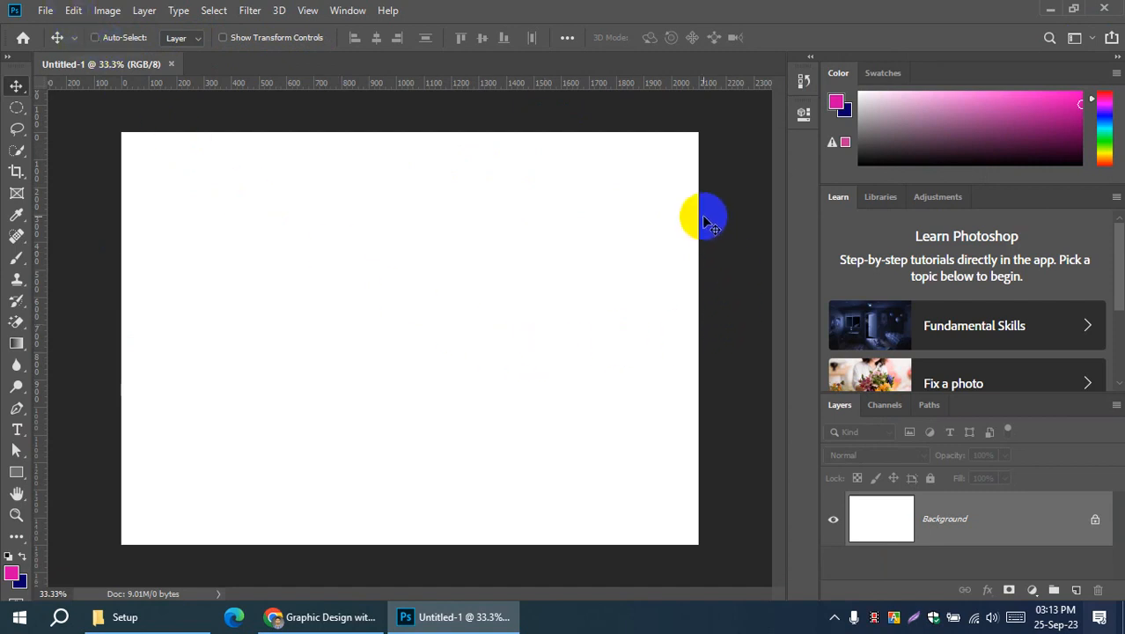
Step: Undock the Learn, Libraries and Adjustments panel group from the workspace and close it
click(1073, 199)
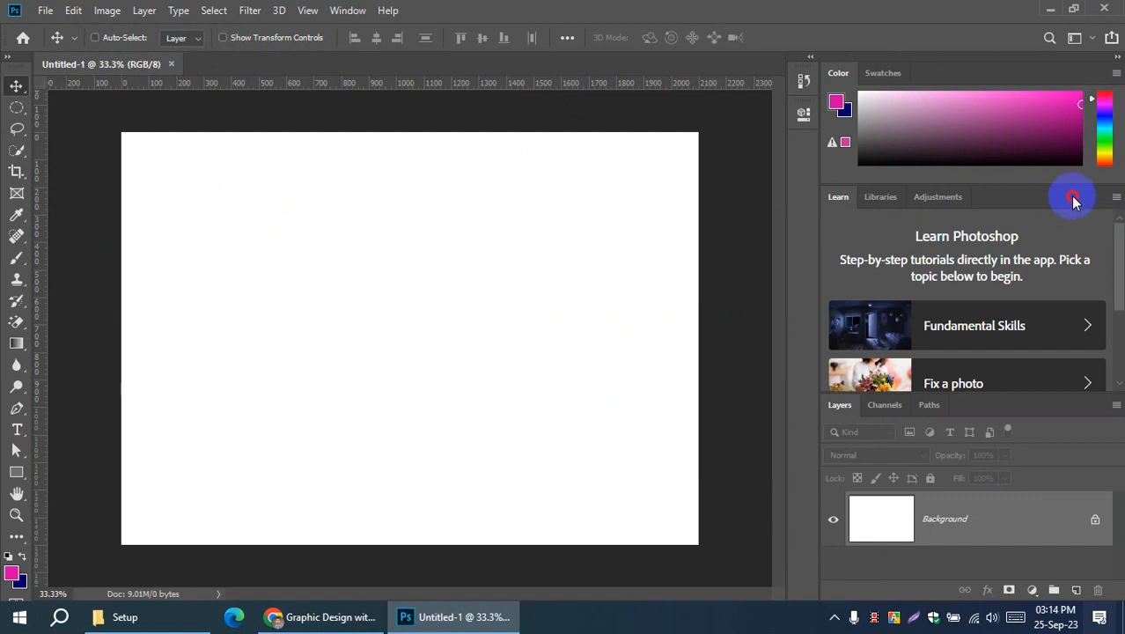
drag(1072, 199, 545, 201)
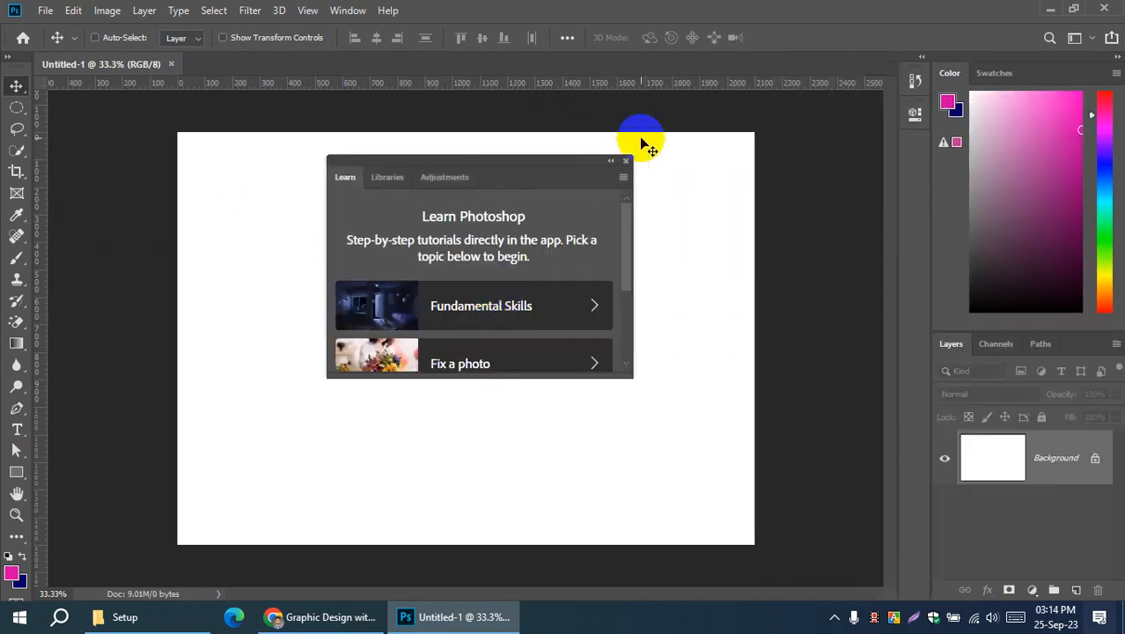
click(625, 161)
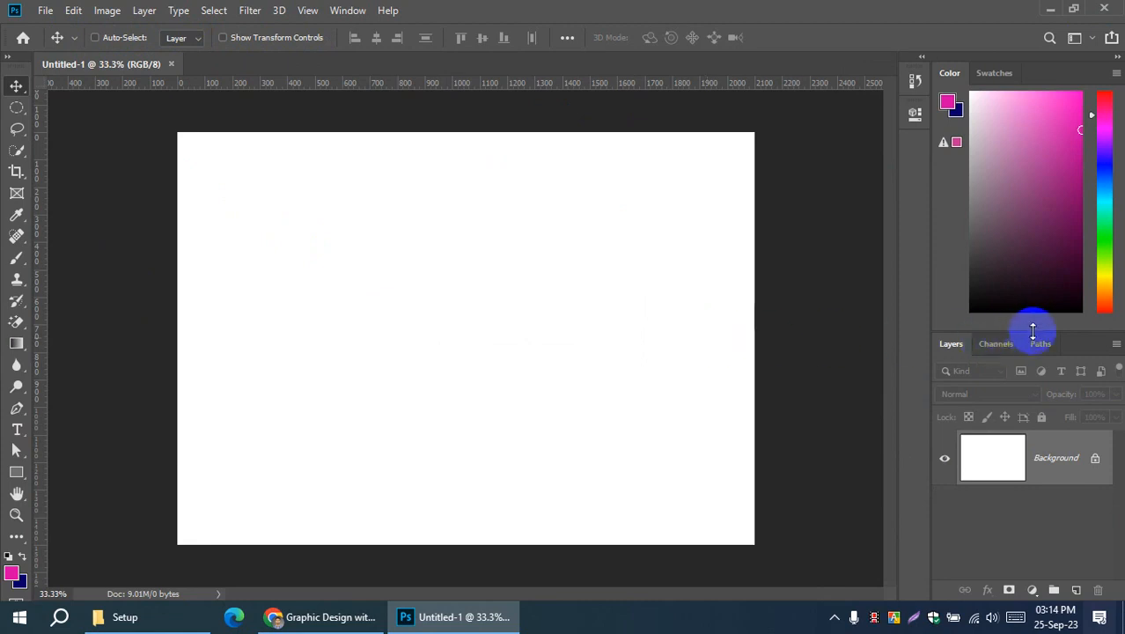
Step: Shrink the Color panel to give the Layers panel more height, and arrange the tools in two columns
drag(1032, 330, 1031, 107)
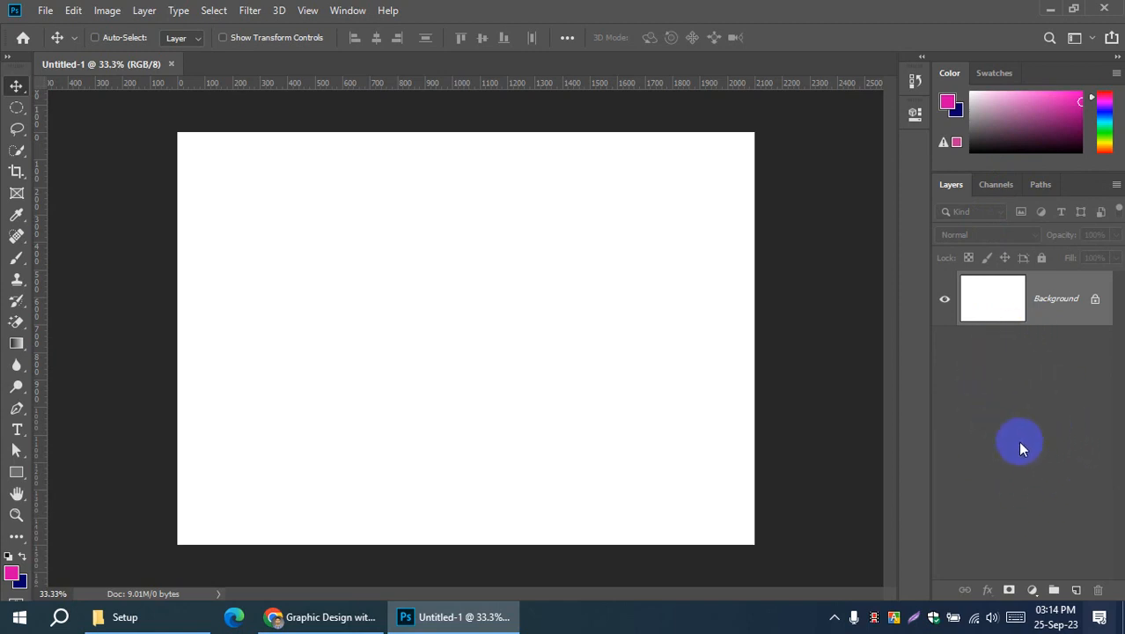
click(1002, 78)
click(949, 78)
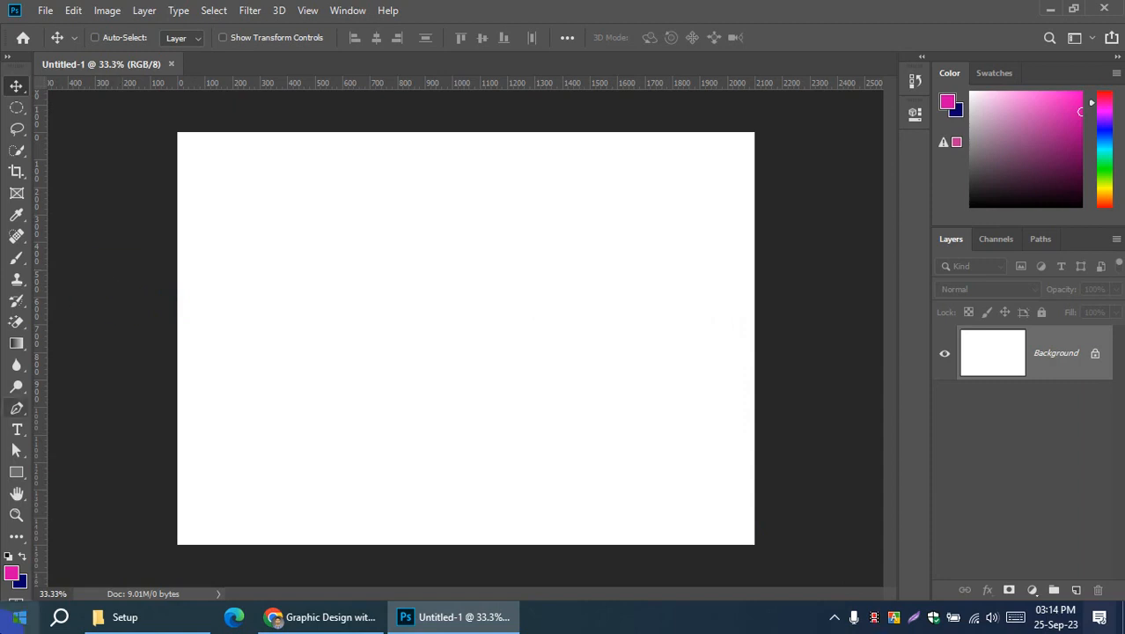
click(7, 59)
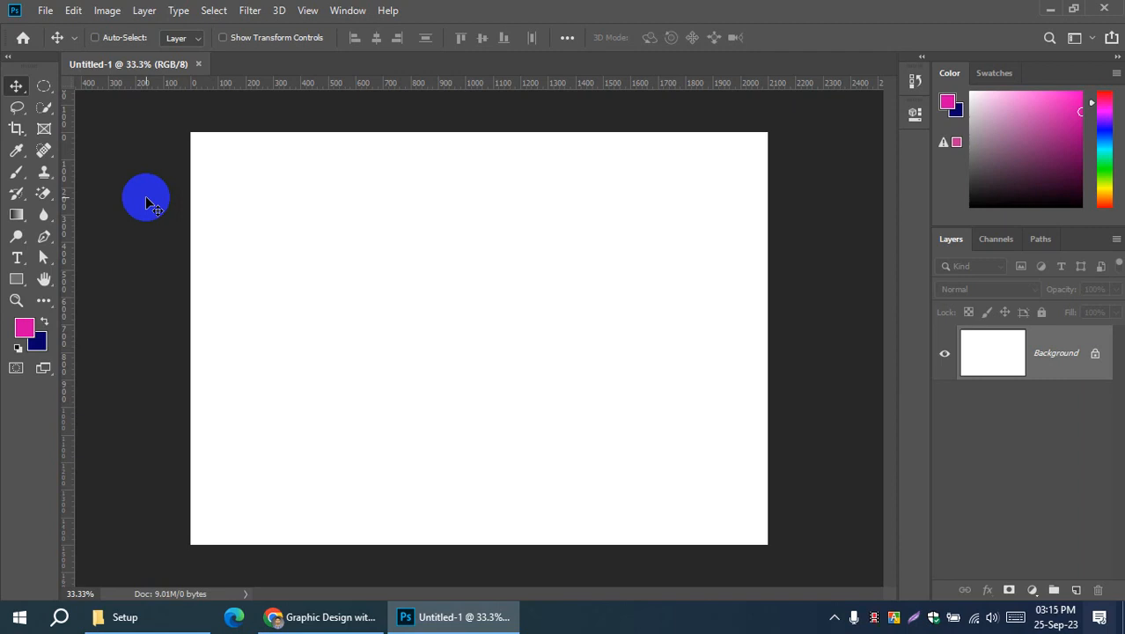
Step: Draw a pink rectangle of about 1089 x 675 px on the canvas and move it slightly to the right
click(18, 280)
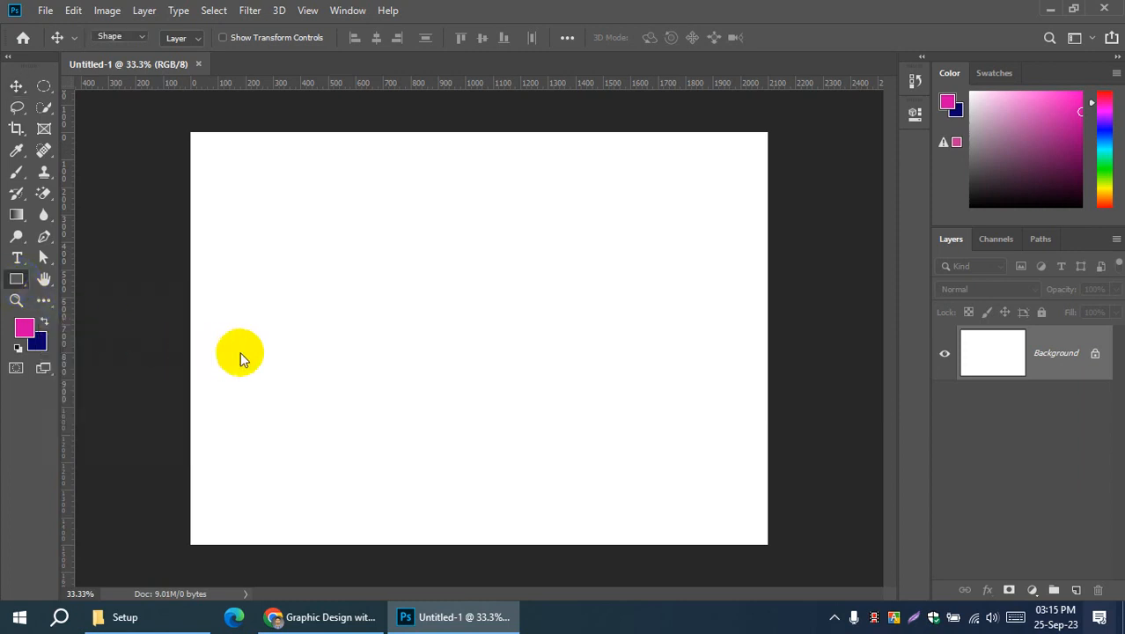
drag(302, 223, 602, 406)
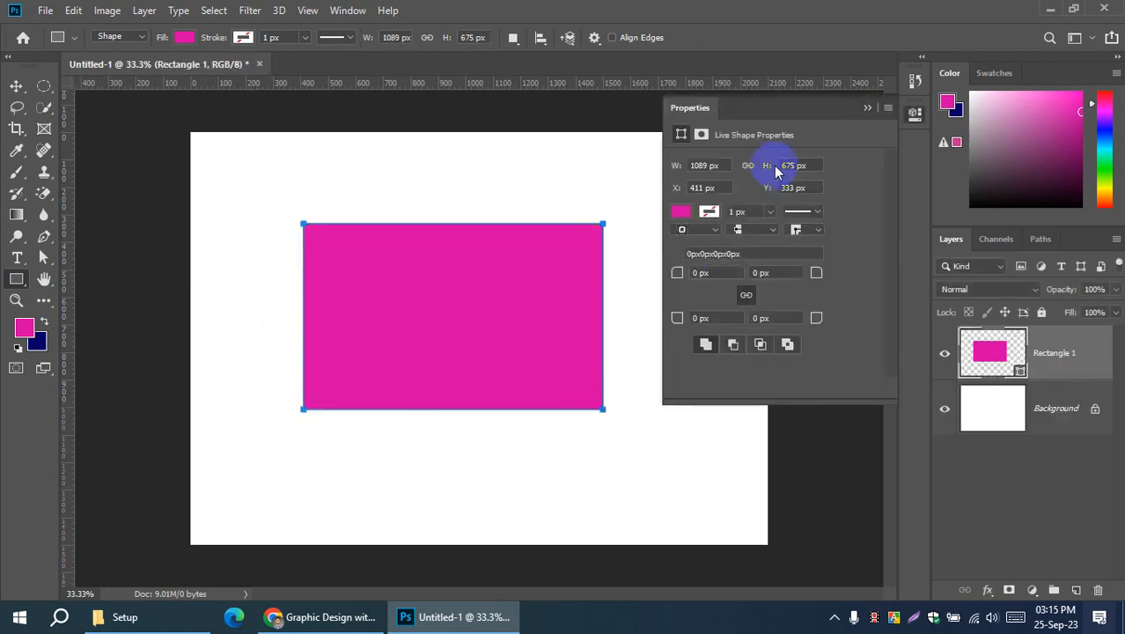
click(868, 107)
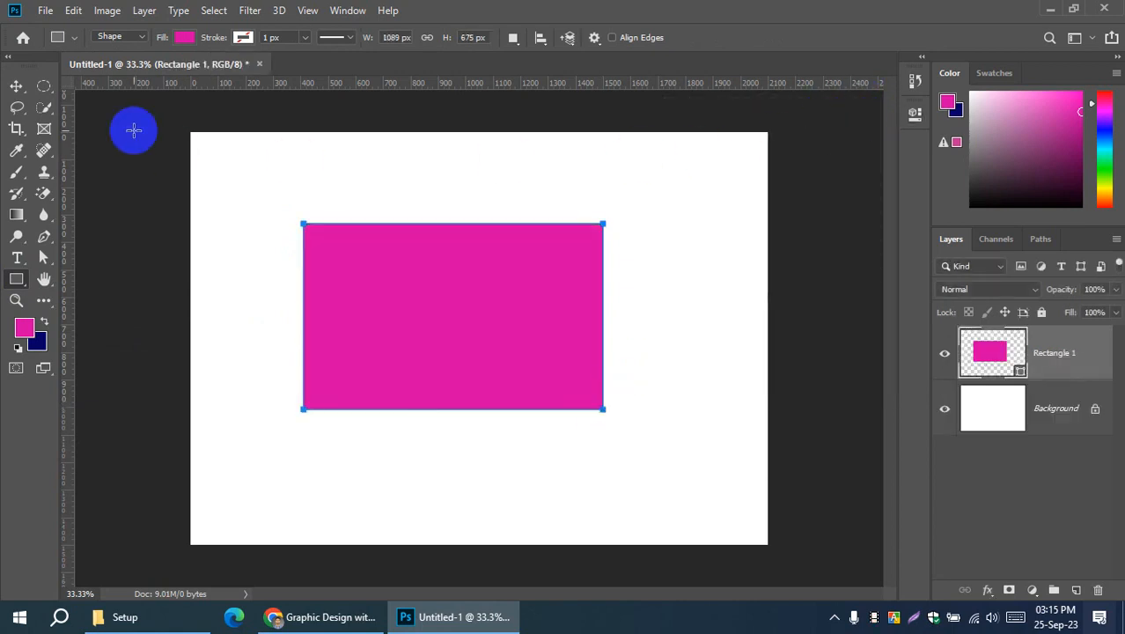
click(15, 87)
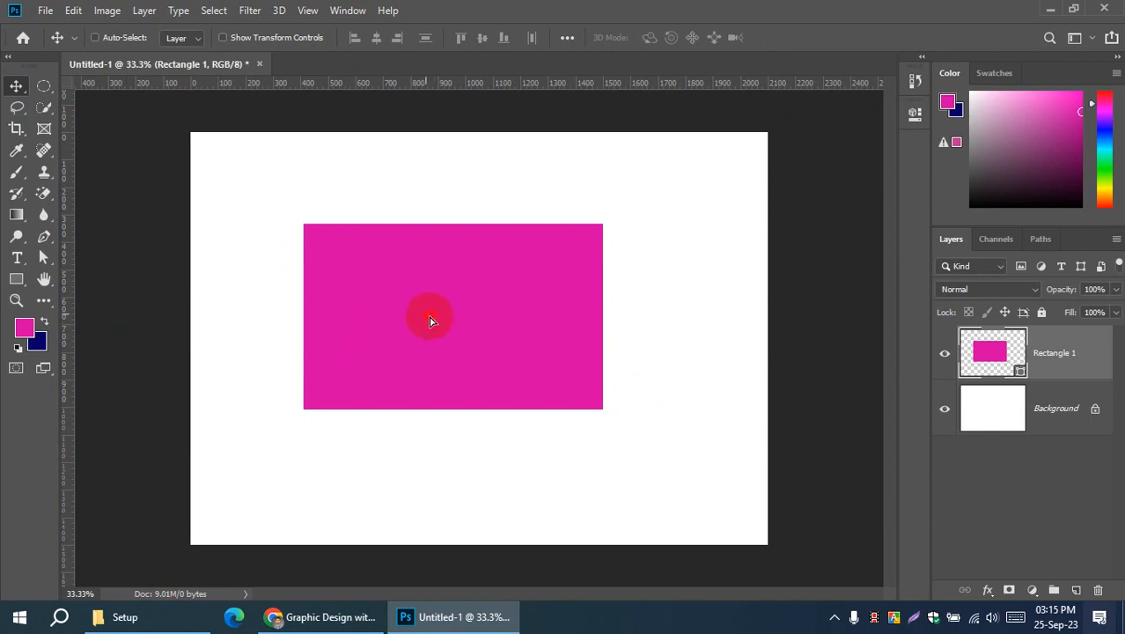
drag(431, 321, 474, 321)
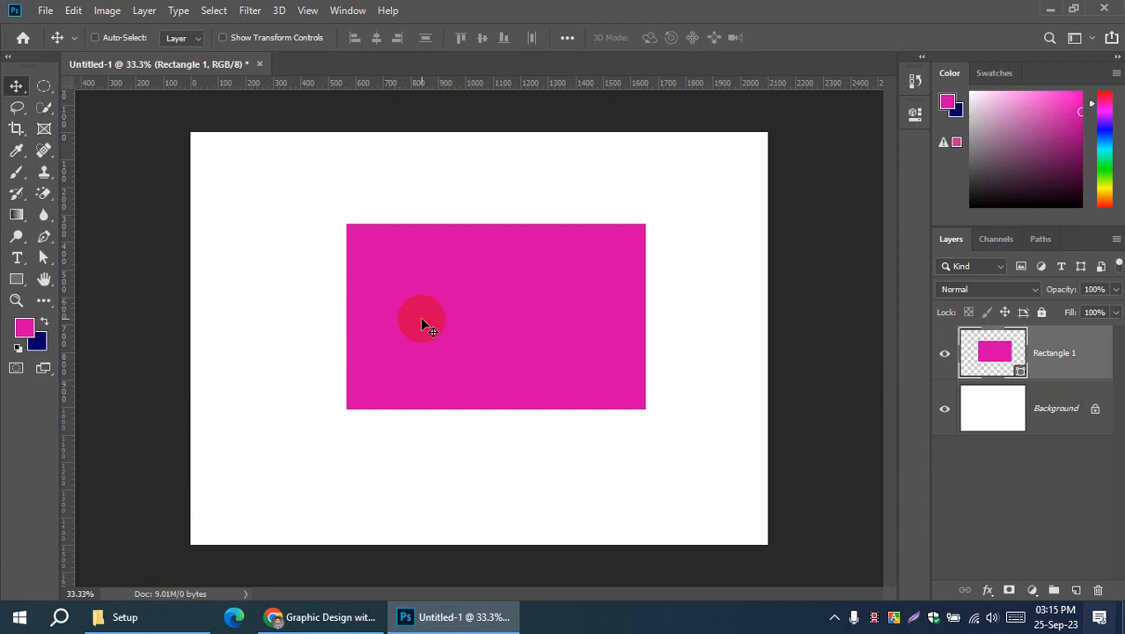
Step: Move the pink rectangle around the canvas with the Move tool and leave it in the canvas's lower-right area
mouse_move(421, 321)
mouse_down()
mouse_move(439, 348)
mouse_move(403, 325)
mouse_move(435, 316)
mouse_move(437, 329)
mouse_move(417, 324)
mouse_up()
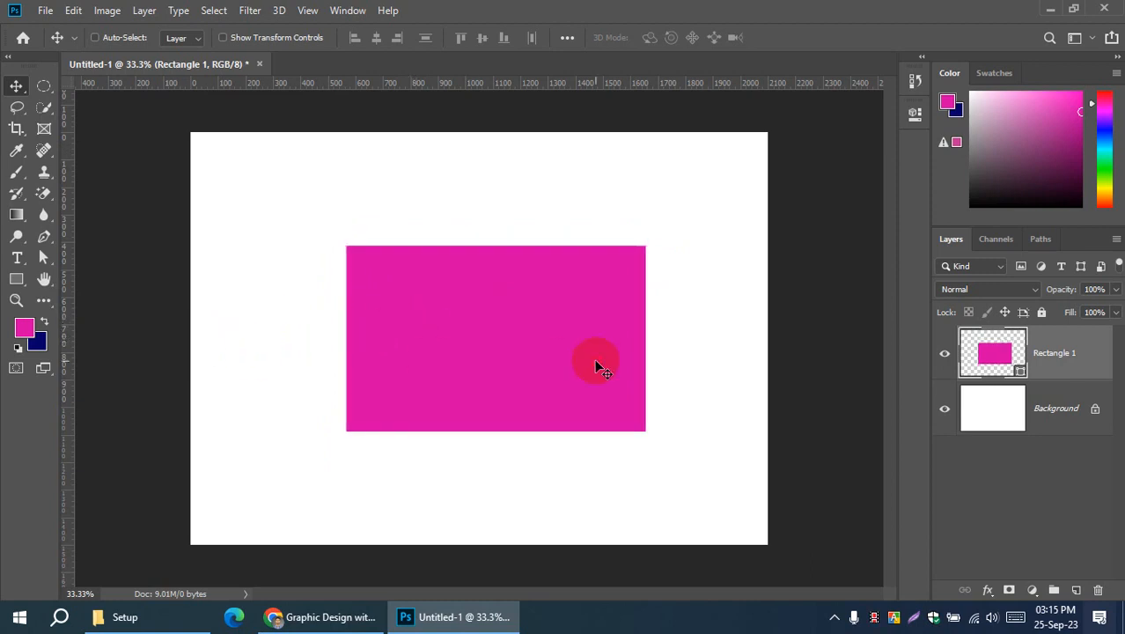
drag(483, 362, 451, 350)
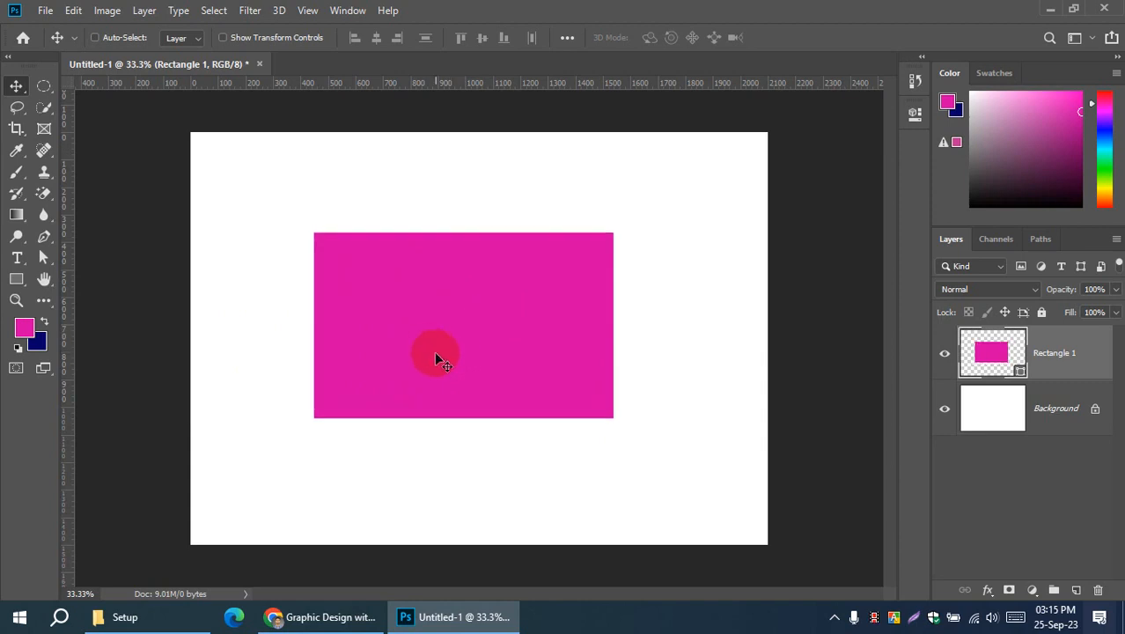
drag(437, 357, 463, 368)
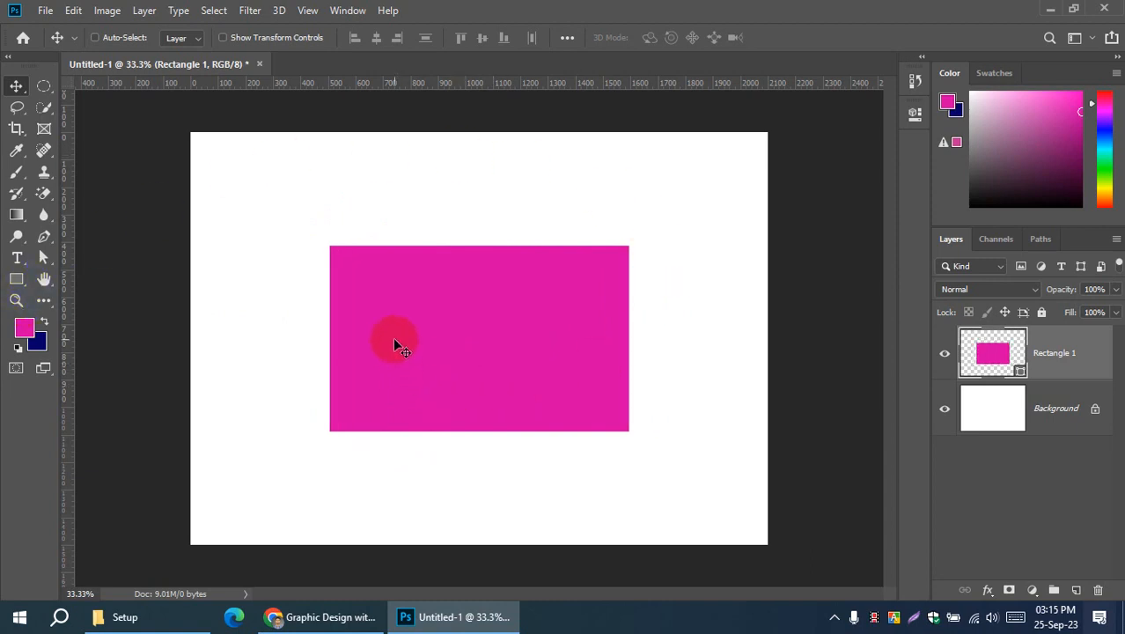
drag(394, 341, 547, 408)
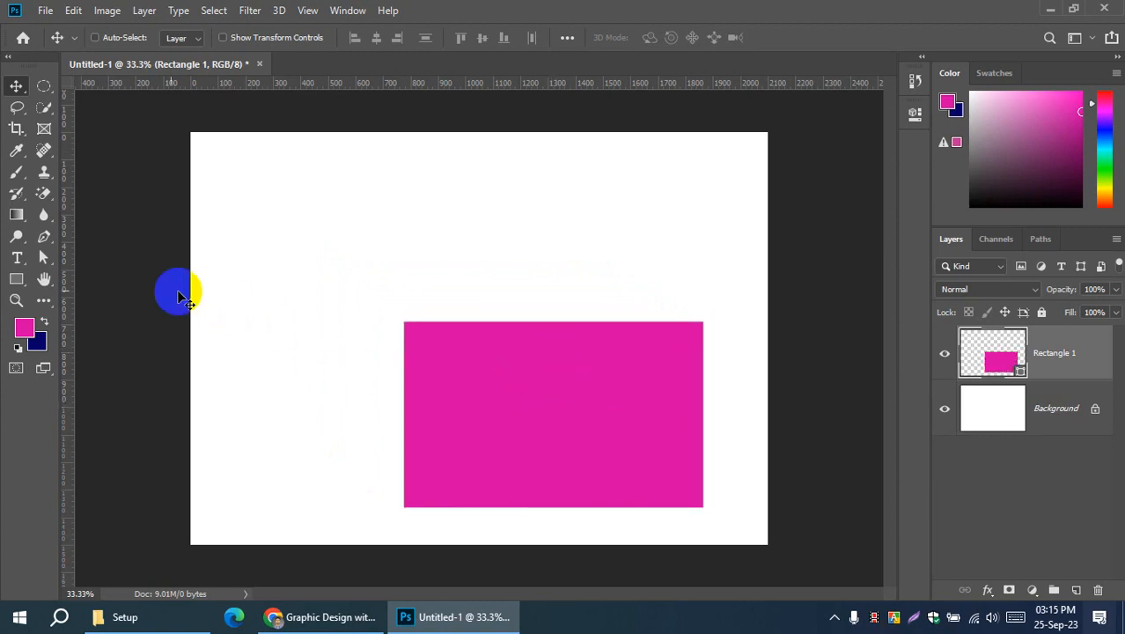
Step: Draw a second pink rectangle of about 1032 x 441 px in the canvas's upper-left area and collapse its properties
click(16, 279)
drag(238, 155, 523, 278)
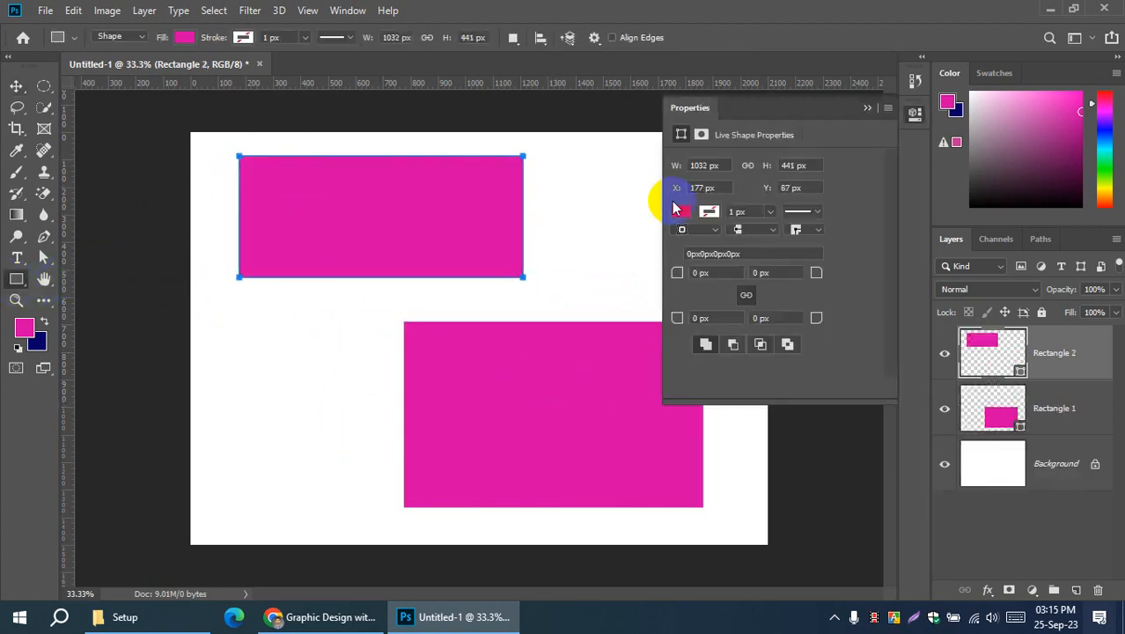
click(867, 112)
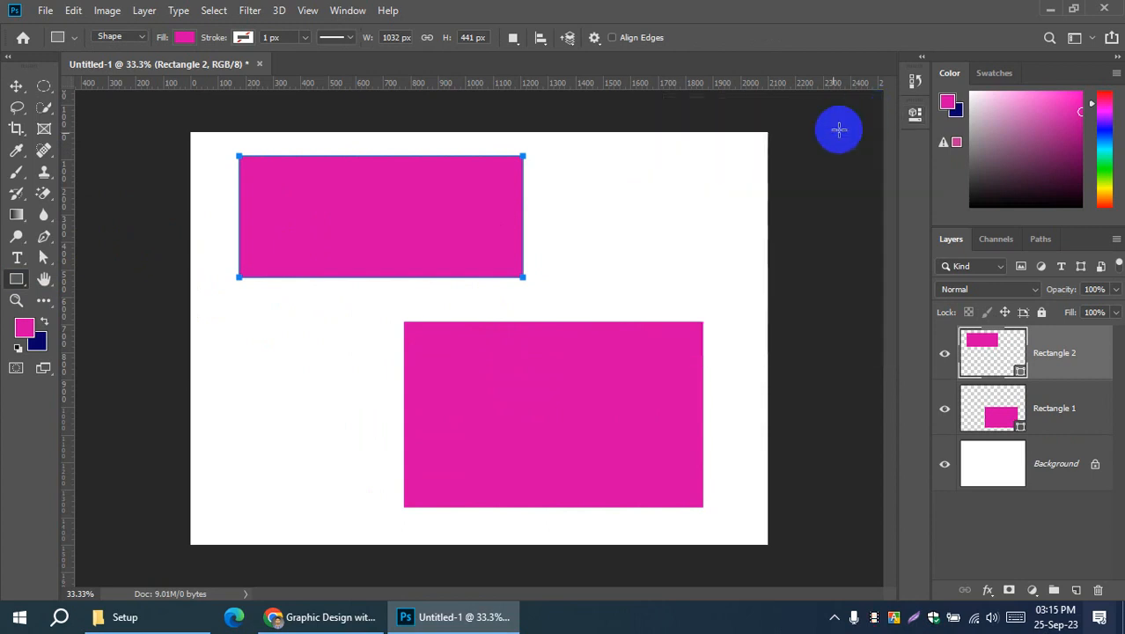
Step: Shift the upper rectangle slightly with the Move tool, starting each move from over the lower rectangle while Rectangle 2 is the active layer
click(16, 86)
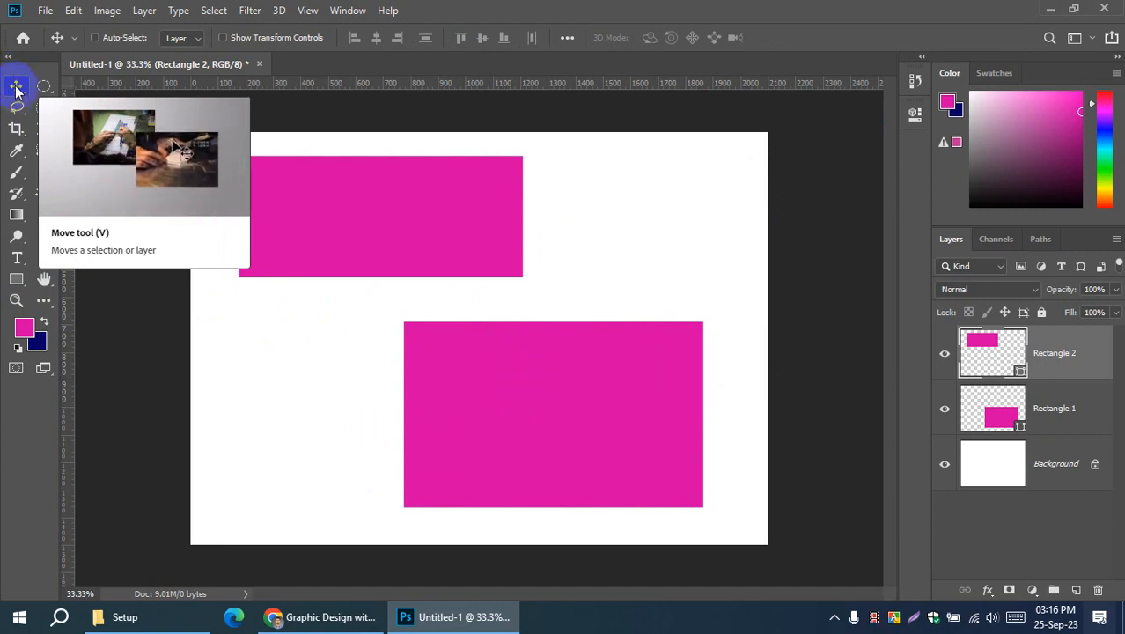
click(566, 438)
mouse_move(566, 437)
mouse_down()
mouse_move(605, 359)
mouse_move(651, 429)
mouse_move(580, 433)
mouse_move(581, 450)
mouse_up()
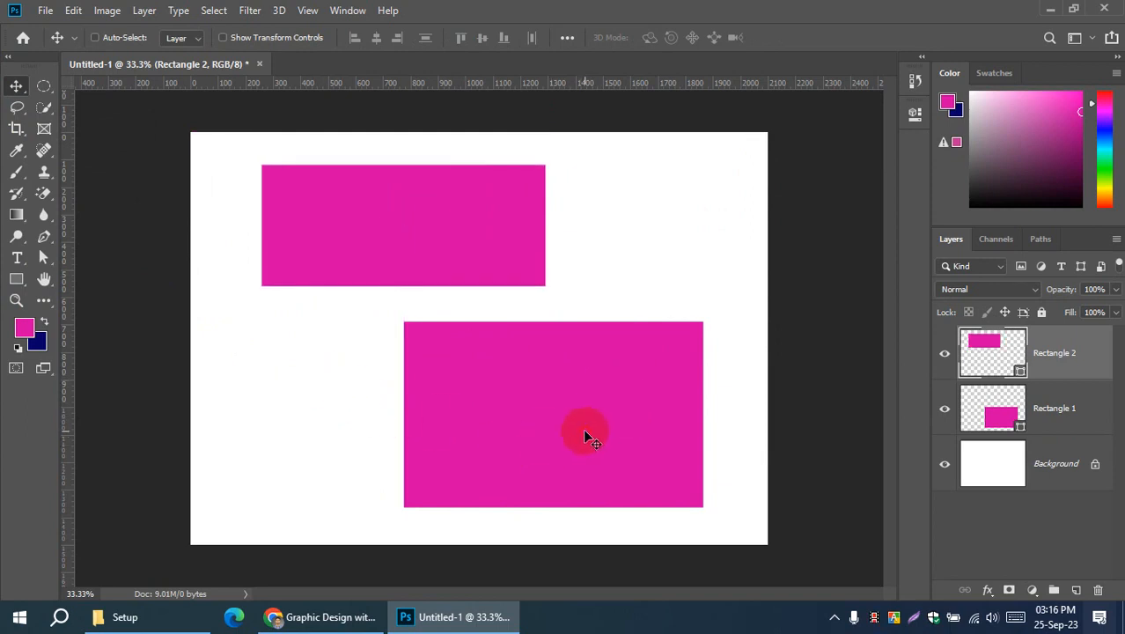
drag(584, 435, 553, 428)
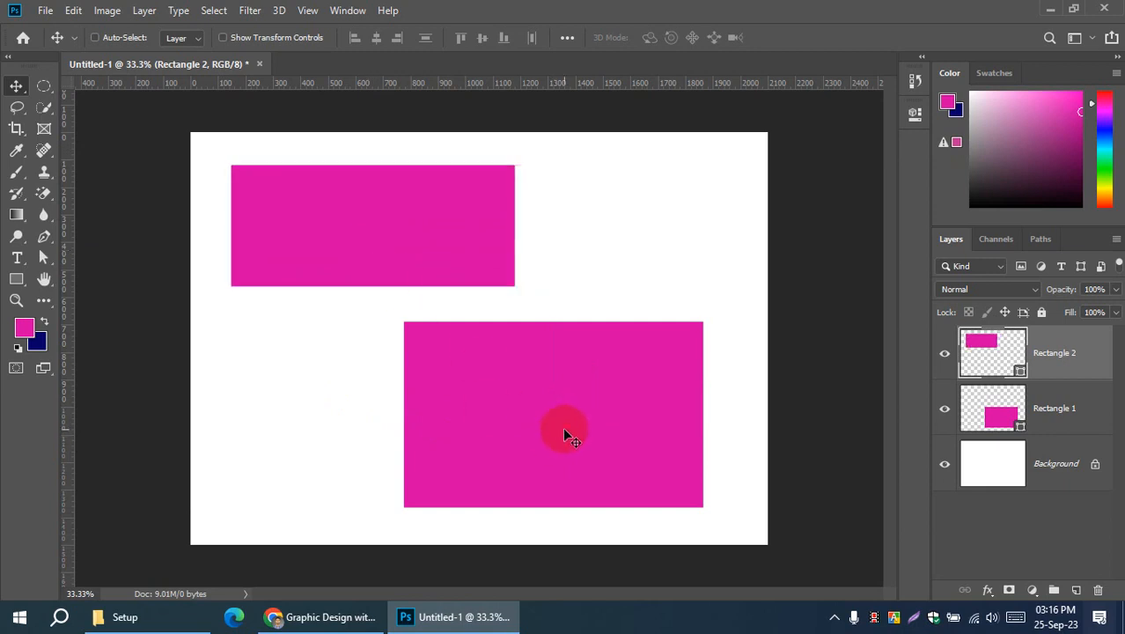
drag(554, 433, 570, 395)
drag(580, 427, 551, 417)
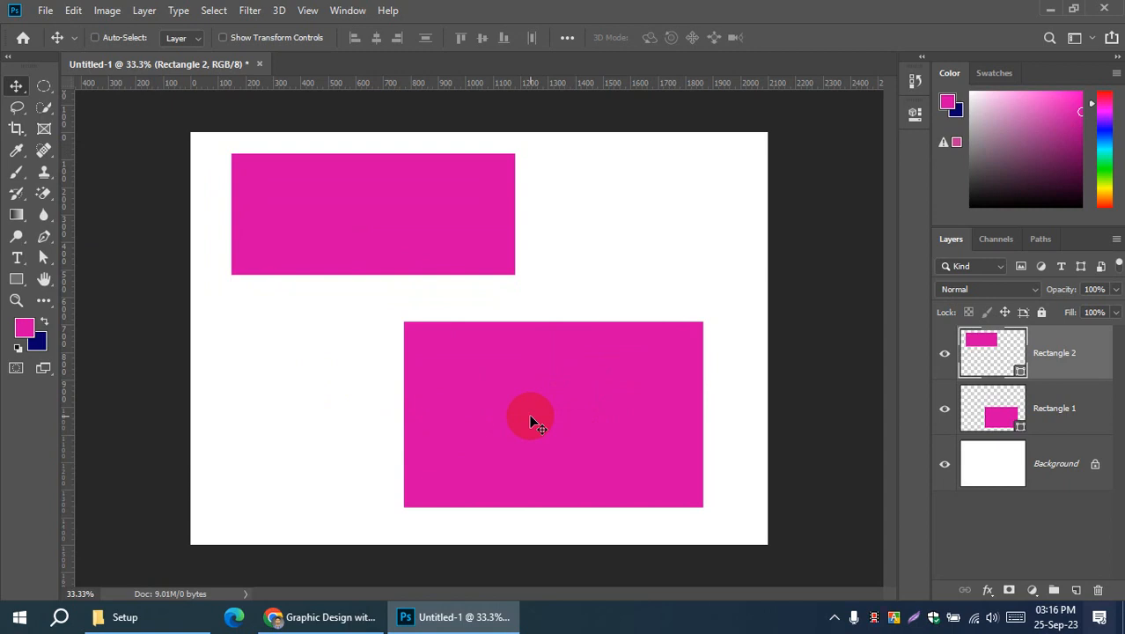
Step: Turn on Show Transform Controls for the Move tool and try to select the lower rectangle directly on the canvas
click(222, 37)
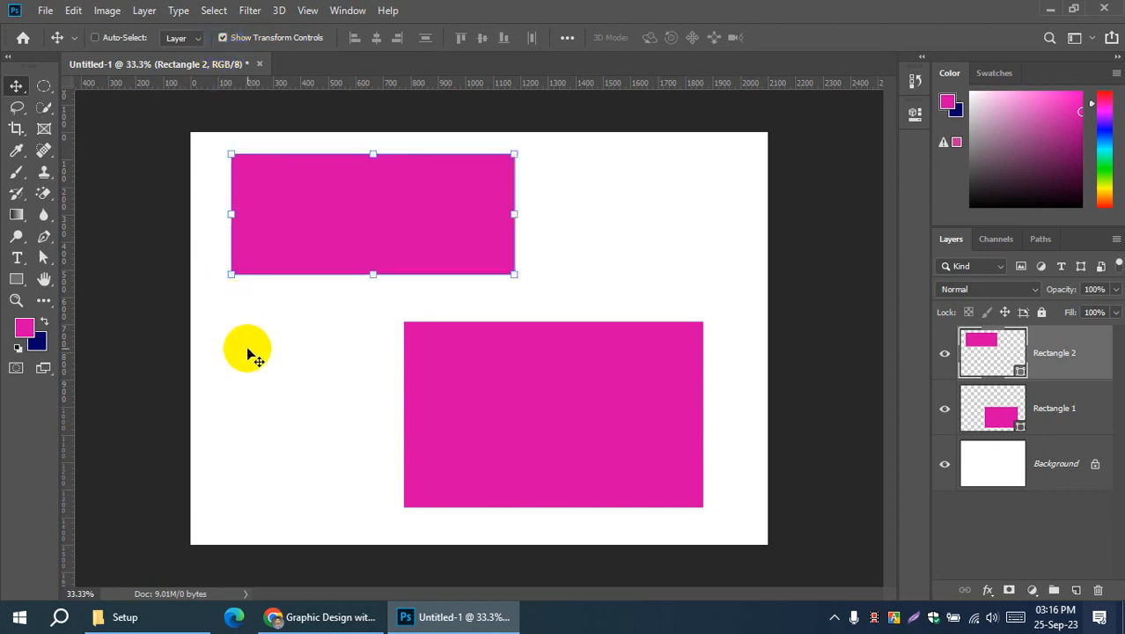
click(499, 435)
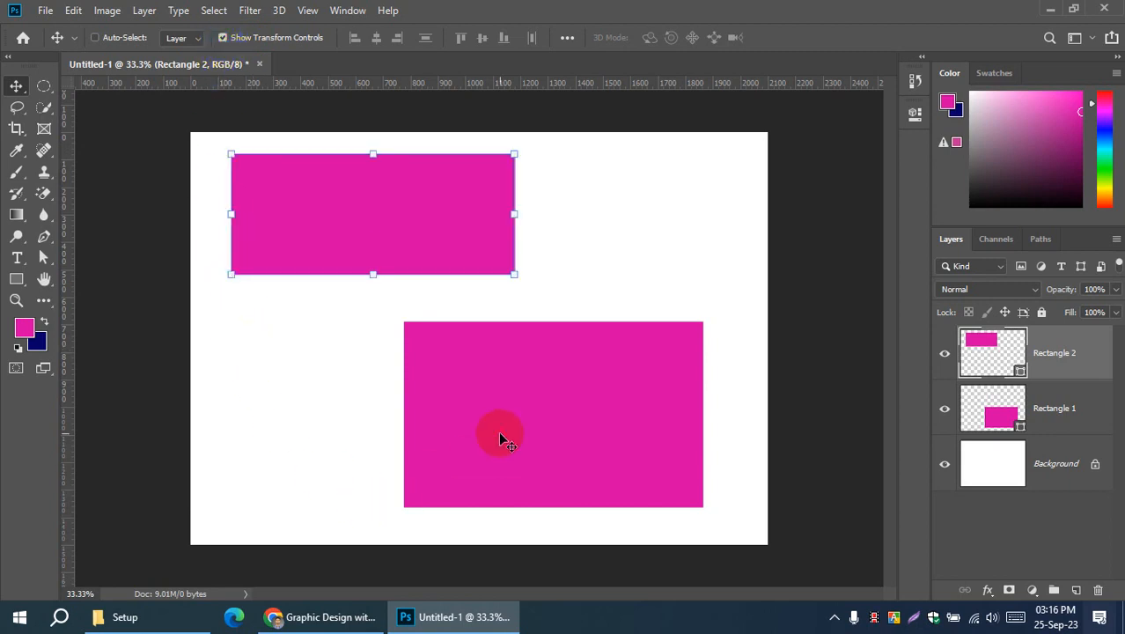
click(500, 435)
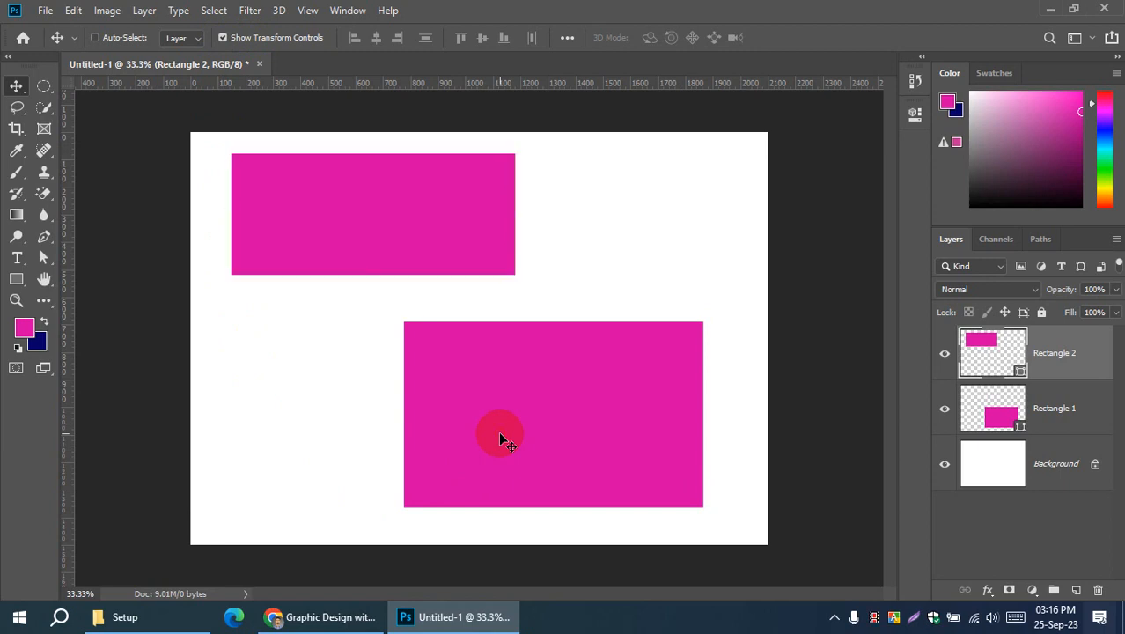
click(672, 382)
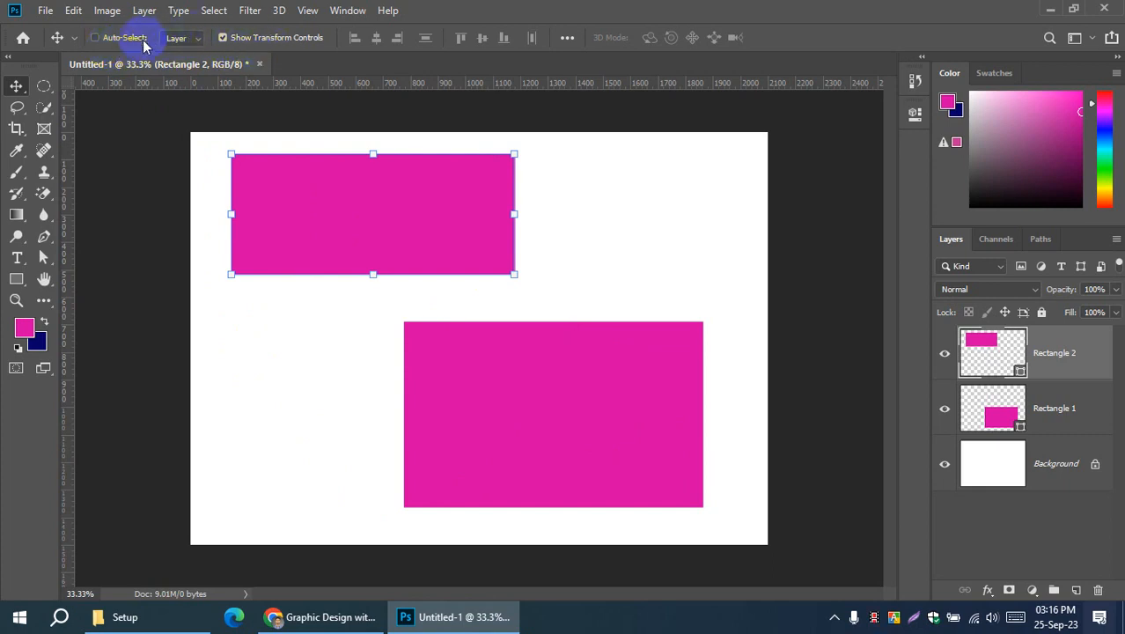
Step: Turn on Auto-Select for the Move tool and select the two rectangles alternately on the canvas, ending with the lower one
click(100, 39)
click(137, 242)
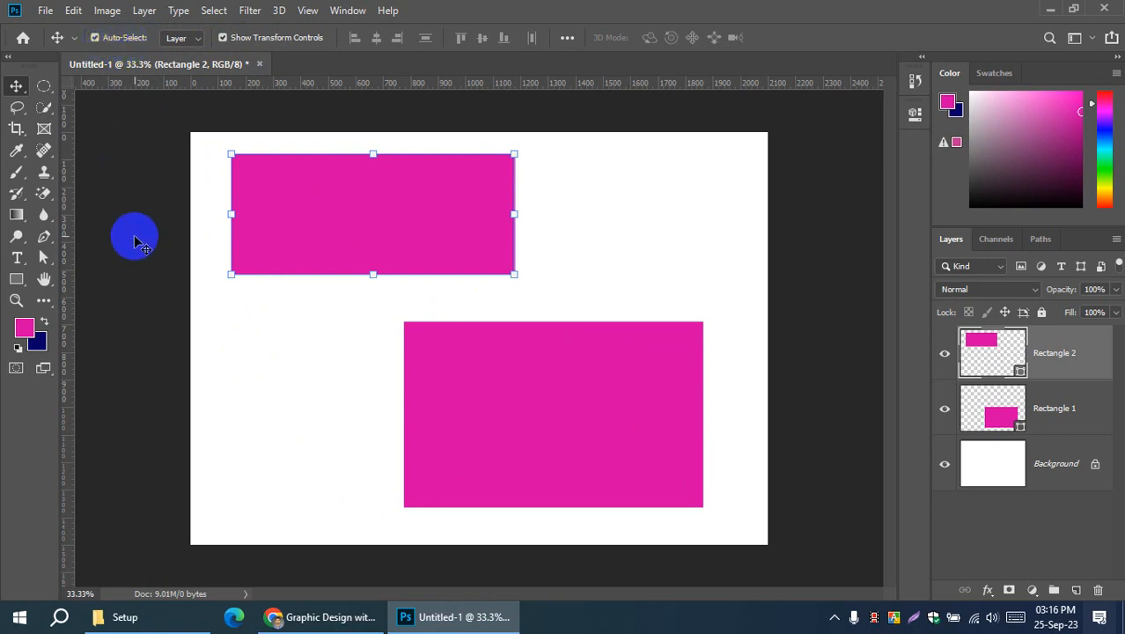
click(552, 404)
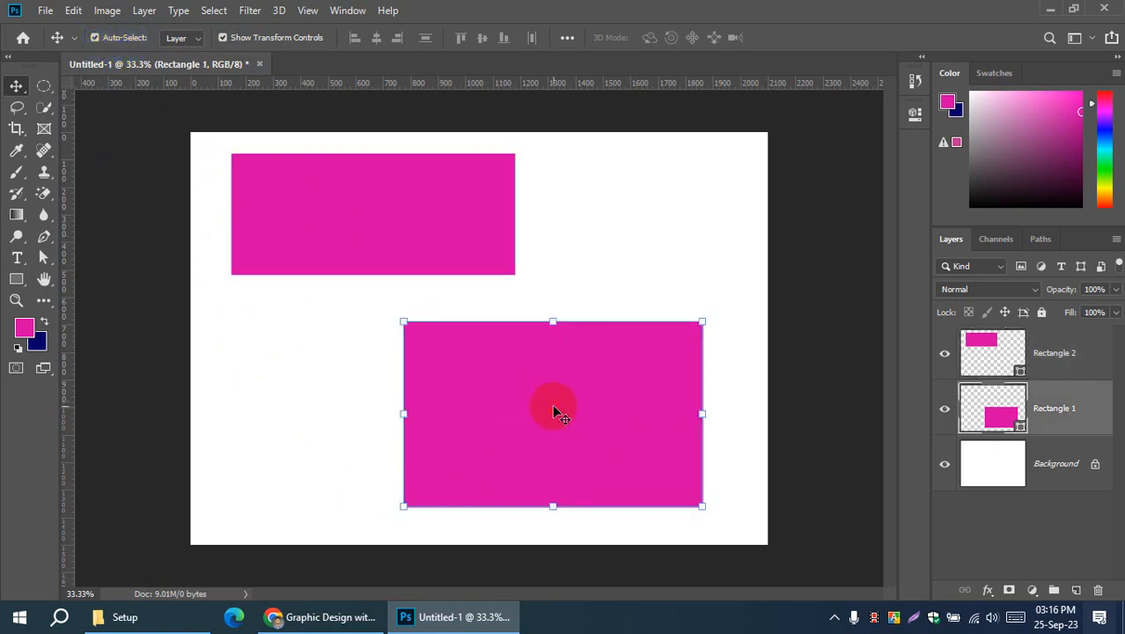
click(396, 202)
click(595, 470)
click(391, 209)
click(545, 440)
click(399, 221)
click(493, 352)
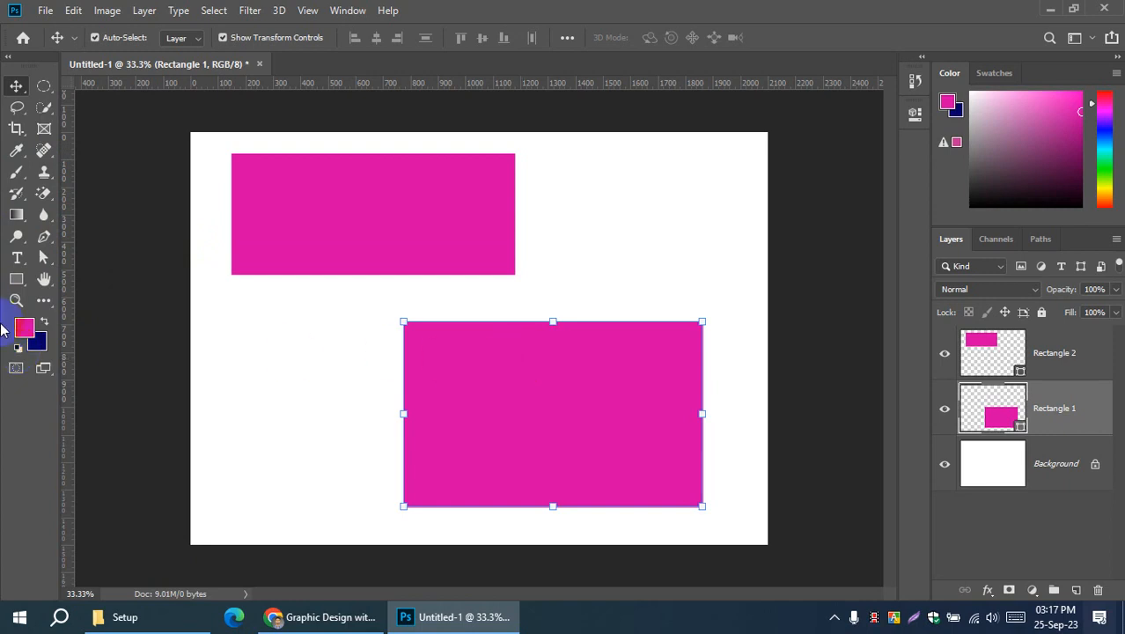
Step: Set the foreground color to bright red (ff0000)
click(24, 328)
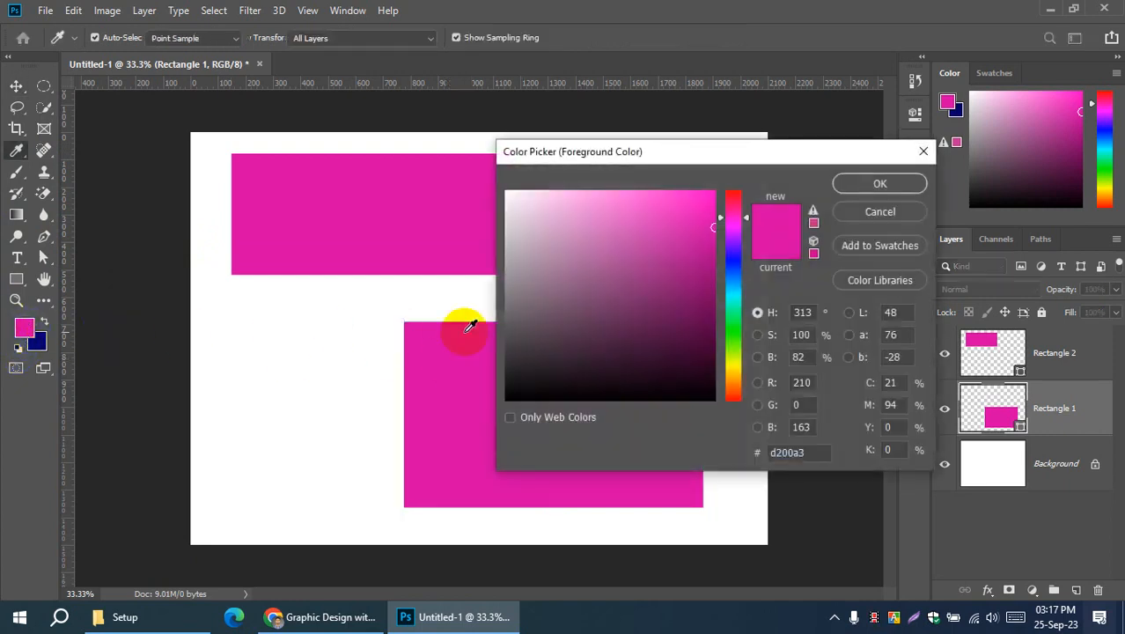
click(731, 213)
drag(731, 213, 732, 183)
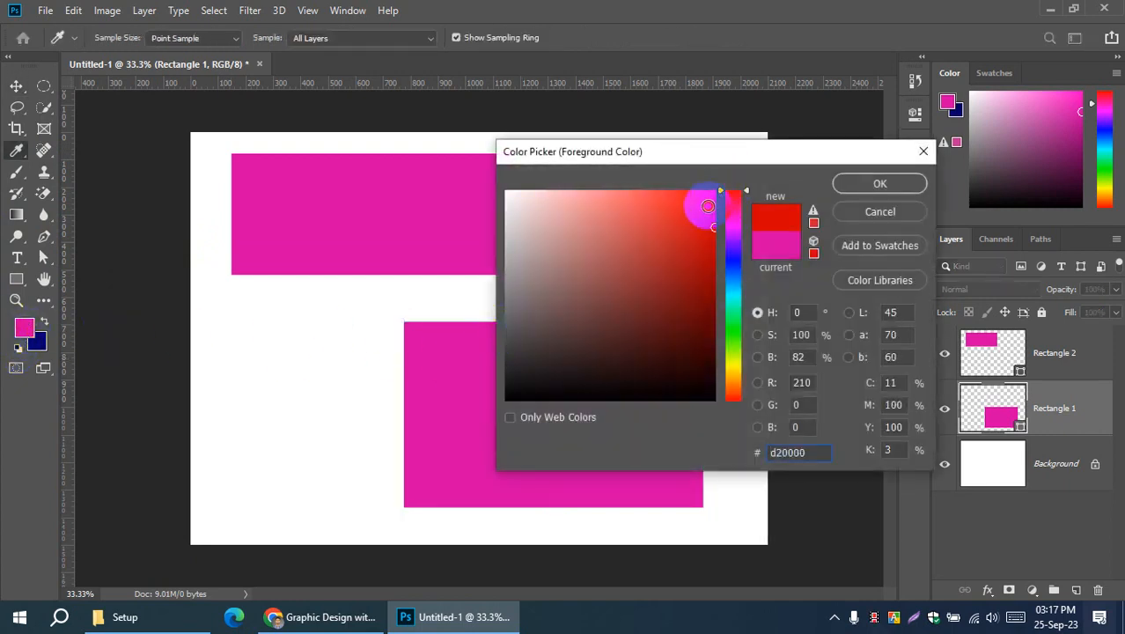
click(906, 184)
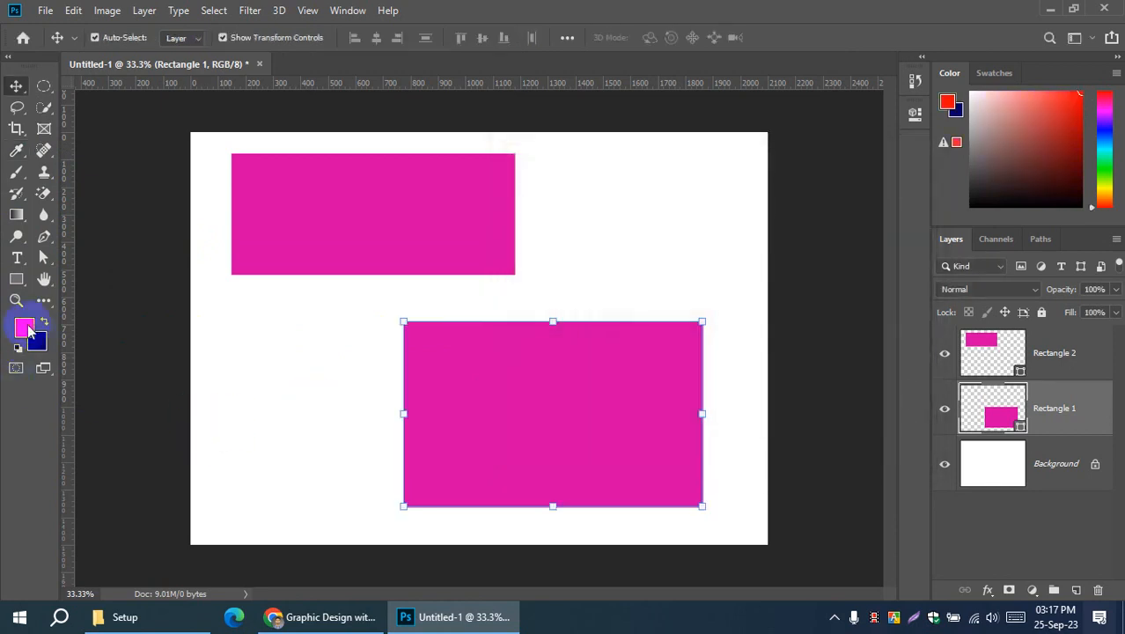
Step: Move the lower rectangle slightly up and left, and fill it alternately with the red foreground and navy background colors, ending with navy
drag(544, 426, 514, 411)
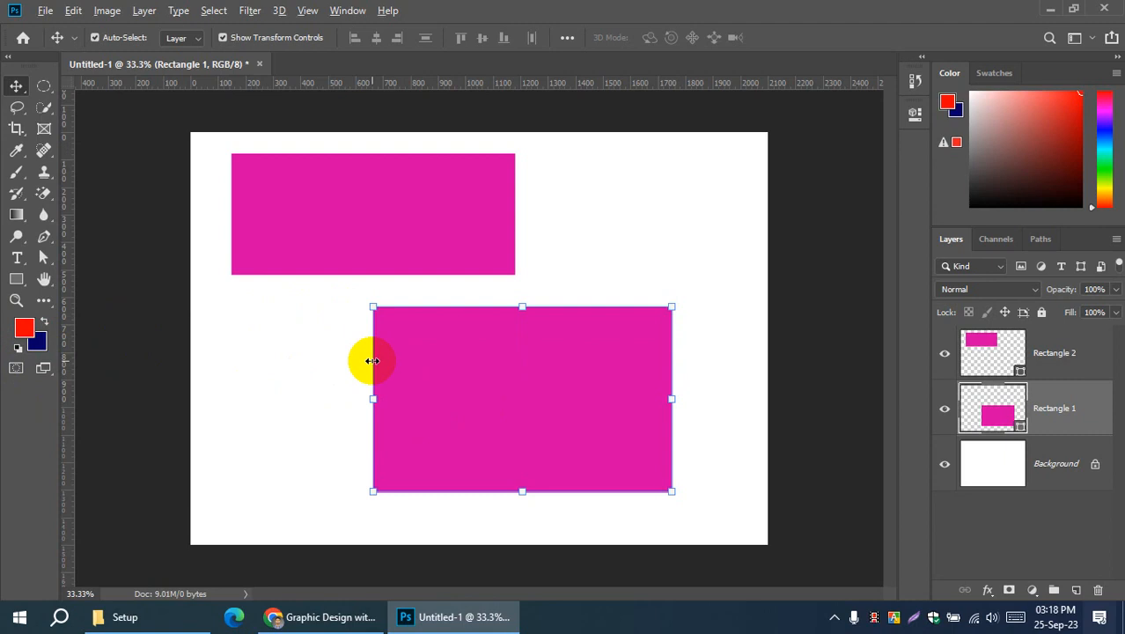
key(alt+BackSpace)
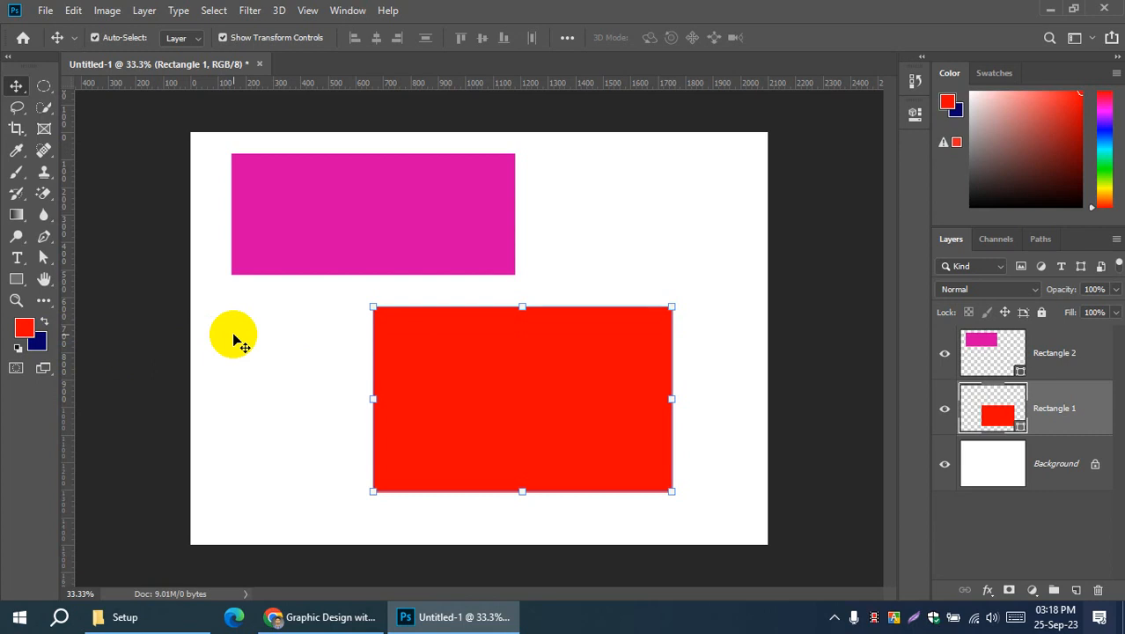
key(ctrl+BackSpace)
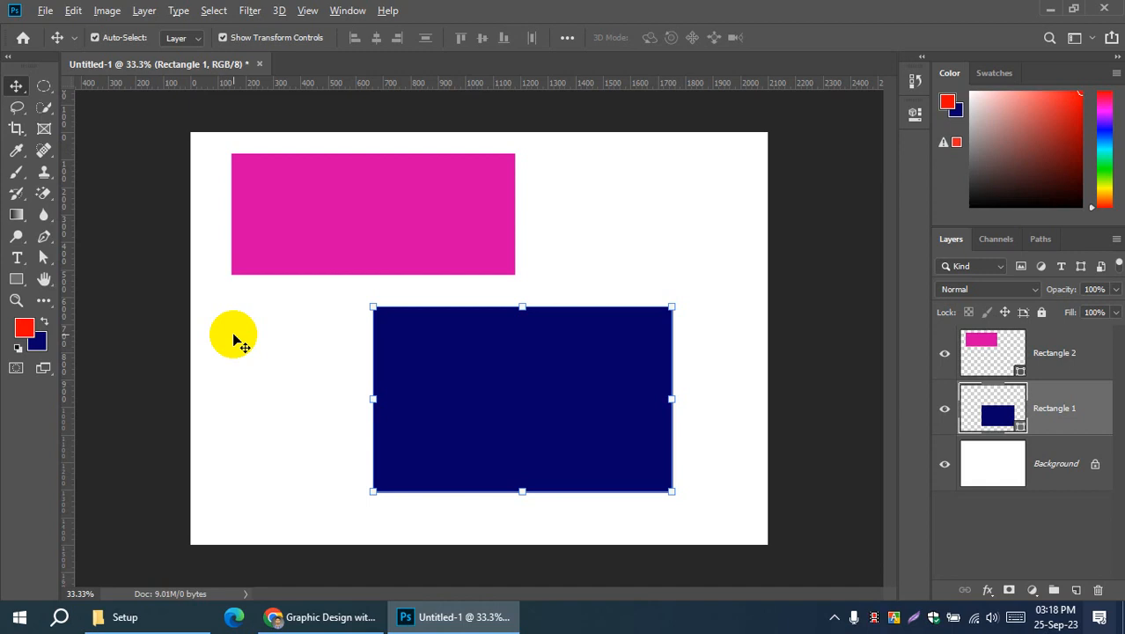
key(alt+BackSpace)
key(ctrl)
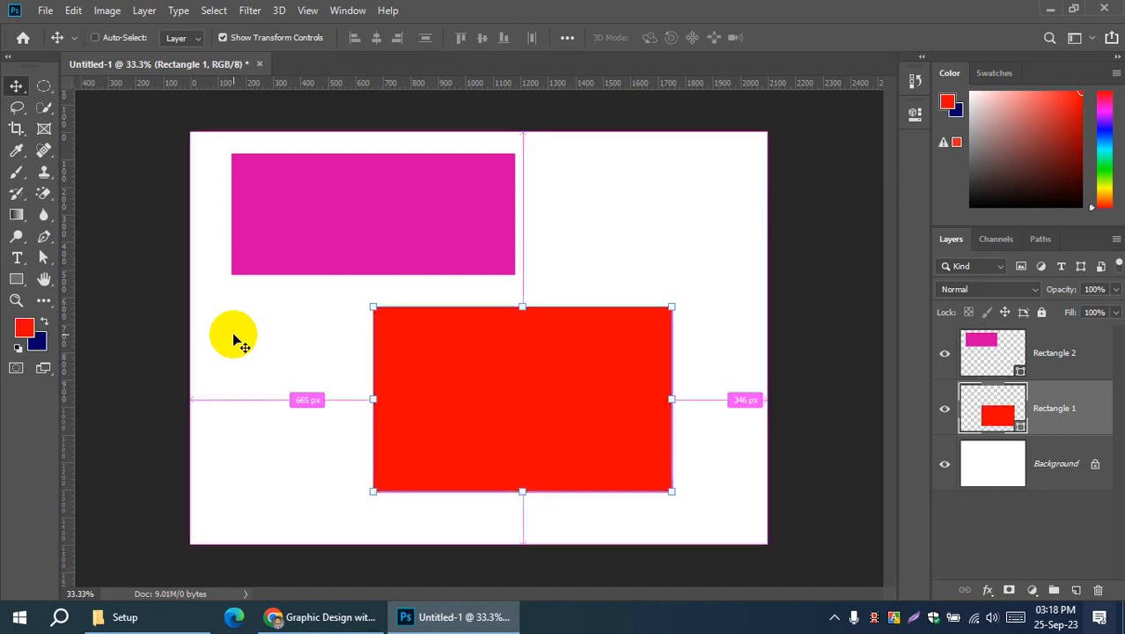
key(ctrl+BackSpace)
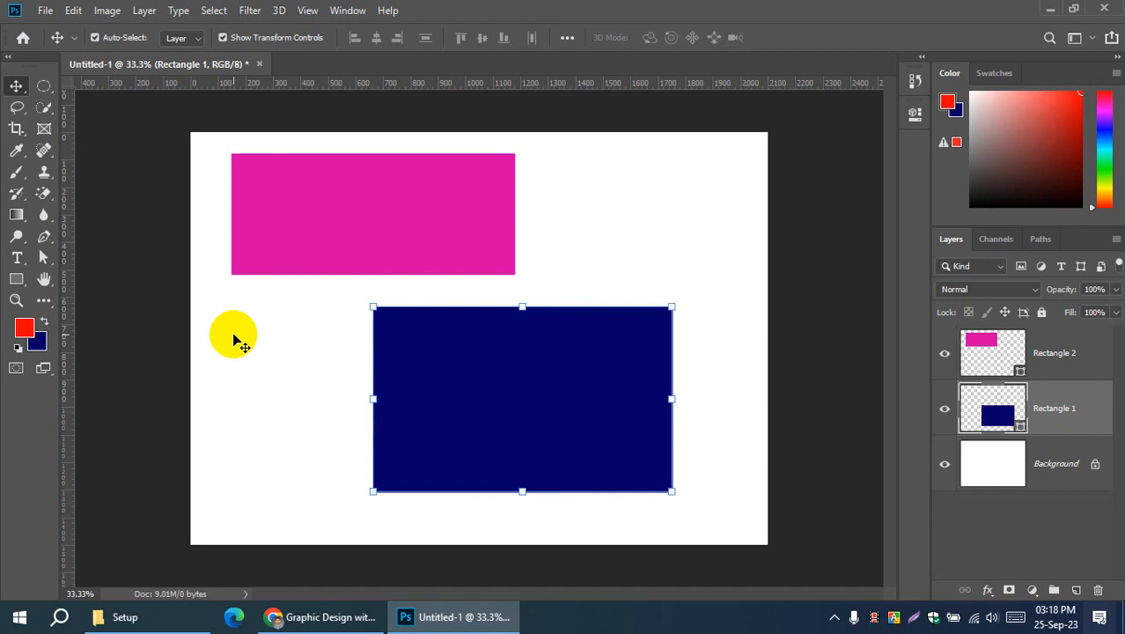
Step: Set the foreground color to a bright green with a hue of about 117° and fill the lower rectangle with it, keeping it selected
click(24, 327)
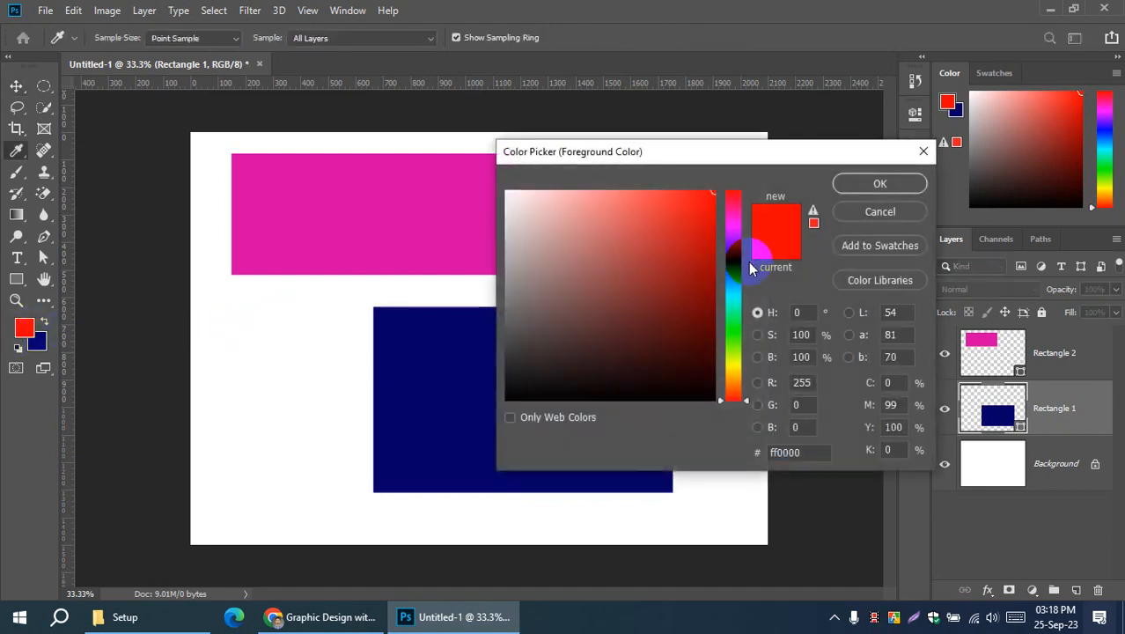
drag(745, 270, 744, 337)
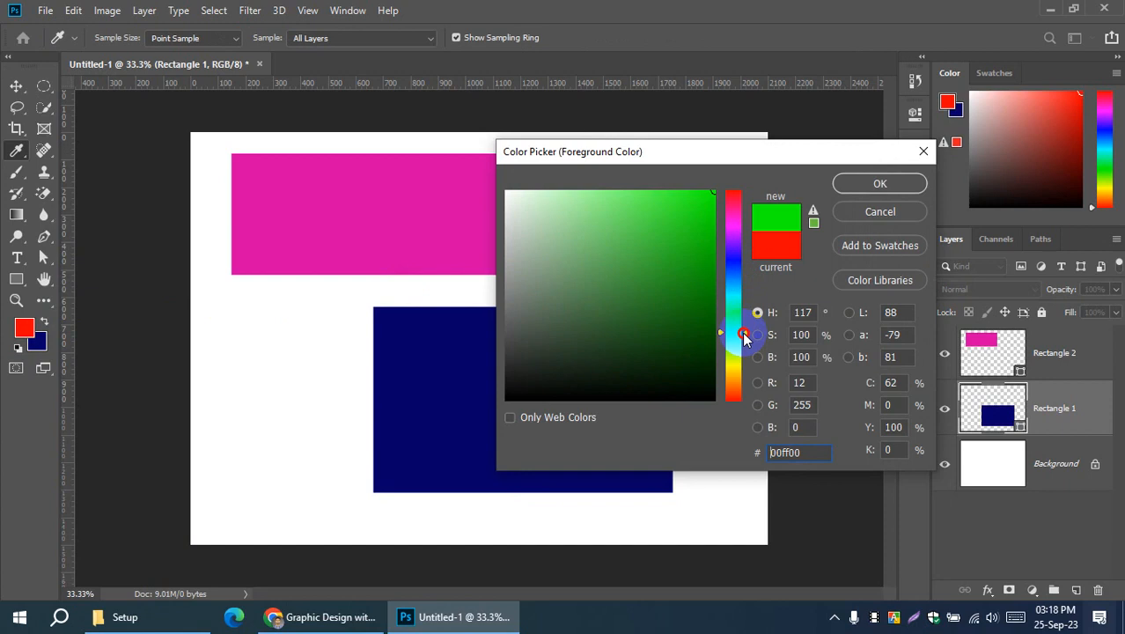
click(856, 185)
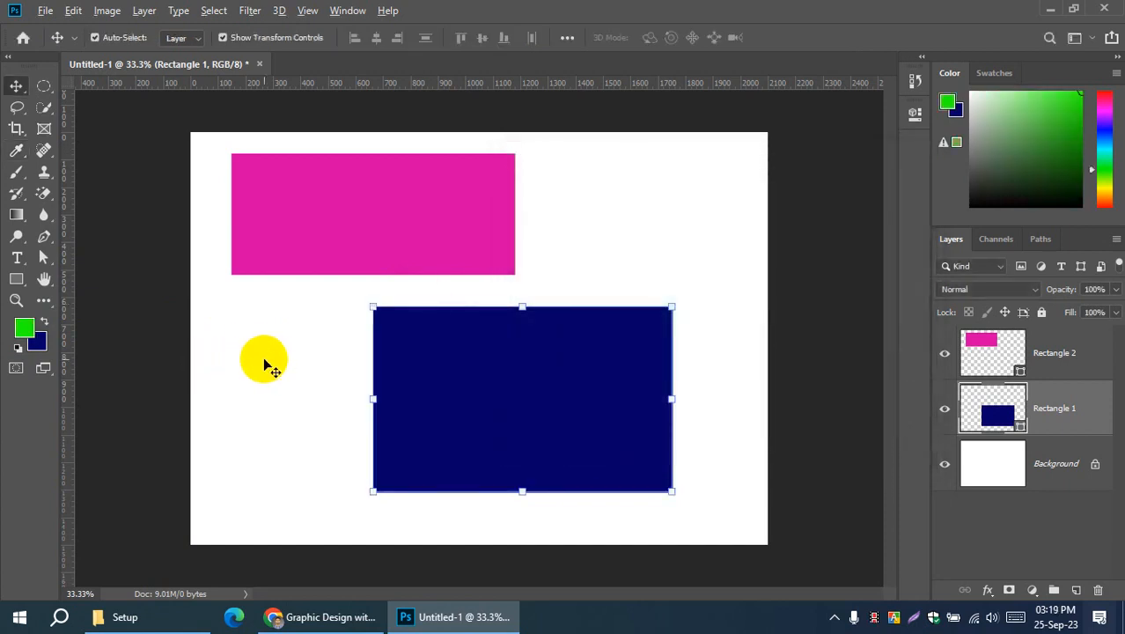
key(alt+BackSpace)
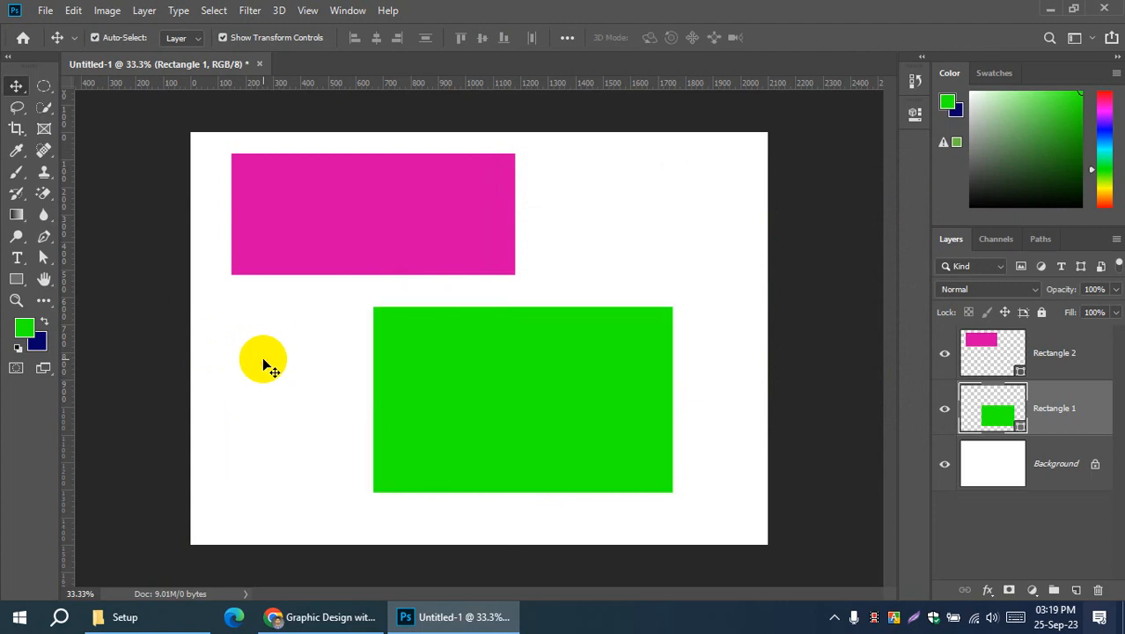
click(465, 371)
click(319, 385)
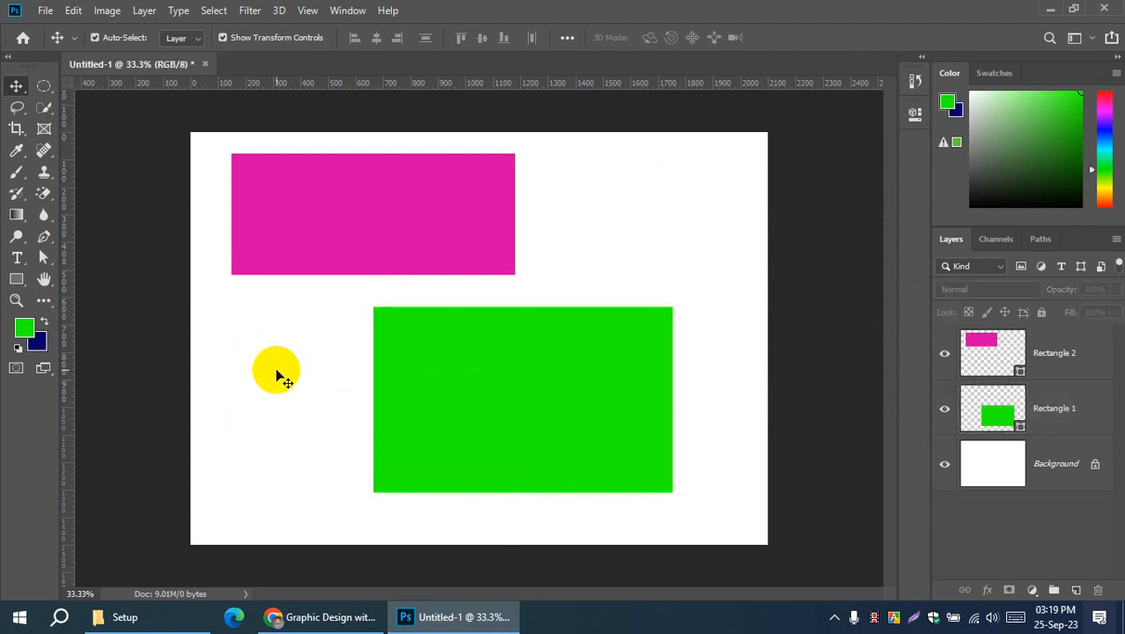
click(385, 367)
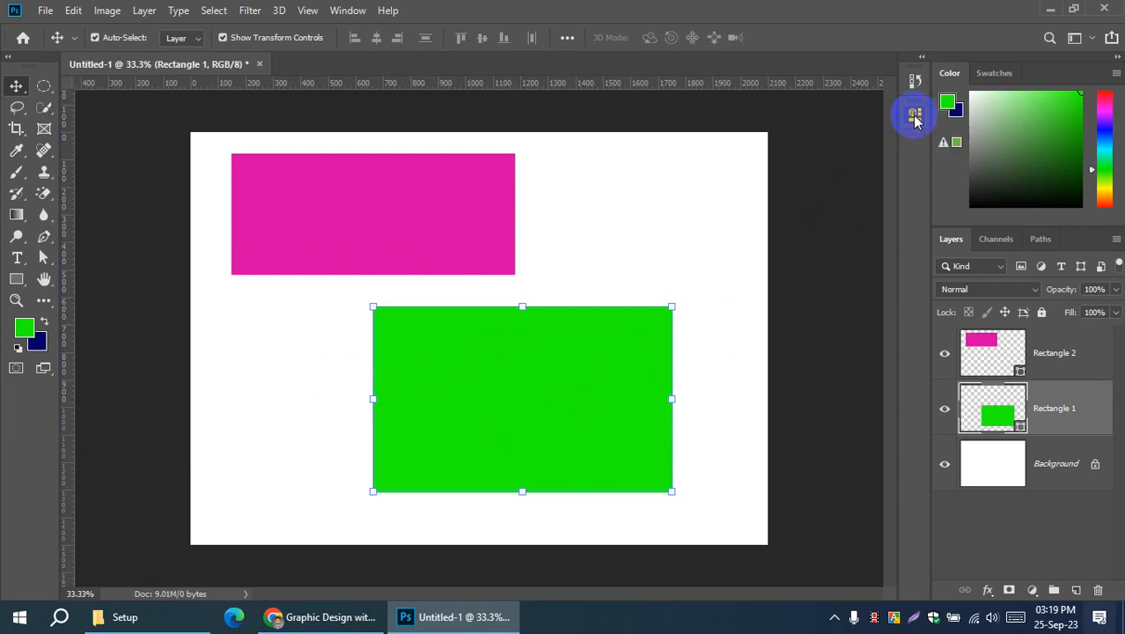
Step: Undock the Properties panel from the workspace and close it
click(914, 115)
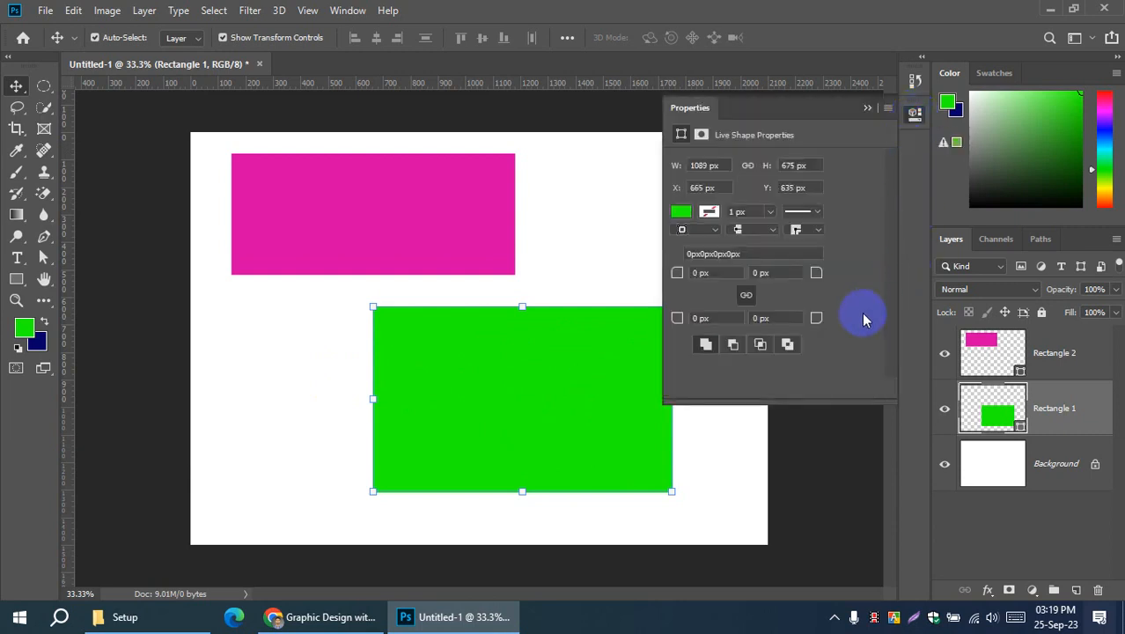
drag(914, 110, 775, 132)
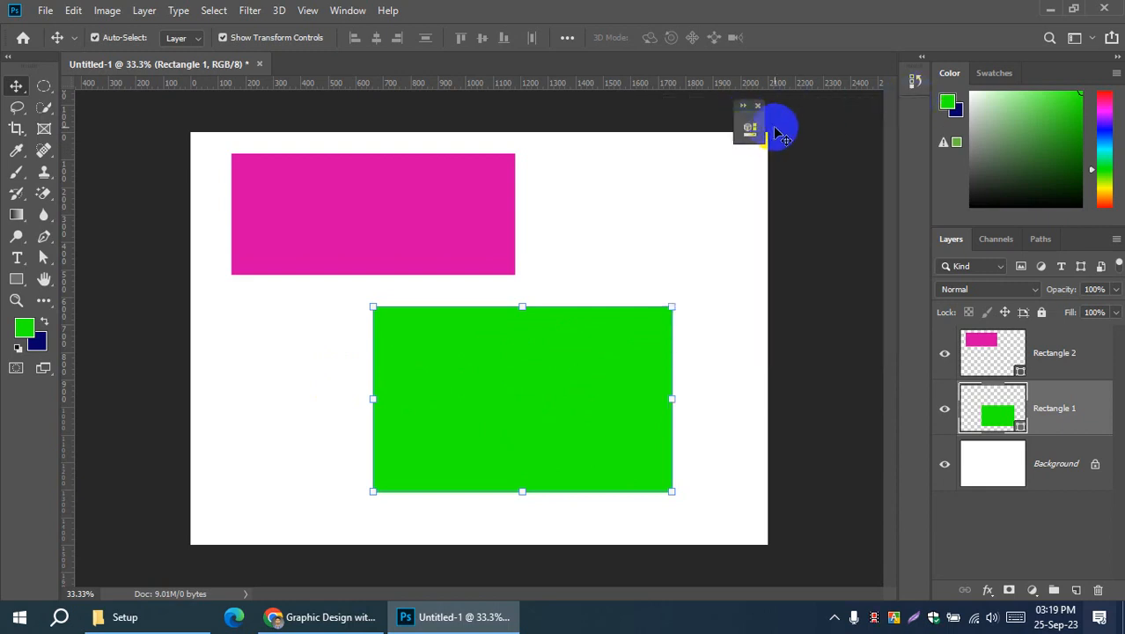
click(757, 105)
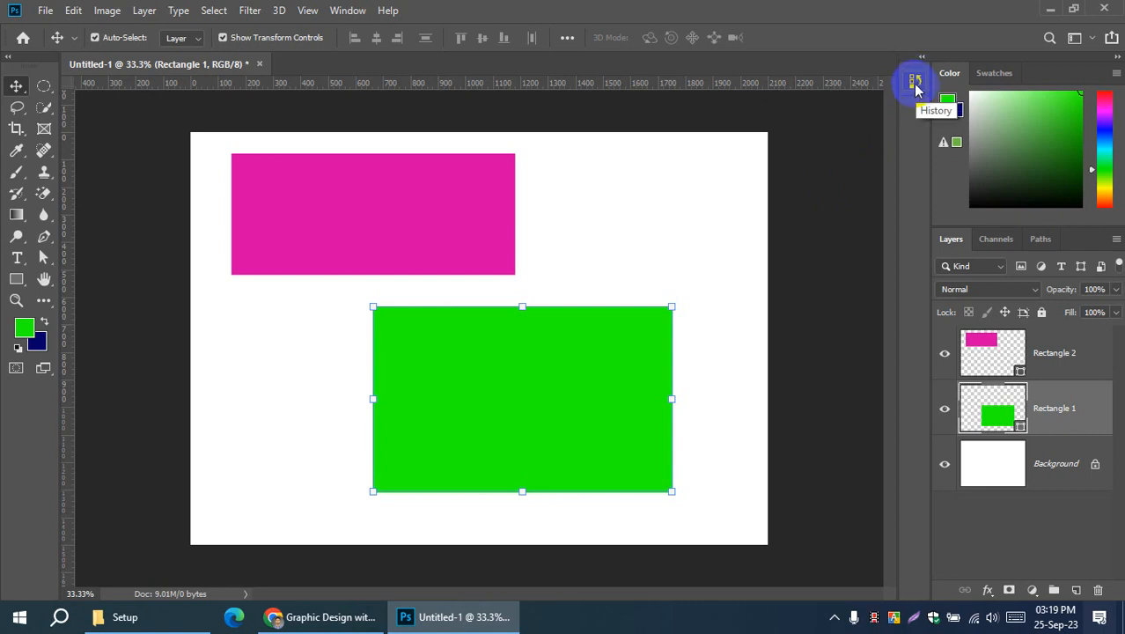
Step: Show the Properties panel again and dock it as a collapsed icon directly below History
click(346, 10)
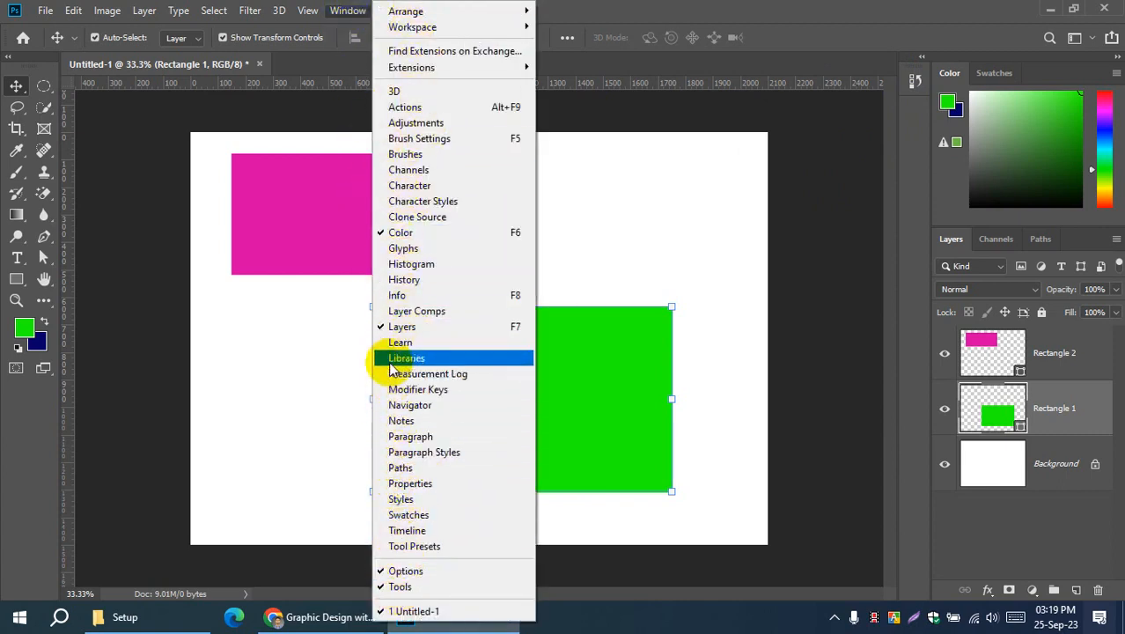
click(405, 489)
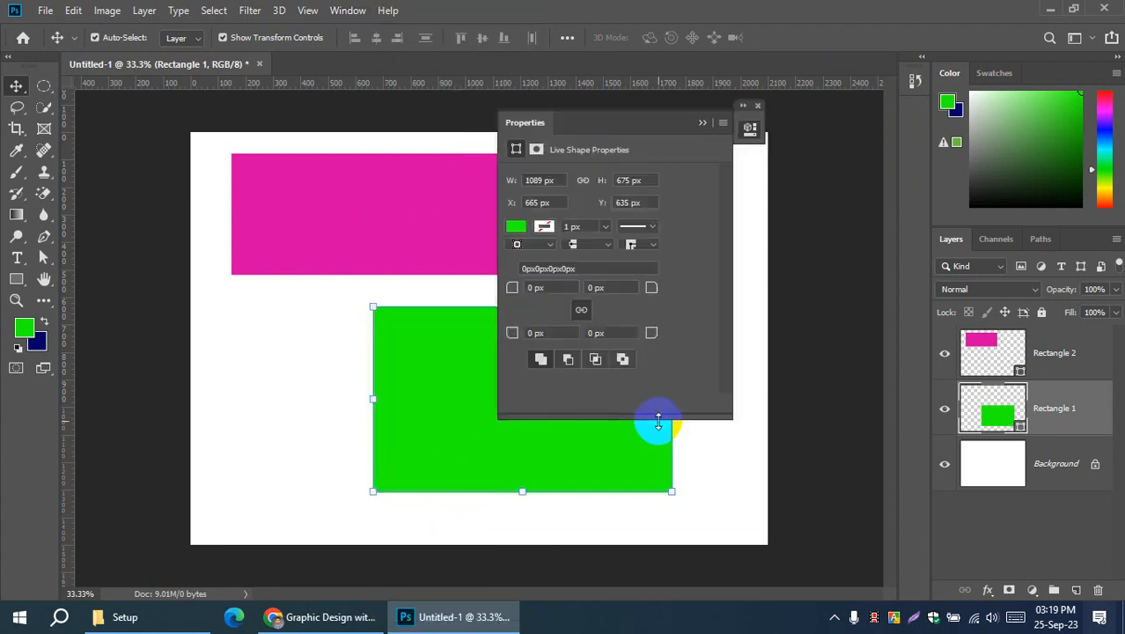
drag(753, 117, 919, 113)
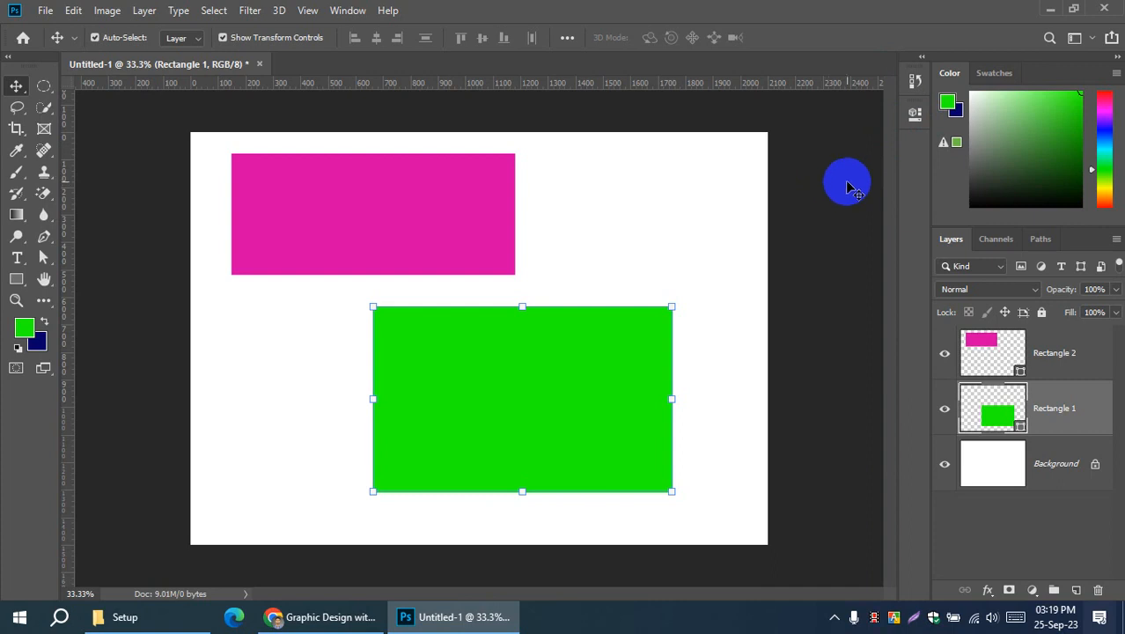
Step: Expand the Properties panel and compare the document's properties with those of the green rectangle by deselecting and reselecting it
click(914, 114)
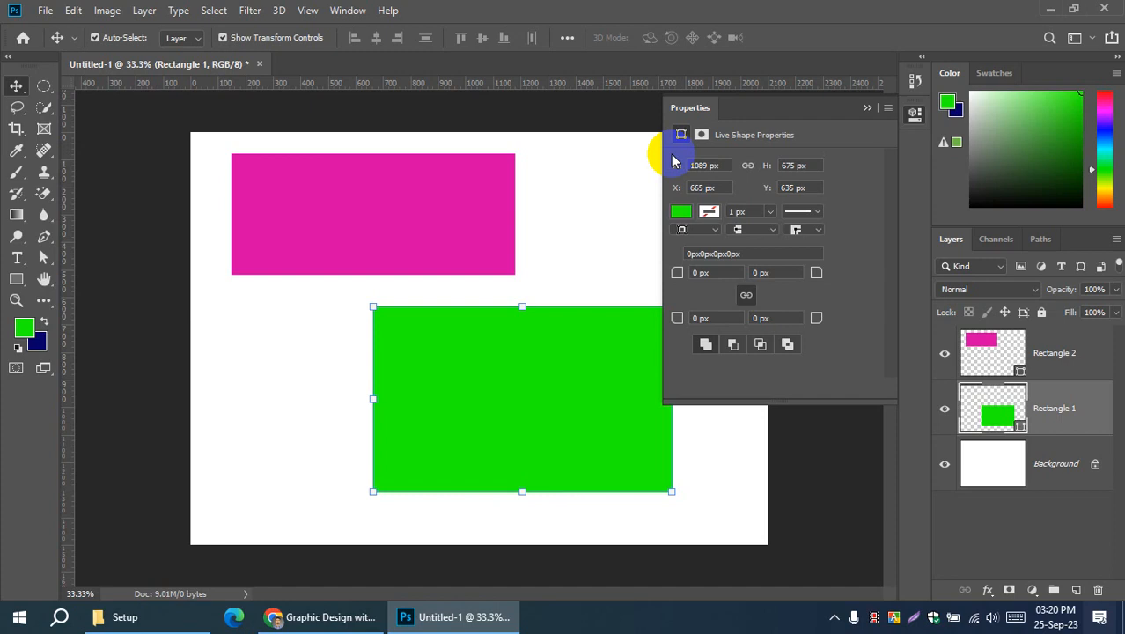
click(630, 204)
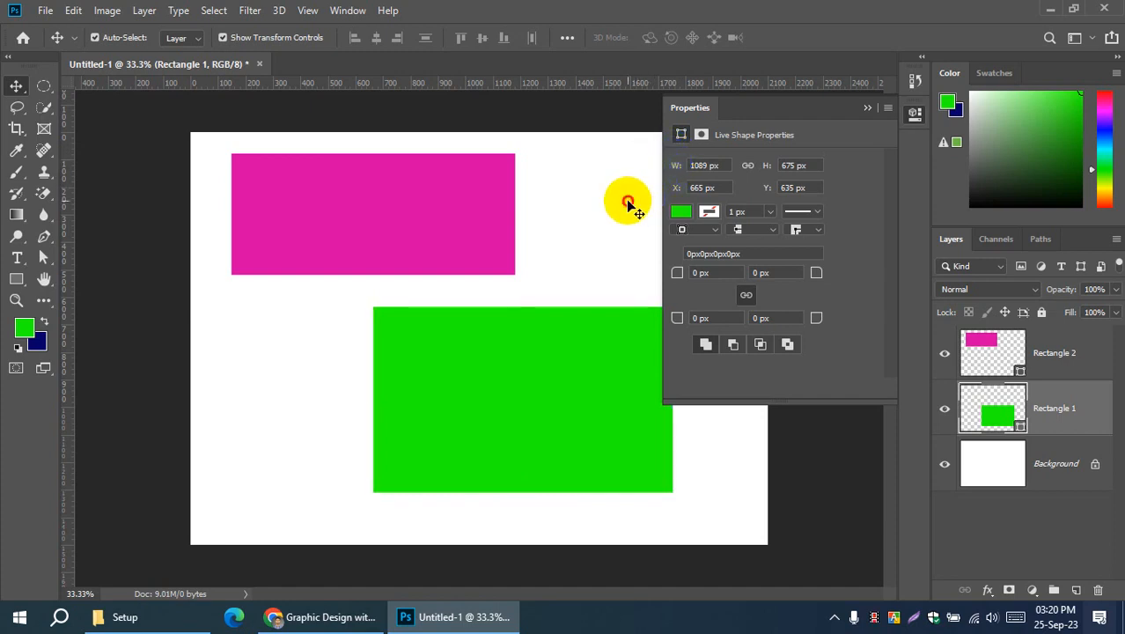
click(580, 379)
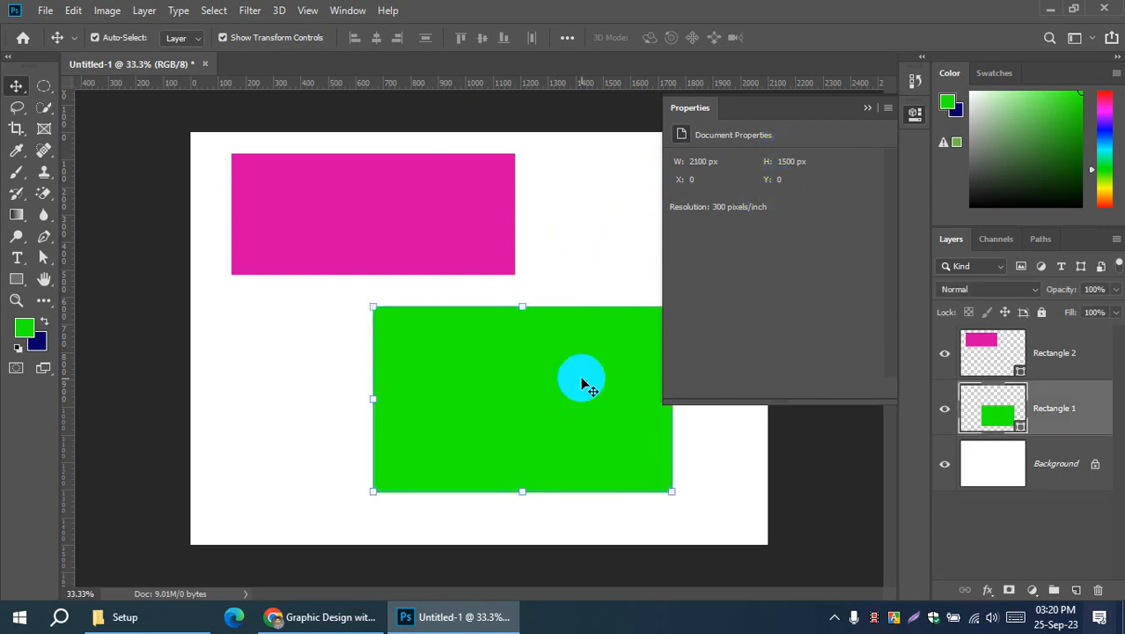
click(595, 269)
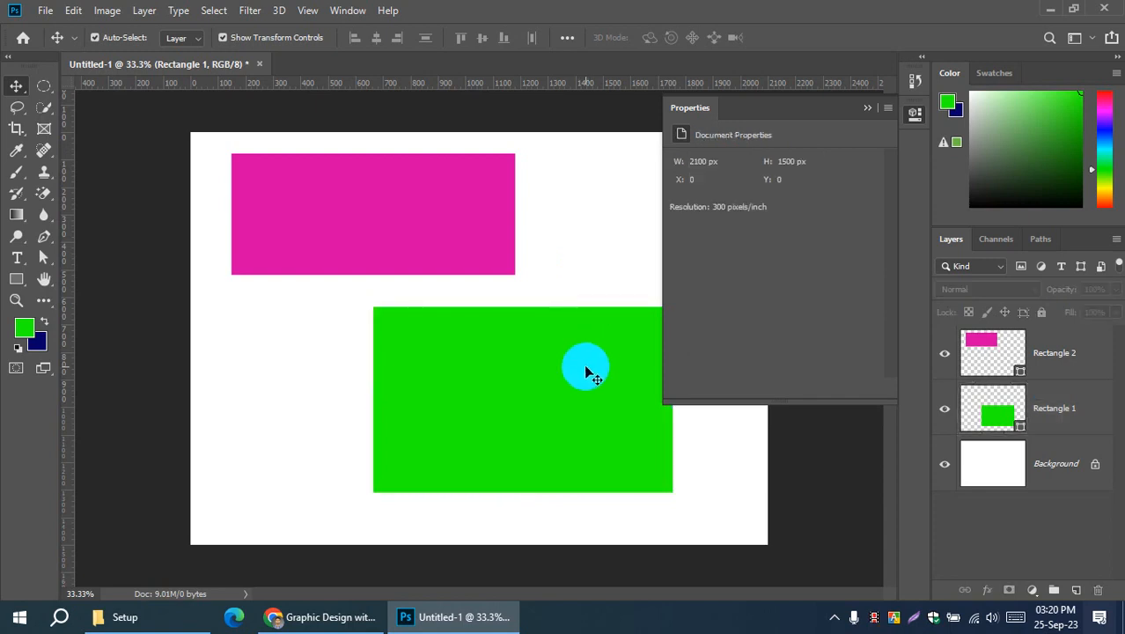
click(586, 363)
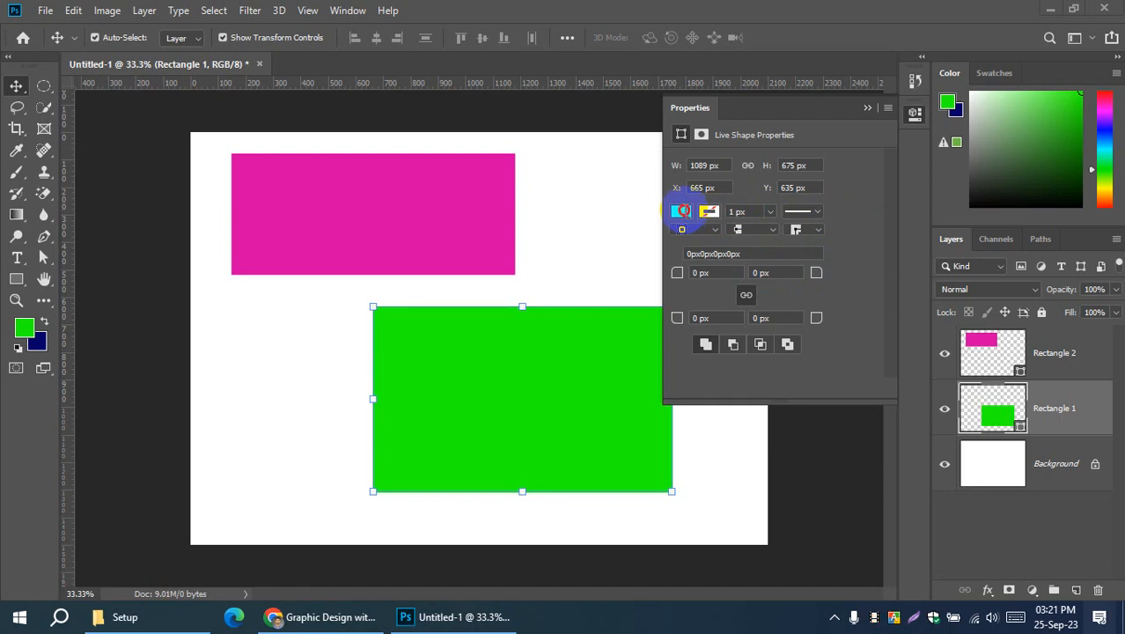
Step: Fill the lower rectangle with a pink swatch and replace it with a custom dark green, collapsing the Properties panel when done
click(682, 213)
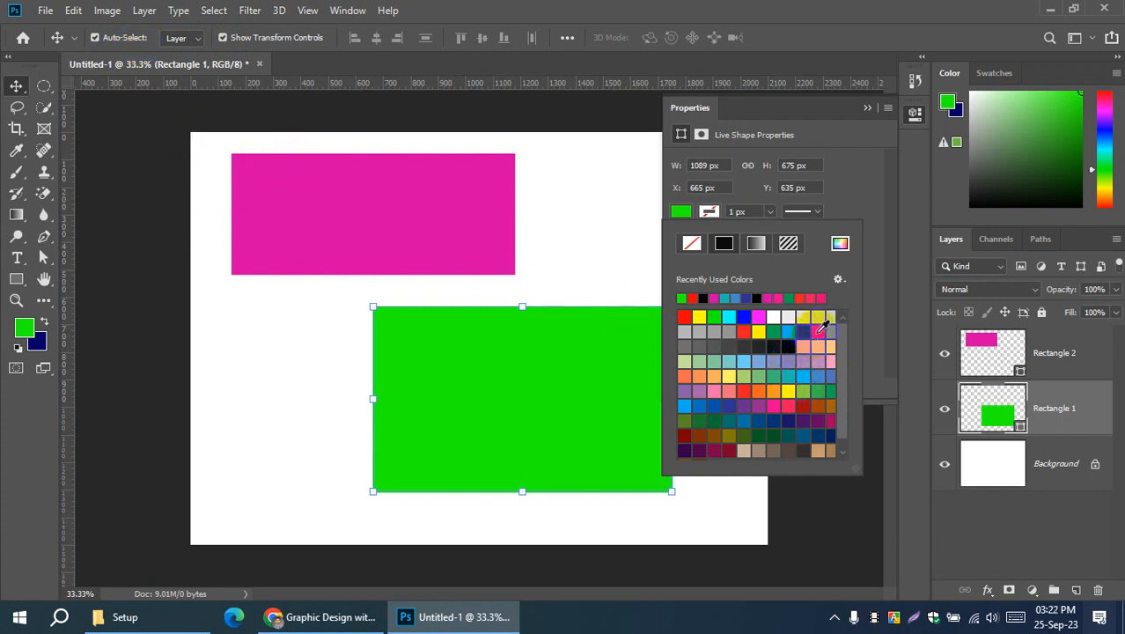
click(744, 392)
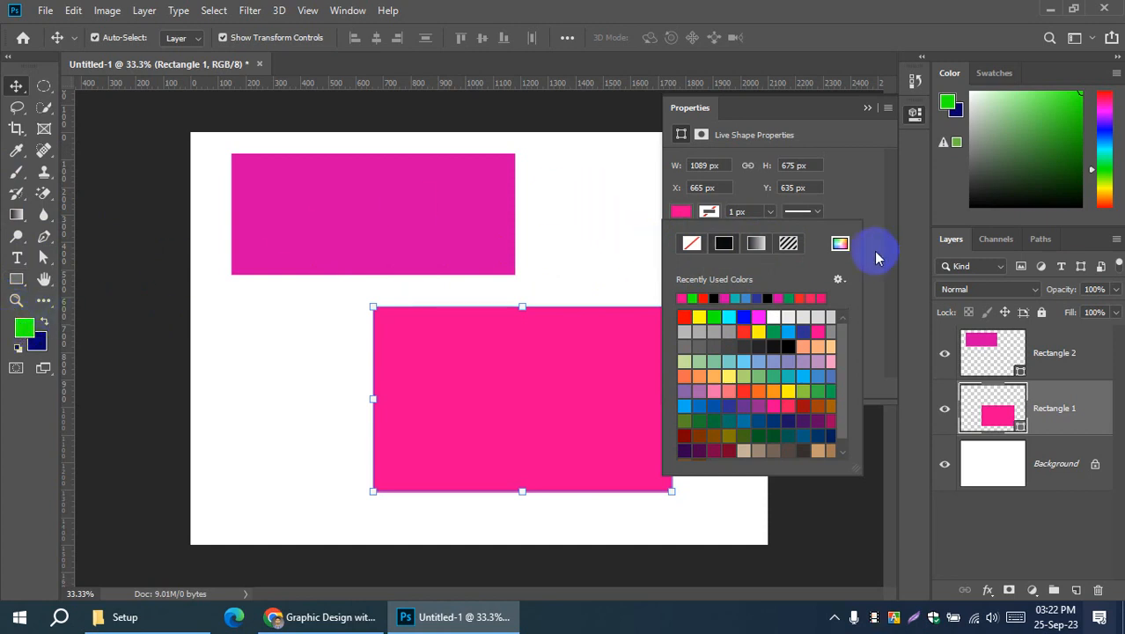
click(840, 246)
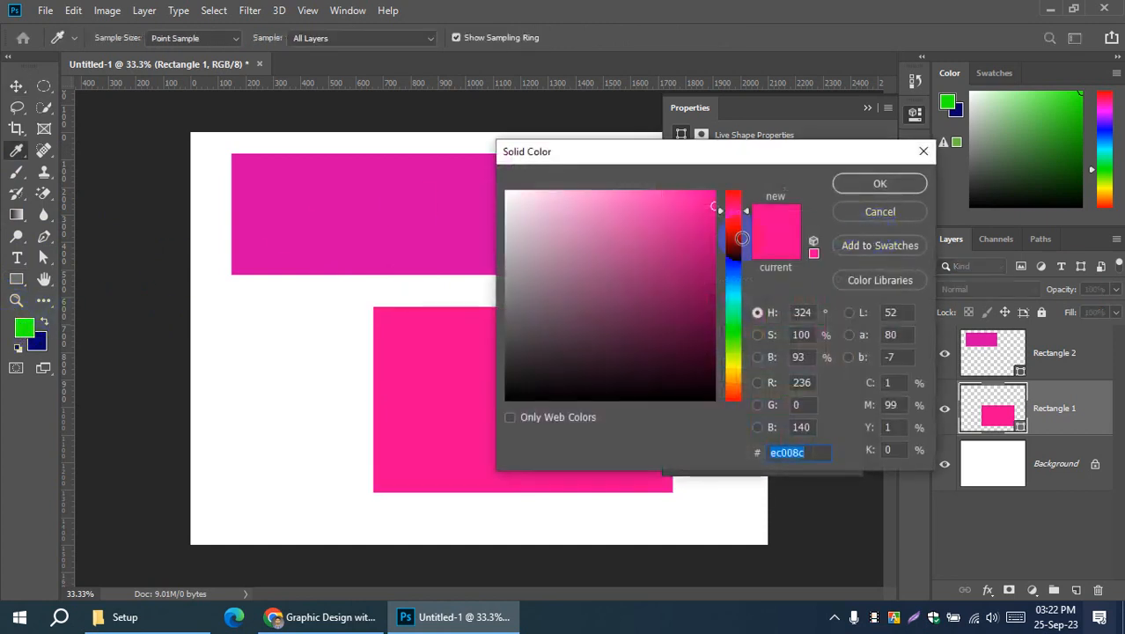
drag(738, 225, 729, 336)
mouse_move(710, 319)
mouse_down()
mouse_move(612, 201)
mouse_move(675, 369)
mouse_move(714, 328)
mouse_up()
click(880, 183)
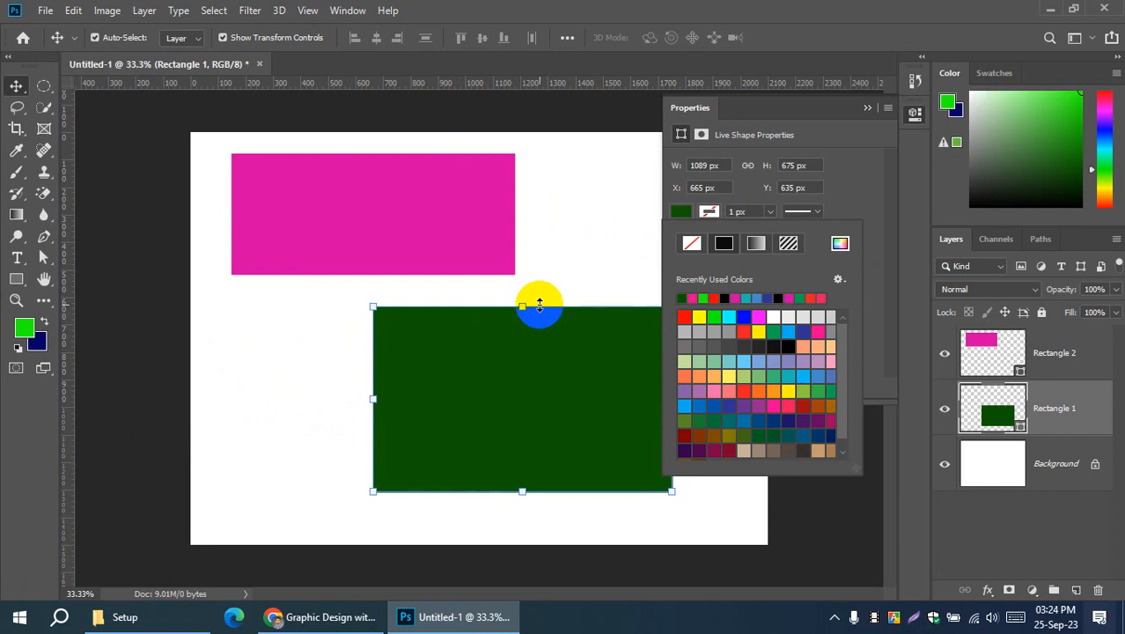
click(862, 110)
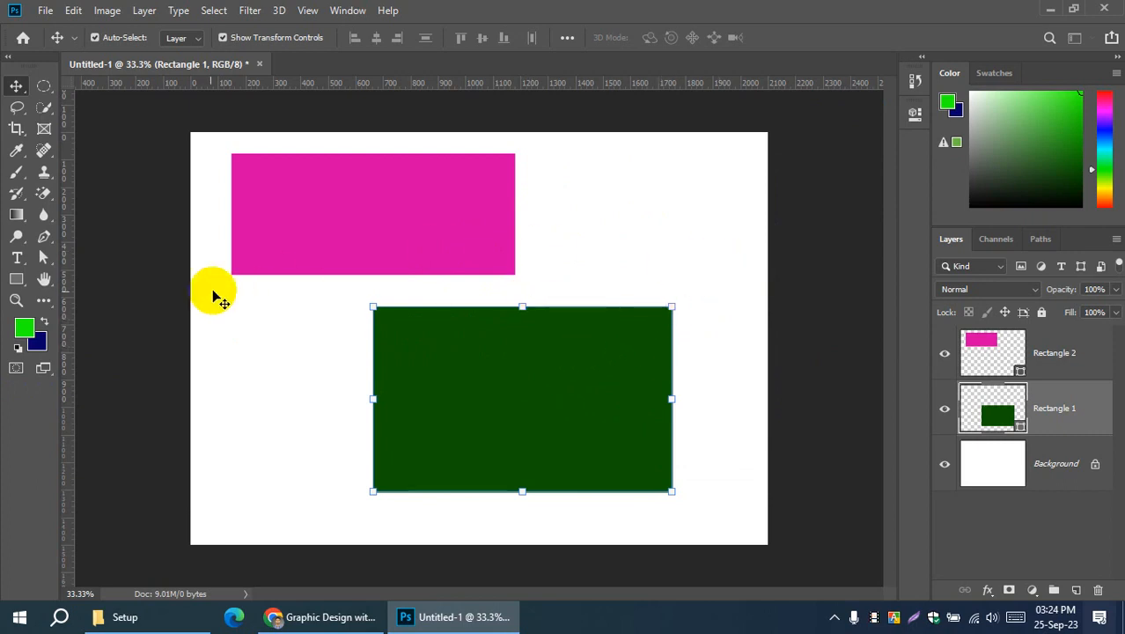
Step: With the Rectangle tool active, try various color swatches as the lower rectangle's fill, ending with light blue
click(16, 278)
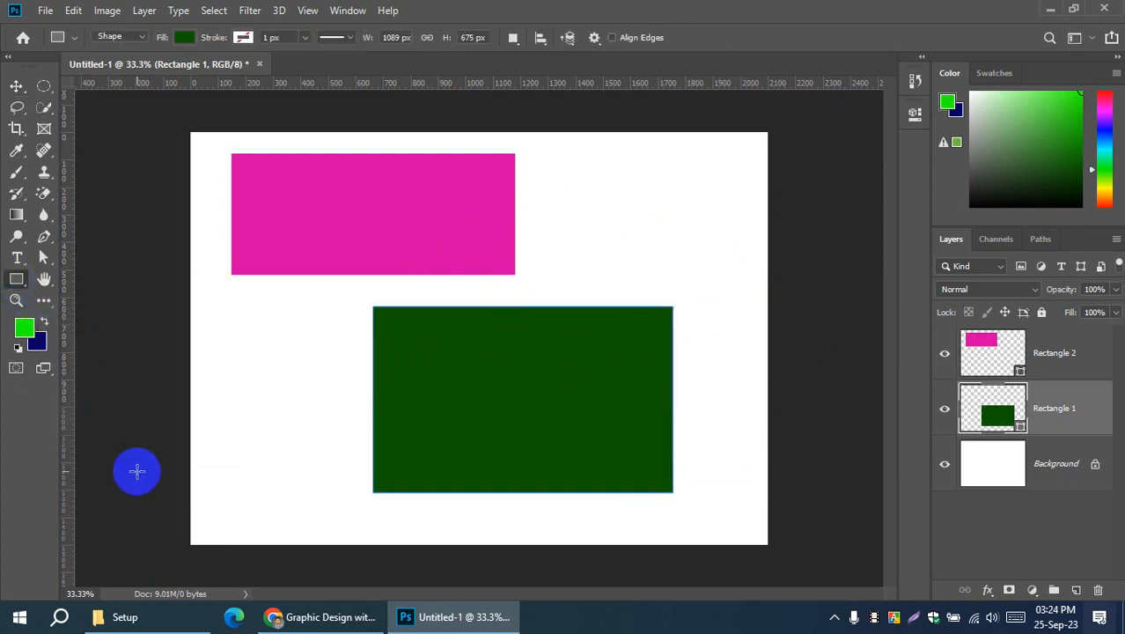
click(16, 86)
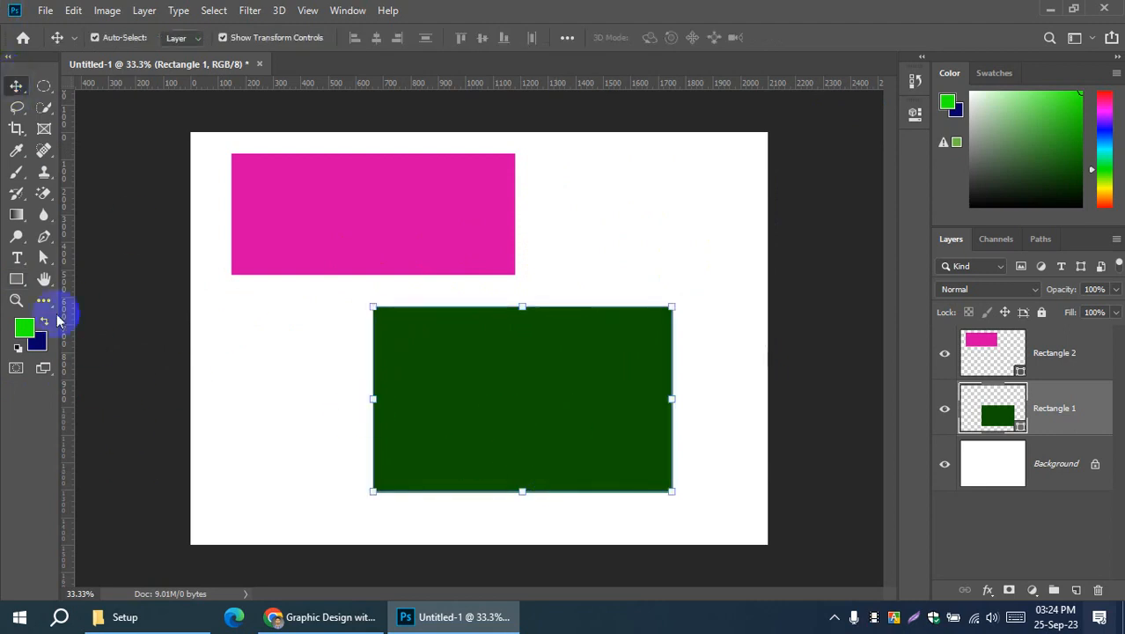
click(16, 278)
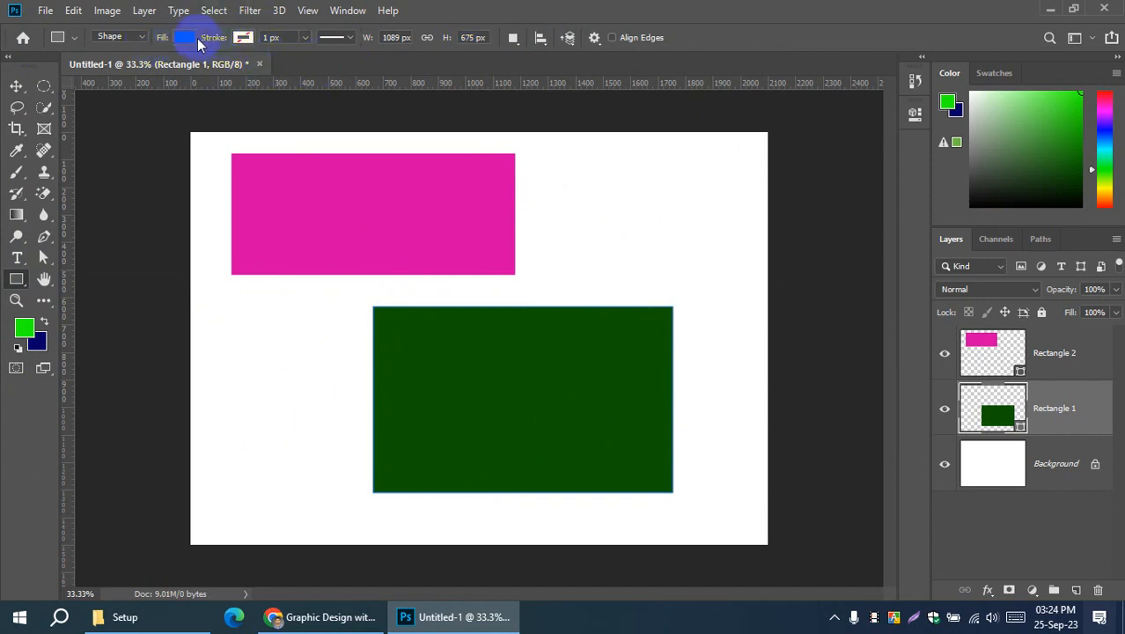
click(184, 36)
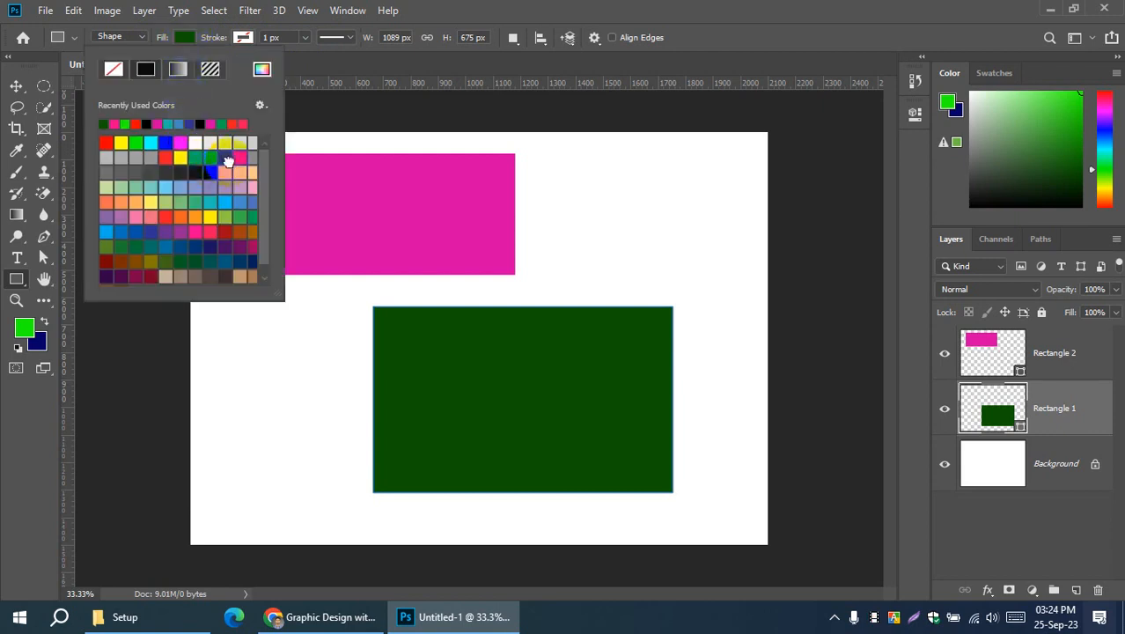
click(210, 172)
click(239, 157)
click(195, 258)
click(197, 258)
click(136, 232)
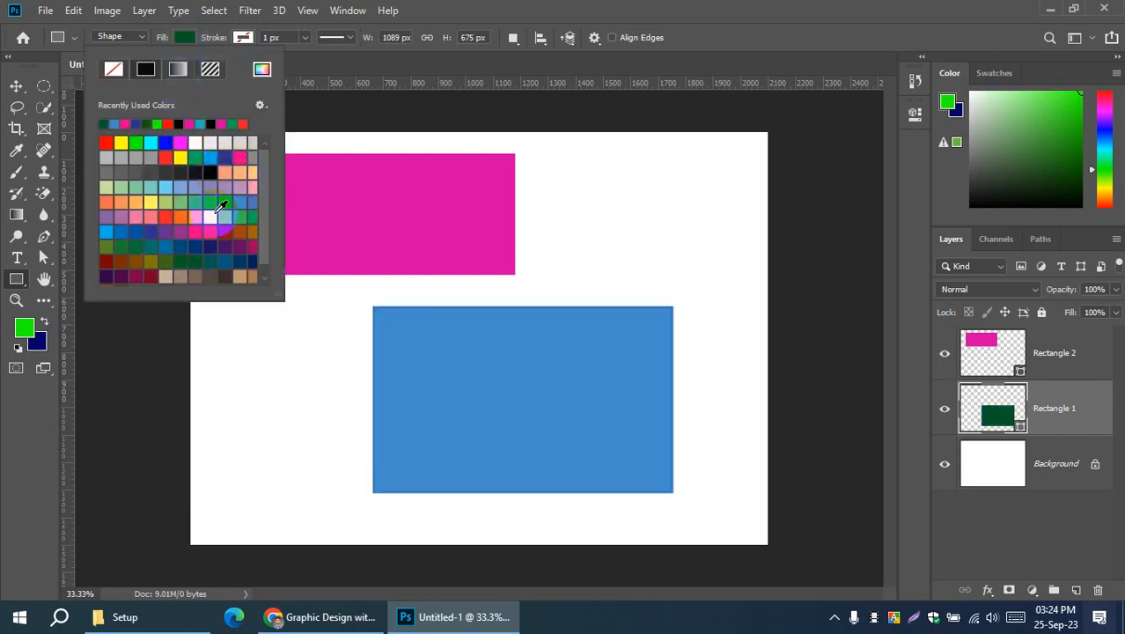
click(211, 216)
click(226, 246)
click(252, 218)
click(225, 203)
click(181, 216)
click(206, 247)
click(224, 236)
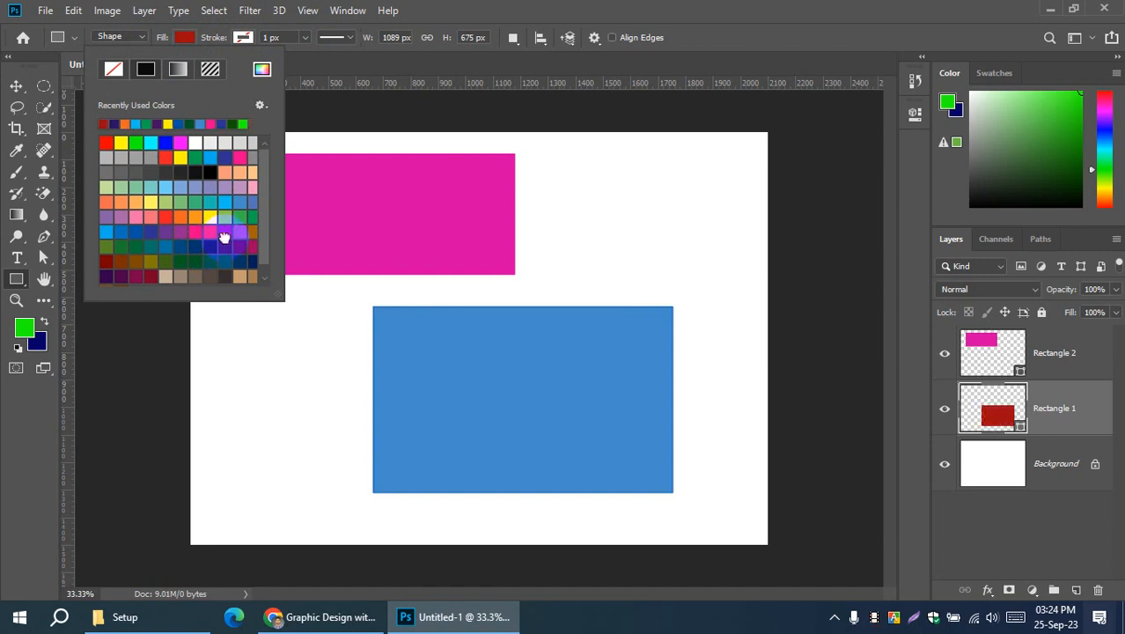
click(225, 202)
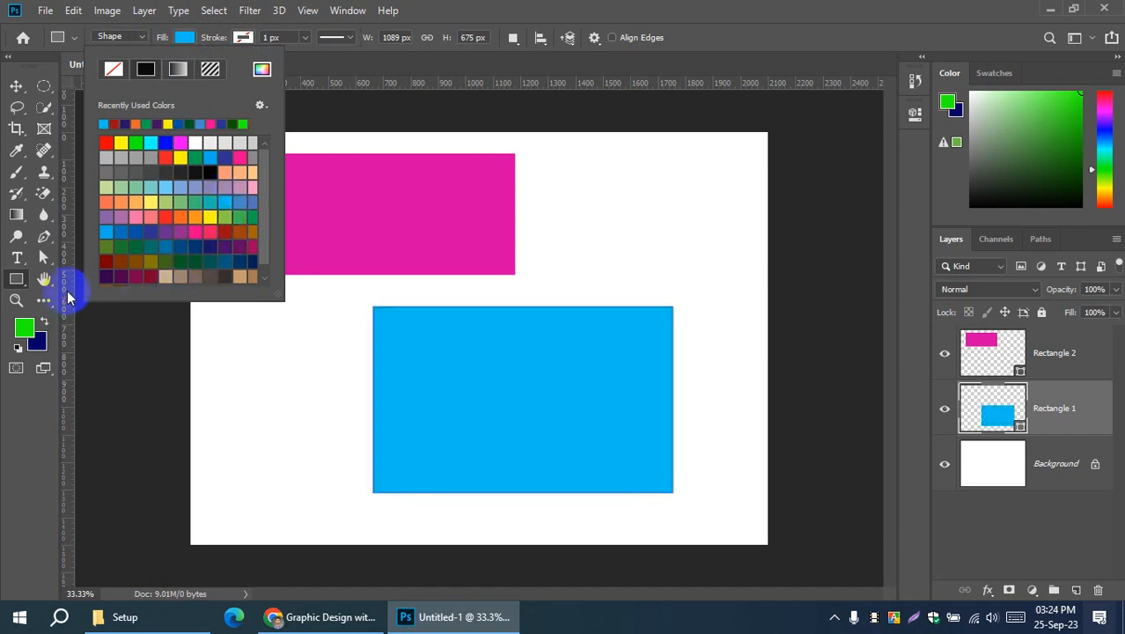
Step: Give the light blue rectangle a dark purple stroke from the swatches
click(214, 12)
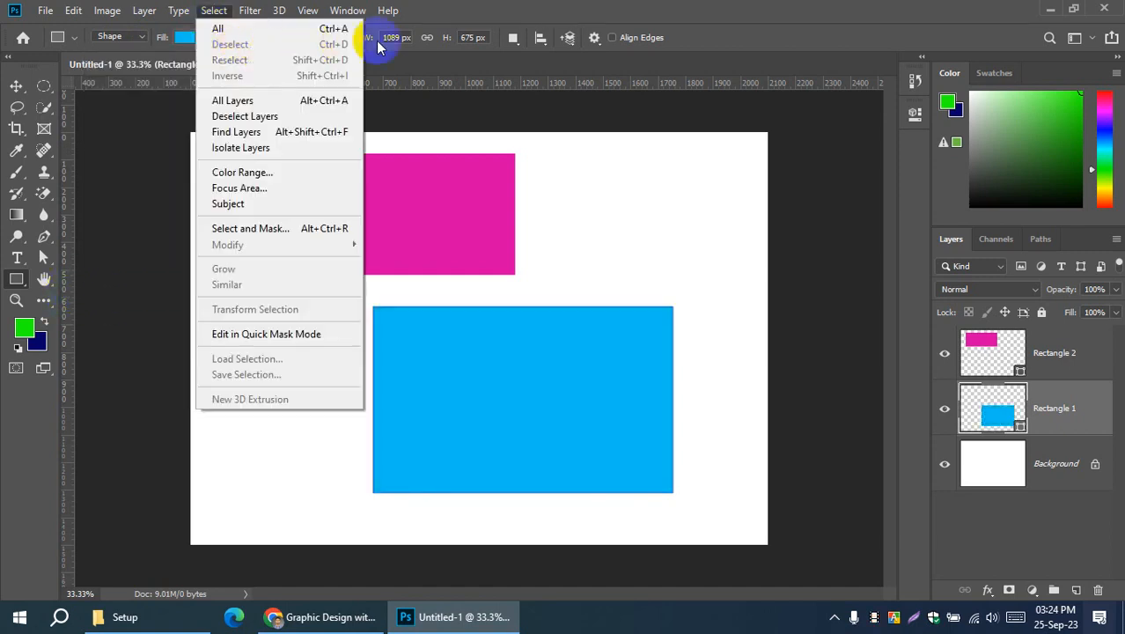
click(744, 33)
click(244, 37)
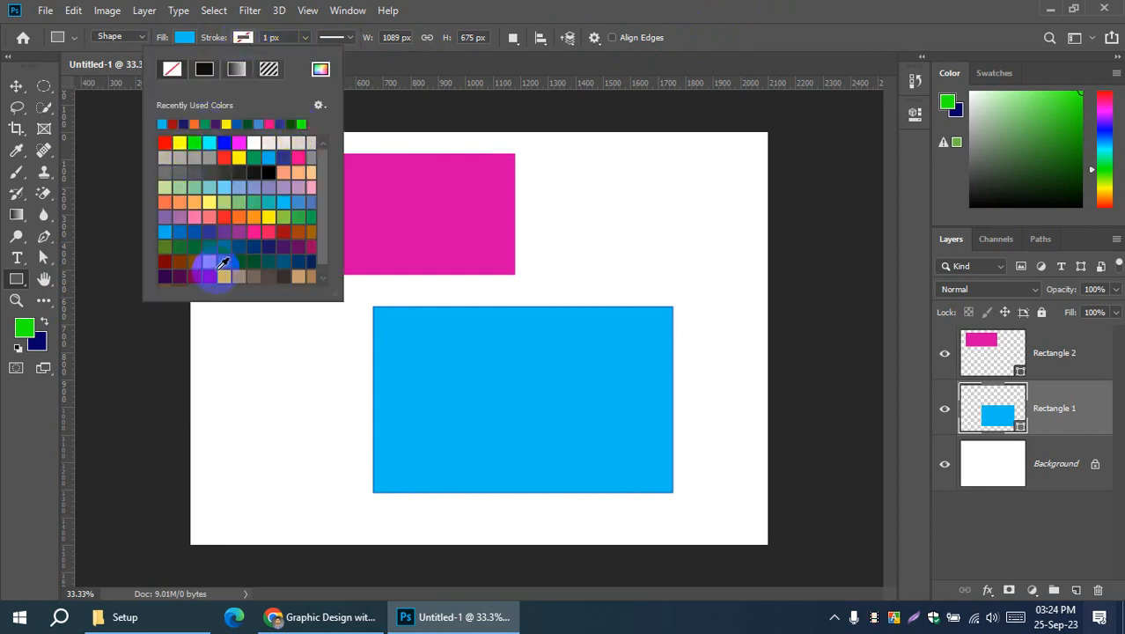
click(168, 274)
click(342, 195)
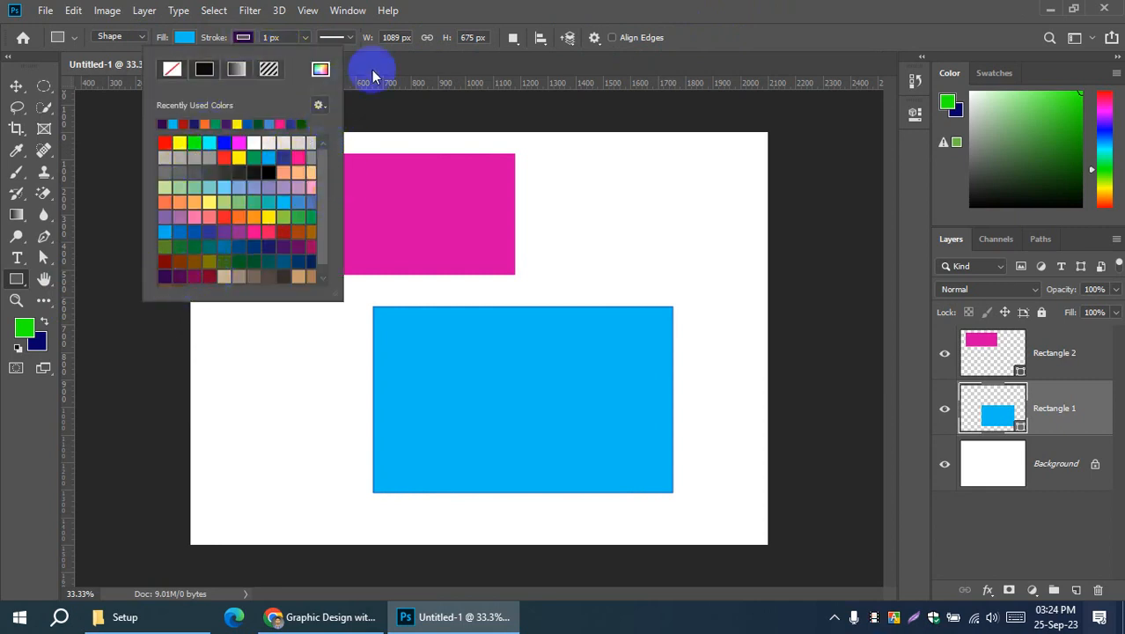
click(402, 70)
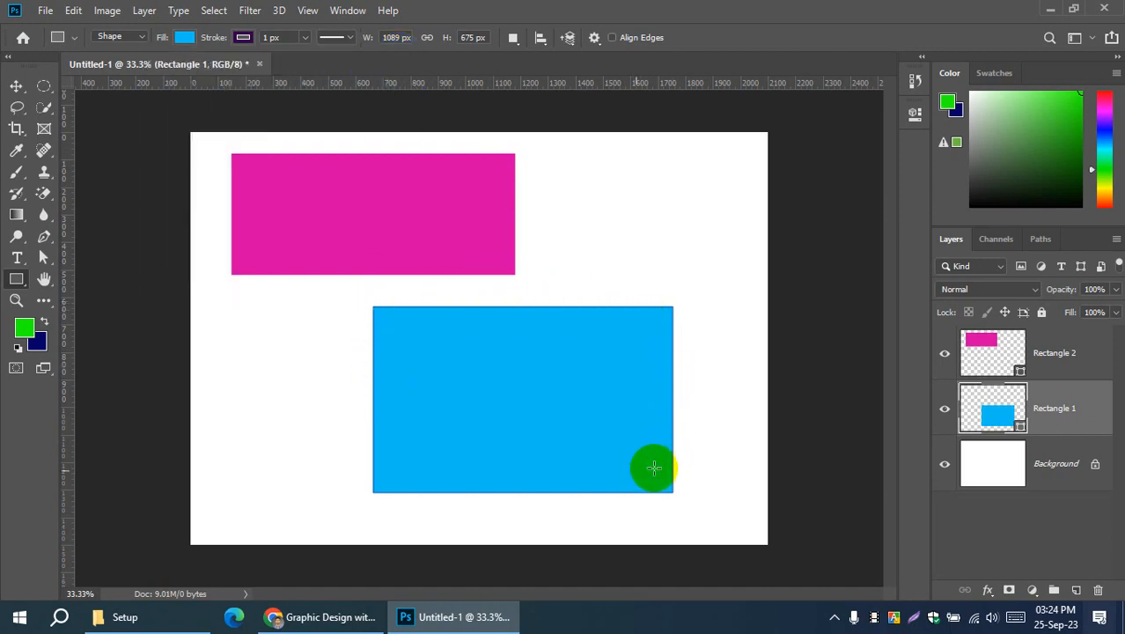
Step: Thicken the lower rectangle's stroke to about 136 px, and reduce its width to 10 px
click(306, 38)
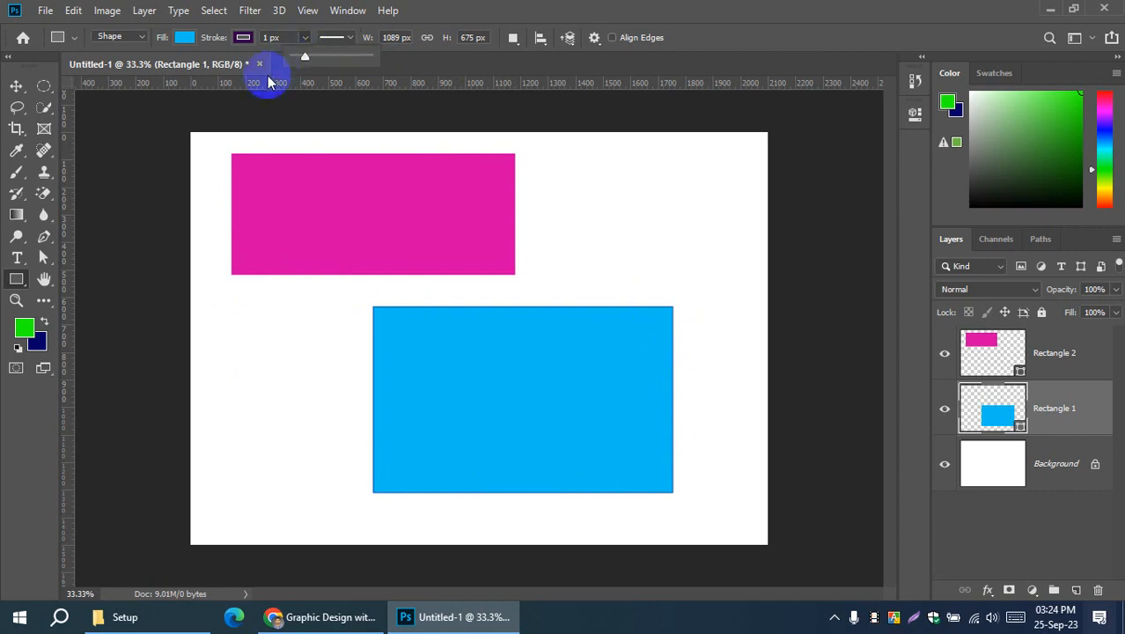
drag(306, 58, 347, 56)
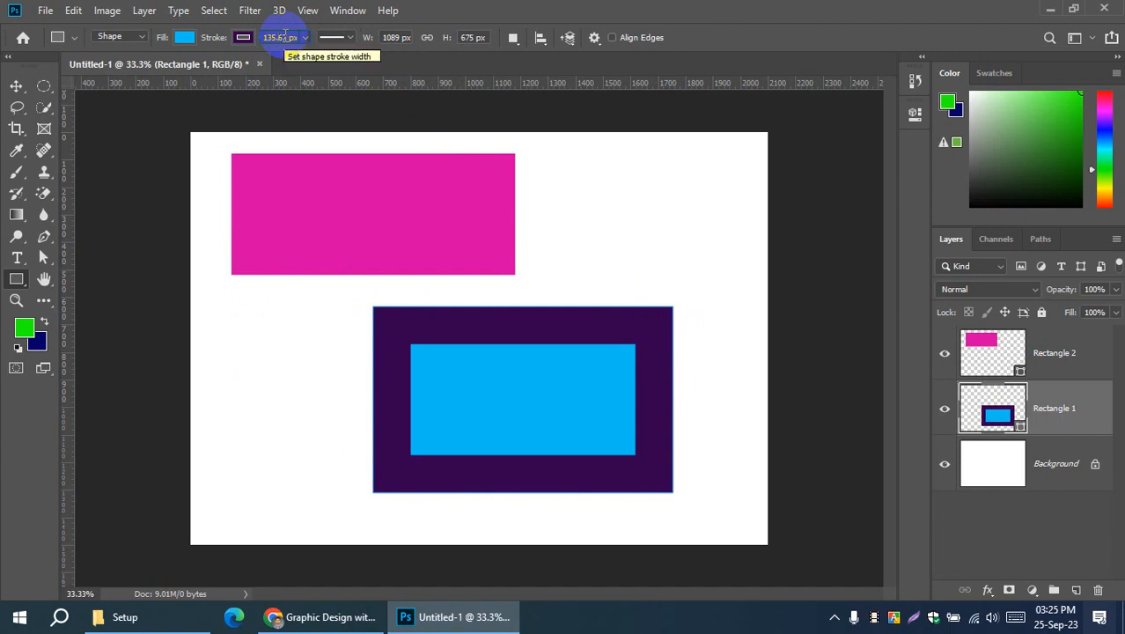
click(285, 37)
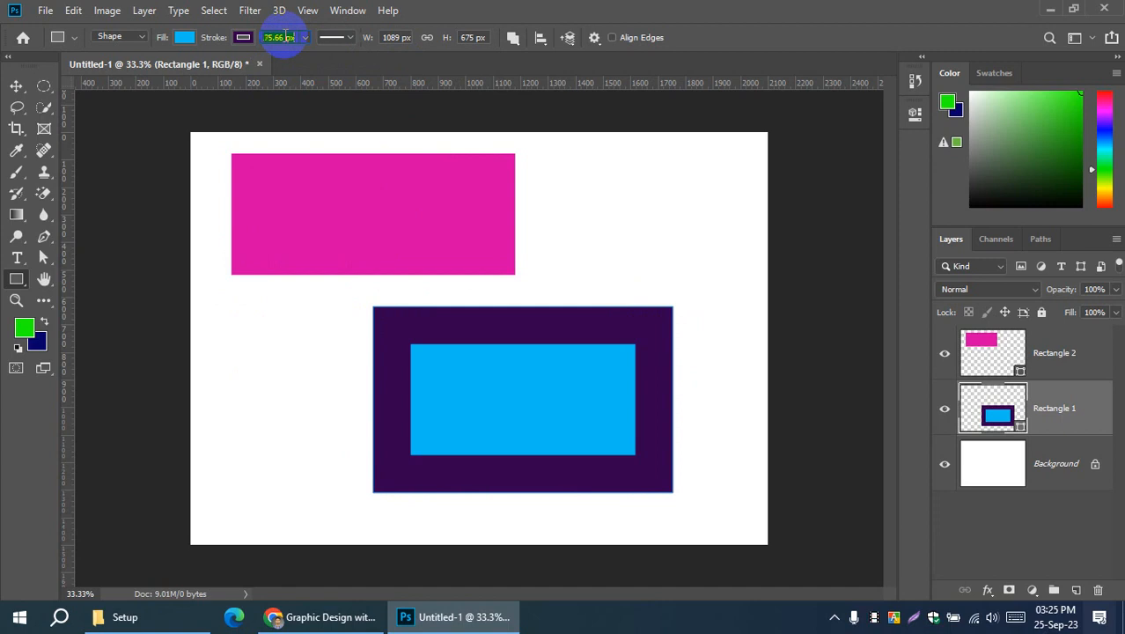
scroll(285, 36, down, 4)
click(280, 38)
double_click(281, 38)
text(10)
key(Return)
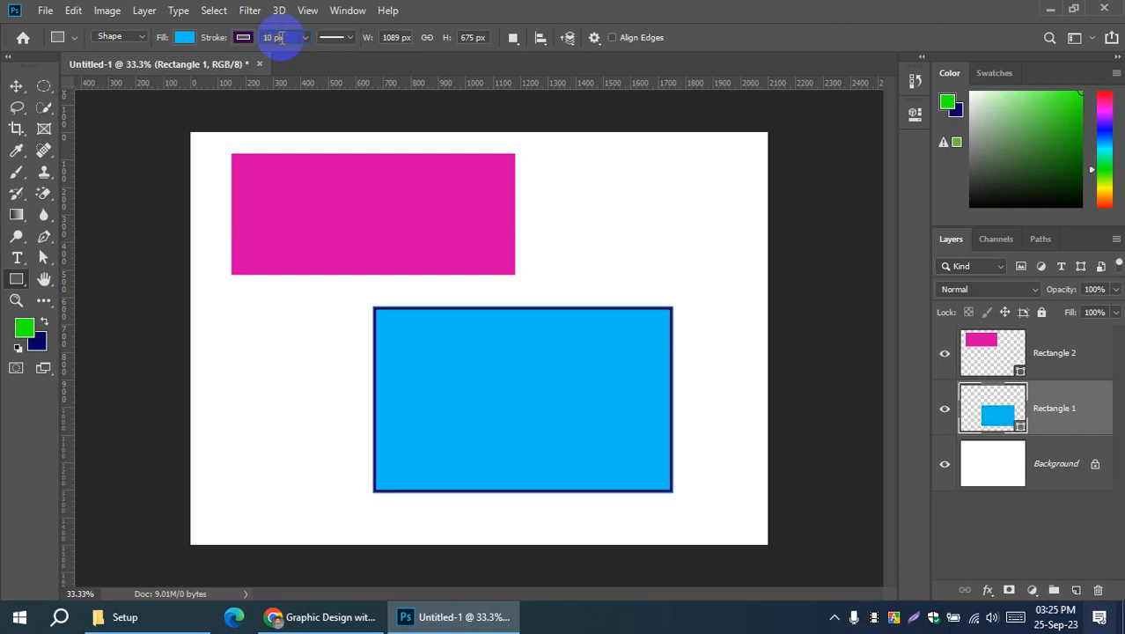
Step: Raise and lower the stroke width in 10 px increments, ending at 20 px
key(shift+Up)
key(shift+Down)
key(shift)
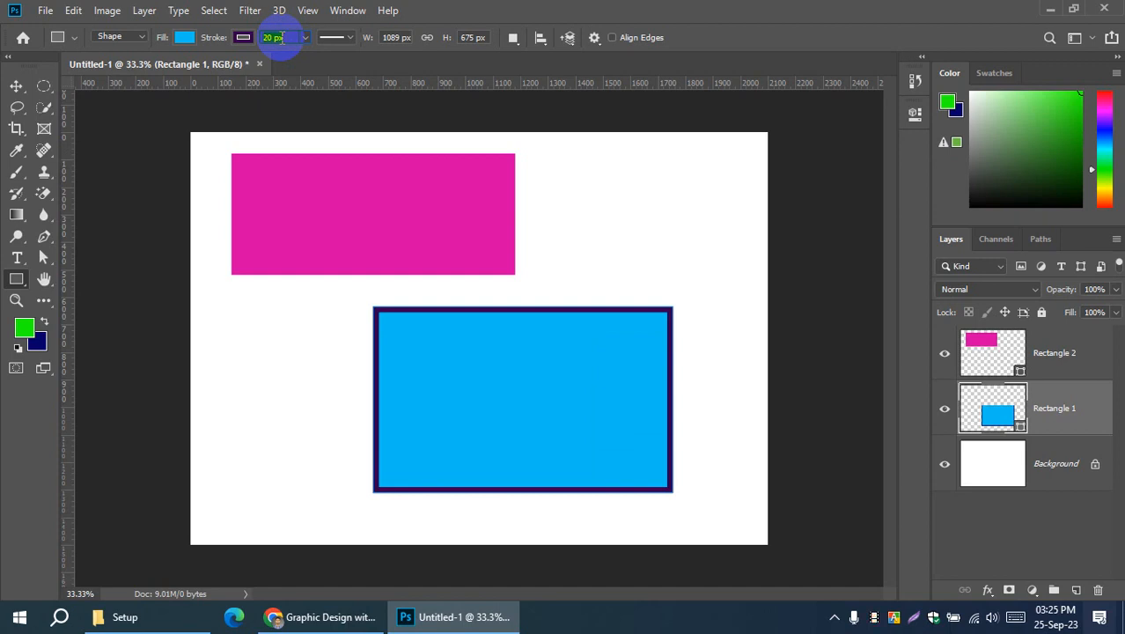
click(291, 37)
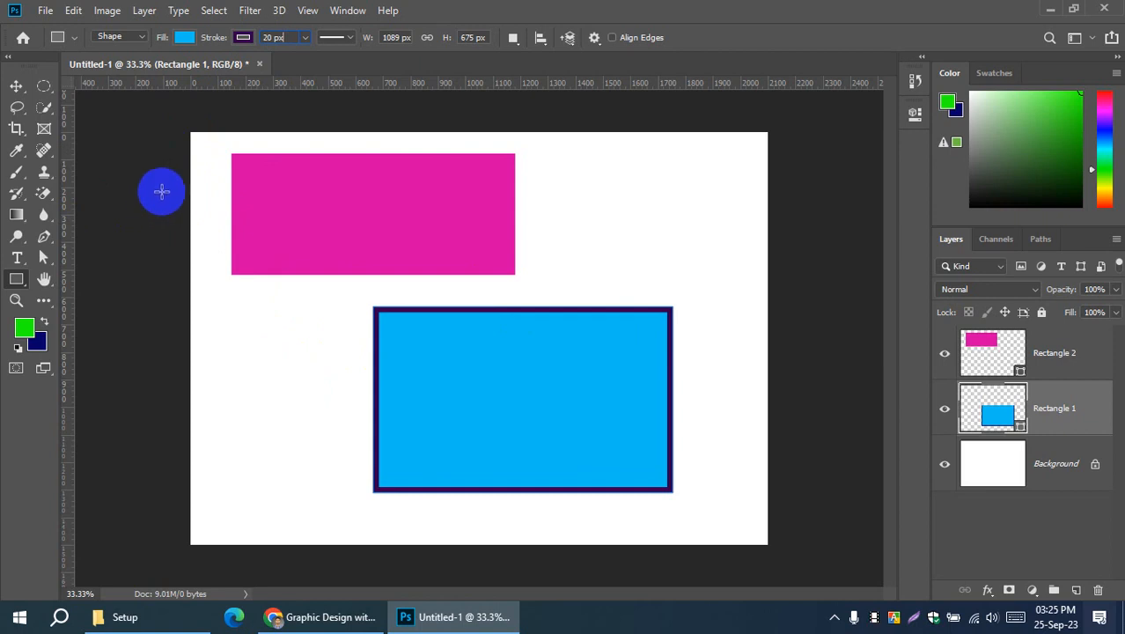
Step: Try the dashed line style on the lower rectangle's stroke and change it to the dotted style
click(348, 38)
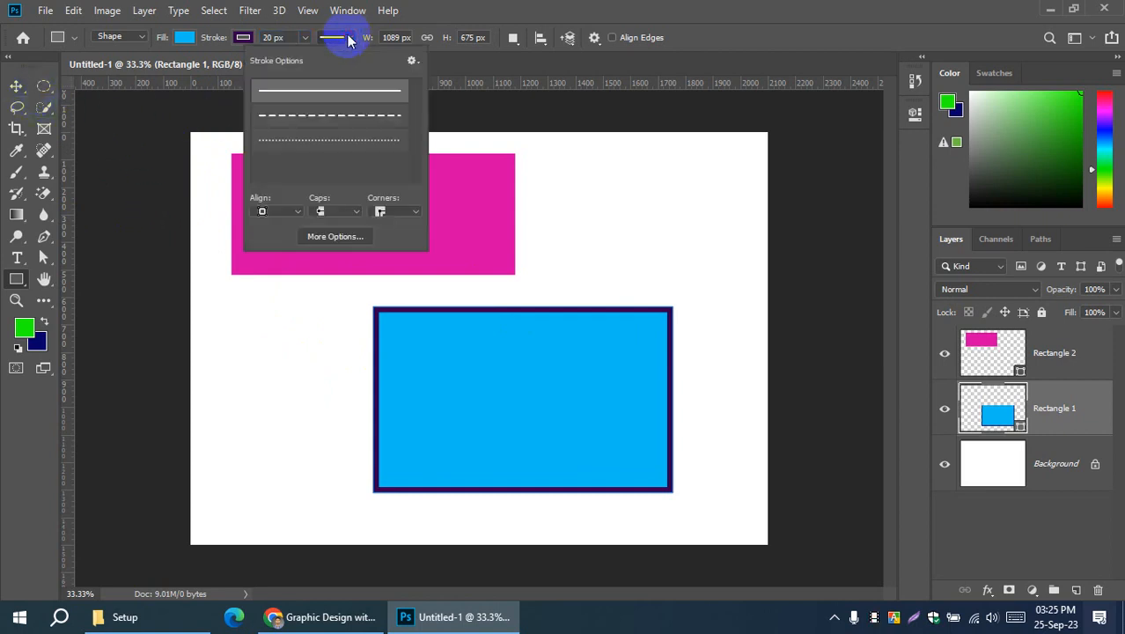
click(333, 118)
click(345, 142)
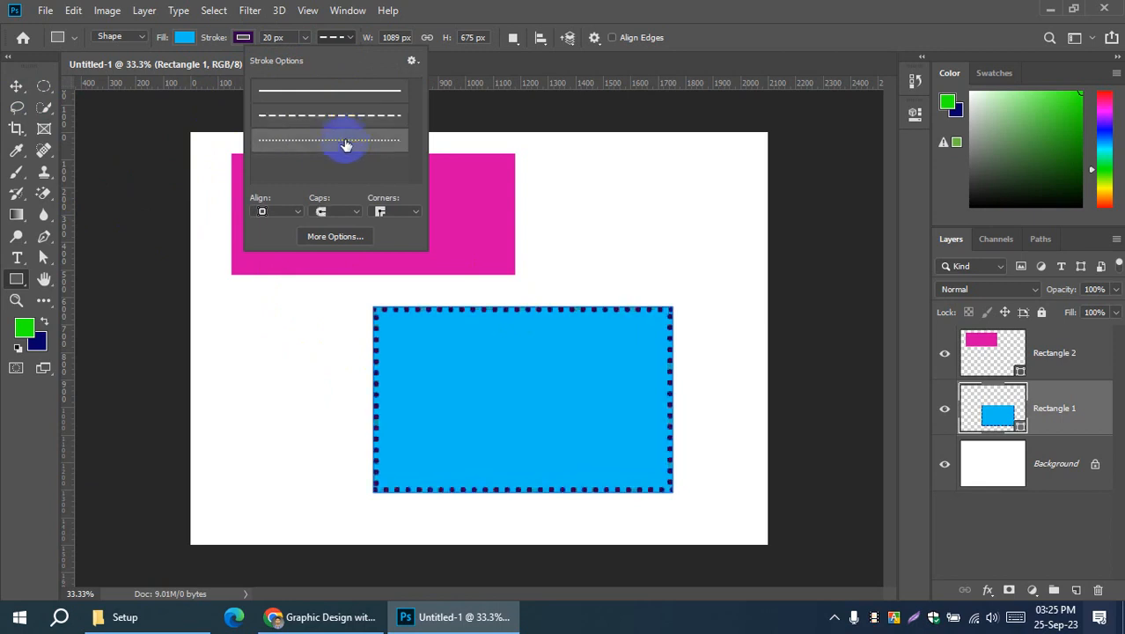
Step: Open the detailed stroke options for the lower rectangle and try aligning its dotted stroke to Outside
click(411, 61)
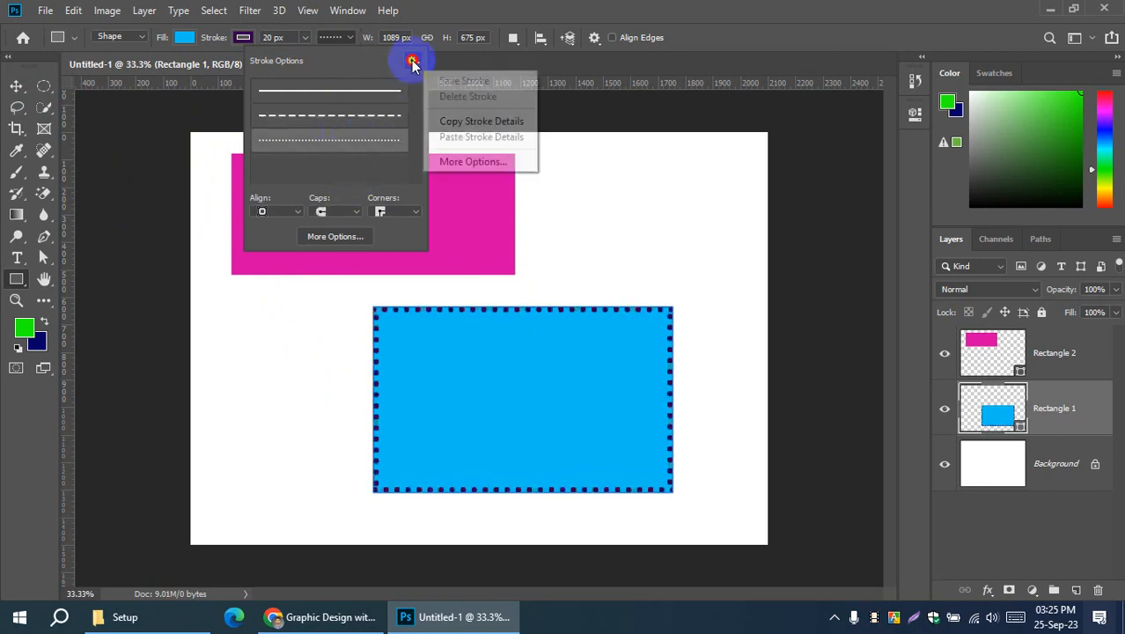
click(465, 164)
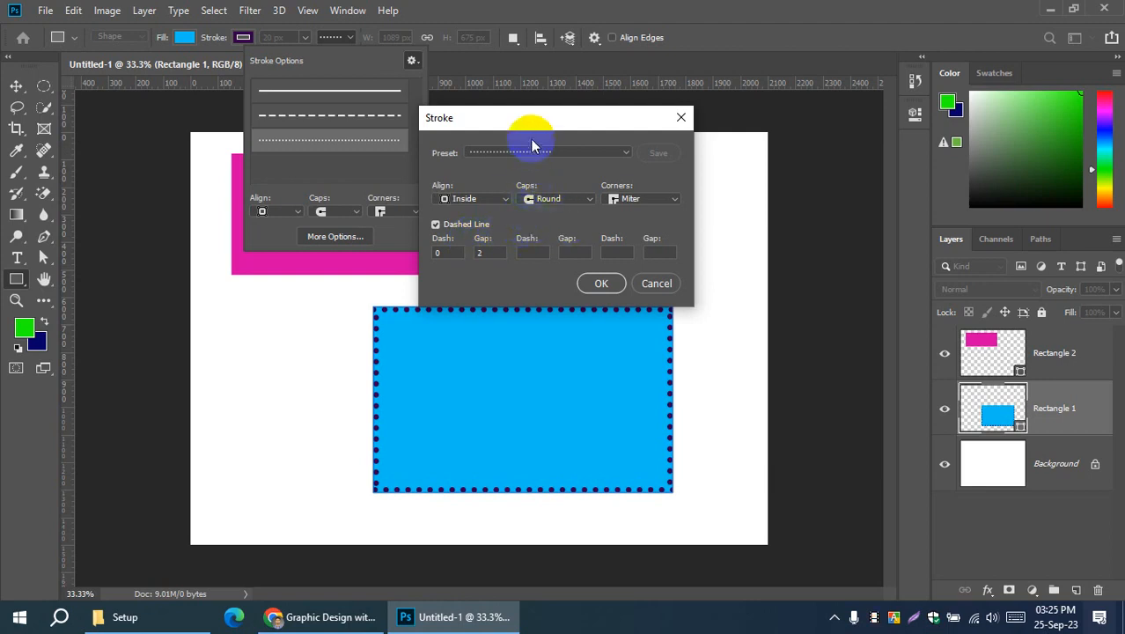
drag(533, 114, 877, 94)
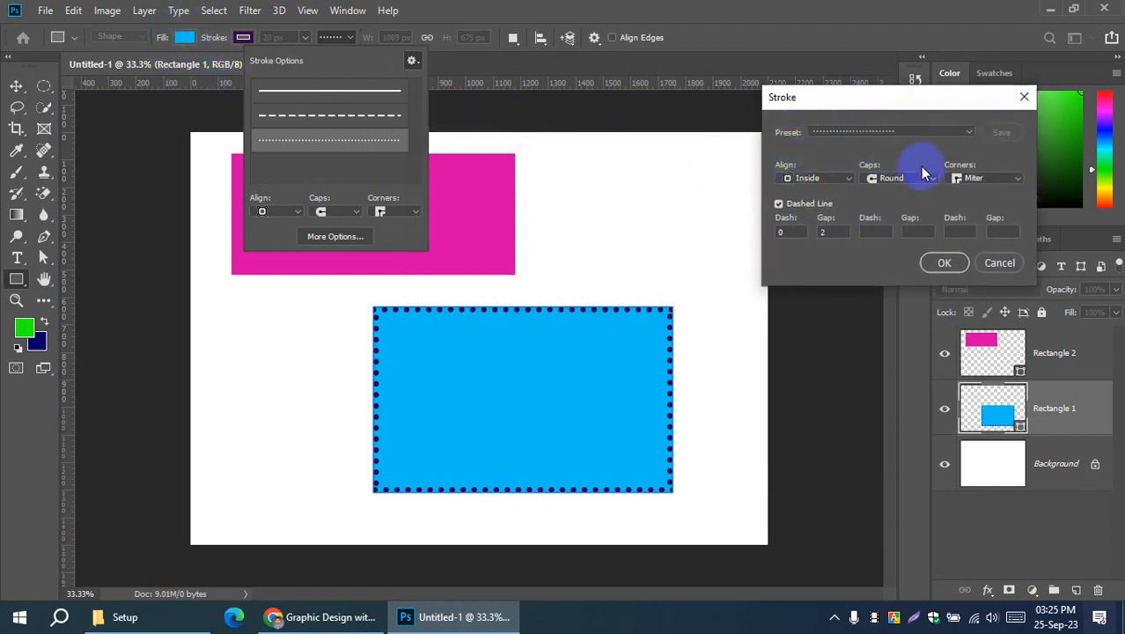
click(819, 178)
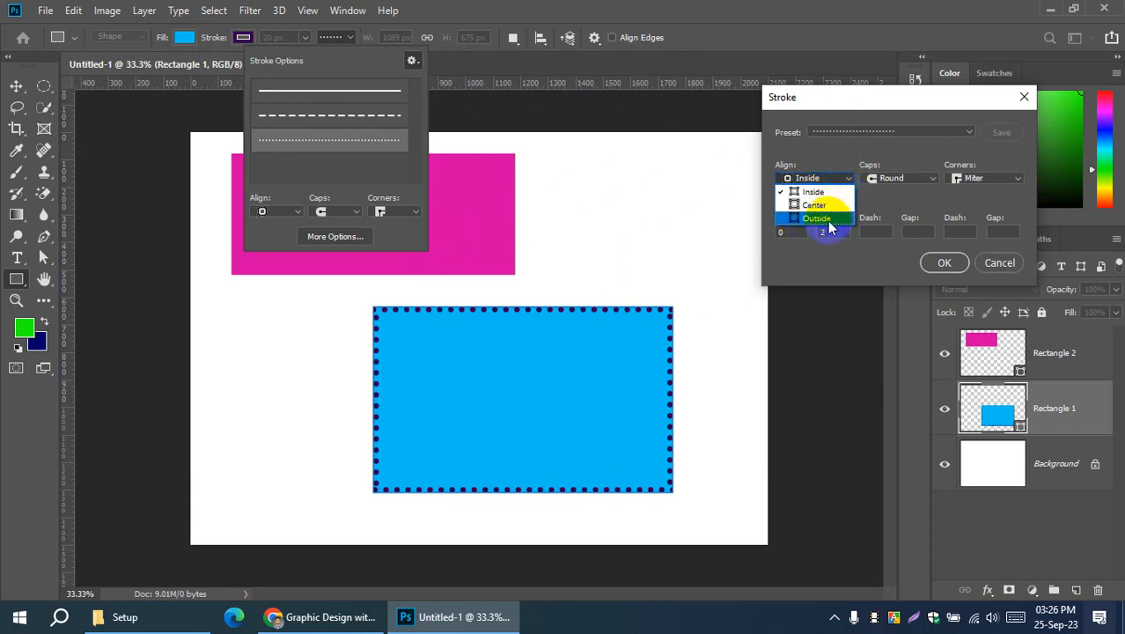
click(823, 219)
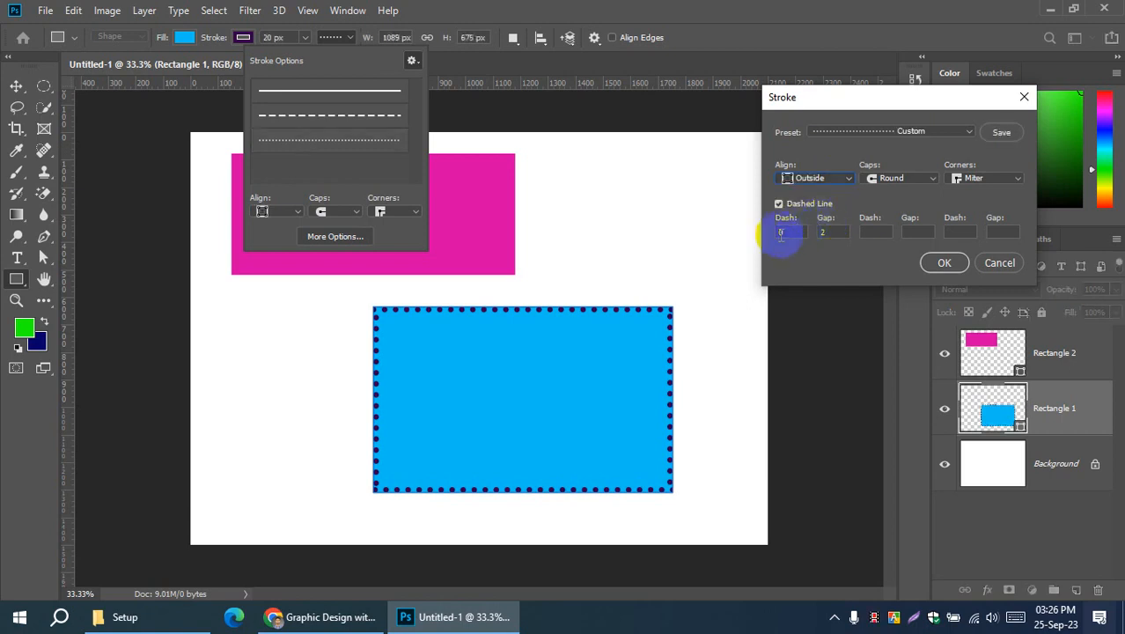
click(890, 180)
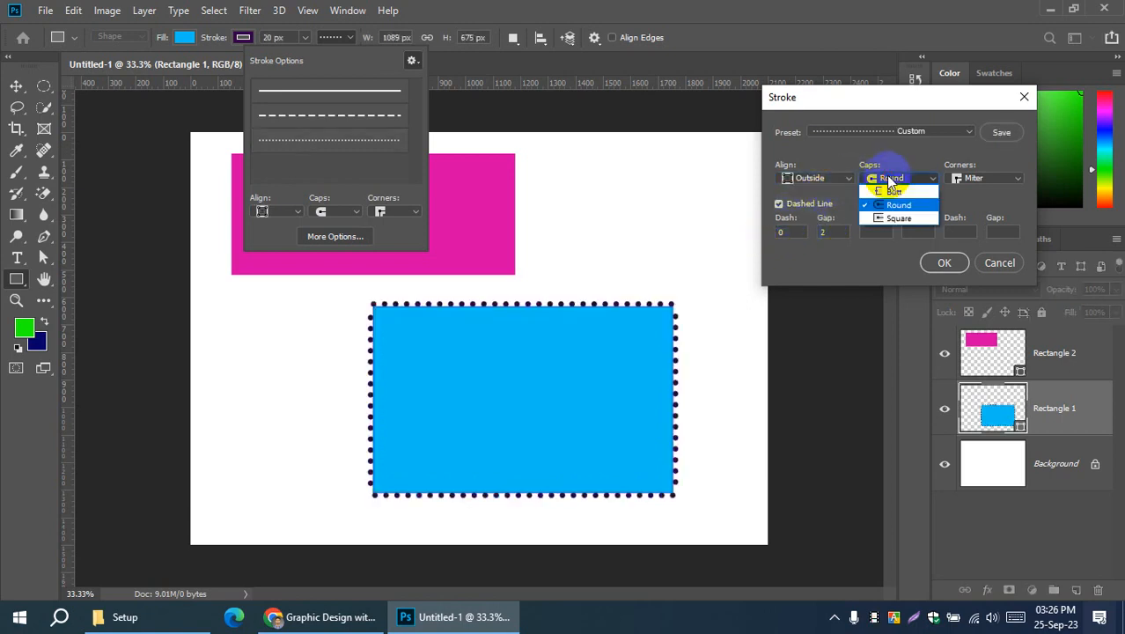
click(884, 131)
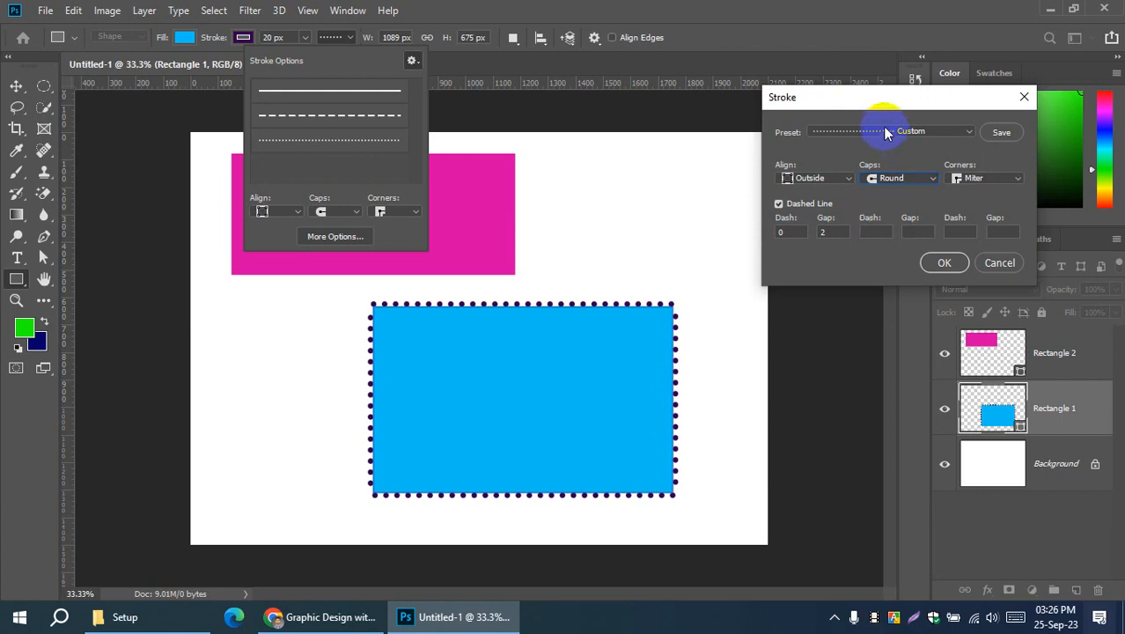
Step: Try the dashed preset on the lower rectangle's stroke and change it to the solid line preset
click(881, 130)
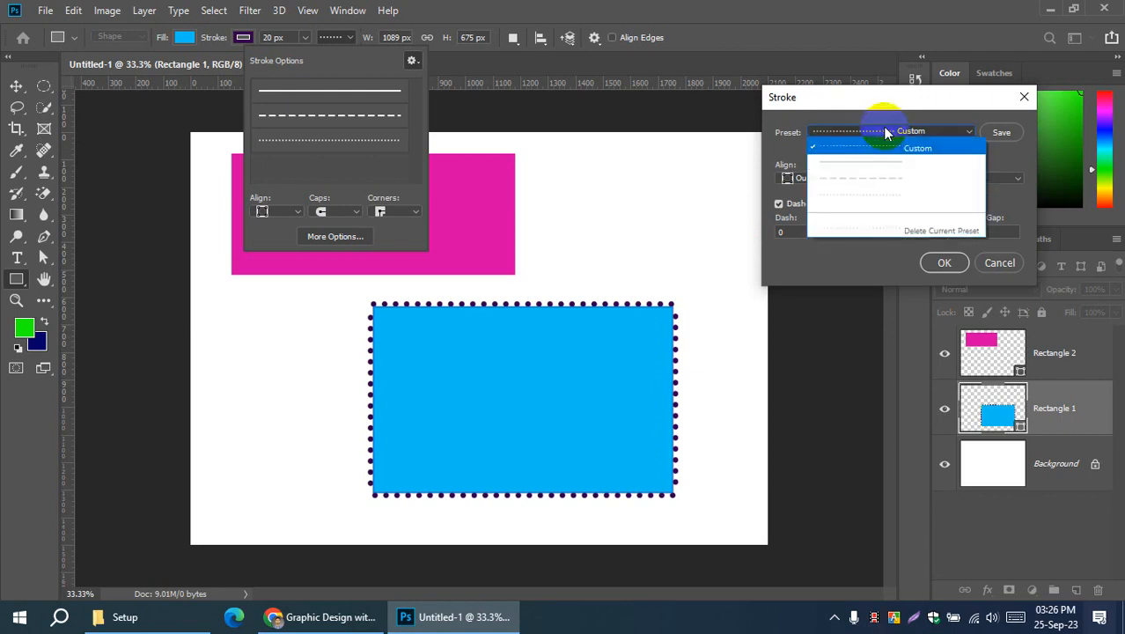
click(871, 177)
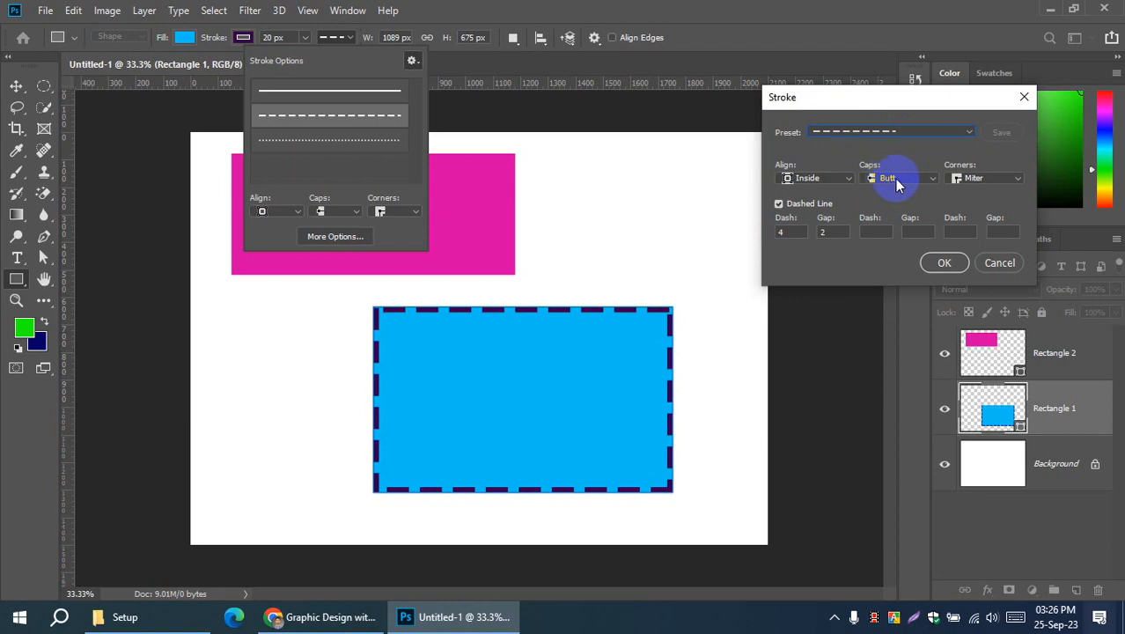
click(892, 131)
click(874, 146)
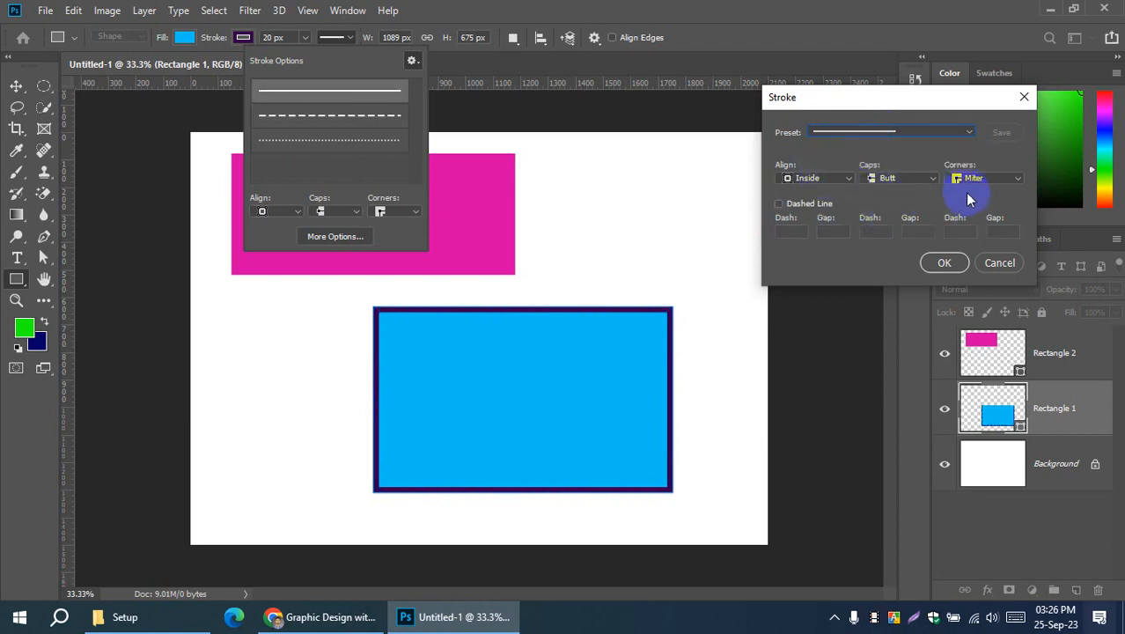
Step: Try Round and Miter corners on the solid stroke, ending on Round
click(1003, 179)
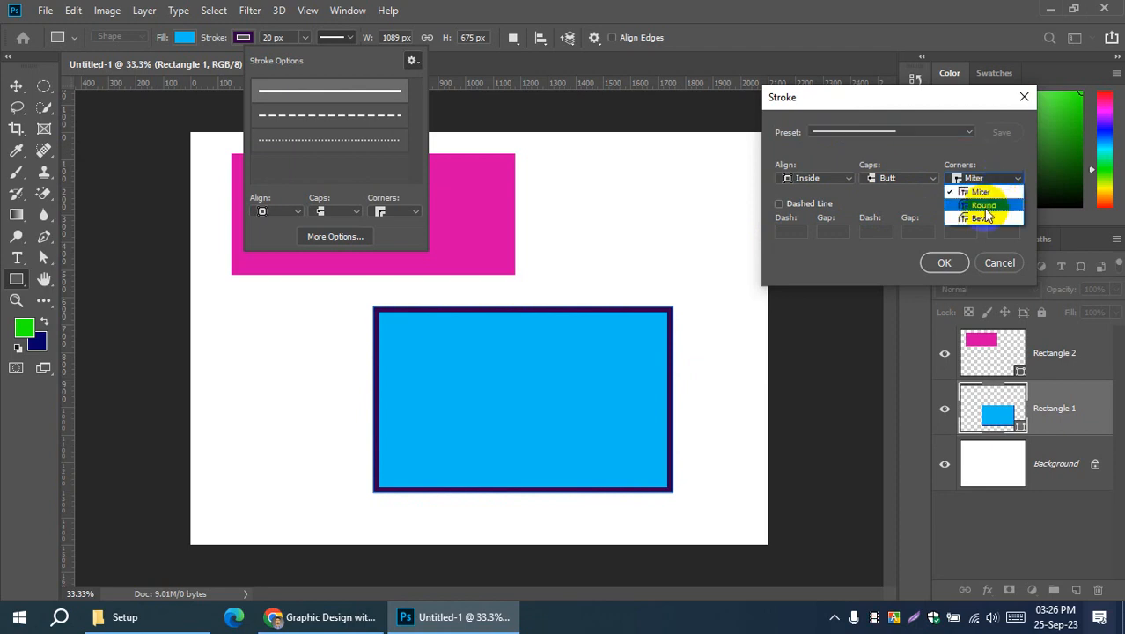
click(984, 206)
click(976, 179)
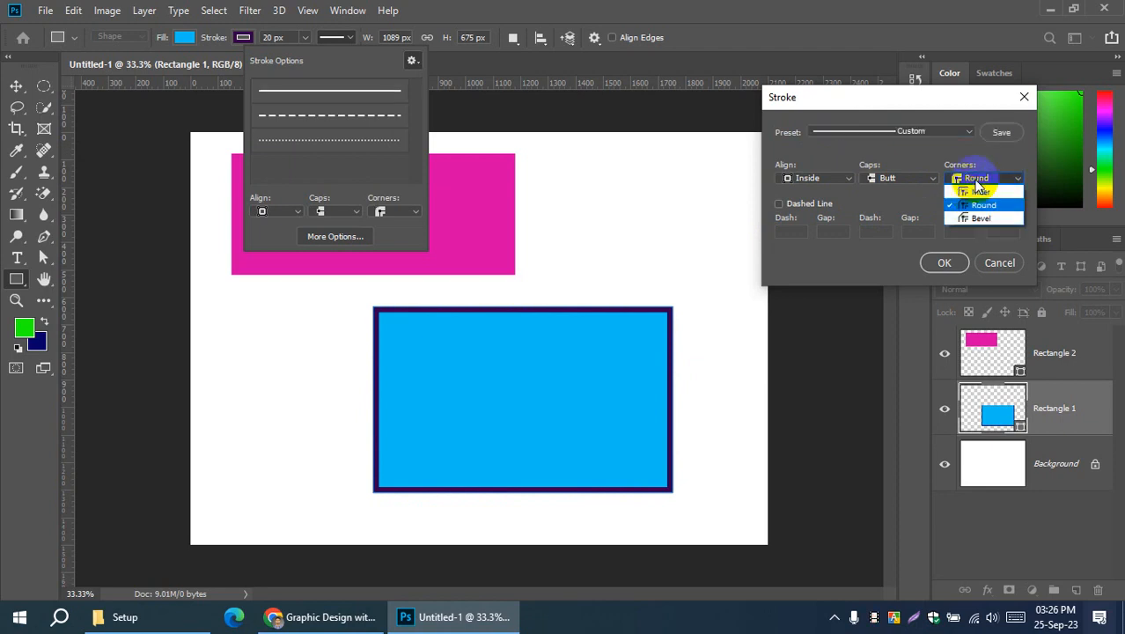
click(977, 192)
click(975, 179)
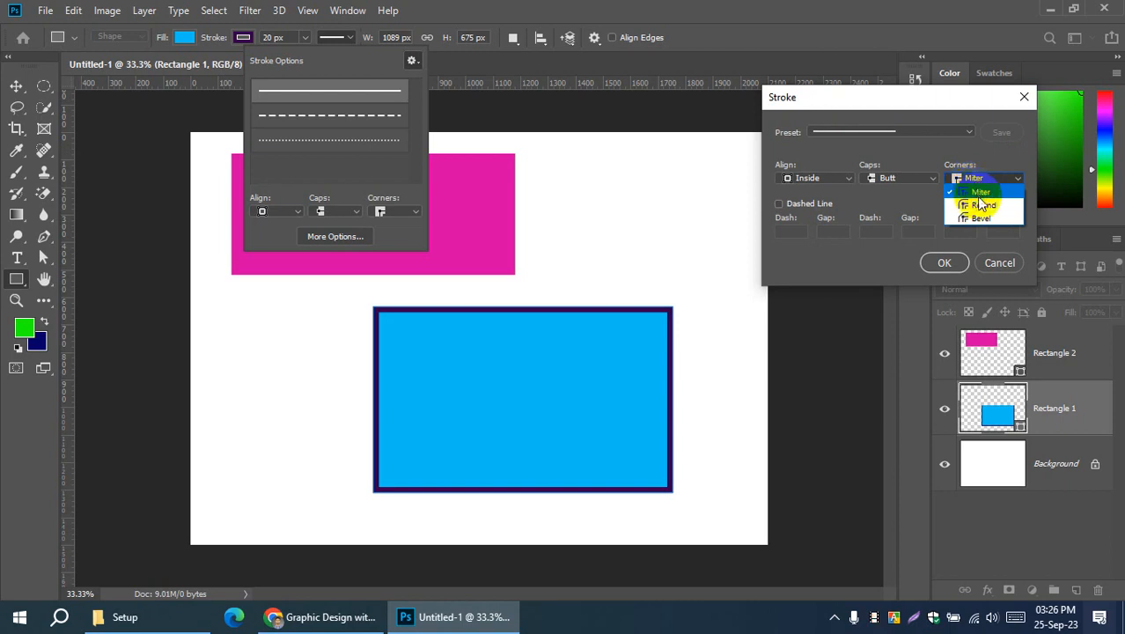
click(982, 206)
click(975, 178)
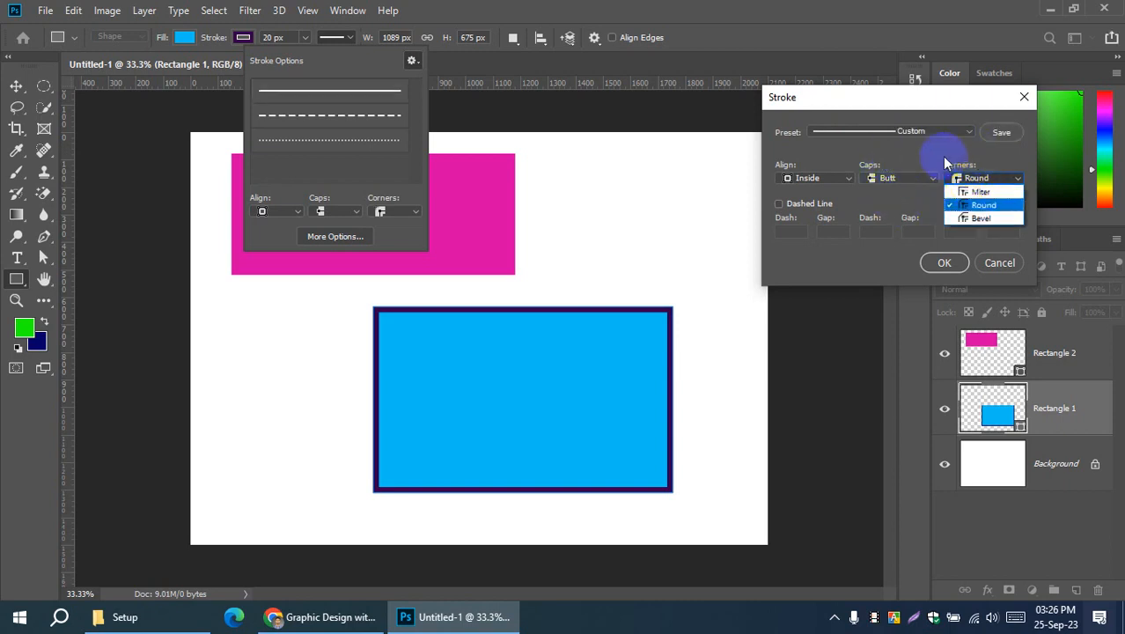
Step: Switch the stroke preset back to the dotted line and cancel the Stroke dialog
click(906, 132)
click(906, 132)
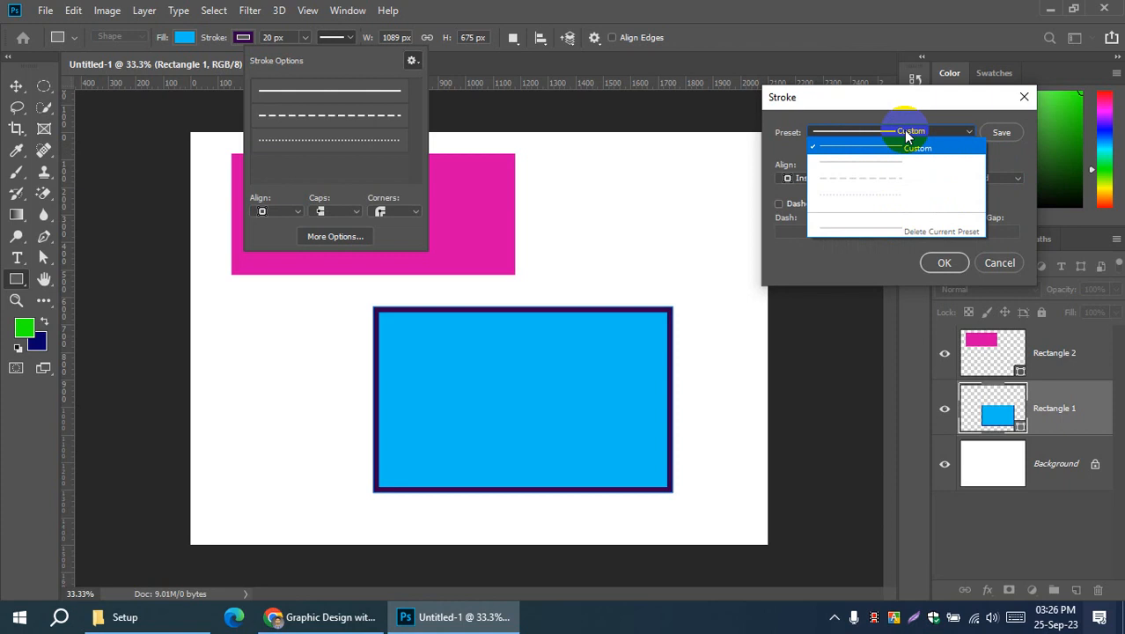
click(880, 191)
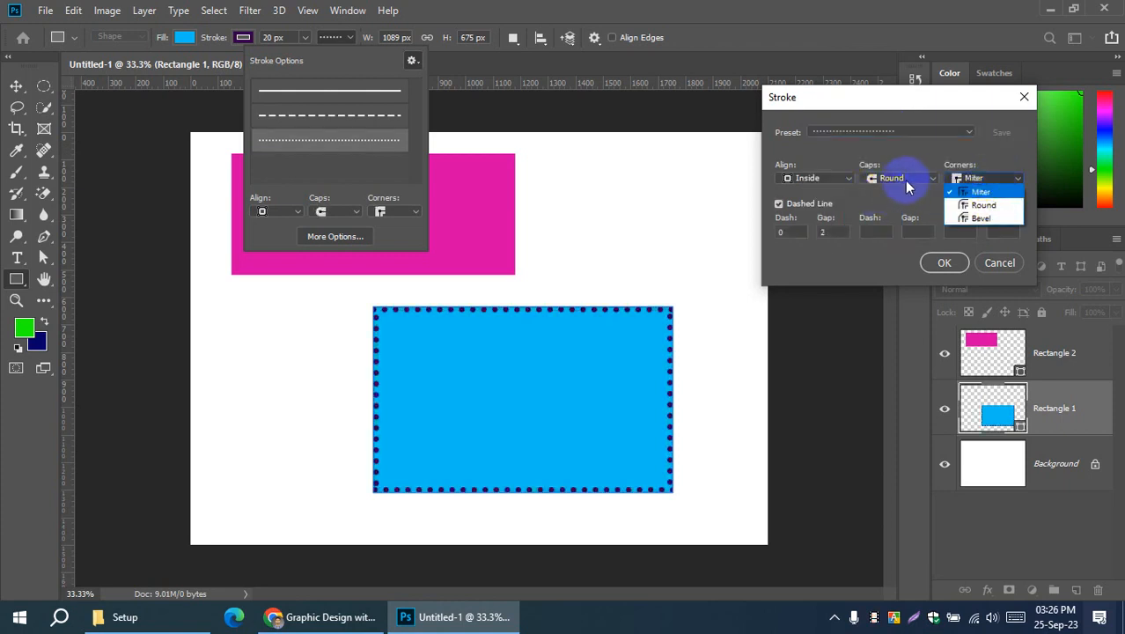
click(907, 152)
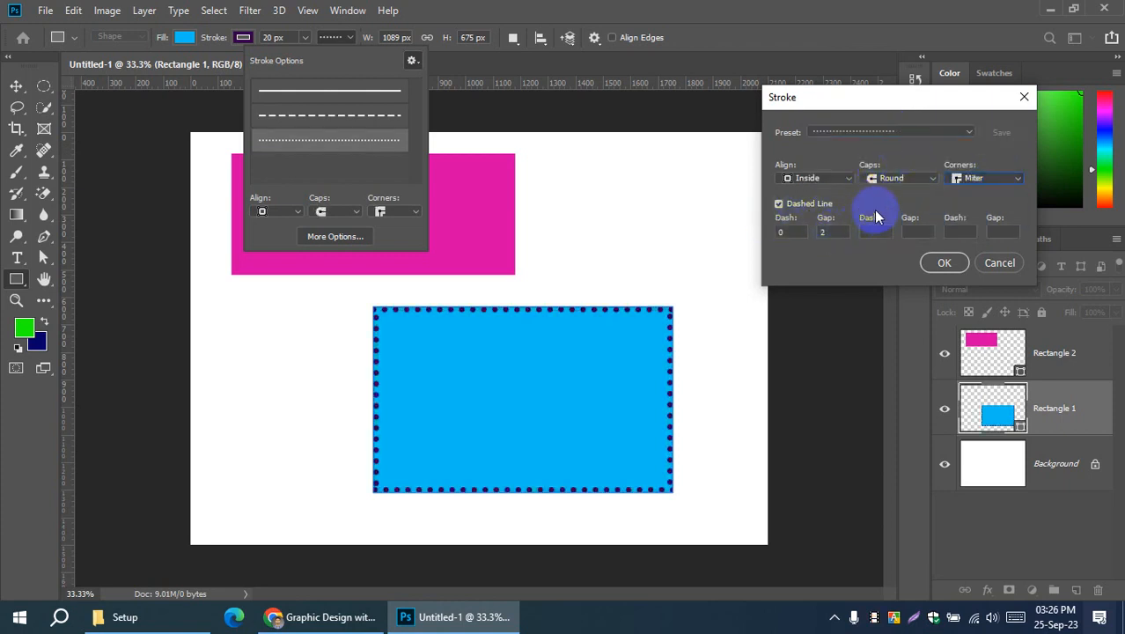
click(1000, 263)
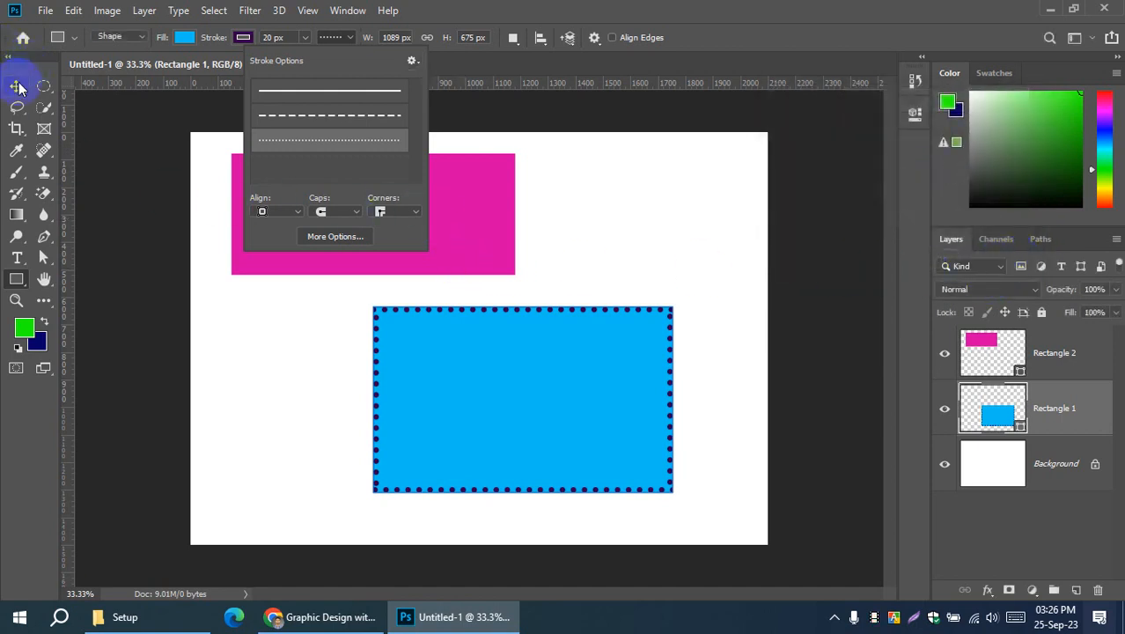
Step: Switch between the Move and Rectangle tools, and select the lower rectangle with the Move tool
click(16, 86)
click(137, 289)
click(16, 279)
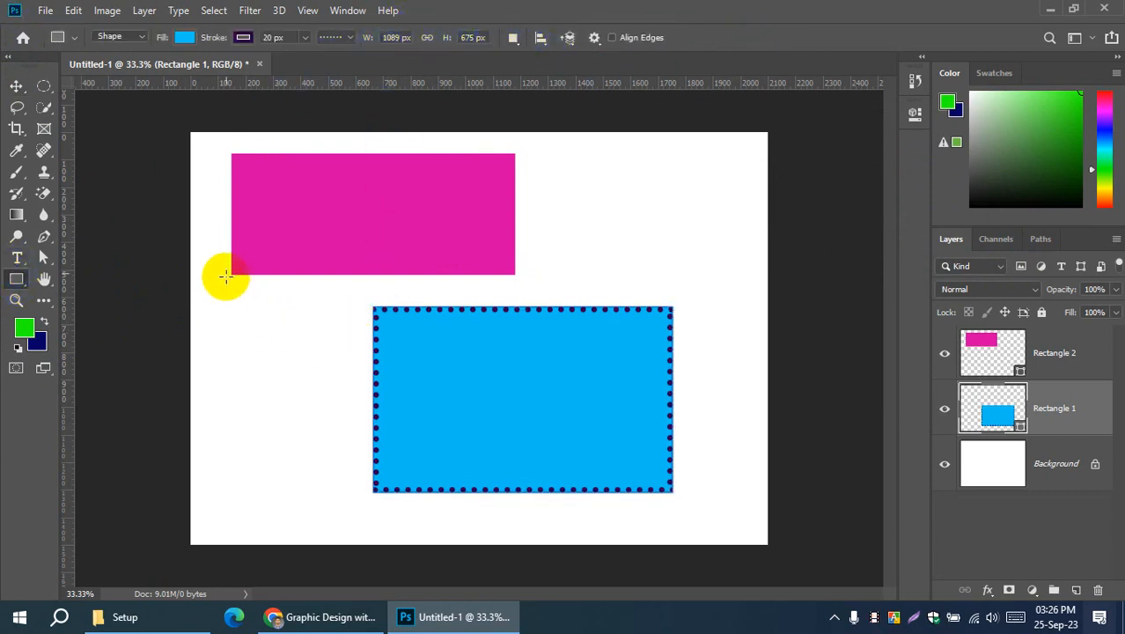
click(16, 86)
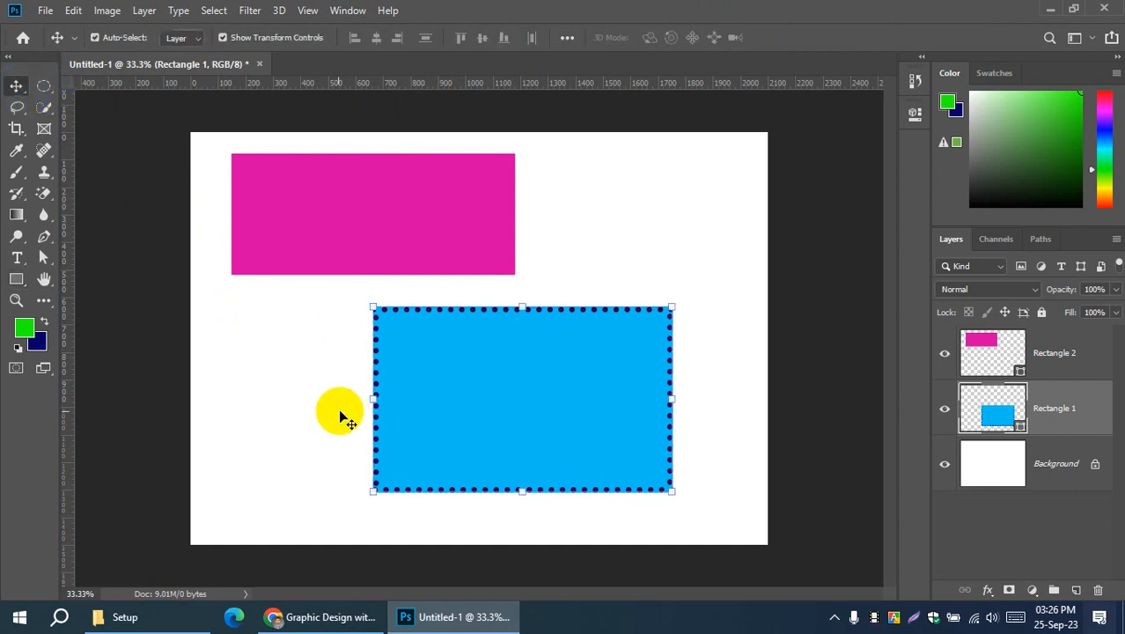
click(504, 398)
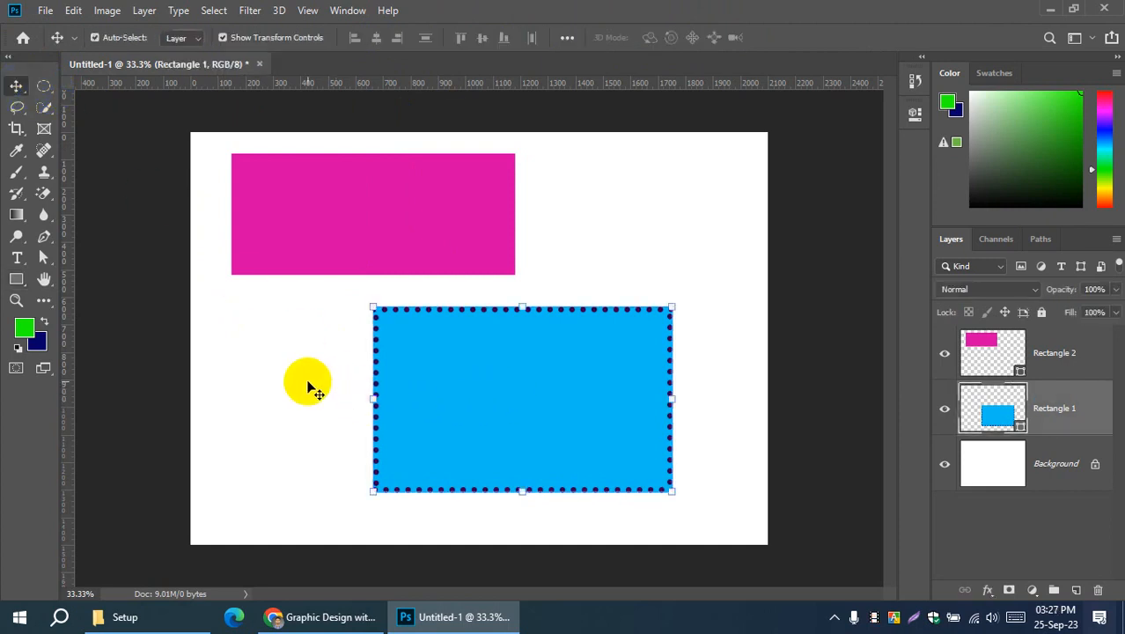
click(469, 401)
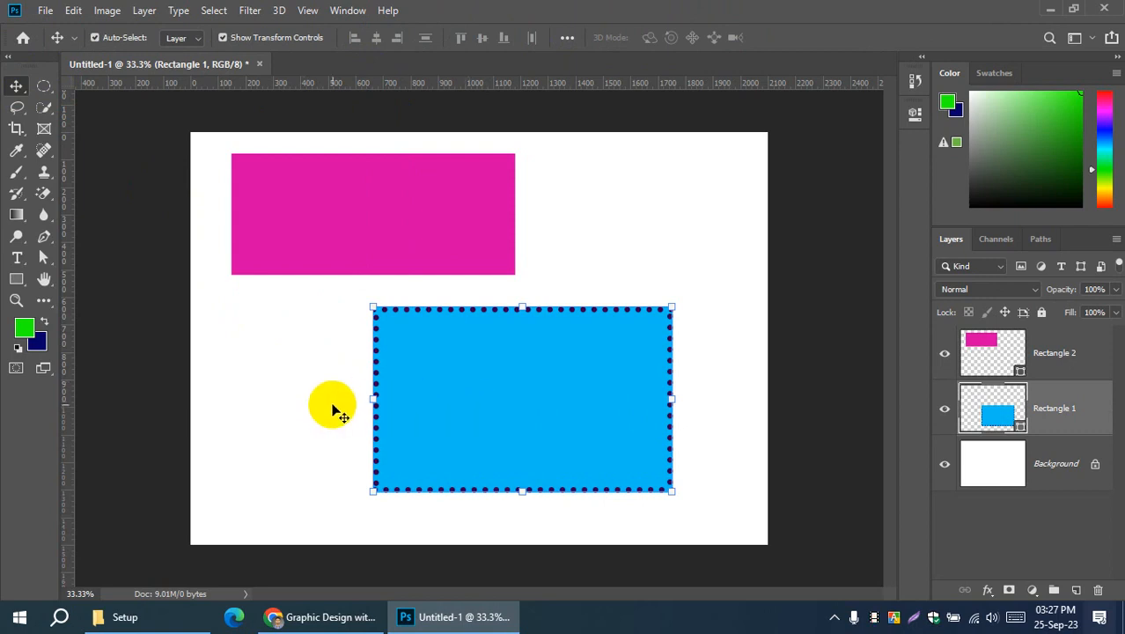
Step: Open the fill color picker from the Rectangle 1 layer thumbnail several times, cancelling it each time
double_click(1019, 428)
click(876, 214)
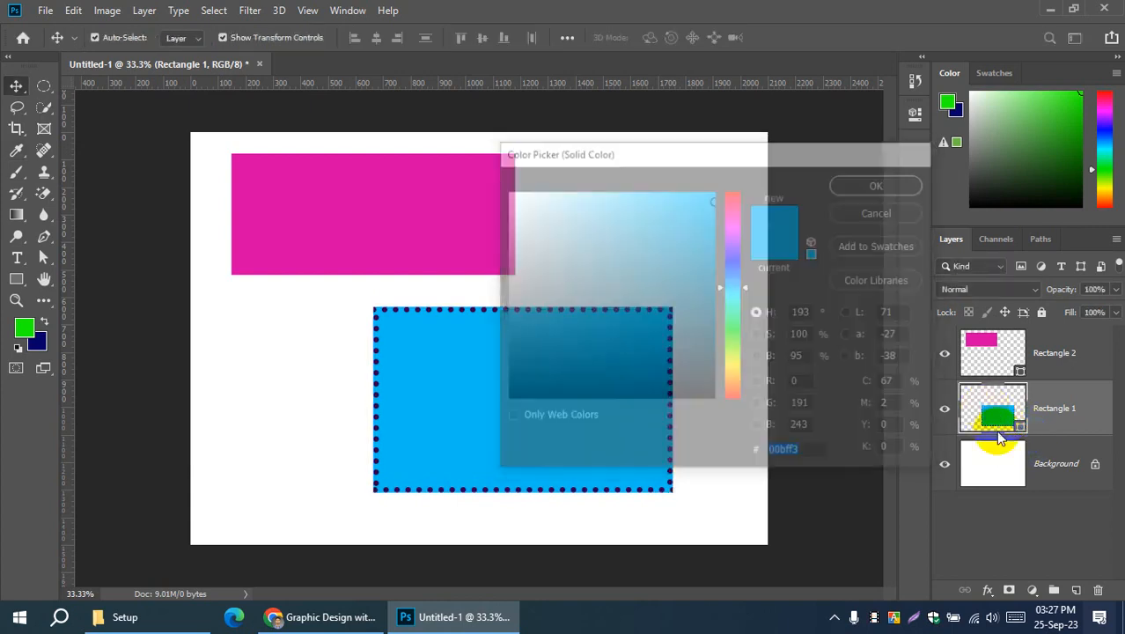
double_click(1001, 421)
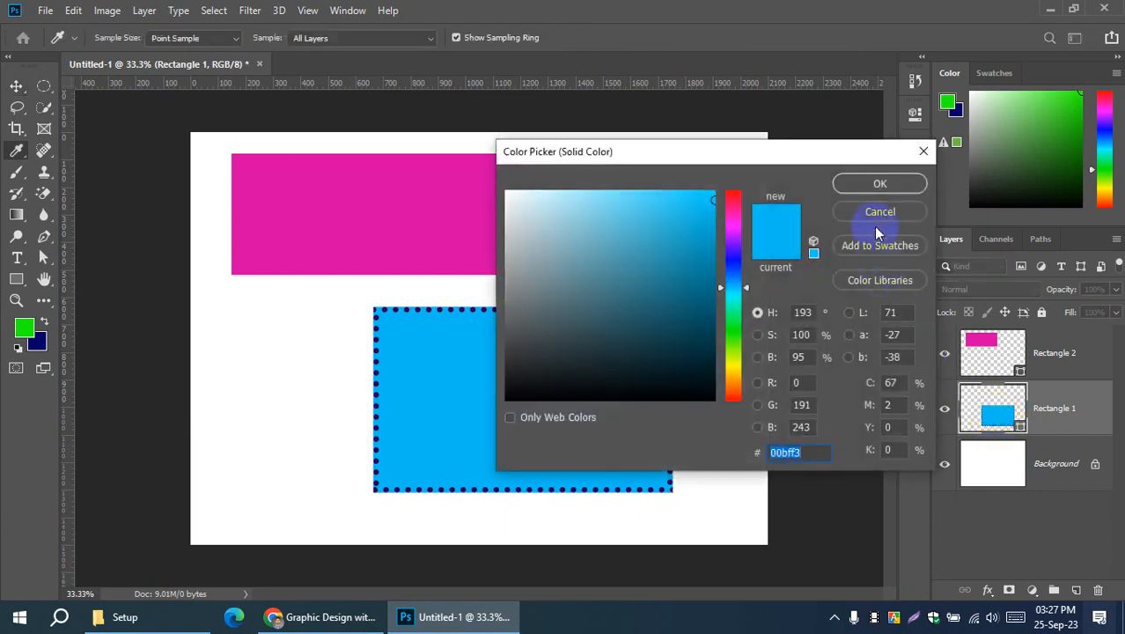
click(870, 211)
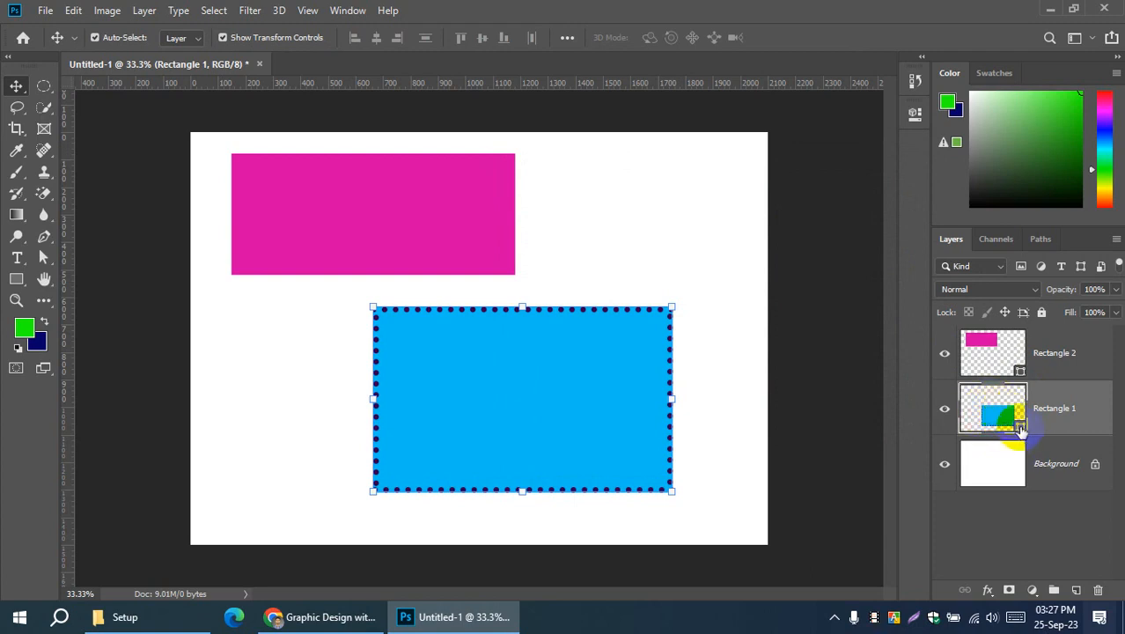
double_click(1018, 426)
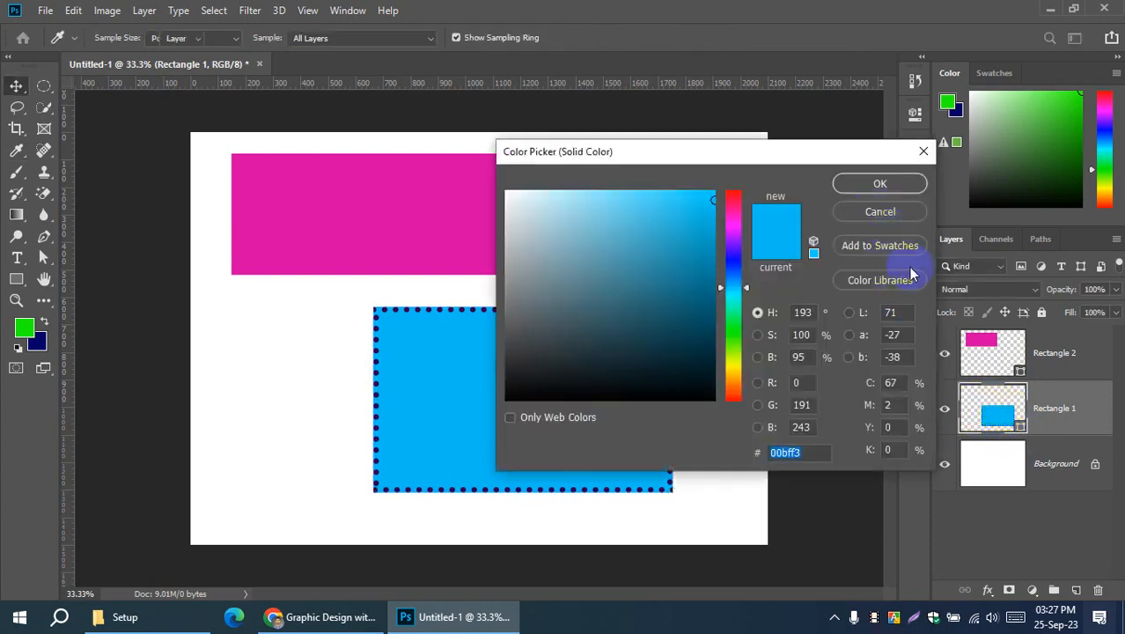
key(Escape)
Step: Change the Rectangle 1 layer's fill color to deep blue, hex 1100f3
double_click(1019, 429)
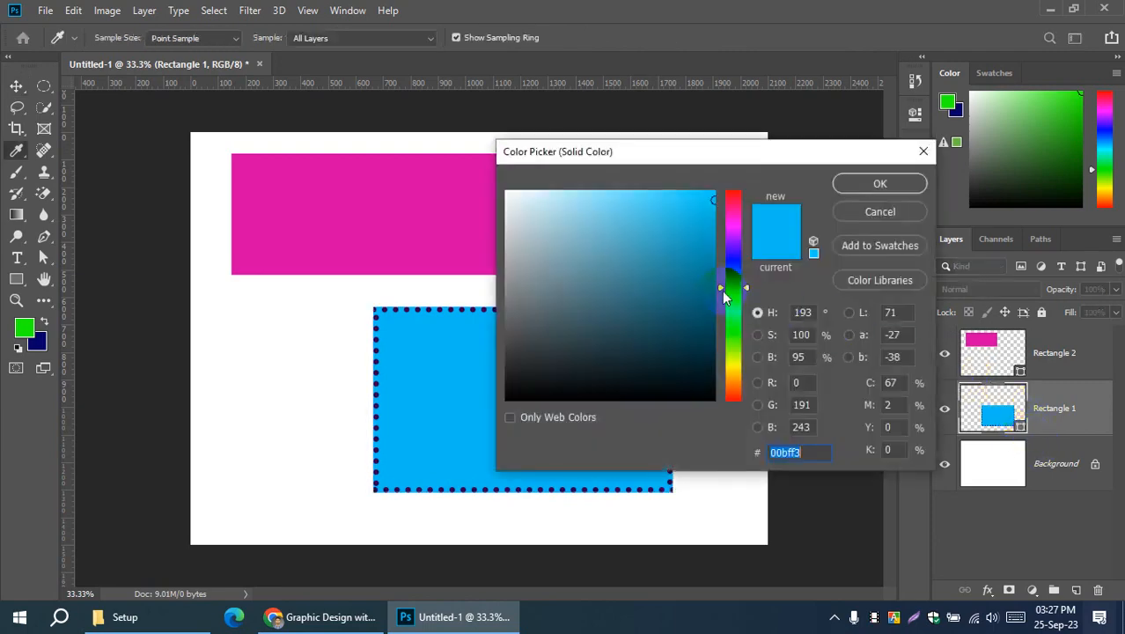
drag(738, 157, 891, 58)
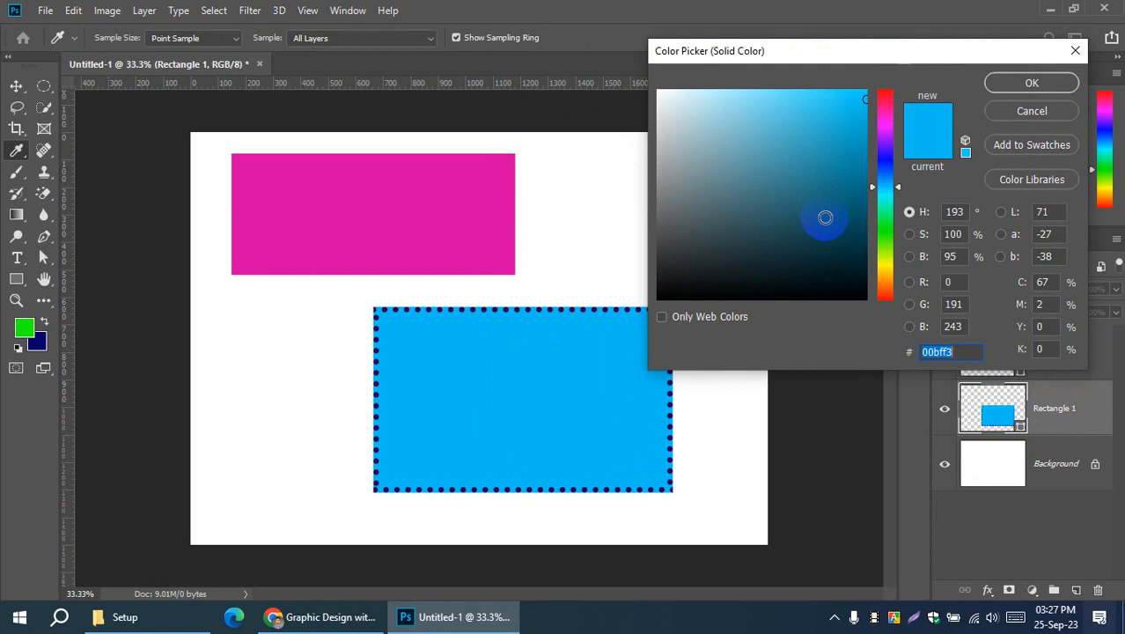
mouse_move(879, 156)
mouse_down()
mouse_move(887, 200)
mouse_move(882, 99)
mouse_move(881, 291)
mouse_move(885, 99)
mouse_move(884, 162)
mouse_up()
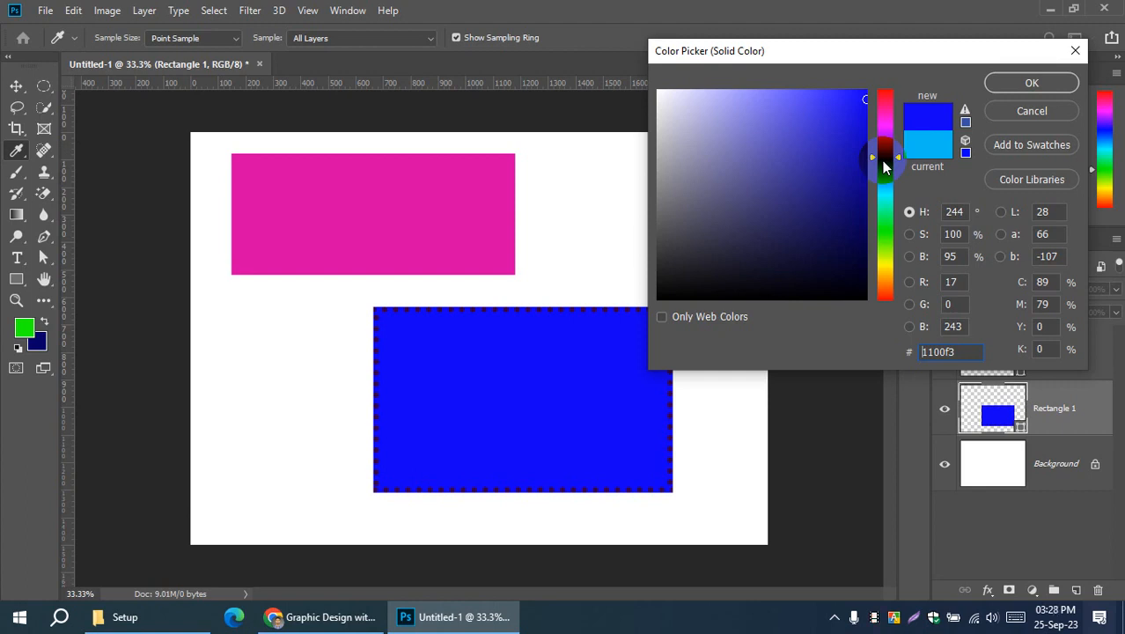
click(1027, 79)
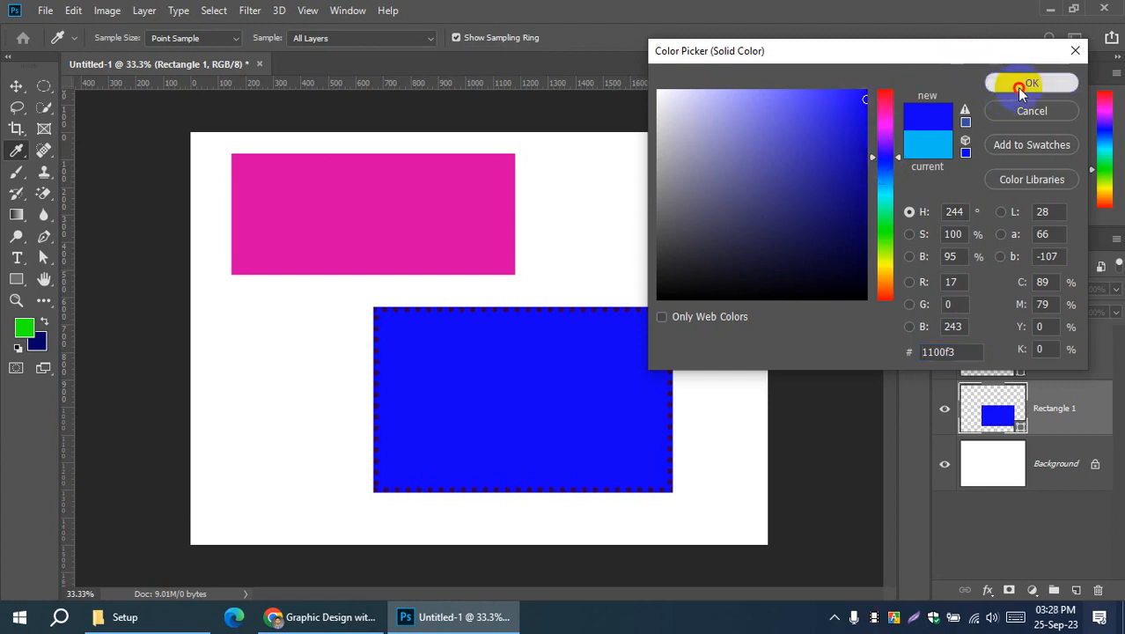
Step: Move the deep blue rectangle slightly left to about X 596 px and keep it selected
key(v)
drag(403, 403, 383, 396)
click(614, 239)
click(509, 356)
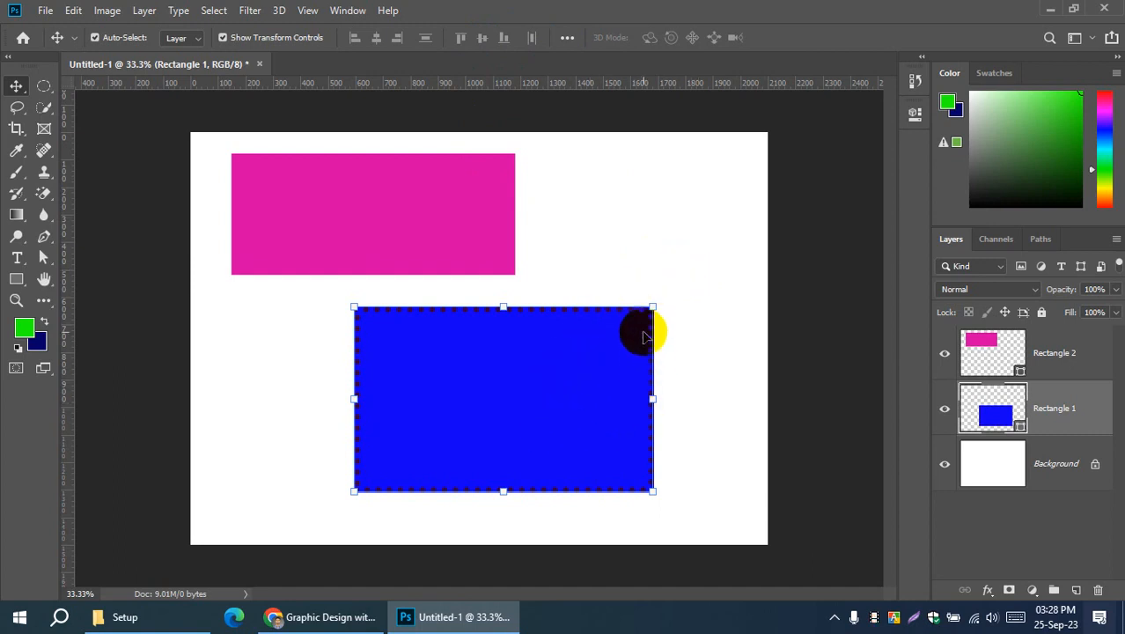
Step: Set all four linked corner radii of the blue rectangle to 50 px in its live shape properties
click(915, 112)
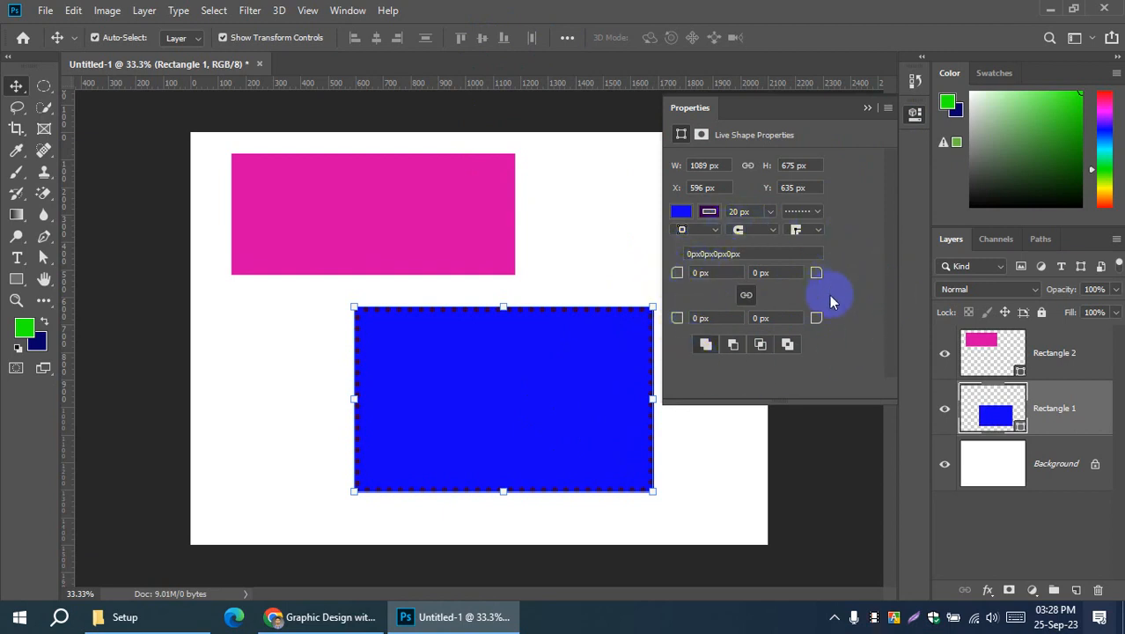
click(745, 296)
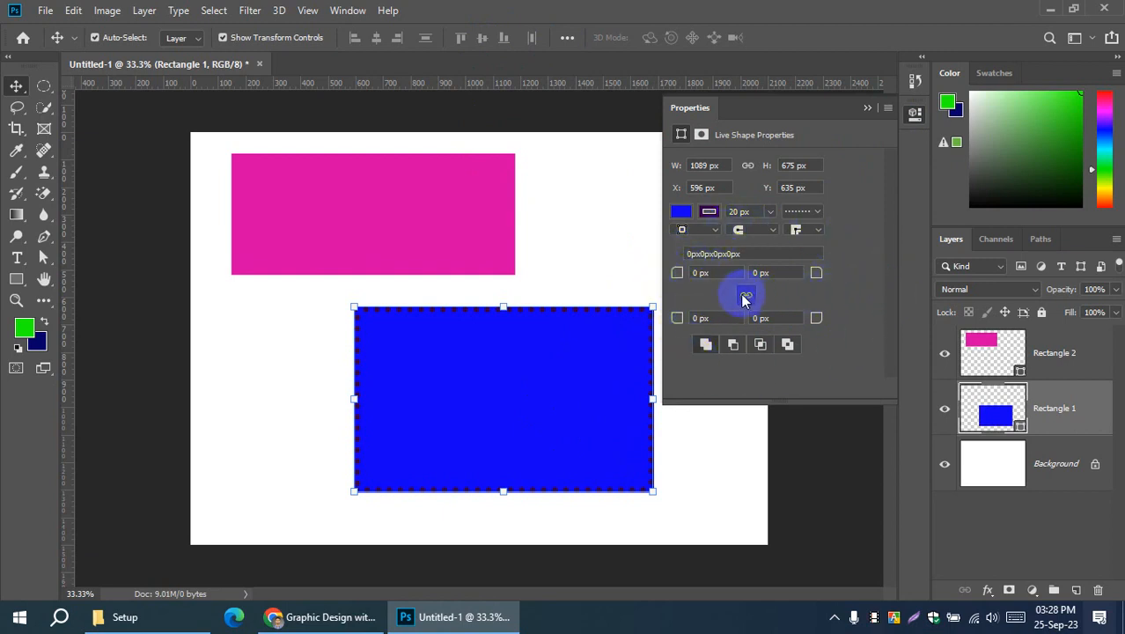
click(718, 272)
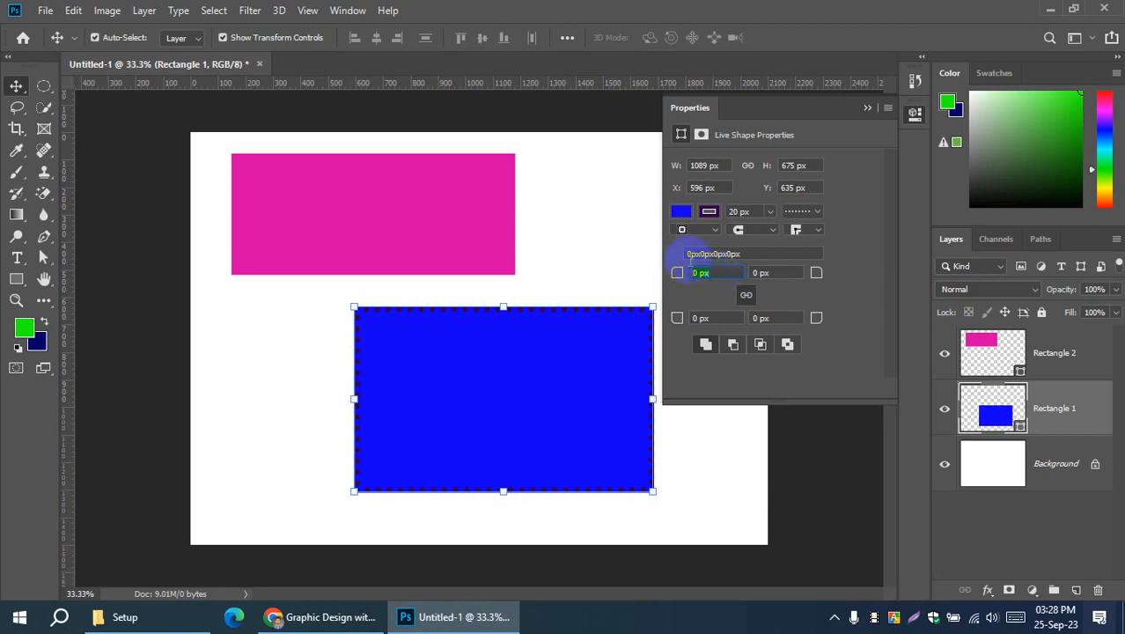
text(1)
key(BackSpace)
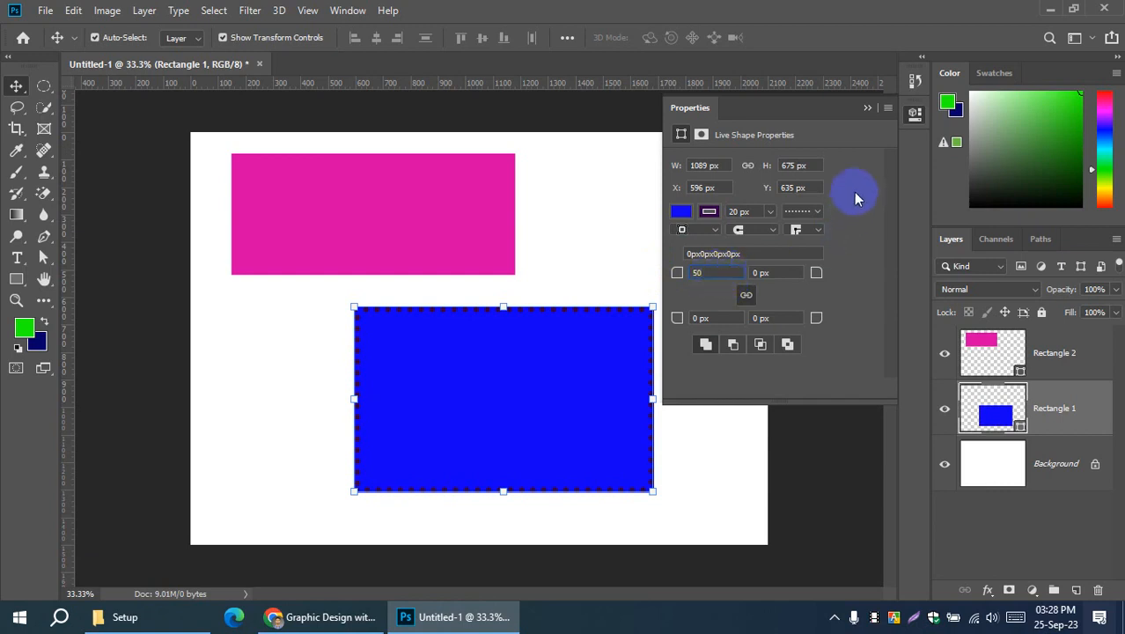
click(783, 273)
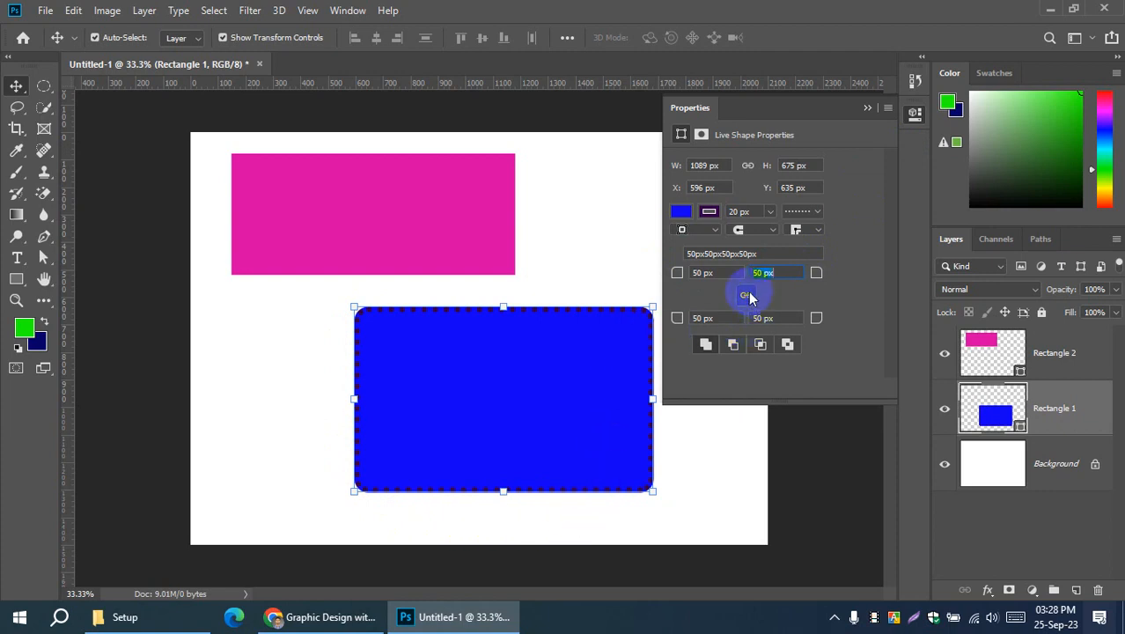
Step: Unlink the blue rectangle's corner radii and set the top-right to 100 px, bottom-left to 70 px and bottom-right to 120 px
click(792, 278)
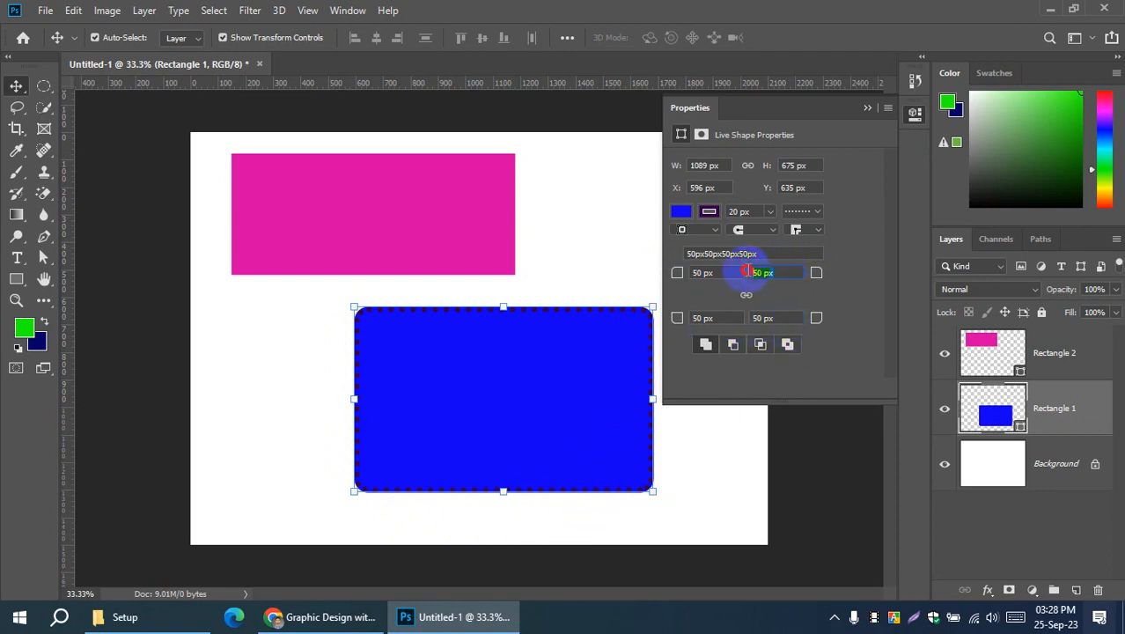
text(1)
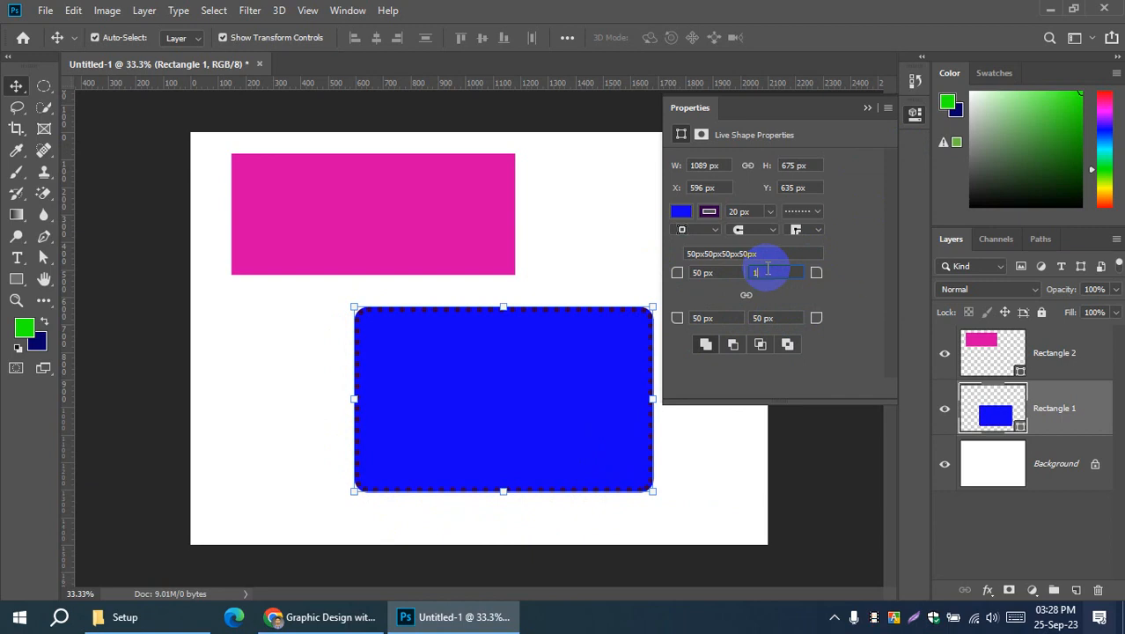
text(00)
click(708, 317)
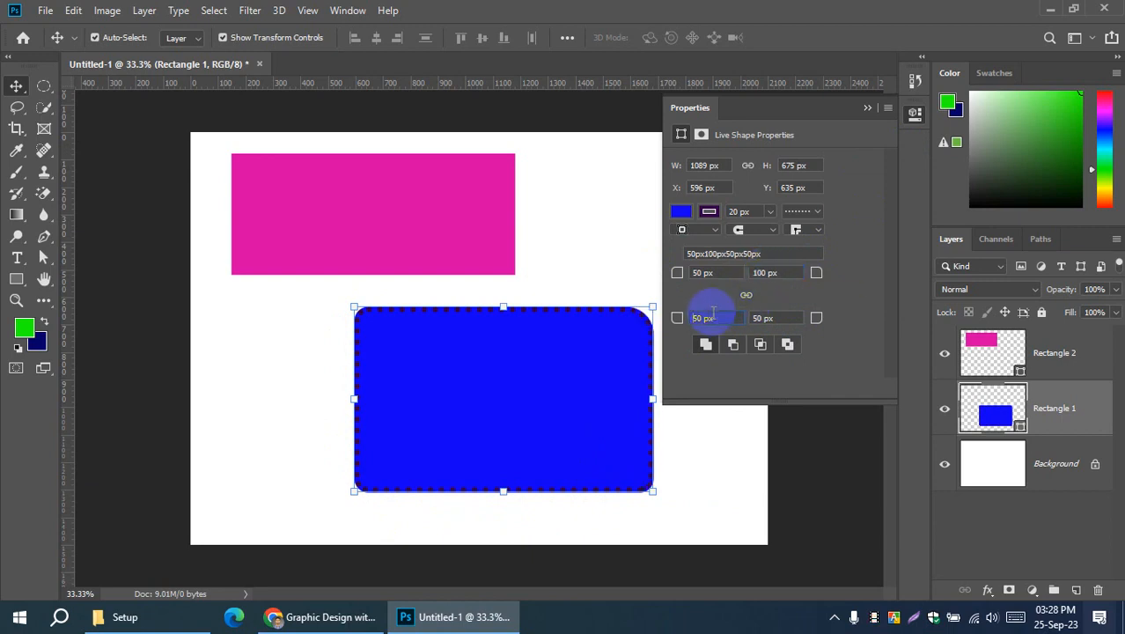
double_click(707, 315)
text(70)
double_click(757, 317)
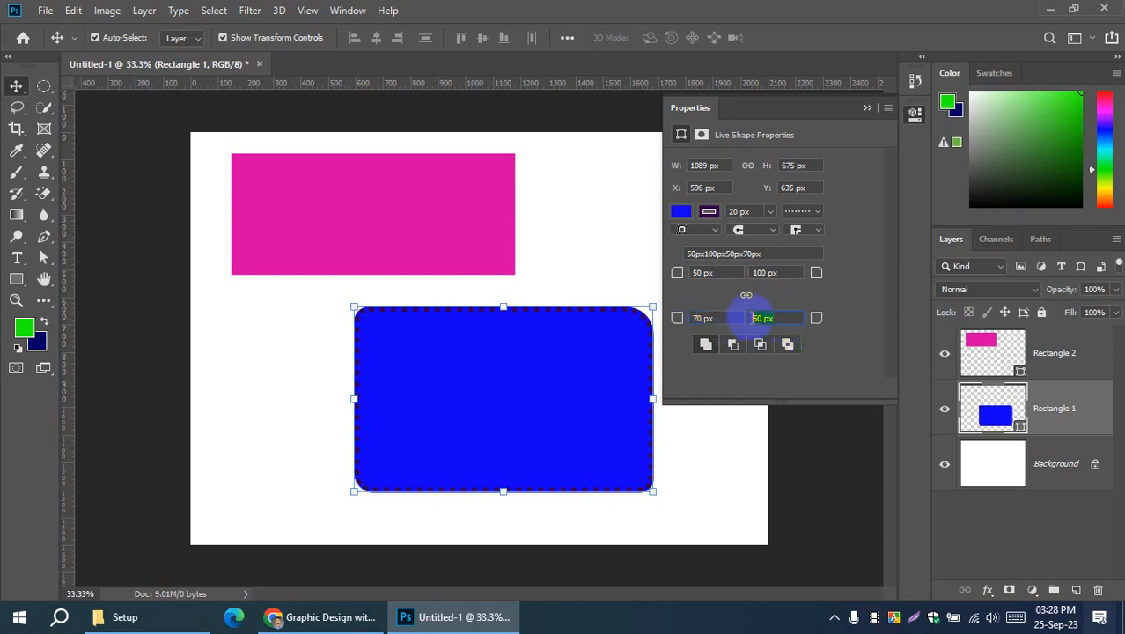
text(120)
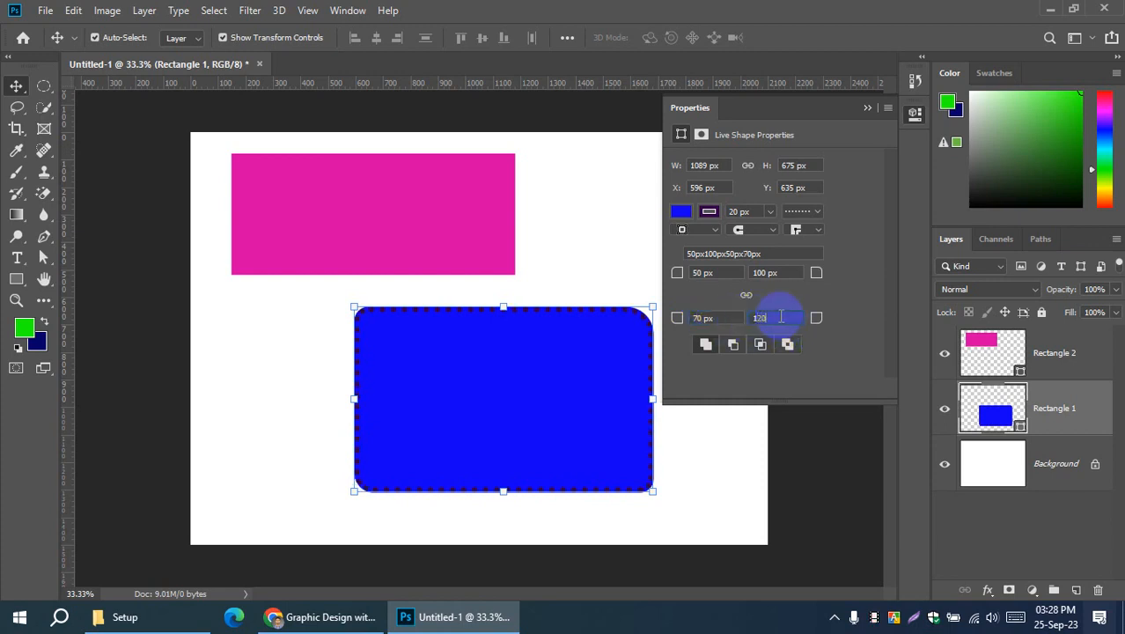
click(774, 274)
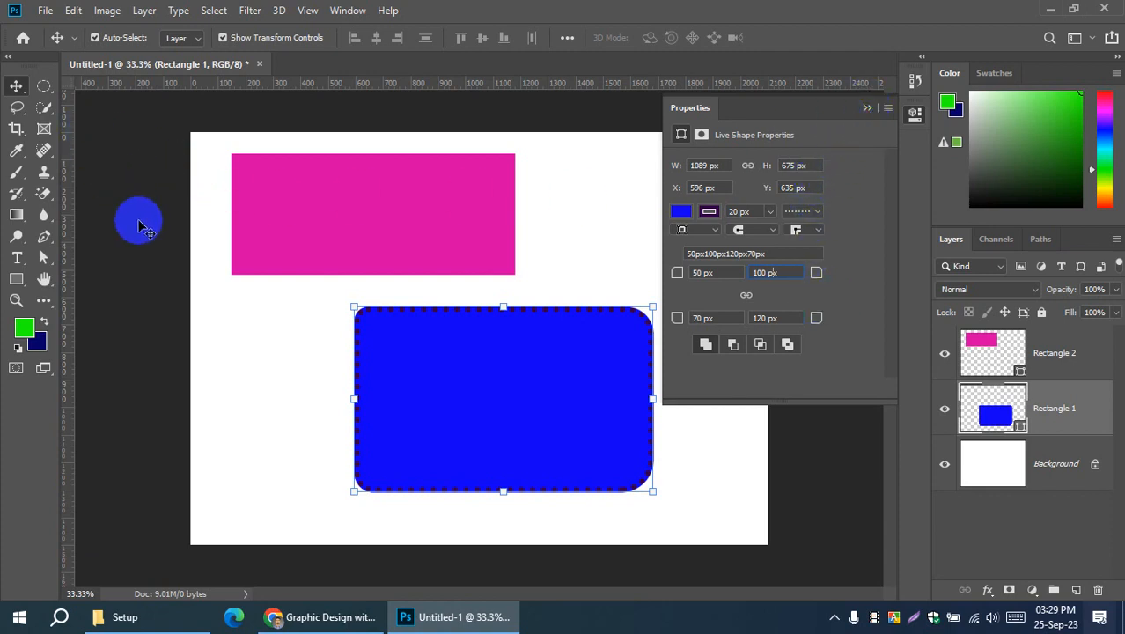
Step: Close the shape properties and move the rounded blue rectangle slightly left with the Move tool
click(185, 333)
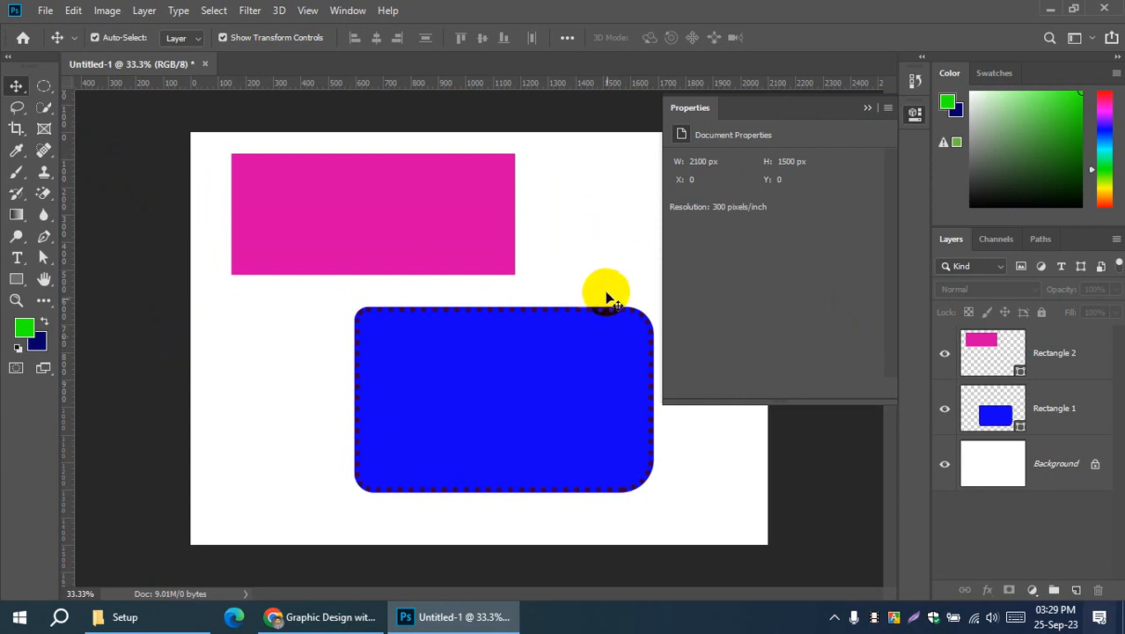
click(864, 109)
click(590, 404)
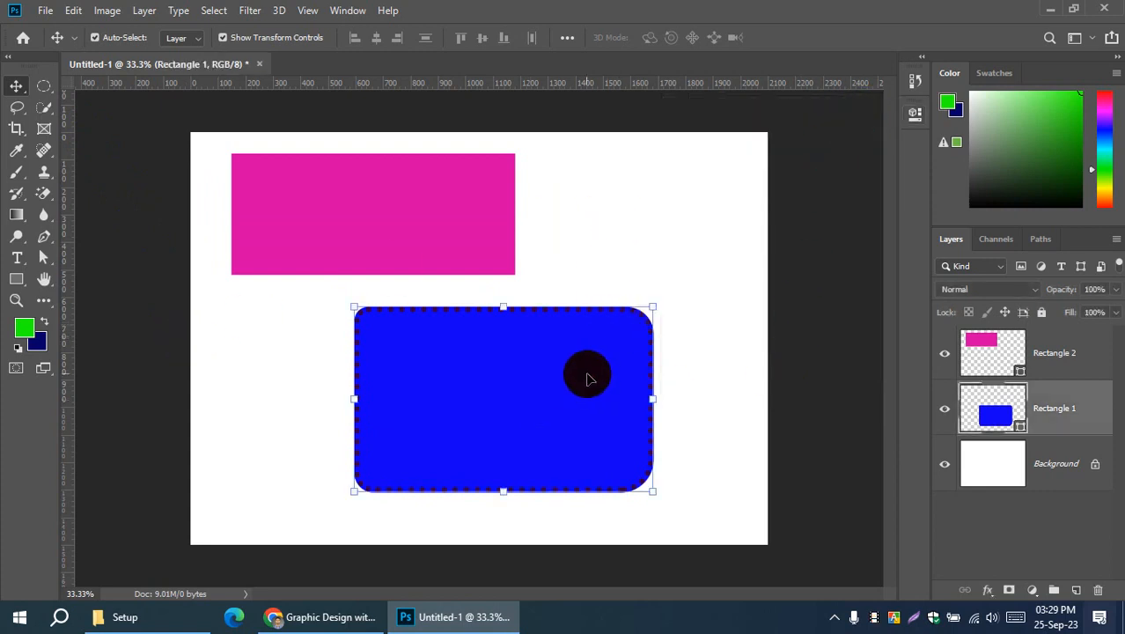
drag(586, 373, 529, 387)
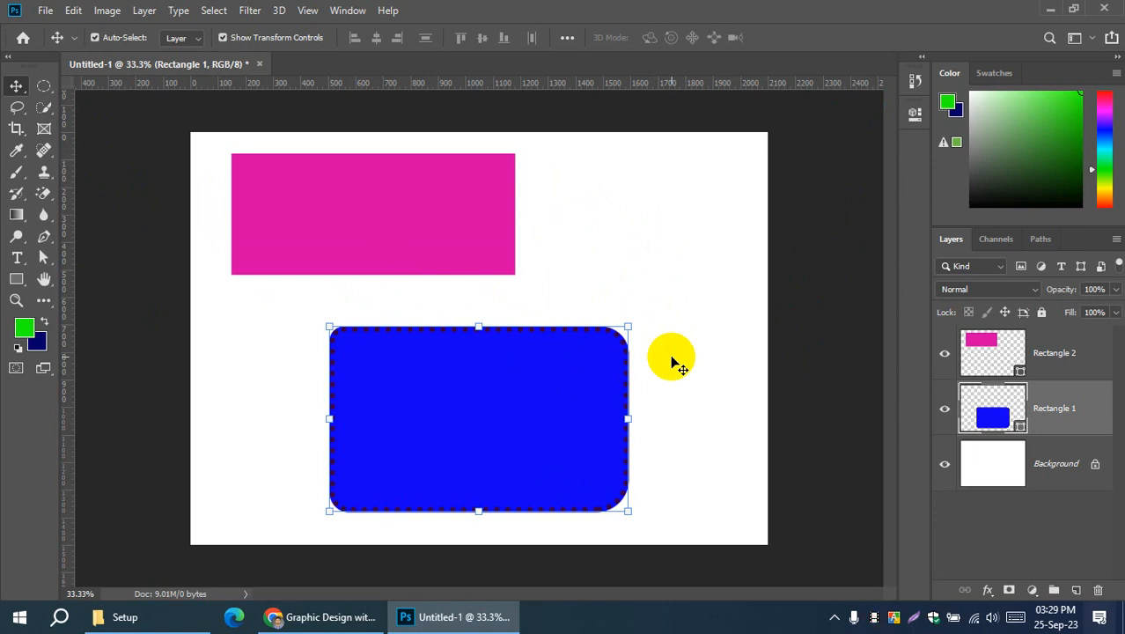
drag(515, 377, 530, 344)
Step: Select the pink rectangle, and move the blue rectangle straight down toward the canvas's lower edge
click(586, 238)
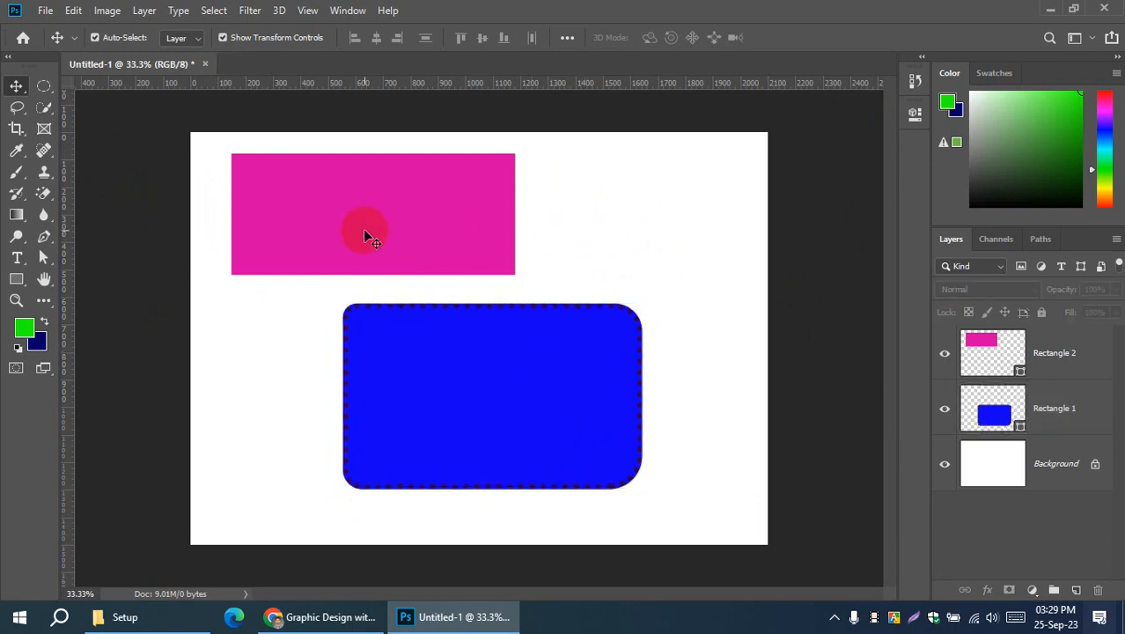
click(364, 236)
click(539, 226)
click(460, 221)
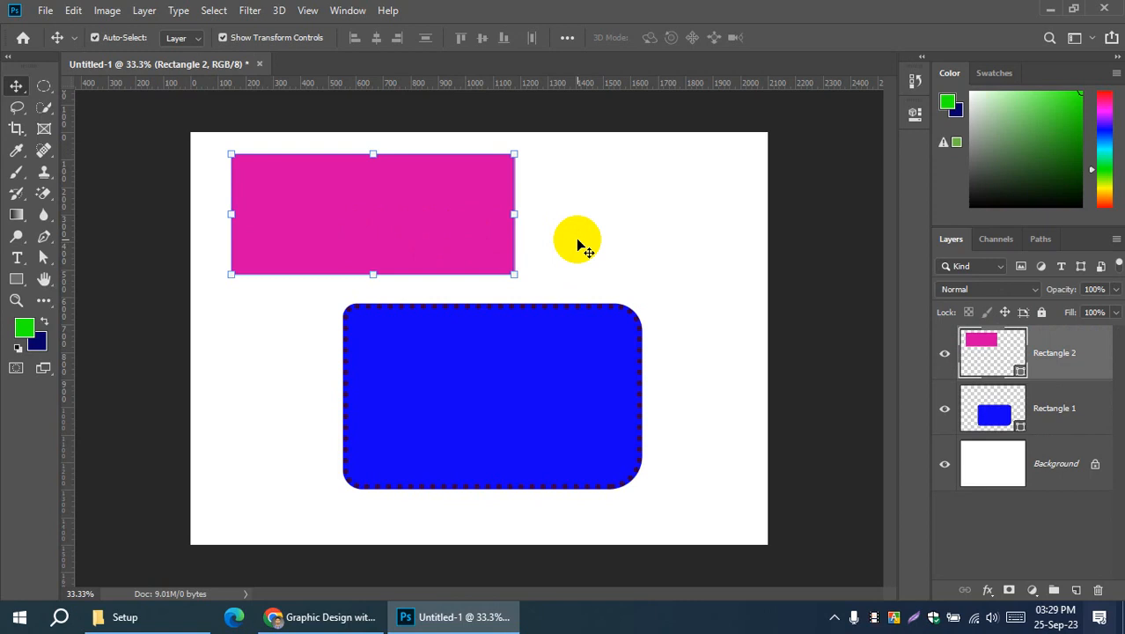
click(447, 263)
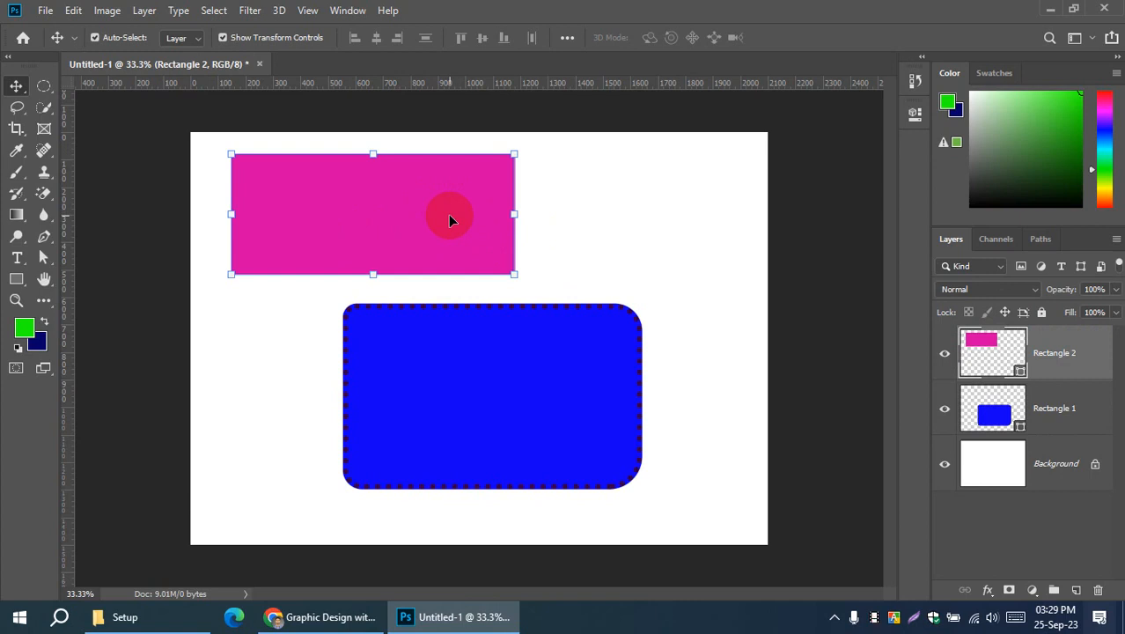
drag(499, 373, 513, 420)
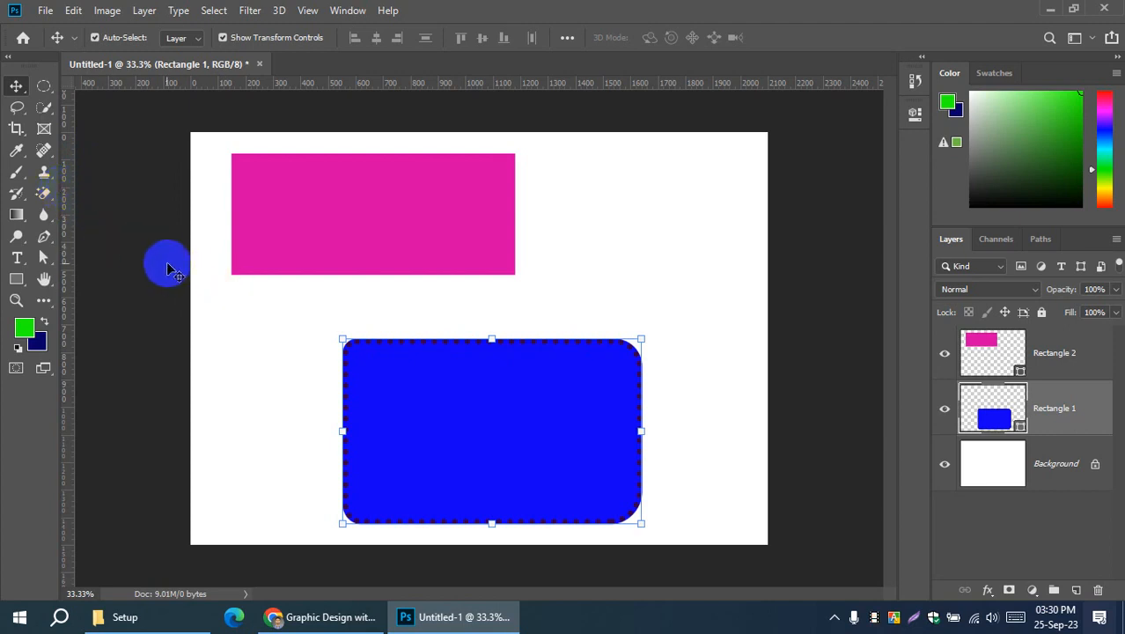
Step: Try to select the pink rectangle with the Direct Selection tool by framing an area inside it
click(44, 260)
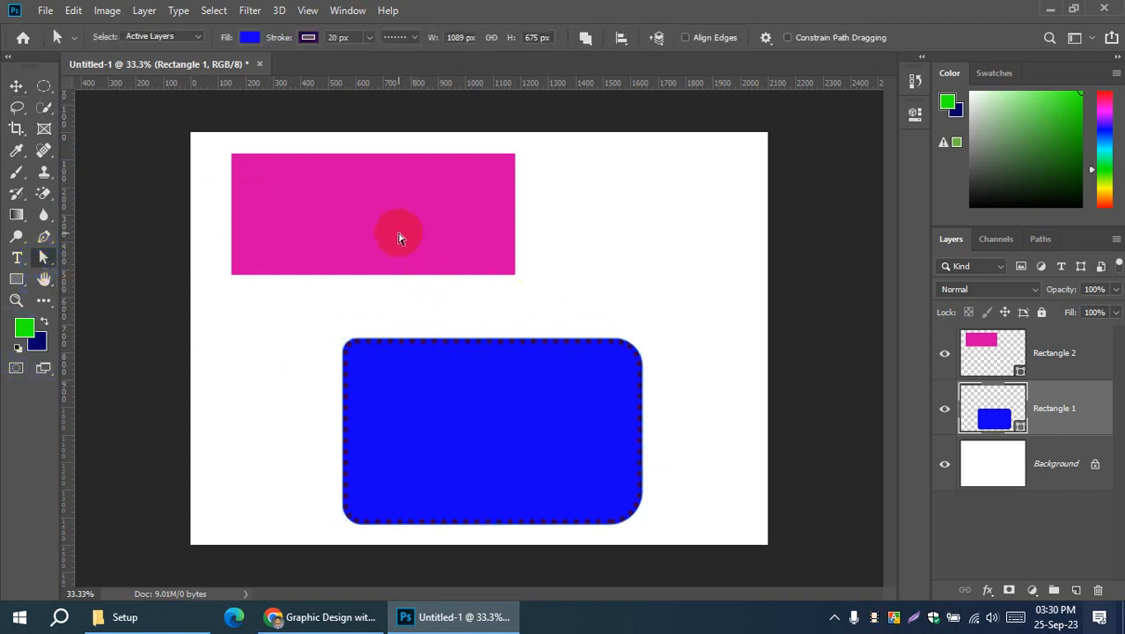
click(503, 278)
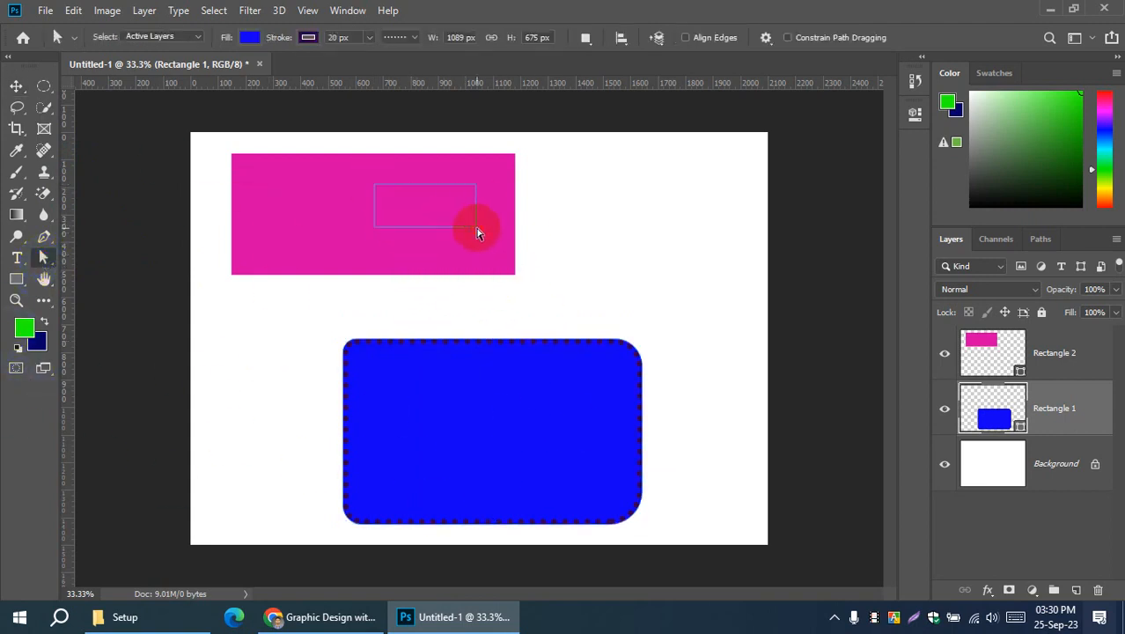
drag(477, 233, 477, 233)
Step: Move the pink rectangle above the blue one with the Move tool so that their left edges align
click(17, 85)
click(389, 184)
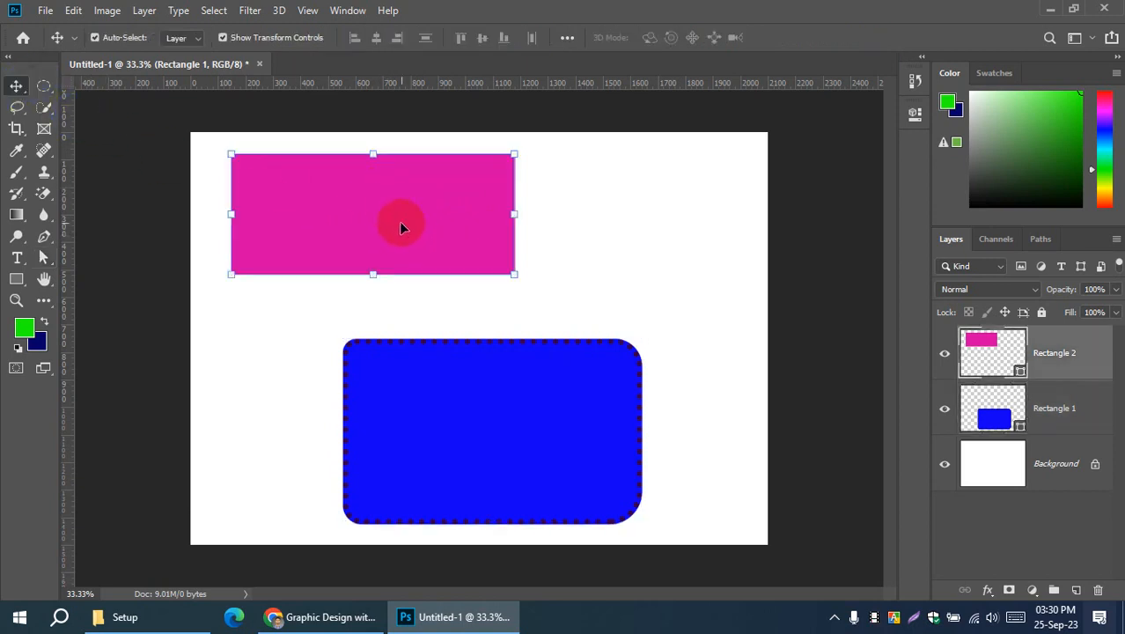
drag(385, 208, 497, 233)
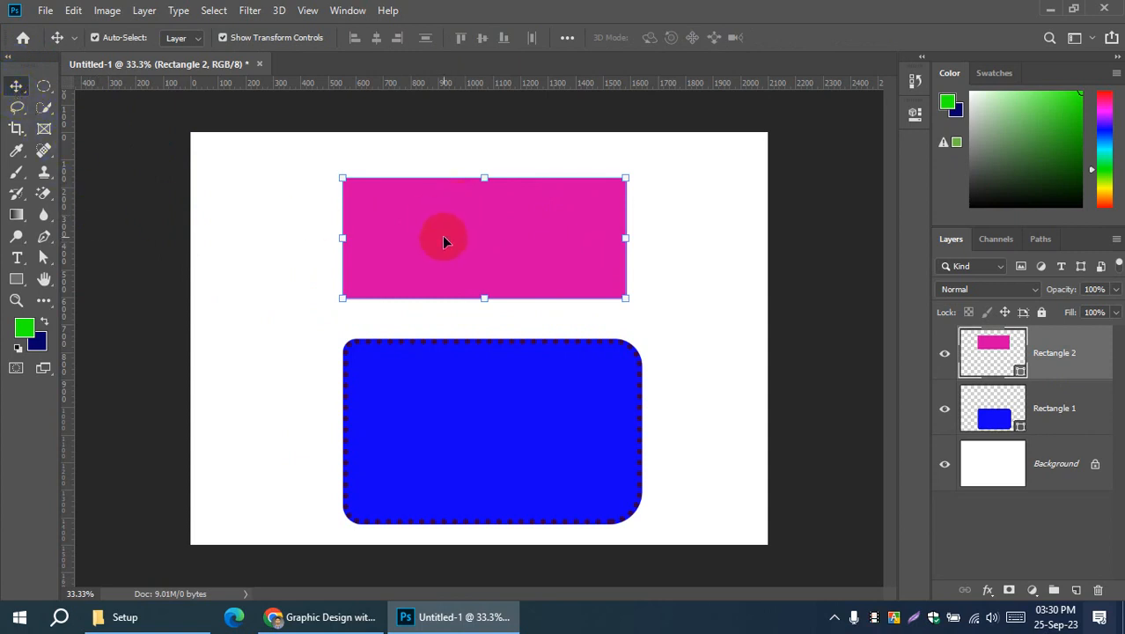
Step: Select the pink rectangle's top-right anchor point with the Direct Selection tool and convert the live shape into a regular path
click(45, 257)
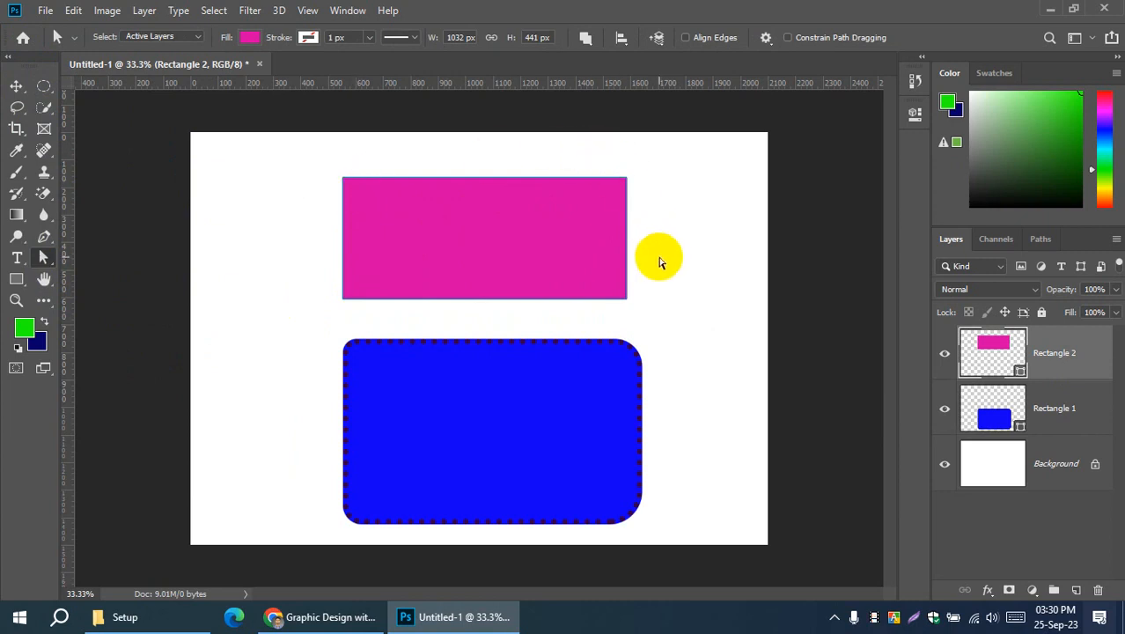
click(625, 179)
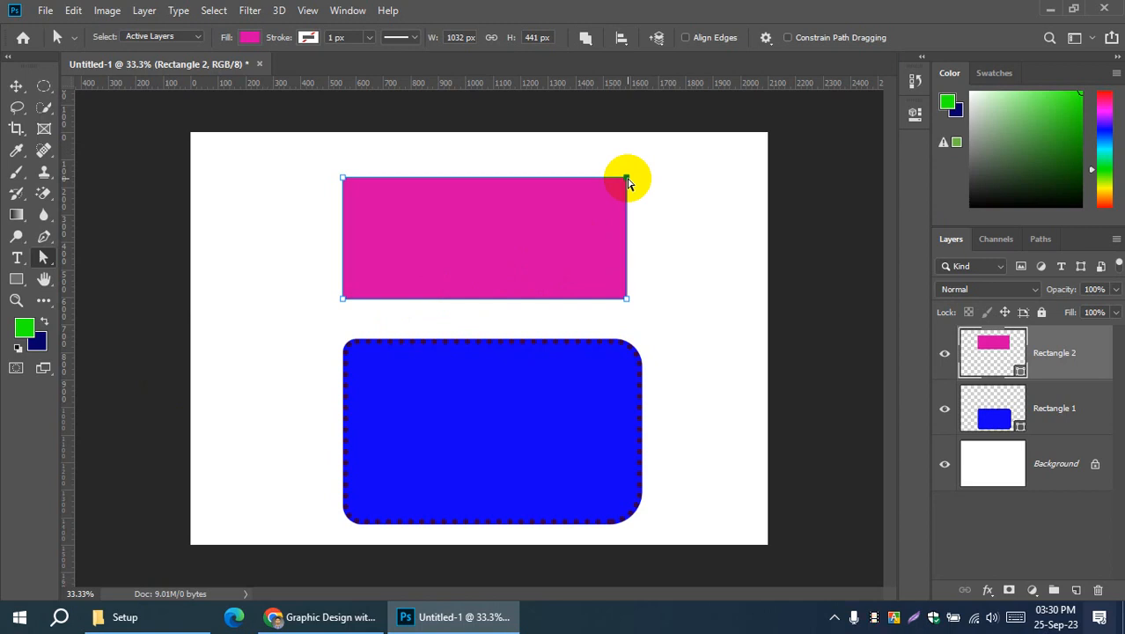
drag(627, 183, 629, 185)
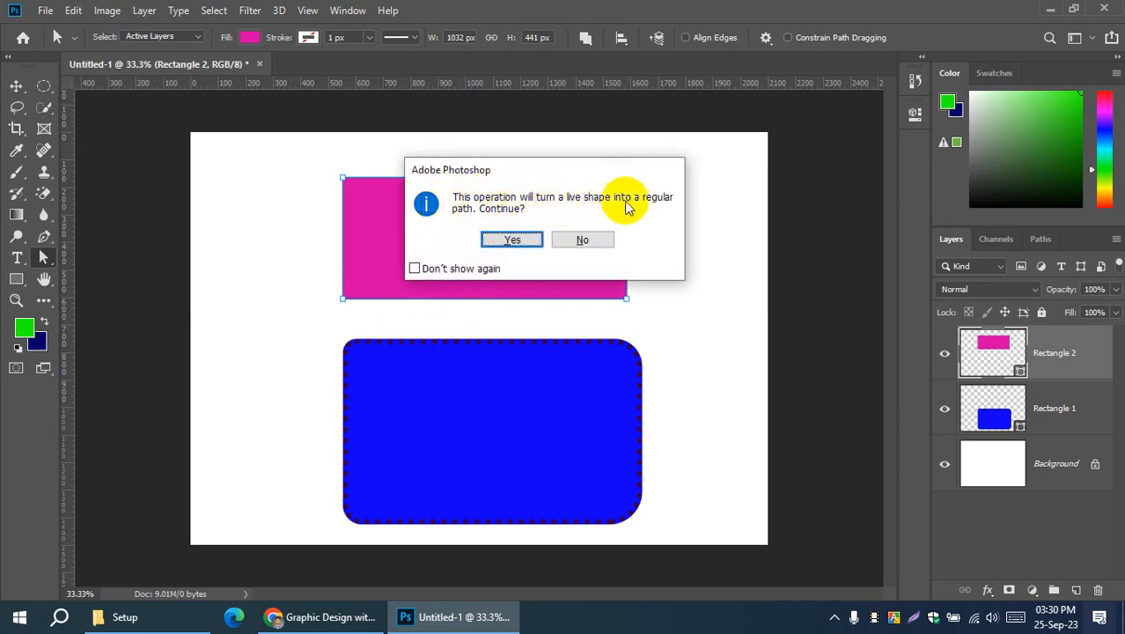
click(499, 243)
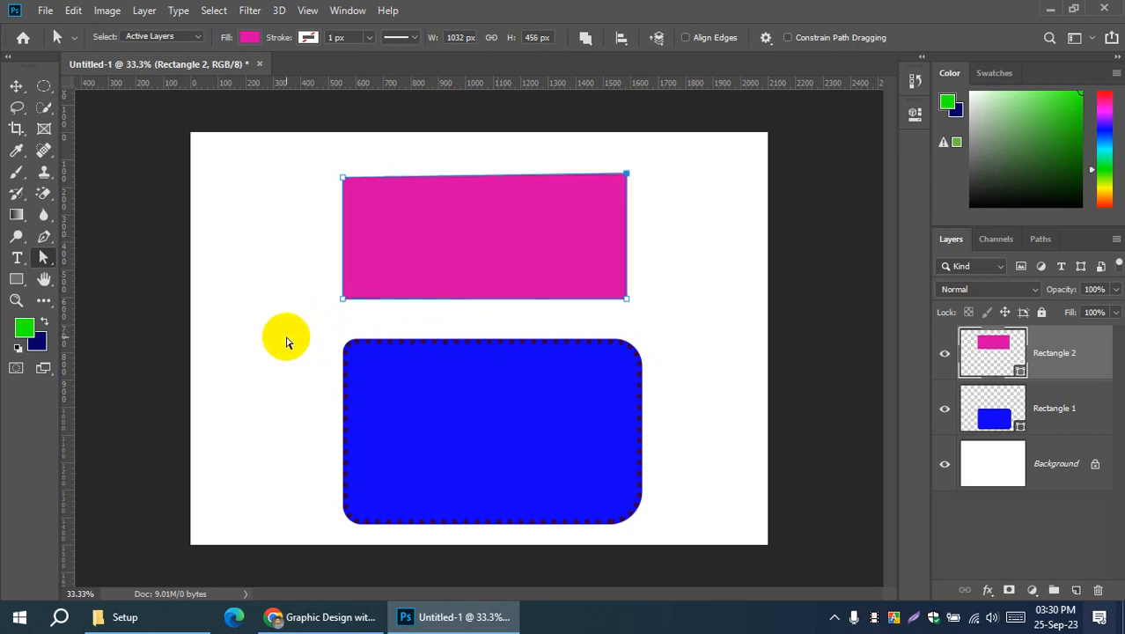
Step: Nudge the pink shape's top-right anchor point upward until the shape is 543 px high, giving it a slanted top edge
key(Up)
key(Up)
key(Up)
key(Up)
key(Up)
key(Up)
key(Up)
key(Up)
key(Up)
key(Up)
key(Up)
key(Up)
key(Up)
key(Up)
key(Up)
key(Up)
key(Up)
key(Up)
key(Up)
key(Up)
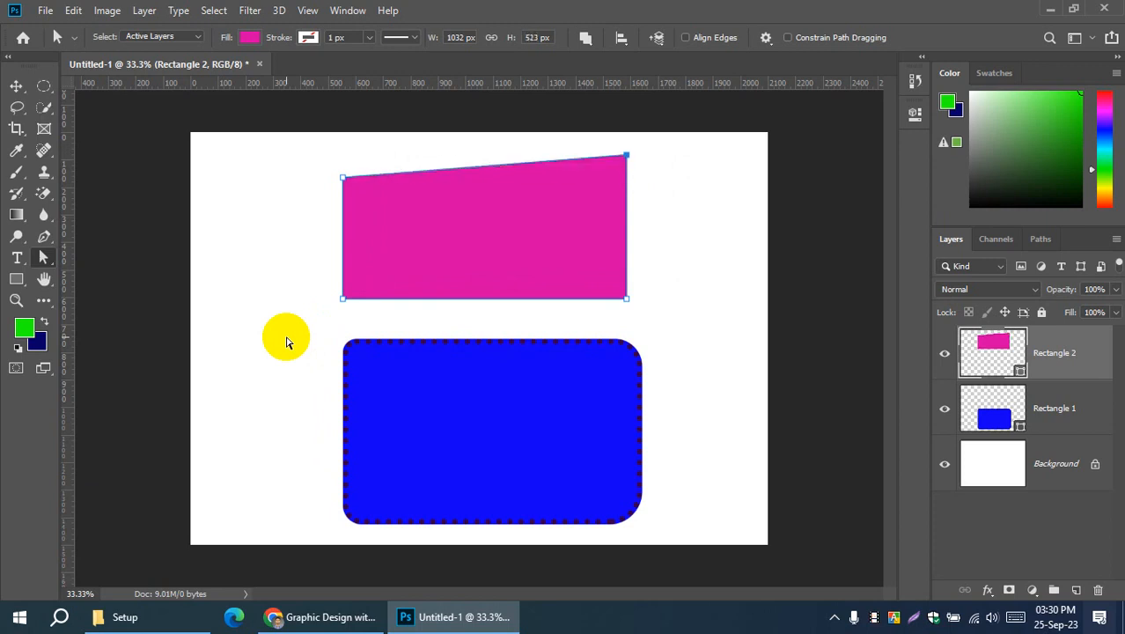
key(Up)
key(Up)
key(Up)
key(Up)
key(Up)
key(Up)
key(Up)
key(Up)
key(Up)
key(Up)
key(Up)
key(Up)
key(Up)
key(Up)
key(Up)
key(Up)
key(Up)
key(Up)
key(Up)
key(Up)
click(16, 85)
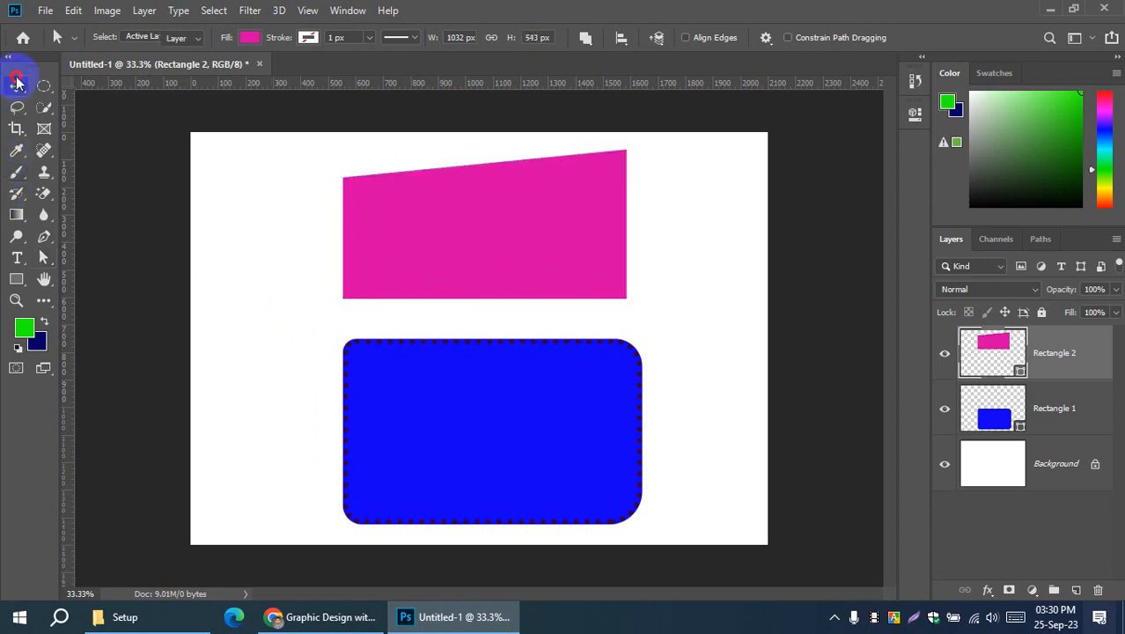
click(130, 221)
Step: Examine which properties are offered for the converted pink shape, and close them
click(403, 260)
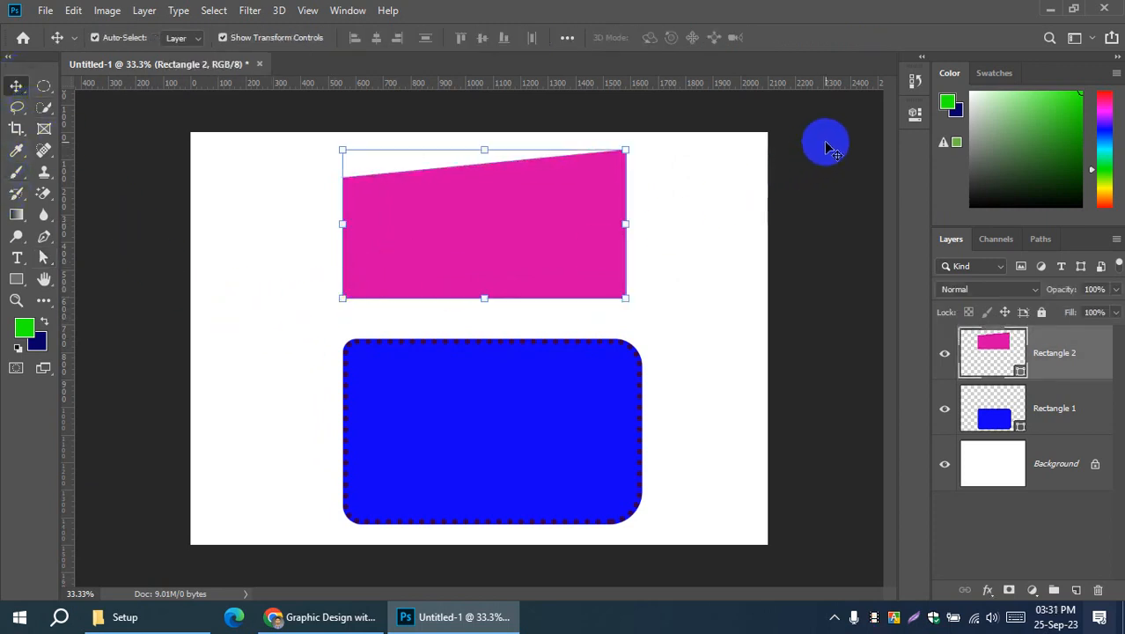
click(914, 112)
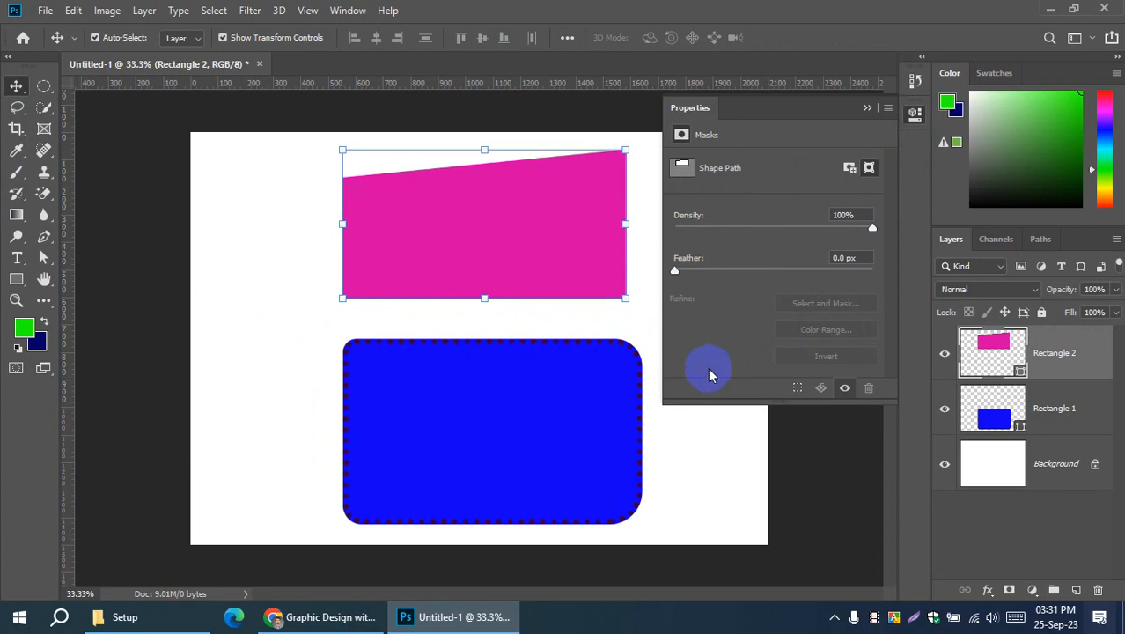
click(871, 109)
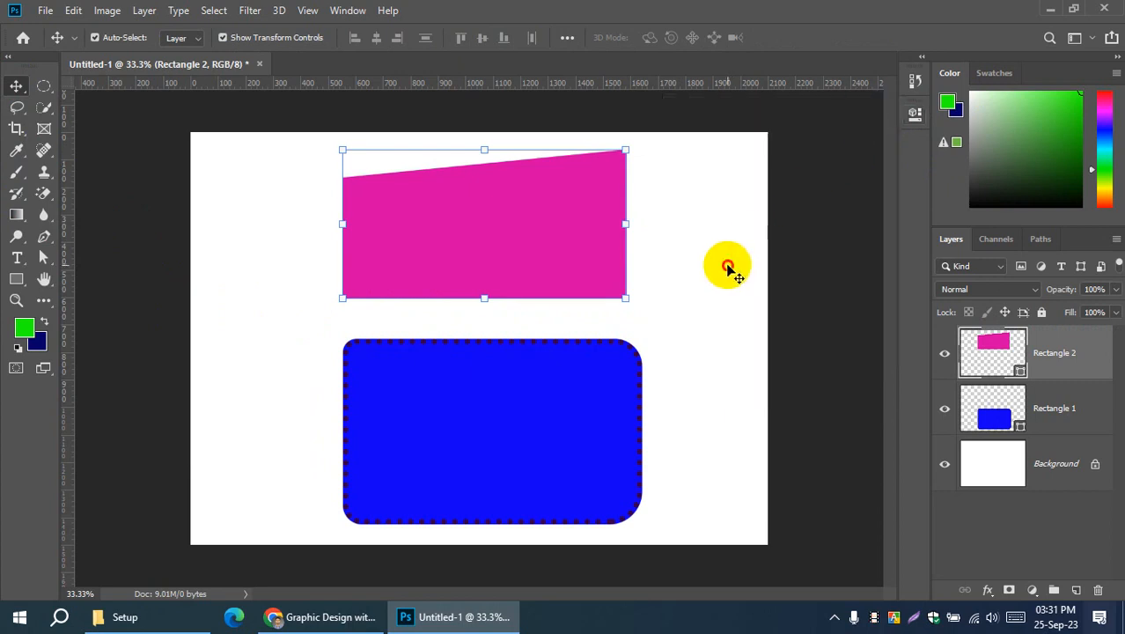
click(545, 259)
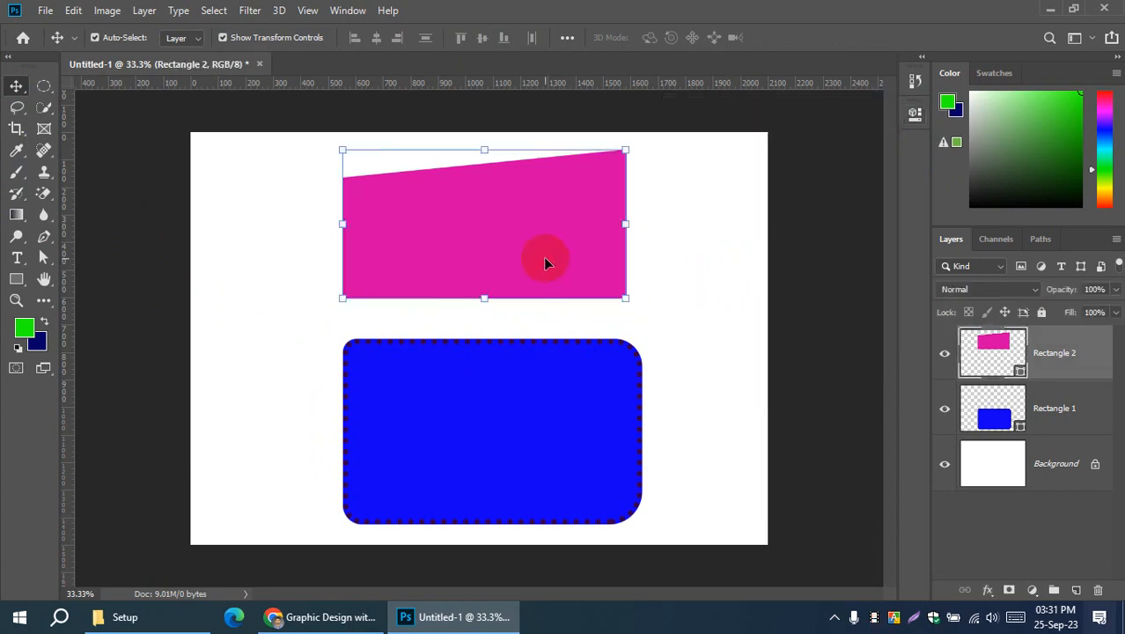
click(311, 287)
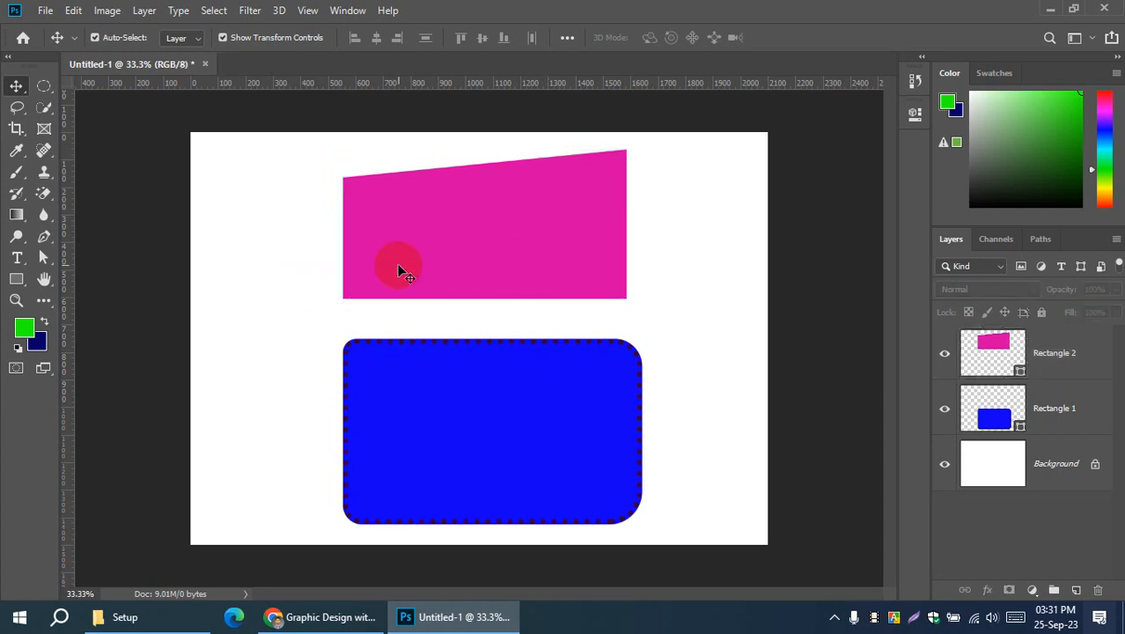
click(585, 177)
click(256, 298)
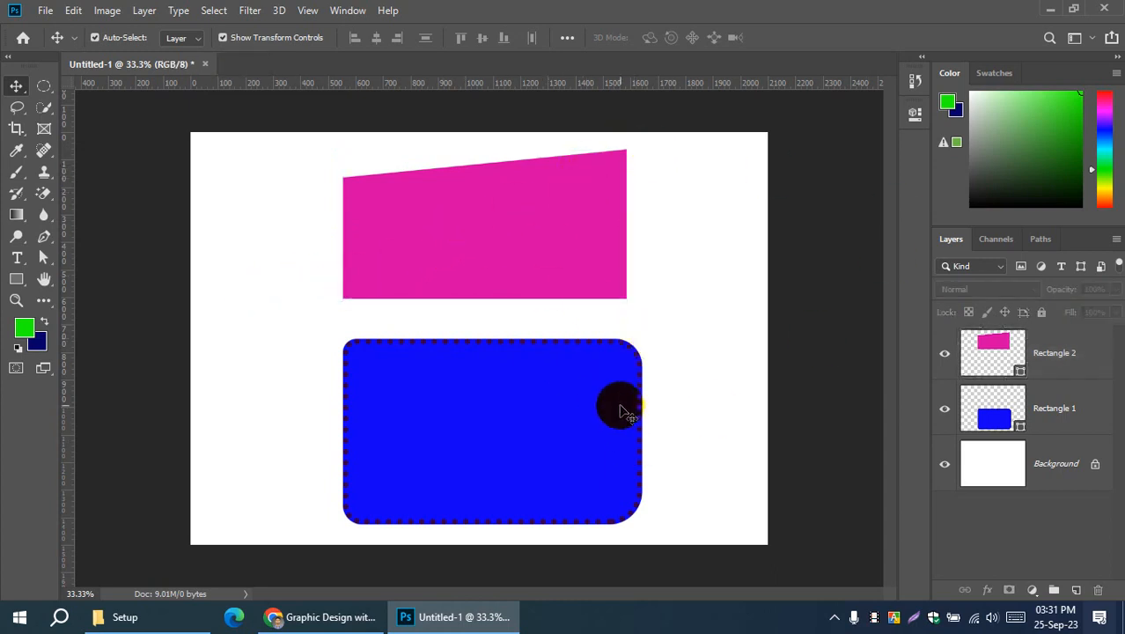
click(486, 275)
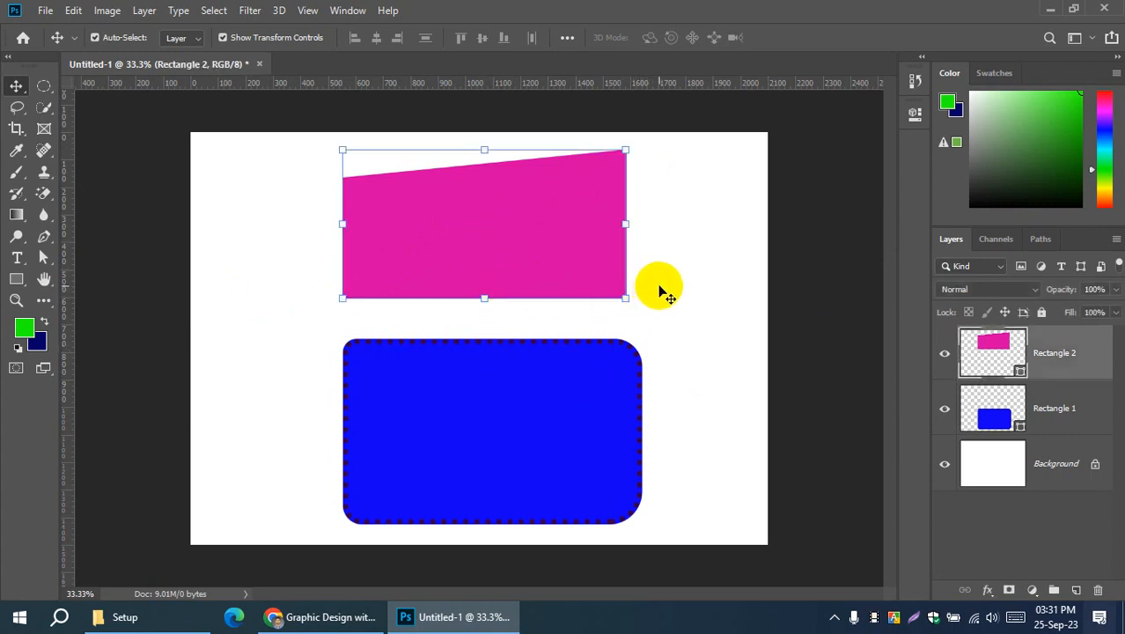
Step: Move the pink shape further left on the canvas, and delete it together with the blue rounded rectangle
drag(658, 290, 211, 291)
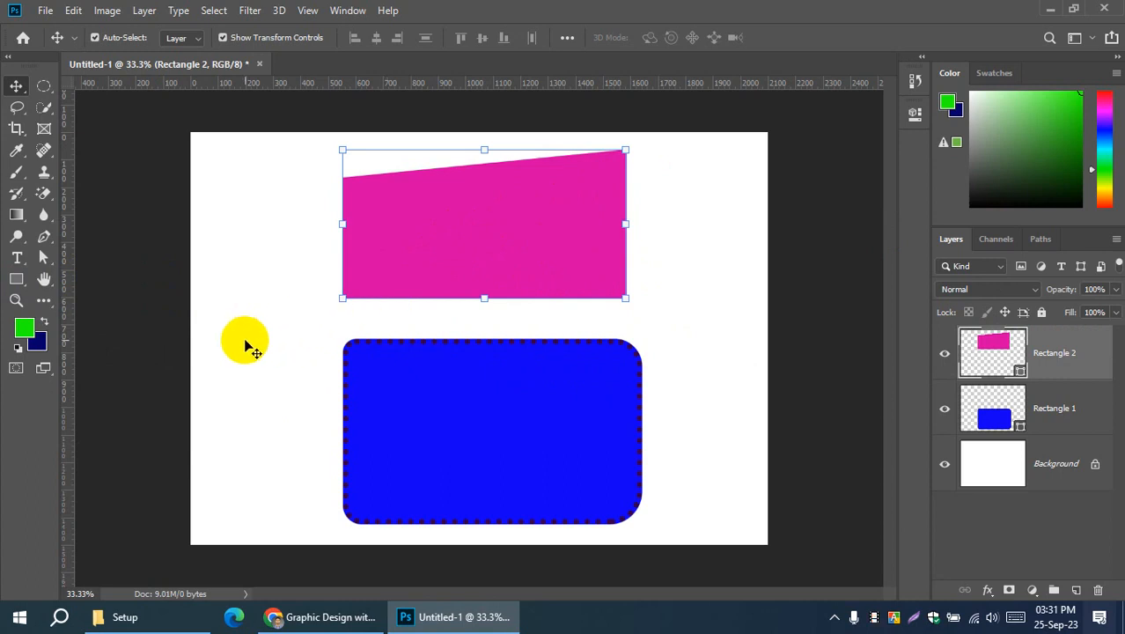
click(493, 257)
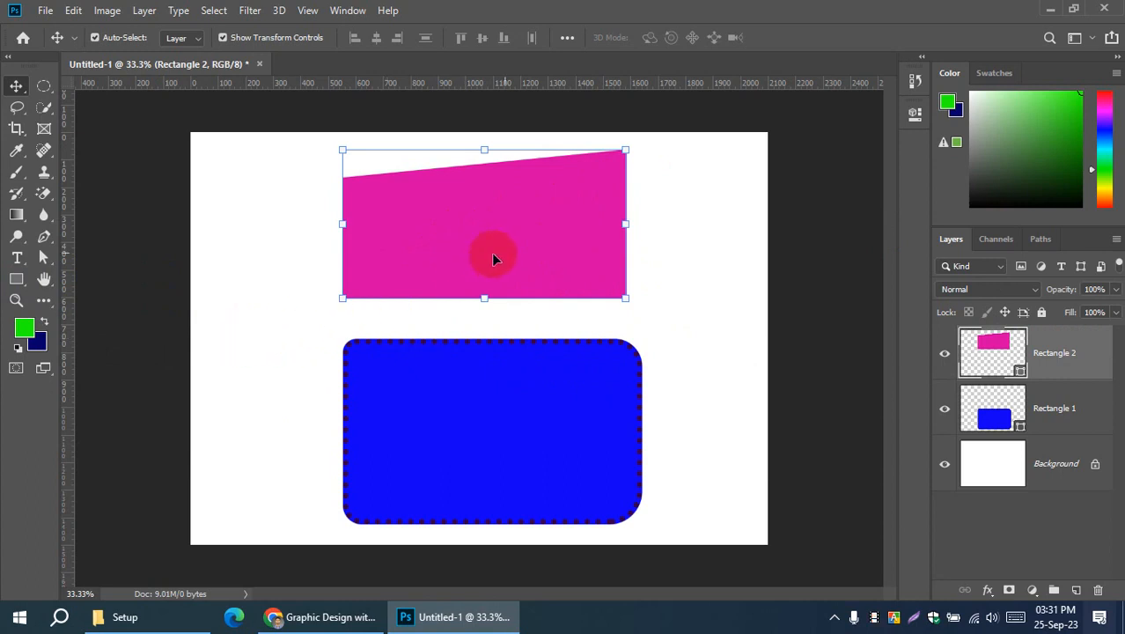
click(667, 350)
drag(455, 253, 384, 253)
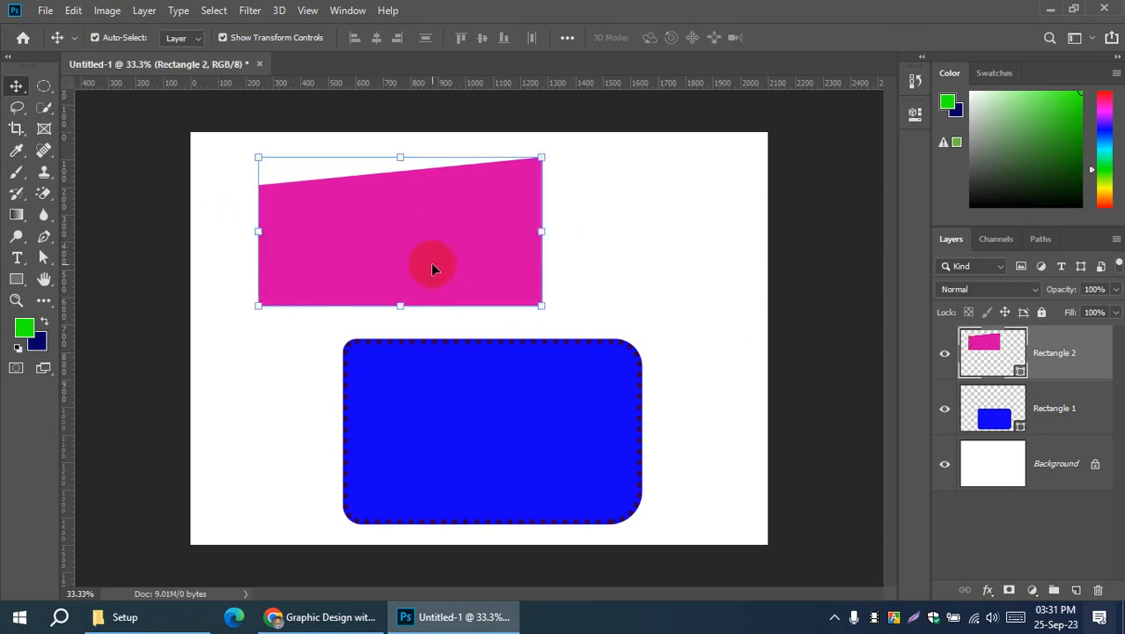
click(667, 332)
drag(245, 167, 492, 443)
key(Delete)
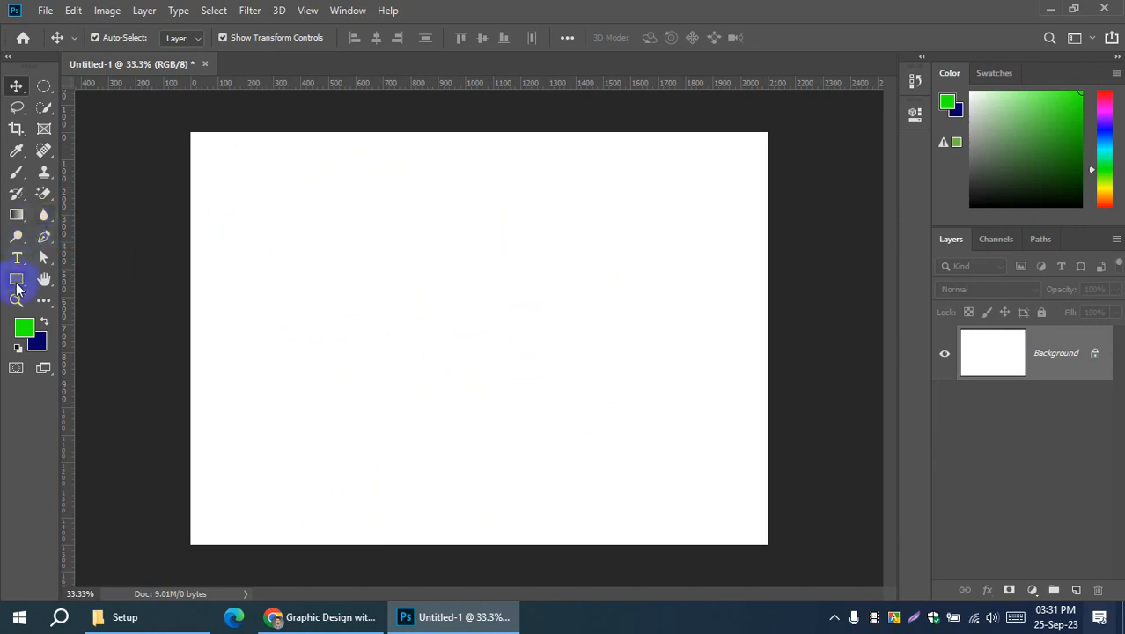
drag(17, 288, 97, 295)
drag(440, 264, 477, 311)
key(ctrl+z)
Step: Draw a perfect circle about 456 px in diameter on the left half of the canvas with the Ellipse tool
drag(17, 282, 77, 310)
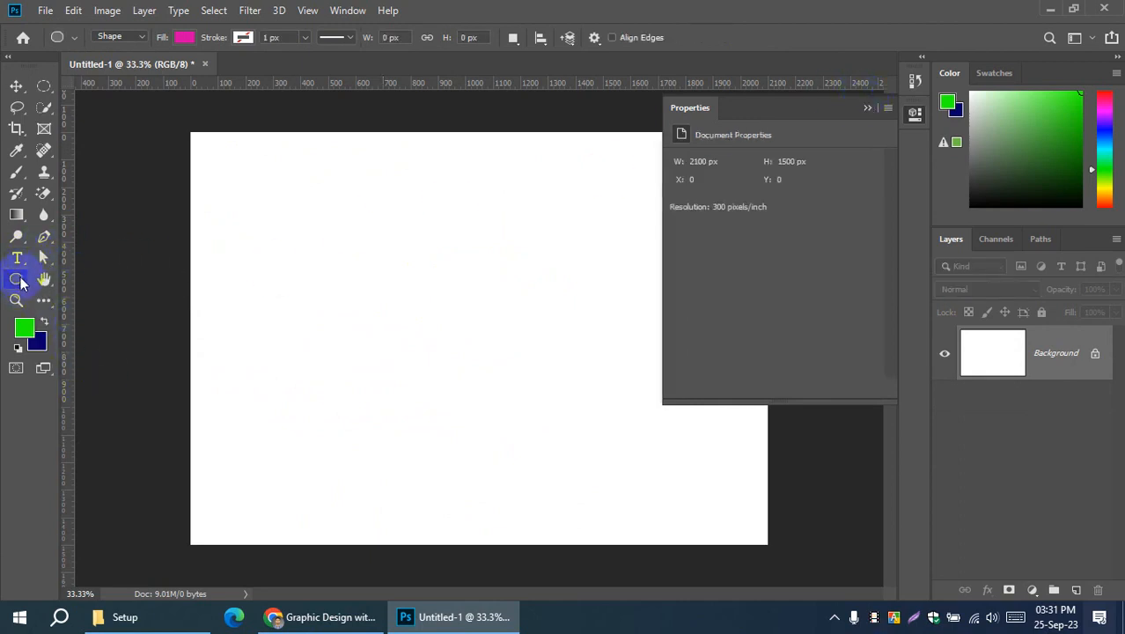
drag(18, 281, 85, 350)
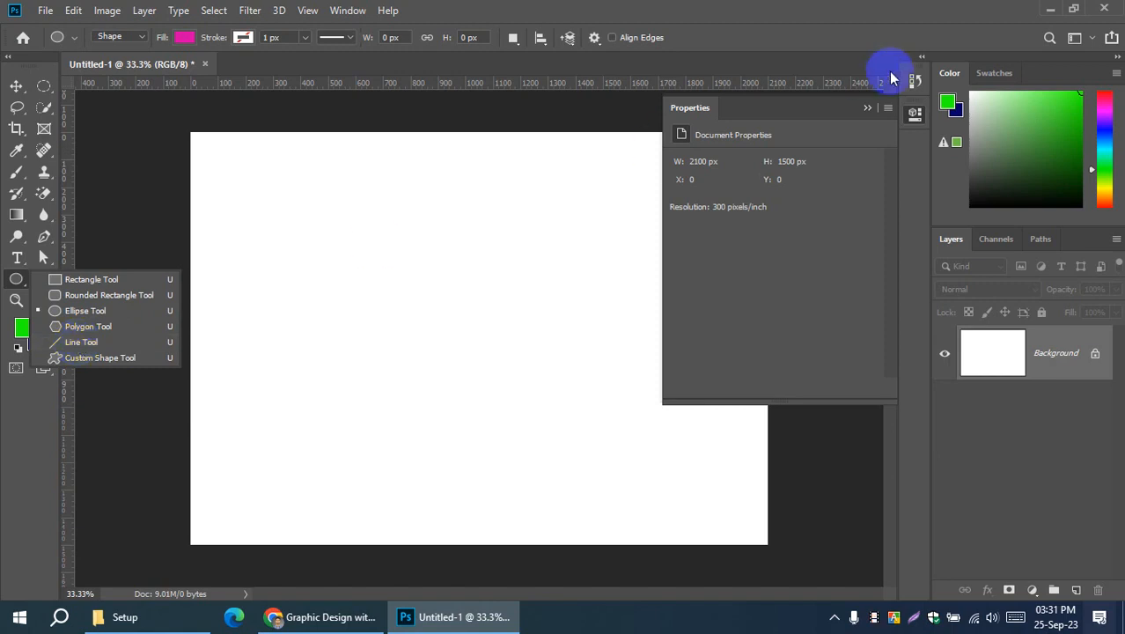
click(866, 108)
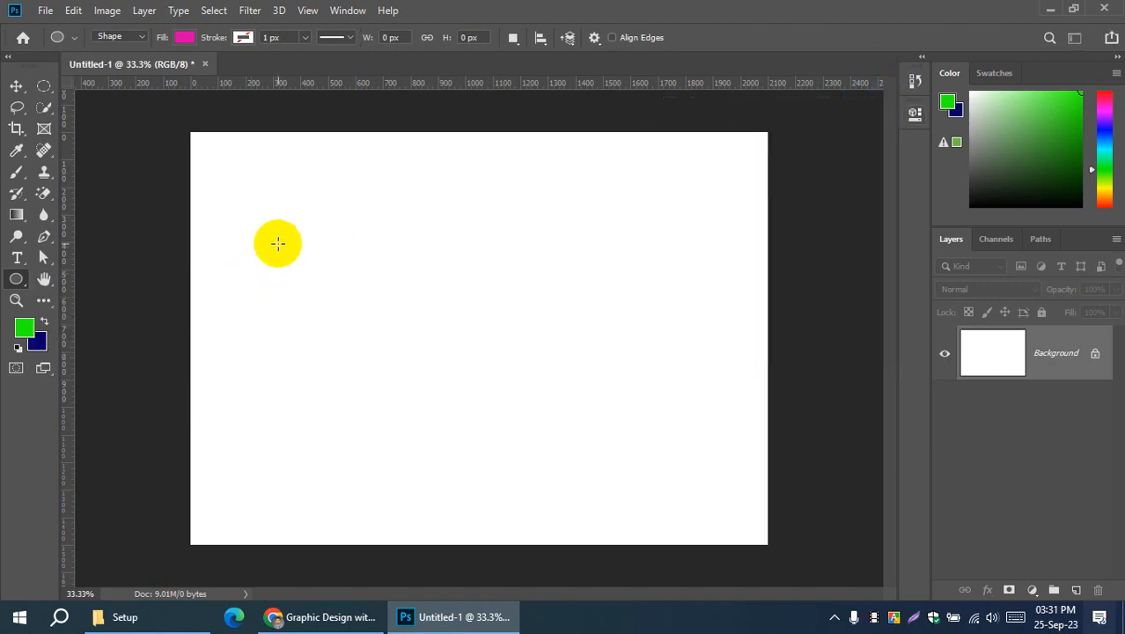
drag(276, 235, 403, 360)
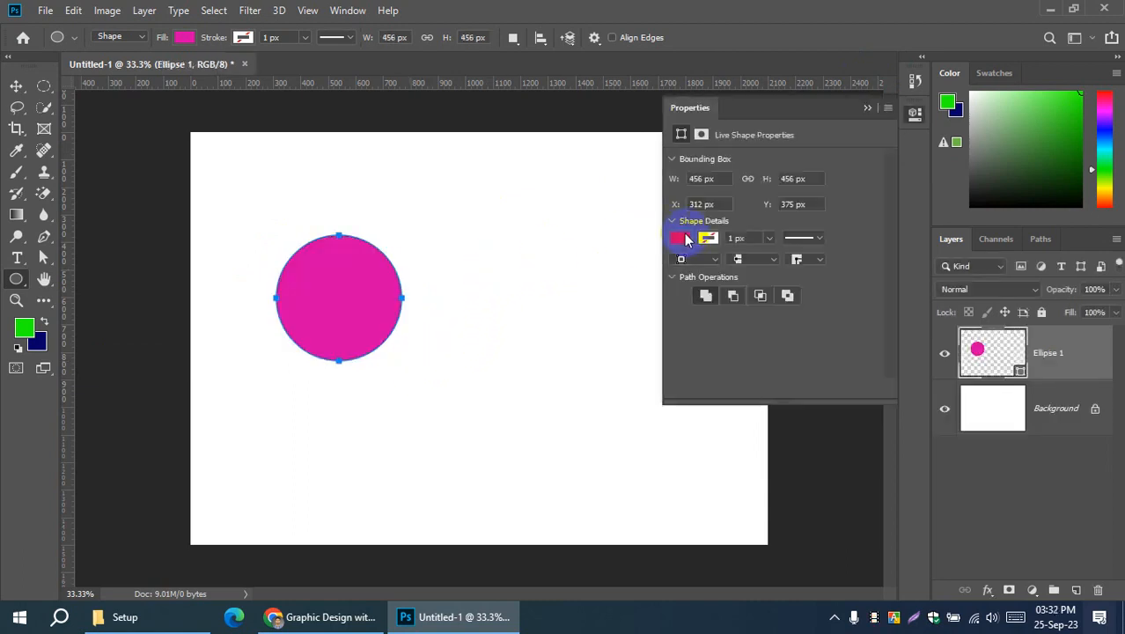
Step: Change the circle's fill to green and collapse its shape properties
click(682, 238)
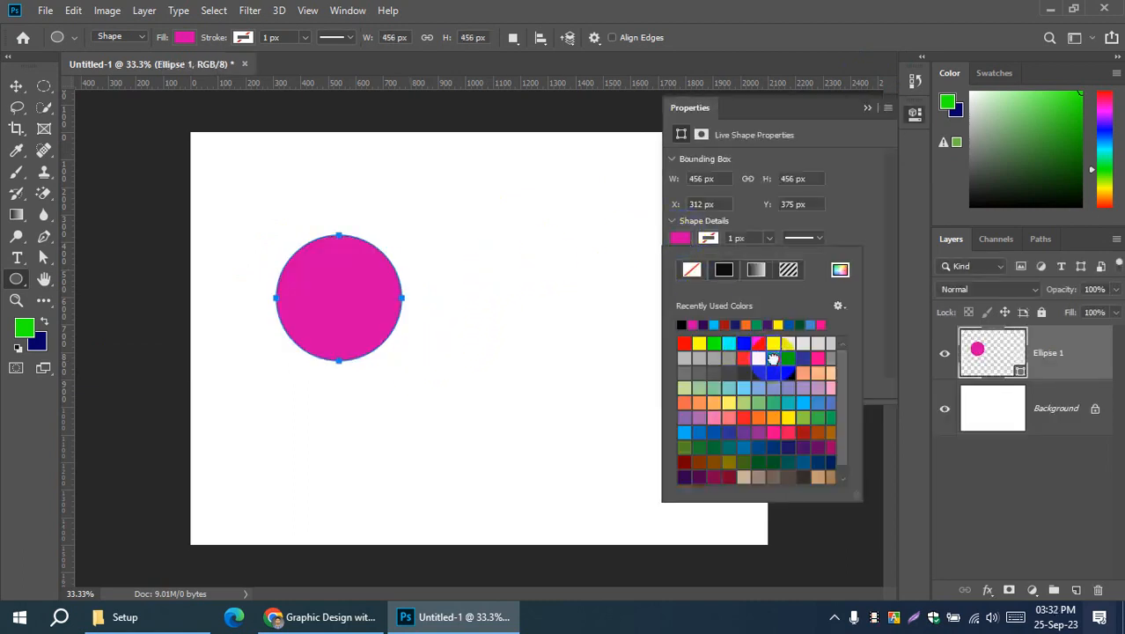
click(772, 360)
click(865, 107)
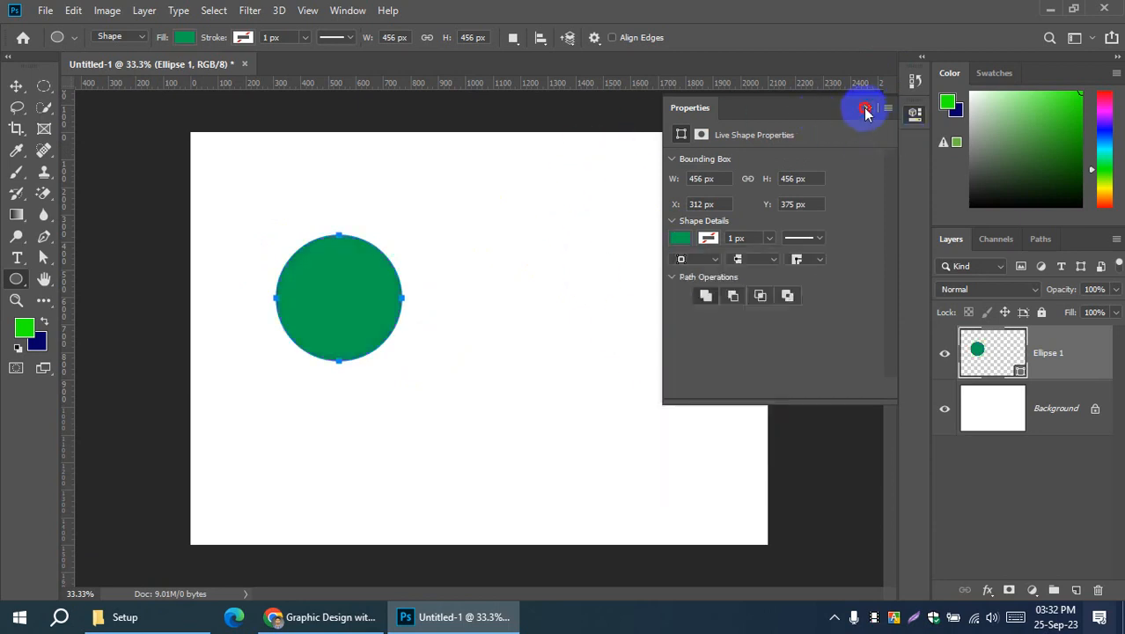
click(865, 108)
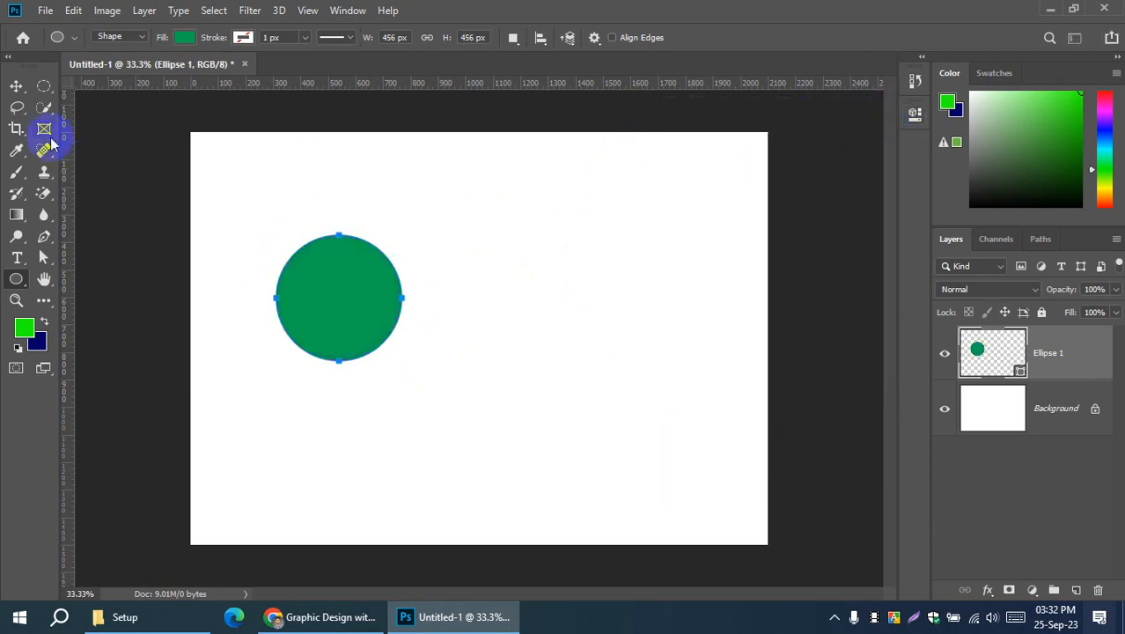
Step: Change the circle's fill to a slightly lighter red swatch and collapse its shape properties
click(915, 116)
click(680, 237)
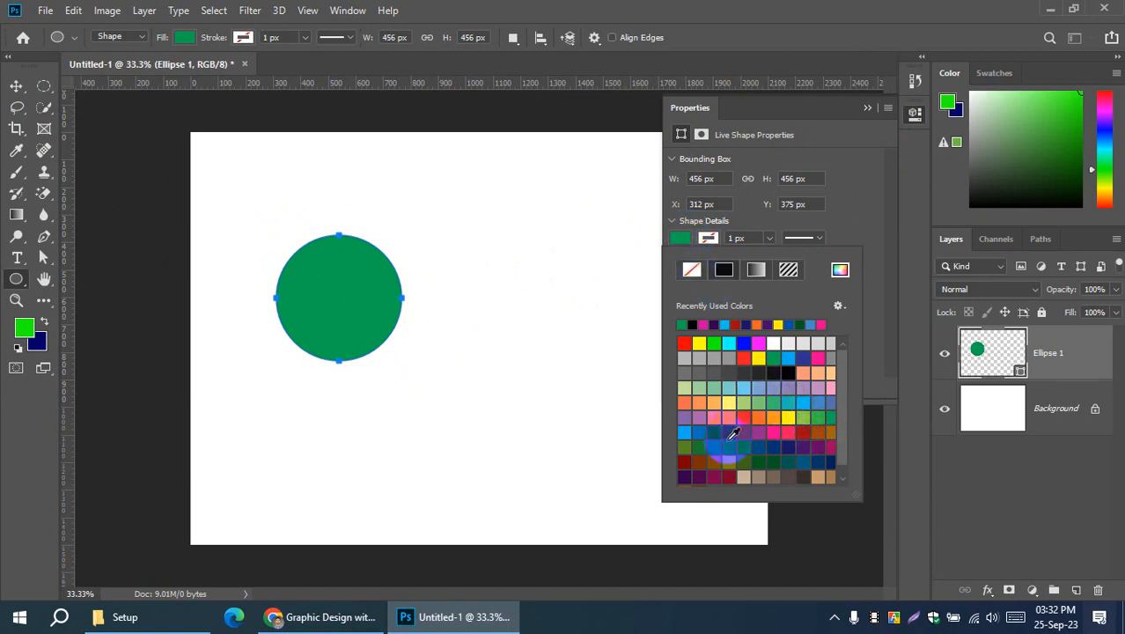
click(744, 358)
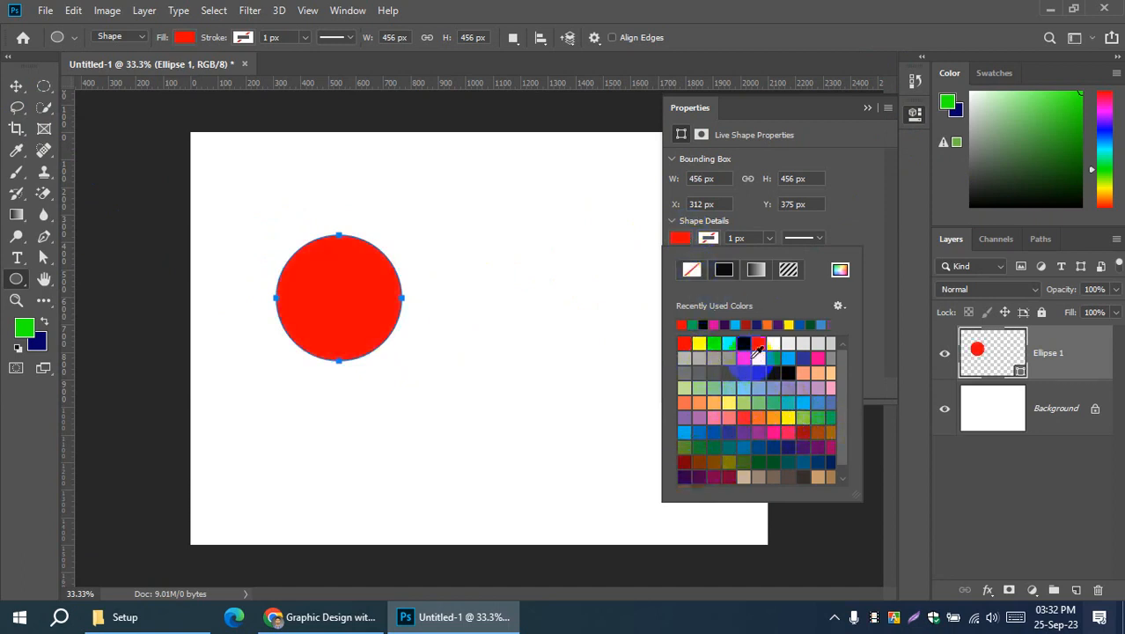
click(751, 352)
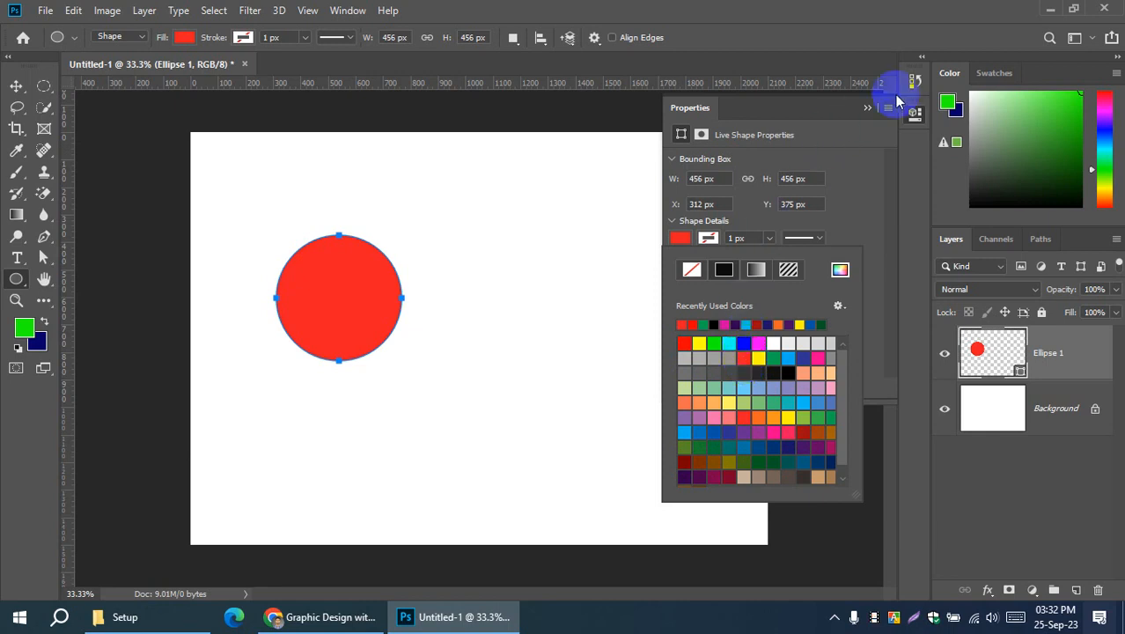
click(866, 107)
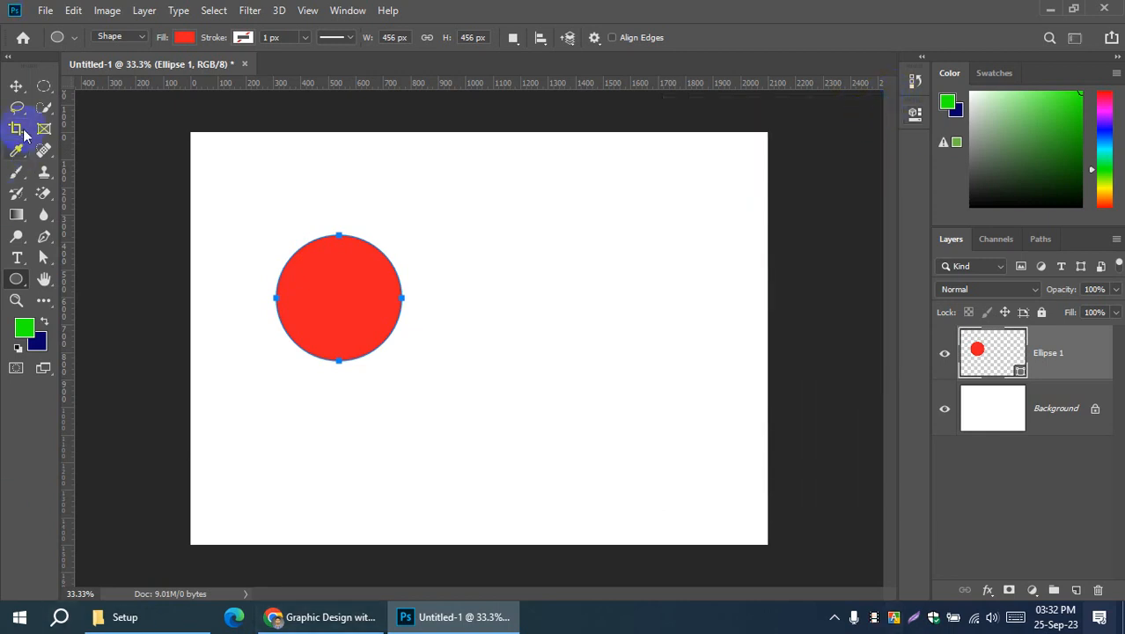
Step: Move the red circle to the centre of the canvas with the Move tool and deselect it
click(16, 85)
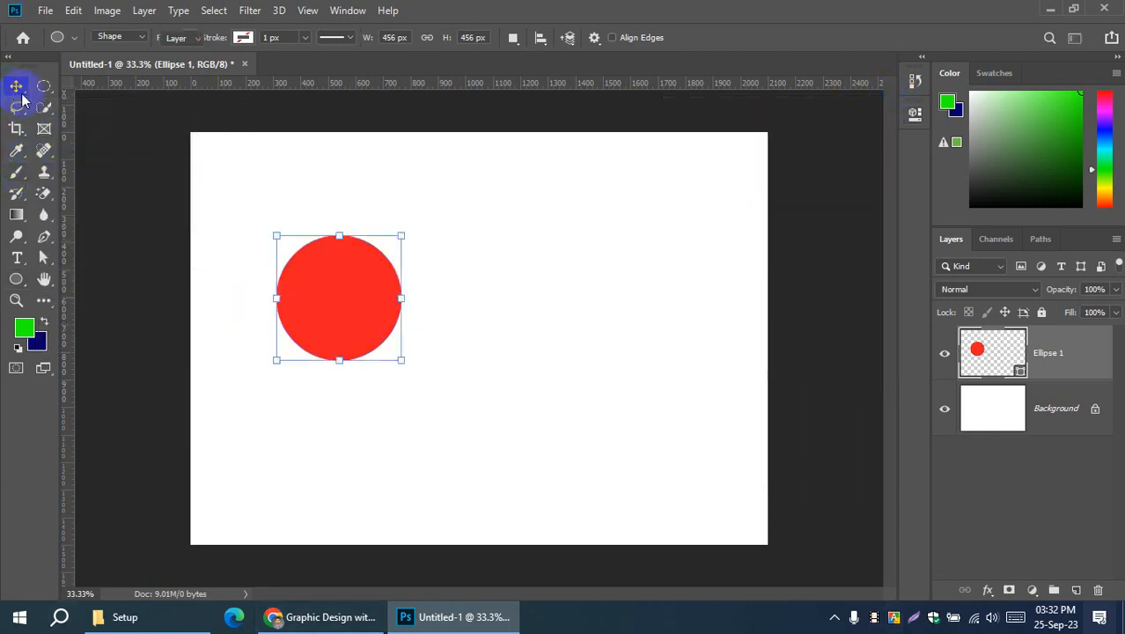
click(135, 302)
drag(326, 280, 460, 314)
click(313, 258)
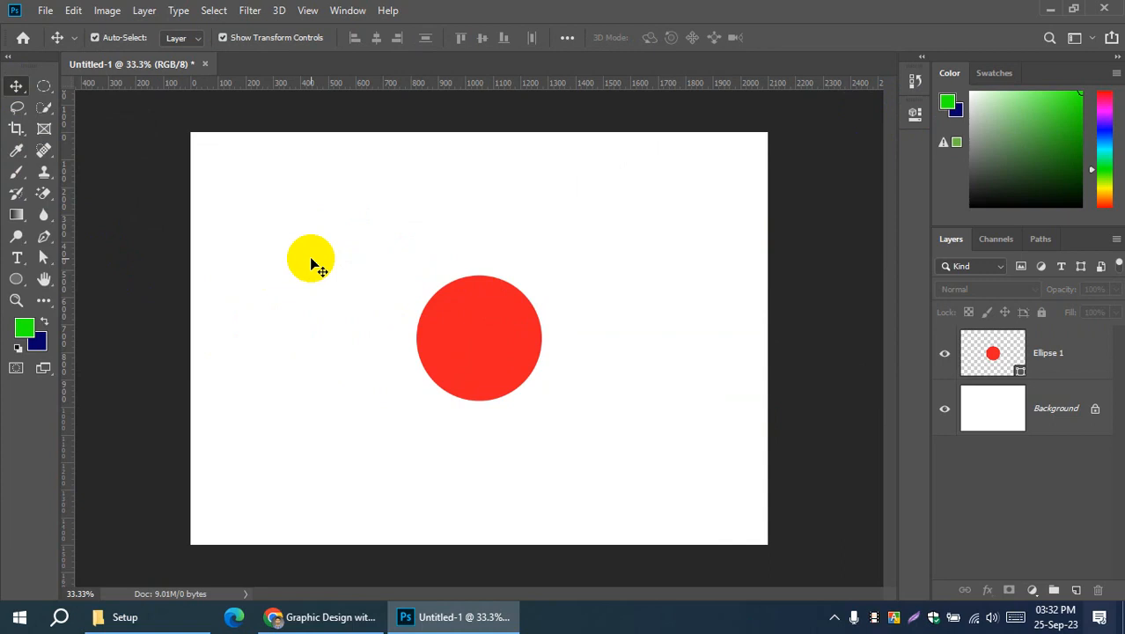
click(22, 278)
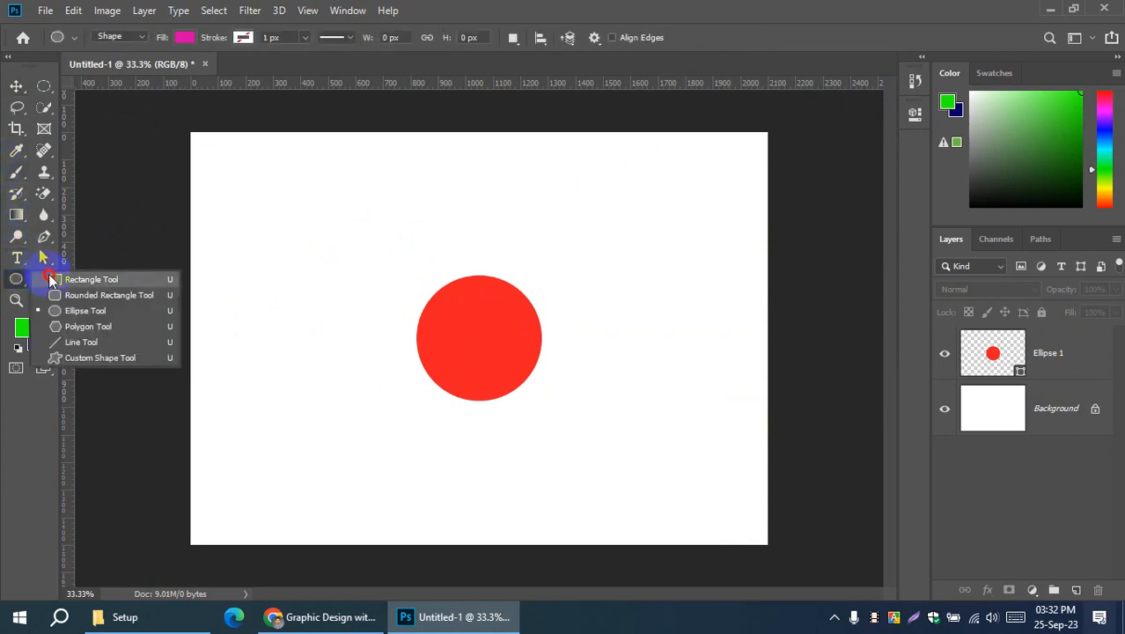
drag(271, 230, 472, 442)
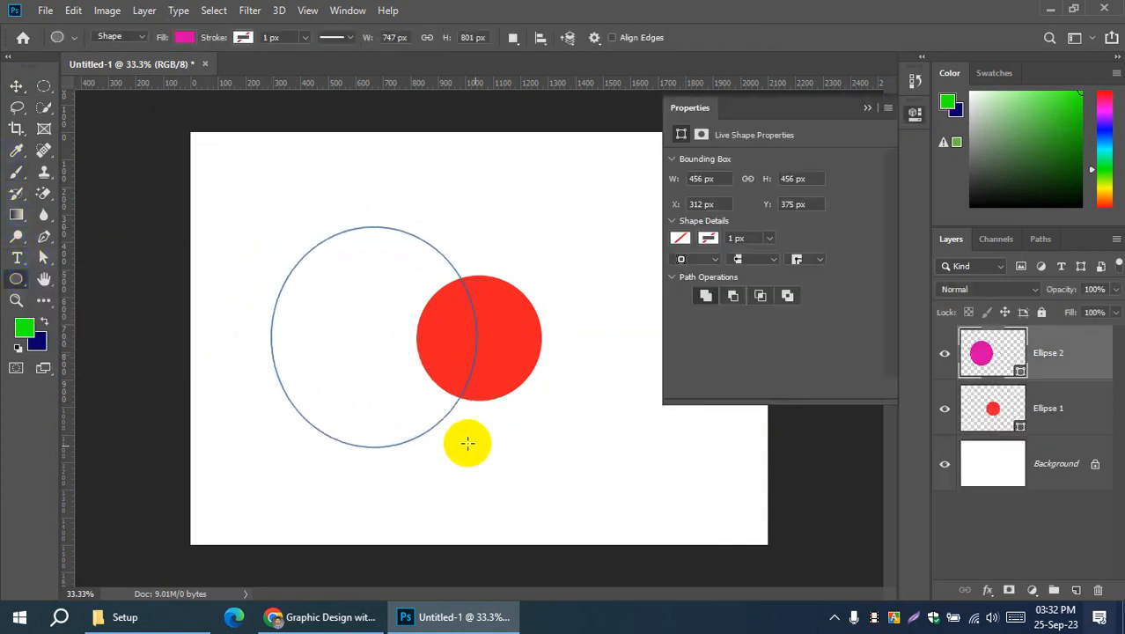
key(ctrl+z)
Step: Draw a rectangle about 1461 by 813 px over the red circle with the Rectangle tool
click(22, 285)
click(98, 262)
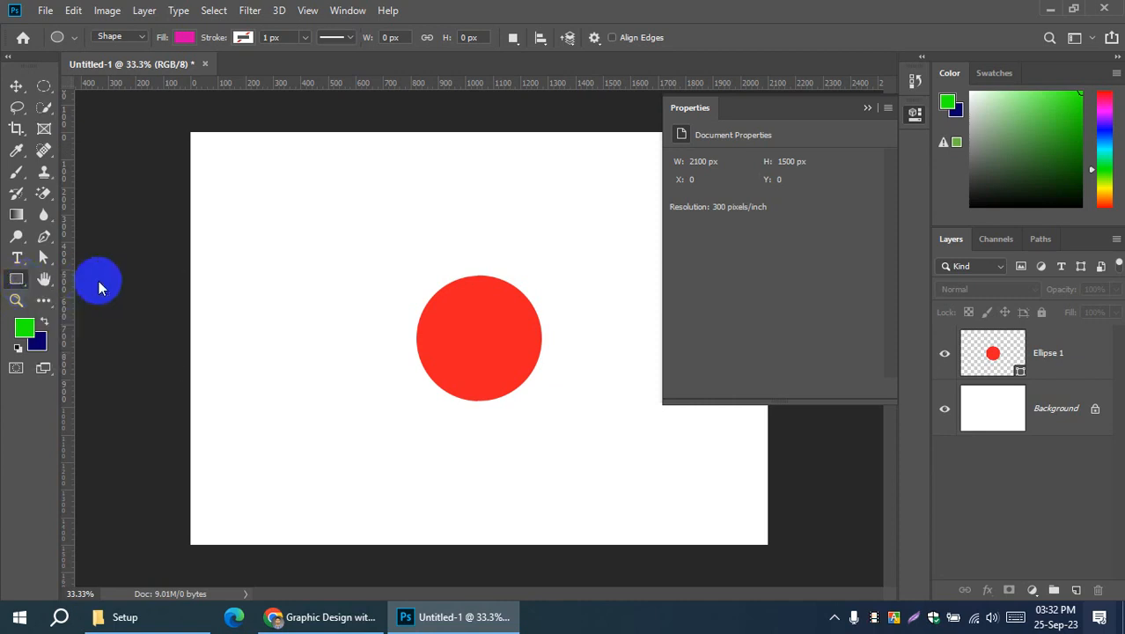
click(866, 107)
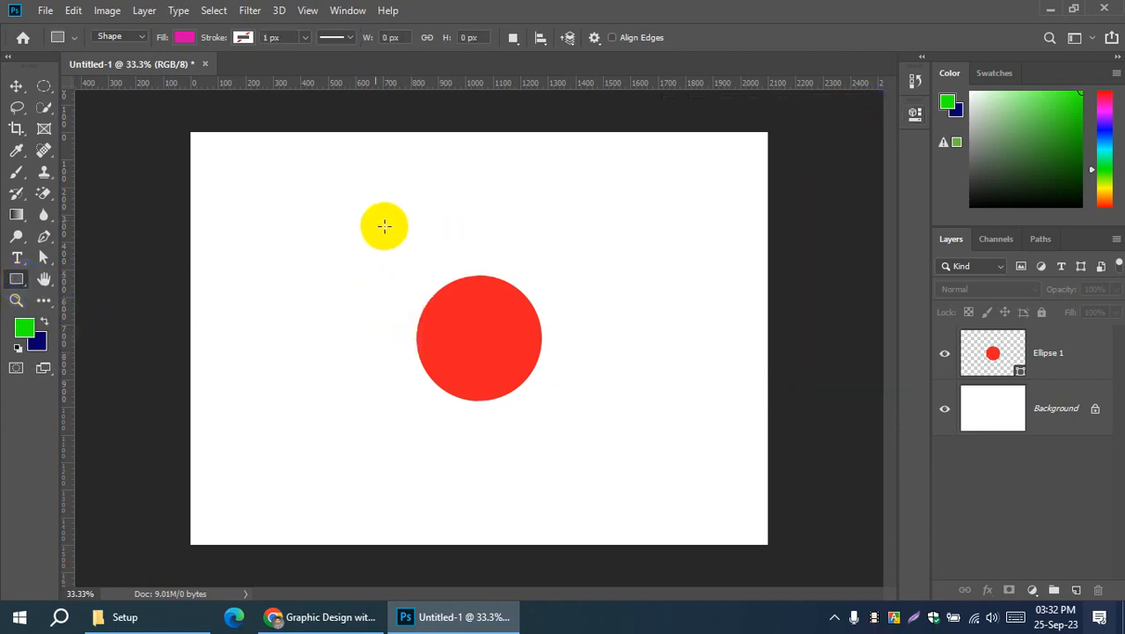
drag(279, 225, 680, 448)
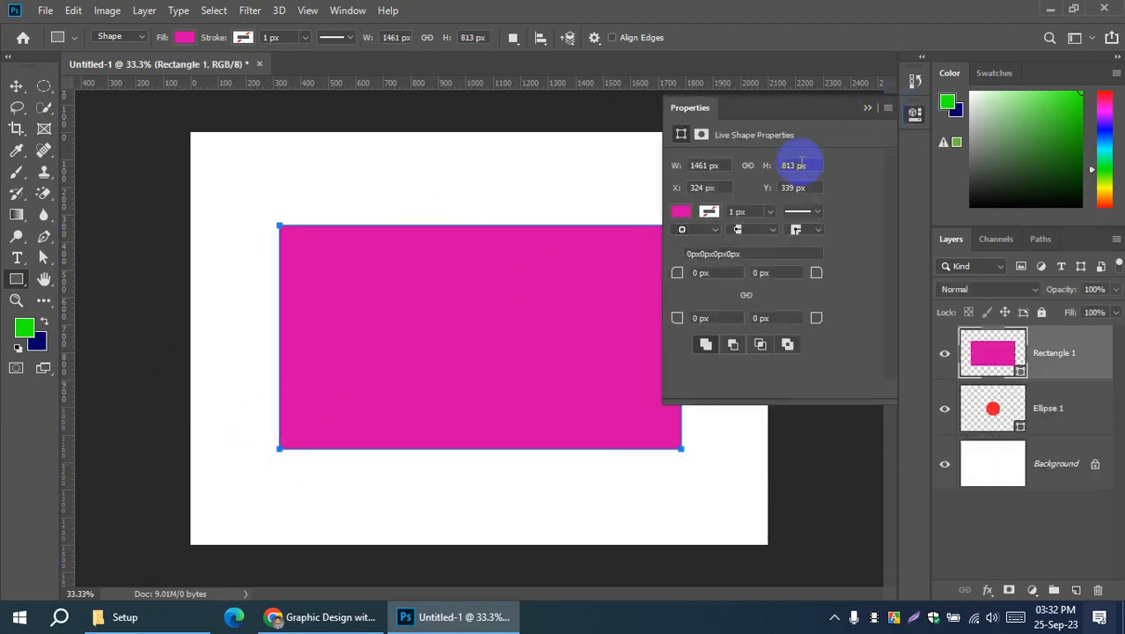
Step: Fill the large rectangle with a dark green swatch, and deselect it with the Move tool
click(681, 212)
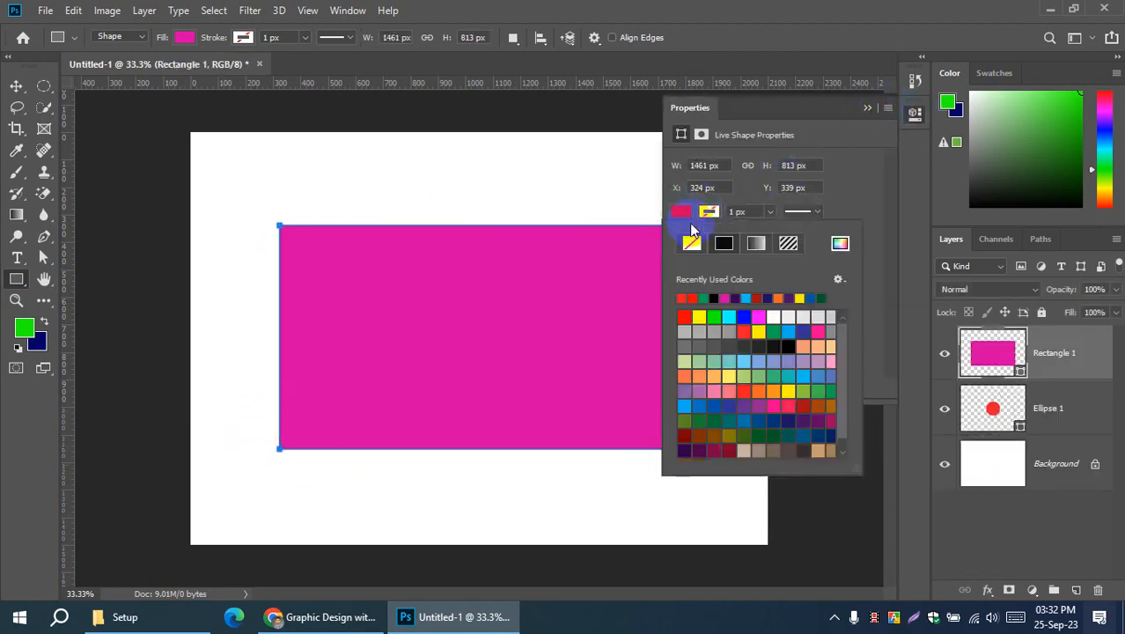
click(770, 433)
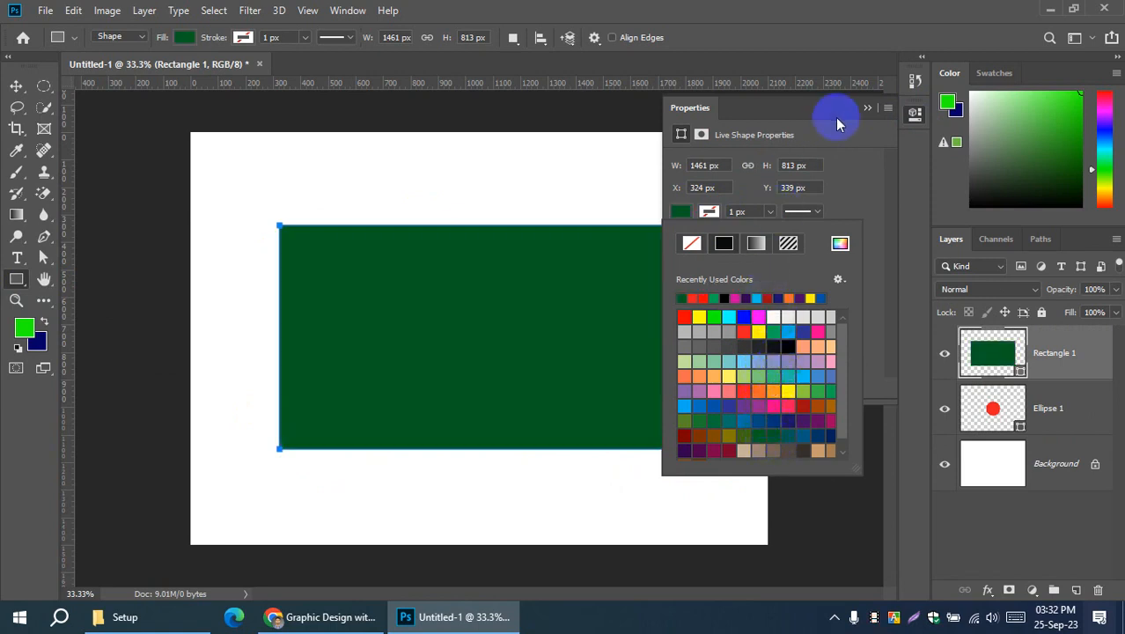
click(864, 110)
click(16, 86)
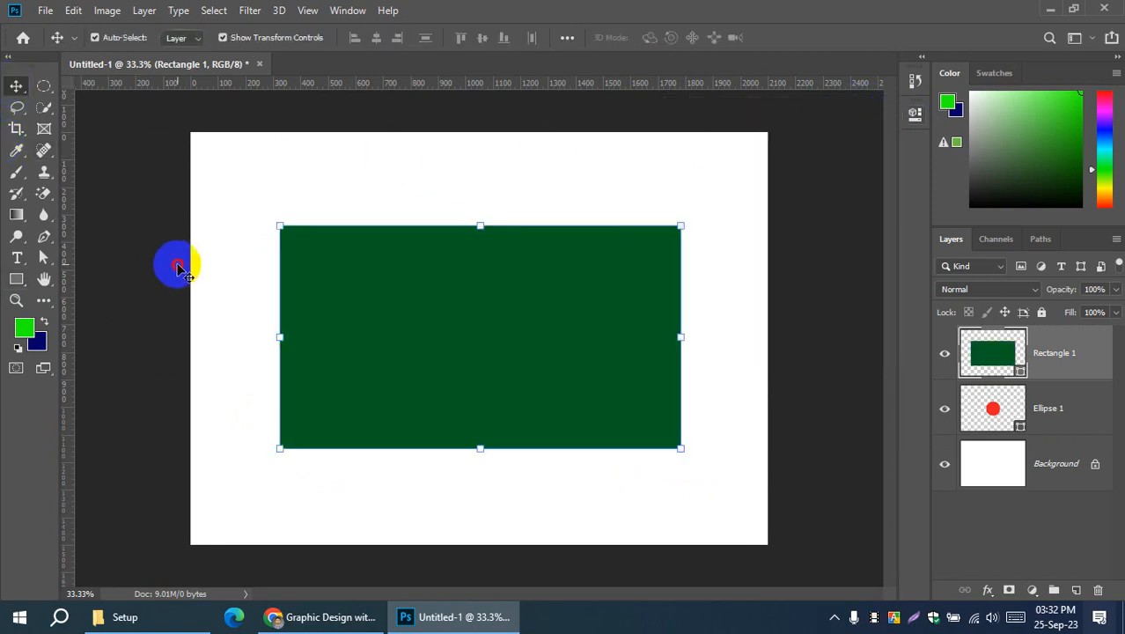
click(174, 269)
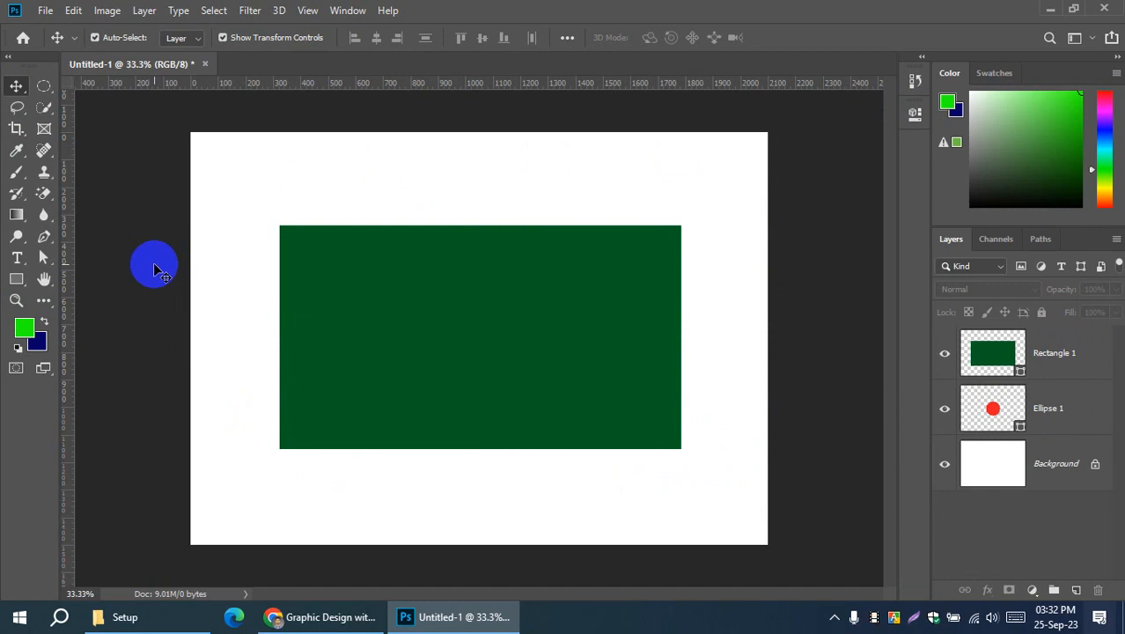
Step: Check which layers lie under the upper middle of the green rectangle, and dismiss the list
click(337, 290)
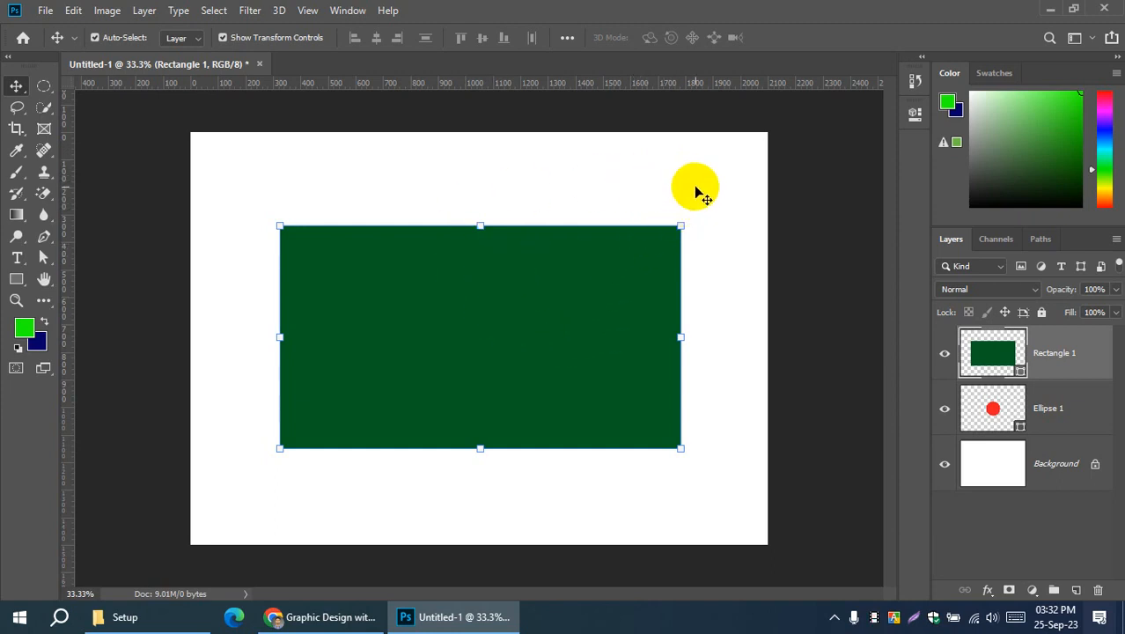
right_click(479, 263)
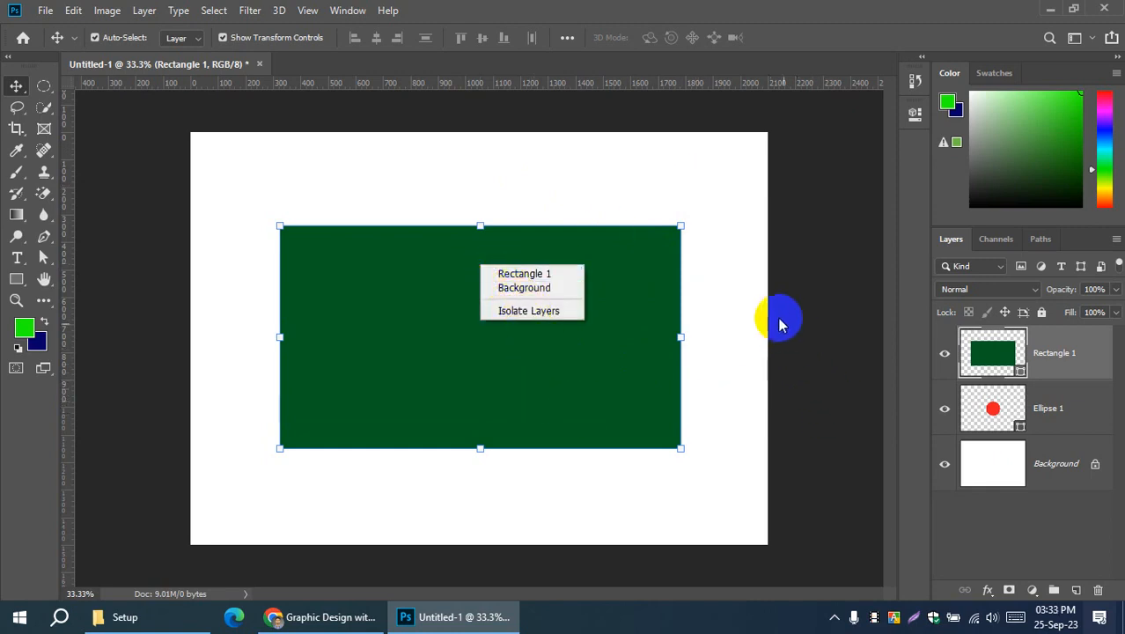
click(736, 251)
click(729, 246)
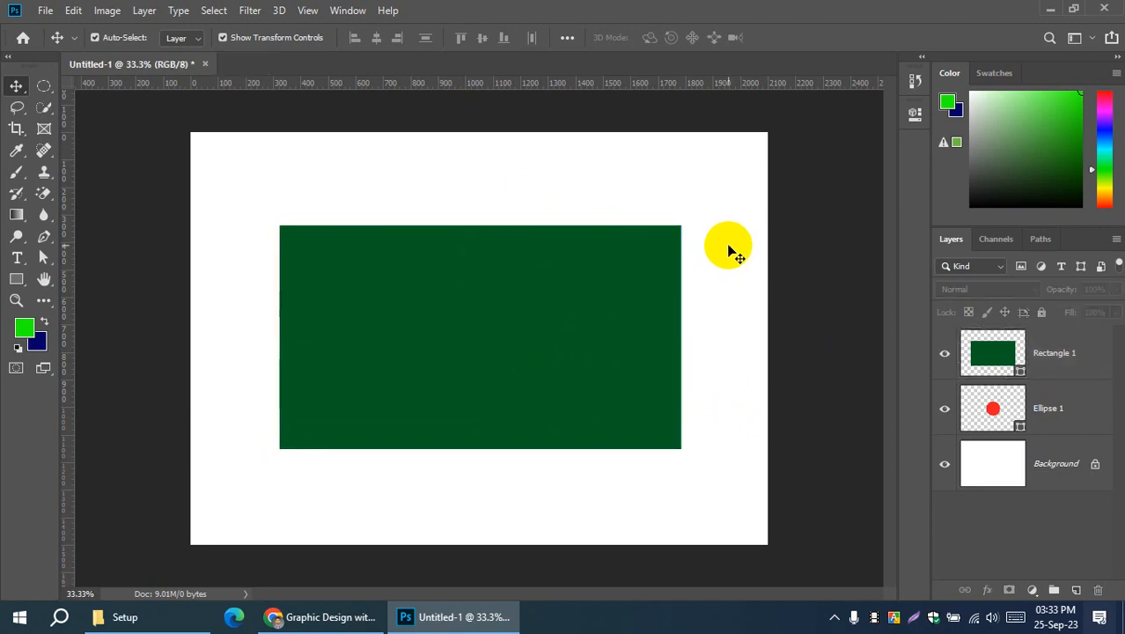
click(439, 323)
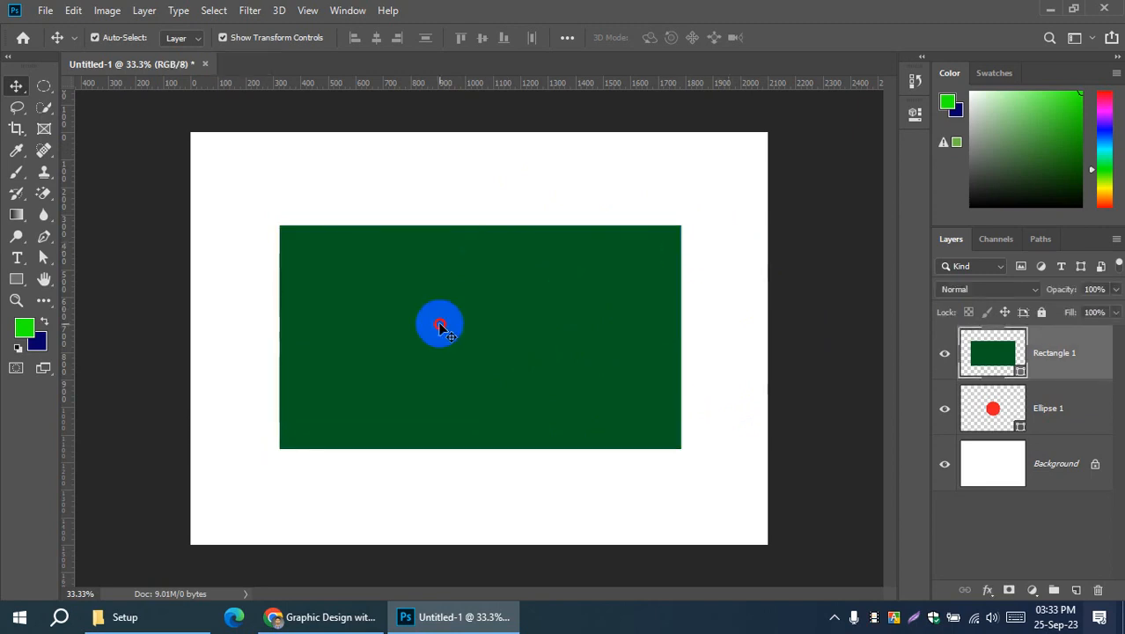
click(818, 286)
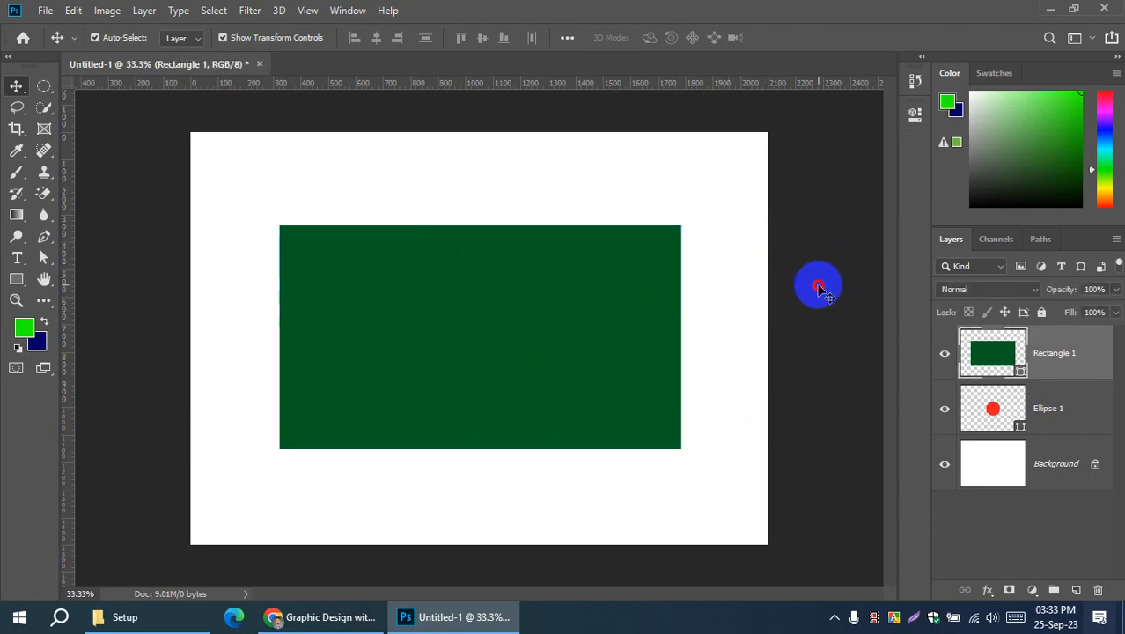
click(590, 313)
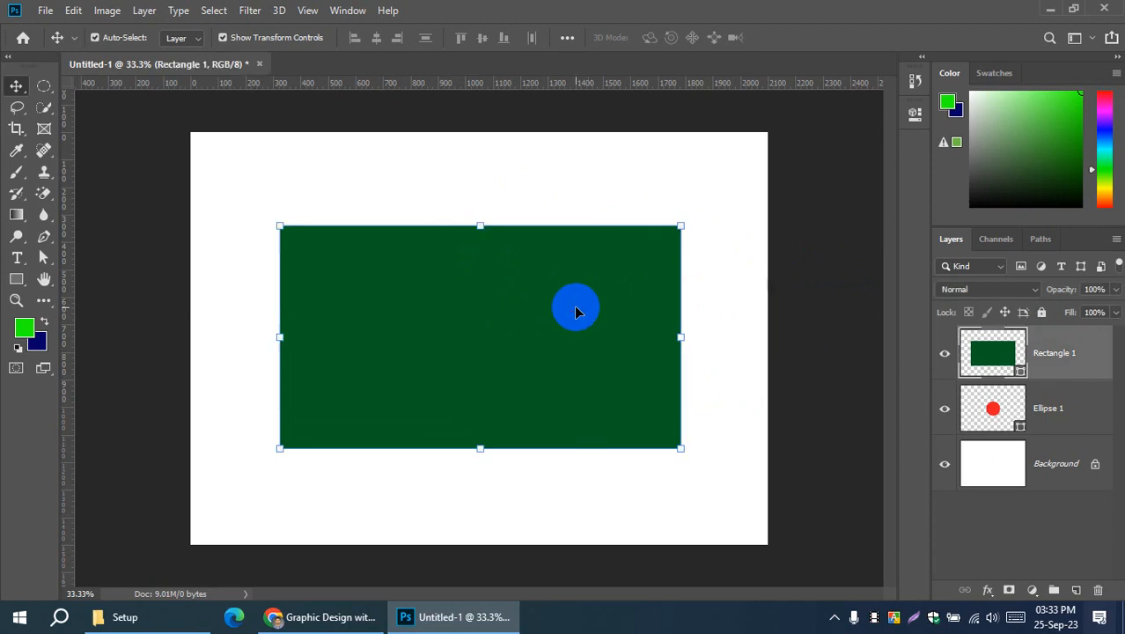
click(161, 282)
click(350, 297)
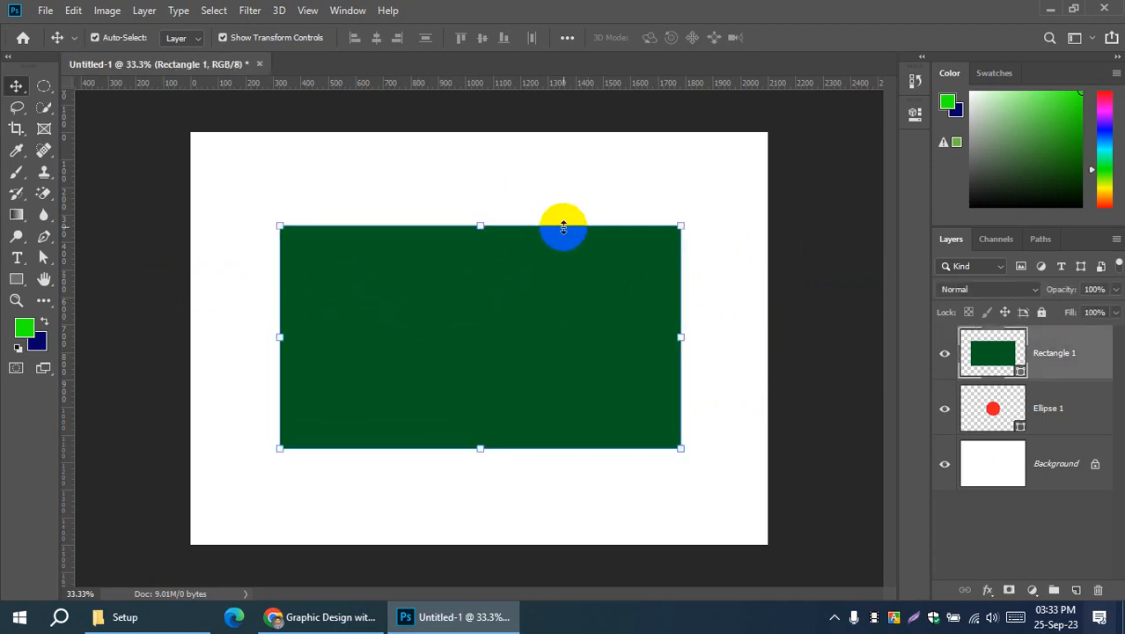
click(821, 198)
Step: Send the green rectangle one level backward in the layer order, behind the red circle
click(495, 264)
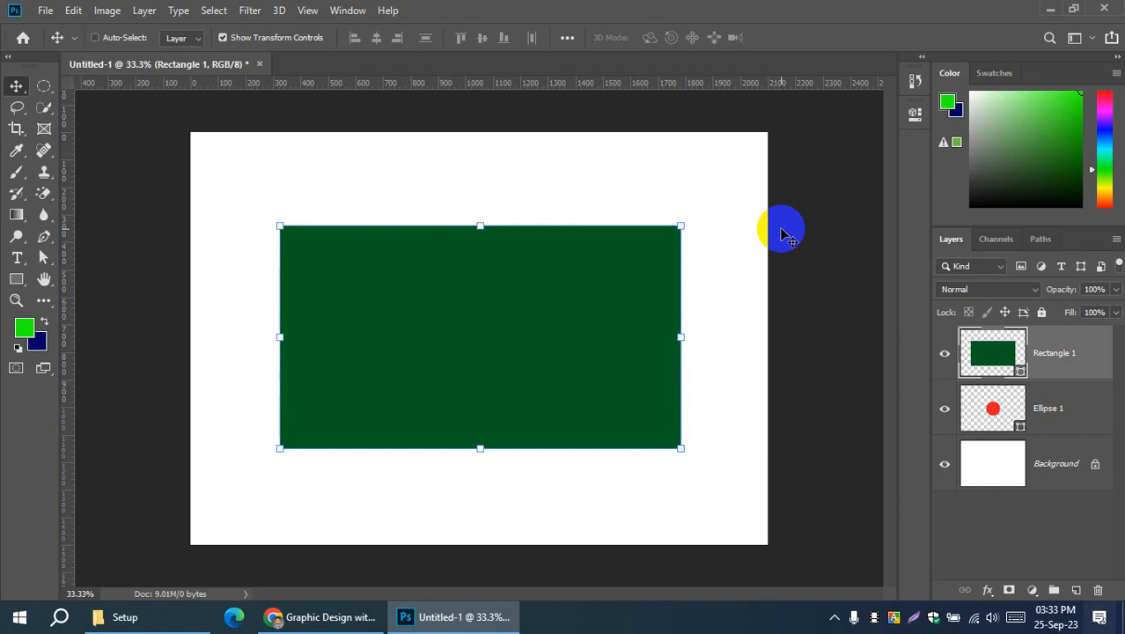
key(ctrl+bracketleft)
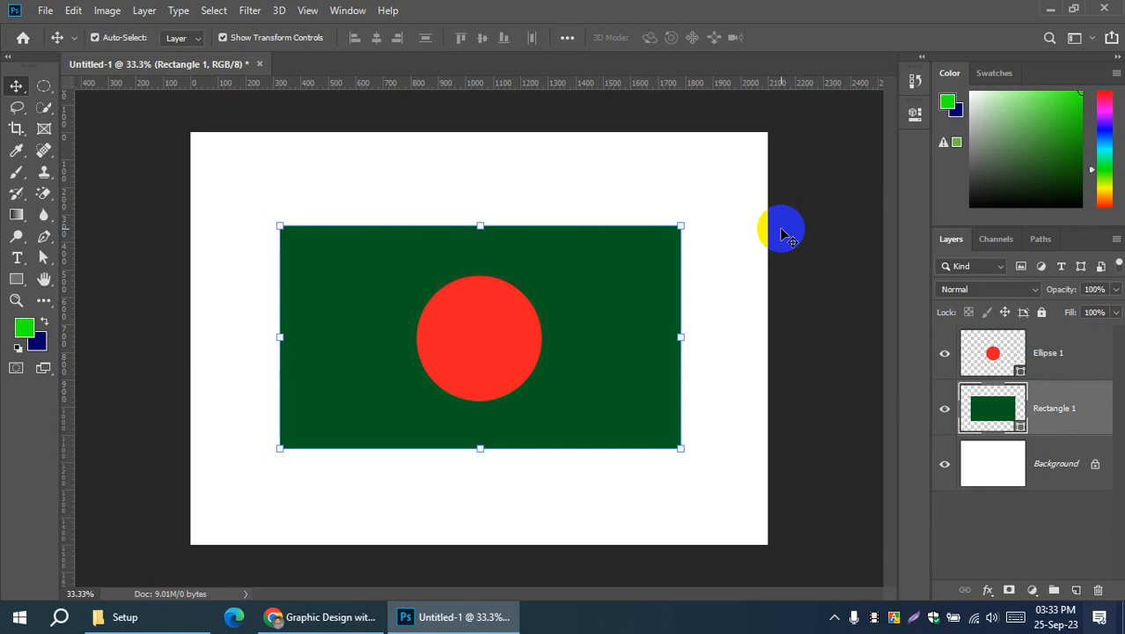
Step: Move the red circle horizontally to slightly right of the green rectangle's centre, and deselect it
click(728, 294)
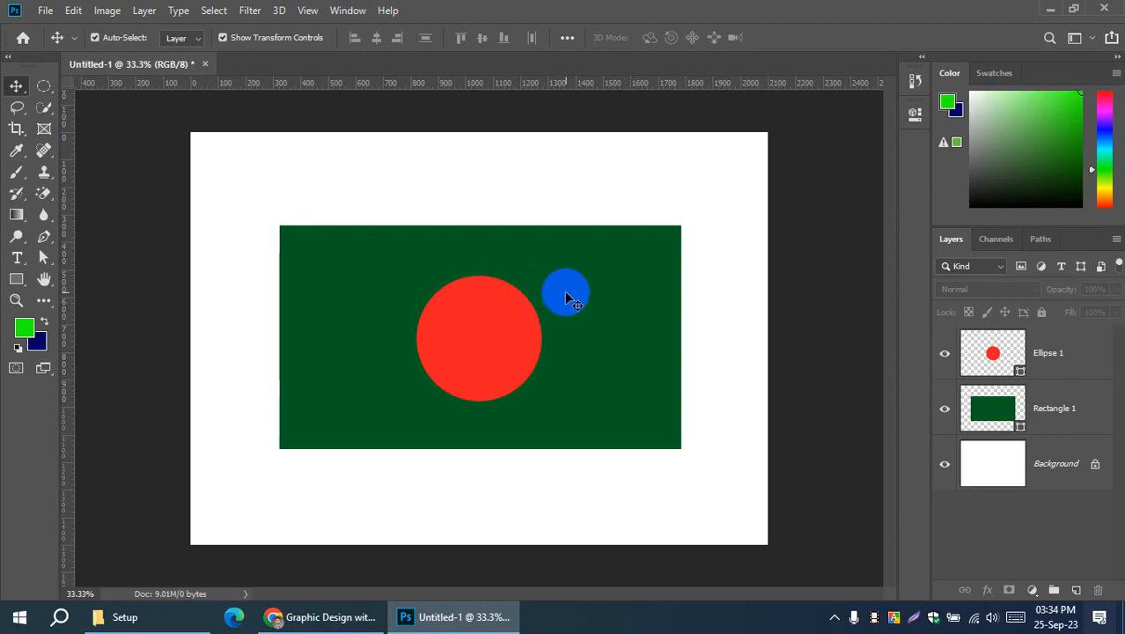
mouse_move(496, 320)
mouse_down()
mouse_move(522, 317)
mouse_move(516, 328)
mouse_up()
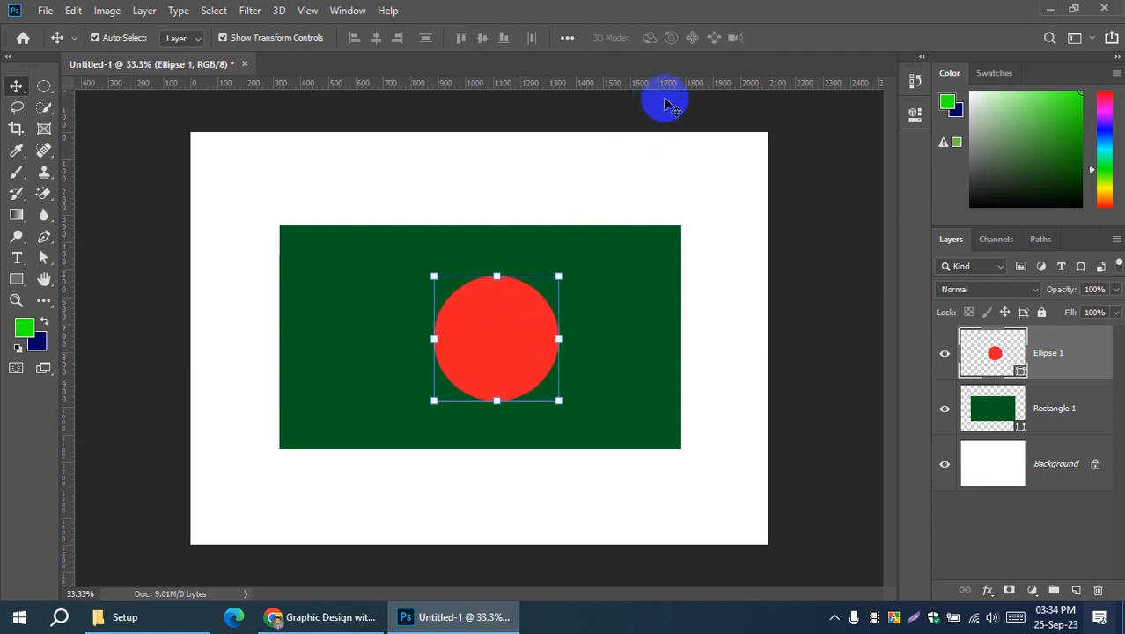
click(696, 173)
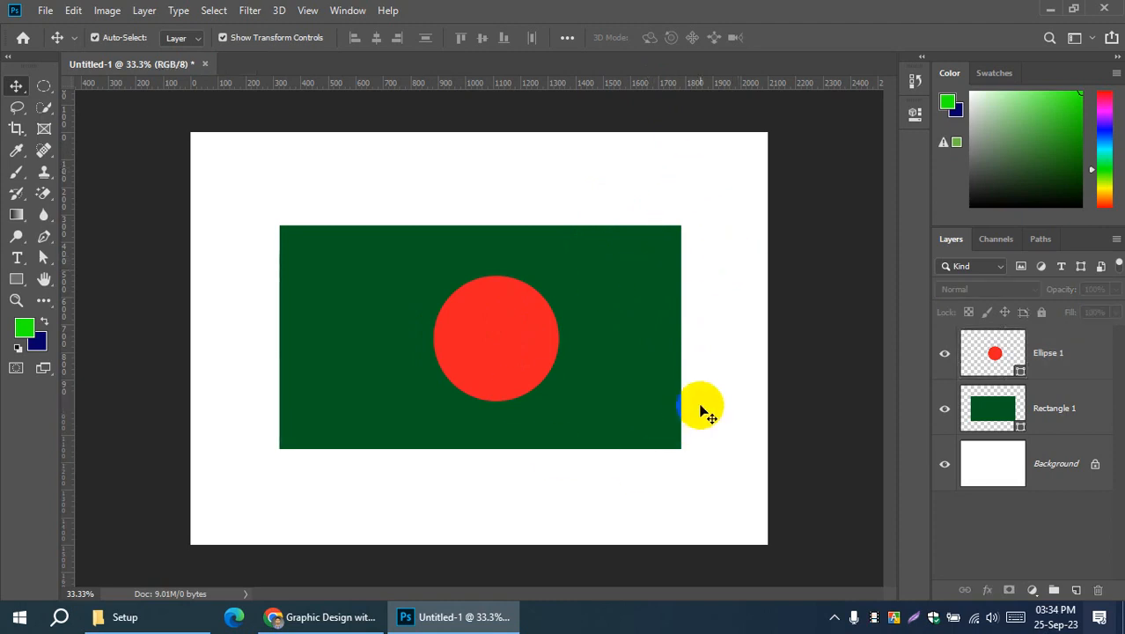
Step: Reduce the layer thumbnails to medium and again to small, and clear the layer selection
right_click(987, 374)
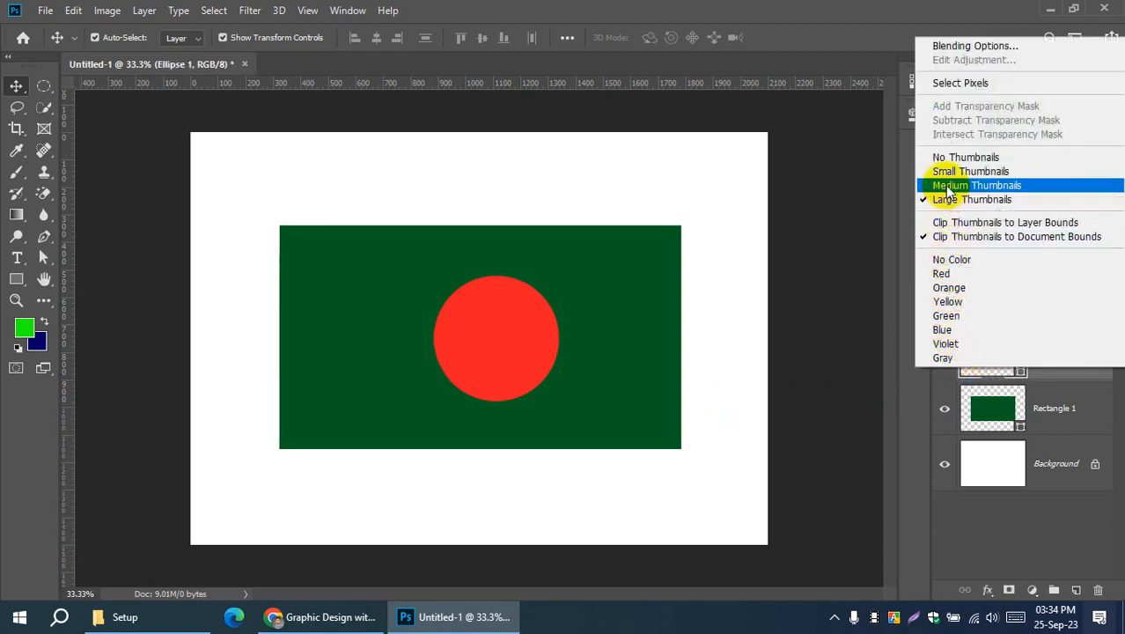
click(962, 186)
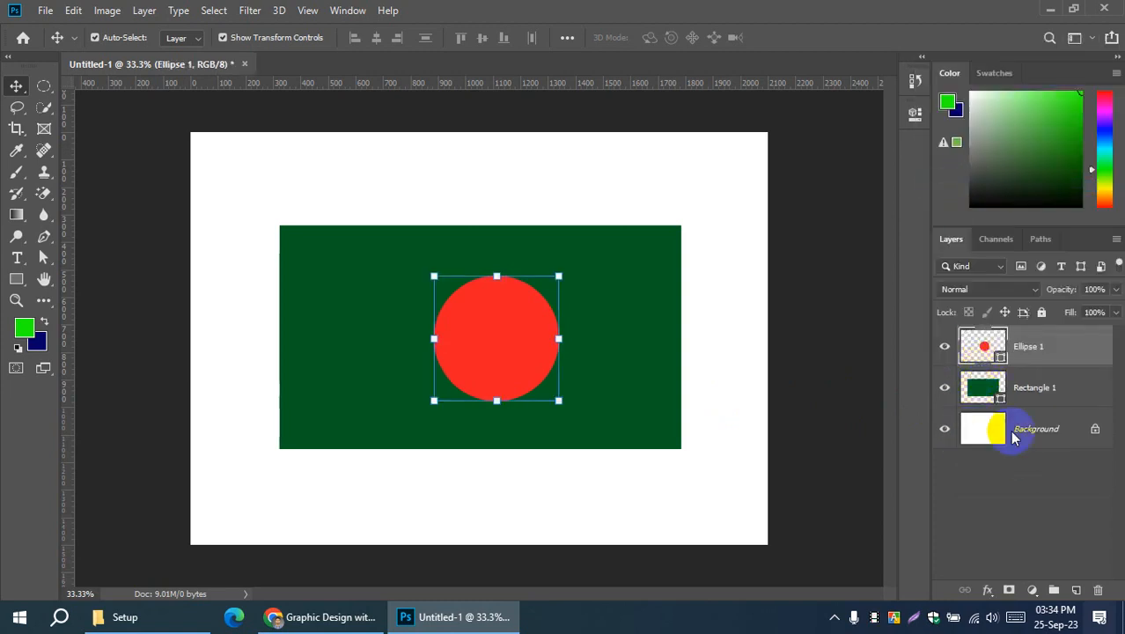
right_click(979, 354)
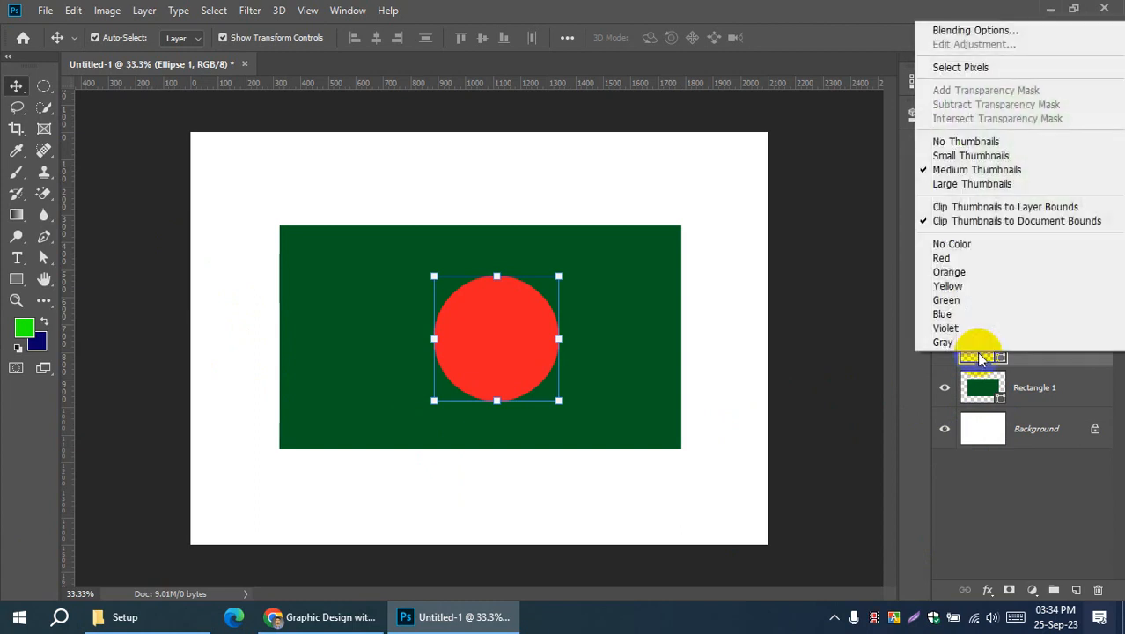
click(962, 155)
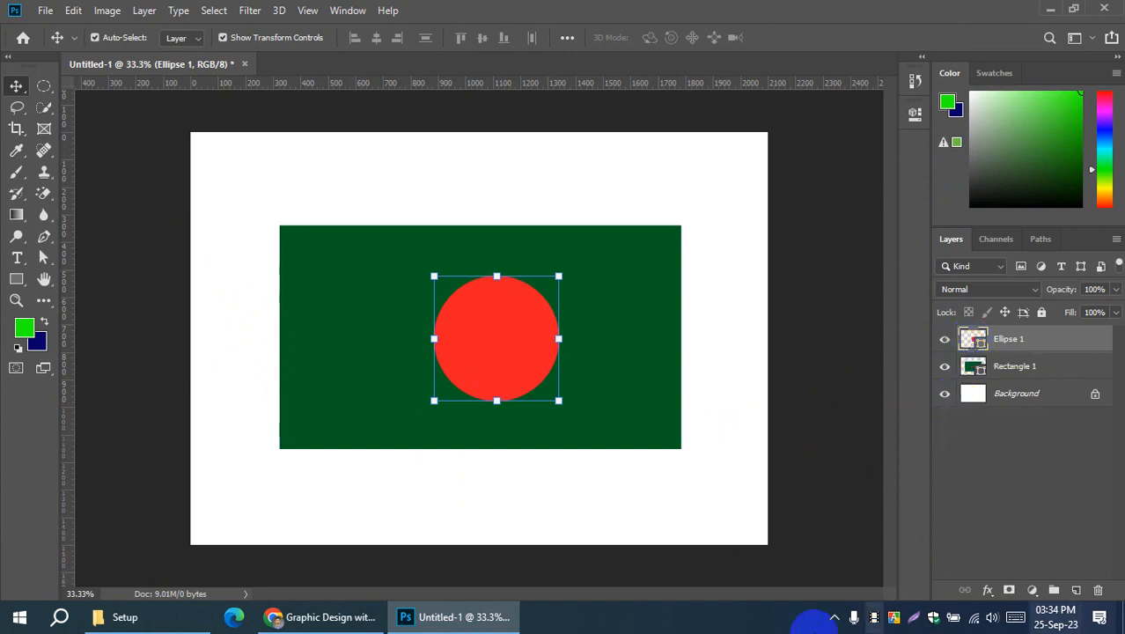
click(234, 211)
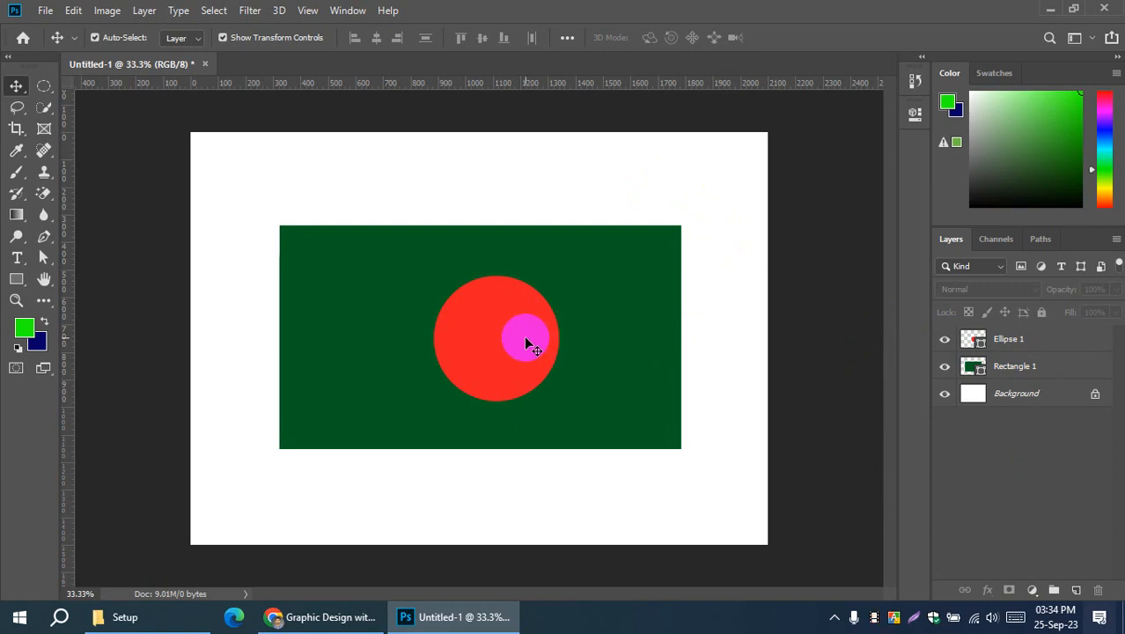
Step: Send the red circle one level backward in the layer order, behind the green rectangle, and deselect it
click(525, 344)
key(ctrl+bracketleft)
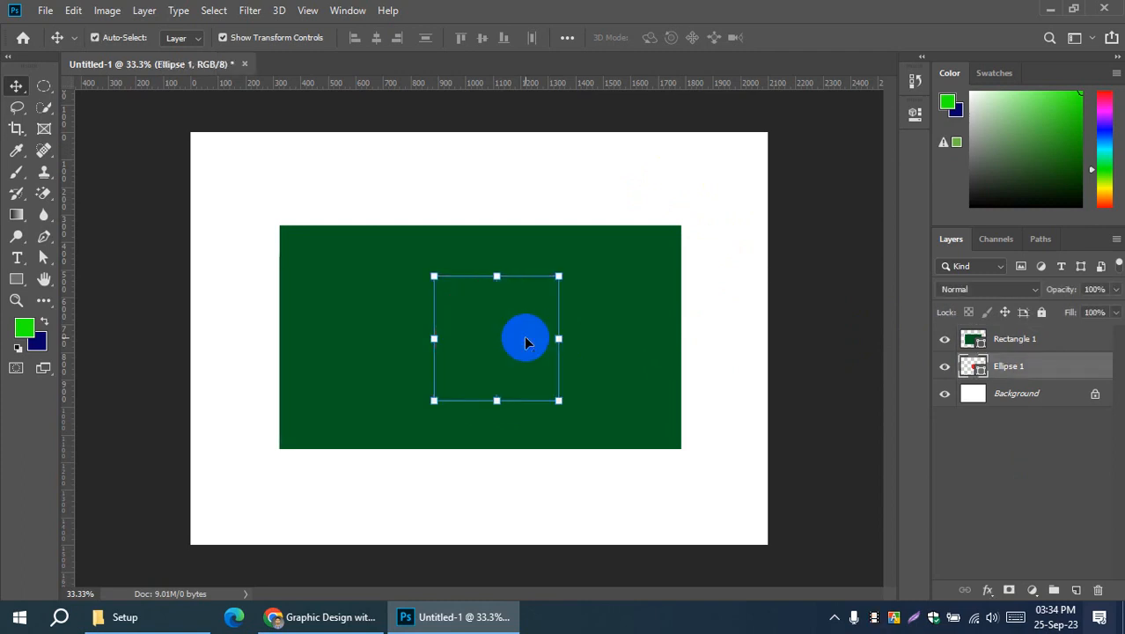
click(764, 286)
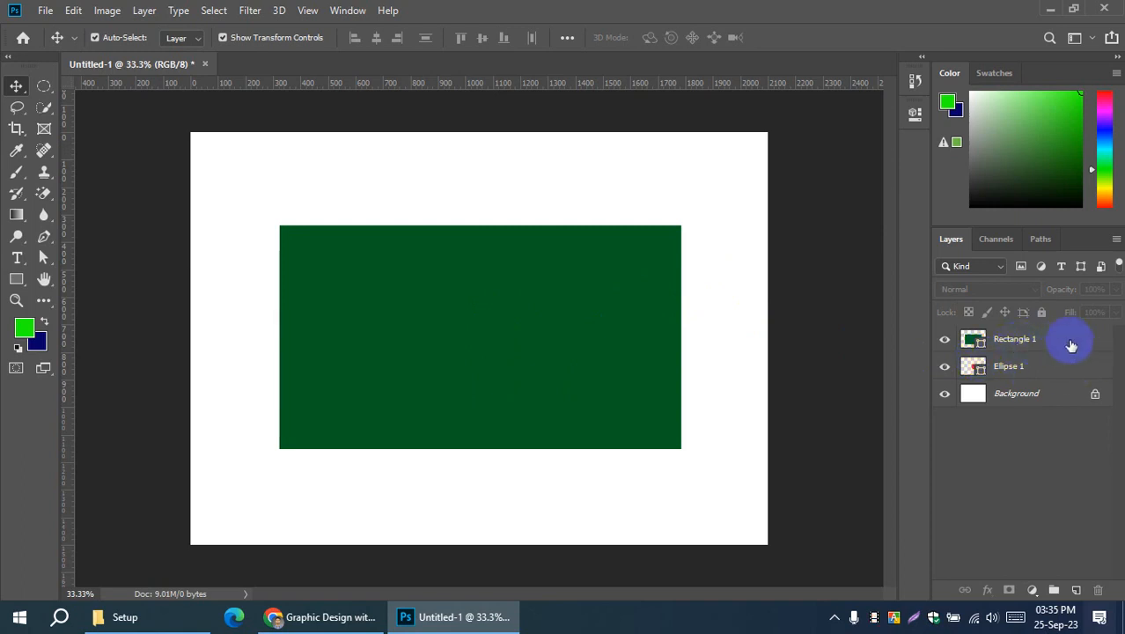
Step: Try the layer list without thumbnails, and set the layer thumbnails to medium size
right_click(968, 368)
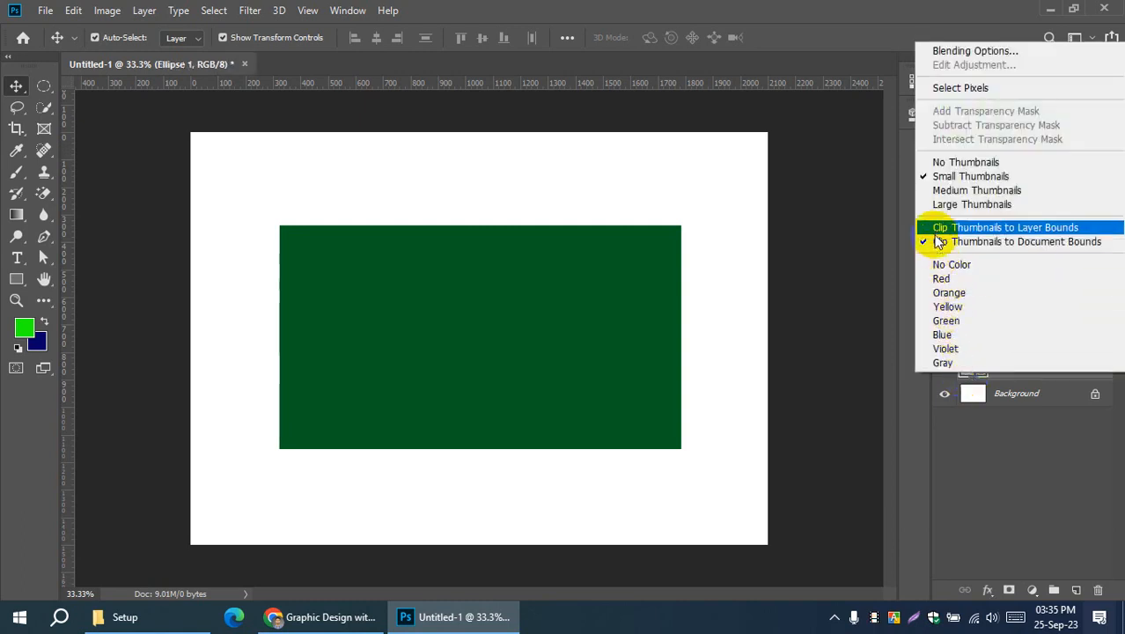
click(947, 165)
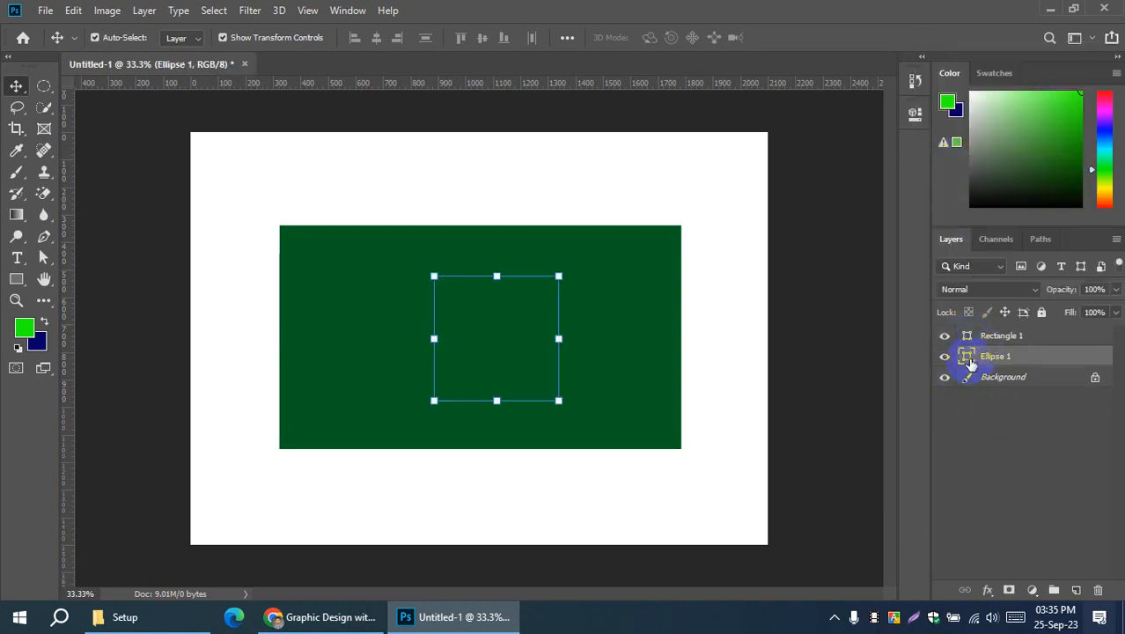
right_click(968, 356)
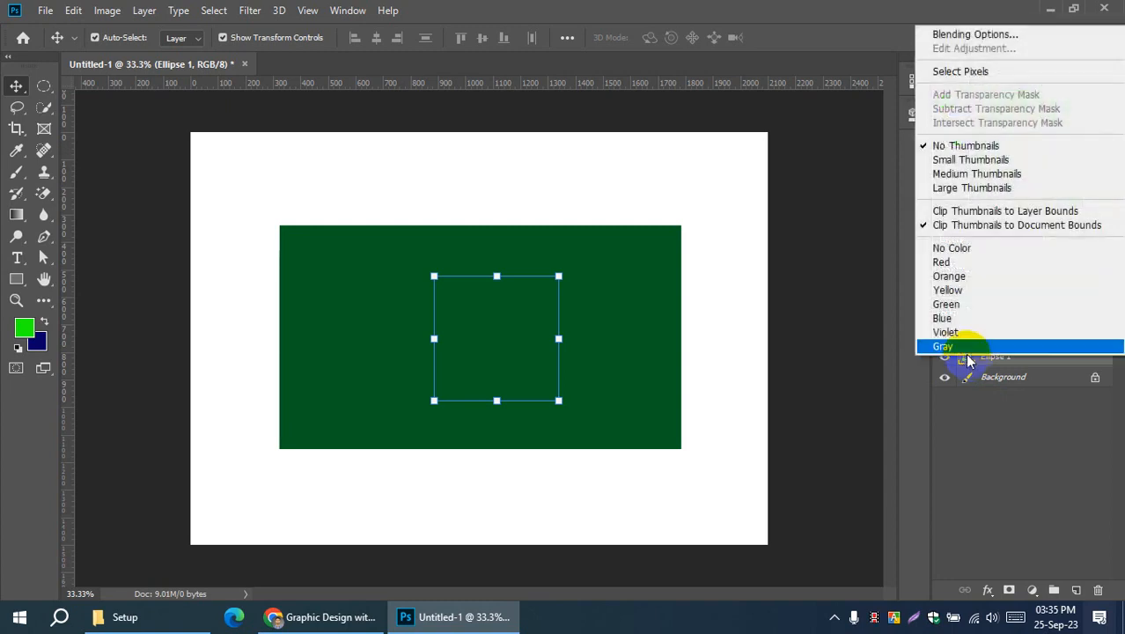
click(951, 174)
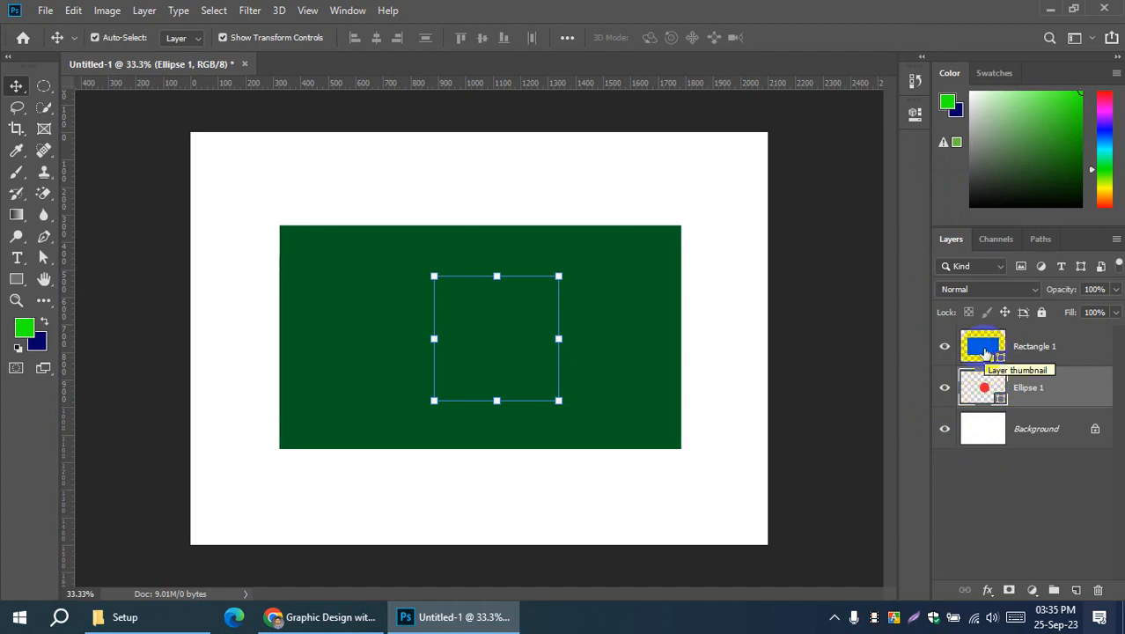
Step: Reorder the layer list so that the Rectangle 1 layer sits directly below Ellipse 1
click(1052, 356)
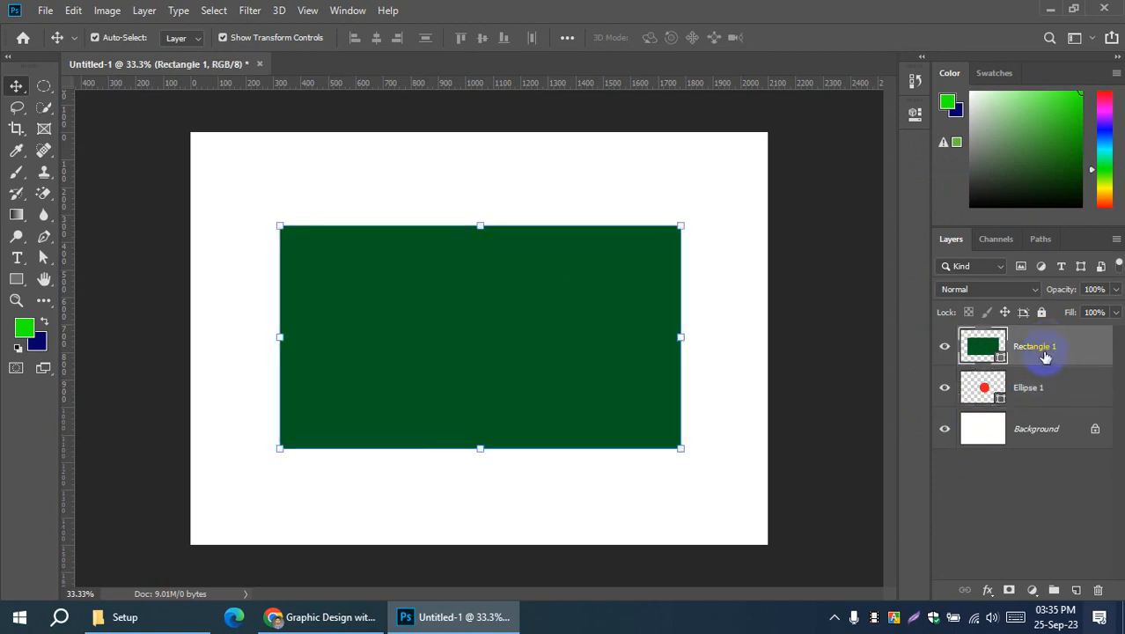
drag(1031, 351, 1036, 405)
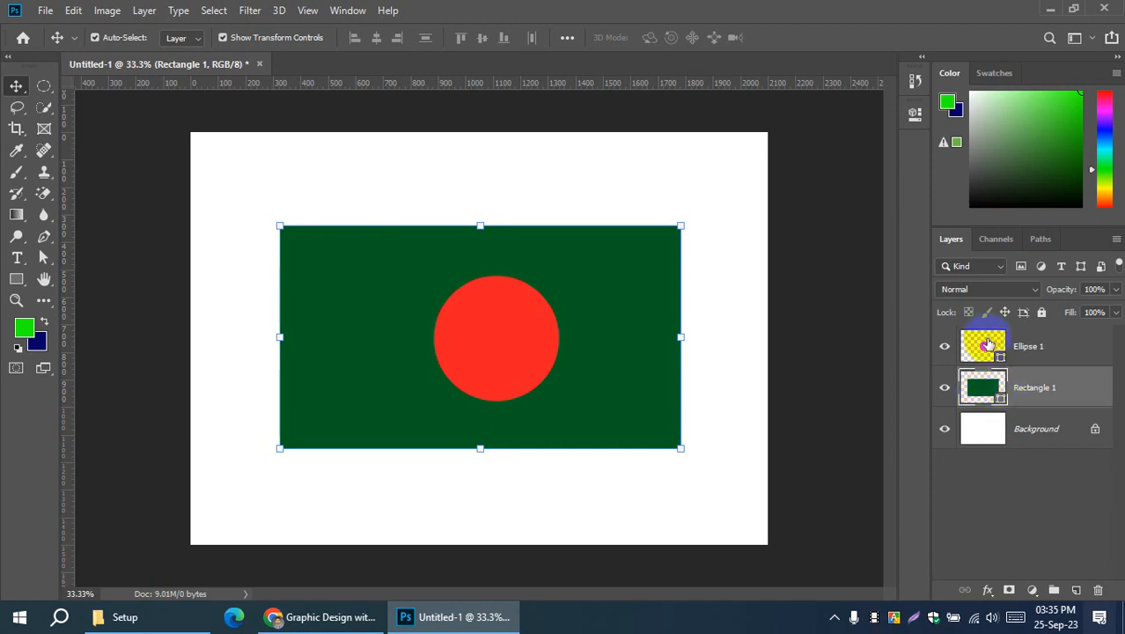
Step: Try moving the Ellipse 1 layer below Rectangle 1, undo the reorder, and clear the selection
drag(987, 343, 992, 387)
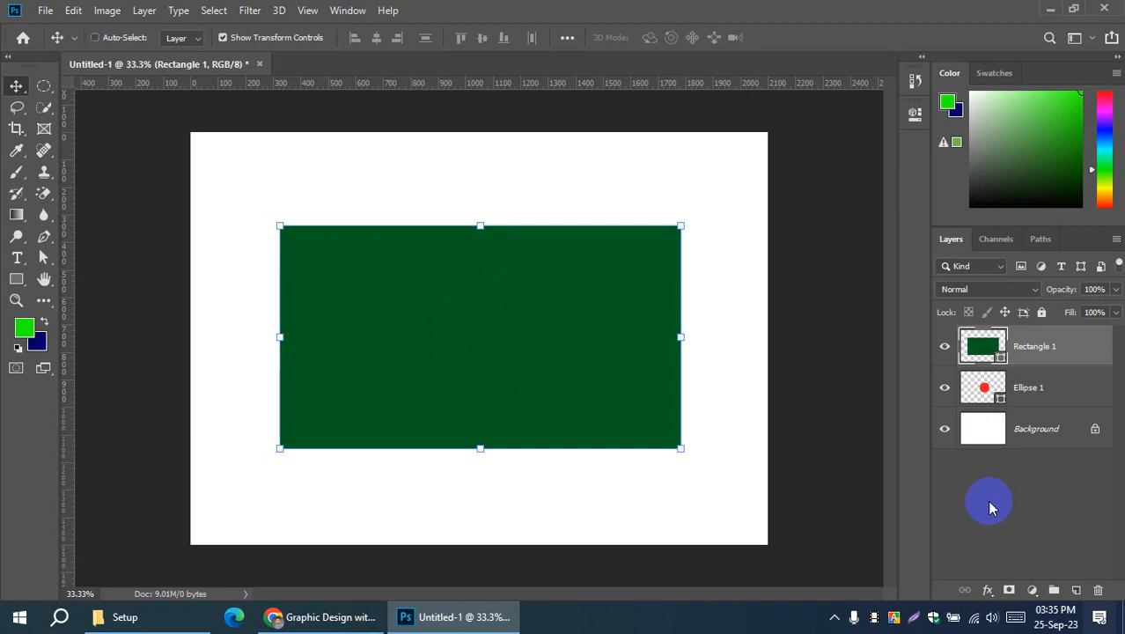
key(ctrl+z)
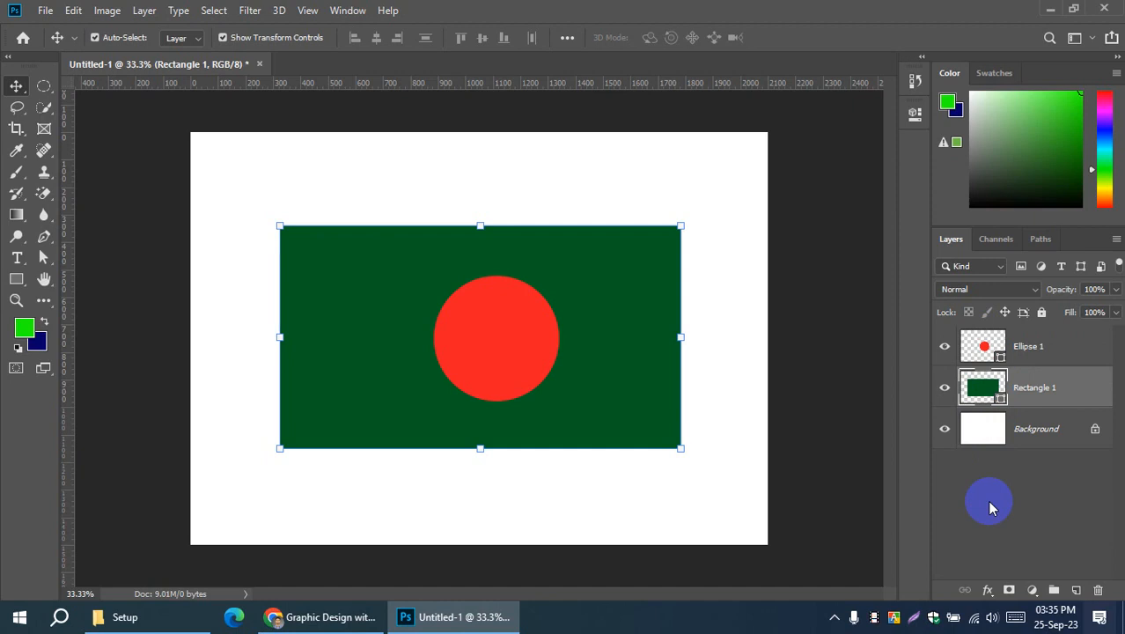
click(145, 314)
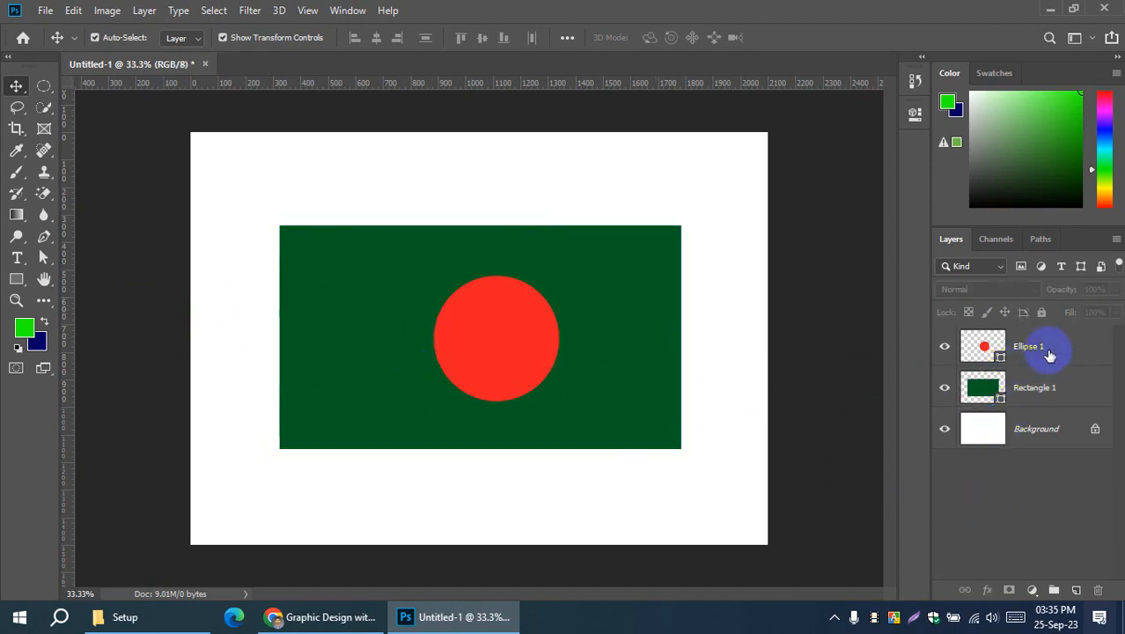
Step: Select the Ellipse 1 and Rectangle 1 layers one after the other to identify their shapes, and deselect
click(1036, 350)
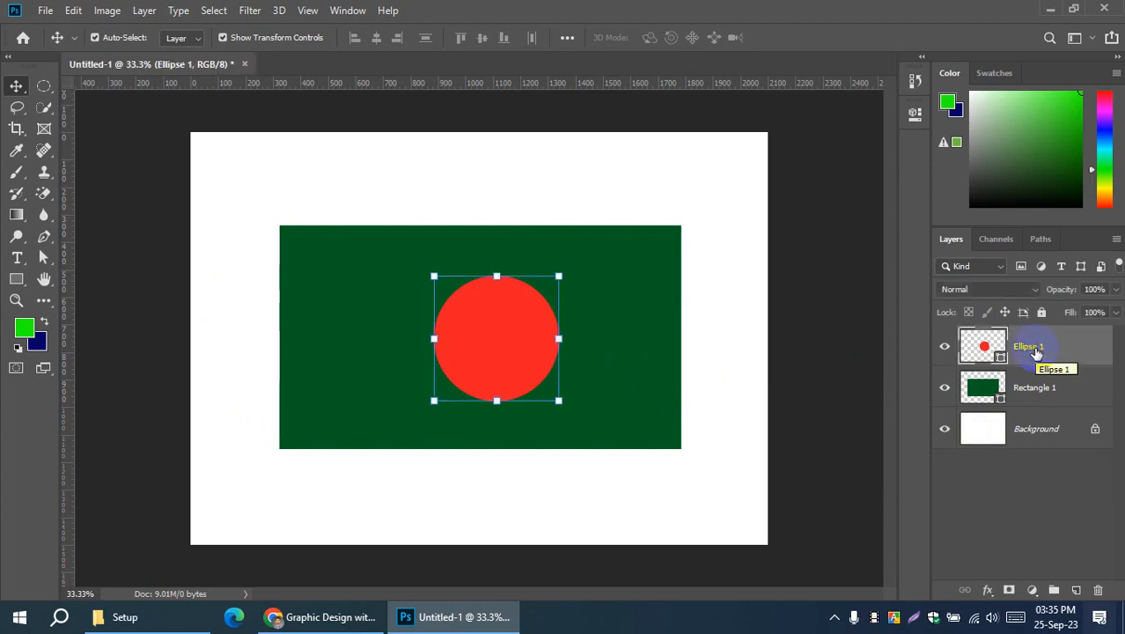
click(1034, 401)
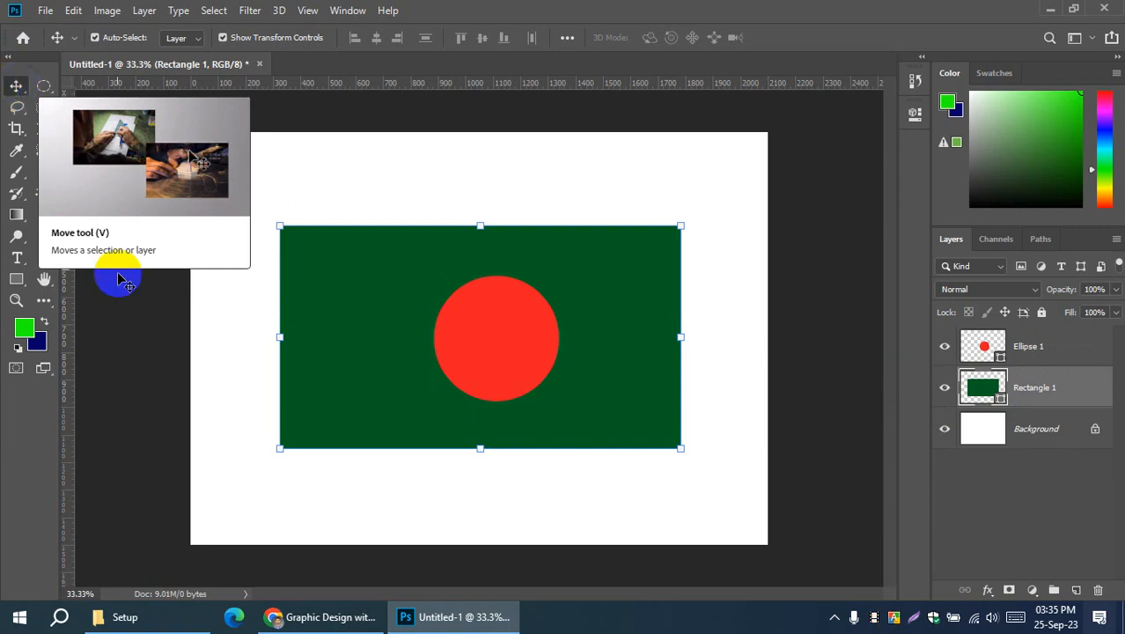
click(152, 345)
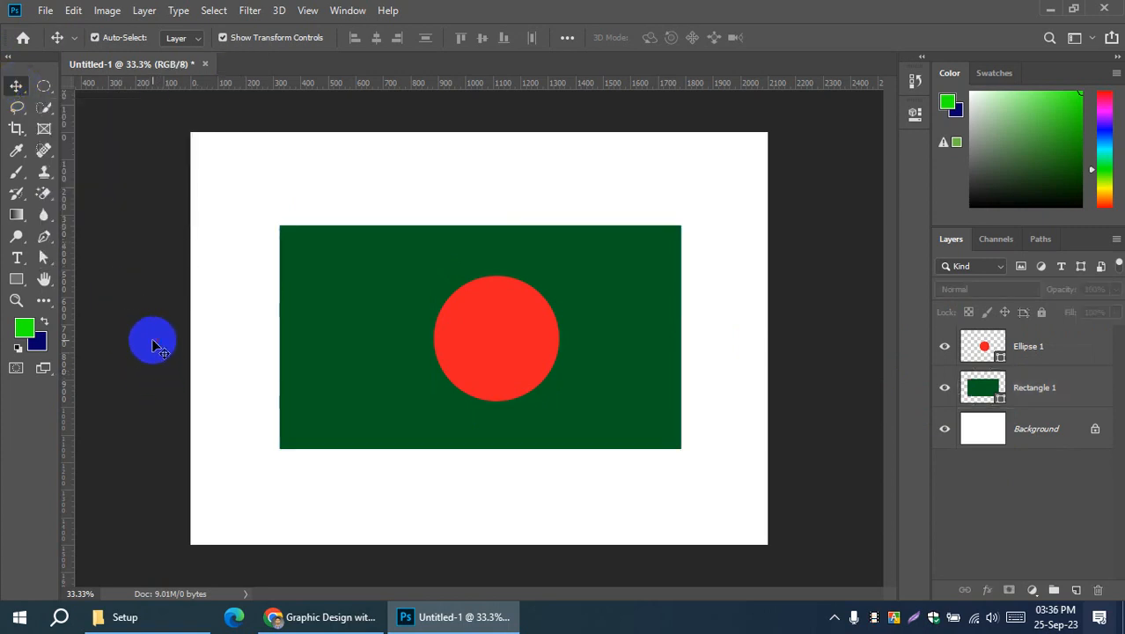
Step: Select the green rectangle and red circle together and move the flag to the upper part of the canvas
drag(252, 208, 535, 397)
drag(489, 342, 486, 256)
click(437, 452)
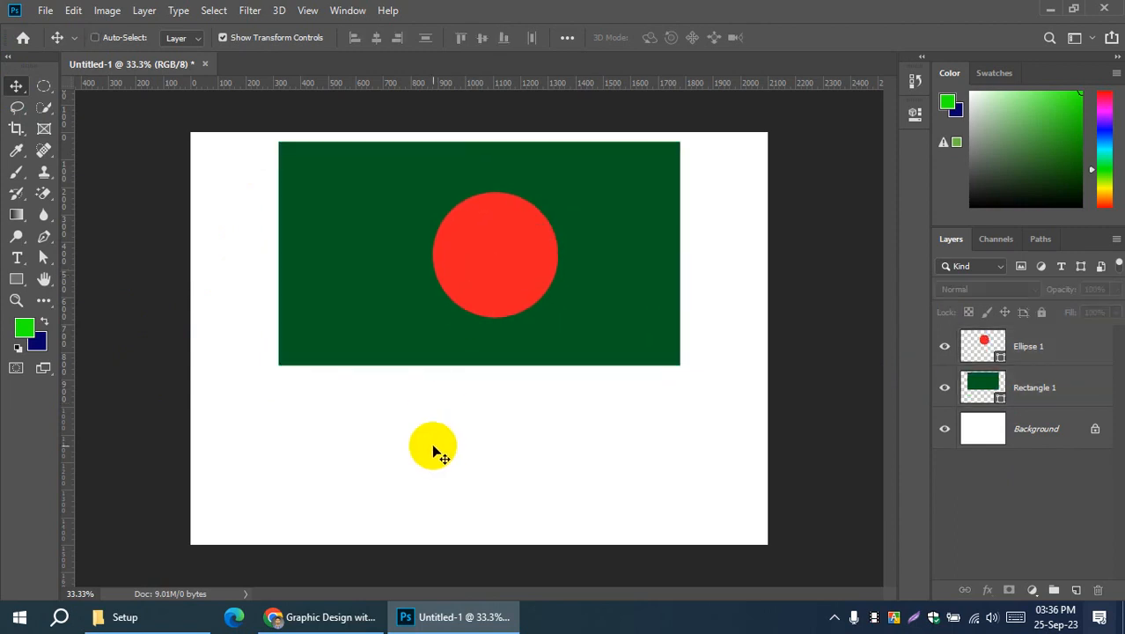
key(ctrl+z)
drag(242, 184, 504, 298)
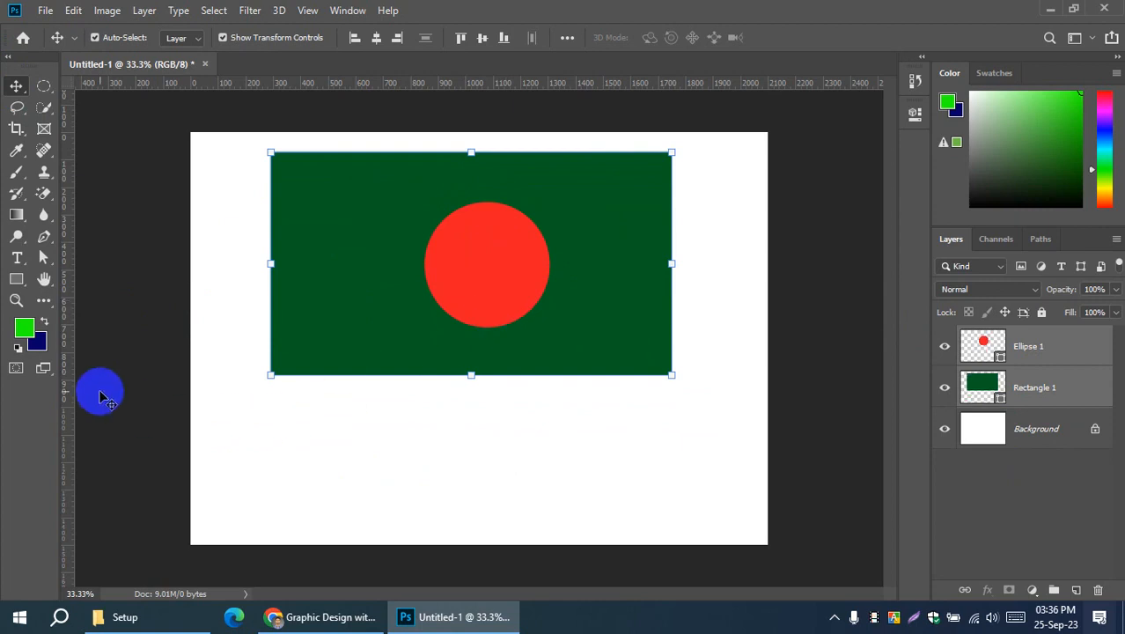
Step: Add the text BANGLADESH below the flag in Poppins Bold at 29.32 pt, and deselect it with the Move tool
click(25, 258)
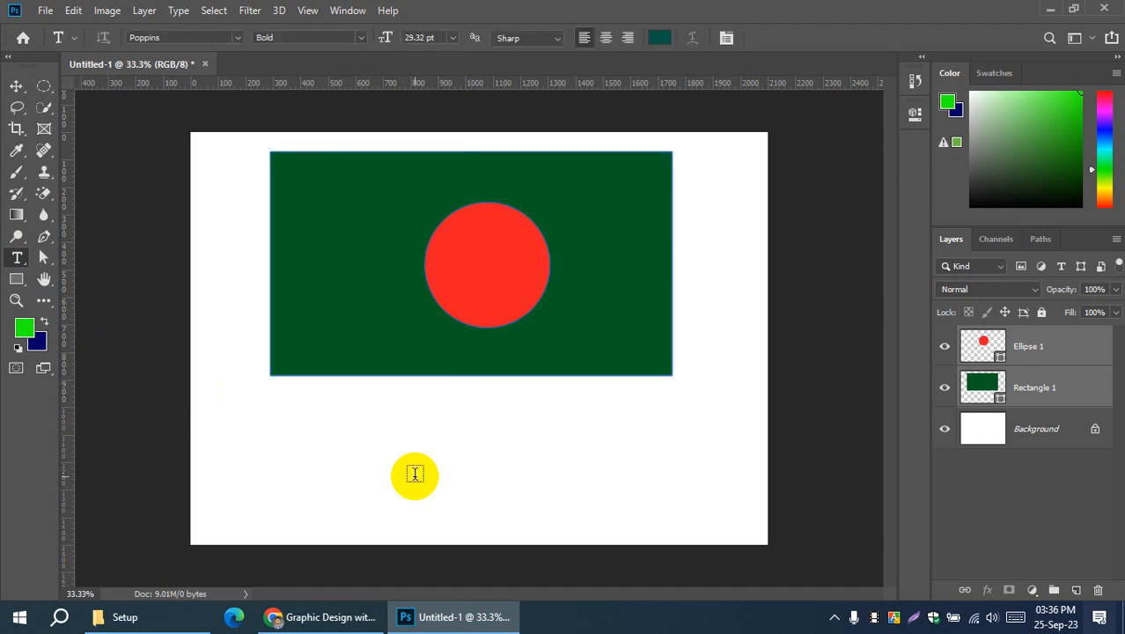
click(555, 474)
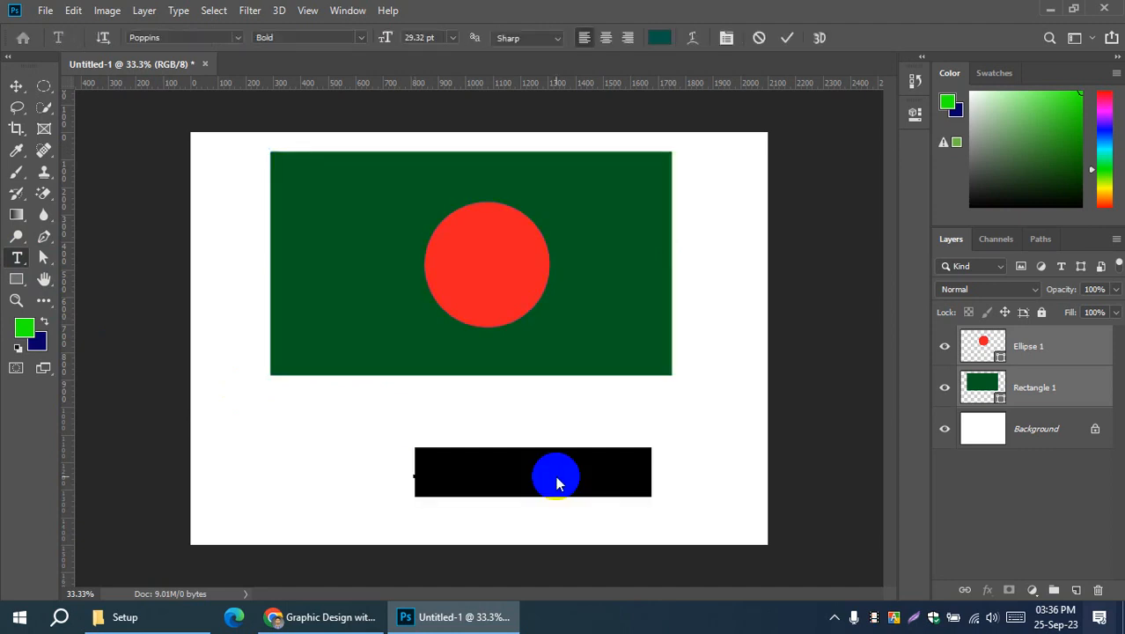
text(BANG)
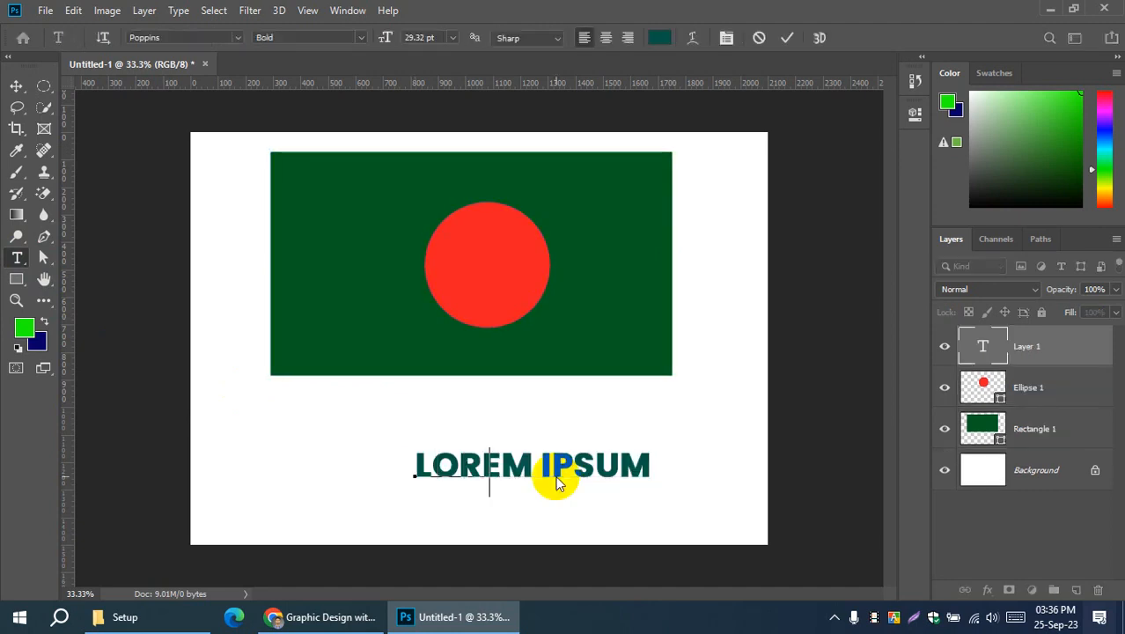
text(LADESH)
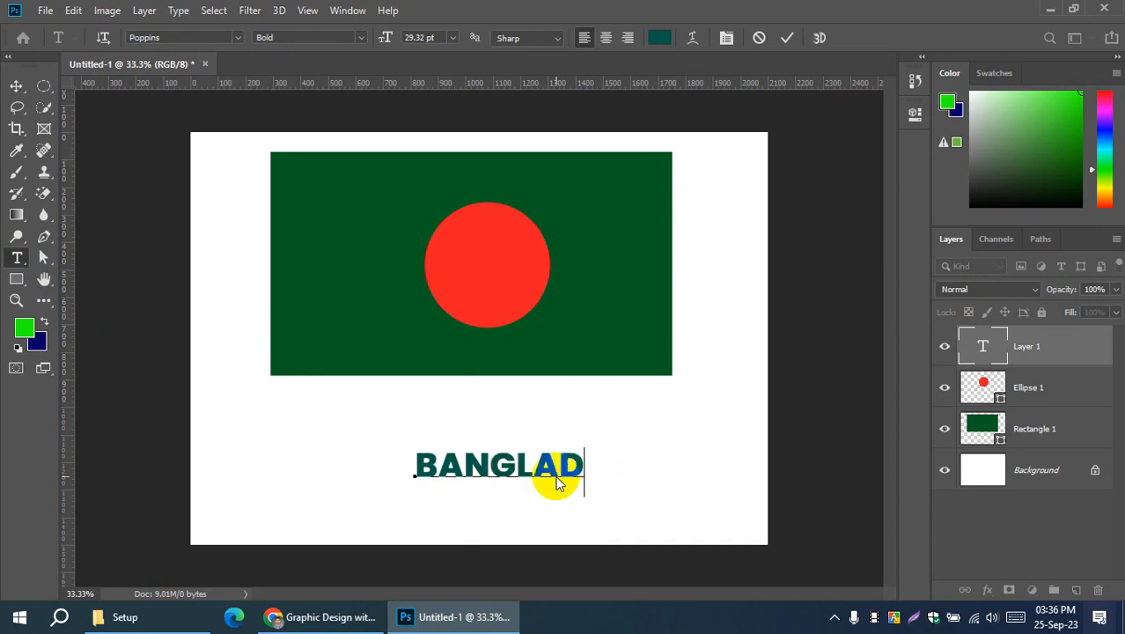
click(15, 85)
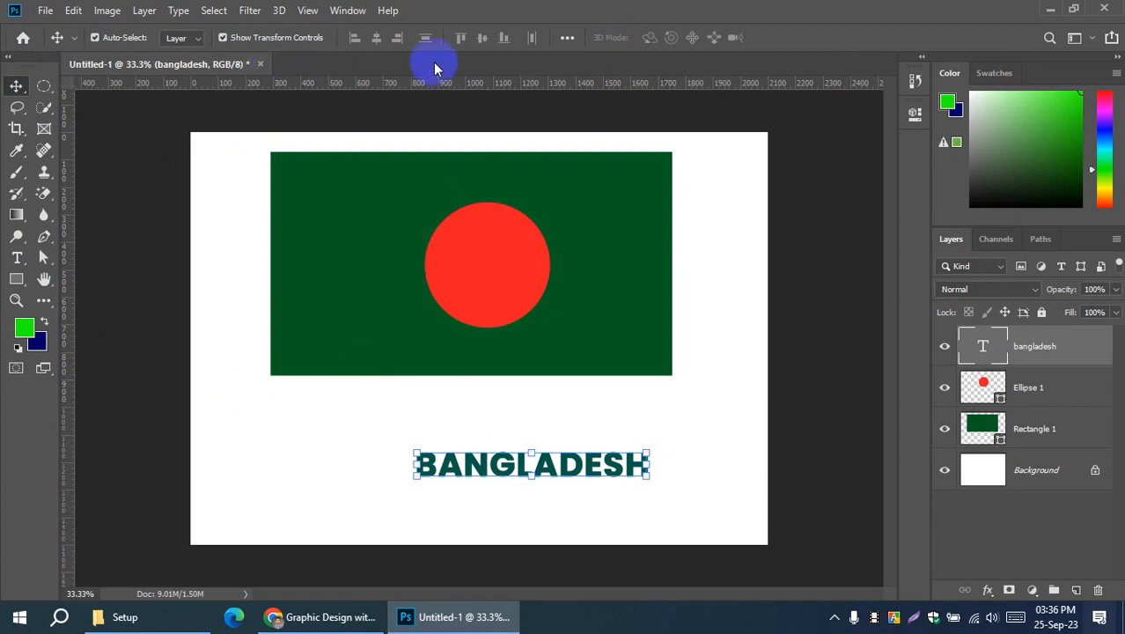
click(165, 347)
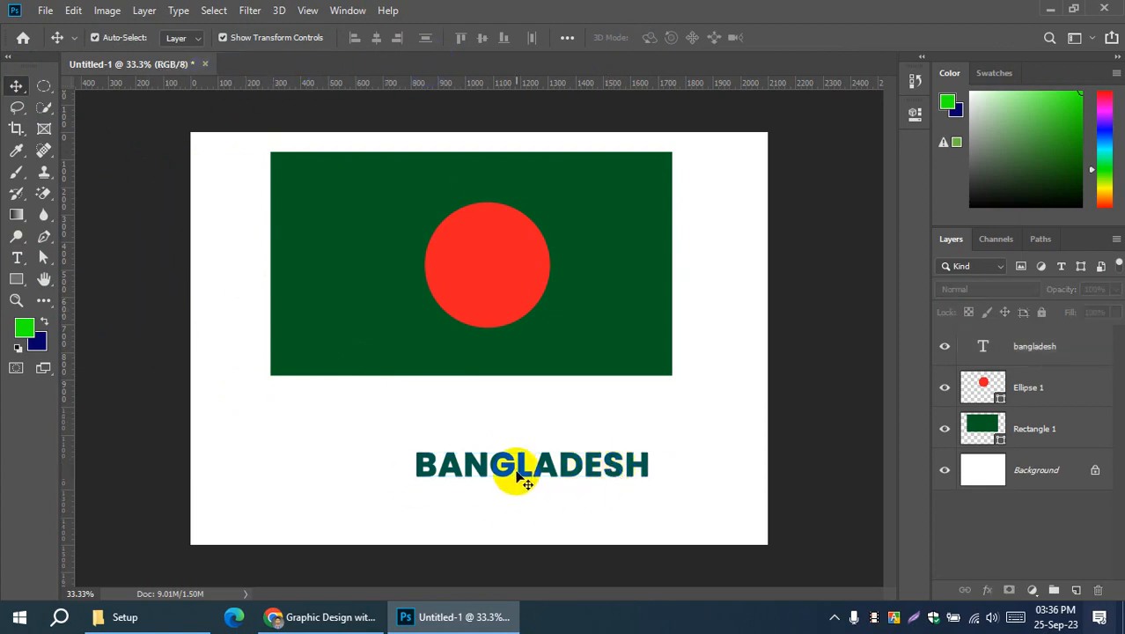
Step: Align the BANGLADESH text to the canvas's horizontal centre, and deselect it
click(585, 473)
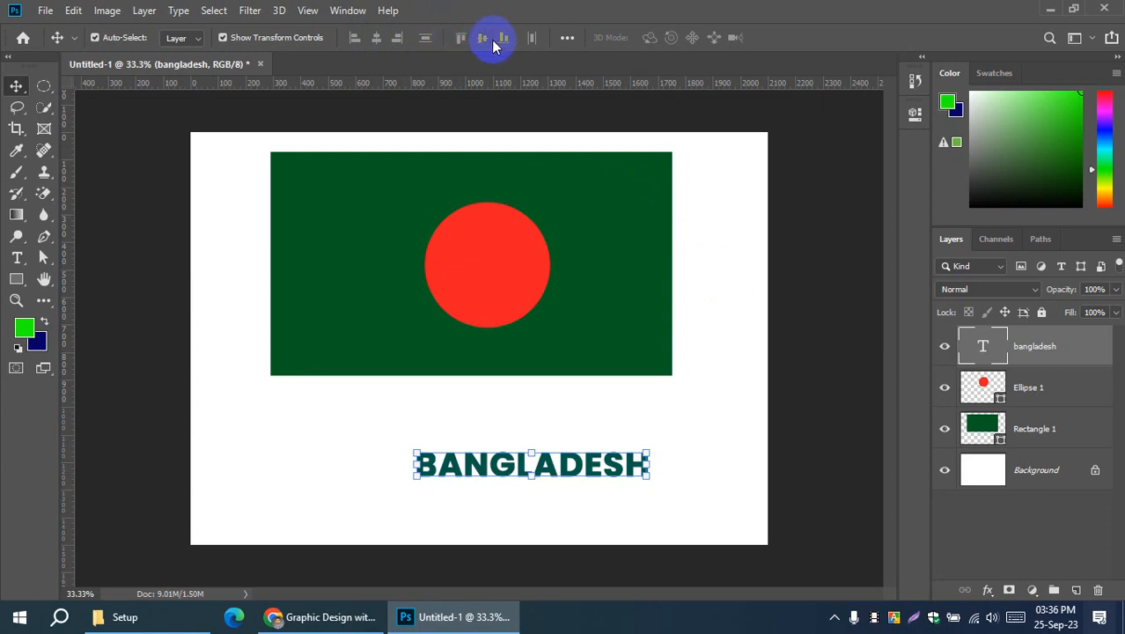
click(566, 42)
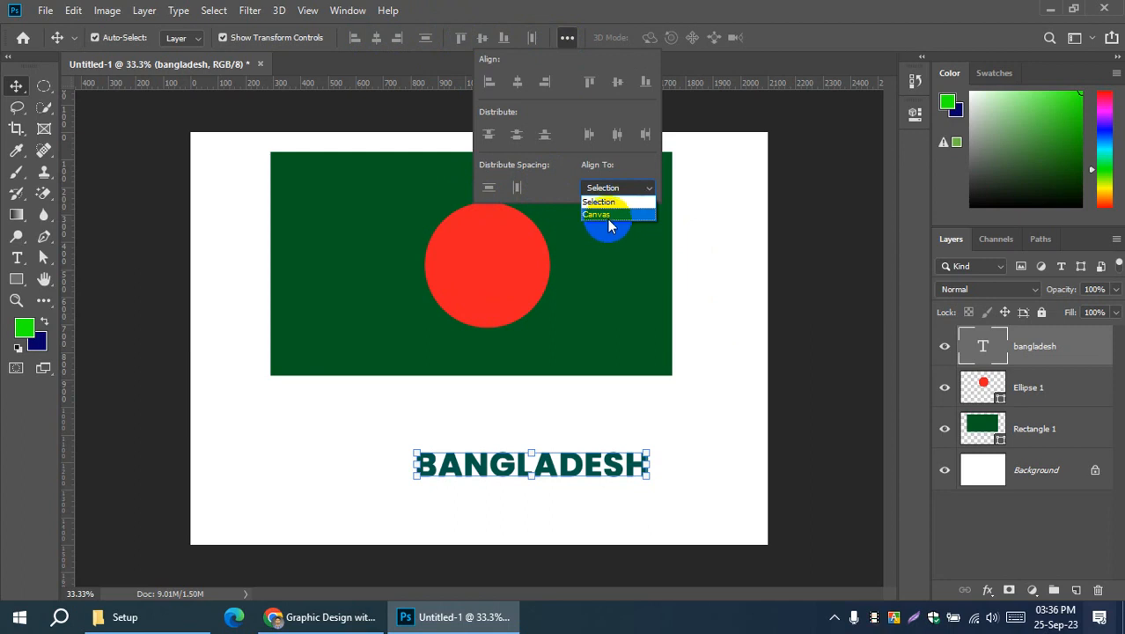
click(605, 216)
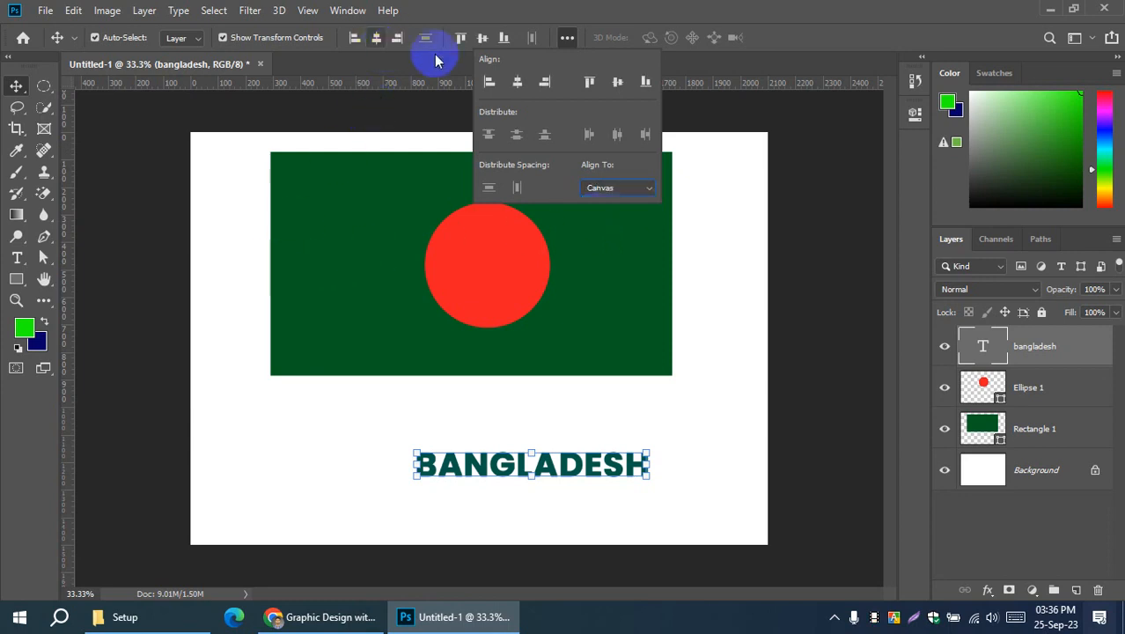
click(518, 84)
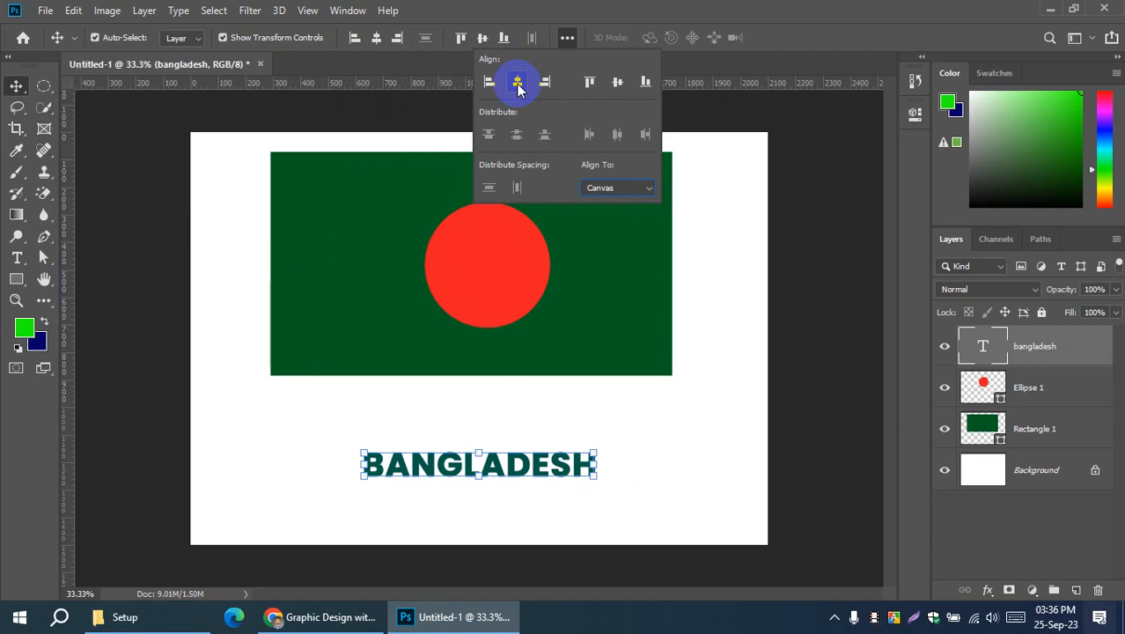
click(677, 432)
Step: Move the red circle off the green rectangle to the canvas's lower right corner, and deselect it
drag(500, 281, 707, 468)
click(695, 301)
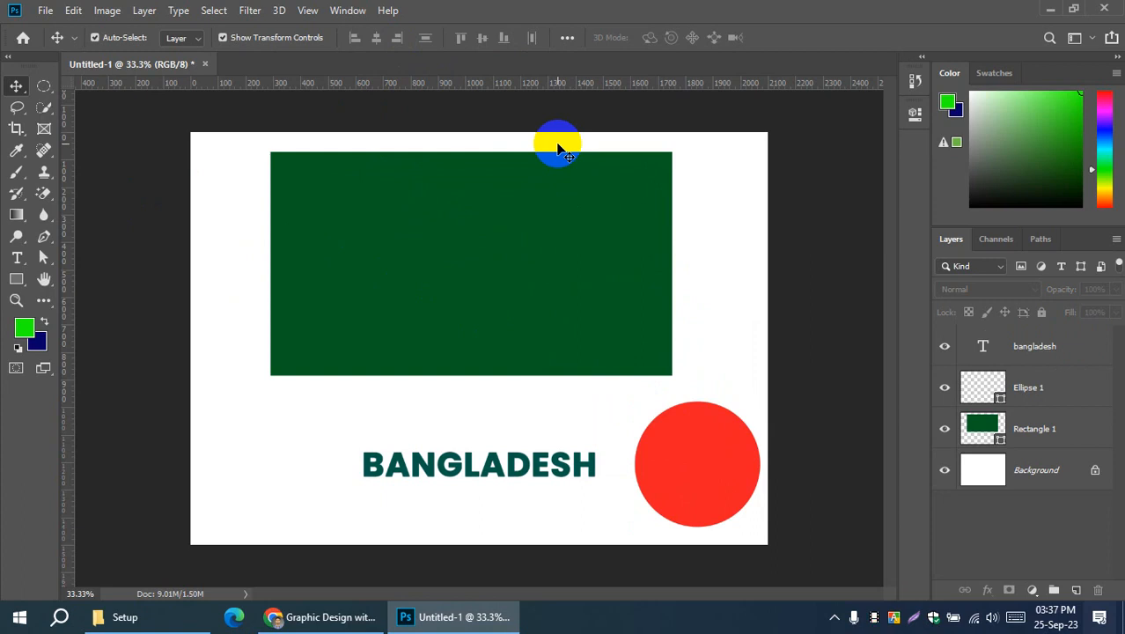
Step: Select the green rectangle and red circle, set Align To to Selection, and align their vertical and horizontal centres
click(529, 254)
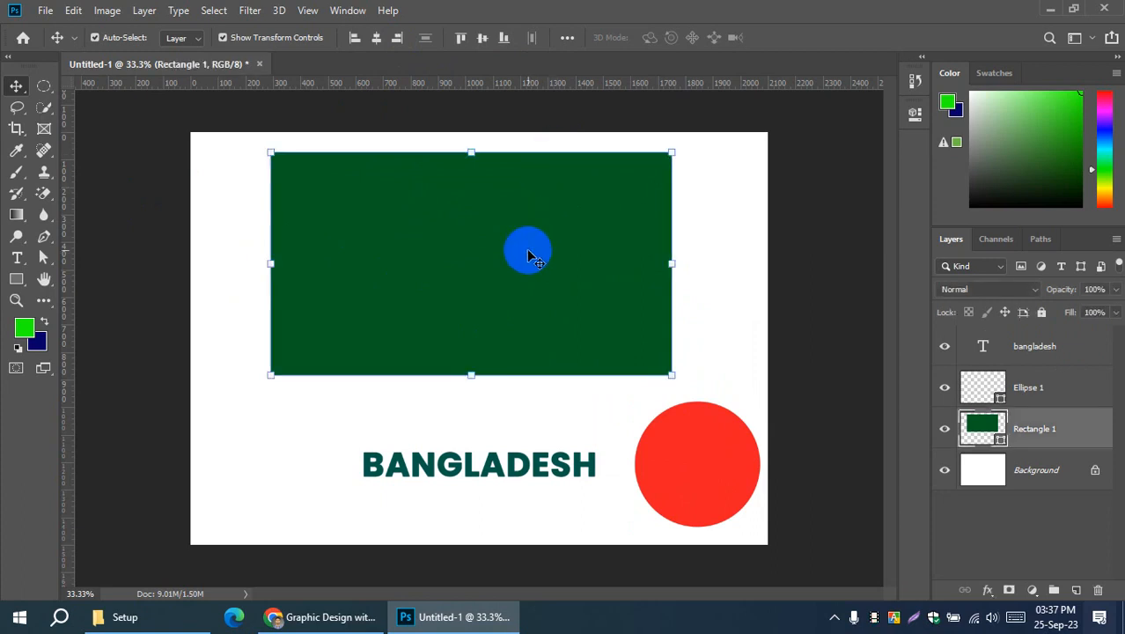
shift+click(711, 460)
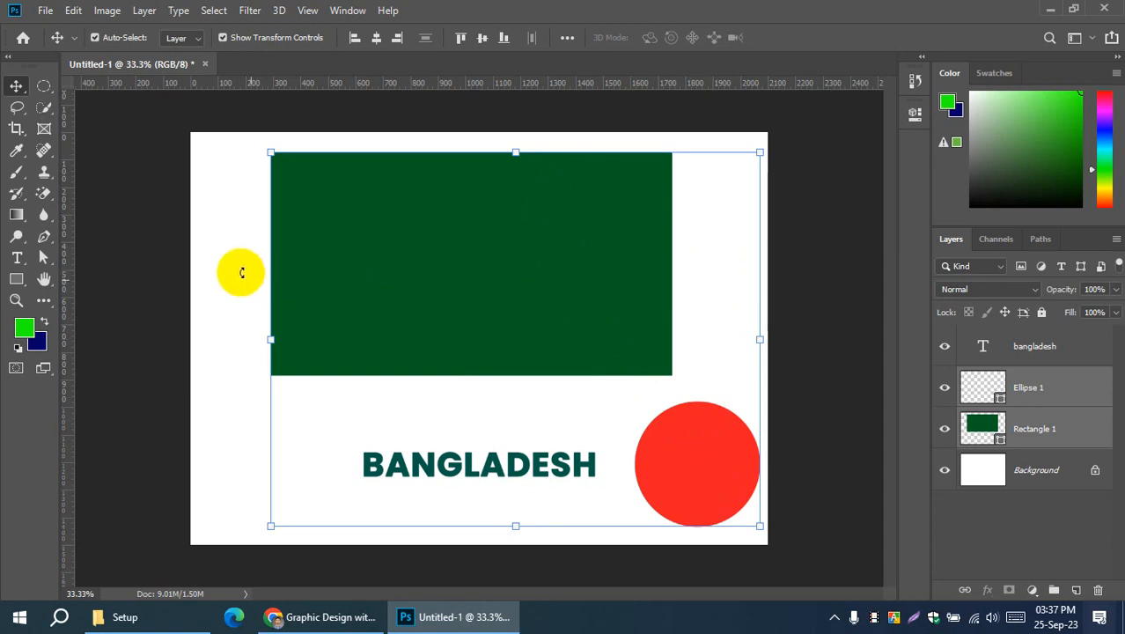
click(567, 37)
click(602, 188)
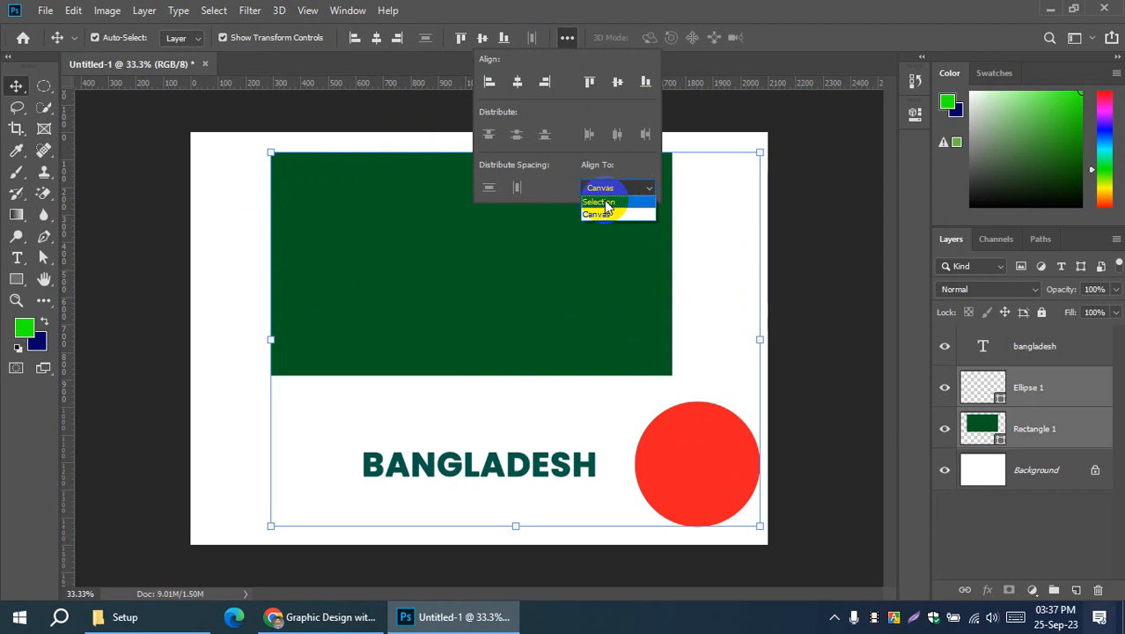
click(602, 203)
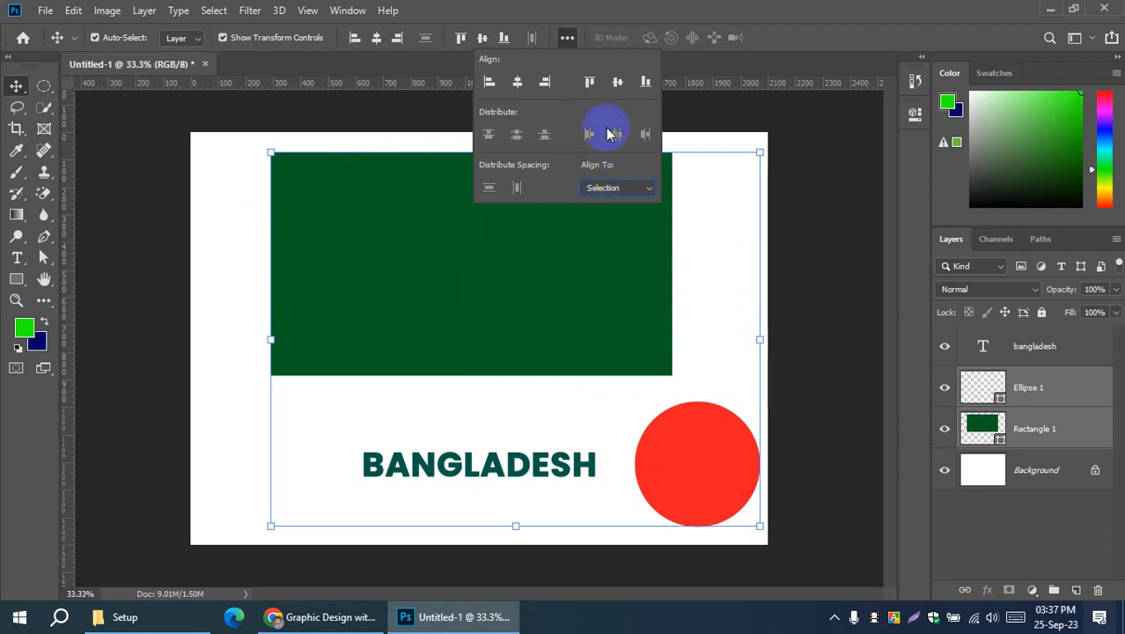
click(617, 82)
click(518, 82)
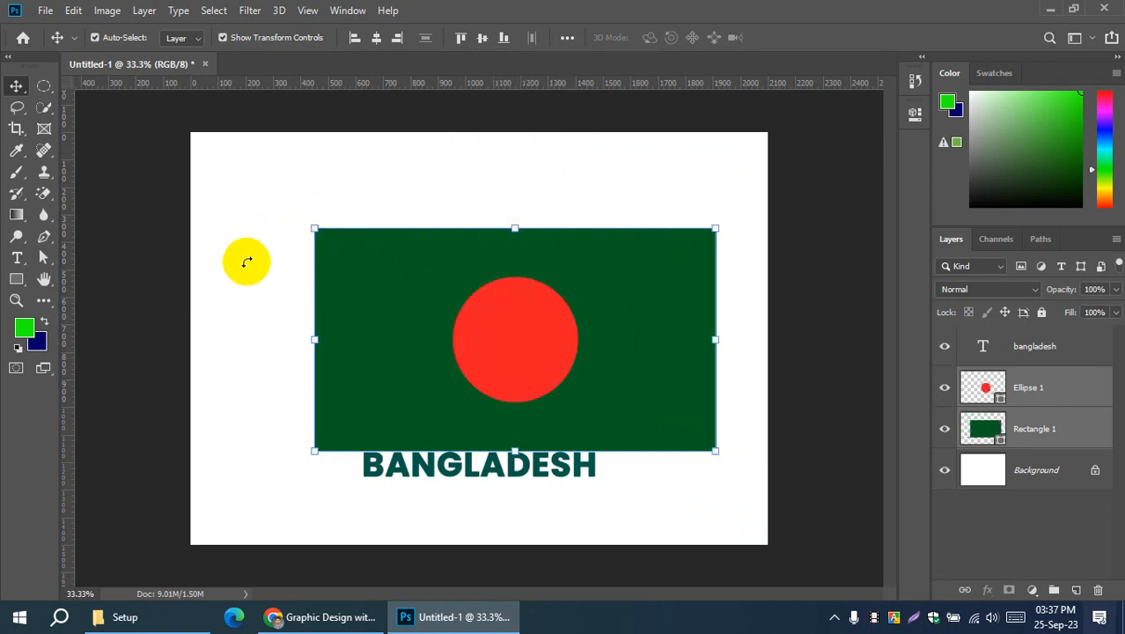
Step: Cancel the free transform of the two shapes and undo their centre alignment
key(ctrl+t)
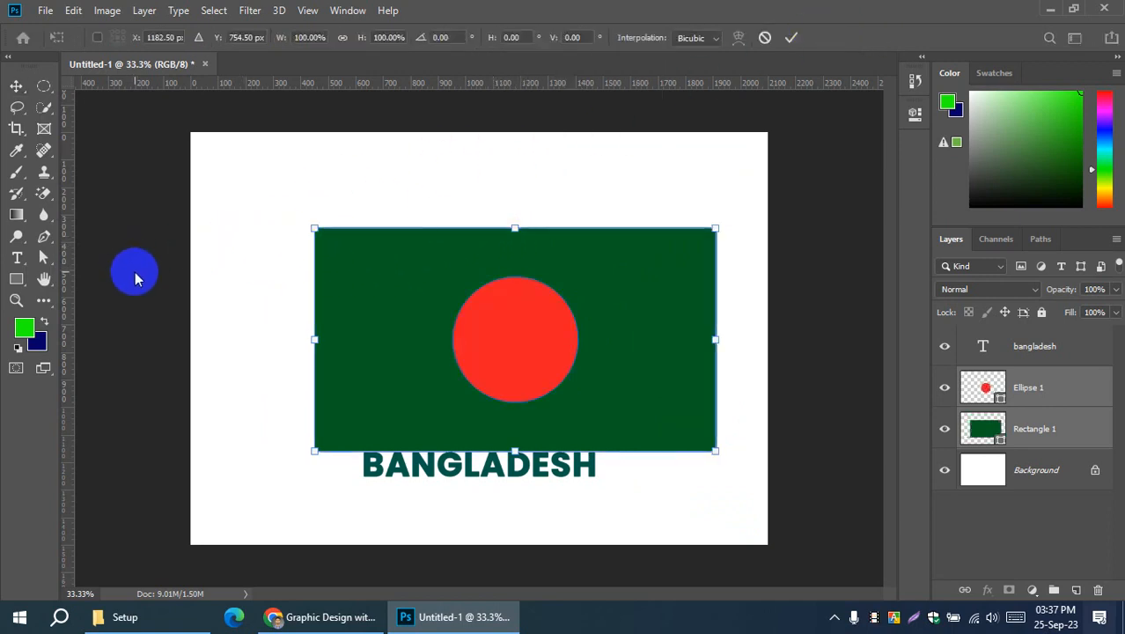
click(764, 37)
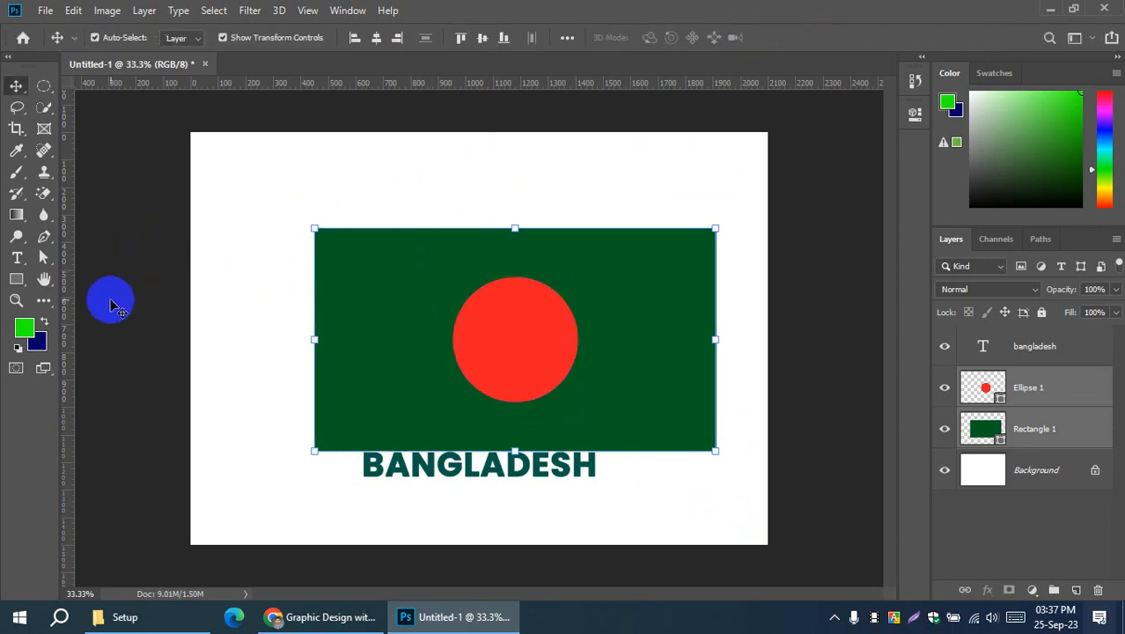
key(ctrl+z)
key(ctrl+z)
key(ctrl+z)
key(ctrl+z)
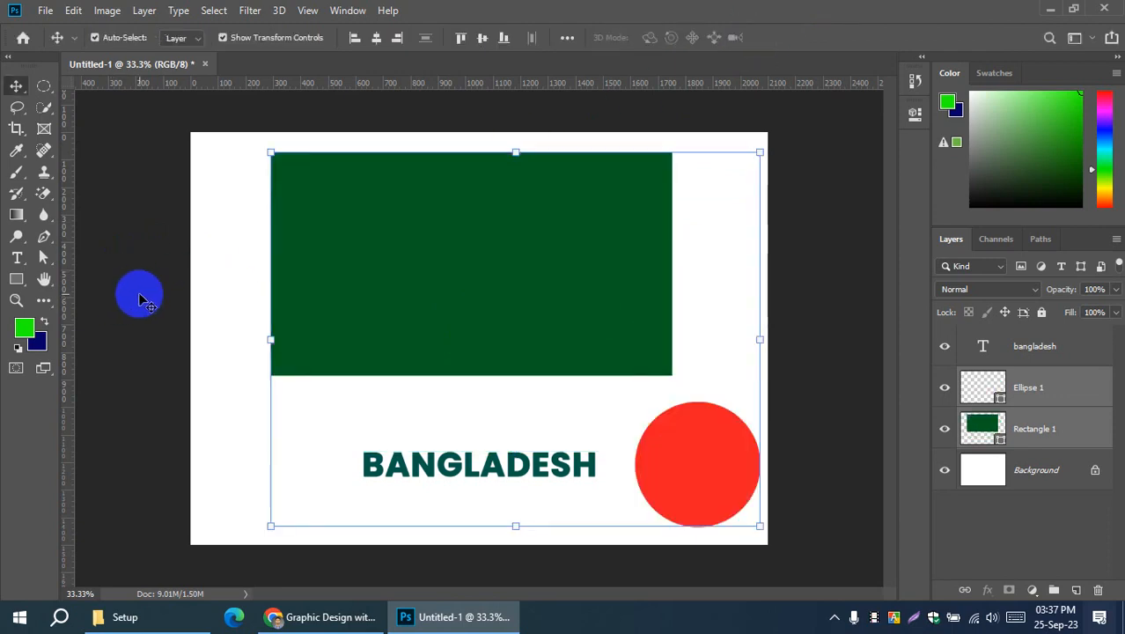
Step: Move the green rectangle to the canvas's upper left corner and the red circle slightly down in the lower right corner
drag(407, 247, 310, 223)
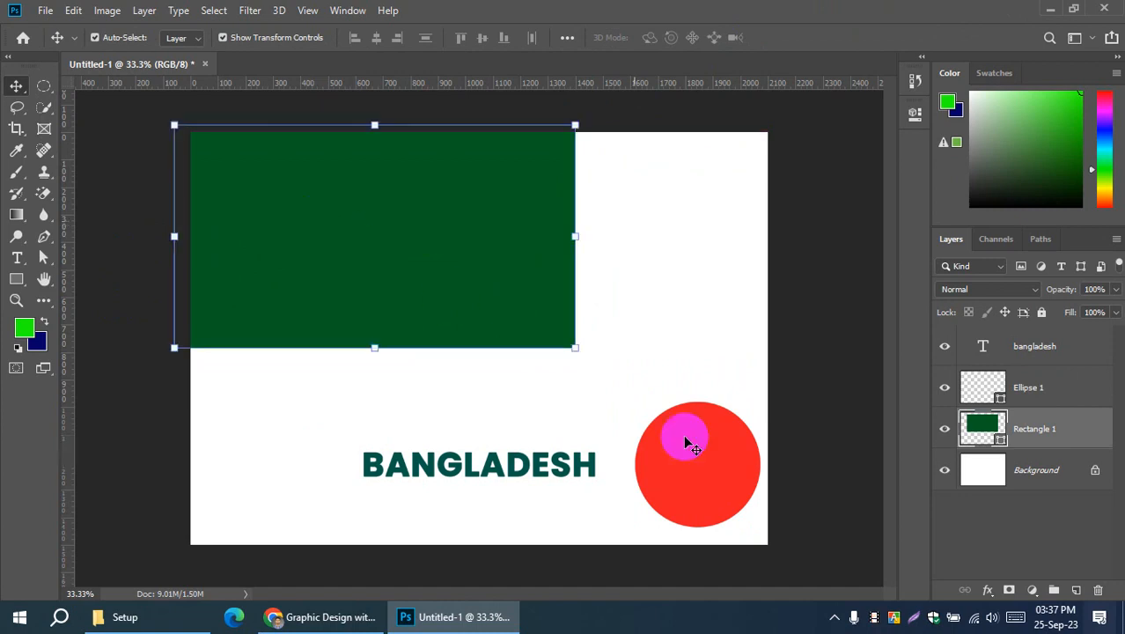
click(707, 475)
drag(429, 244, 445, 246)
click(673, 465)
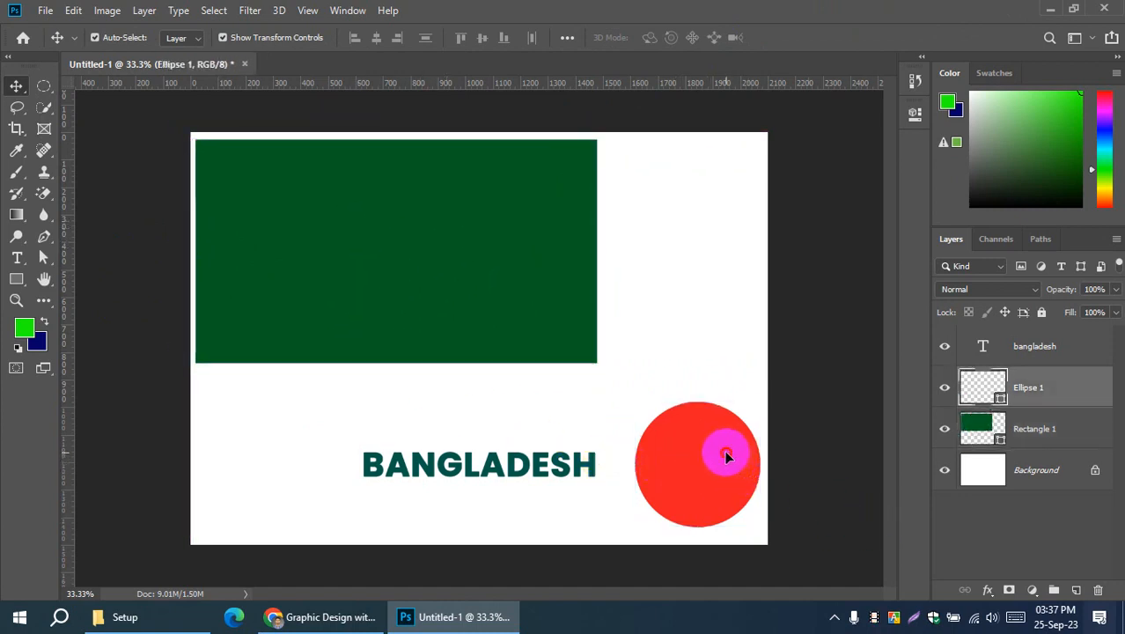
drag(724, 455, 725, 473)
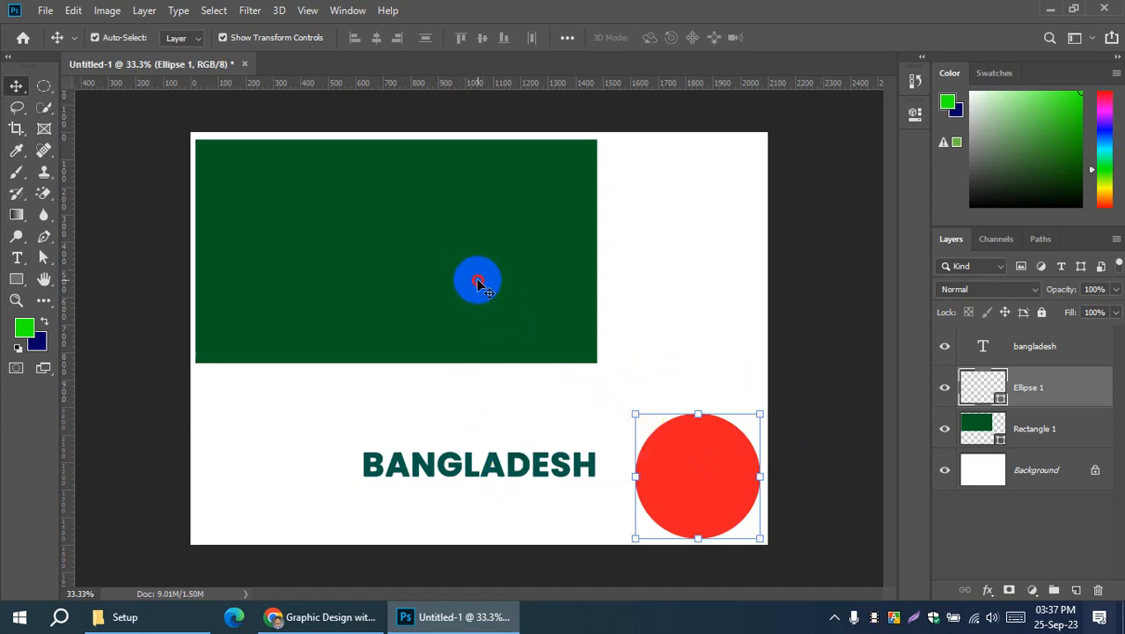
Step: Select both separated shapes, centre them on each other vertically and horizontally with Align To set to Selection, and deselect them
shift+click(477, 284)
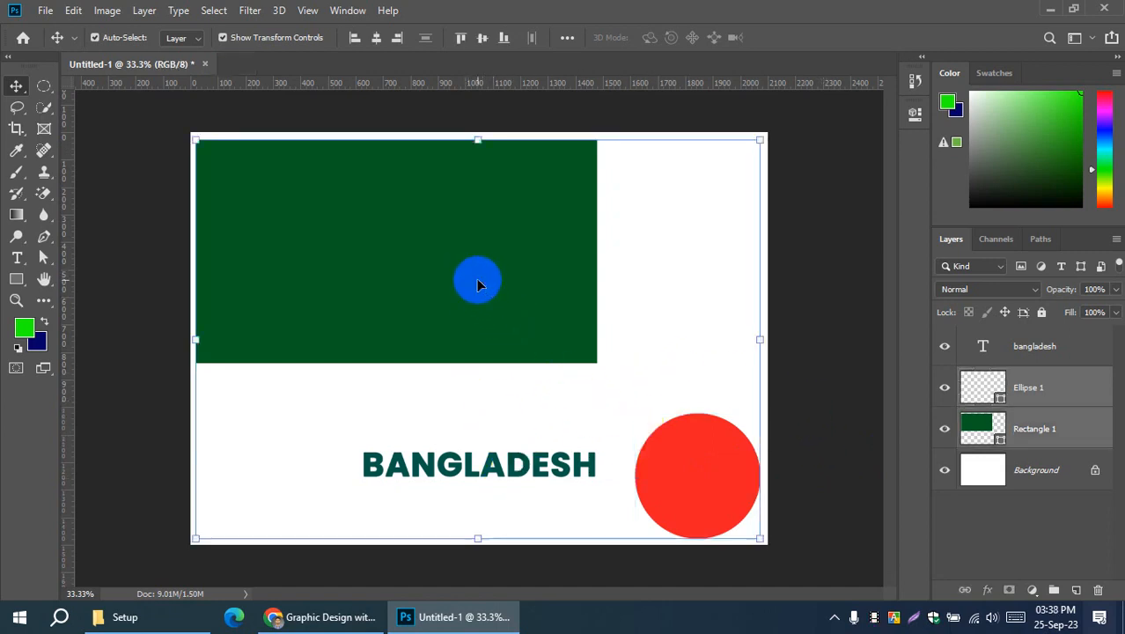
click(566, 37)
click(609, 192)
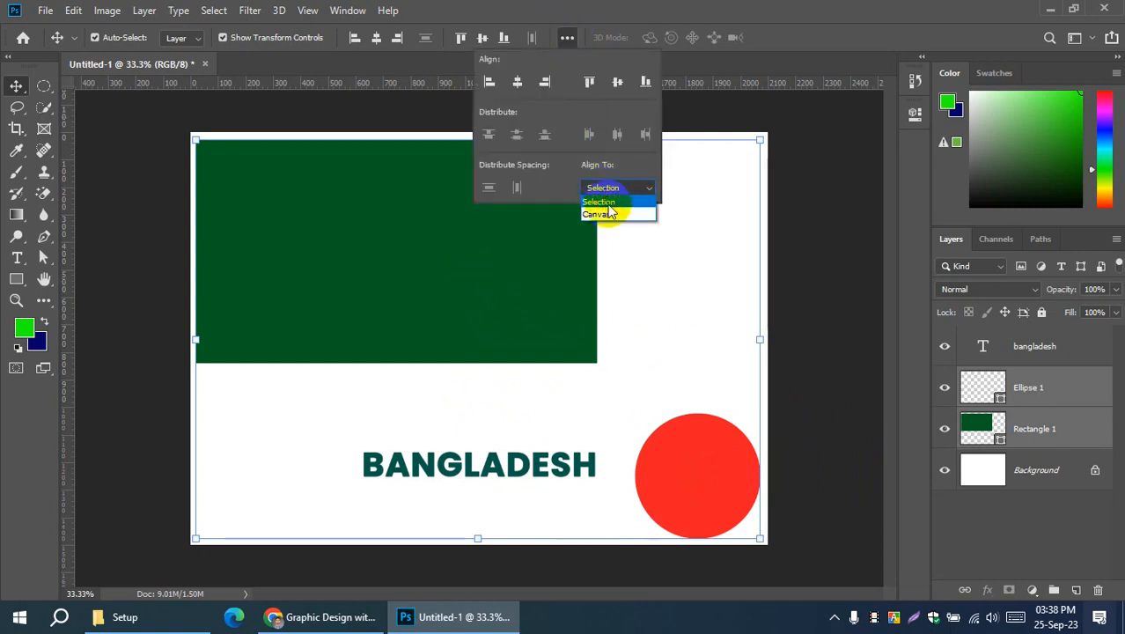
click(610, 202)
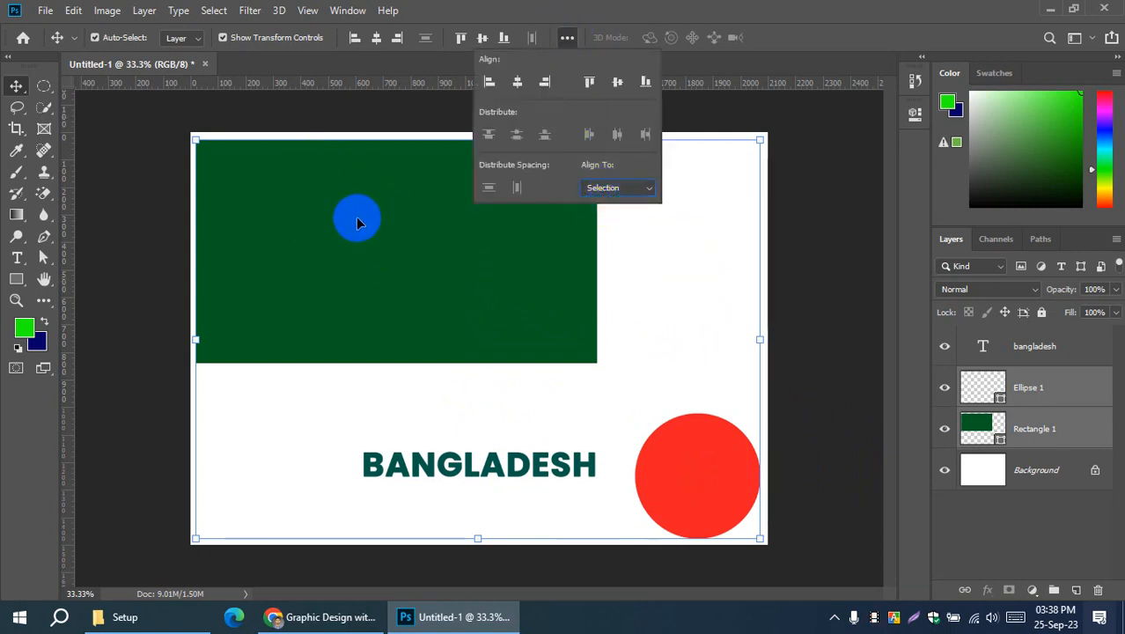
click(602, 86)
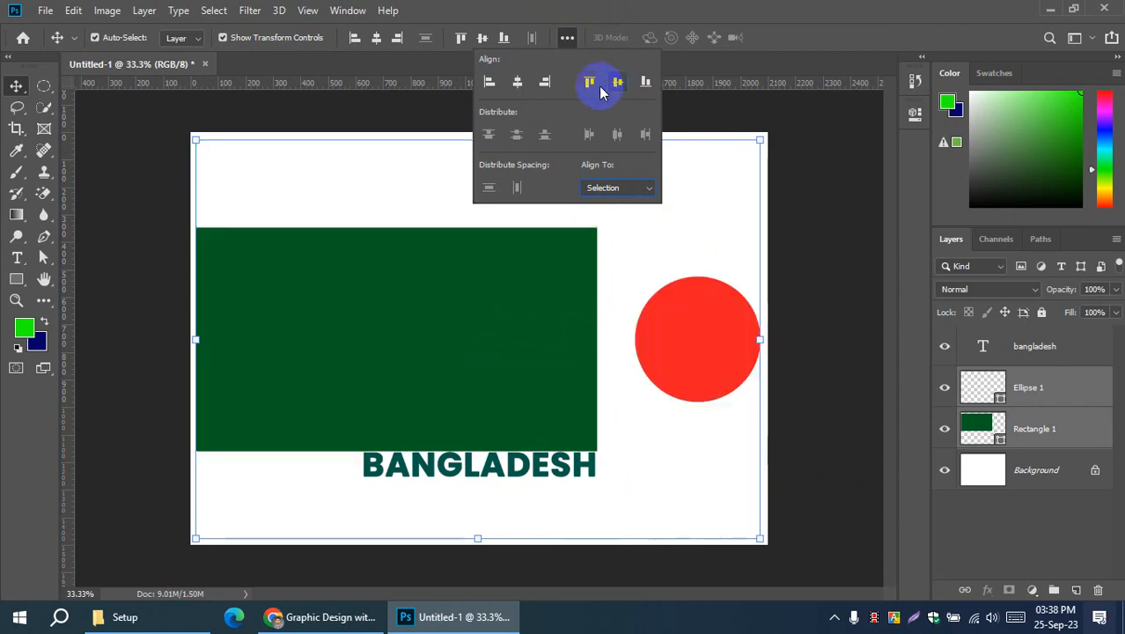
click(517, 82)
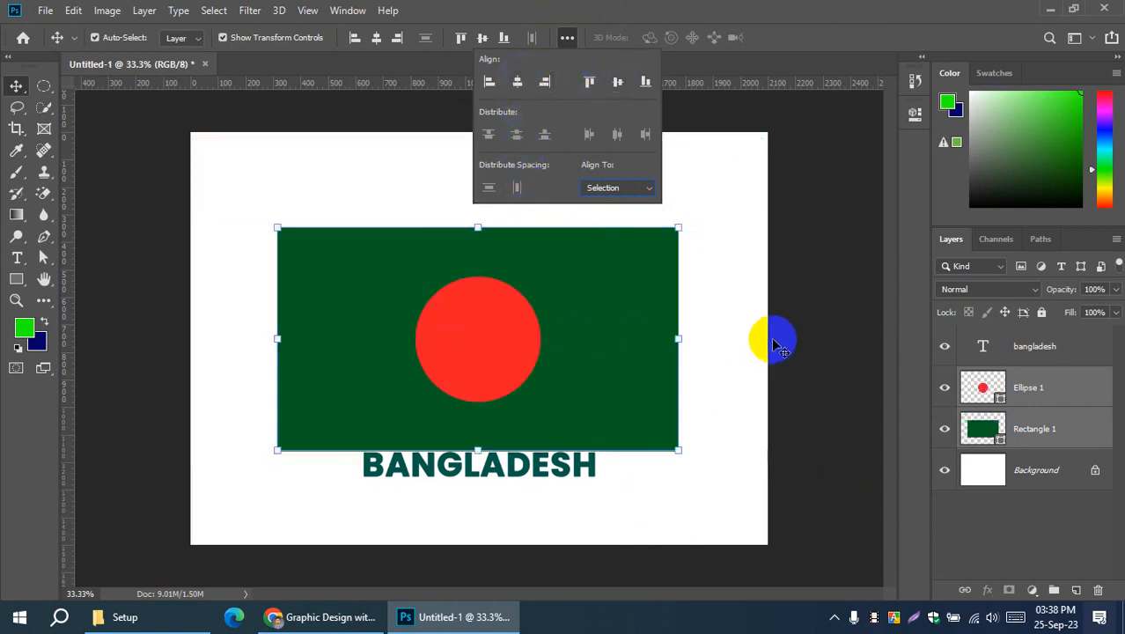
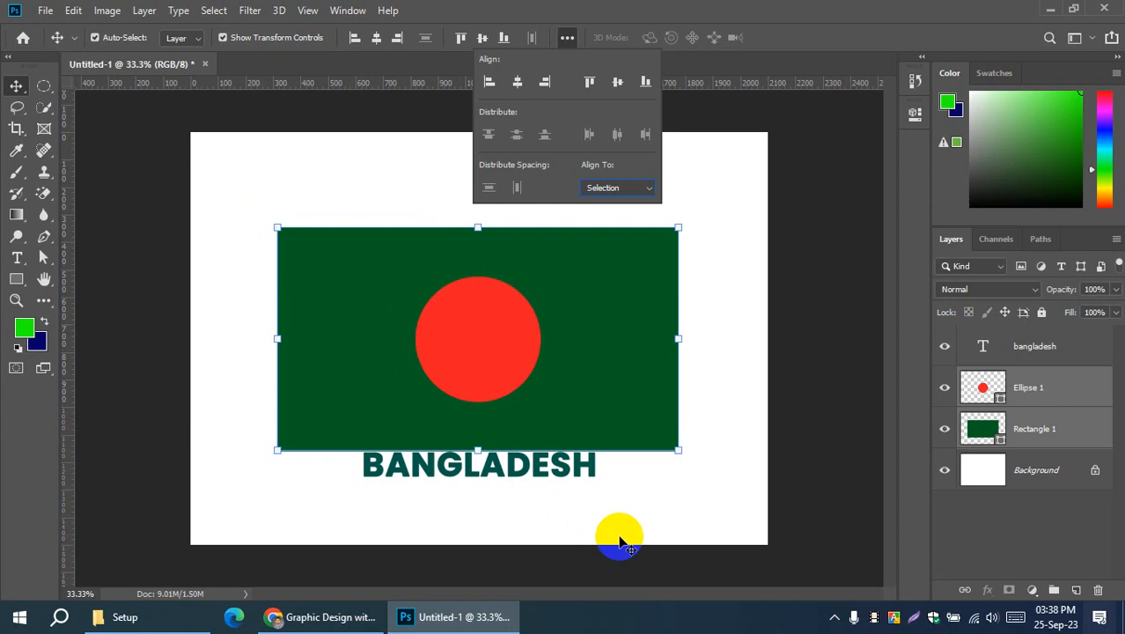
click(208, 465)
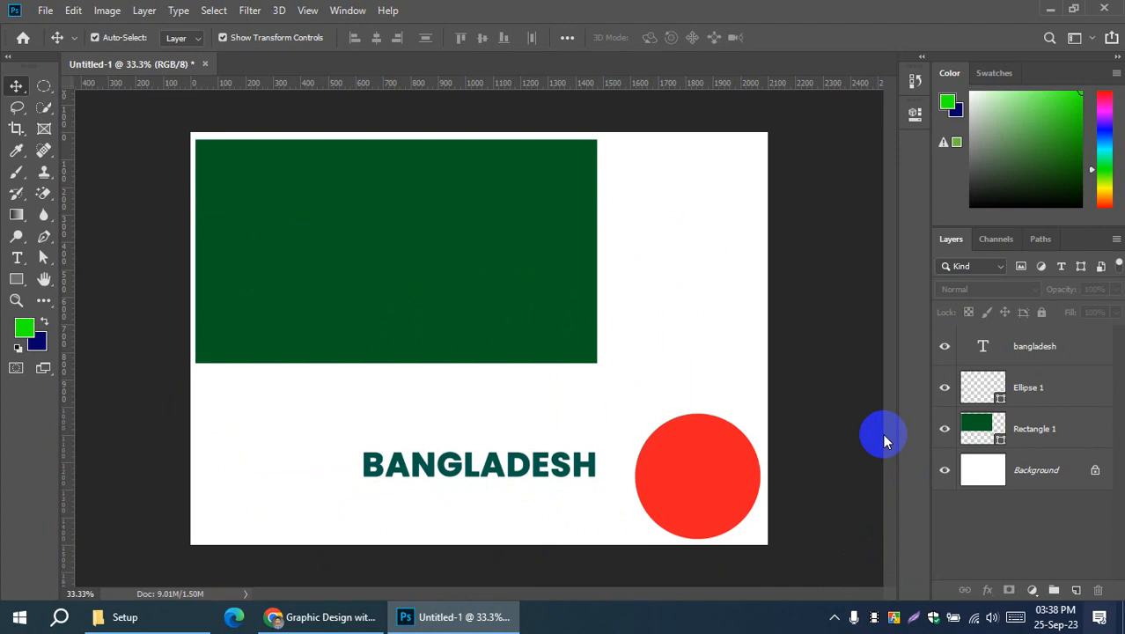
Step: Move the red circle onto the middle of the green rectangle, and align both shapes' vertical centres relative to the selection
drag(720, 473, 414, 254)
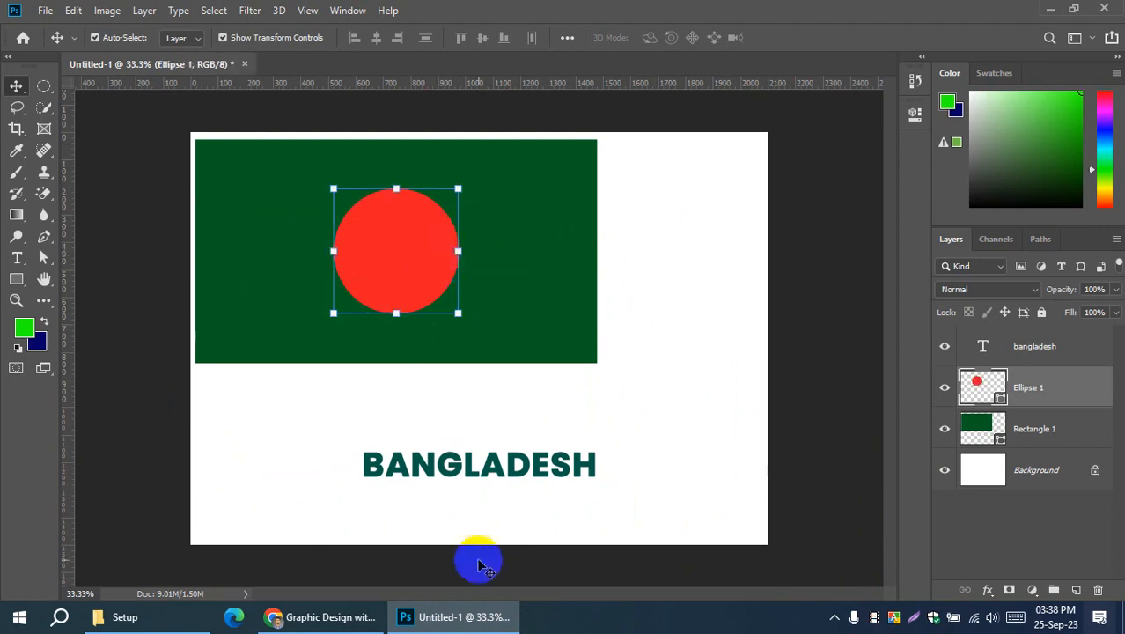
click(791, 527)
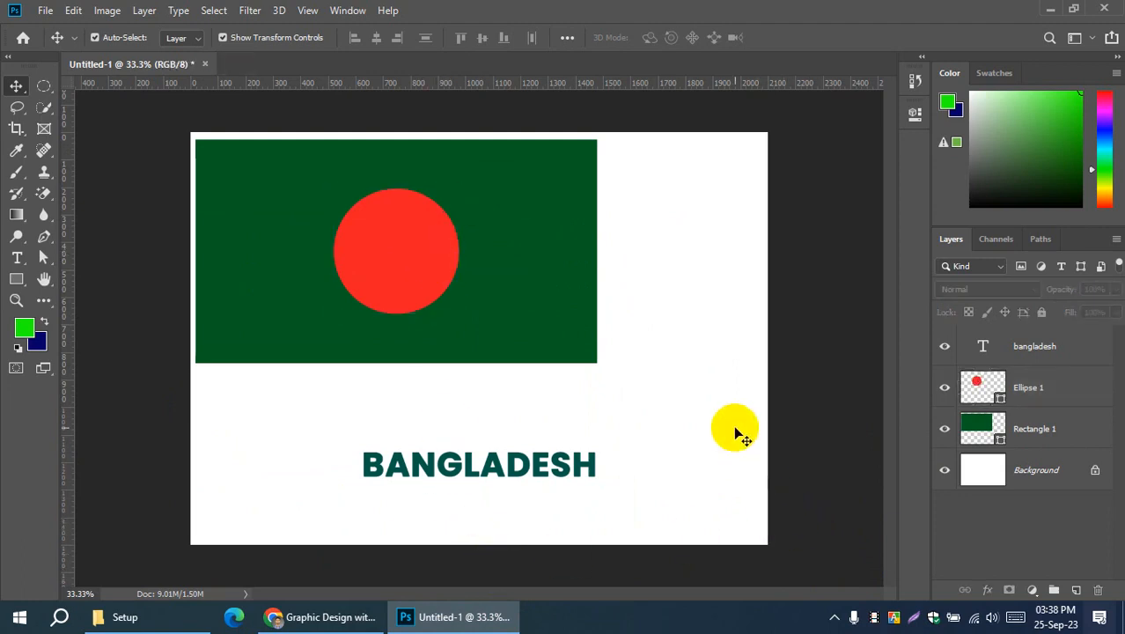
click(388, 251)
shift+click(535, 220)
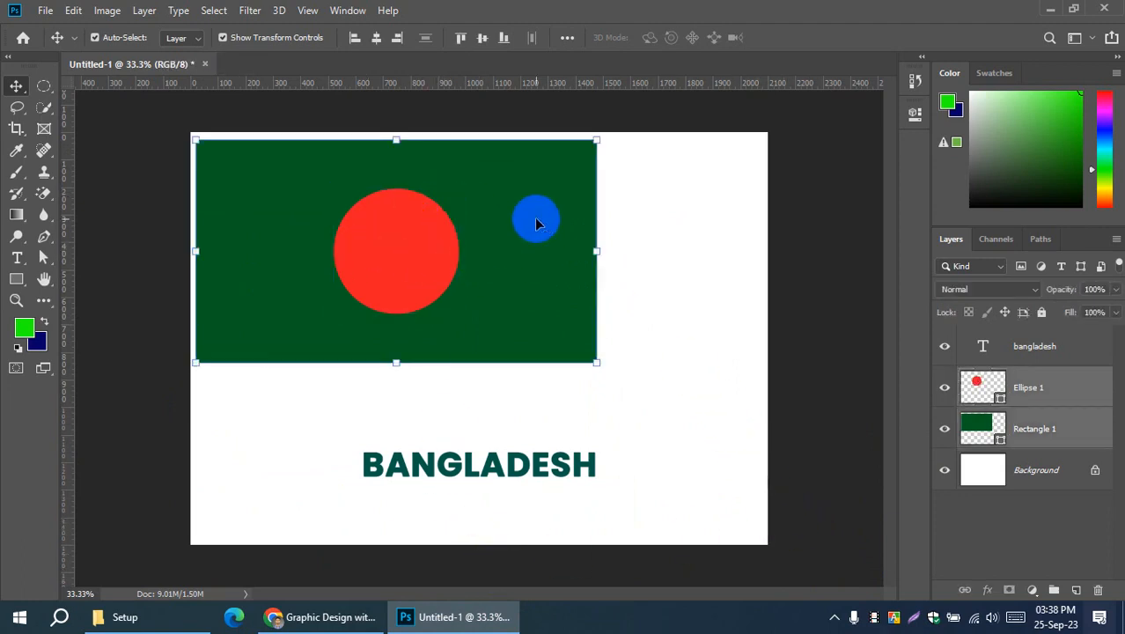
click(567, 37)
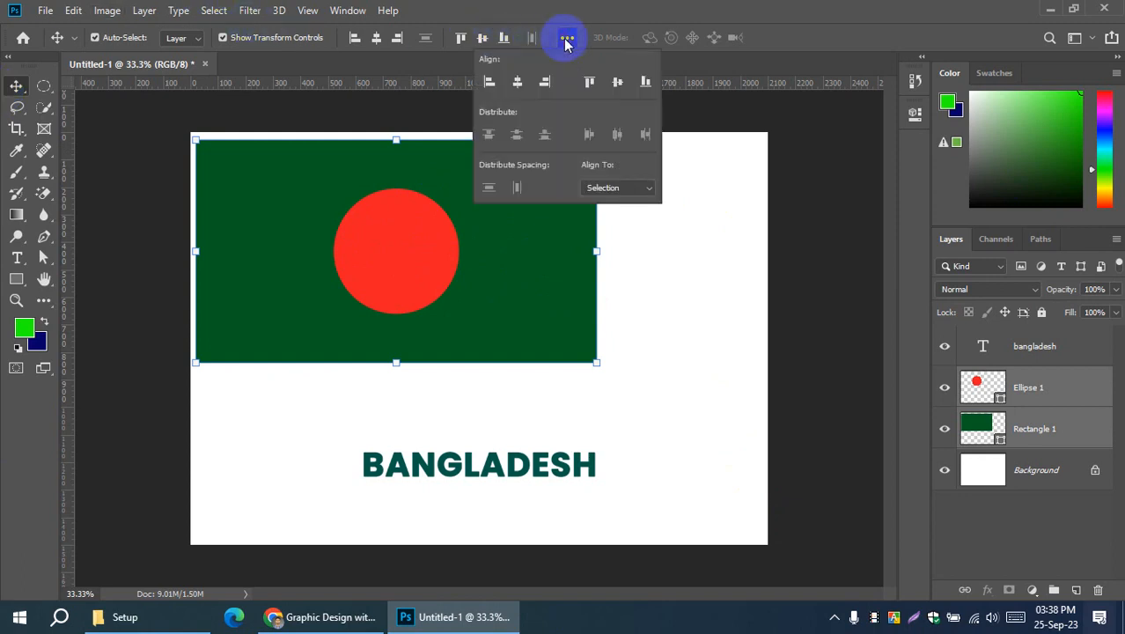
click(607, 188)
click(608, 190)
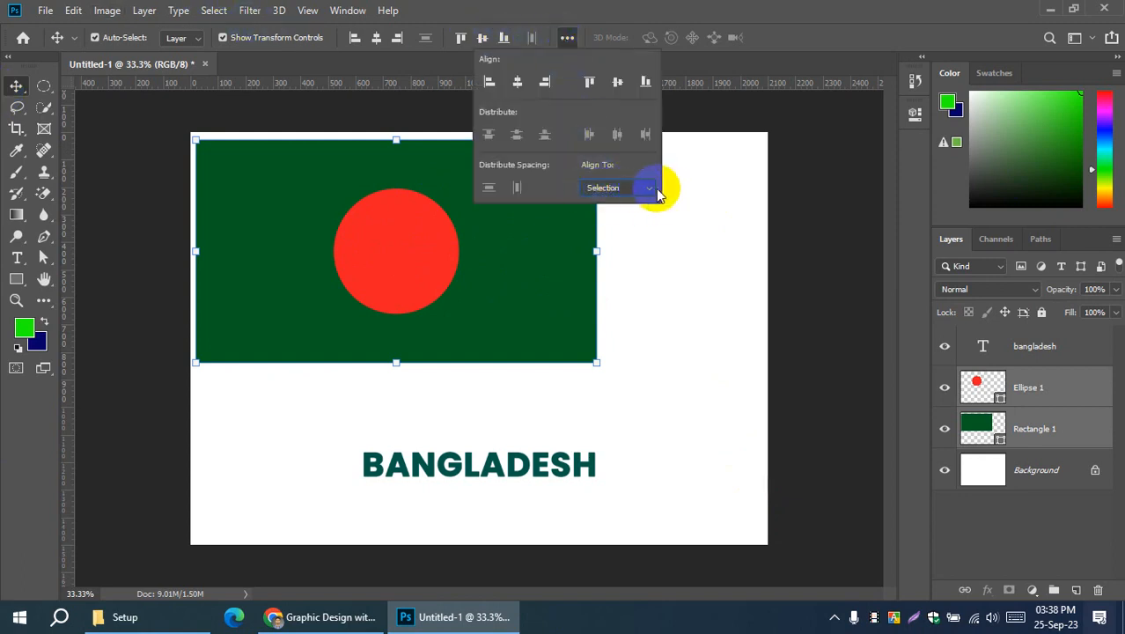
click(617, 83)
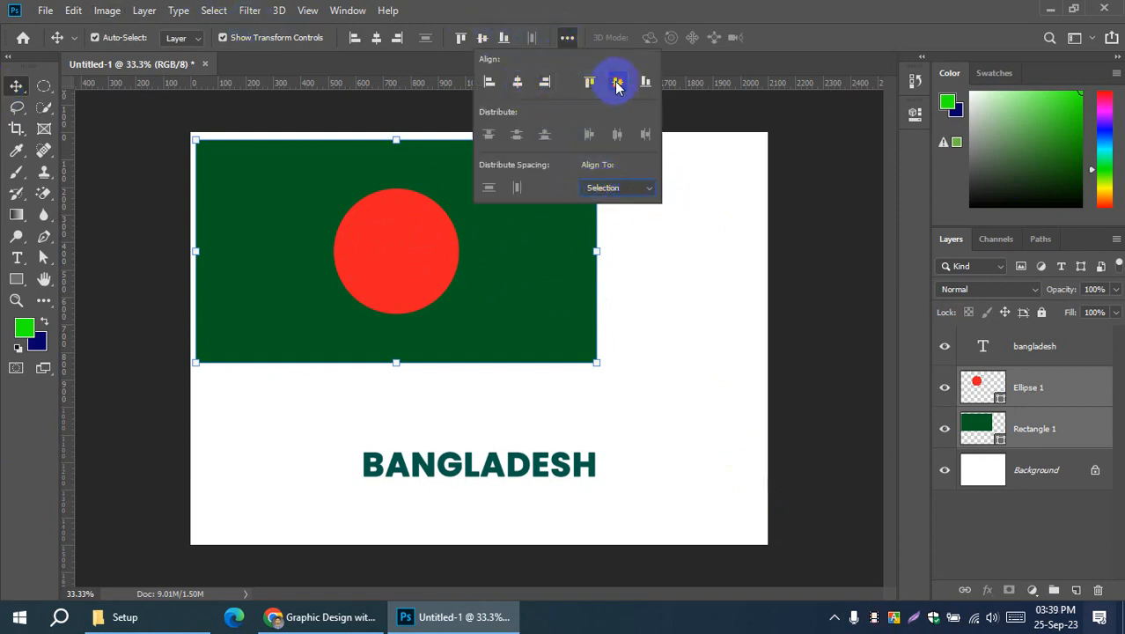
Step: Shift the red circle to the right inside the green rectangle, and align both shapes' horizontal centres relative to the selection
drag(417, 257, 488, 258)
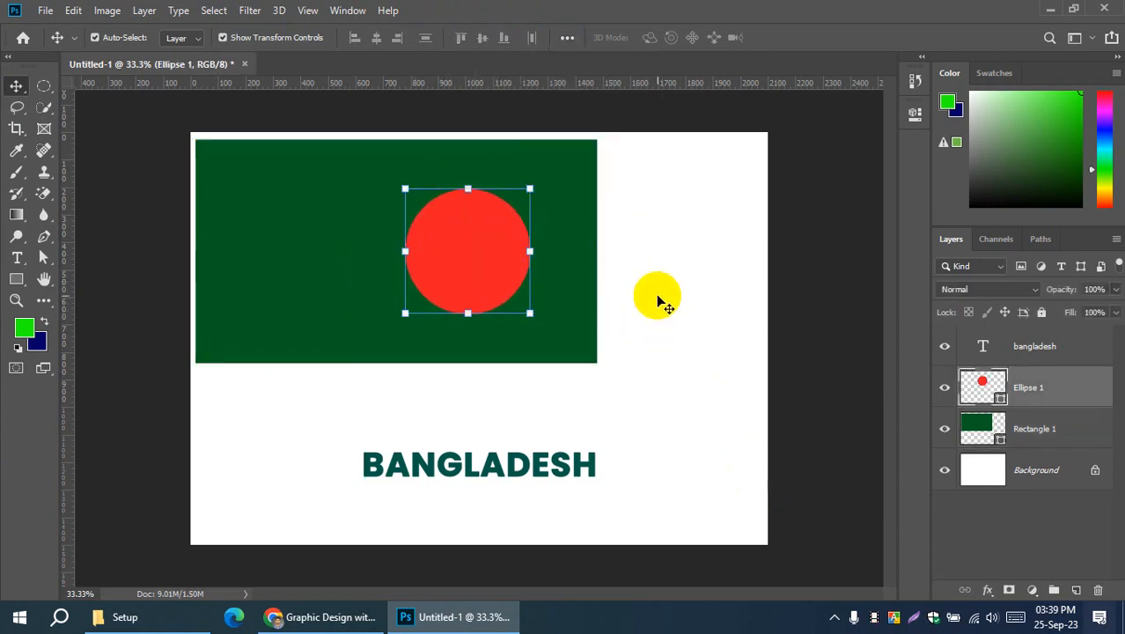
click(567, 198)
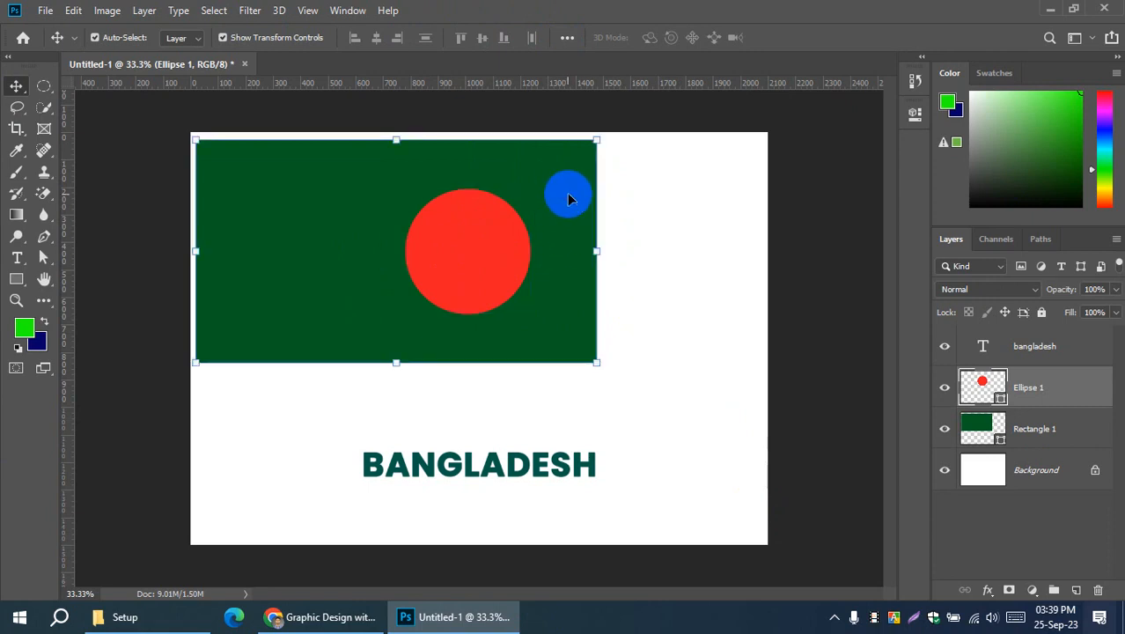
click(567, 37)
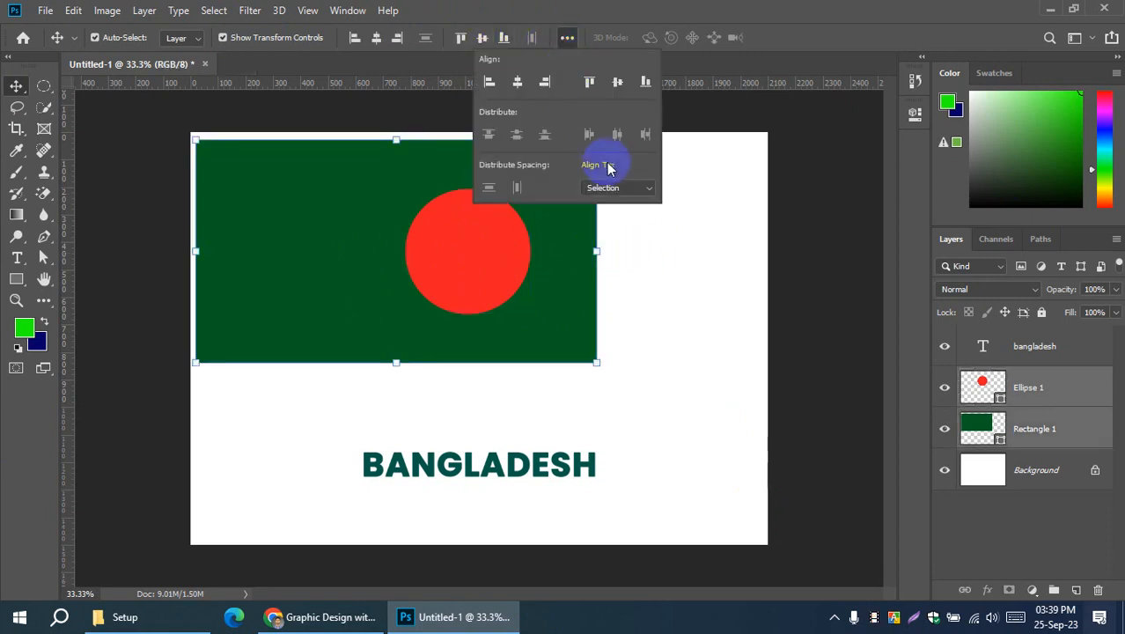
click(515, 82)
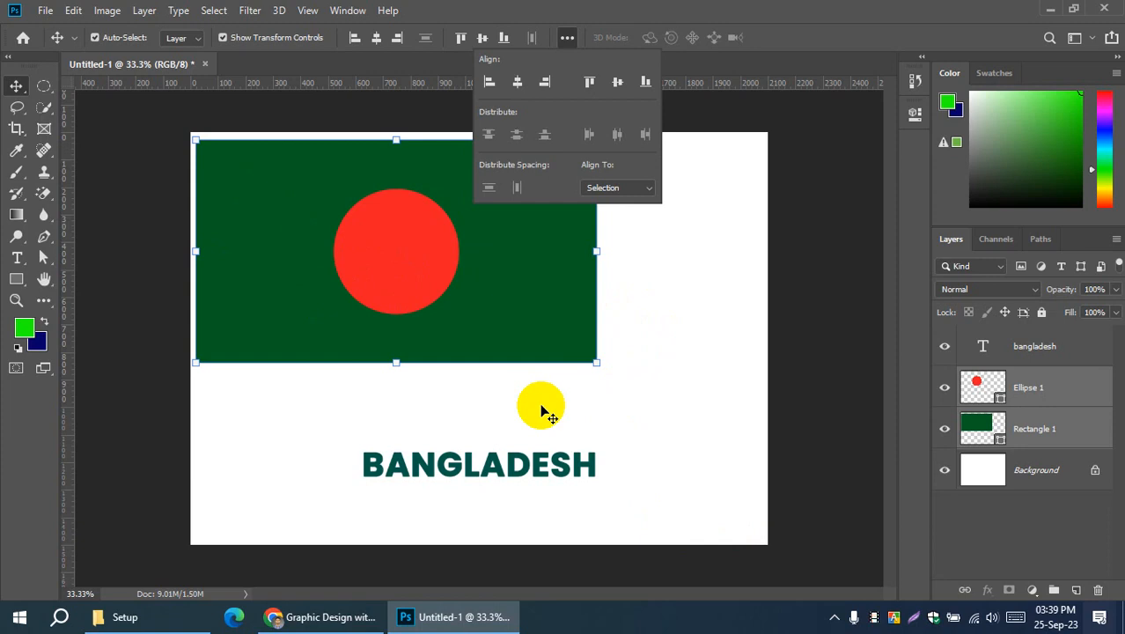
Step: Move the red circle slightly and snap it back onto the green rectangle's centre, and deselect it
drag(427, 276, 409, 247)
click(662, 304)
click(429, 274)
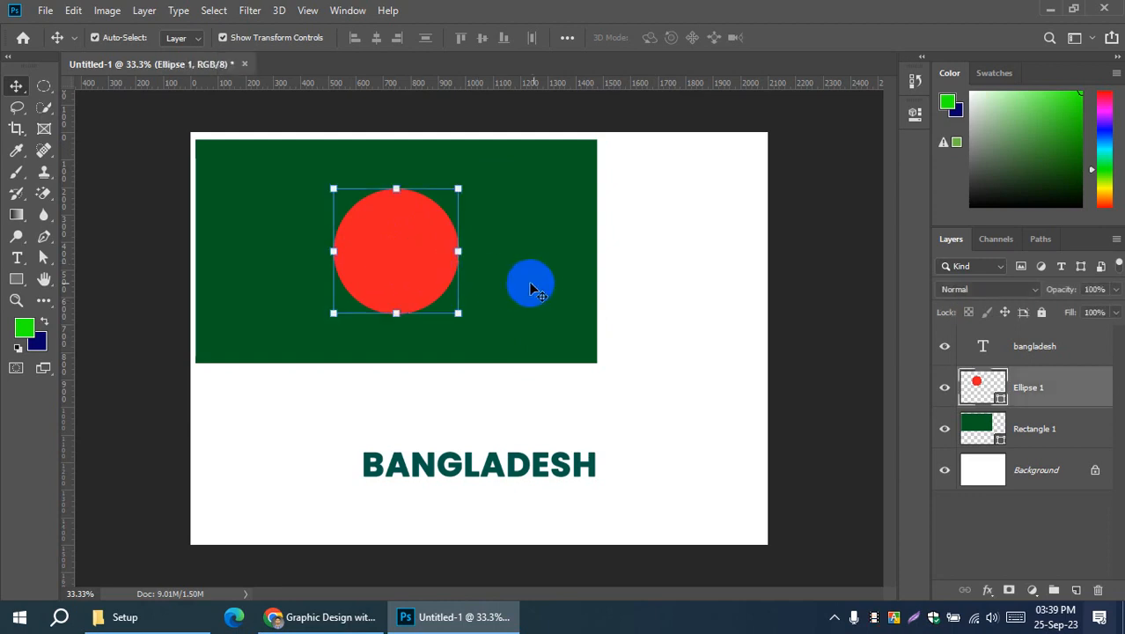
shift+click(546, 282)
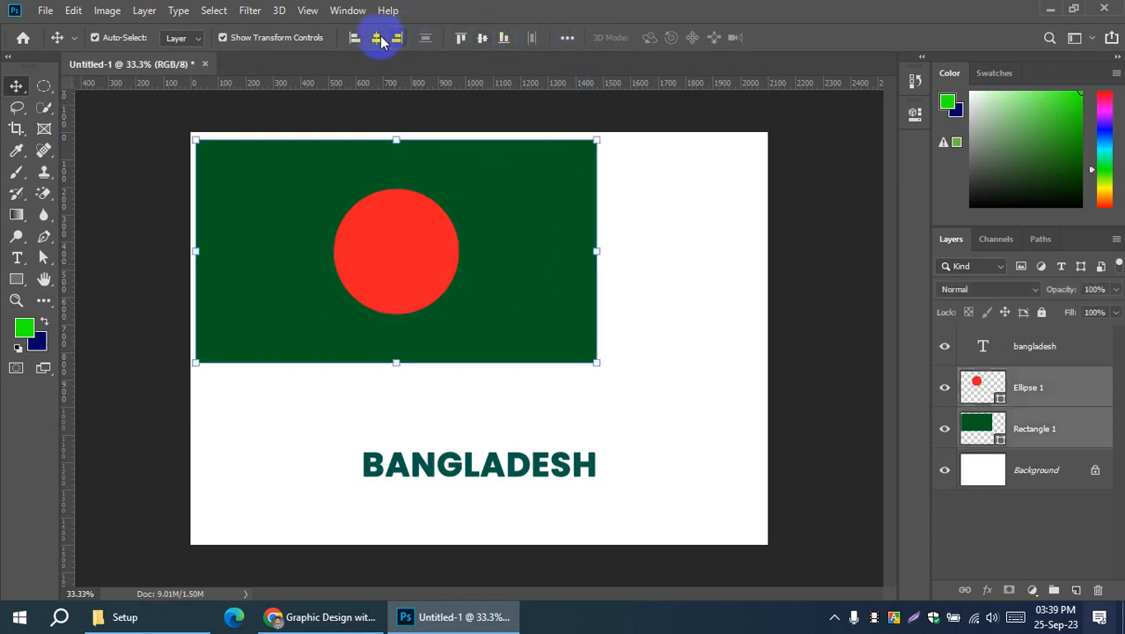
click(647, 278)
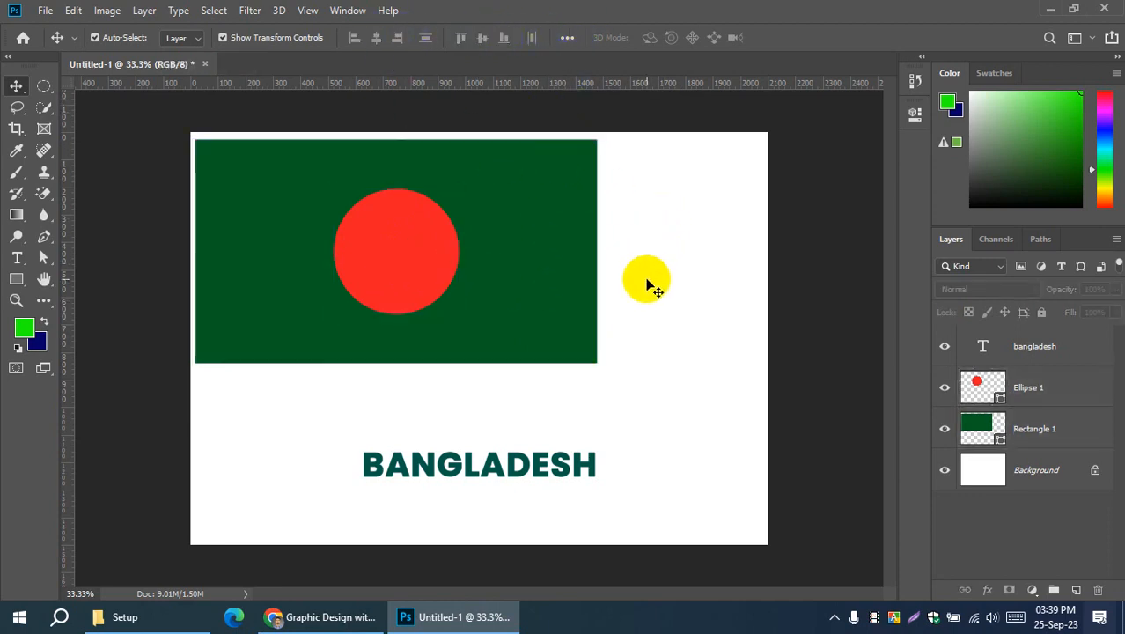
drag(387, 258, 389, 260)
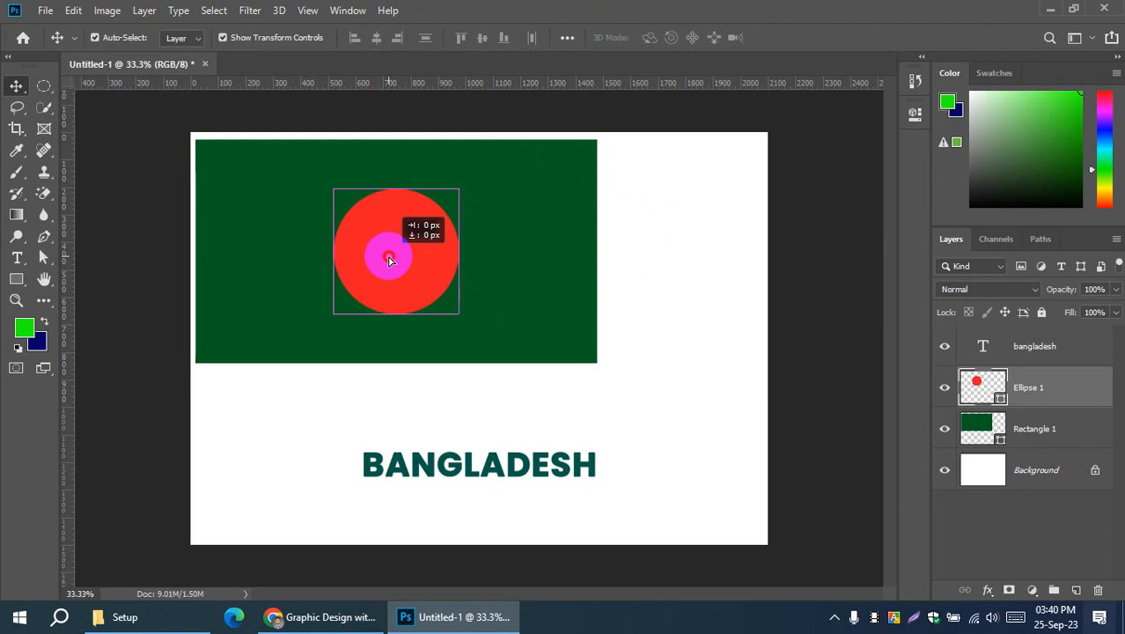
drag(389, 259, 389, 257)
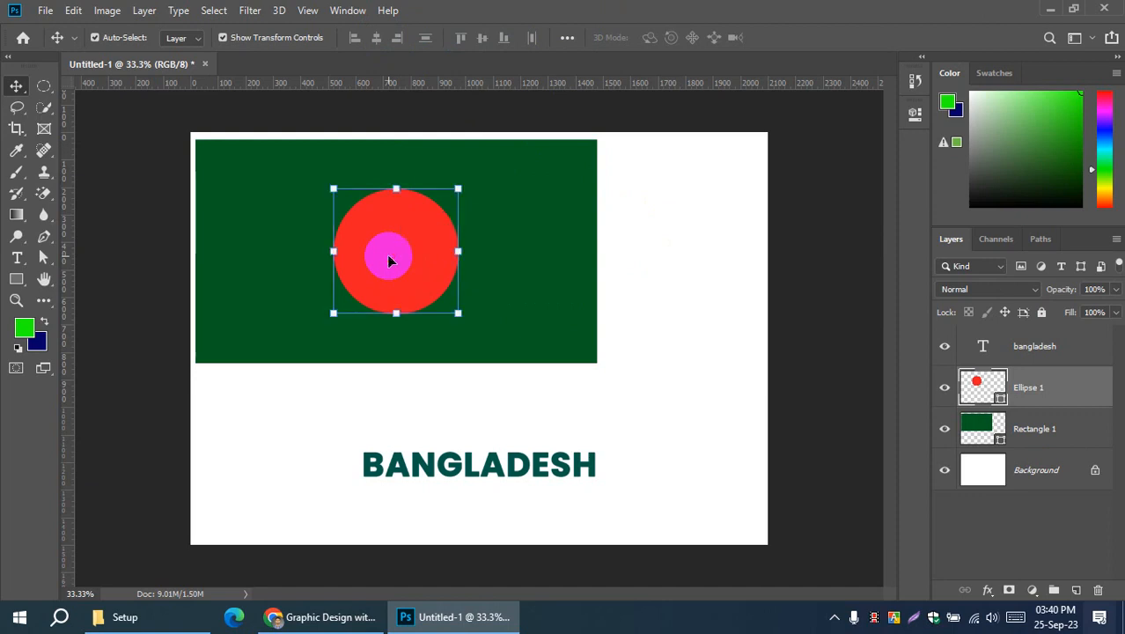
click(696, 256)
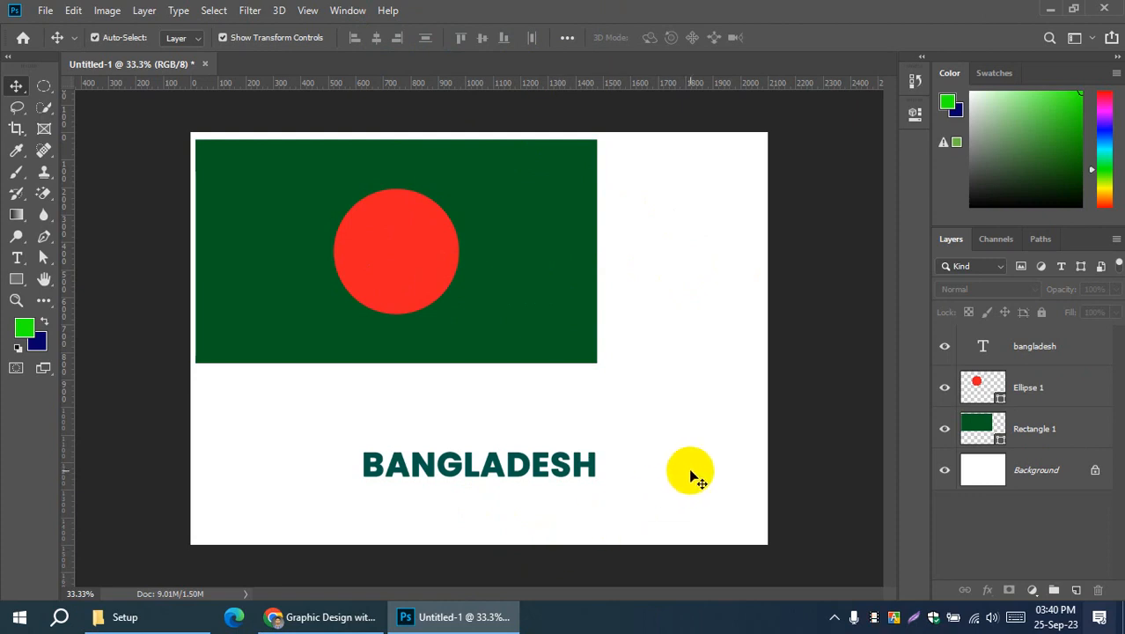
Step: Select the BANGLADESH text layer and set the foreground colour to purple #c600ff
click(550, 474)
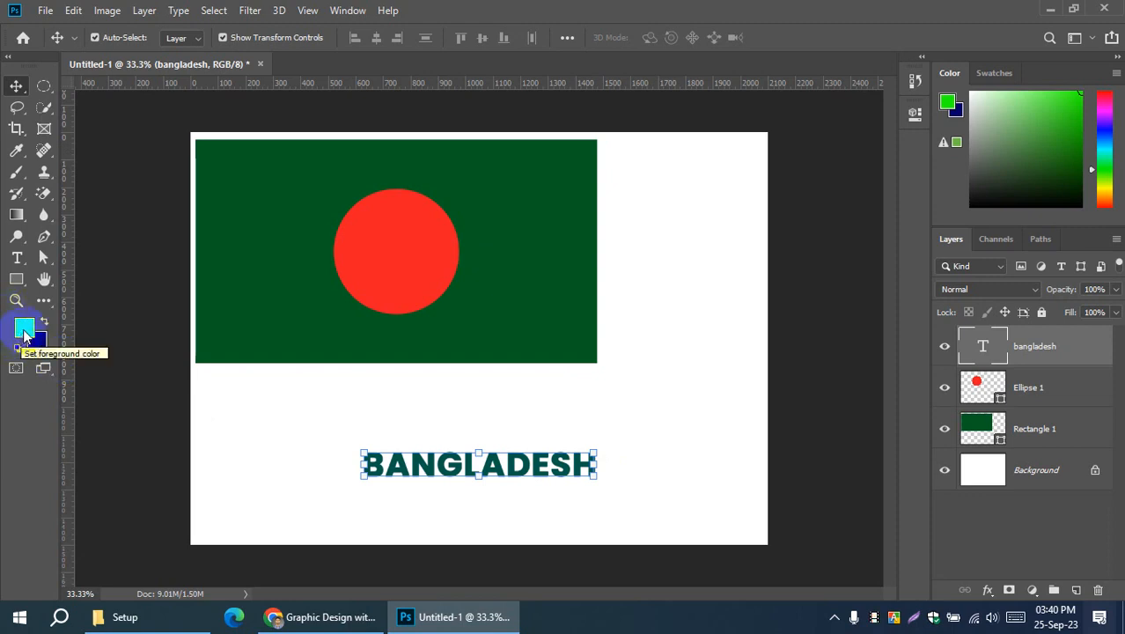
click(23, 334)
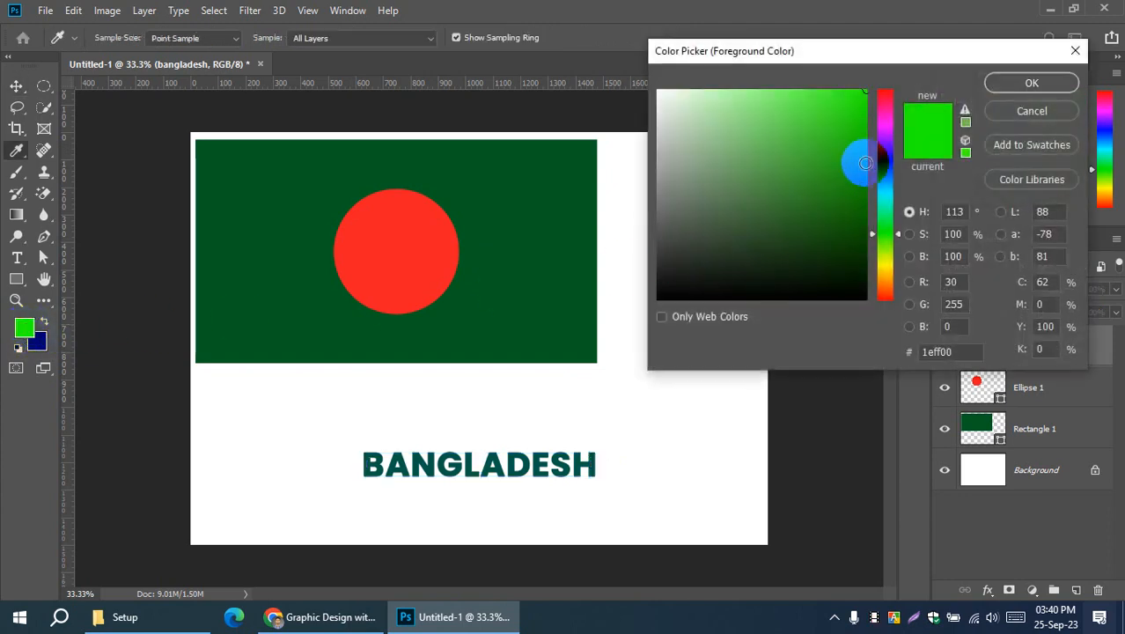
drag(884, 147, 887, 139)
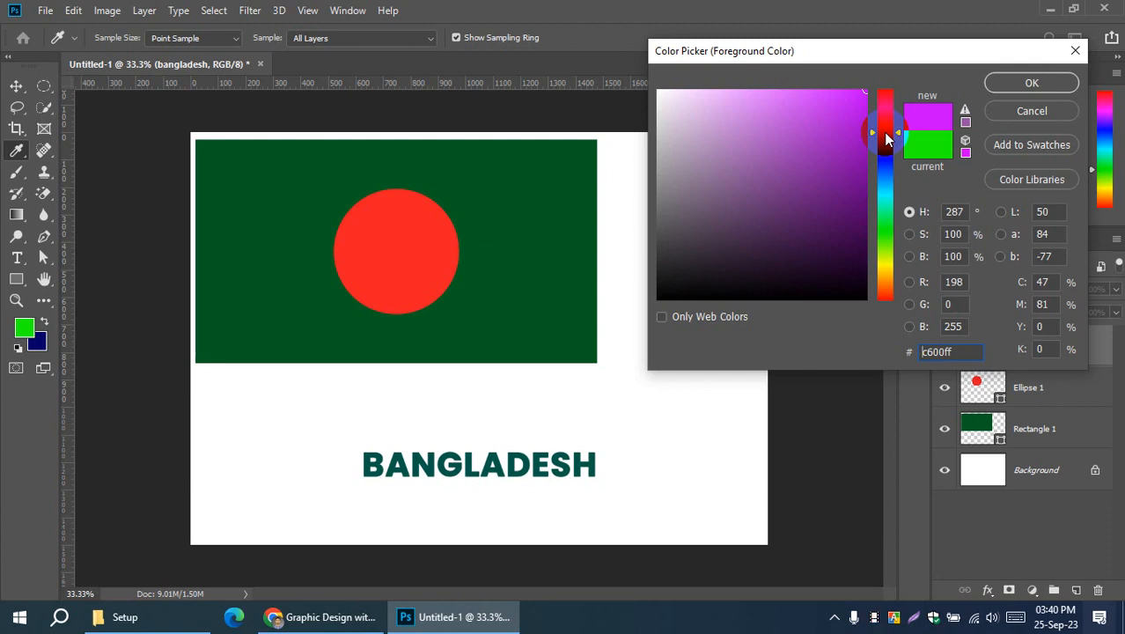
click(1012, 85)
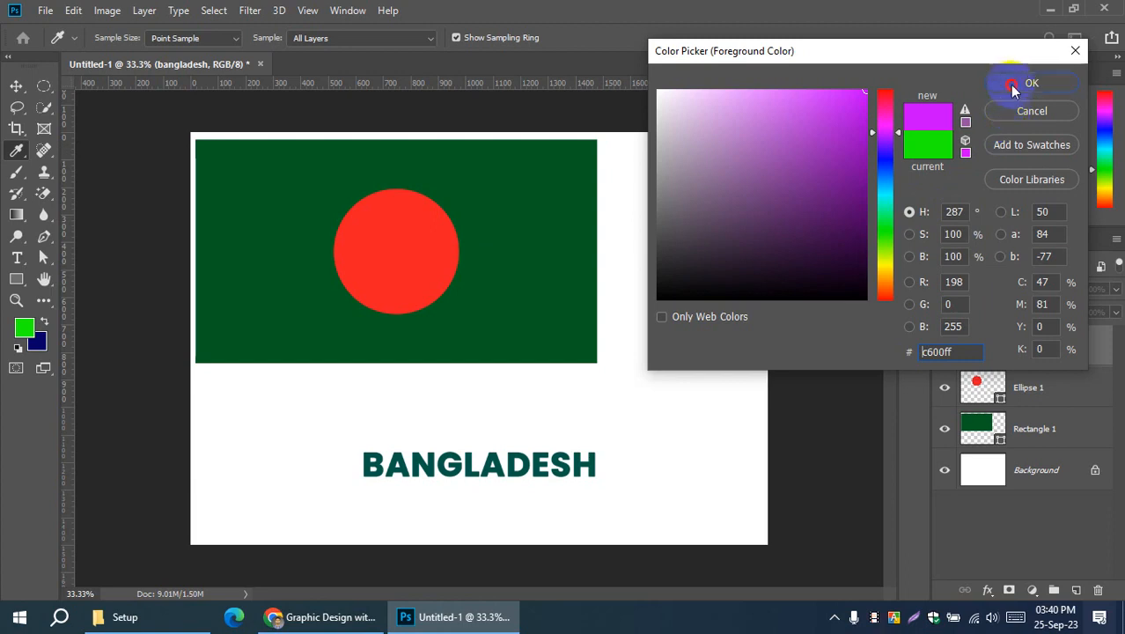
Step: Fill the BANGLADESH text with the foreground colour, and undo the fill
key(v)
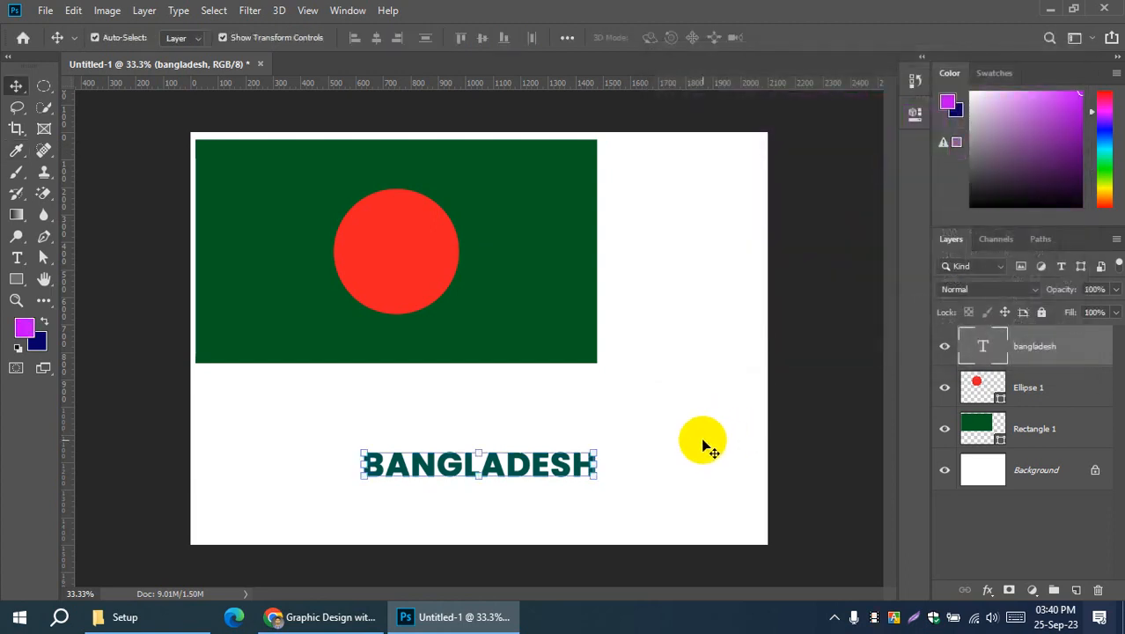
key(alt+BackSpace)
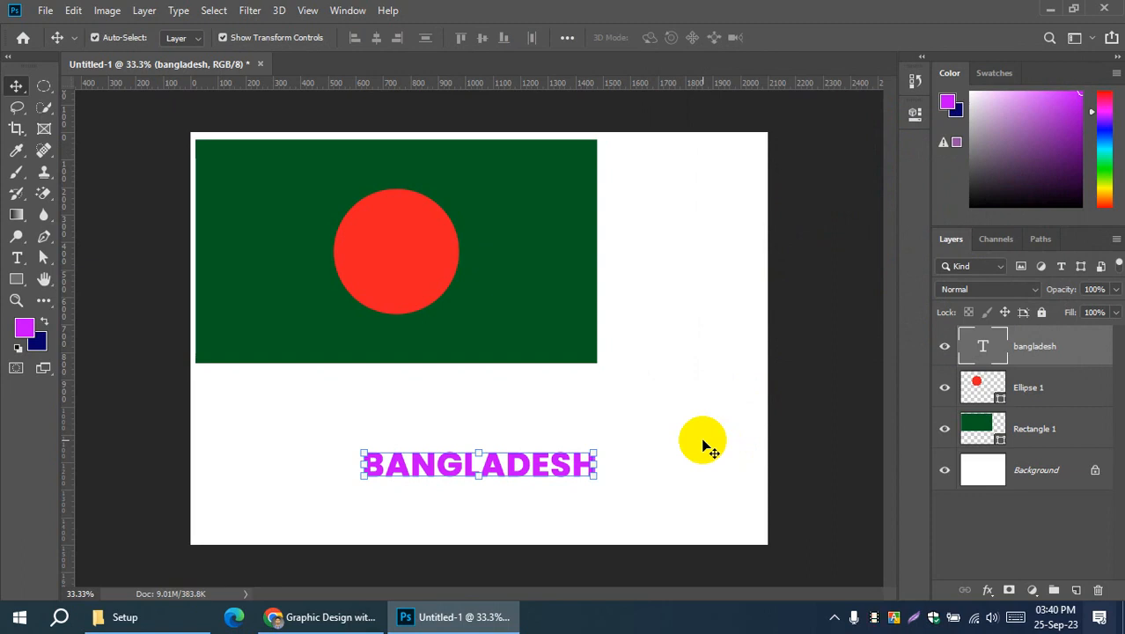
key(ctrl+z)
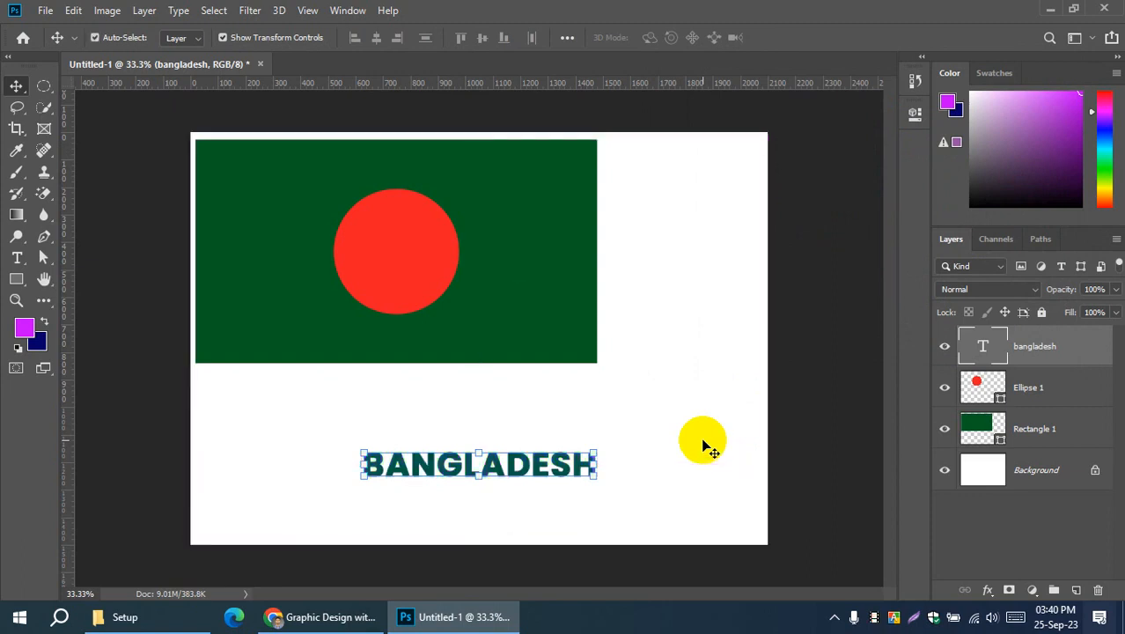
Step: Recolour the BANGLADESH text dark blue #011c5a using the Type tool's text colour, and return to the Move tool
click(17, 259)
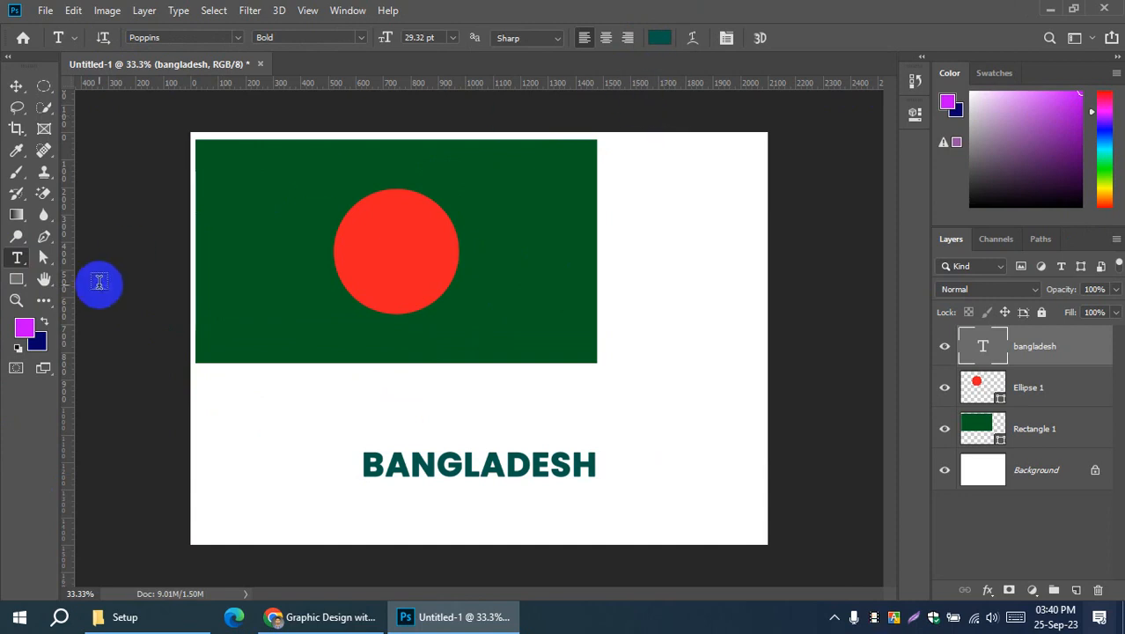
click(659, 37)
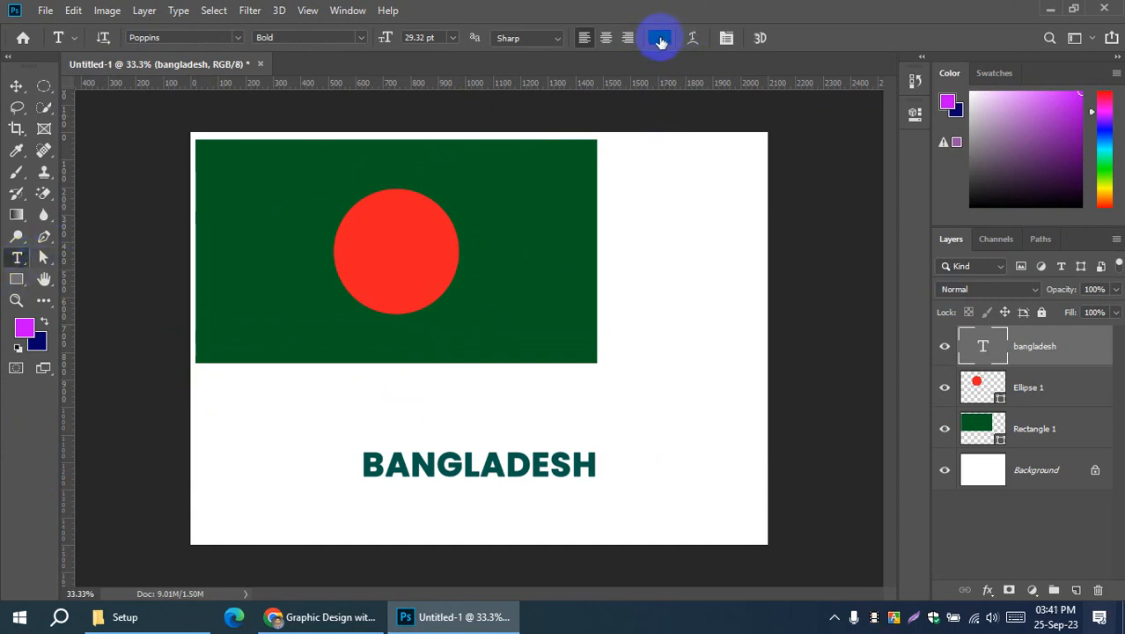
drag(888, 141, 886, 170)
click(1021, 83)
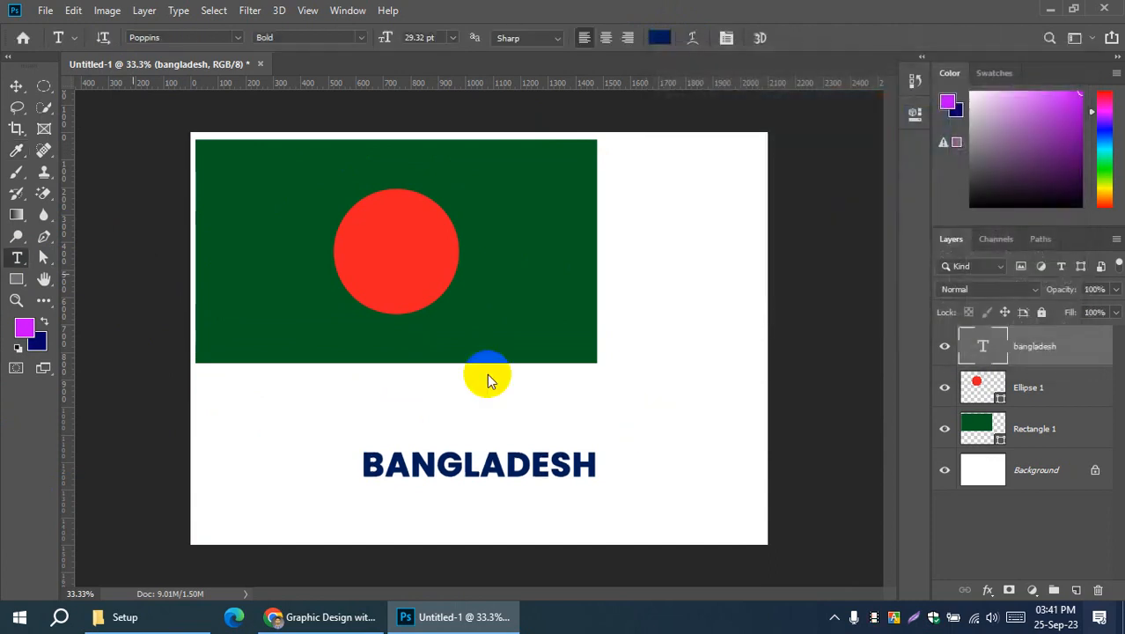
click(15, 85)
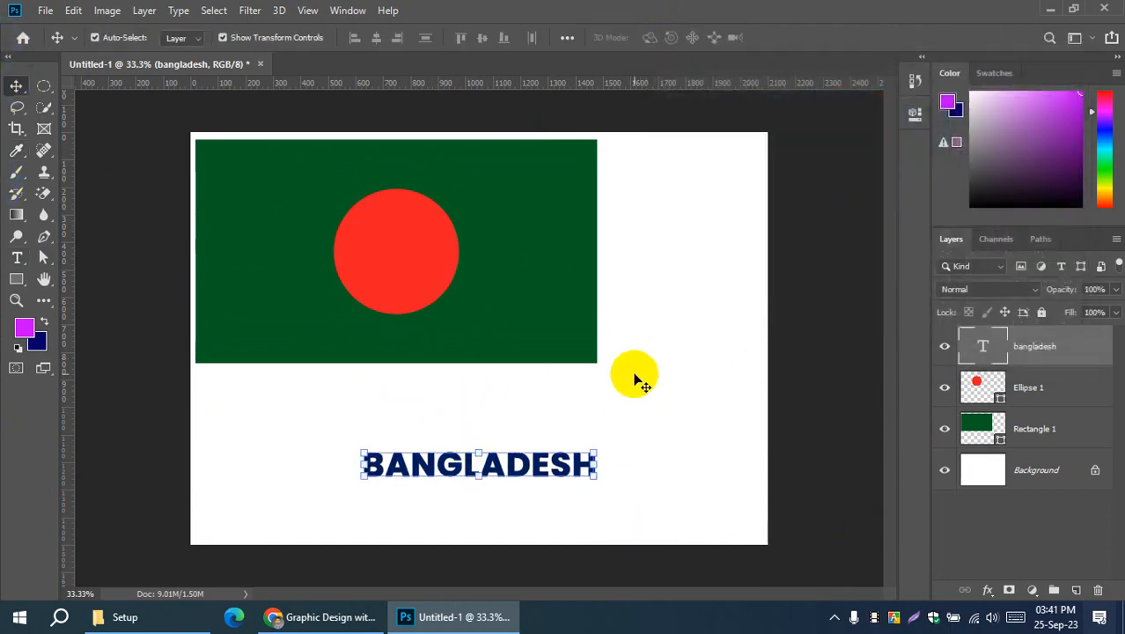
Step: Select all the lettering in the bangladesh text layer and choose bright pink #fb00ab as its text colour
double_click(983, 348)
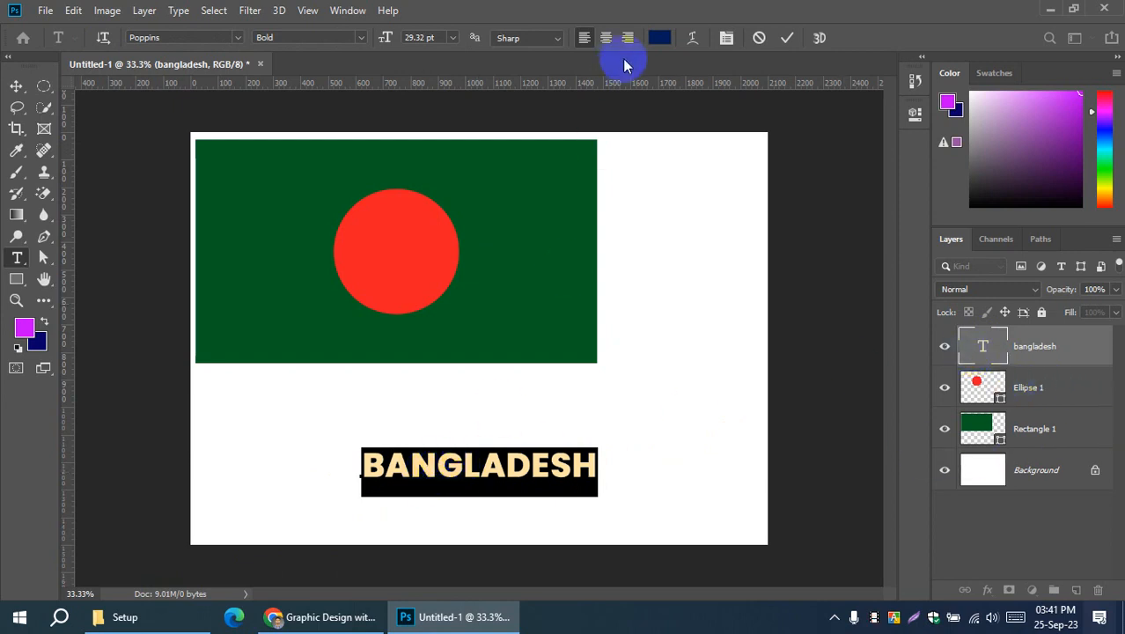
click(659, 37)
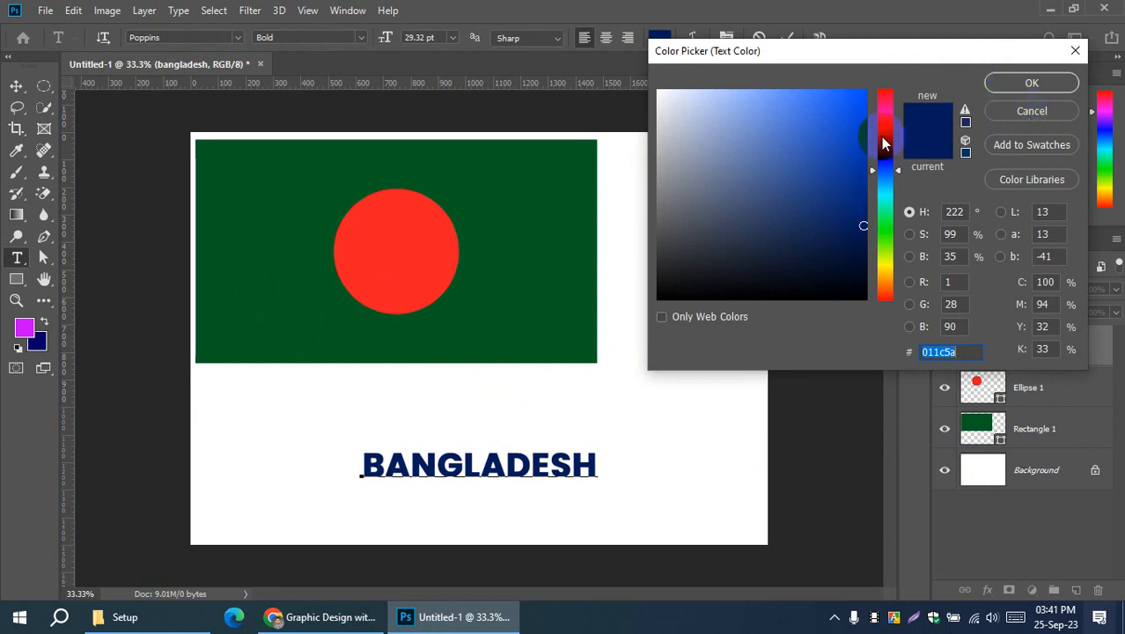
drag(880, 168, 880, 114)
click(829, 105)
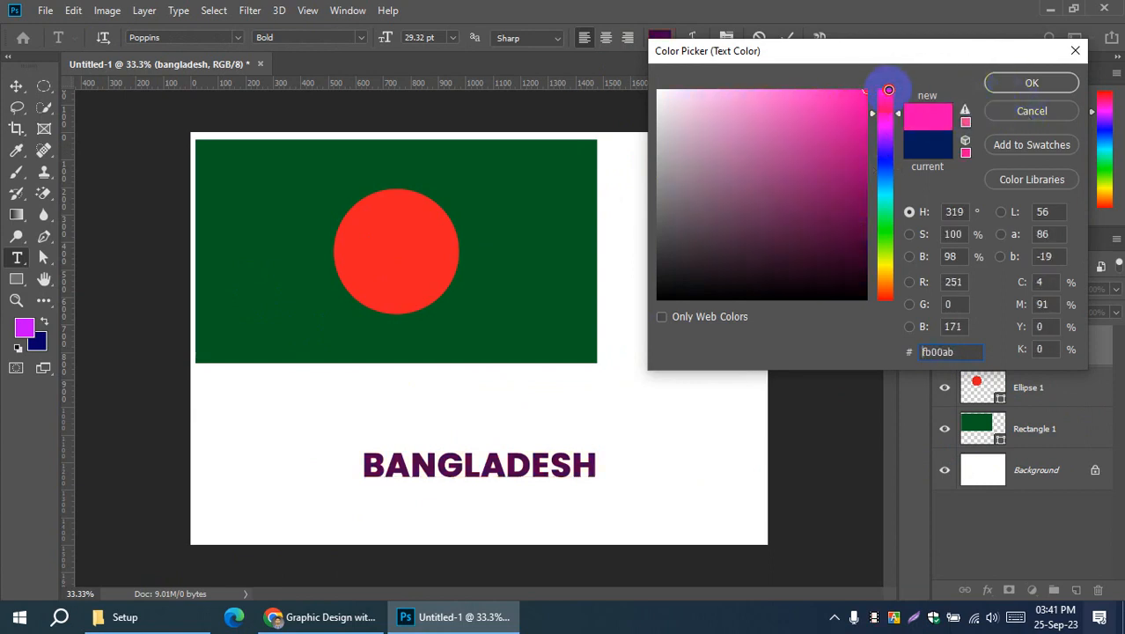
Step: Apply the pink colour fb00ab to the BANGLADESH text and deselect the text layer
click(1012, 83)
click(690, 436)
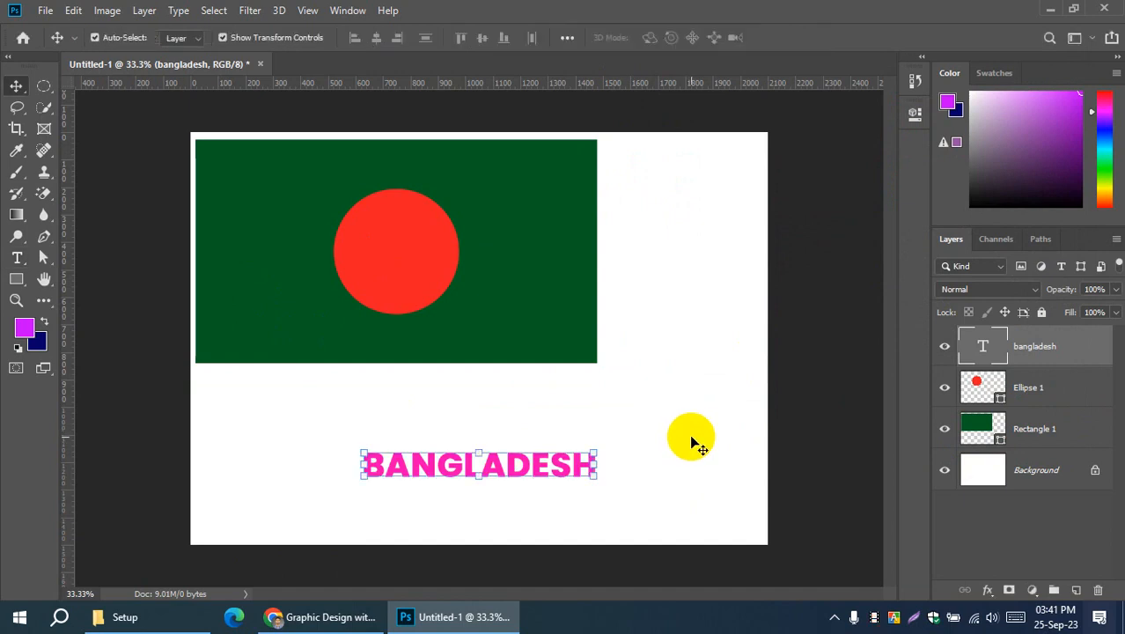
click(692, 437)
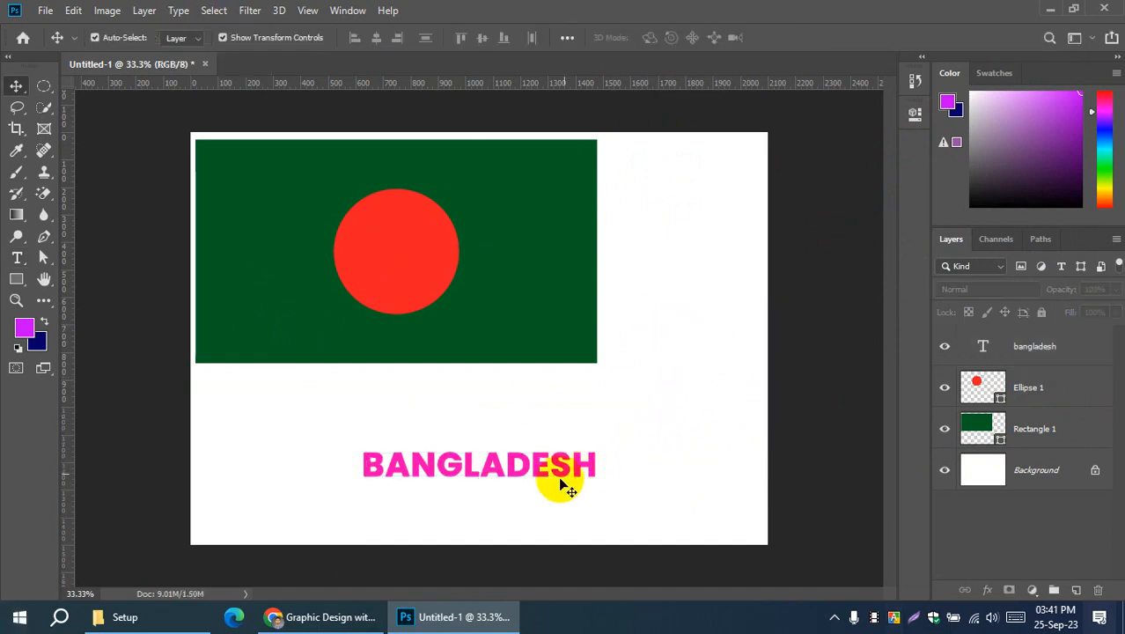
Step: Try to enlarge the BANGLADESH text by stretching it out of proportion, and undo the transform
click(586, 471)
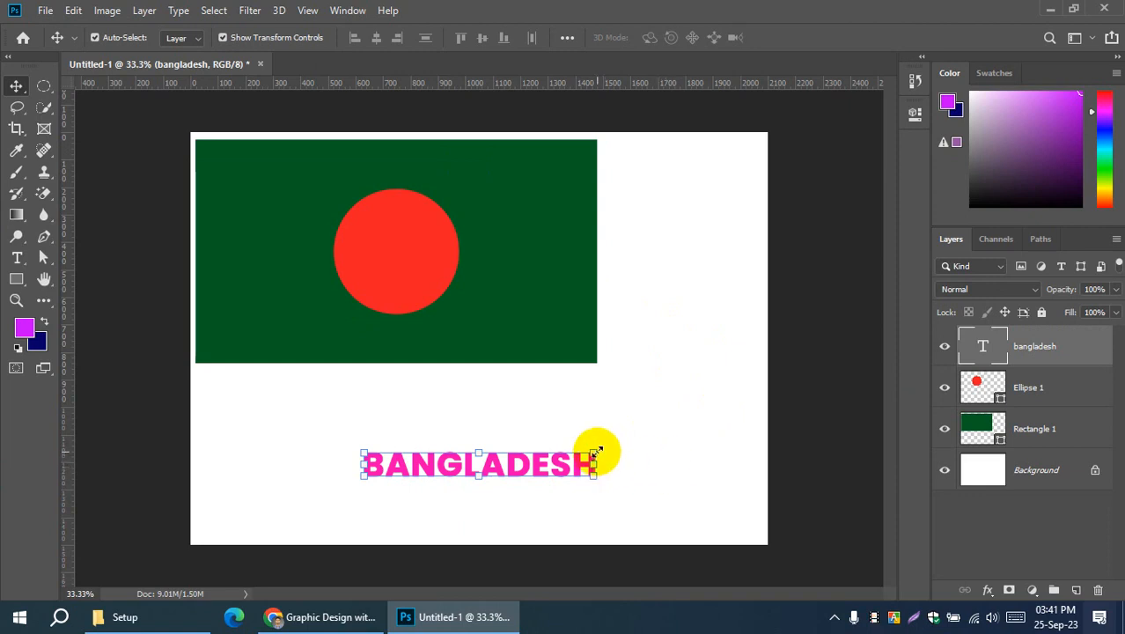
drag(597, 451, 690, 320)
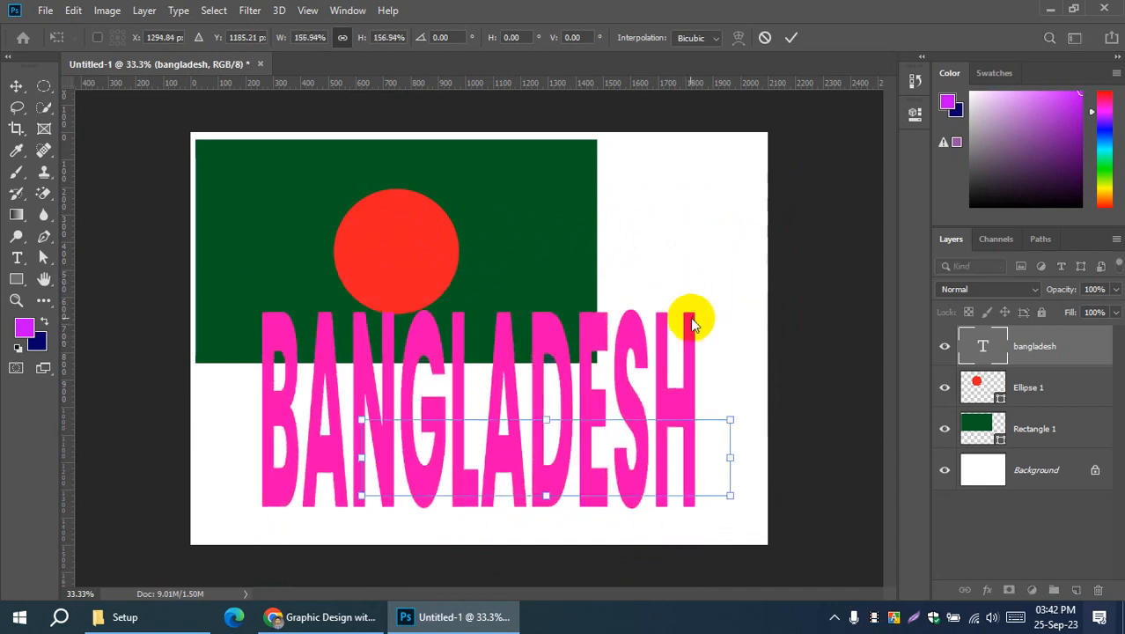
key(ctrl+z)
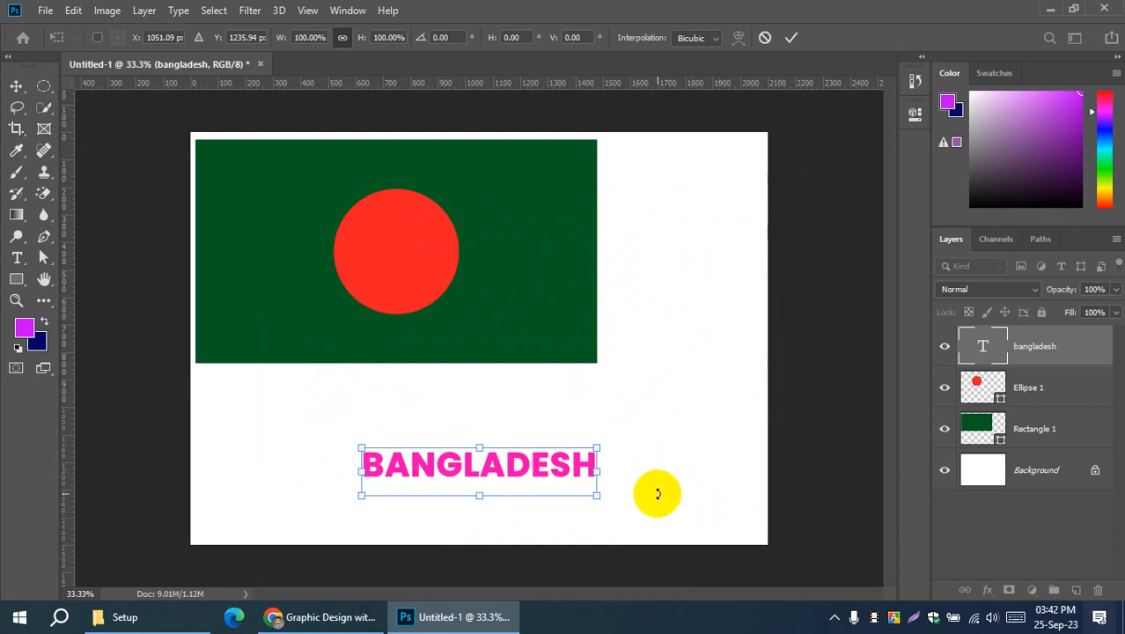
Step: Scale the BANGLADESH text proportionally to about 93% of its size and apply the transform
drag(596, 448, 710, 330)
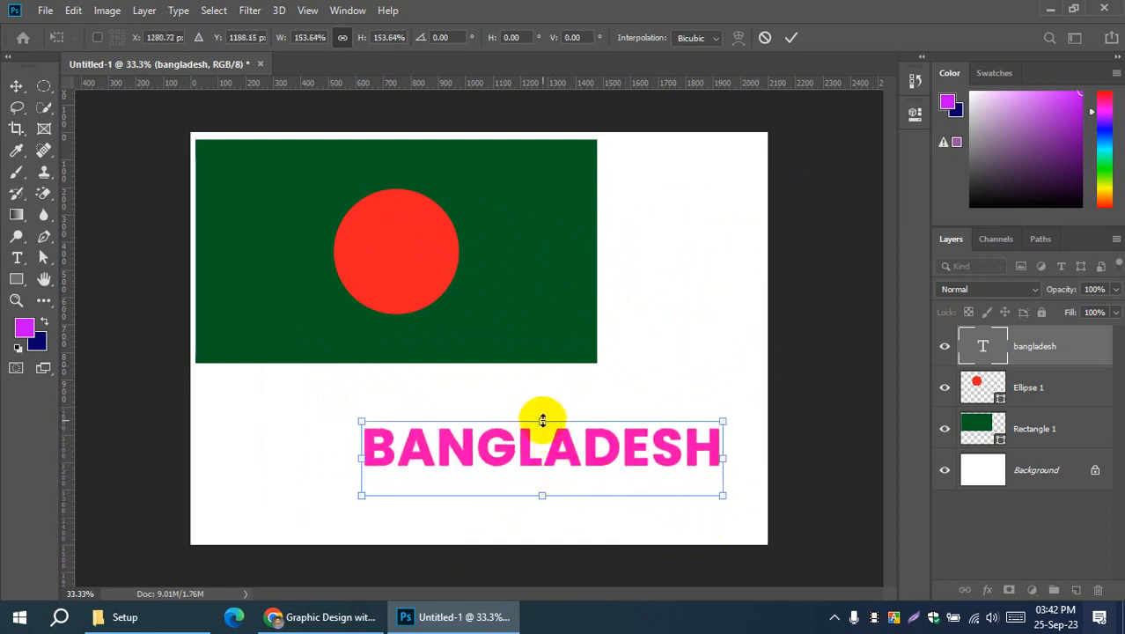
drag(542, 419, 544, 345)
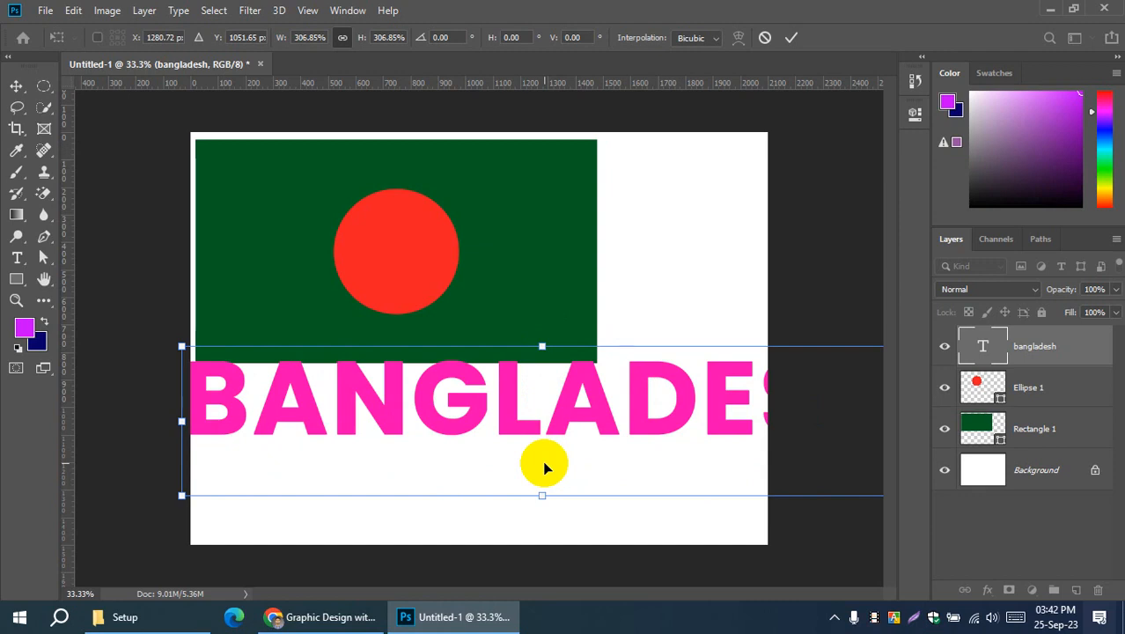
drag(542, 346, 539, 451)
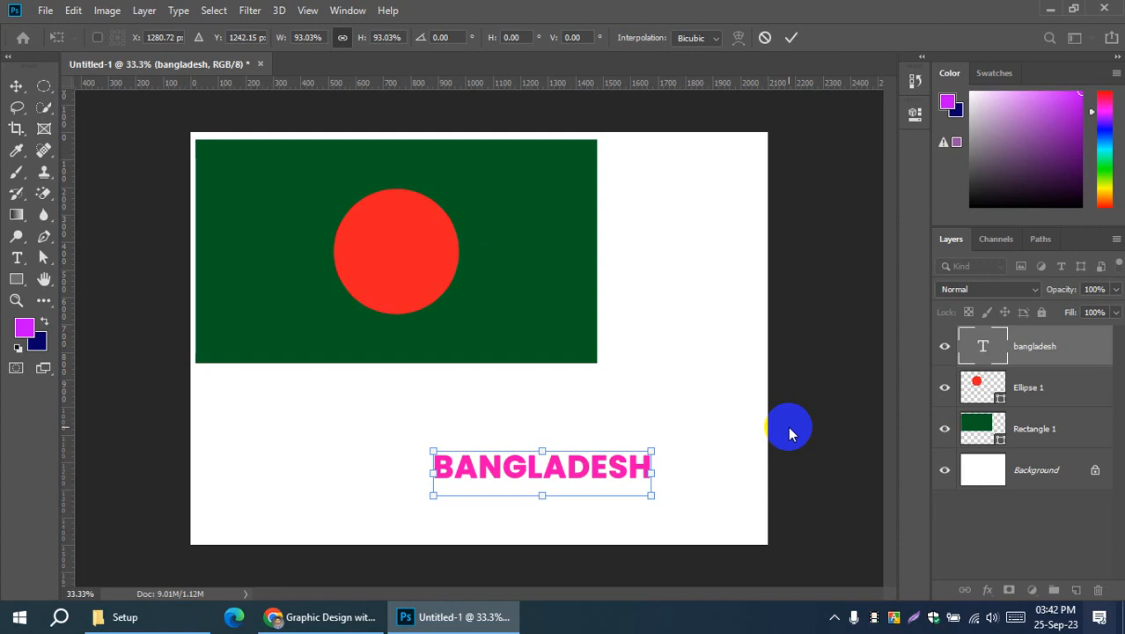
key(Return)
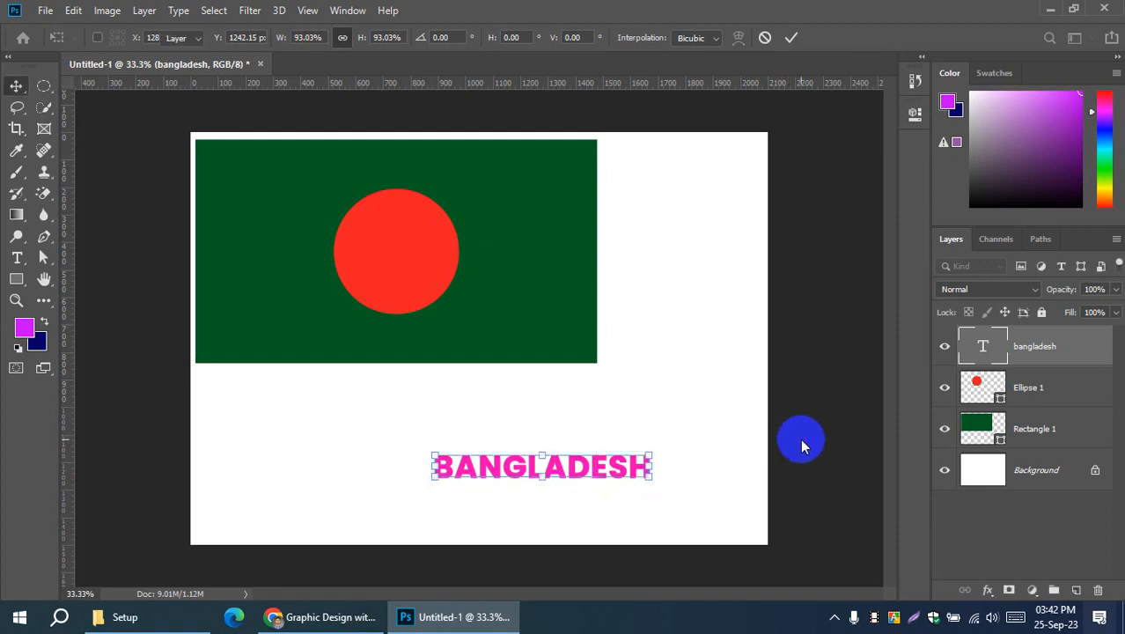
Step: Move the BANGLADESH text slightly up and to the left, keeping it below the green rectangle
click(604, 469)
drag(604, 469, 576, 447)
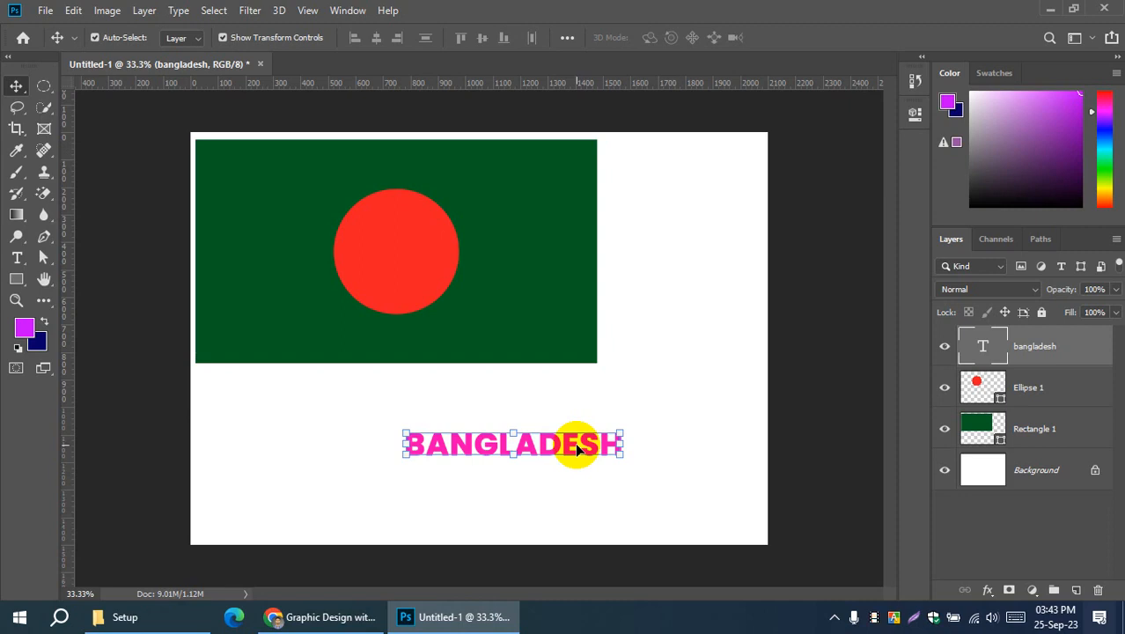
click(581, 476)
click(583, 447)
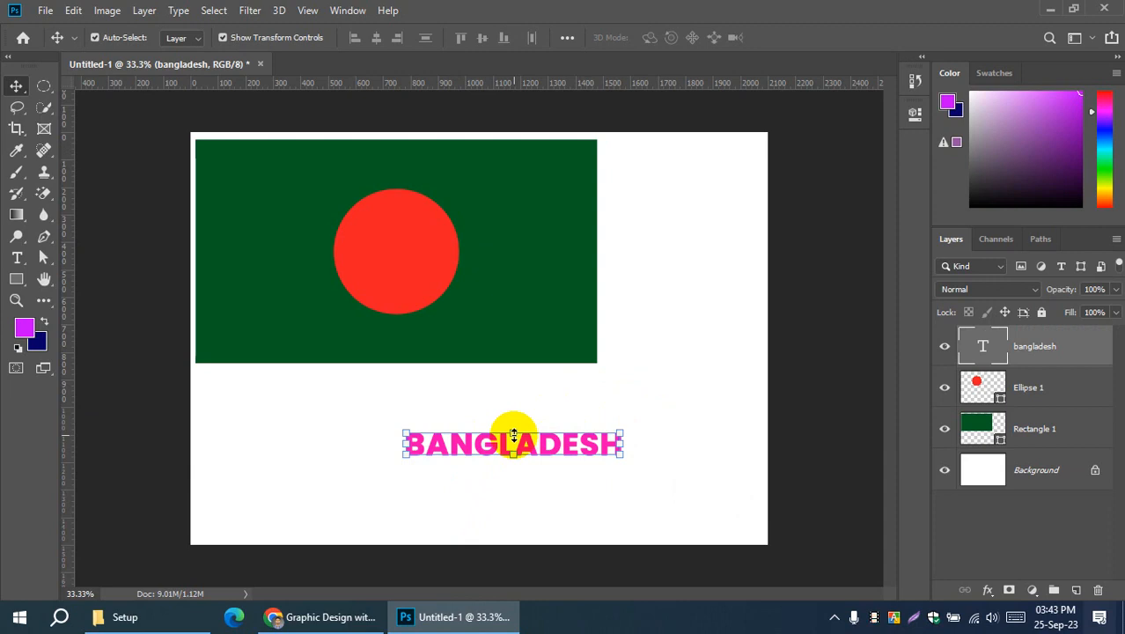
Step: Try to stretch the BANGLADESH text to about 153% width and 379% height, and undo the change
drag(619, 431, 736, 305)
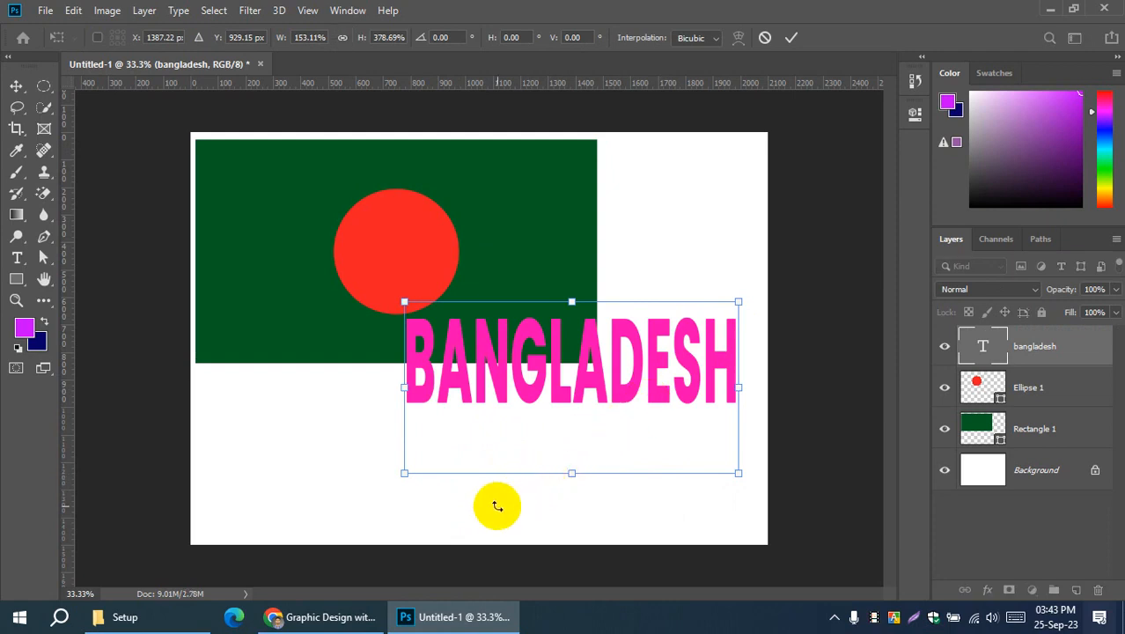
key(ctrl+z)
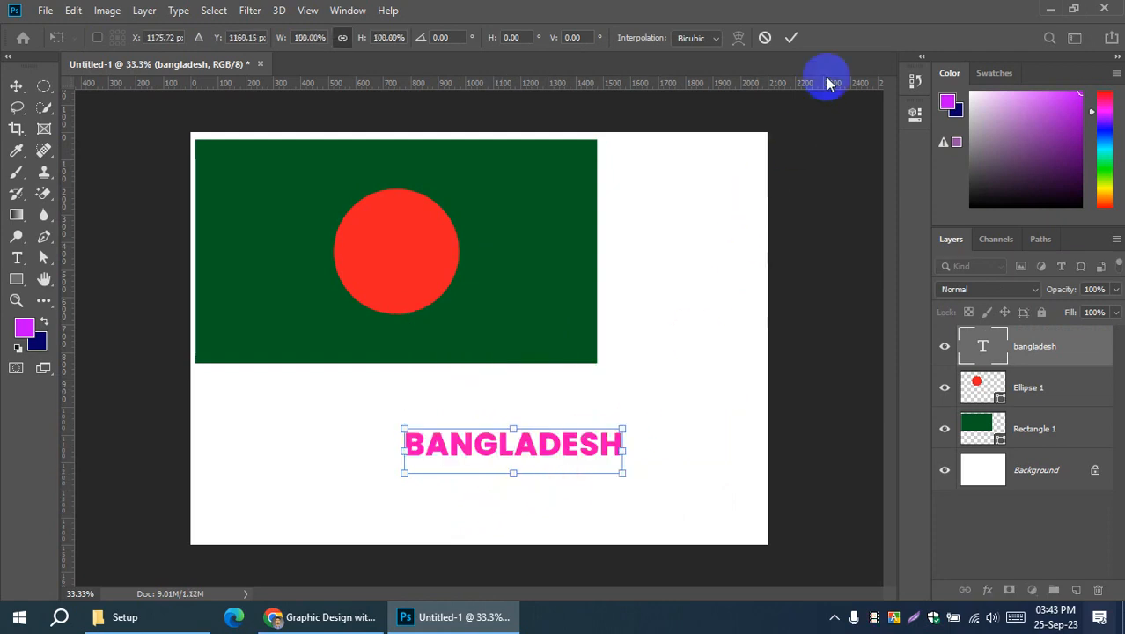
click(790, 39)
click(623, 308)
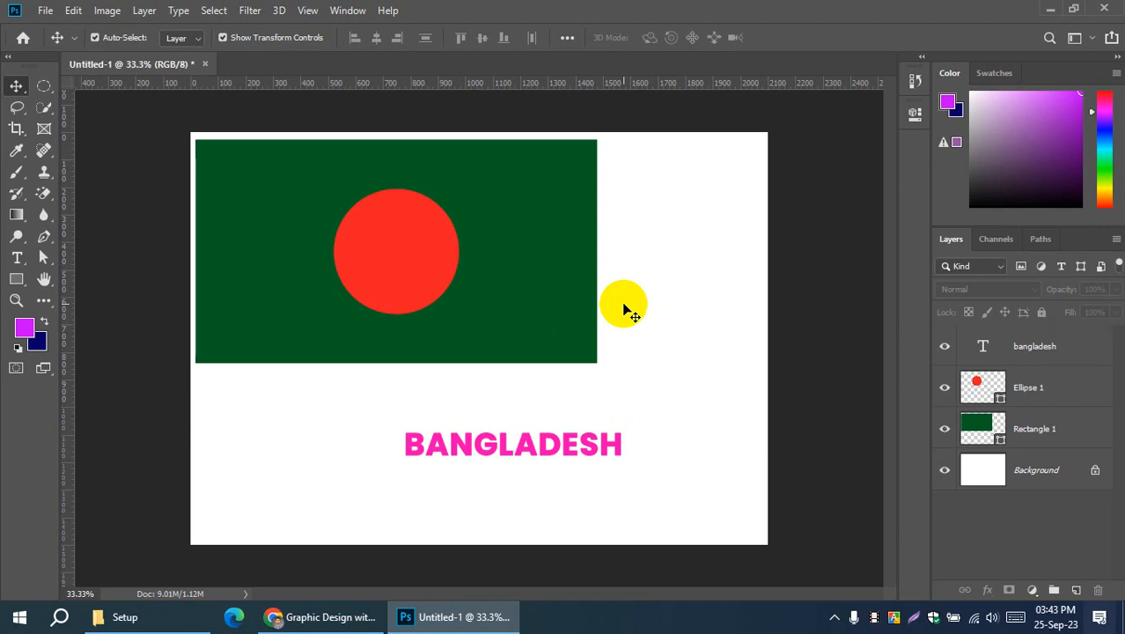
Step: Shrink the green rectangle to about 75% width and 76% height around the red circle and apply the transform
click(570, 347)
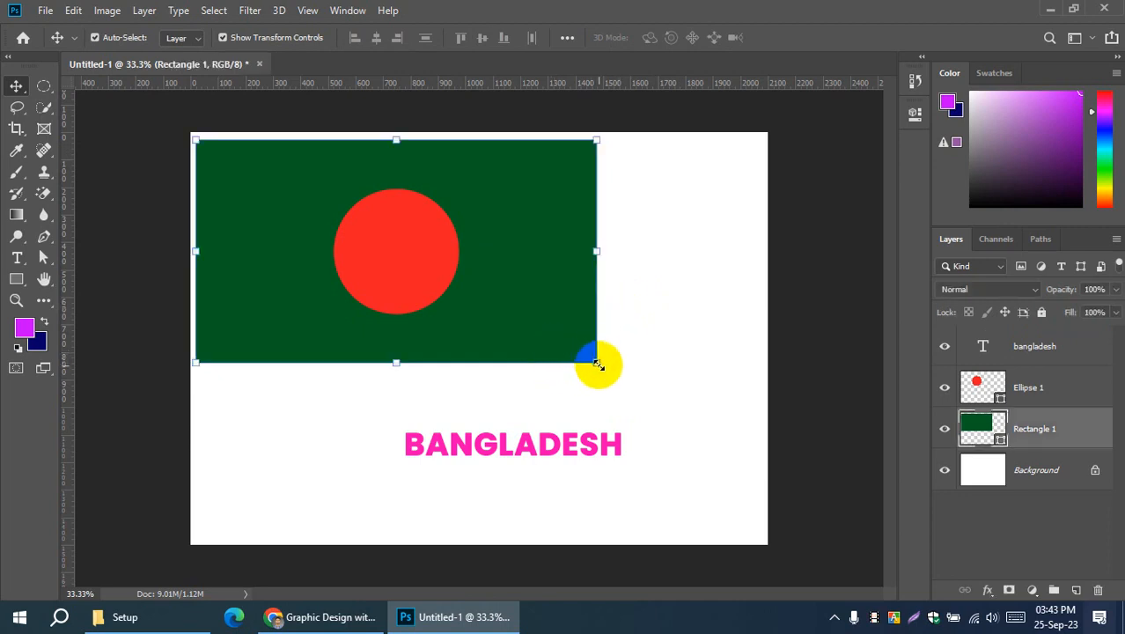
click(597, 362)
drag(631, 392, 575, 355)
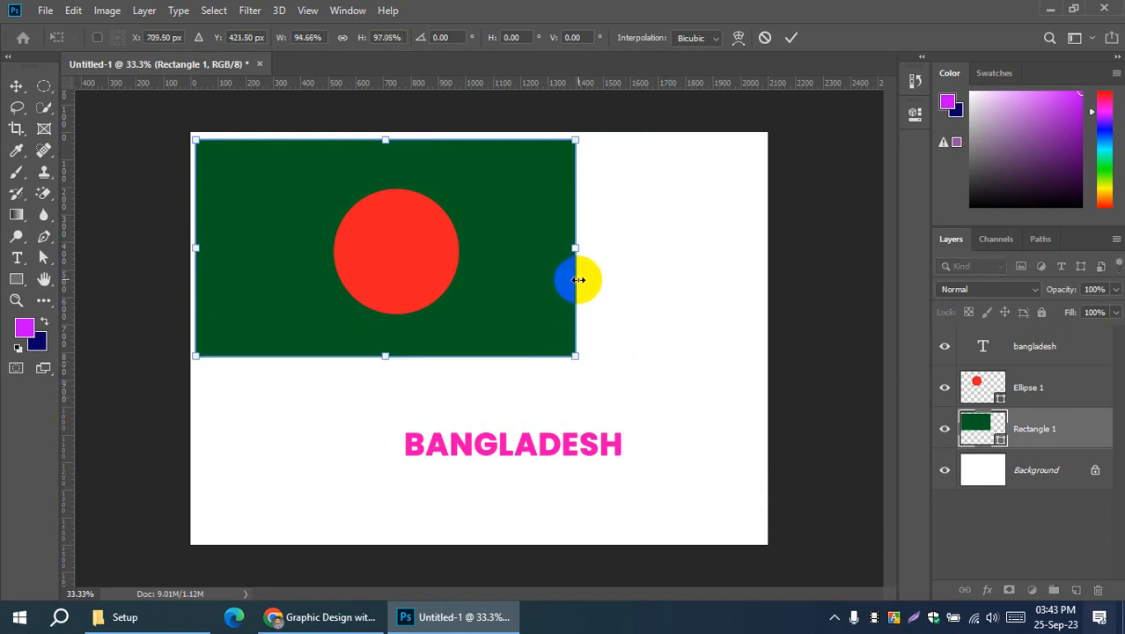
drag(575, 247, 742, 259)
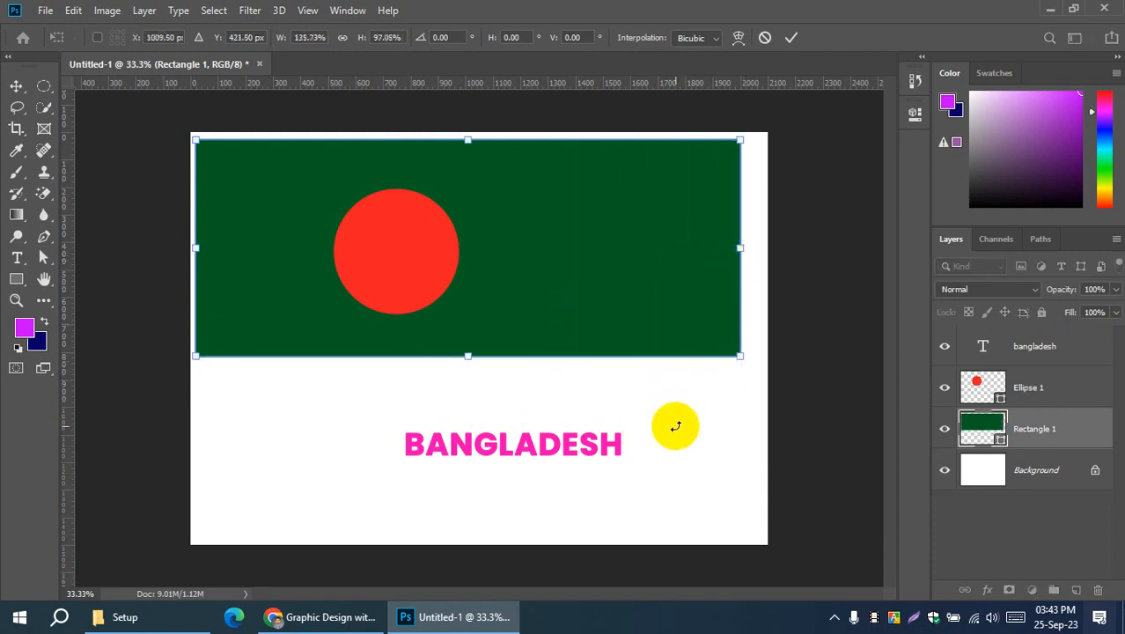
key(ctrl+z)
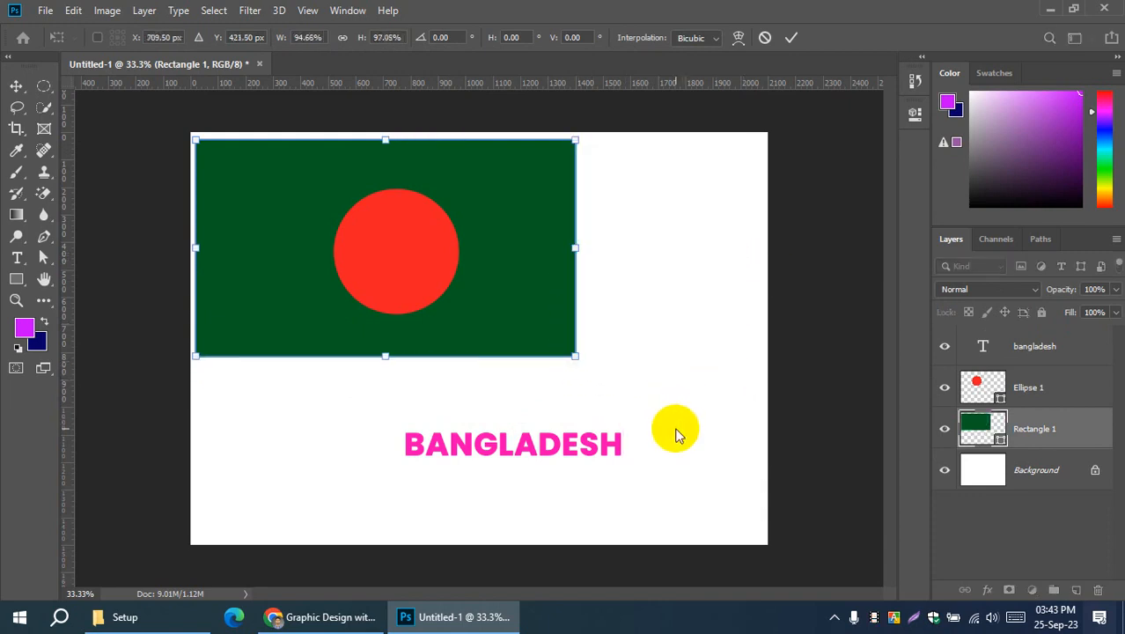
click(577, 248)
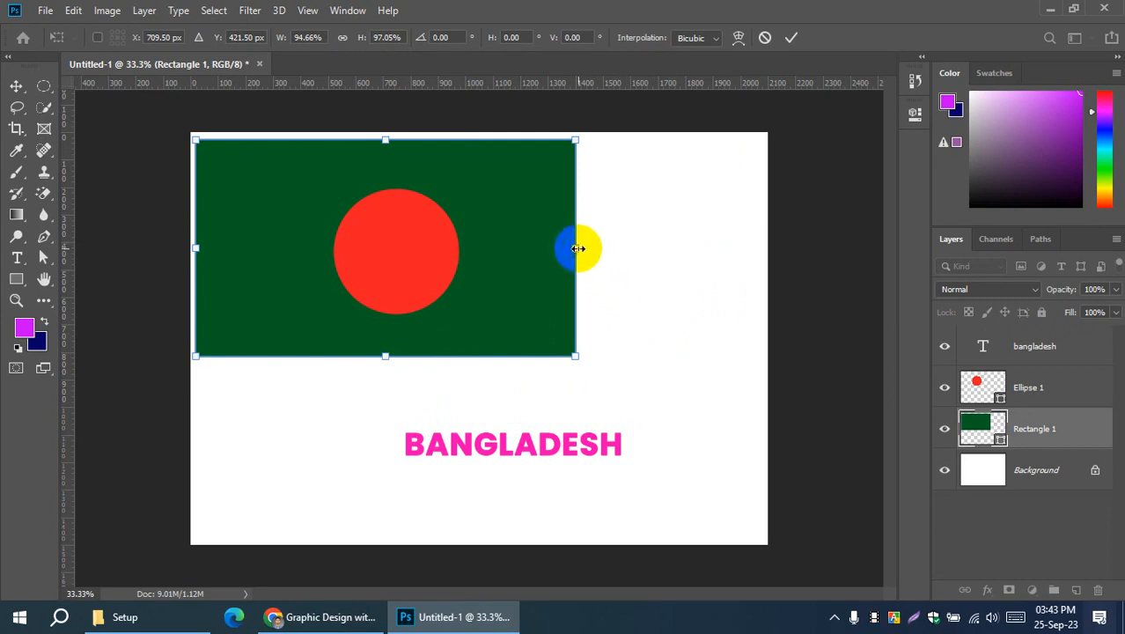
drag(577, 248, 533, 309)
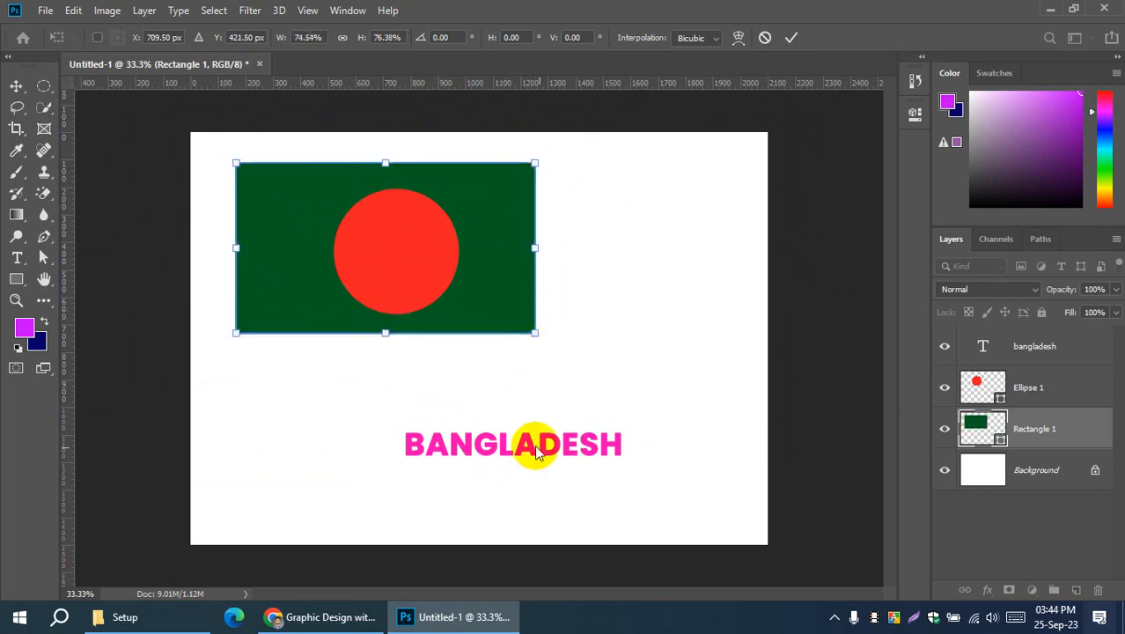
key(Return)
Step: Move the BANGLADESH text directly beneath the green rectangle, centred under it
click(602, 446)
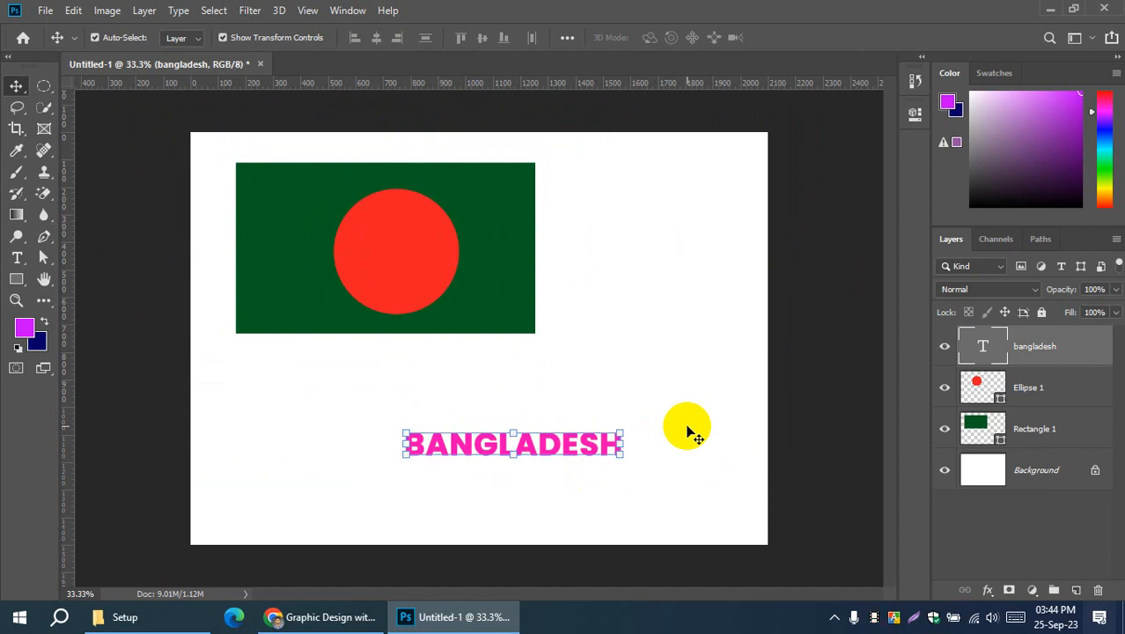
click(687, 428)
click(577, 447)
click(684, 436)
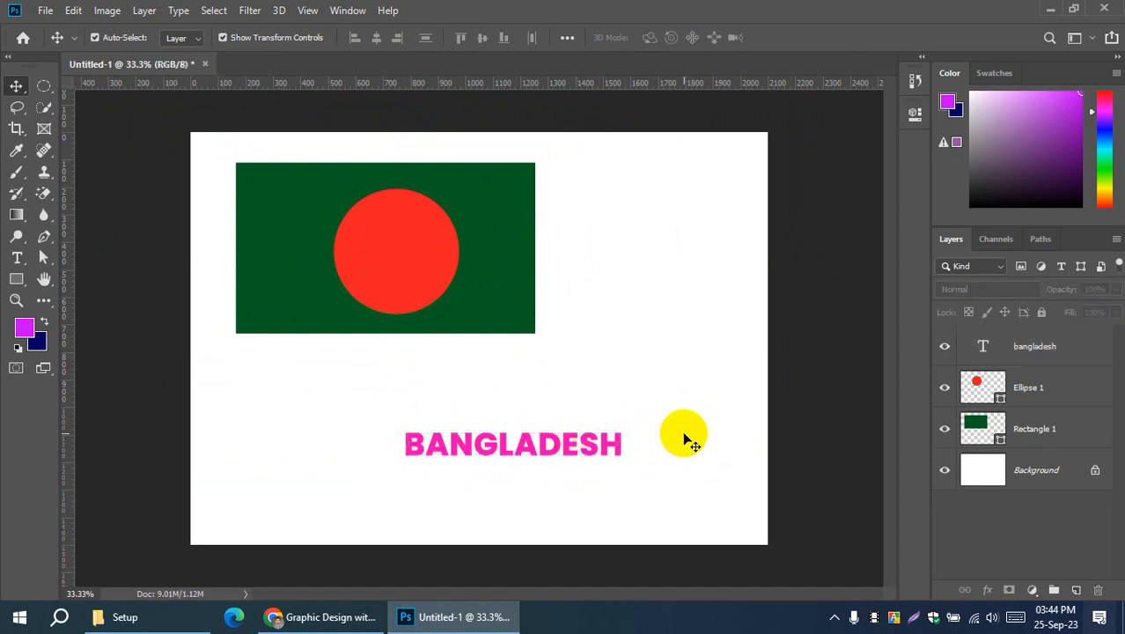
drag(582, 446, 456, 372)
click(535, 401)
click(457, 365)
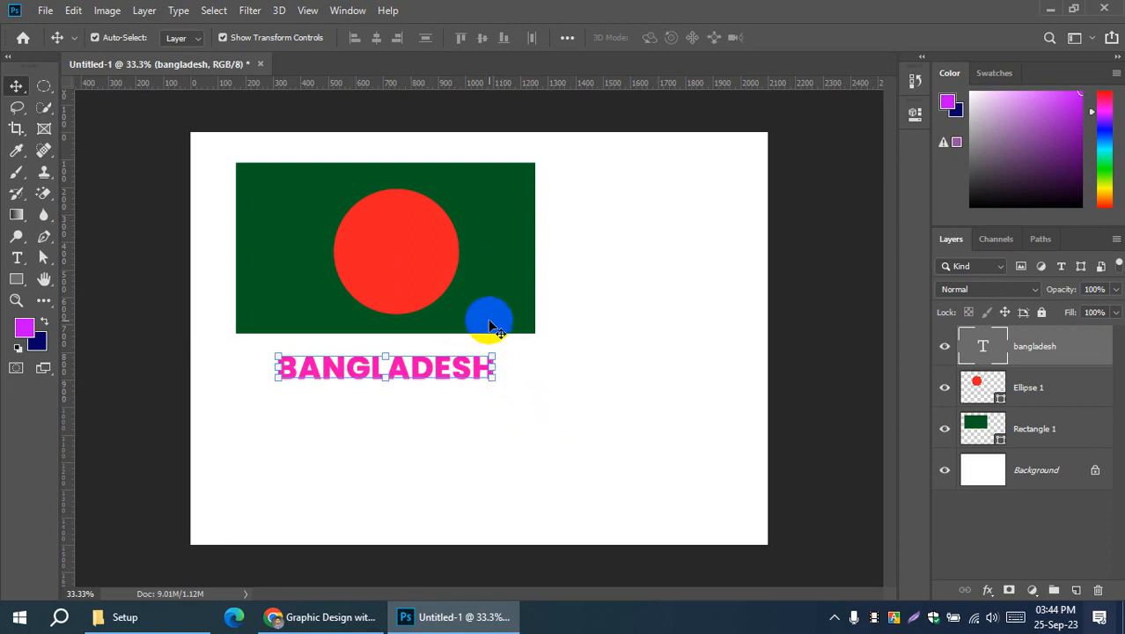
Step: Shift the green rectangle slightly right to centre it on the red circle, and move the BANGLADESH text down and to the right
drag(507, 298, 517, 299)
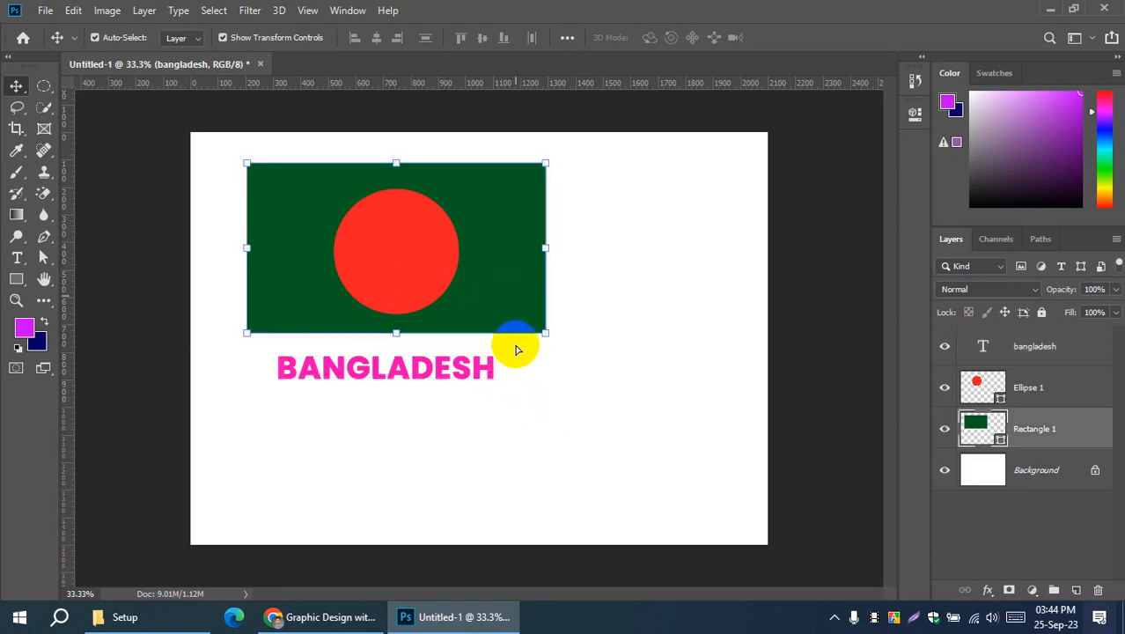
click(535, 422)
drag(410, 367, 550, 445)
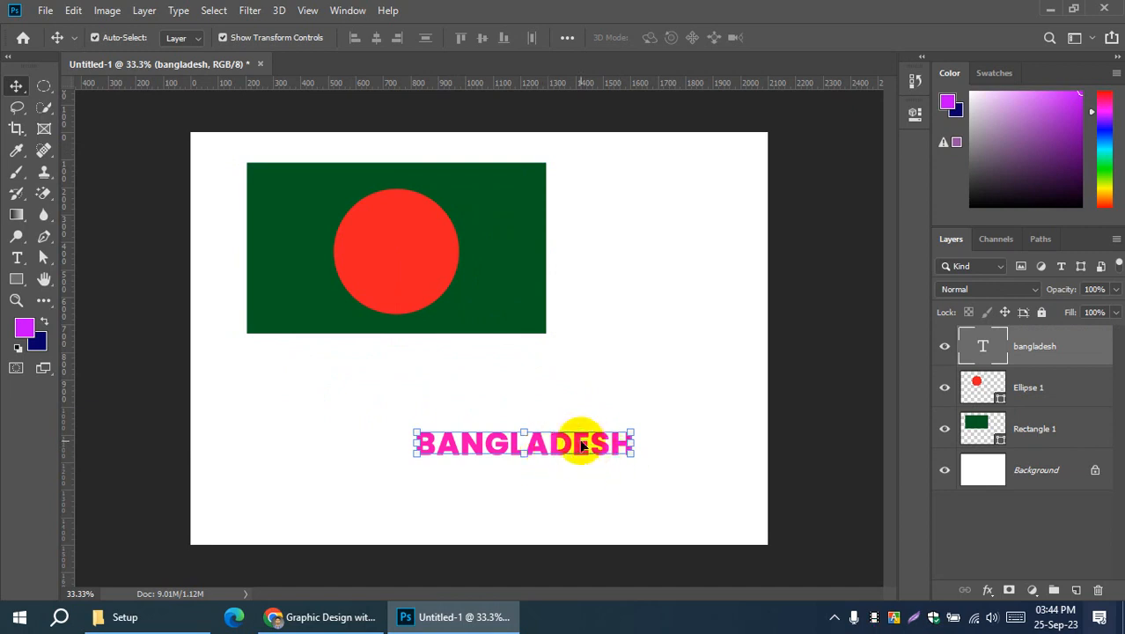
Step: Examine the Character and Paragraph formatting options for the BANGLADESH text, including Faux Bold and All Caps
click(16, 257)
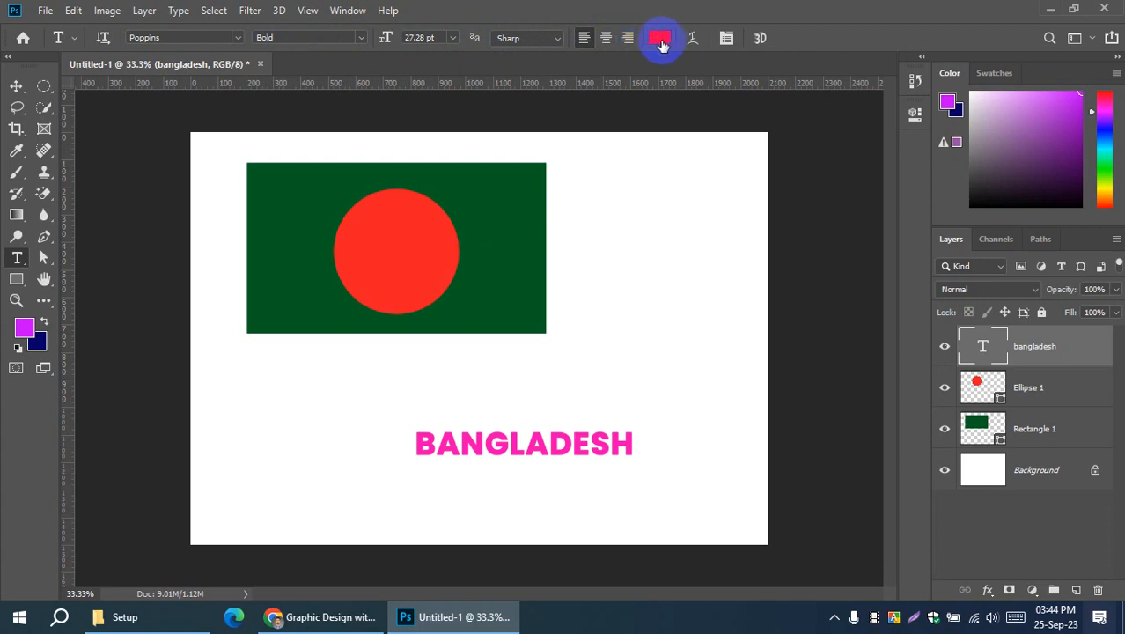
click(725, 39)
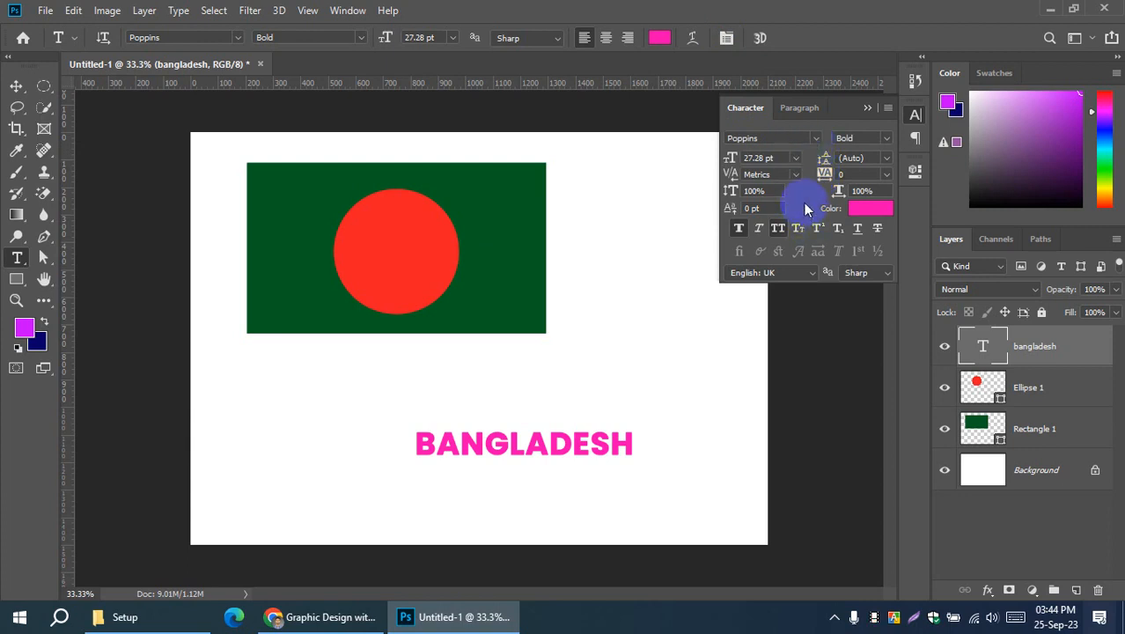
click(737, 228)
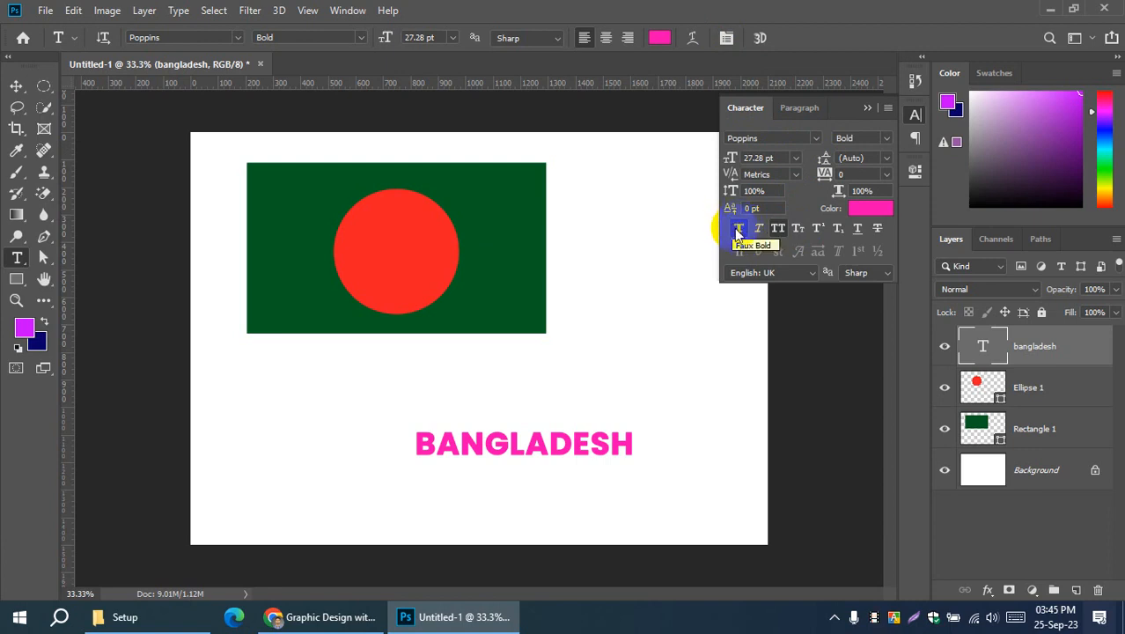
click(738, 231)
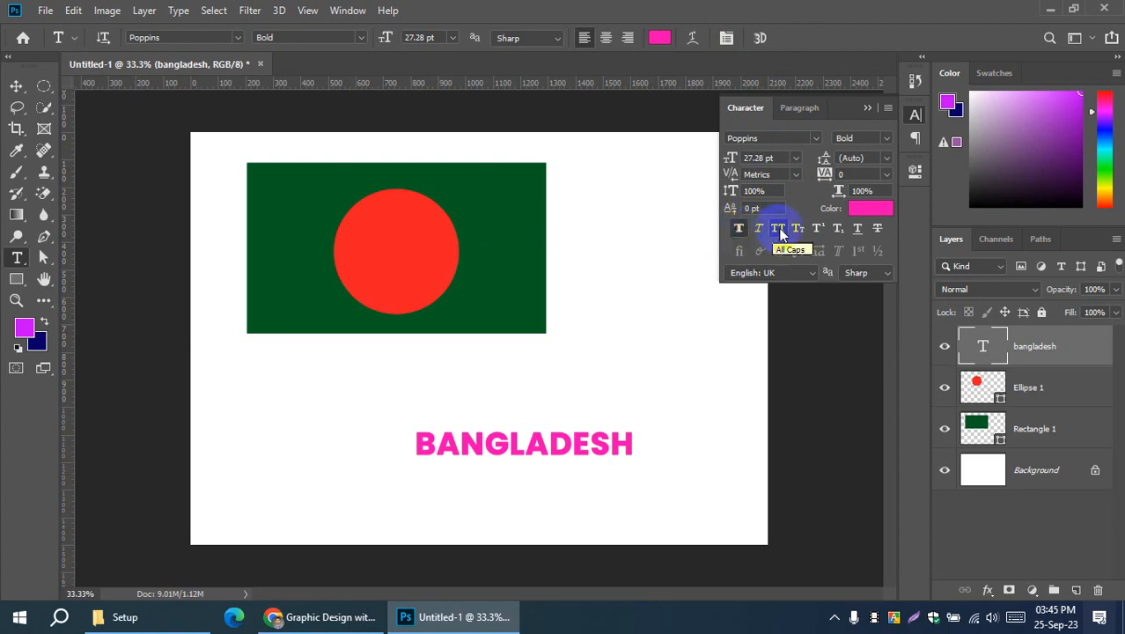
click(738, 231)
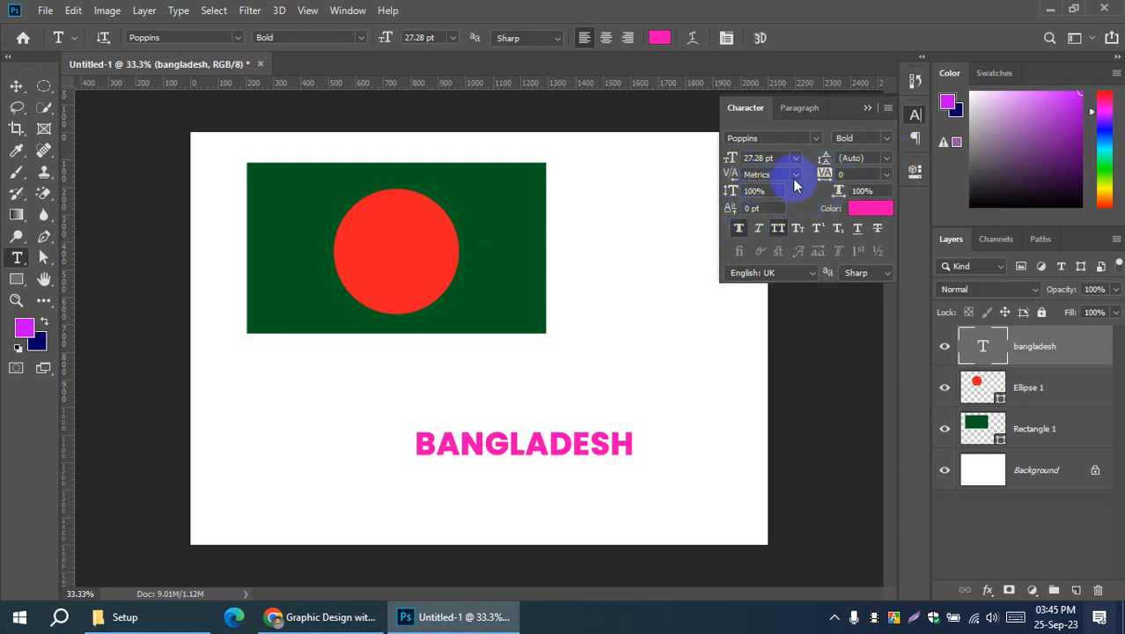
click(797, 108)
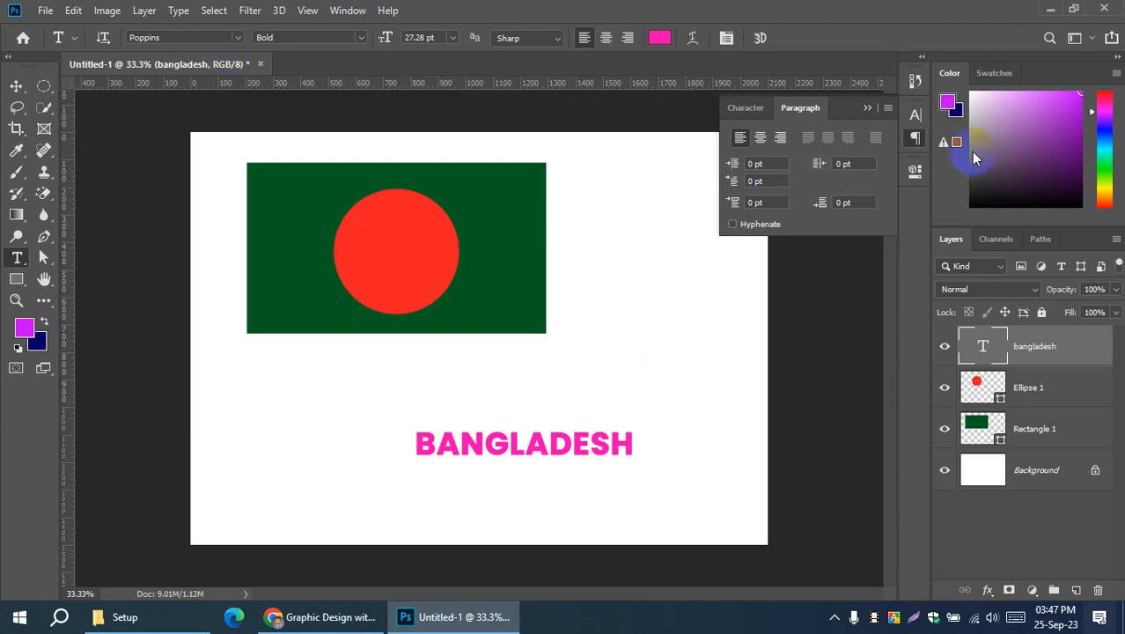
click(866, 108)
Step: Move the BANGLADESH text slightly up and to the left, and collapse the Paragraph settings
click(16, 86)
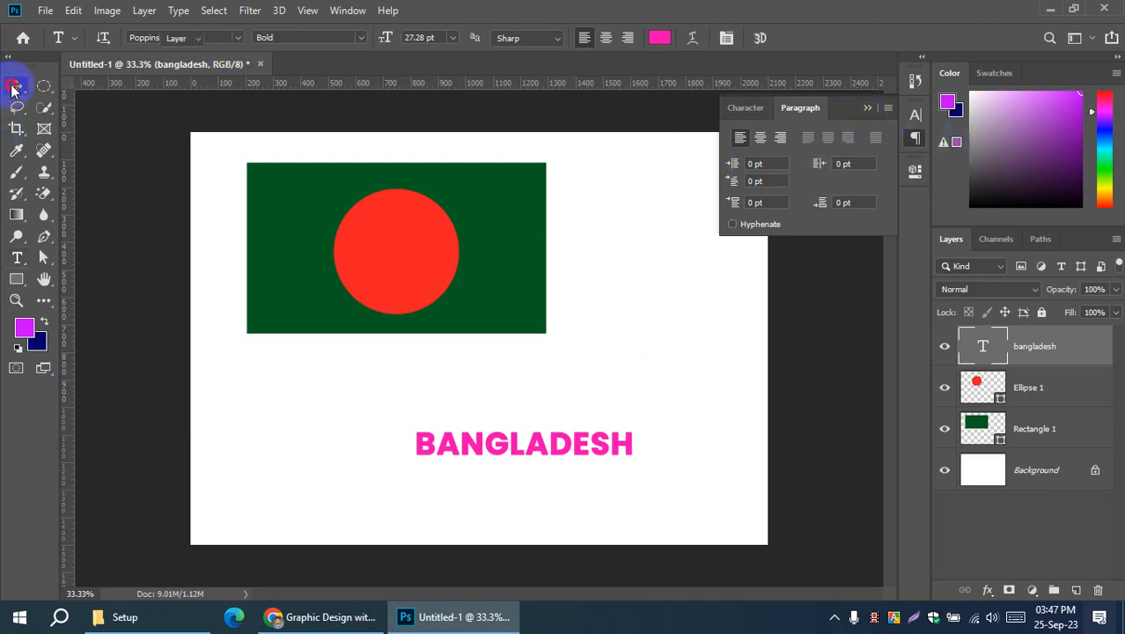
click(138, 253)
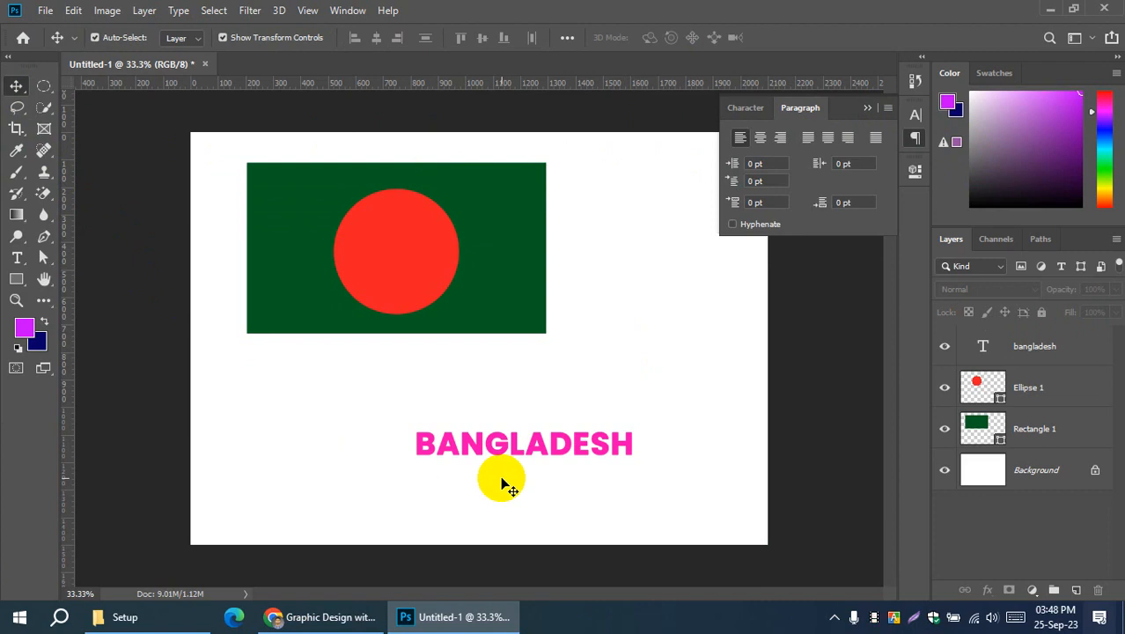
drag(510, 447, 490, 429)
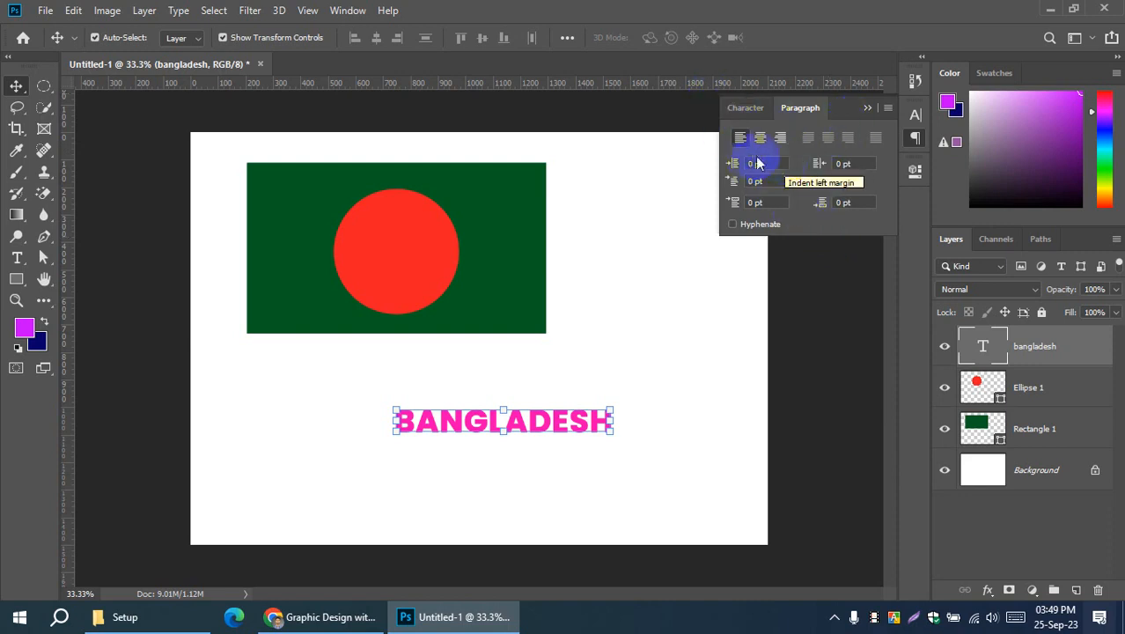
click(867, 109)
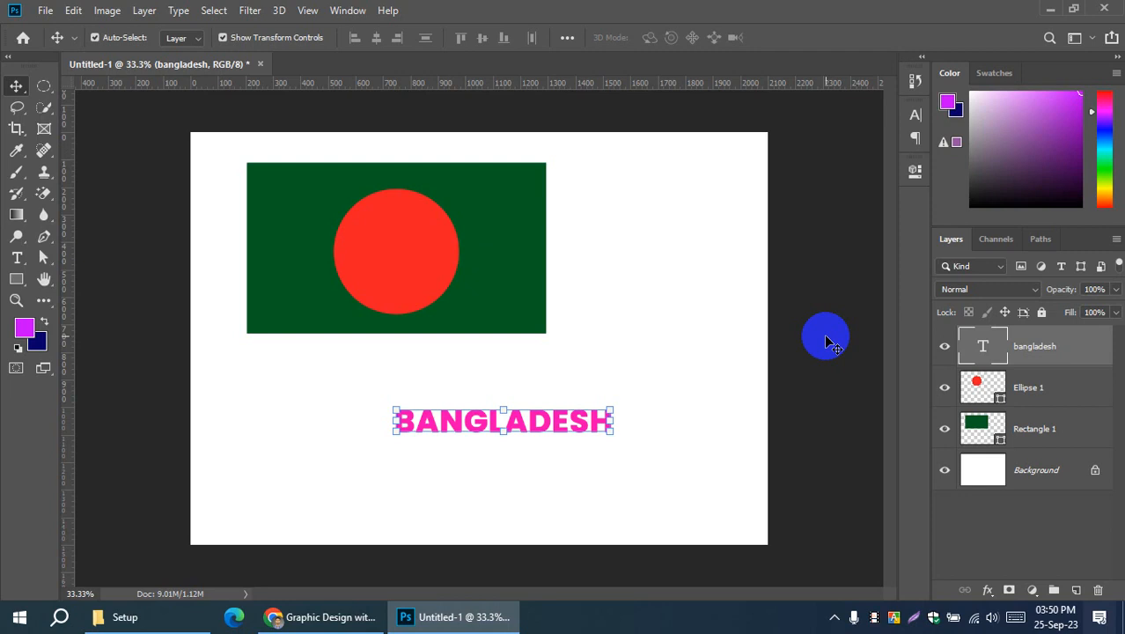
Step: Move the BANGLADESH text up and to the left, just beneath the green rectangle
click(811, 368)
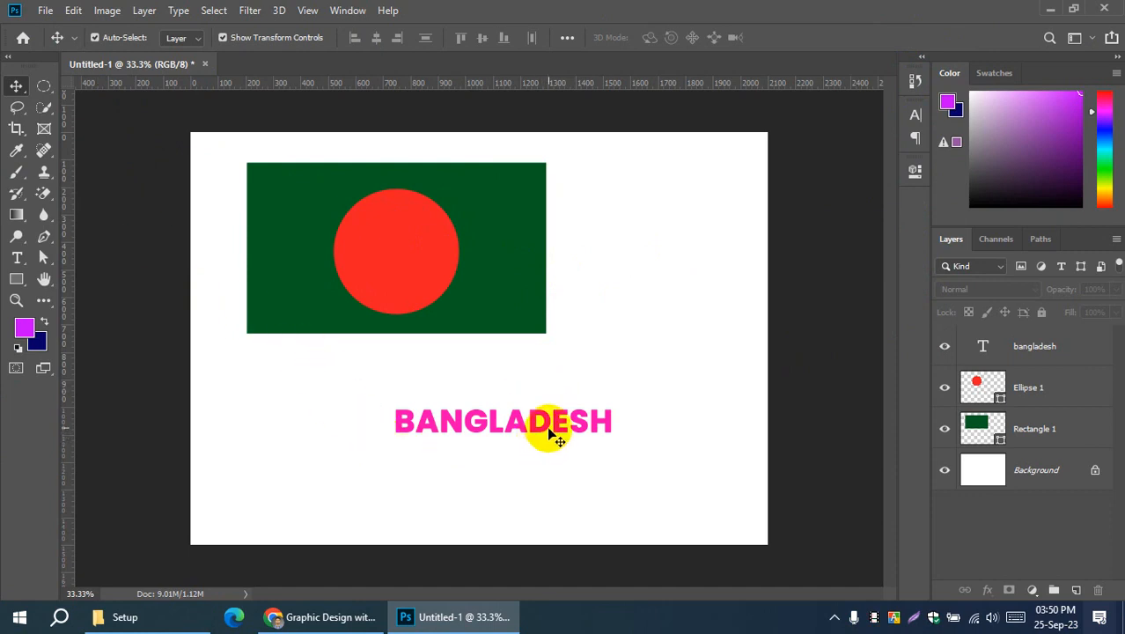
drag(549, 428, 371, 377)
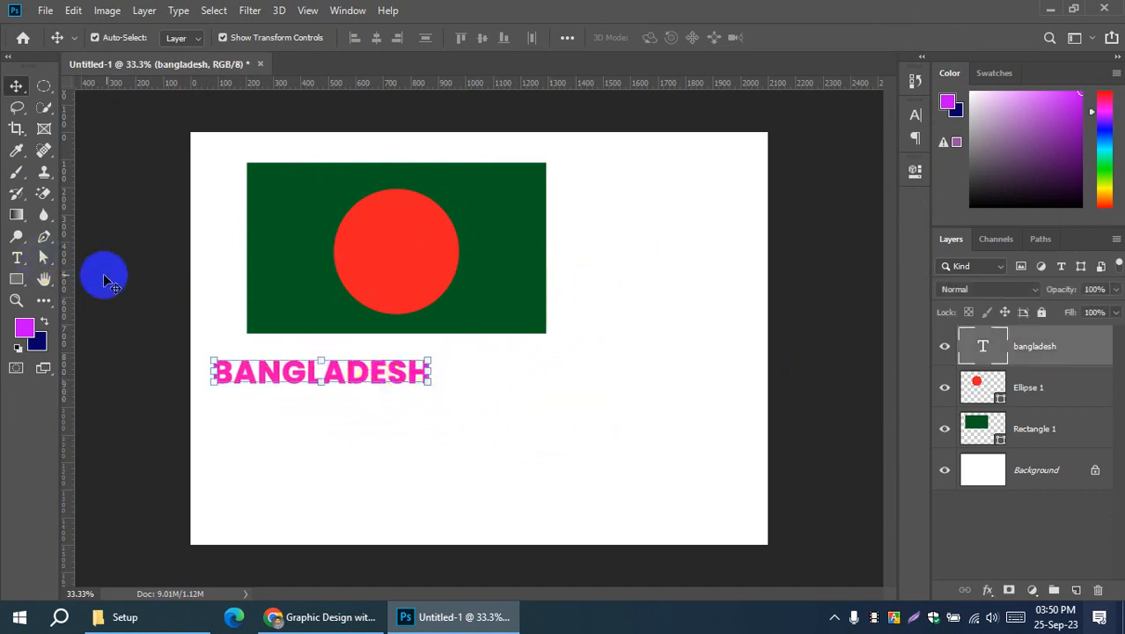
Step: Draw a purple rectangle about 951 × 384 px near the bottom of the canvas, below the BANGLADESH text
key(u)
drag(380, 418, 640, 523)
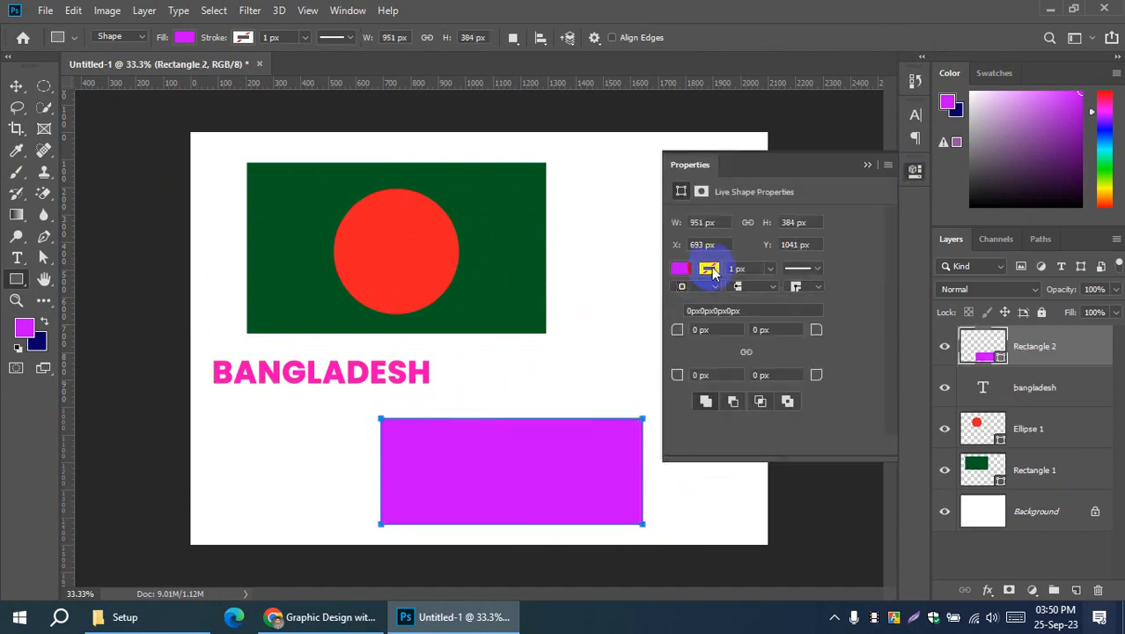
click(869, 166)
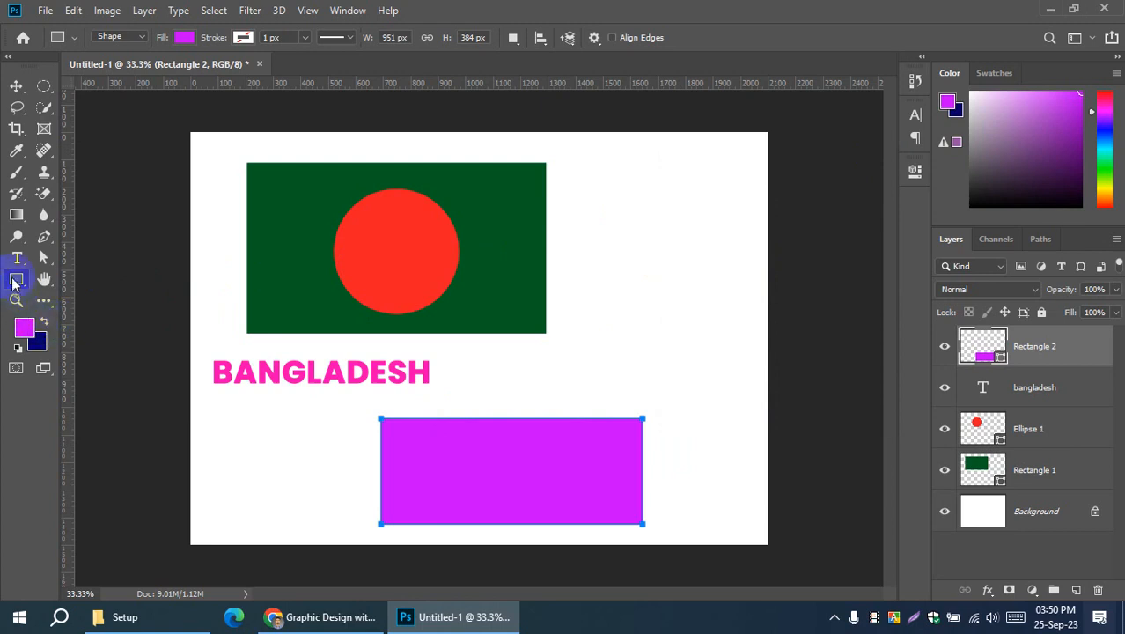
Step: Fill the new rectangle with the black-to-white linear gradient and recolour its black stop to pink ff00ae
click(184, 38)
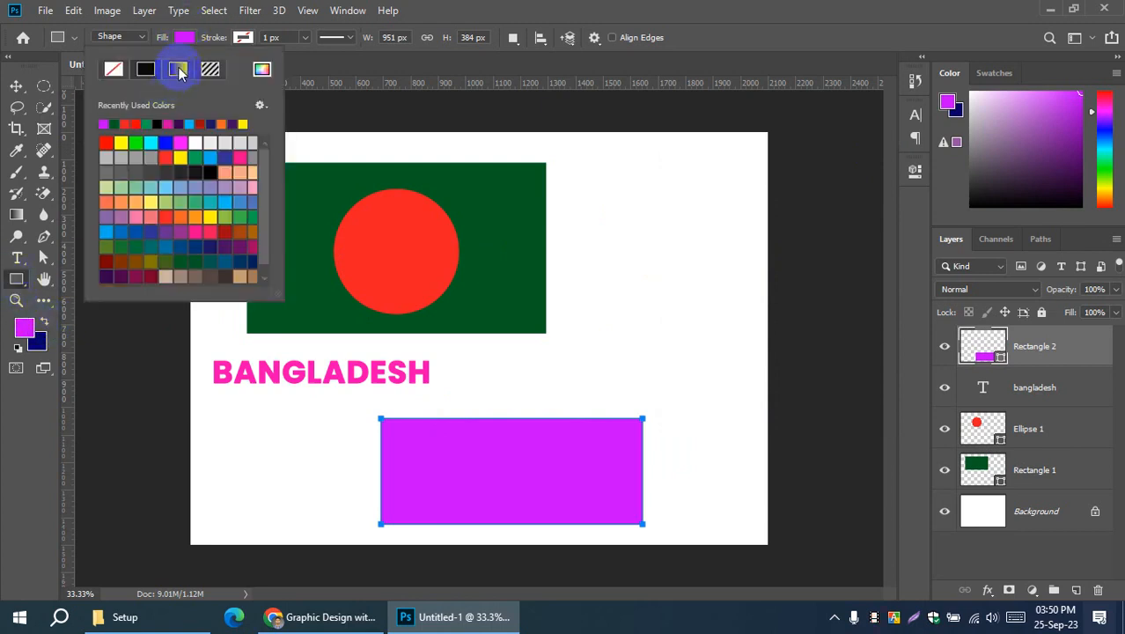
click(179, 69)
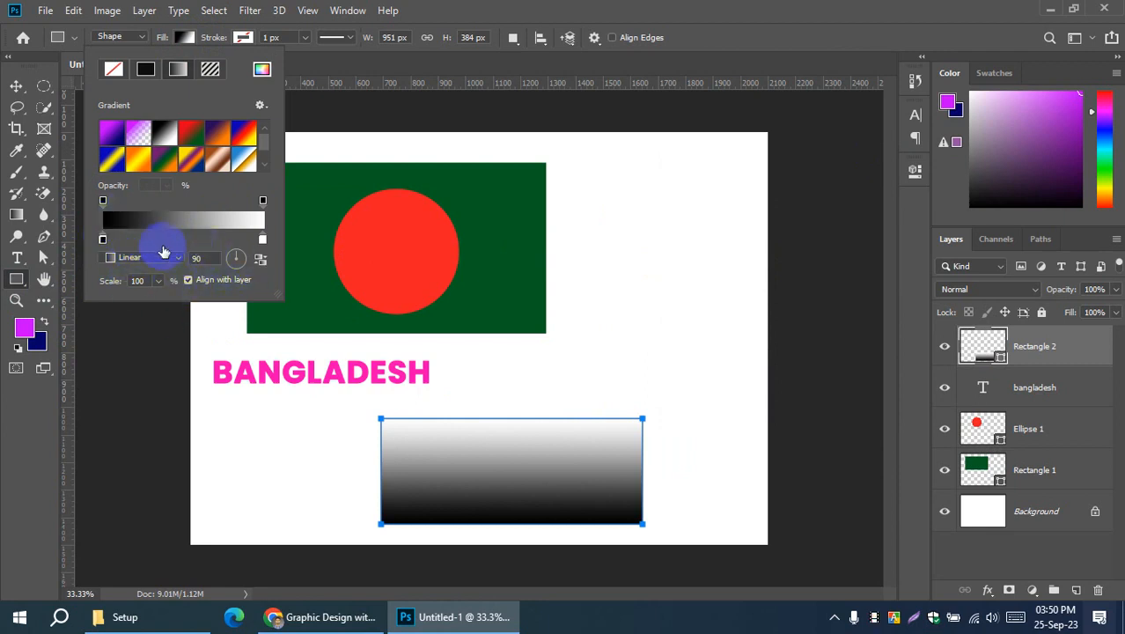
double_click(102, 241)
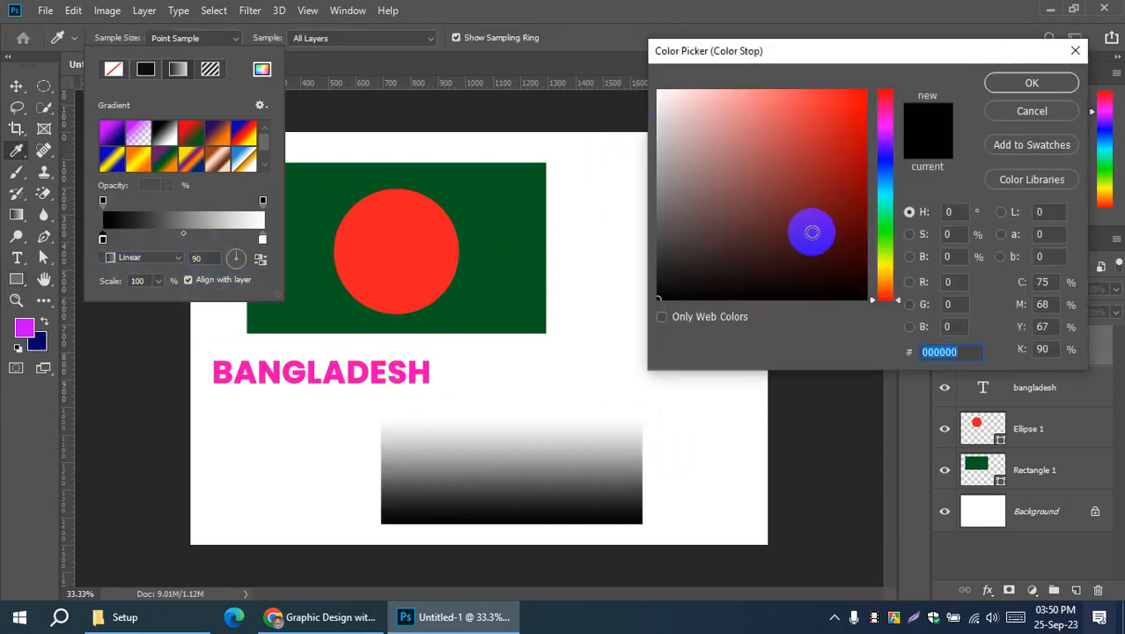
click(883, 116)
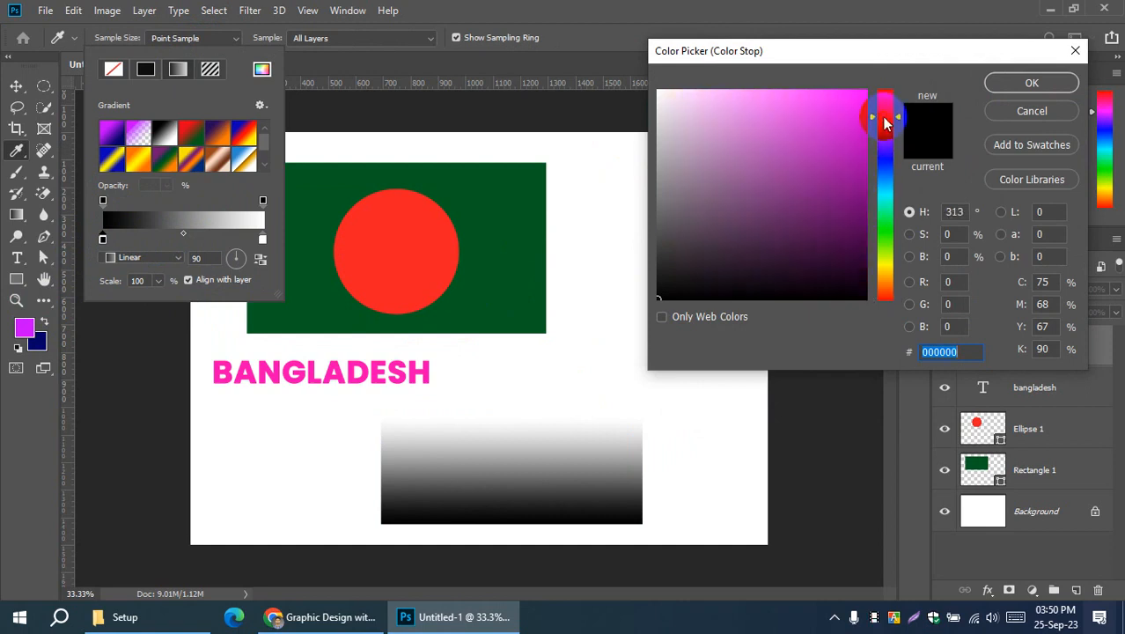
click(868, 106)
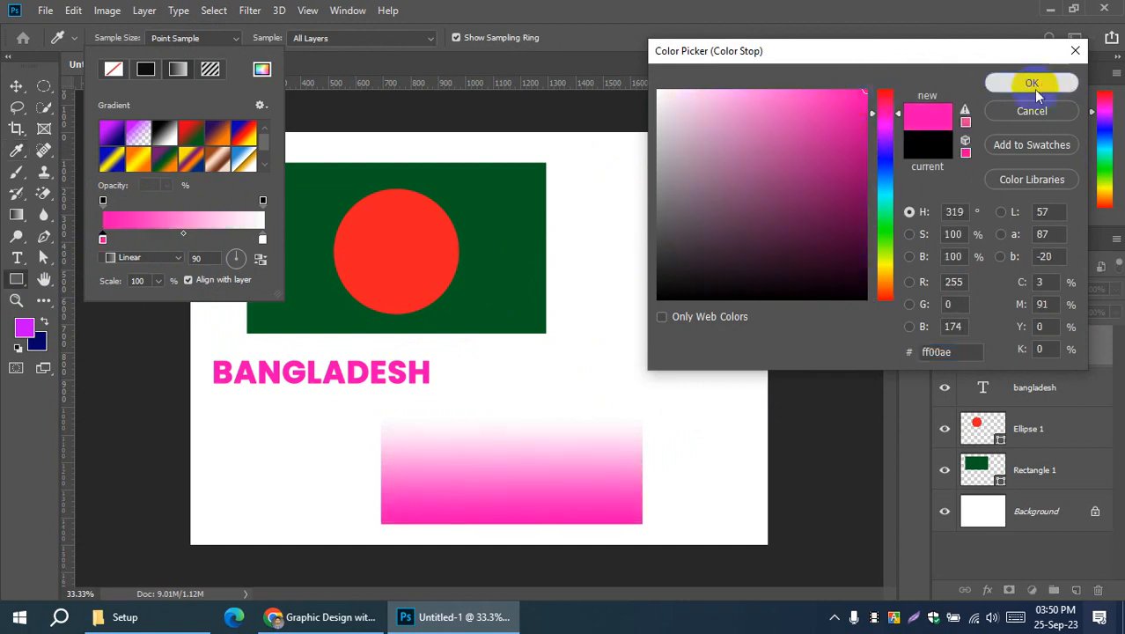
click(1031, 83)
click(16, 86)
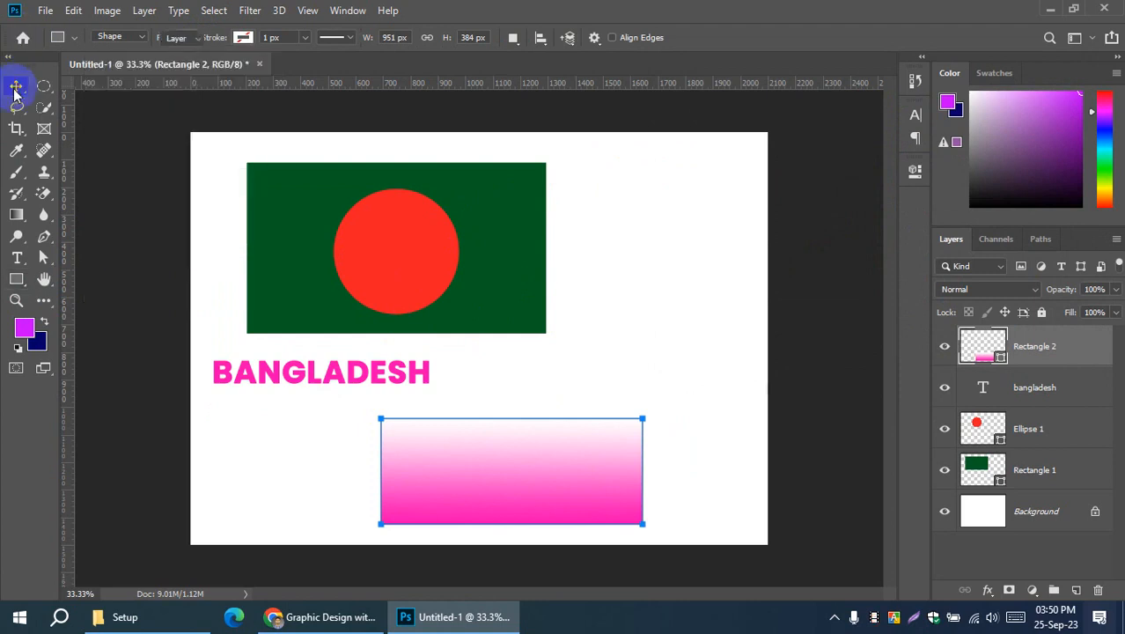
click(243, 451)
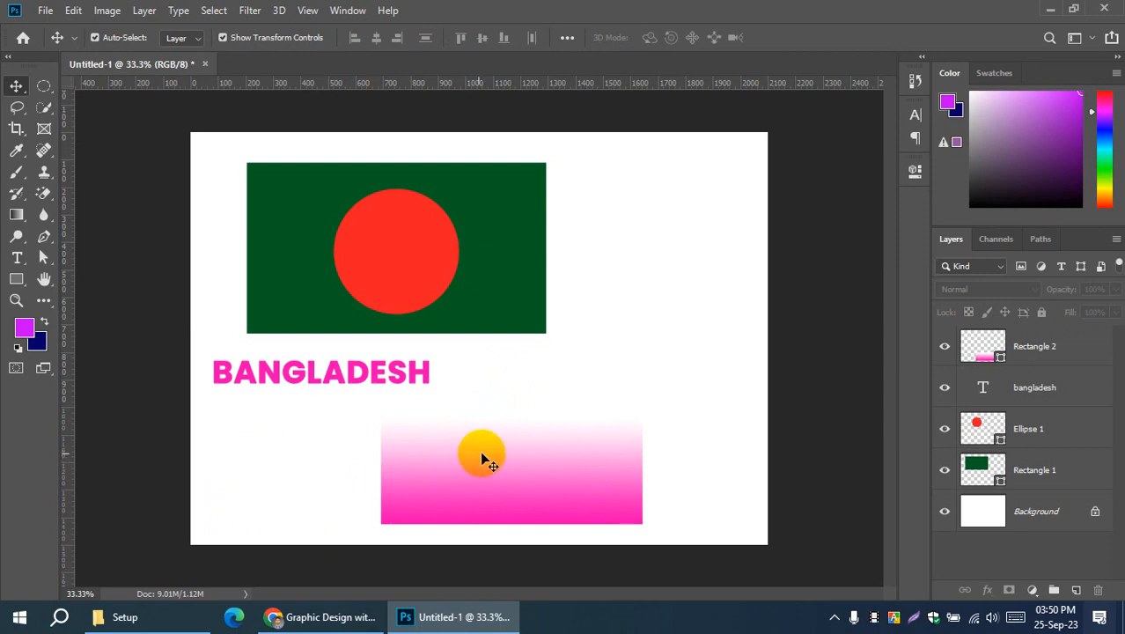
Step: Stretch the gradient rectangle past the canvas's left, right and bottom edges, to about 2232 × 507 px, and commit the transform
click(407, 475)
drag(380, 471, 182, 466)
drag(643, 470, 795, 470)
drag(489, 523, 487, 557)
click(791, 37)
click(811, 284)
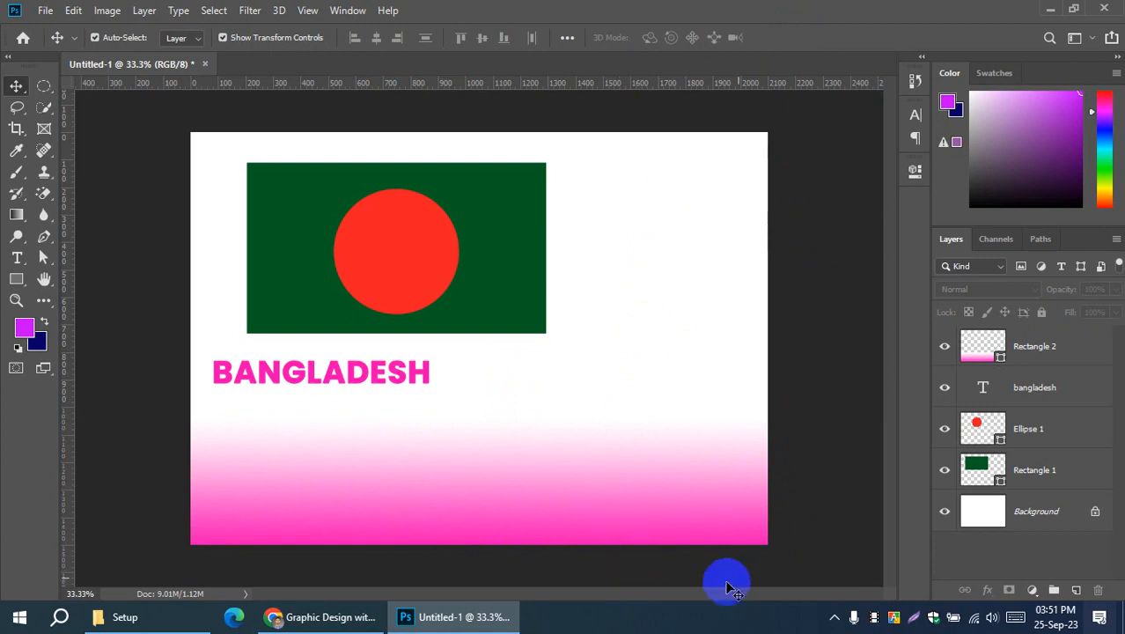
Step: Examine the fill gradient settings of the bottom rectangle and the Gradient tool's presets
click(602, 516)
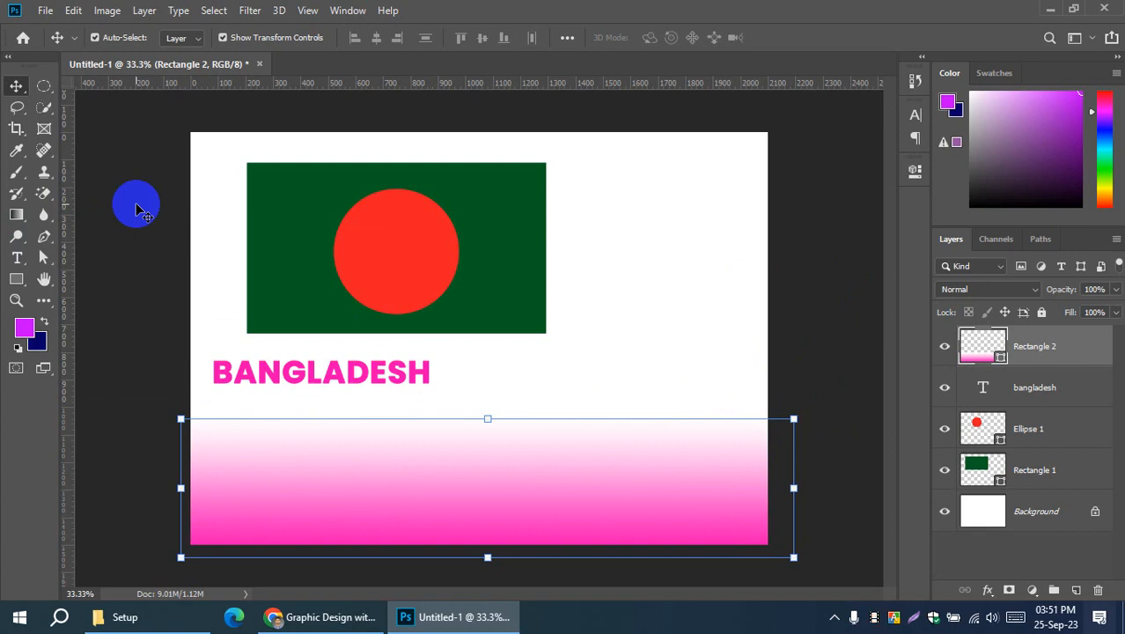
click(17, 214)
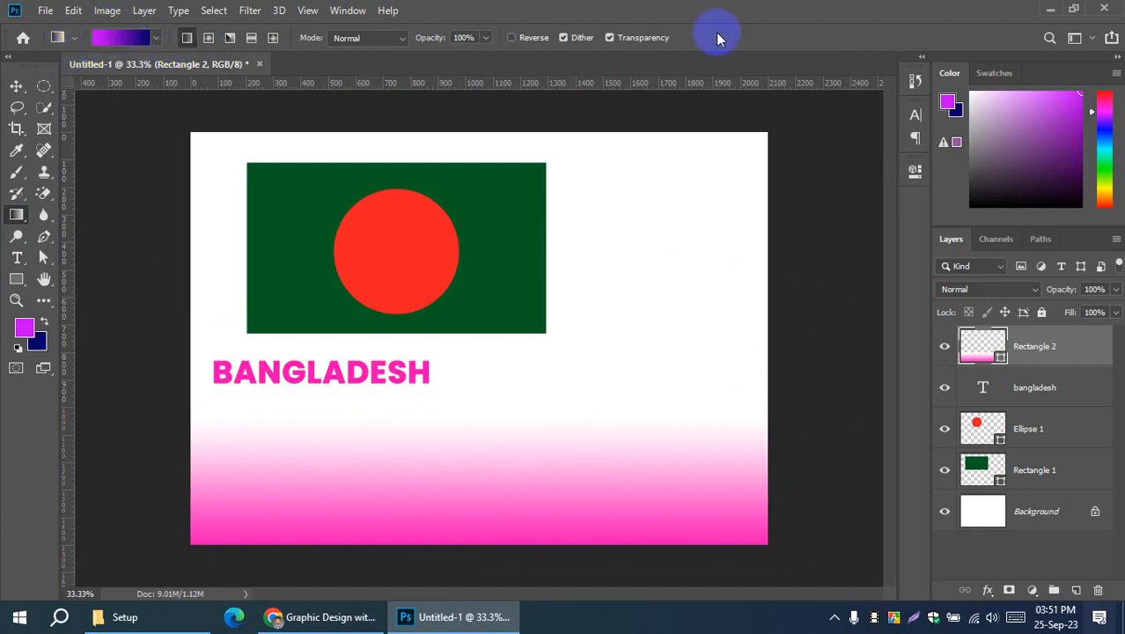
click(16, 279)
click(181, 37)
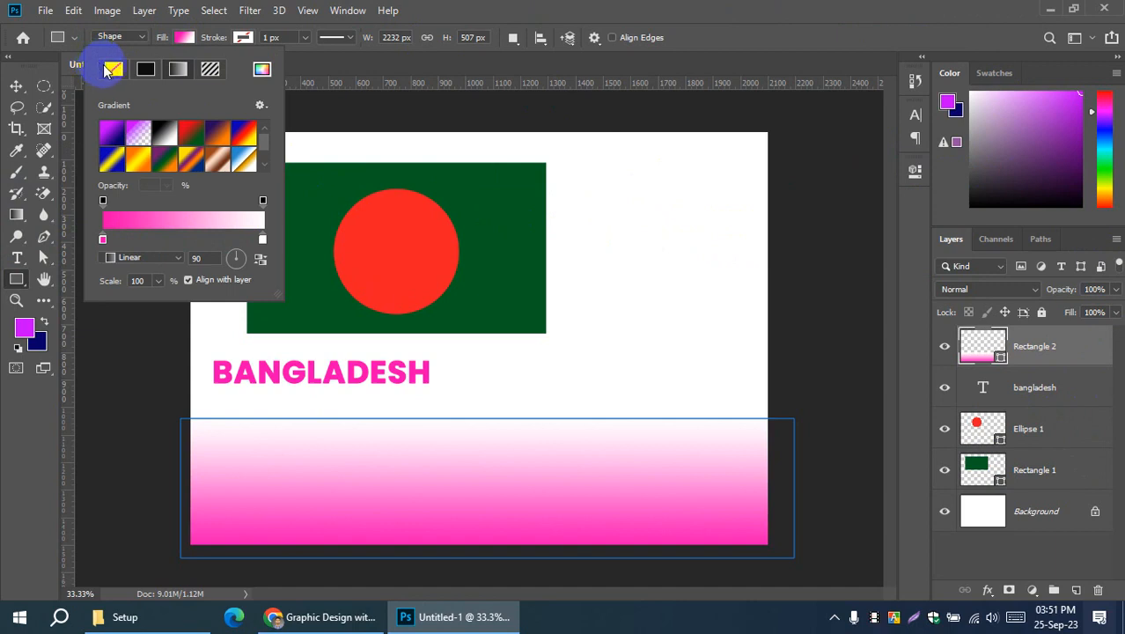
click(15, 215)
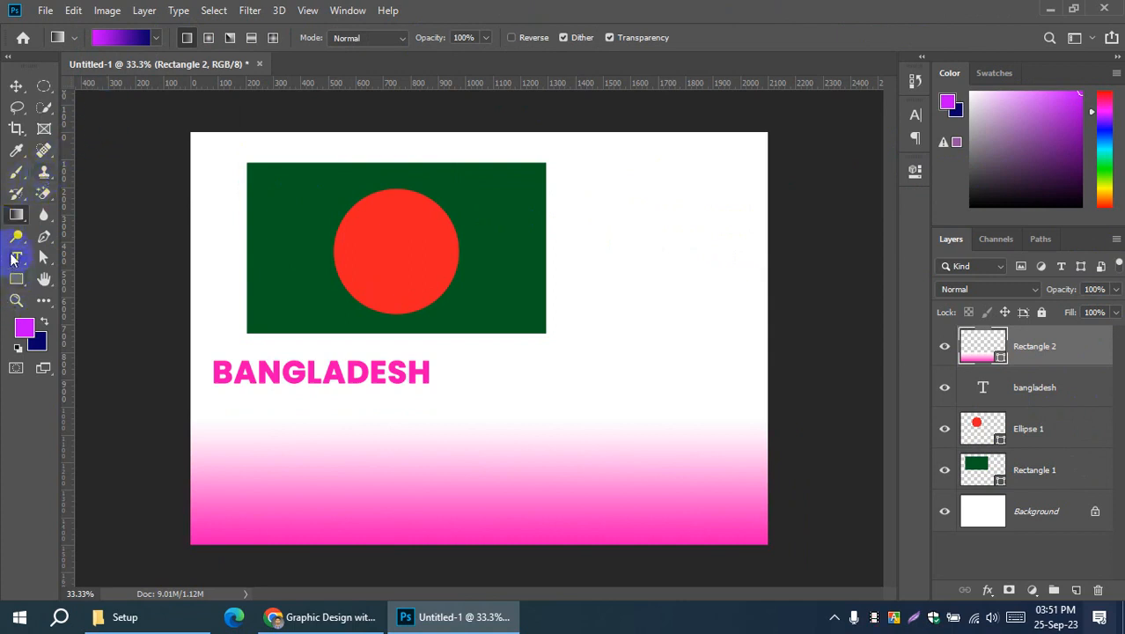
click(160, 40)
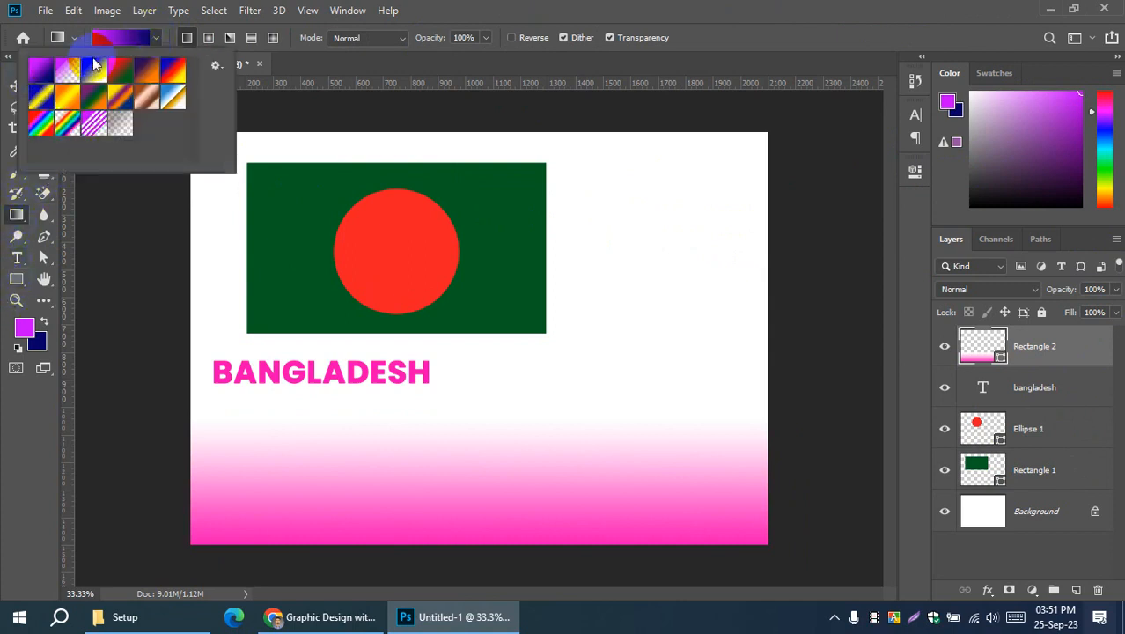
click(157, 44)
Step: Change the end colour stop of the Gradient tool's Foreground to Background gradient to purple
click(108, 38)
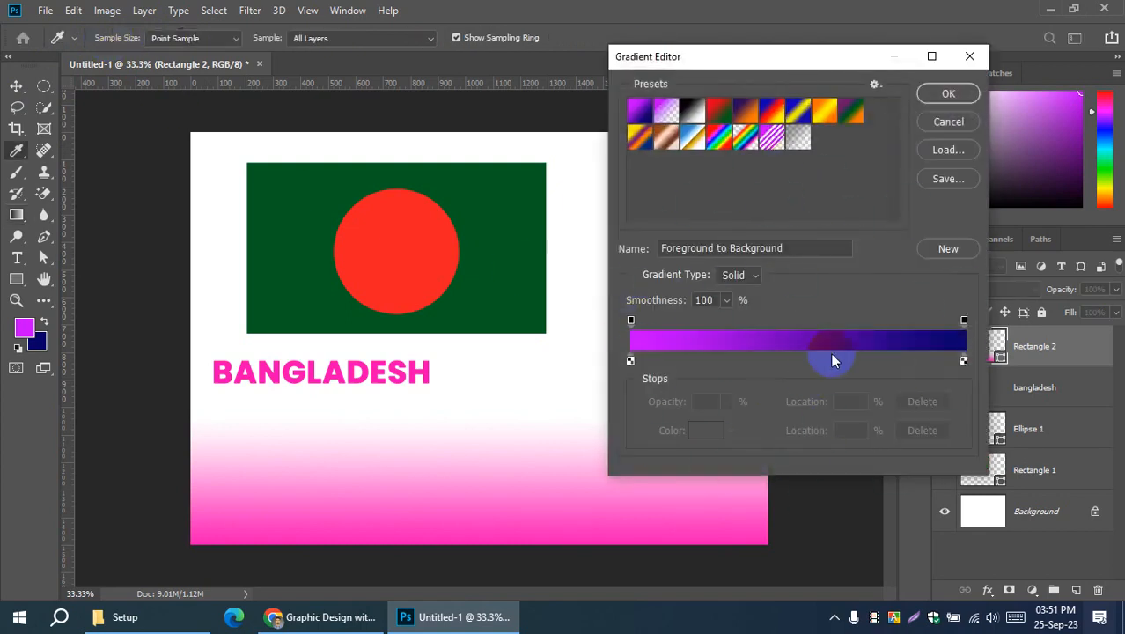
click(963, 361)
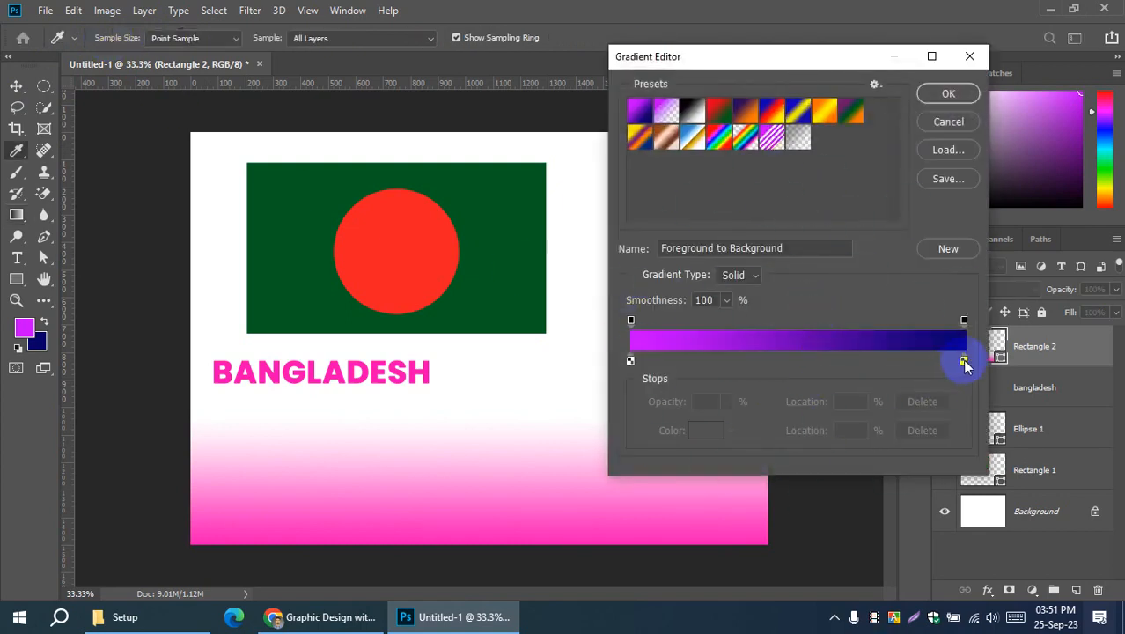
double_click(963, 361)
click(886, 158)
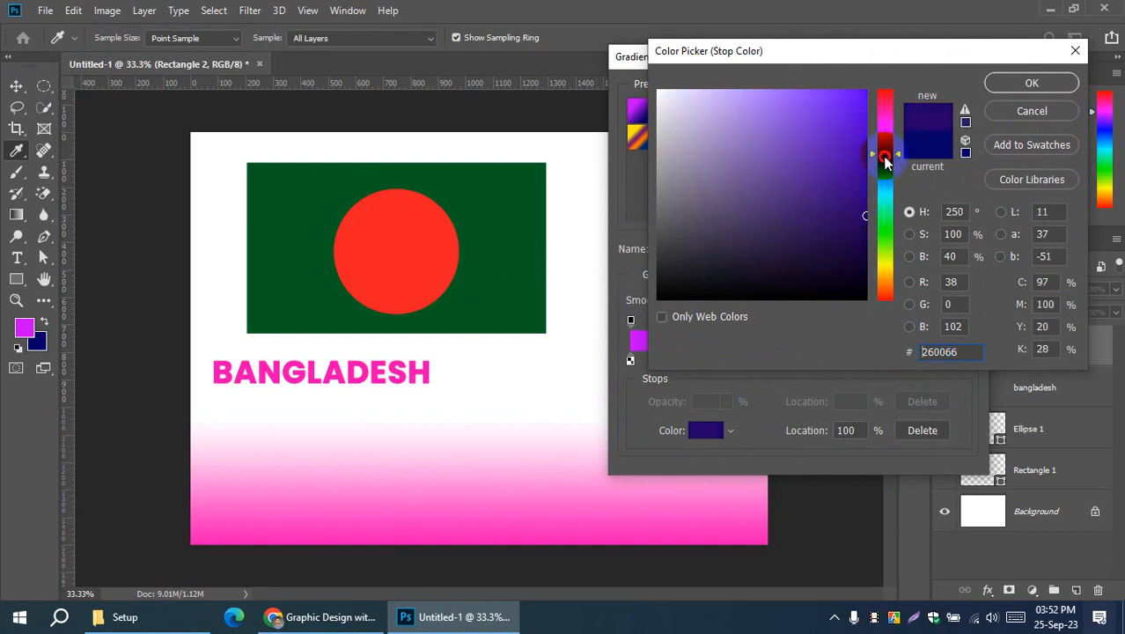
mouse_move(886, 159)
mouse_down()
mouse_move(884, 173)
mouse_move(886, 137)
mouse_move(869, 138)
mouse_up()
click(859, 144)
click(1031, 83)
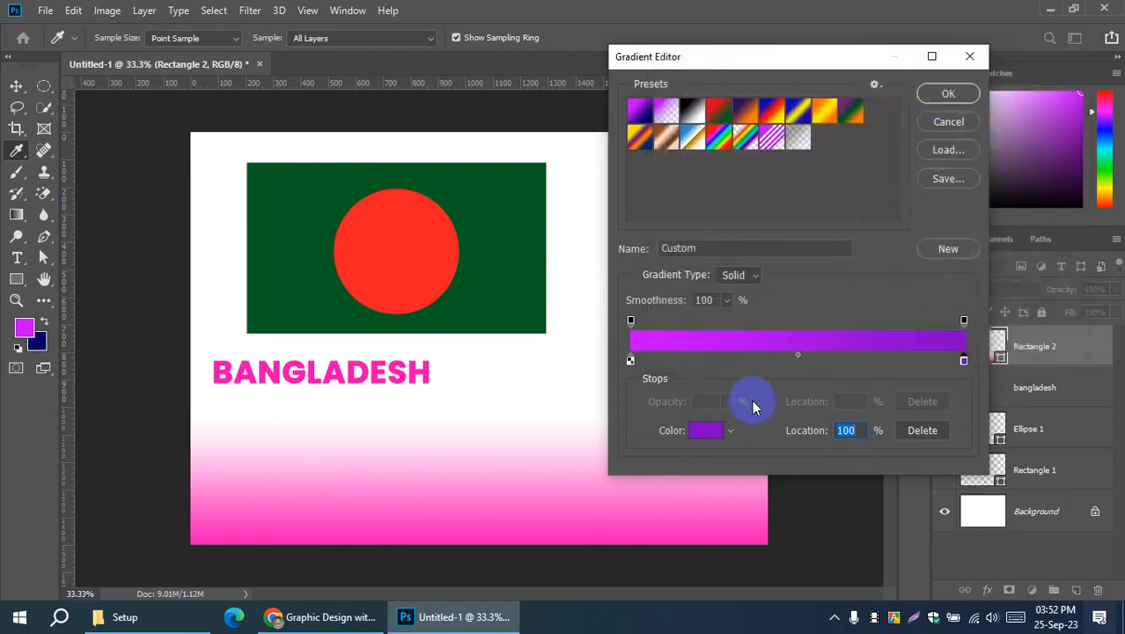
click(948, 95)
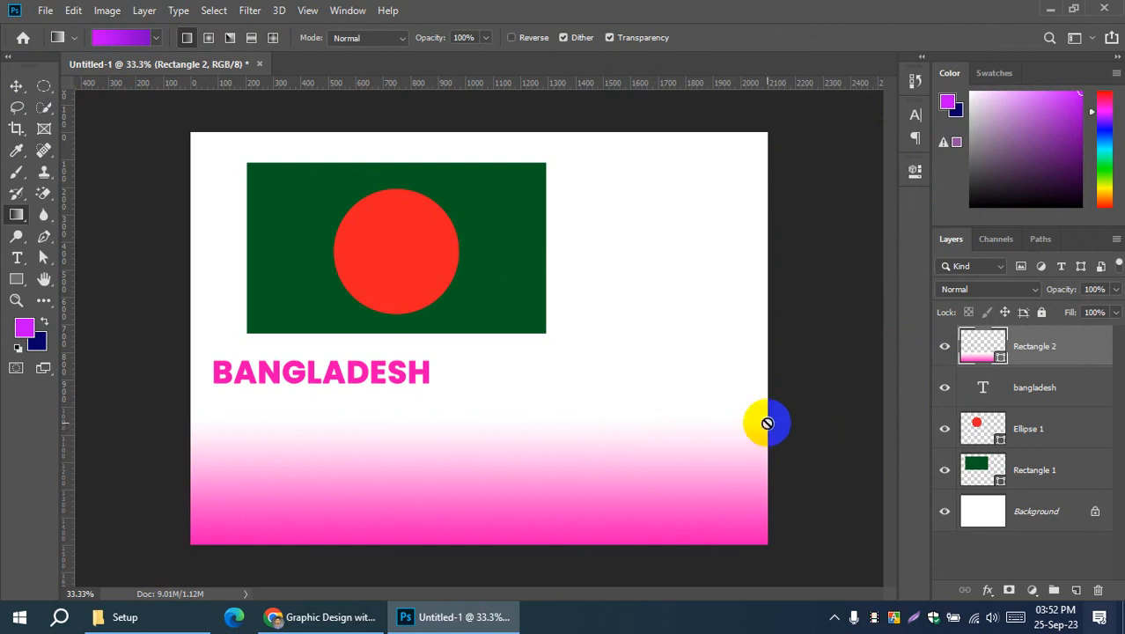
click(16, 86)
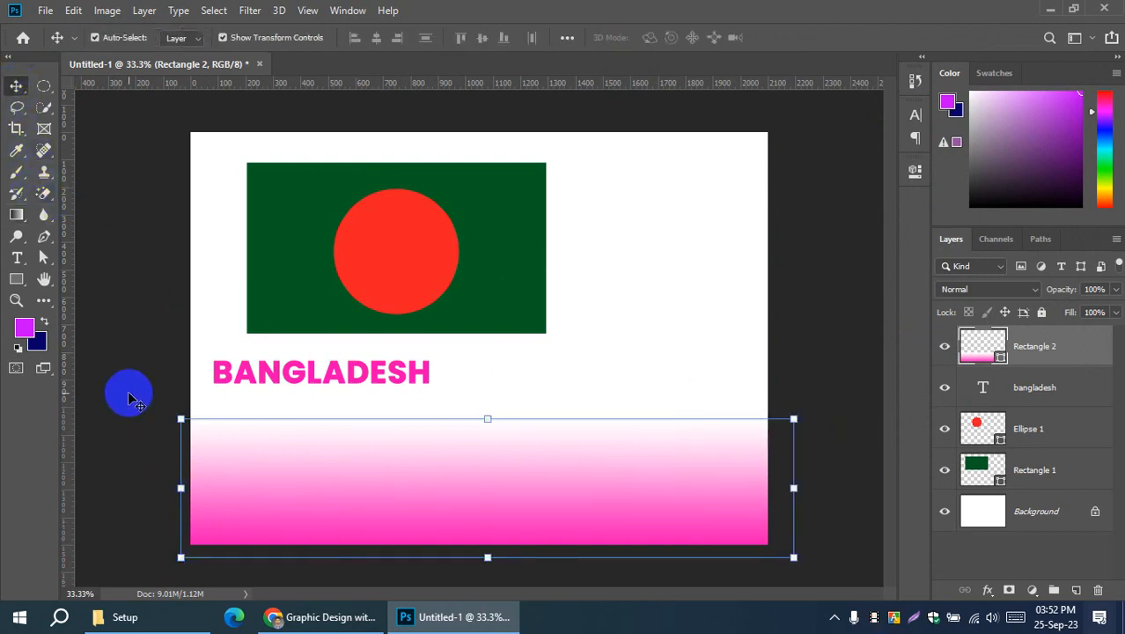
click(18, 217)
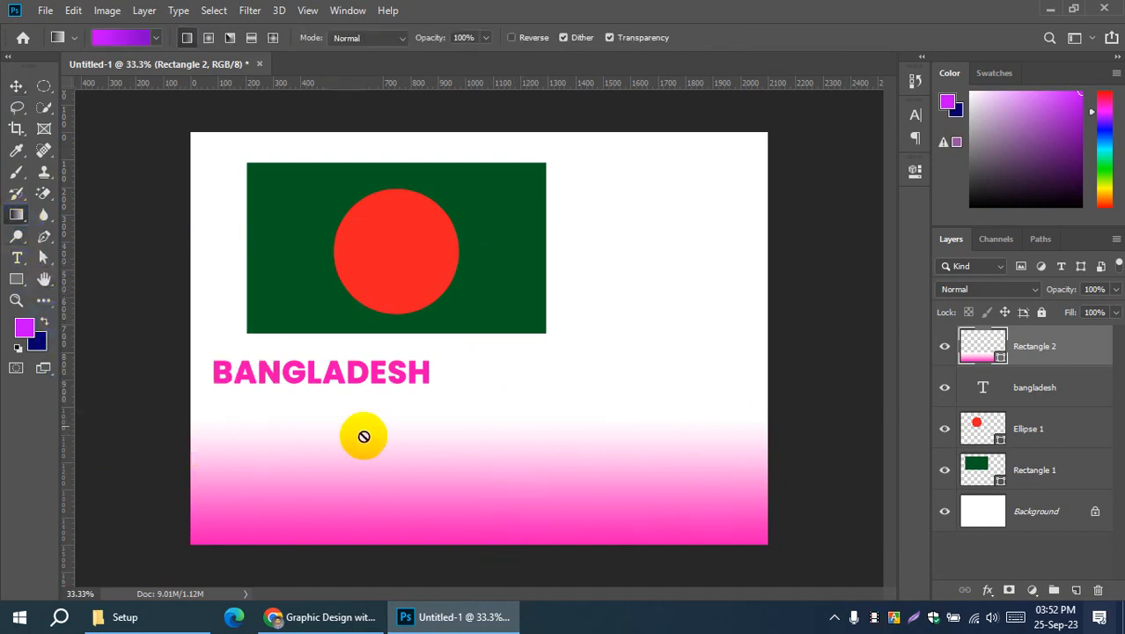
click(15, 85)
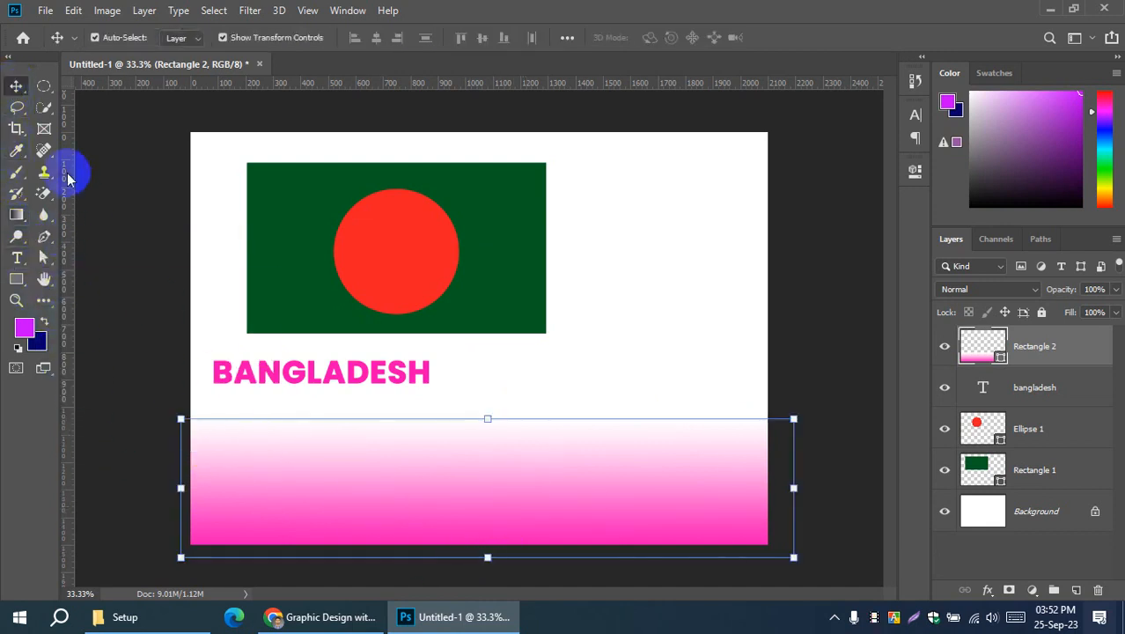
Step: Set the end colour stop of the Gradient tool's custom gradient to the brighter purple 8600d3
click(18, 214)
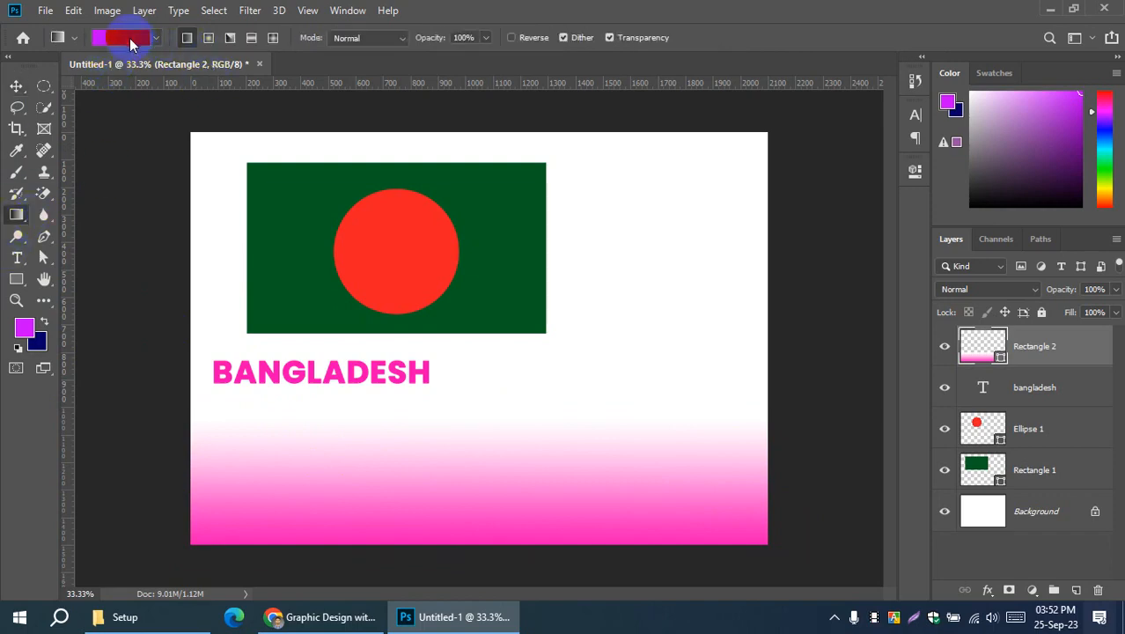
click(130, 41)
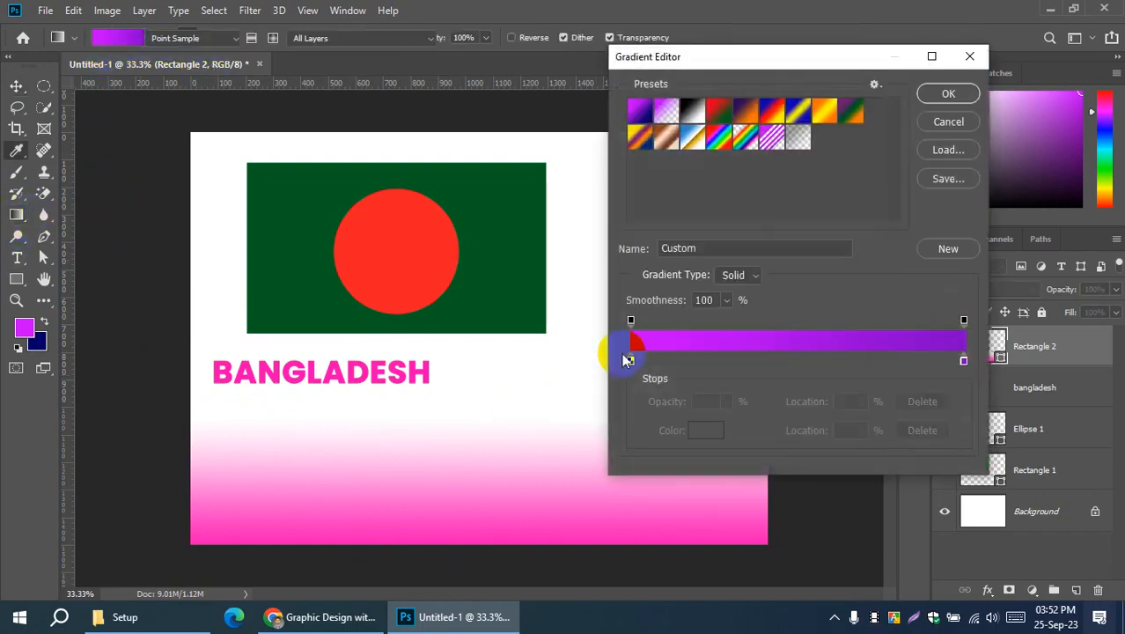
double_click(962, 362)
drag(862, 135, 865, 125)
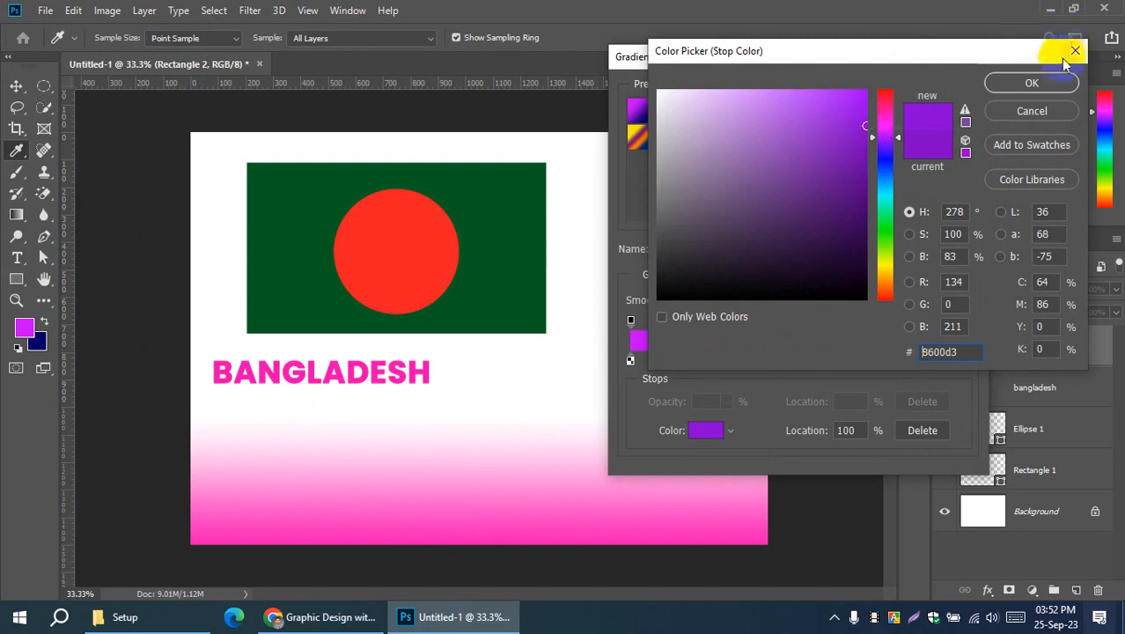
click(1025, 81)
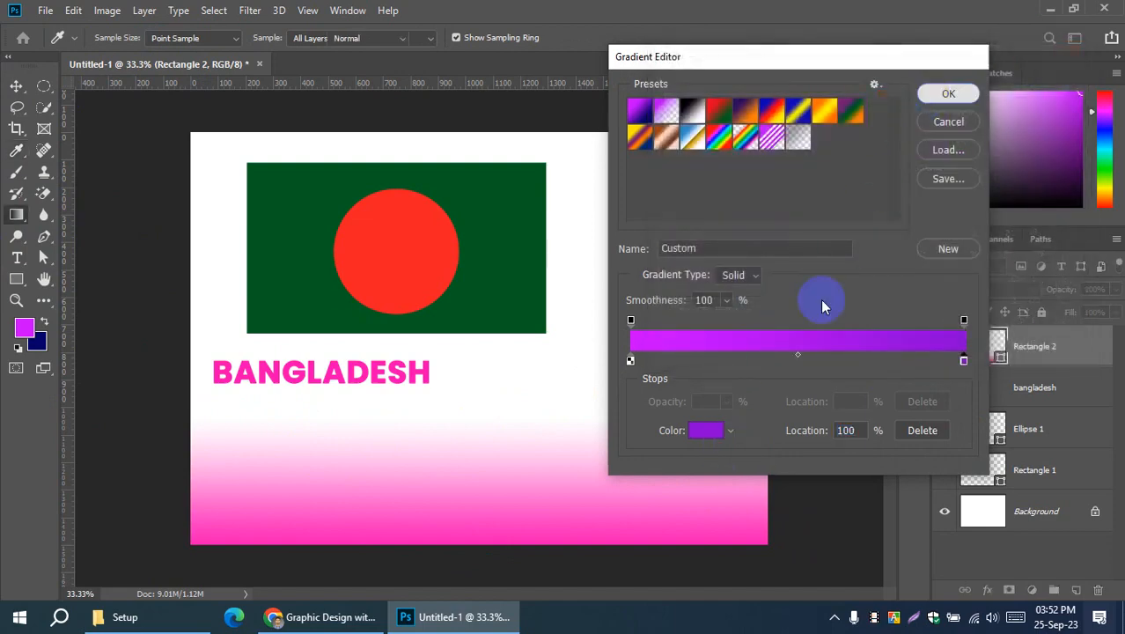
key(Return)
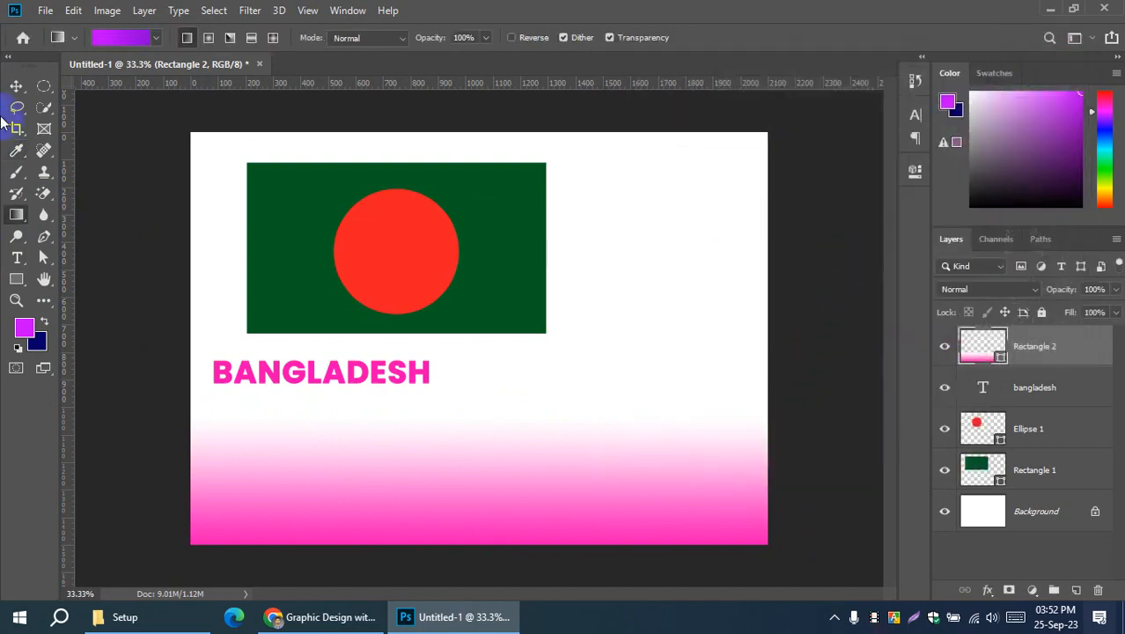
Step: Recolour the white stop of the bottom rectangle's fill gradient to dark purple
click(16, 86)
click(15, 278)
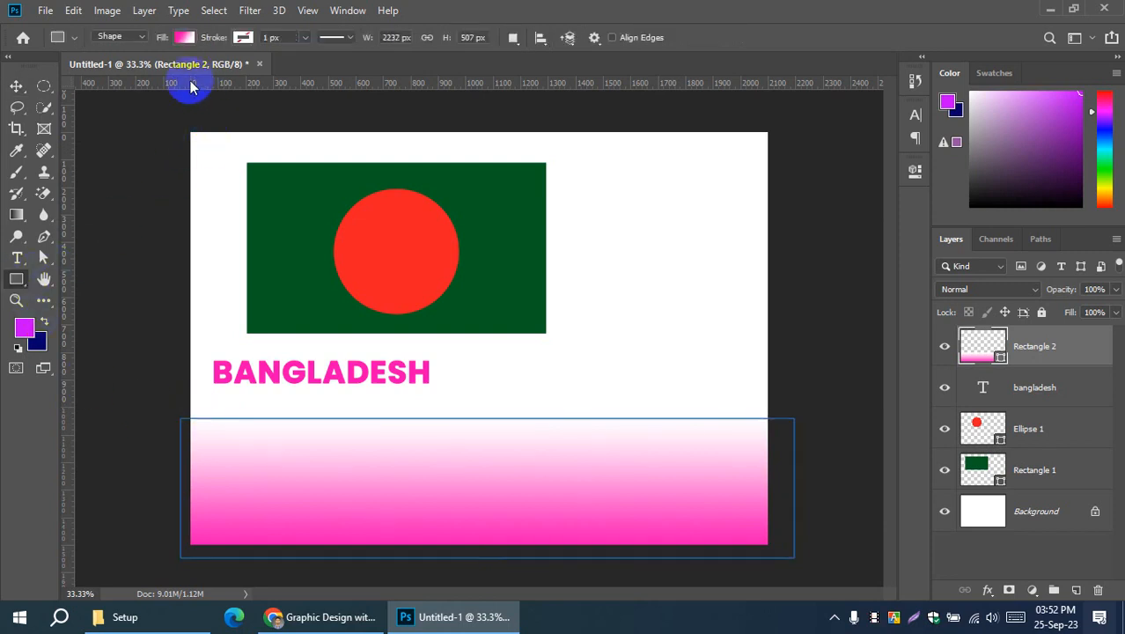
click(183, 37)
click(262, 240)
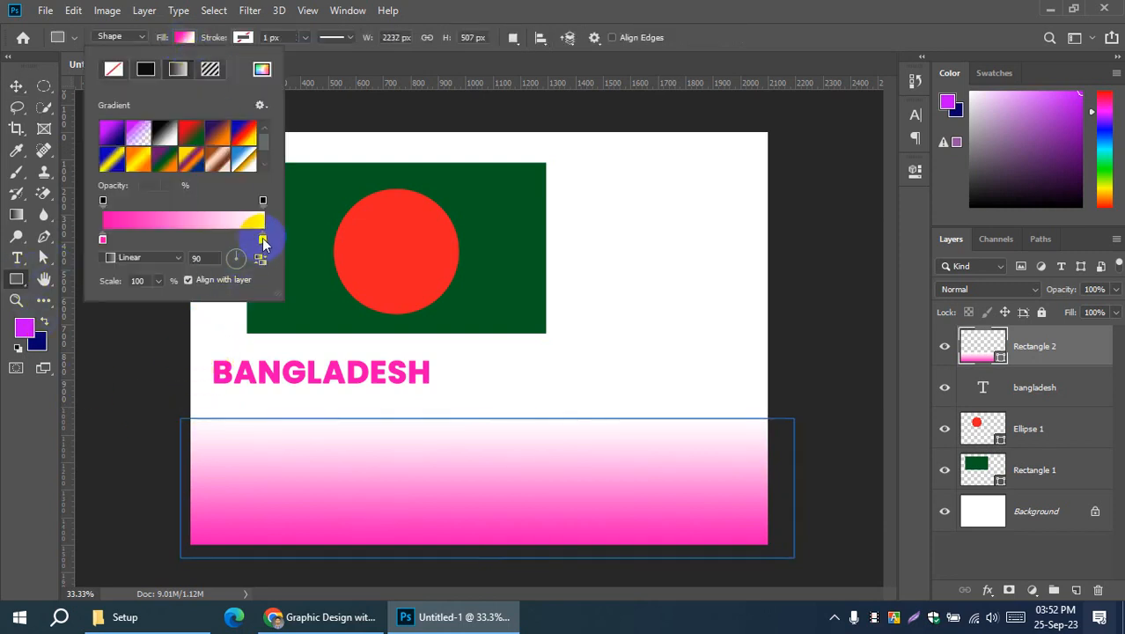
double_click(262, 239)
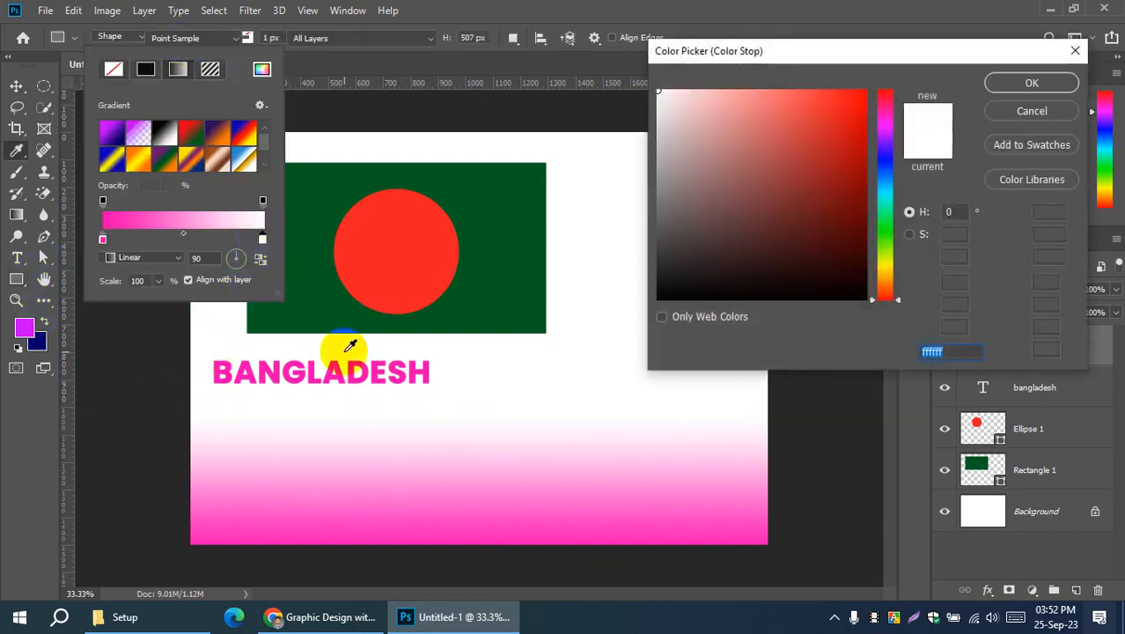
click(882, 153)
click(871, 94)
mouse_move(870, 95)
mouse_down()
mouse_move(870, 198)
mouse_move(884, 137)
mouse_up()
click(1021, 82)
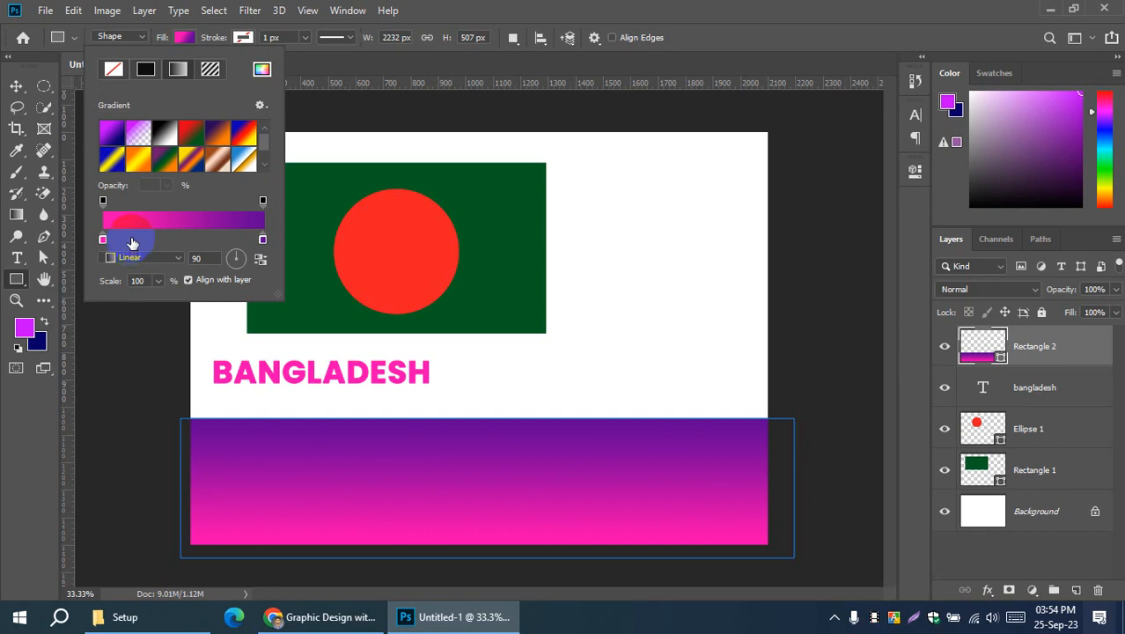
Step: Try the Radial, Linear and Angle styles on the bottom rectangle's fill gradient
click(145, 258)
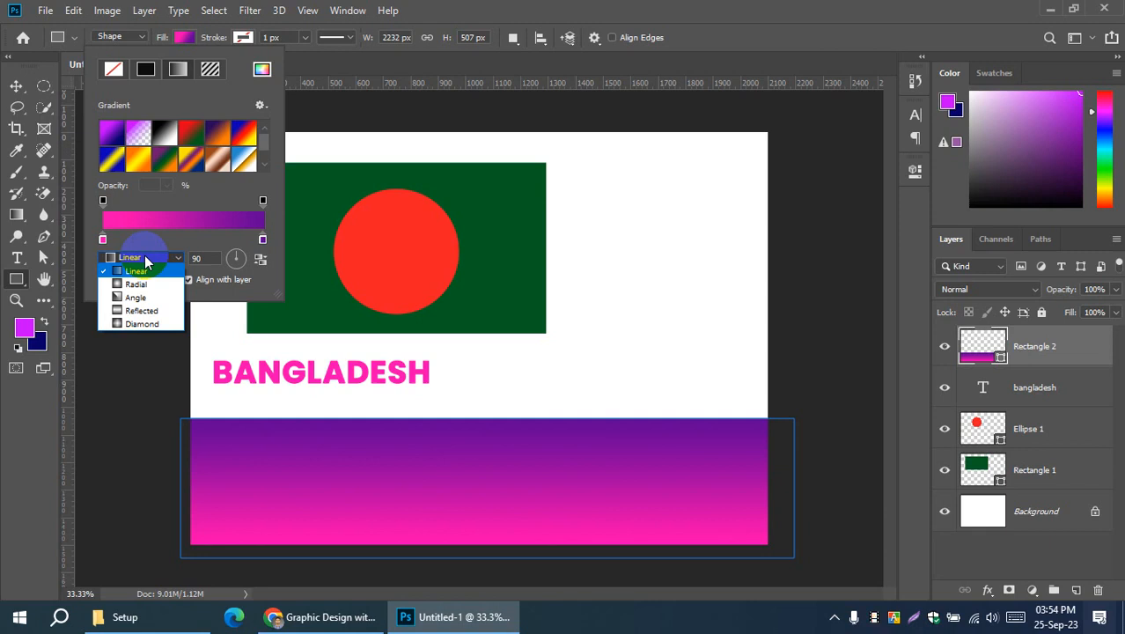
click(137, 285)
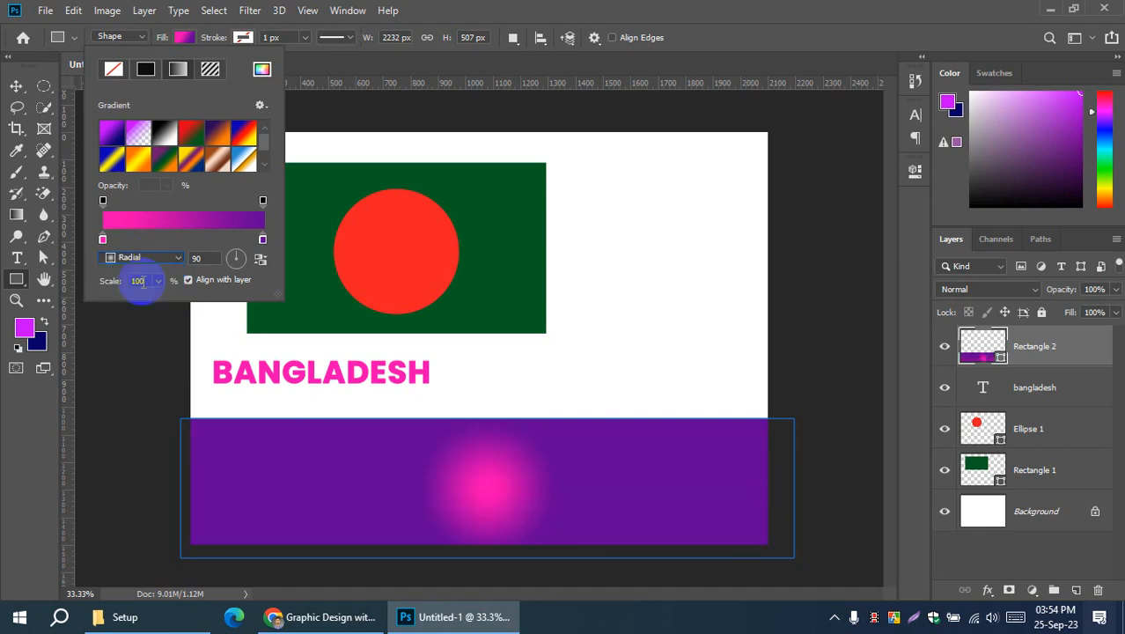
click(141, 257)
click(141, 273)
click(138, 259)
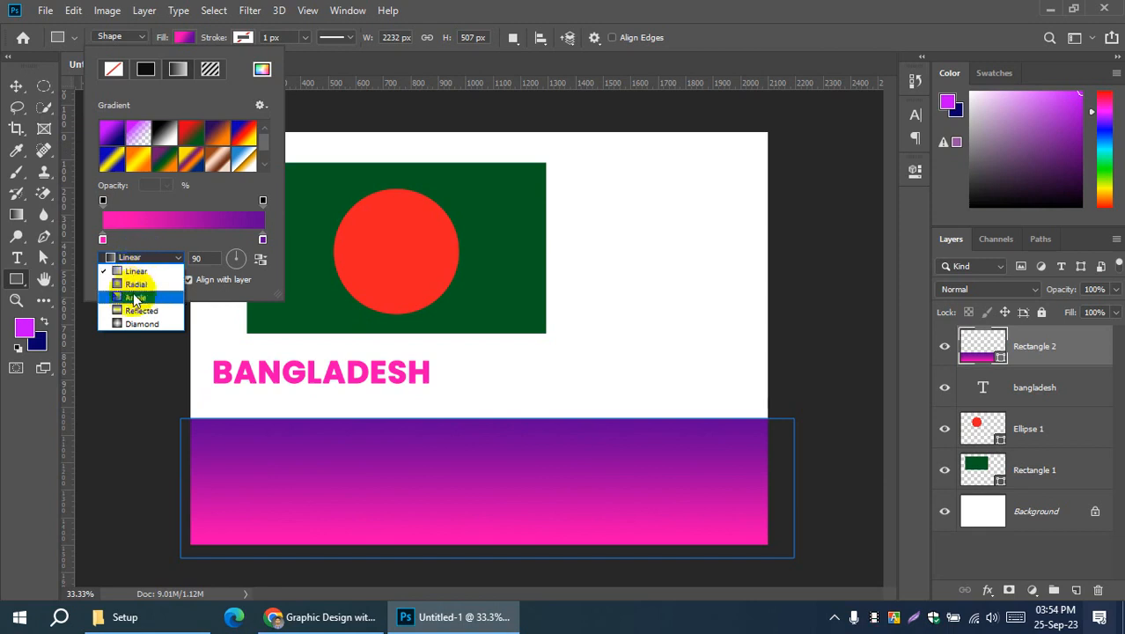
click(134, 297)
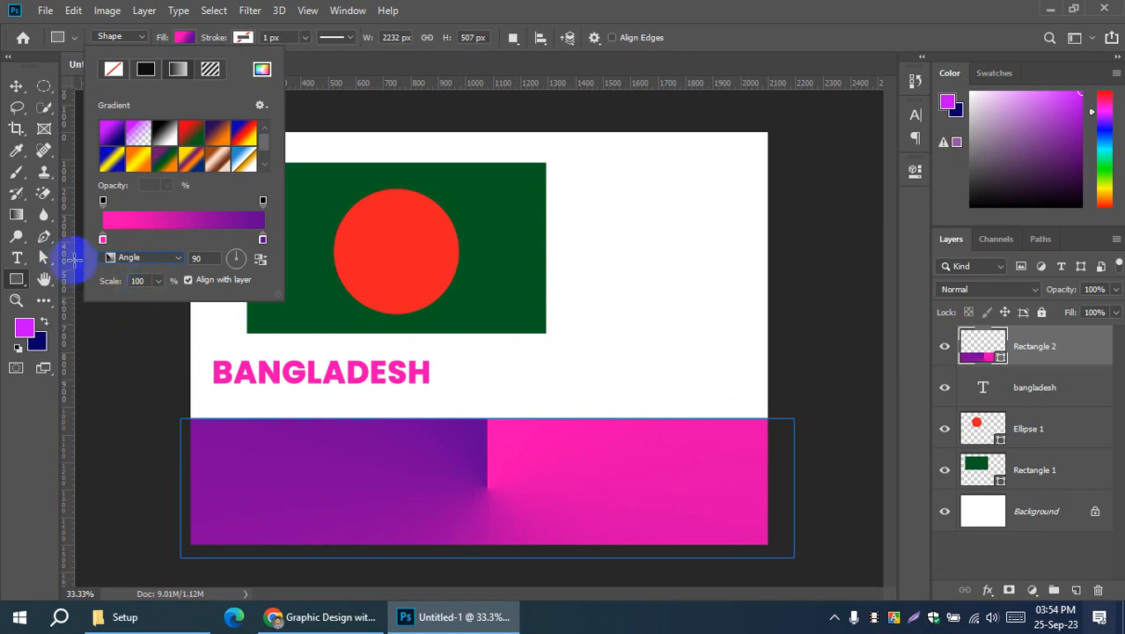
Step: Try the Reflected and Diamond styles on the bottom rectangle's fill gradient
click(137, 257)
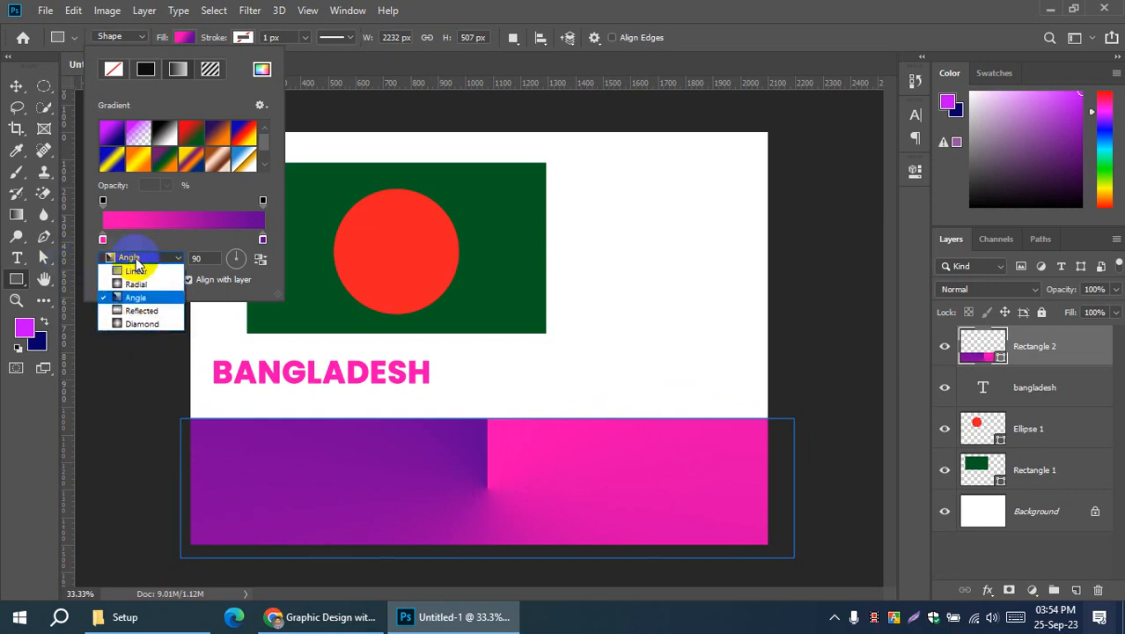
click(137, 310)
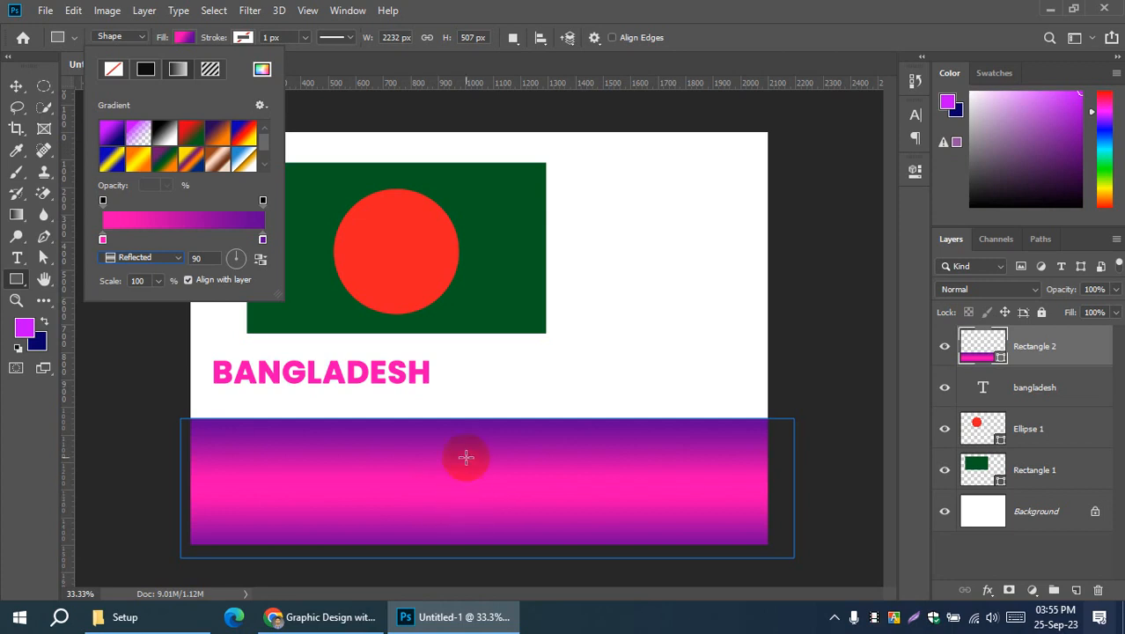
click(155, 257)
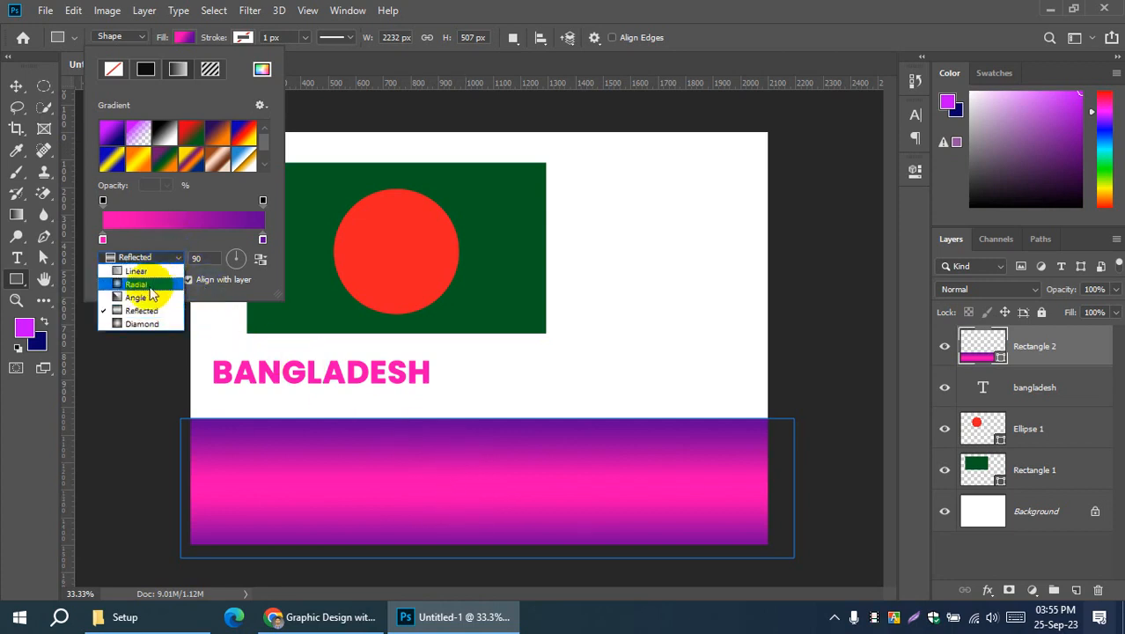
click(140, 324)
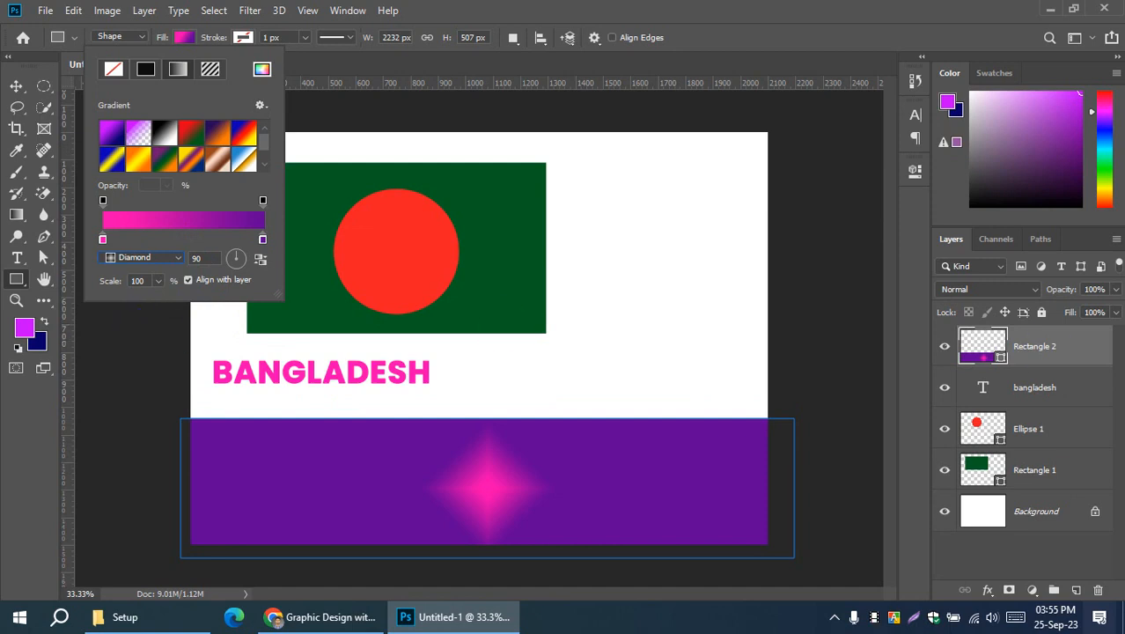
click(121, 330)
click(205, 257)
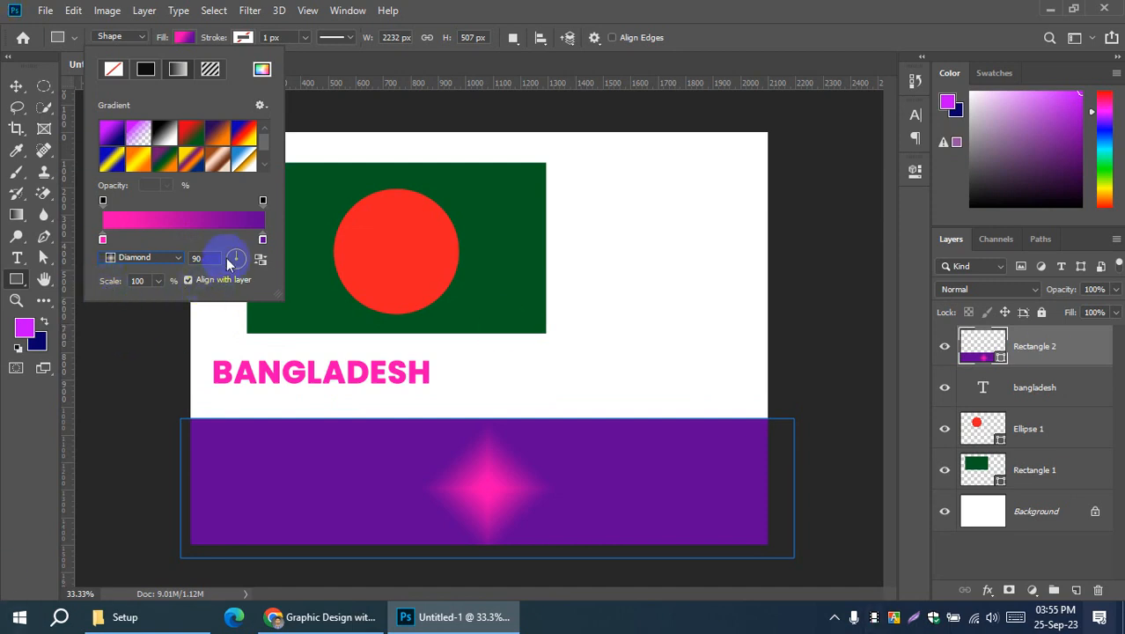
Step: Set the bottom rectangle's fill gradient to the Linear style with an angle of 174 degrees
click(146, 258)
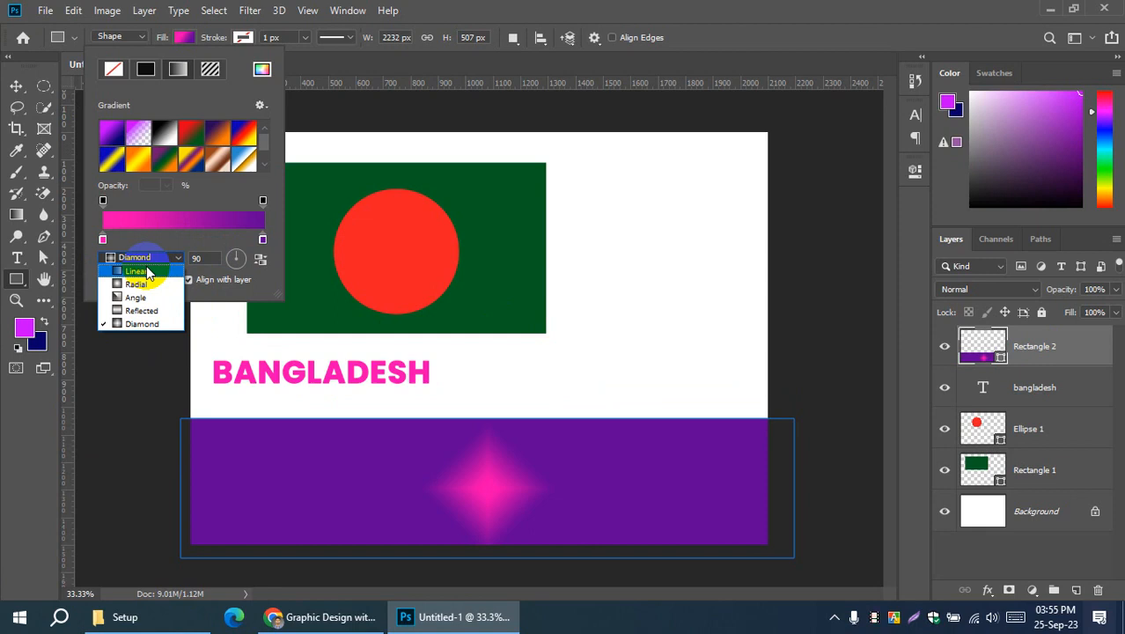
click(147, 273)
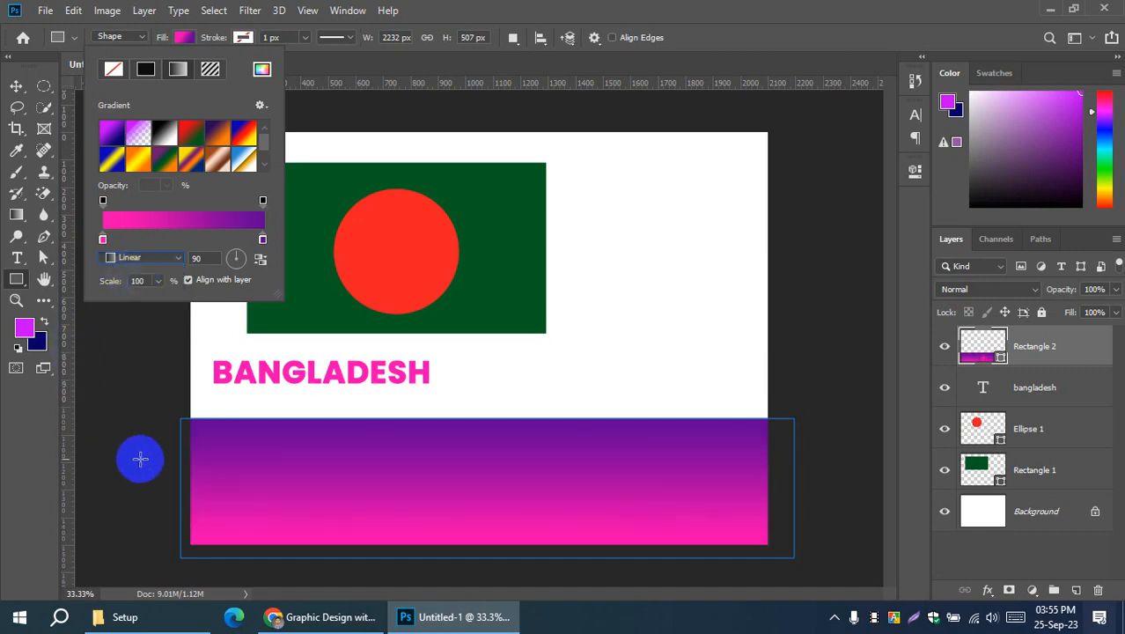
mouse_move(227, 264)
mouse_down()
mouse_move(238, 252)
mouse_move(240, 266)
mouse_move(222, 254)
mouse_move(220, 278)
mouse_up()
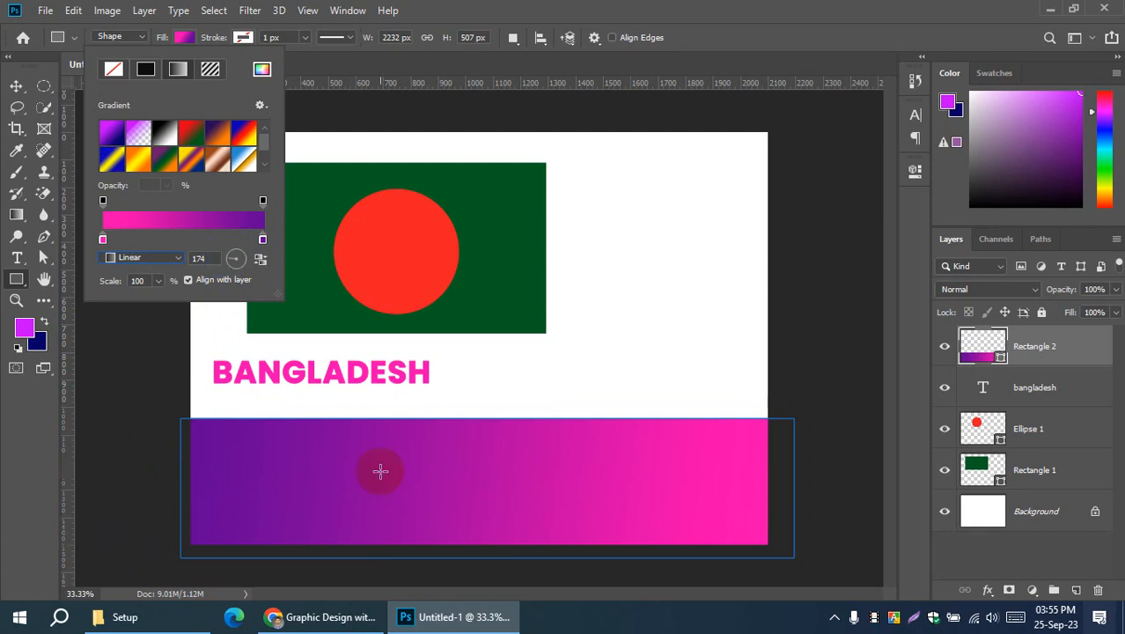
click(177, 543)
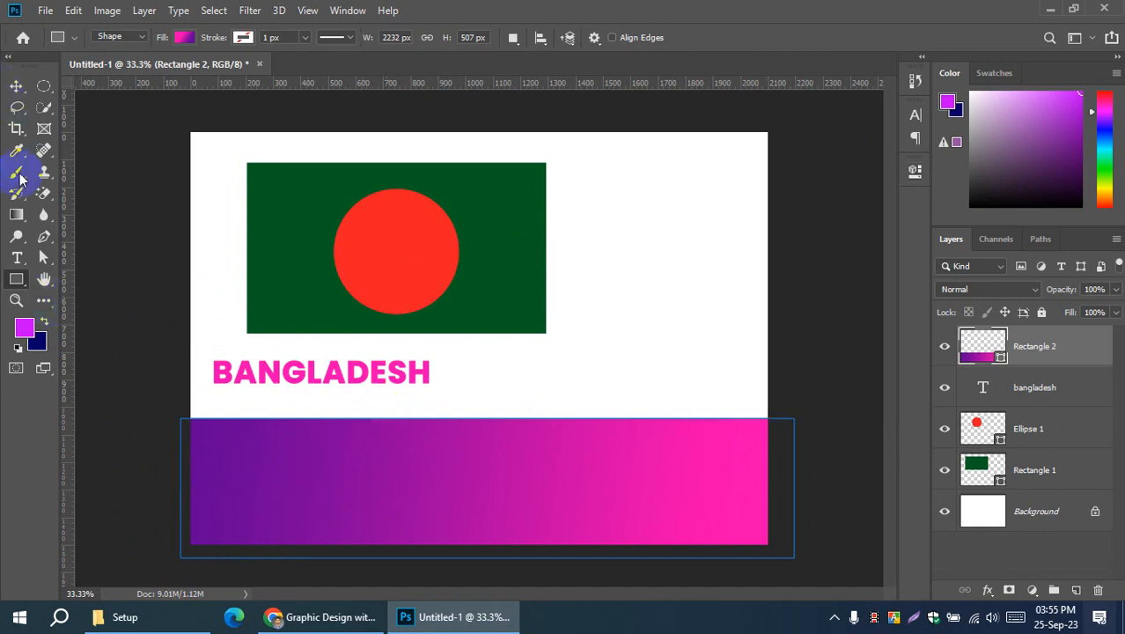
Step: Try to apply a gradient directly to the bottom rectangle's shape layer with the Gradient tool
click(16, 214)
click(211, 509)
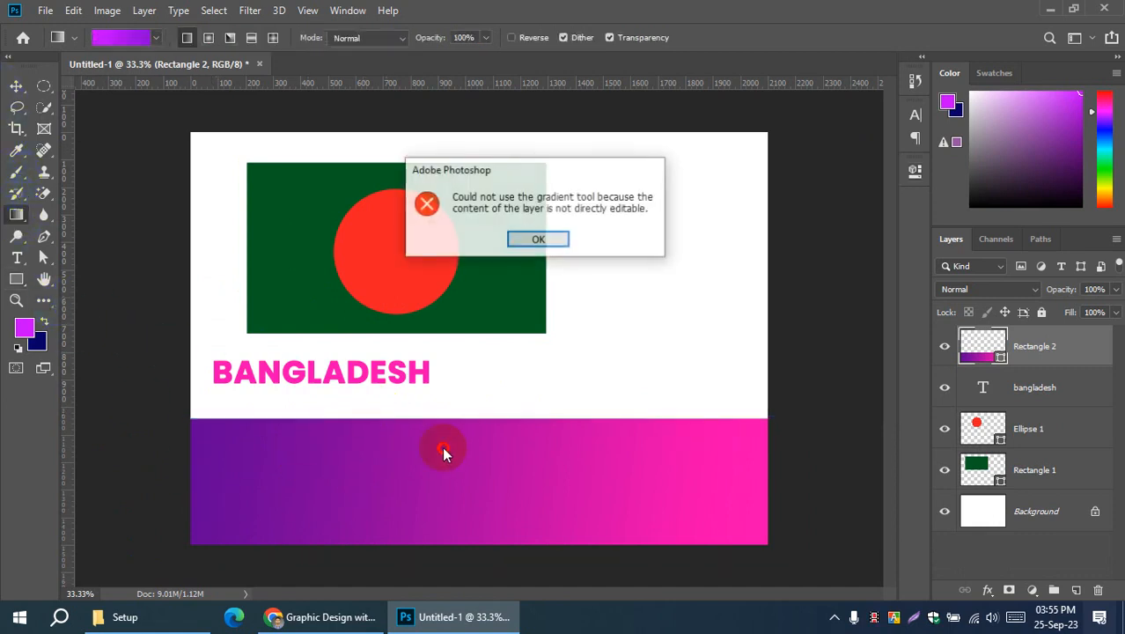
click(533, 241)
click(16, 85)
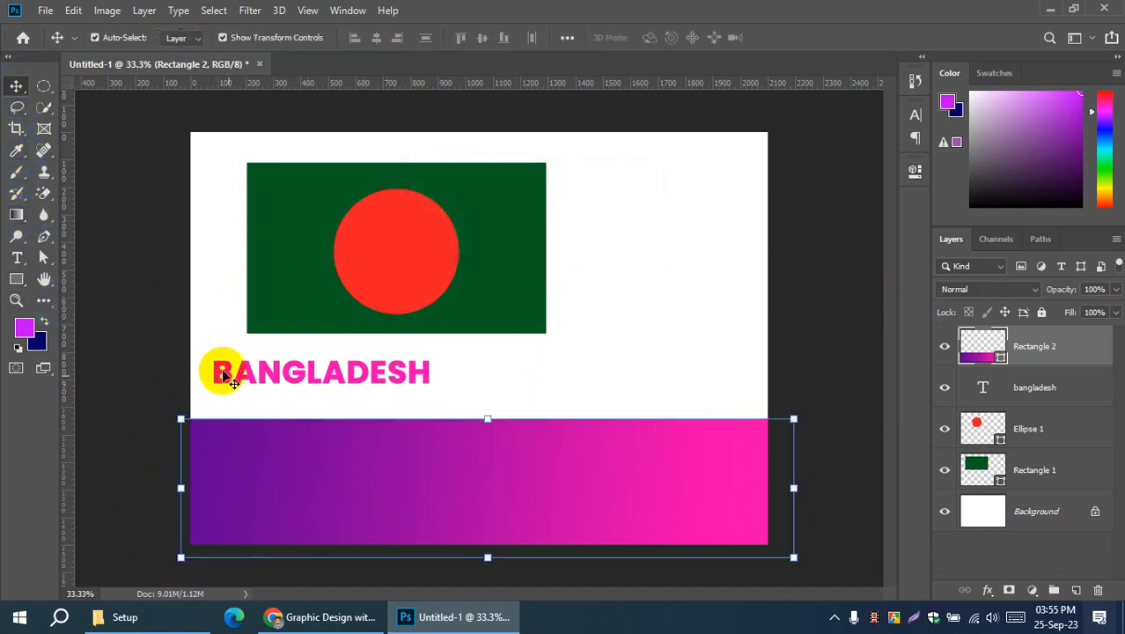
click(17, 214)
click(218, 532)
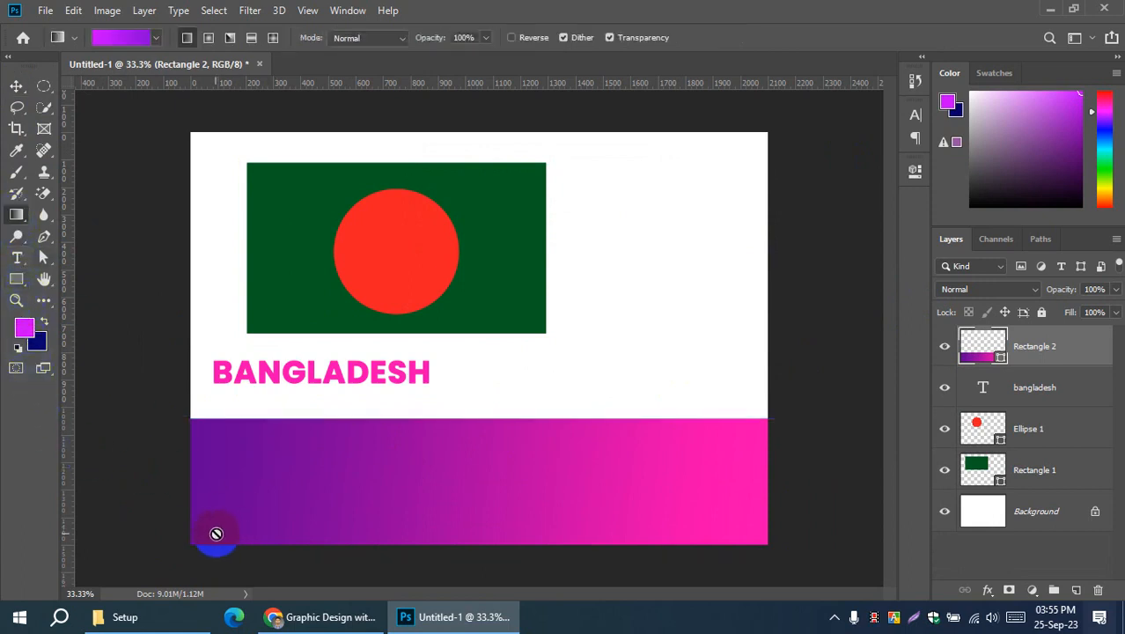
click(535, 241)
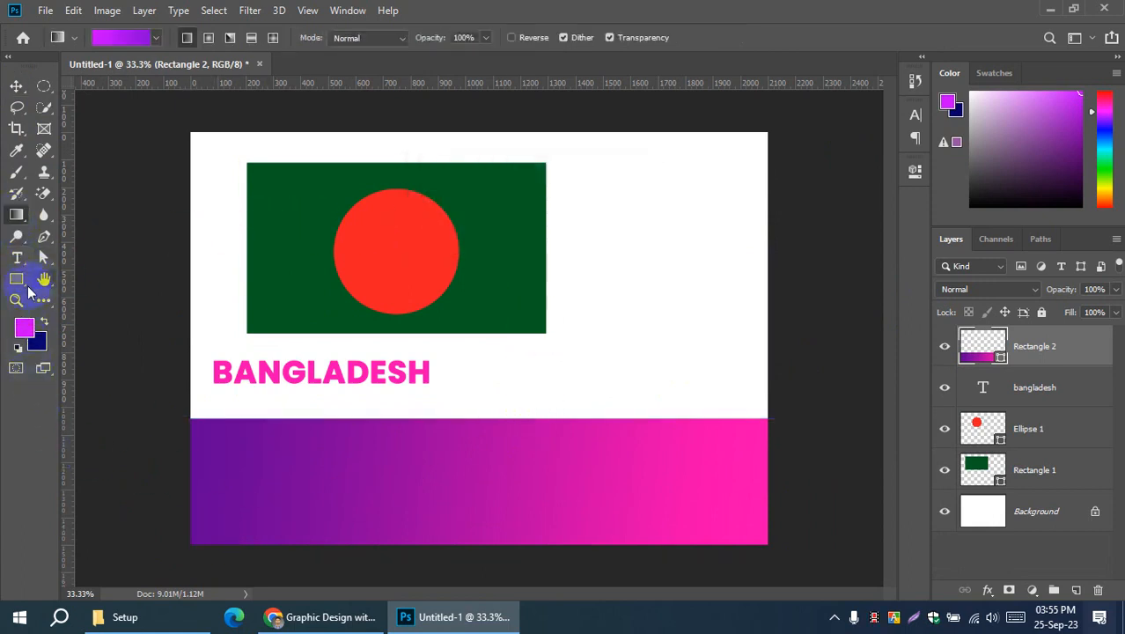
Step: Rotate the bottom rectangle's fill gradient to an angle of -102 degrees
click(16, 278)
click(183, 37)
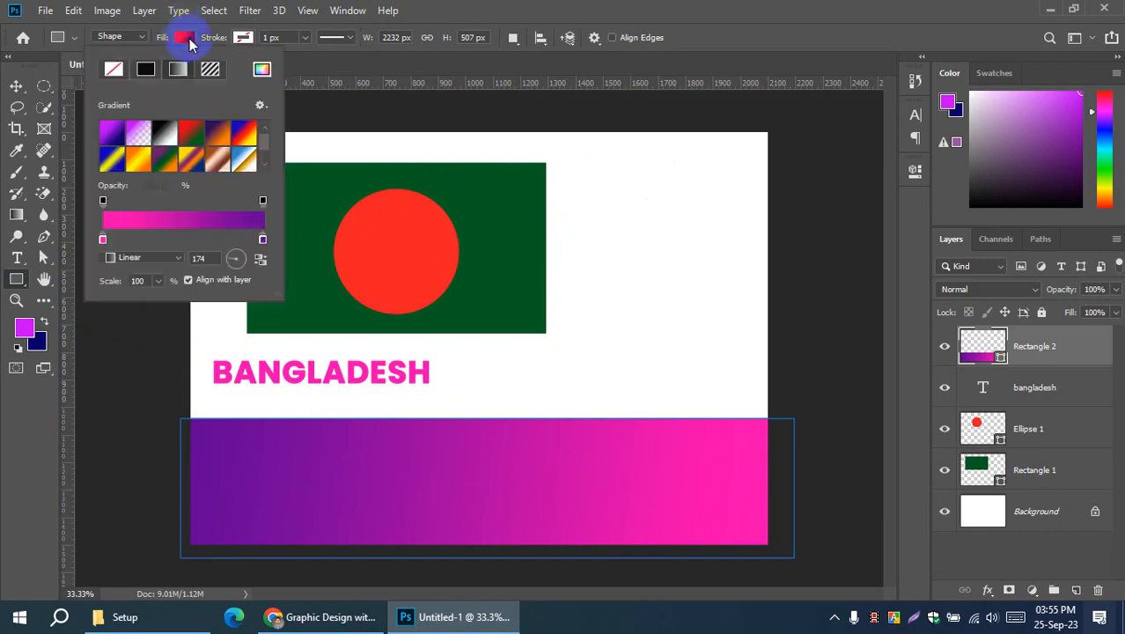
click(212, 258)
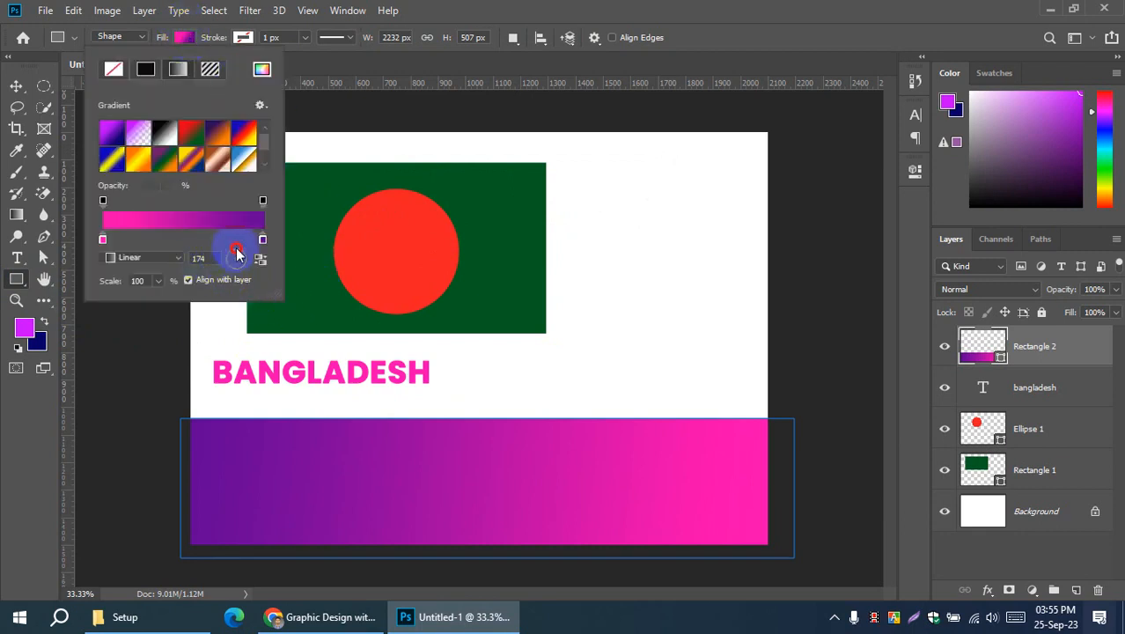
click(240, 256)
drag(241, 260, 233, 269)
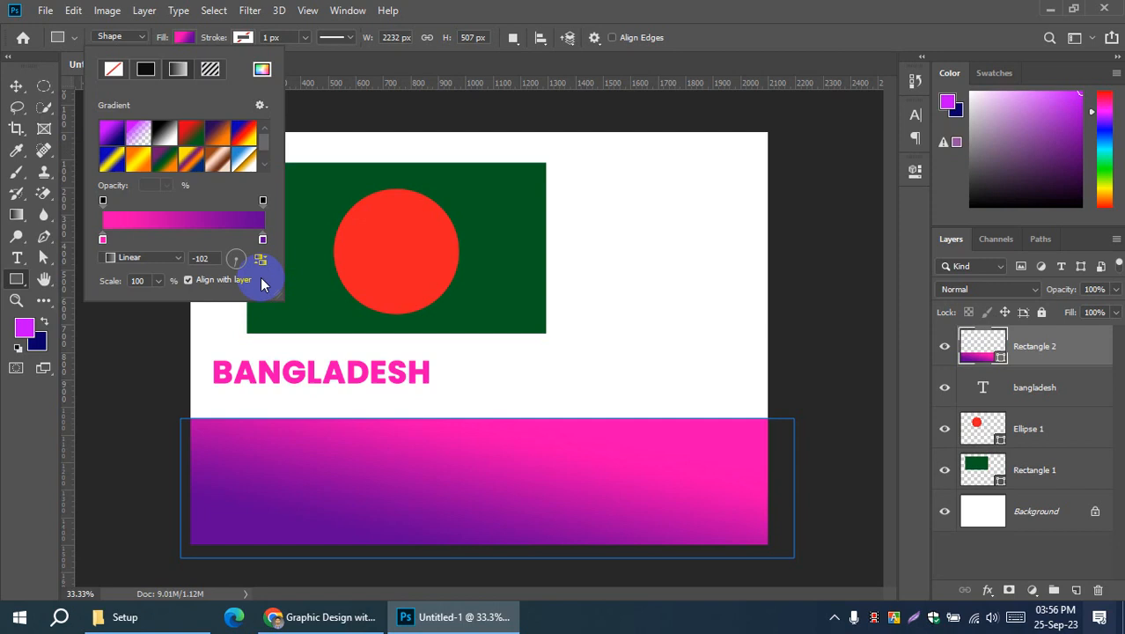
Step: Try a 1% scale on the bottom rectangle's fill gradient, settle on 111%, and deselect the layer
click(158, 281)
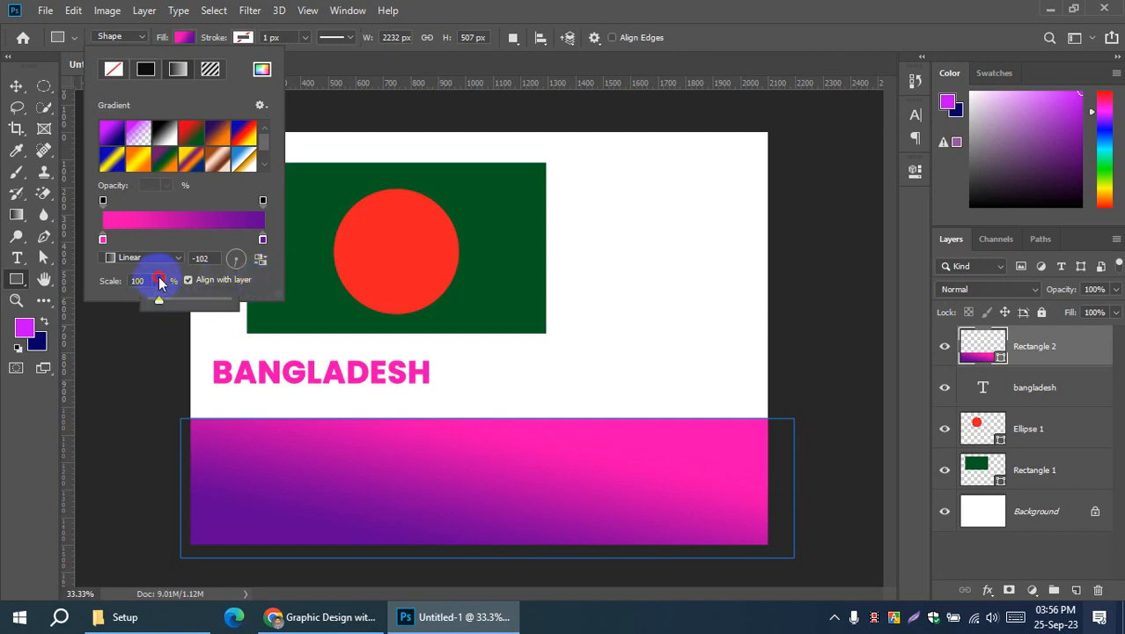
drag(158, 302, 130, 304)
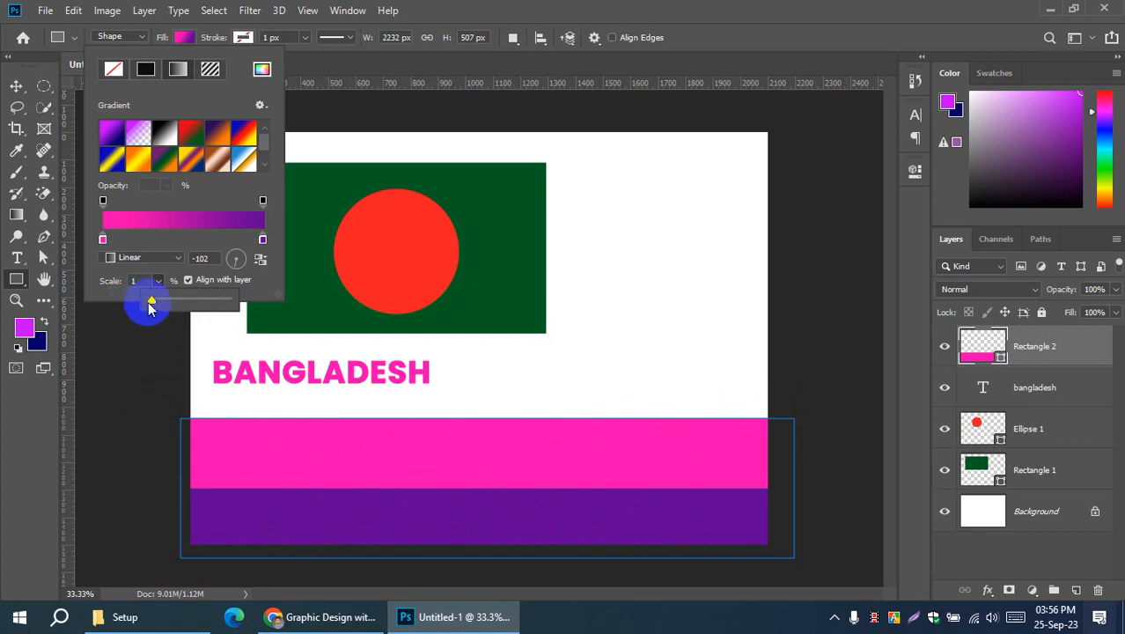
drag(148, 304, 150, 304)
drag(158, 303, 160, 304)
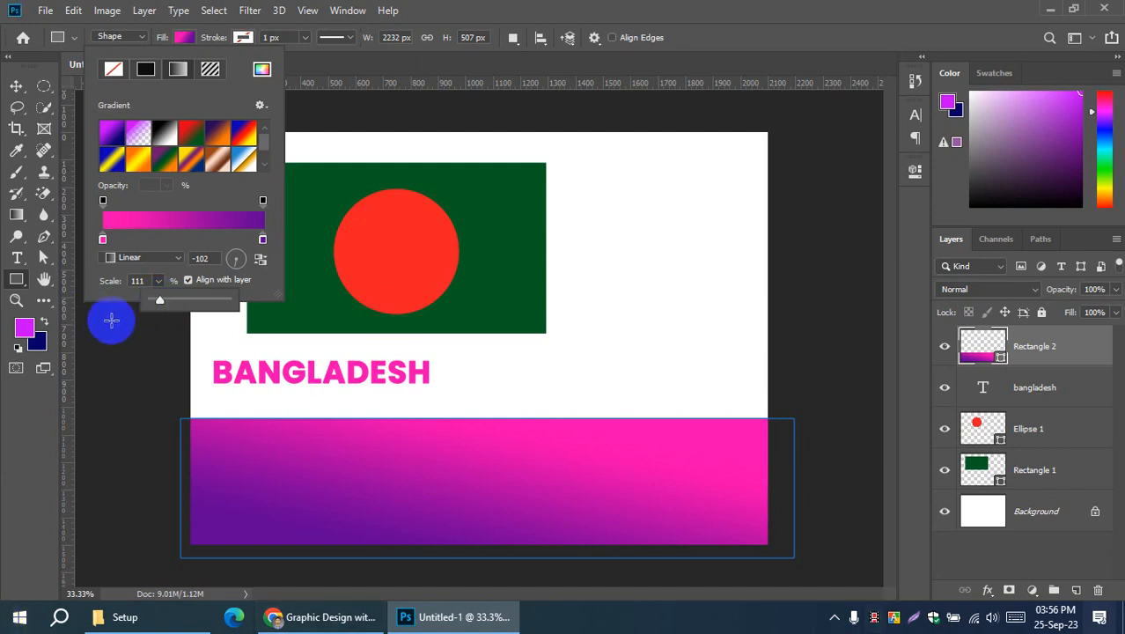
click(16, 87)
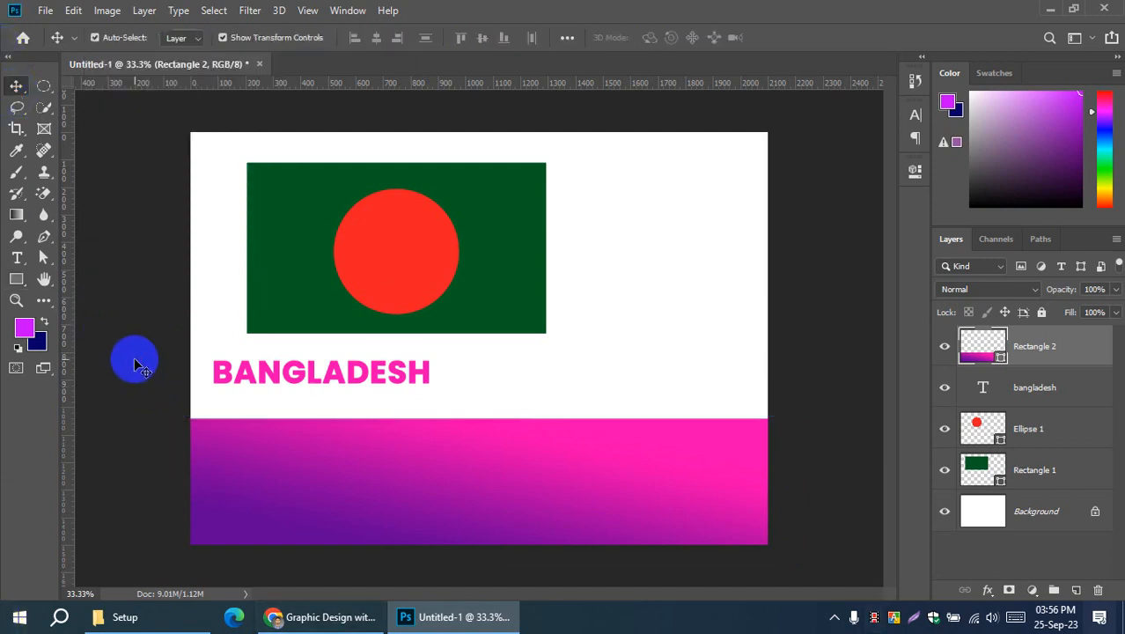
click(135, 361)
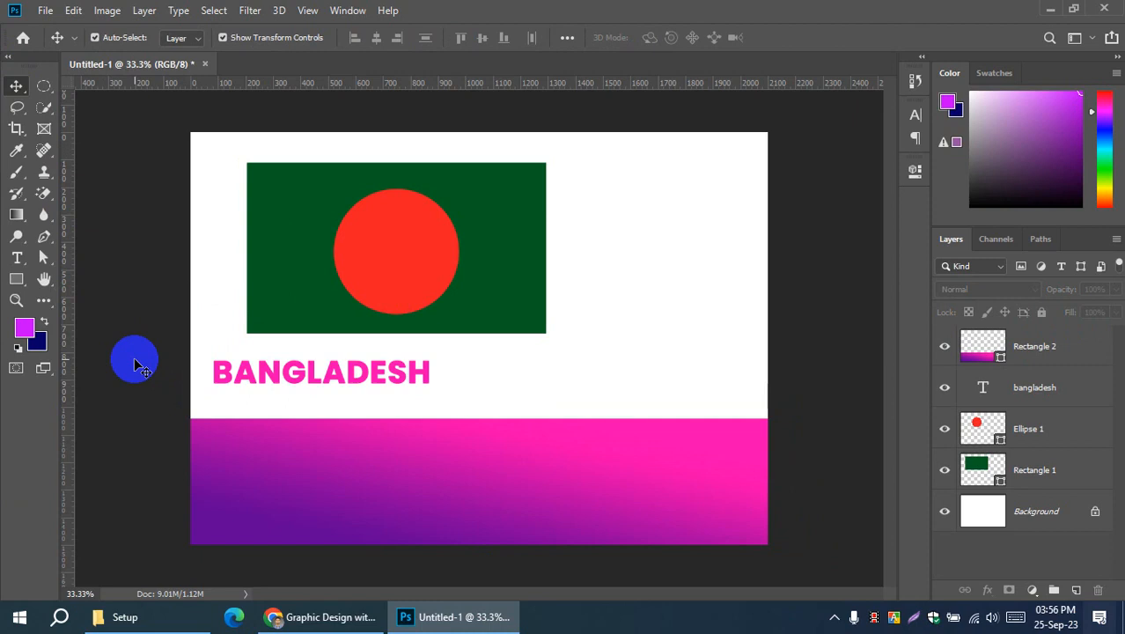
Step: Move the BANGLADESH text towards the horizontal middle of the canvas and delete the flag's green rectangle and red circle
drag(306, 371, 464, 380)
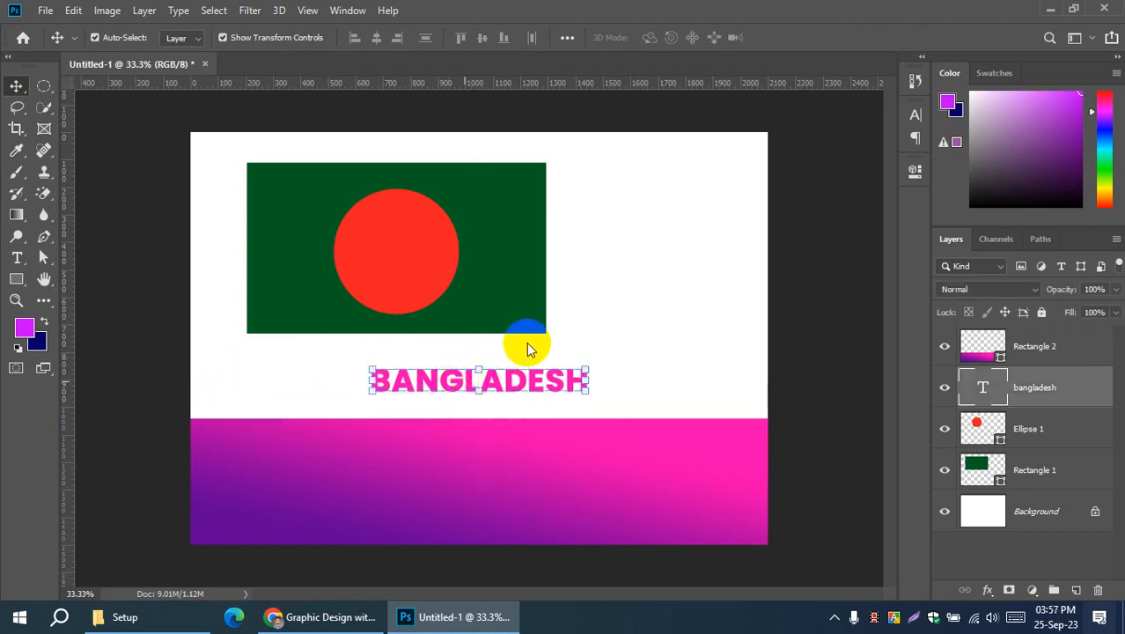
click(607, 264)
drag(227, 149, 451, 278)
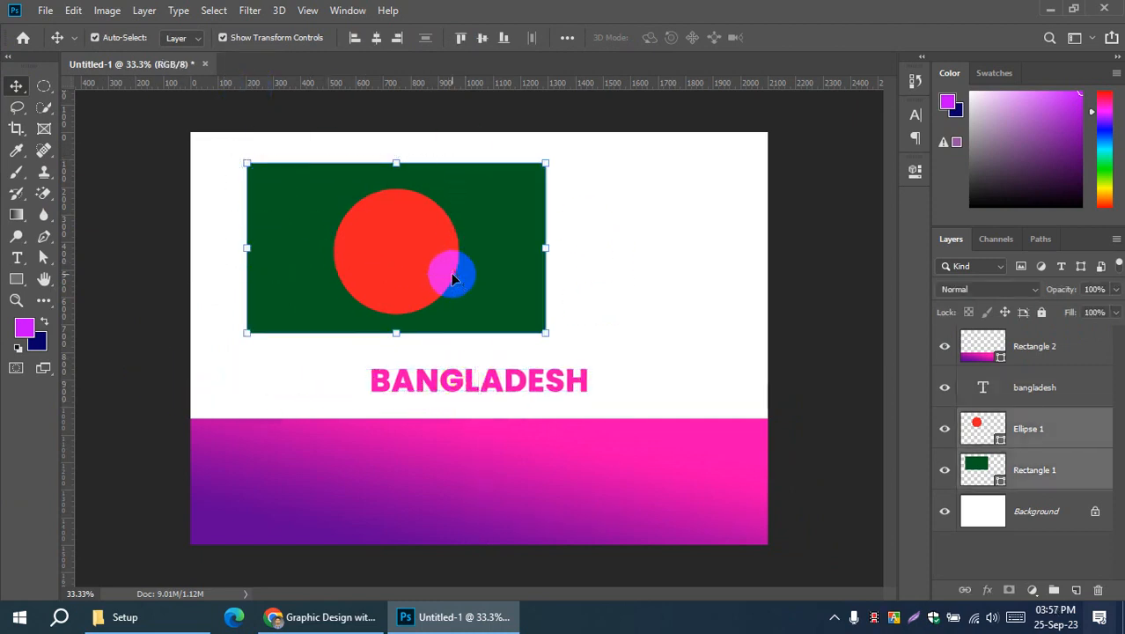
key(Delete)
Step: Move the BANGLADESH text up into the white area and enlarge it to about 192%
click(455, 276)
drag(492, 379, 486, 295)
key(ctrl+t)
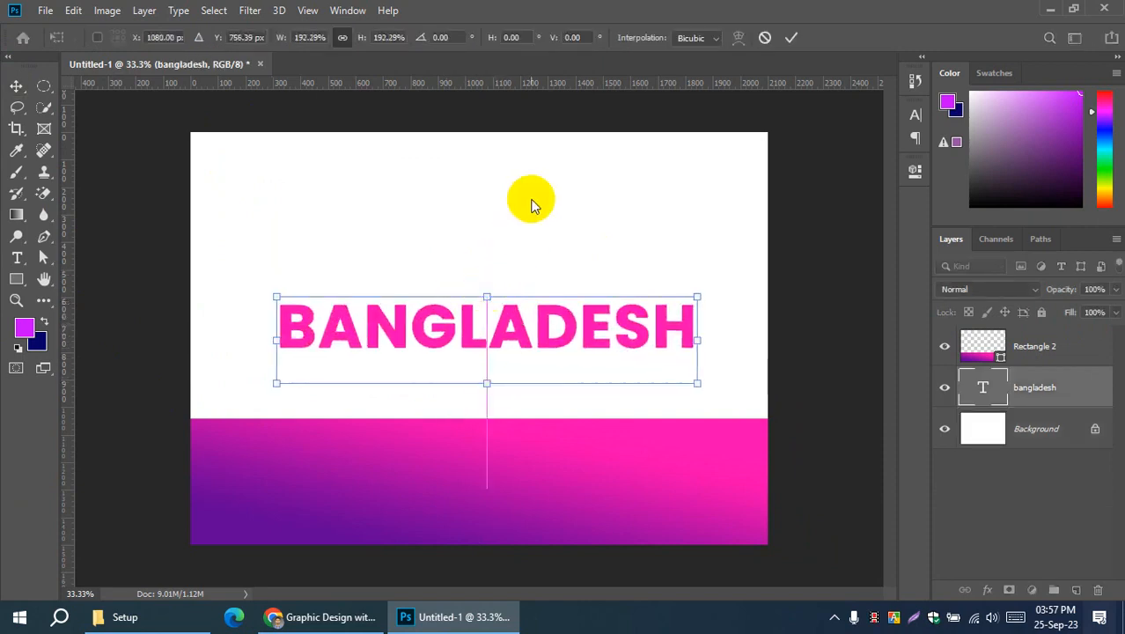
Step: Resize the gradient rectangle to cover the whole canvas exactly, at 2100 by 1500 px
click(538, 434)
key(ctrl+t)
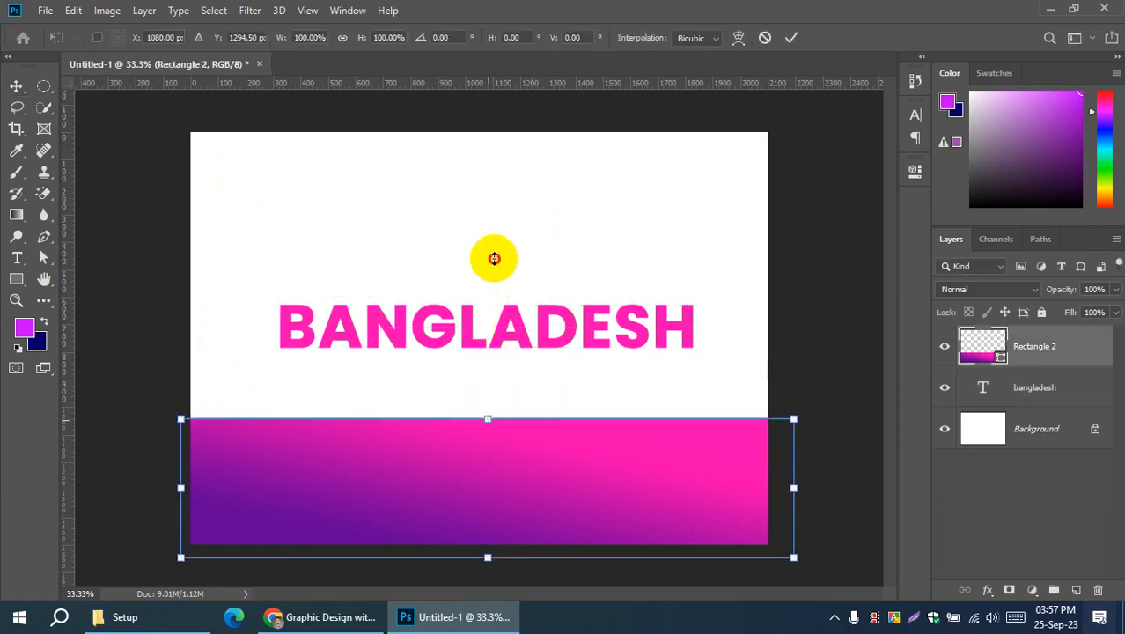
drag(487, 419, 489, 133)
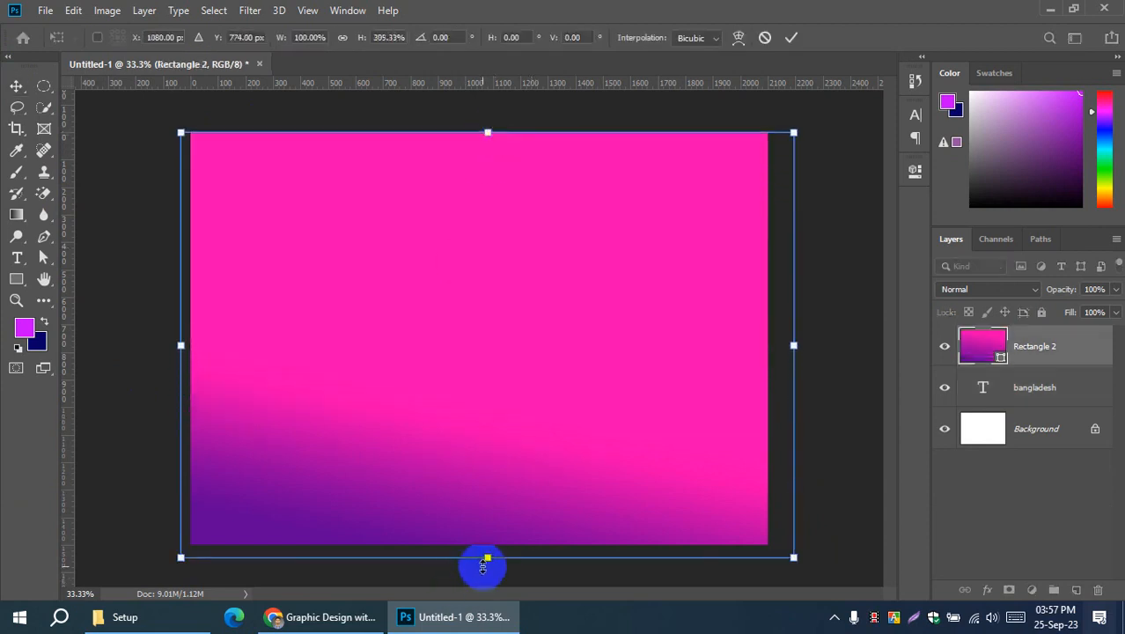
drag(483, 566, 486, 544)
drag(793, 338, 767, 338)
drag(181, 338, 191, 338)
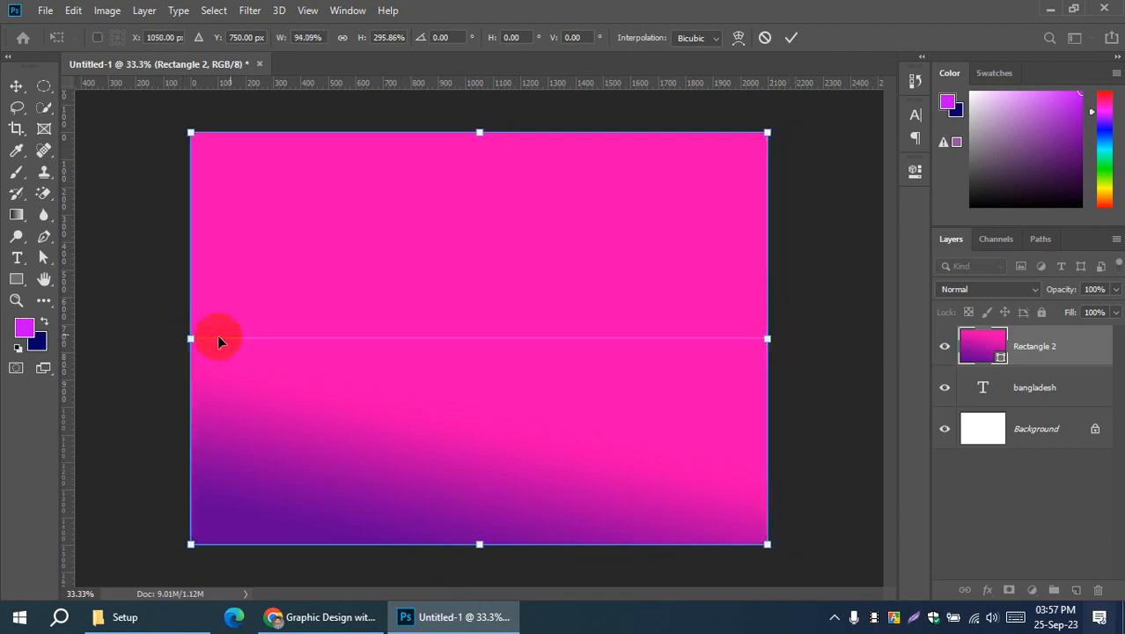
click(795, 39)
Step: Try a solid black fill on the full-canvas rectangle and replace it with a pattern fill
click(16, 279)
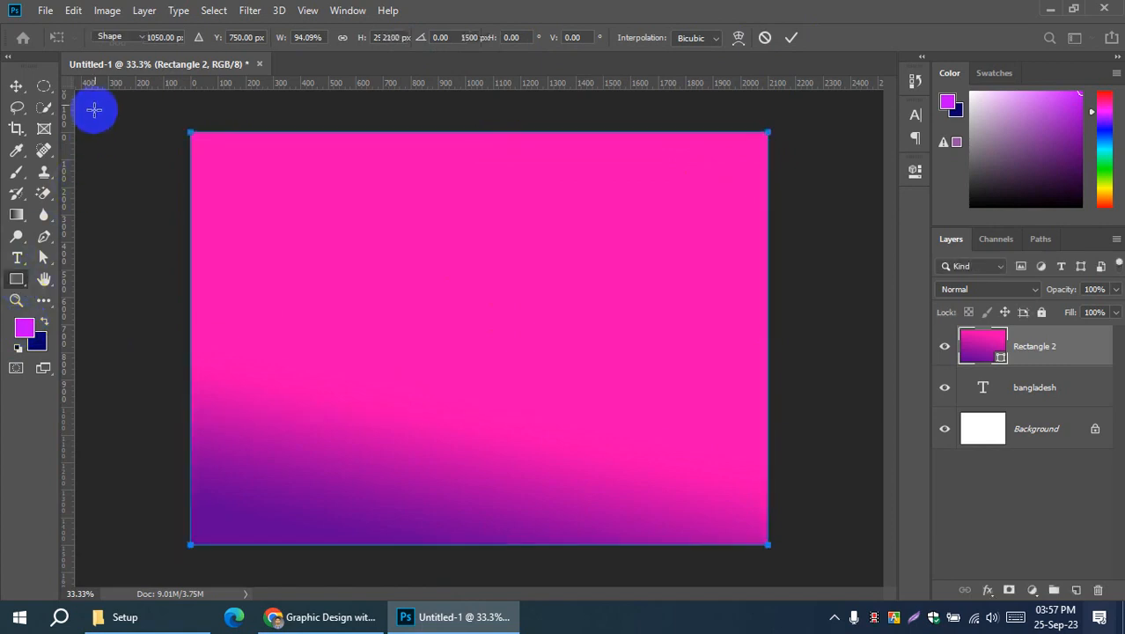
click(183, 37)
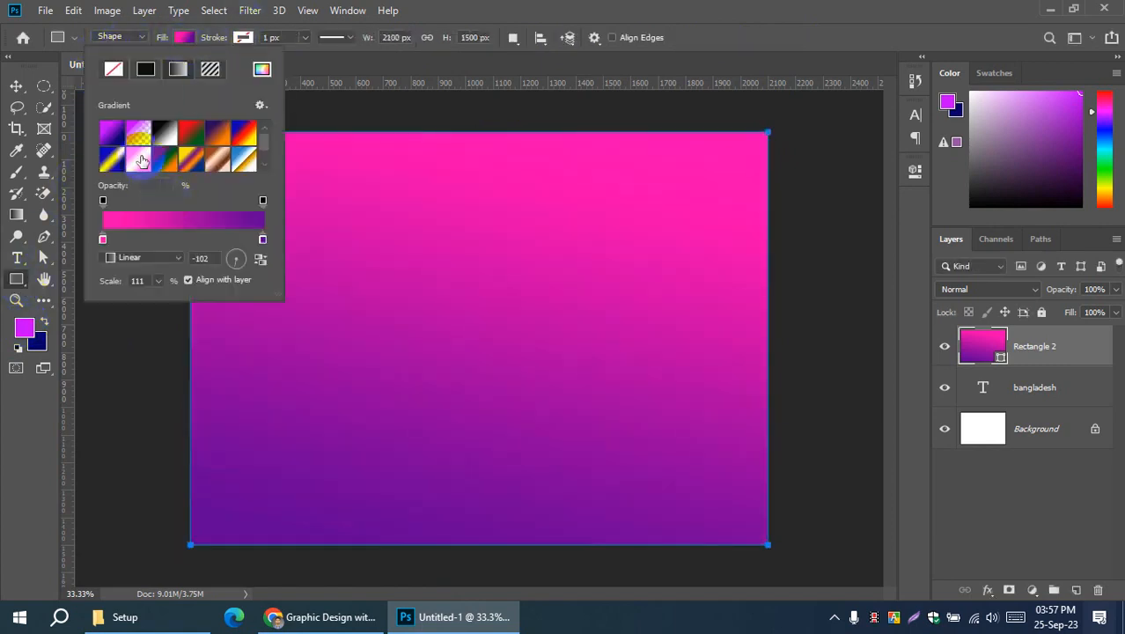
click(145, 69)
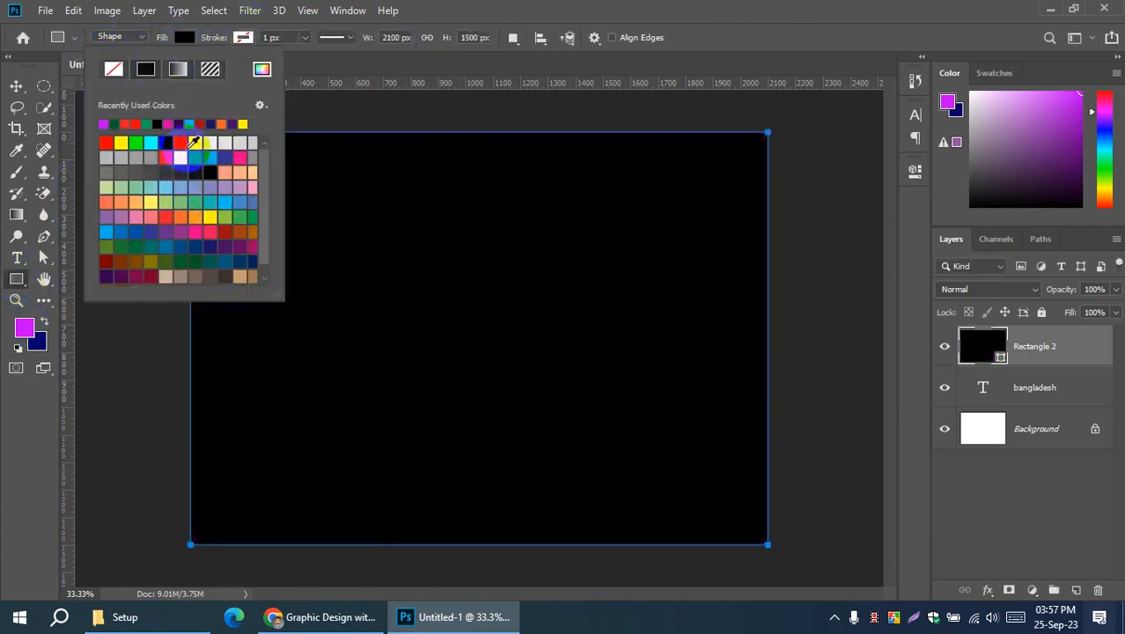
click(209, 69)
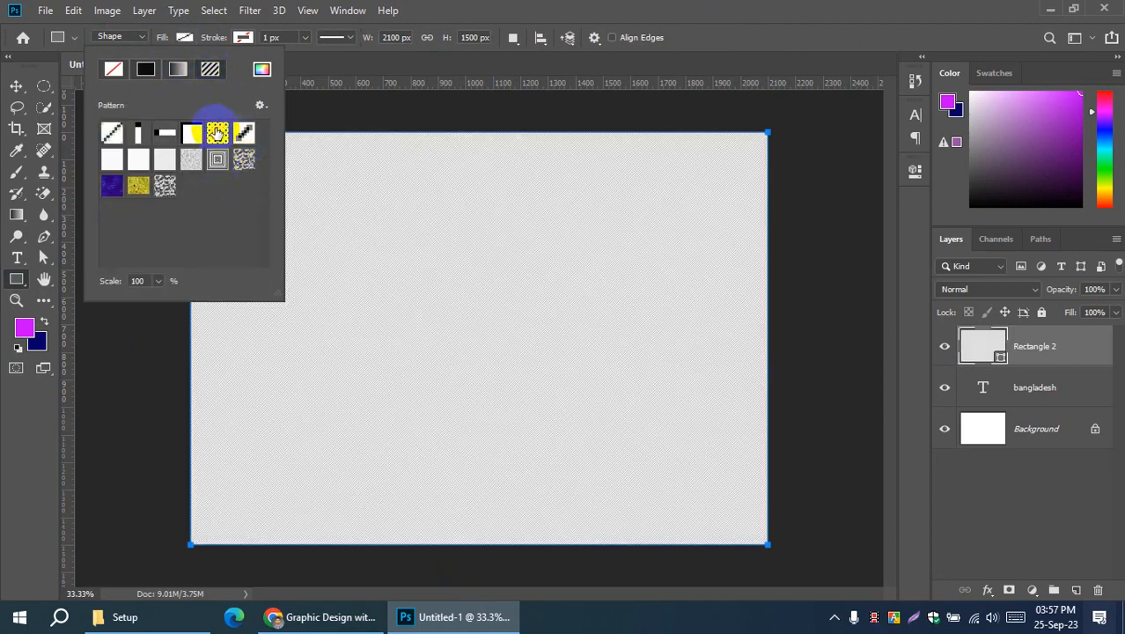
Step: Try several pattern fills on the full-canvas rectangle, including Optical Squares, Ant Farm, the yellow texture and the dark blue texture
click(217, 132)
click(243, 133)
click(244, 159)
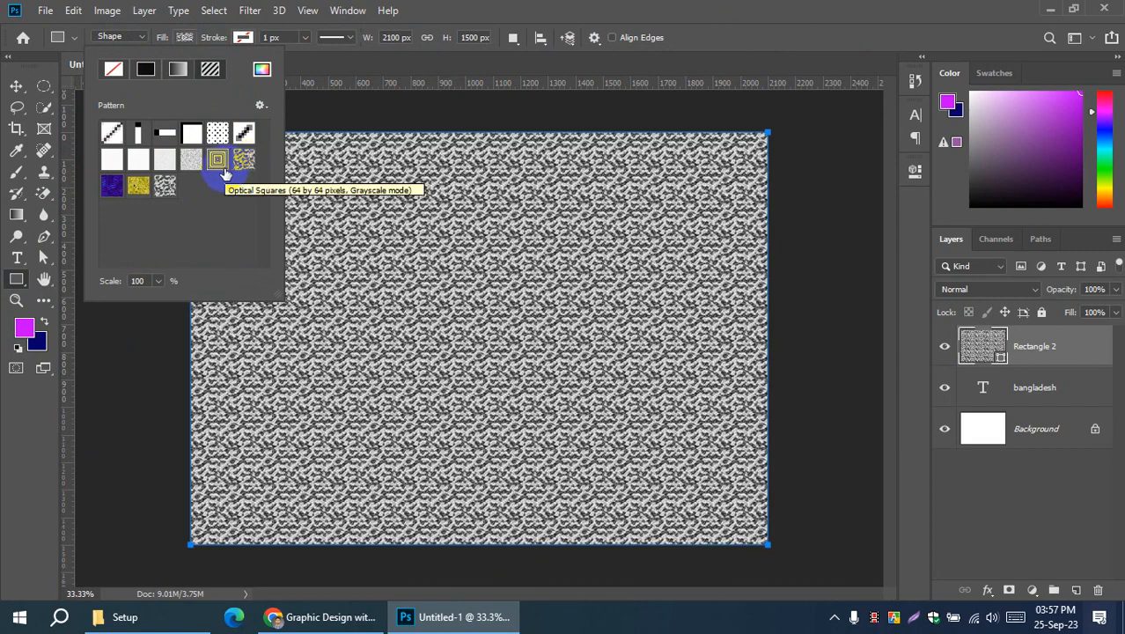
click(215, 167)
click(194, 159)
click(217, 166)
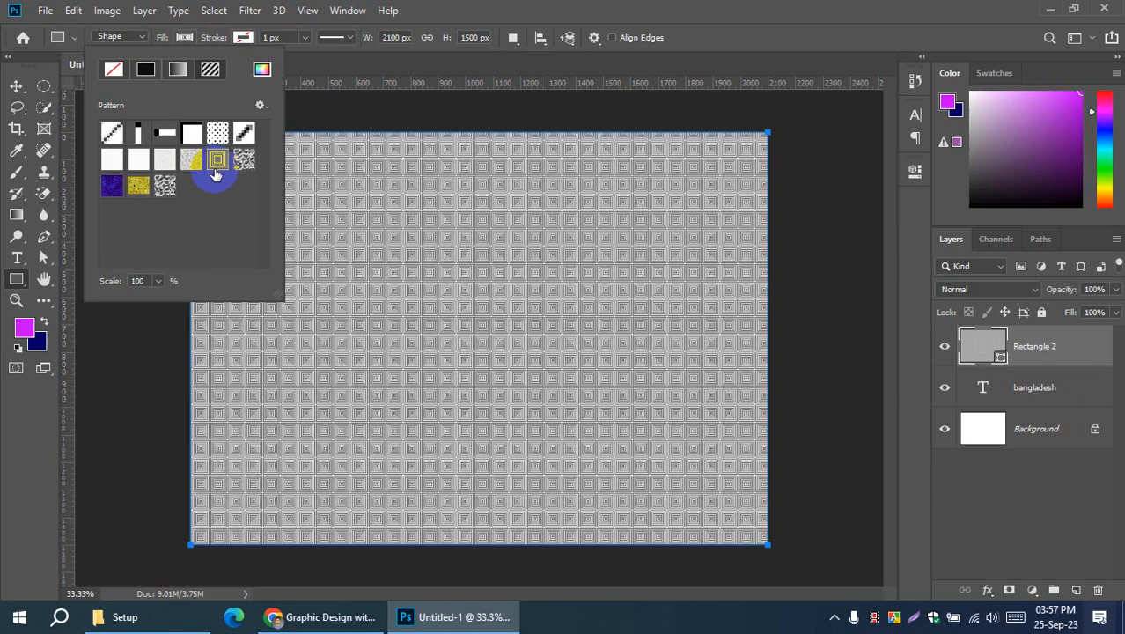
click(162, 184)
click(145, 193)
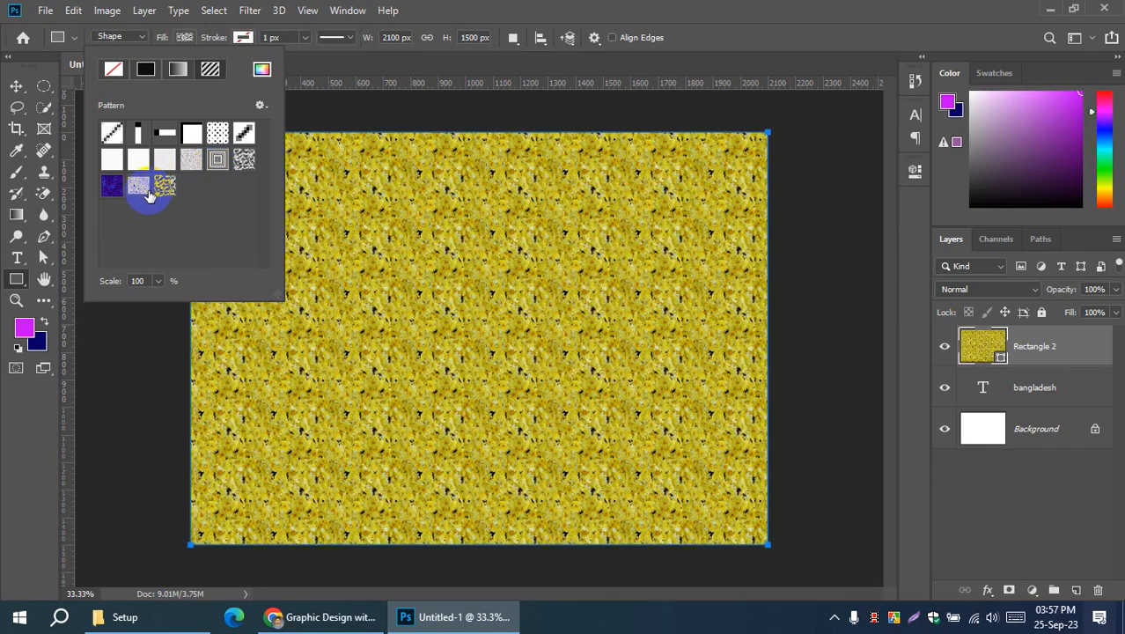
click(170, 193)
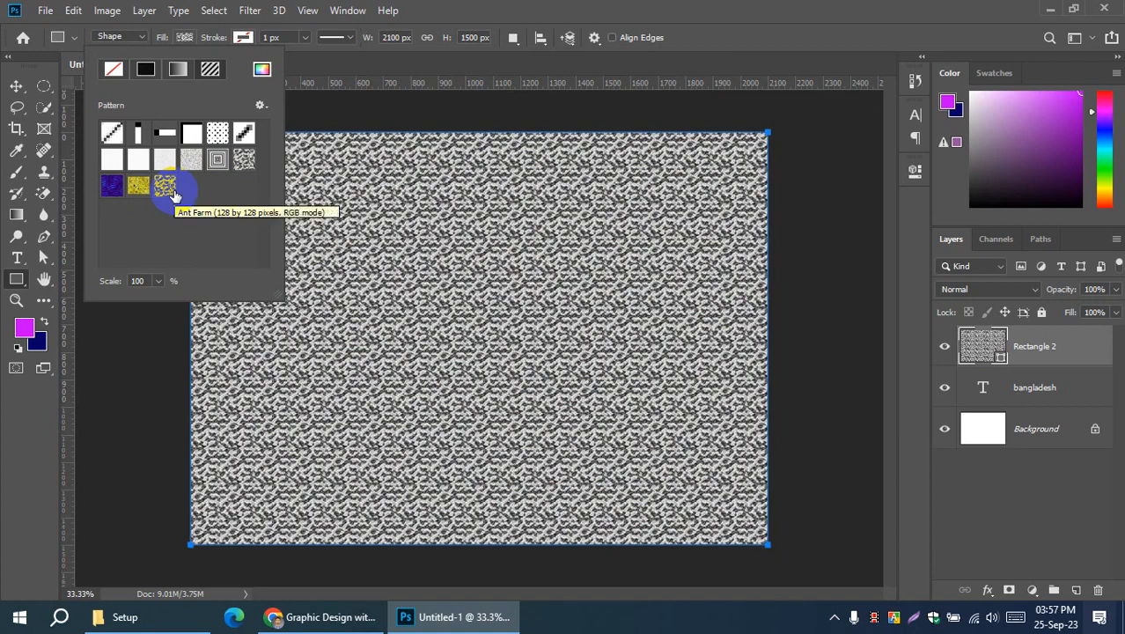
click(141, 191)
click(109, 188)
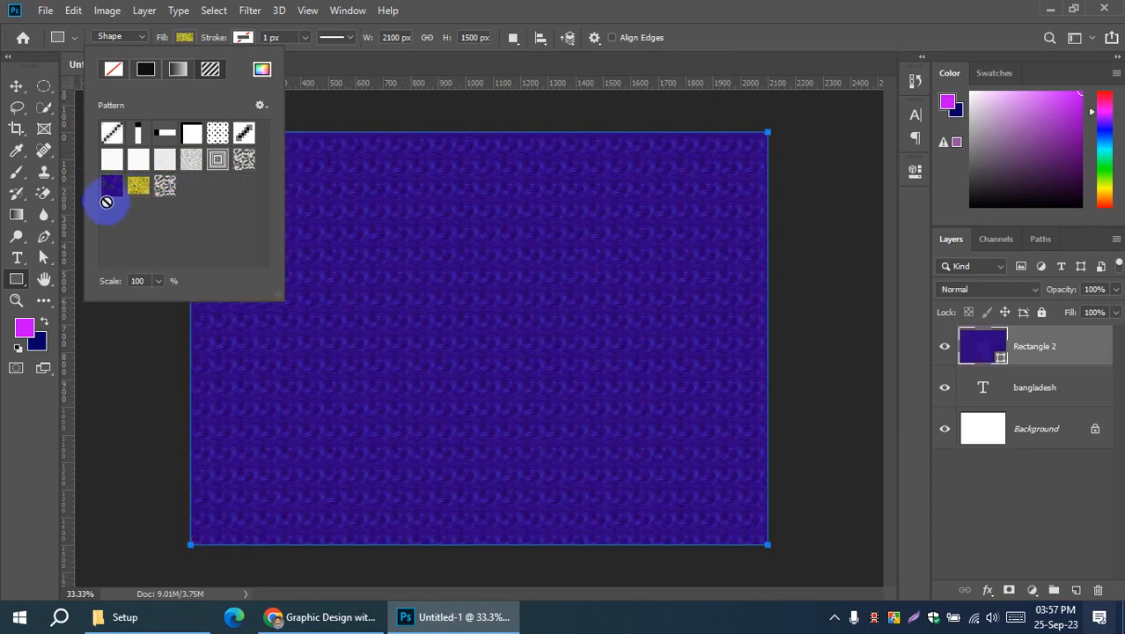
Step: Fill the full-canvas rectangle with solid magenta from the recently used colors and move its layer beneath the bangladesh text layer
click(151, 76)
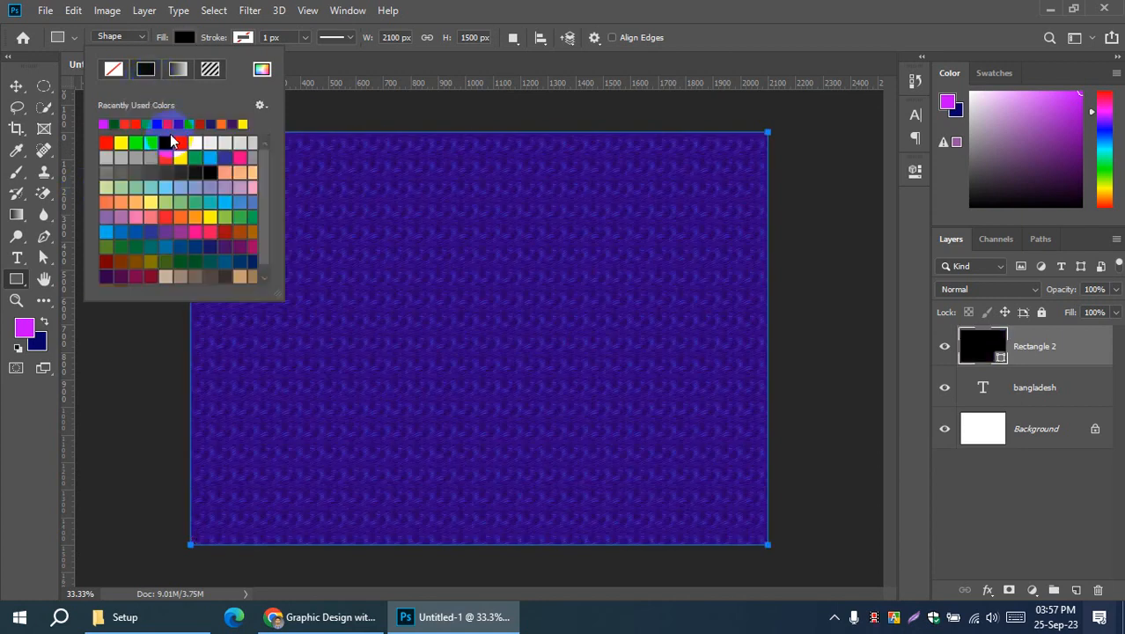
click(111, 124)
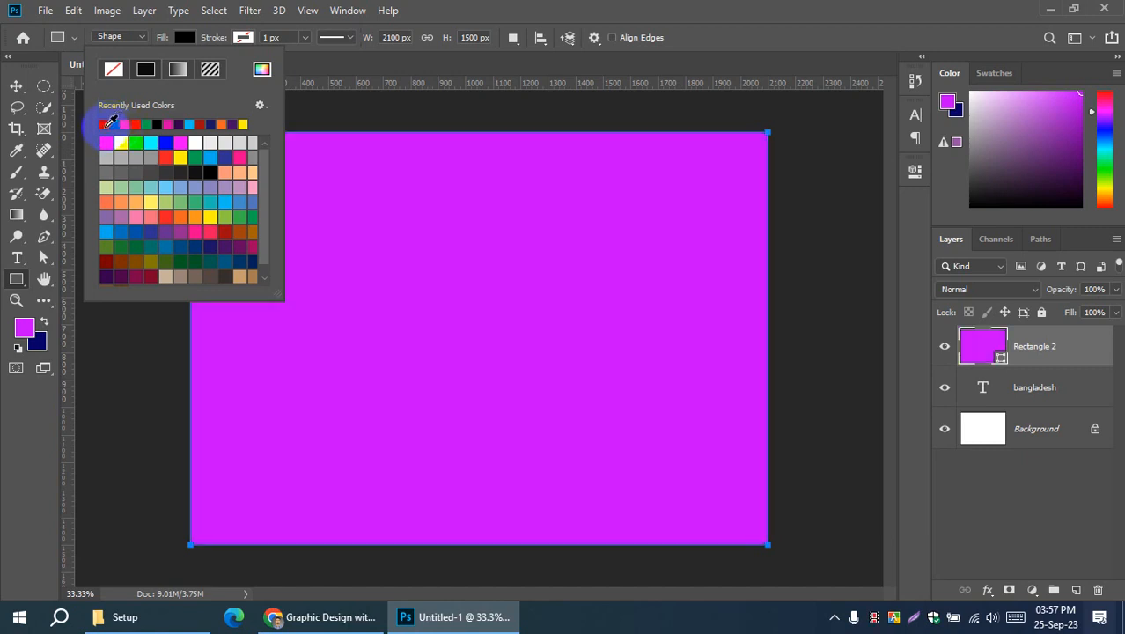
click(18, 86)
click(124, 252)
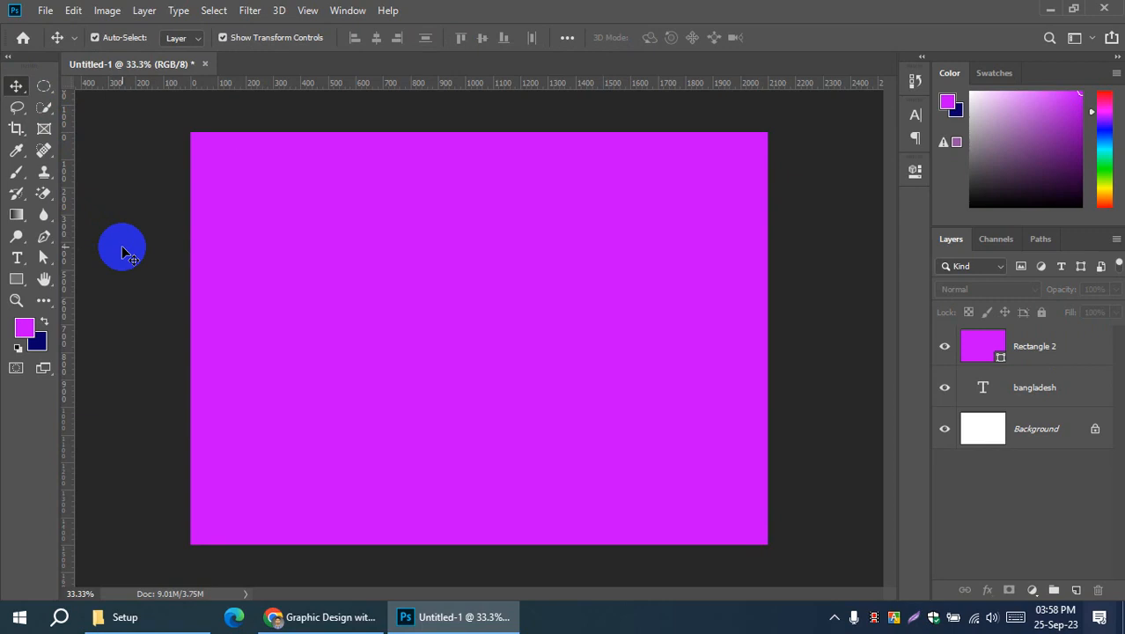
click(301, 241)
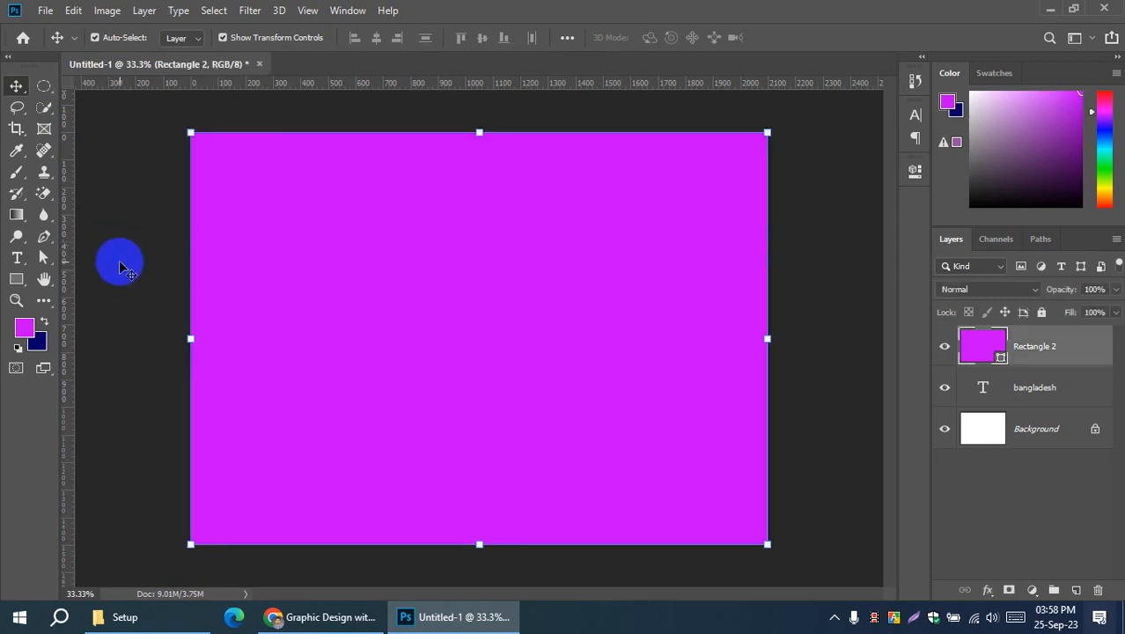
drag(1039, 352, 1044, 403)
Step: Recolor the whole BANGLADESH text to the light purple e073ff and commit the text edit
double_click(552, 324)
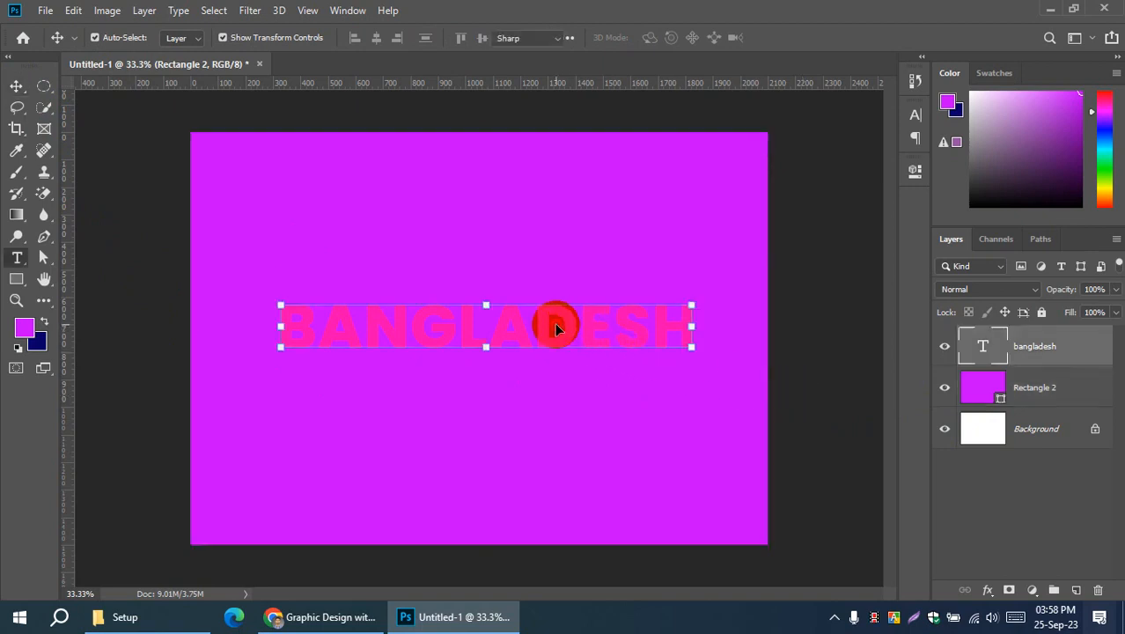
click(23, 327)
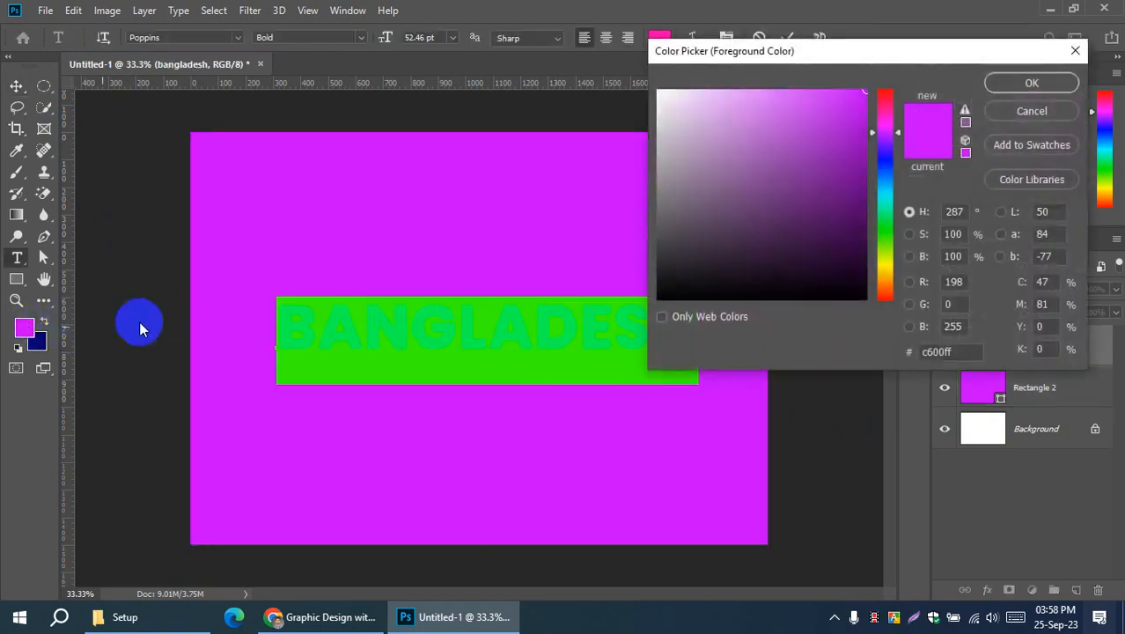
drag(796, 132, 782, 80)
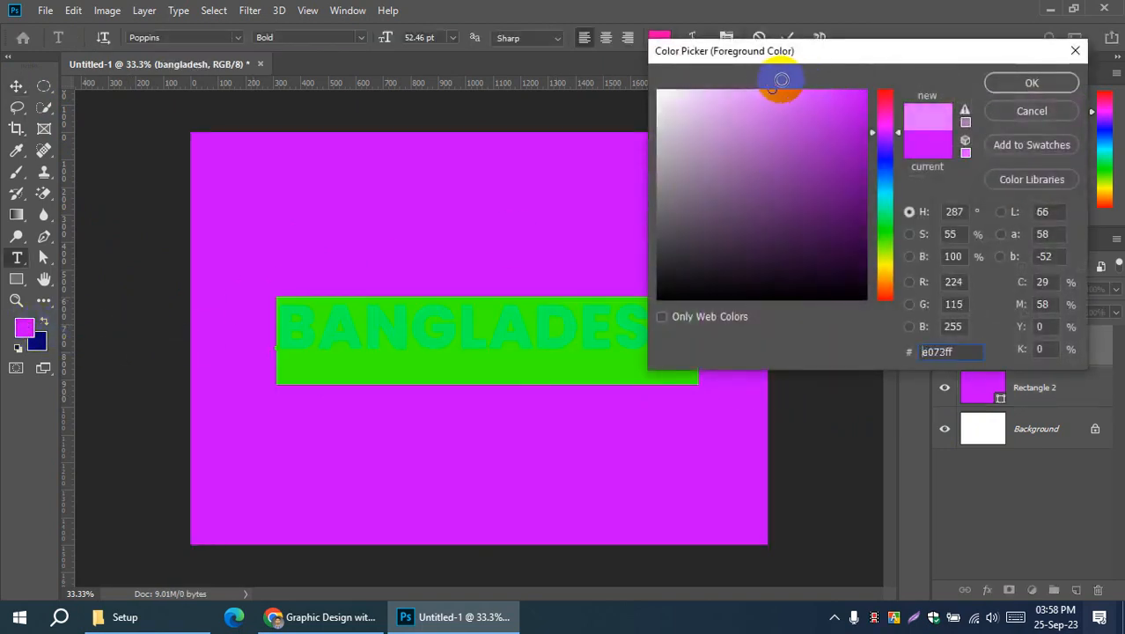
click(1056, 81)
click(786, 37)
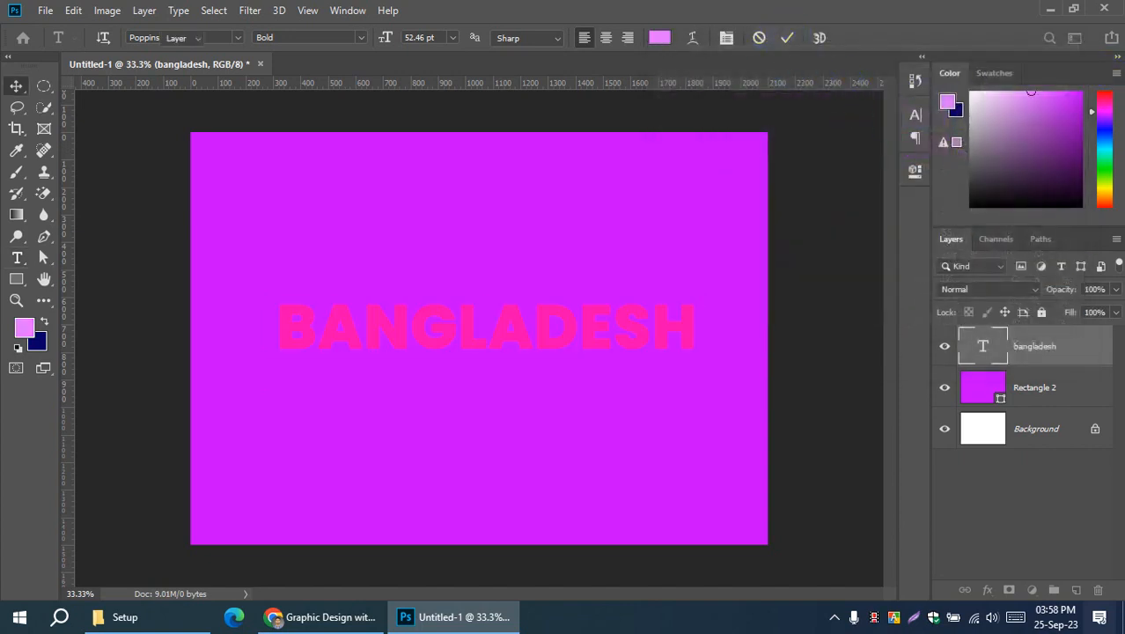
click(153, 326)
click(372, 334)
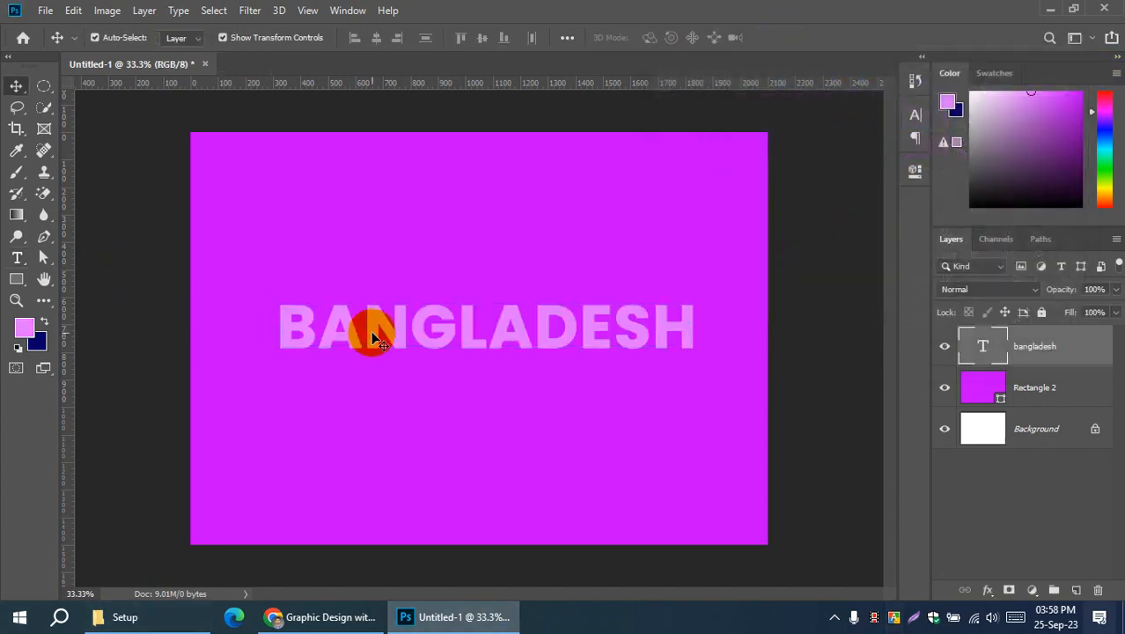
key(t)
double_click(364, 328)
click(24, 328)
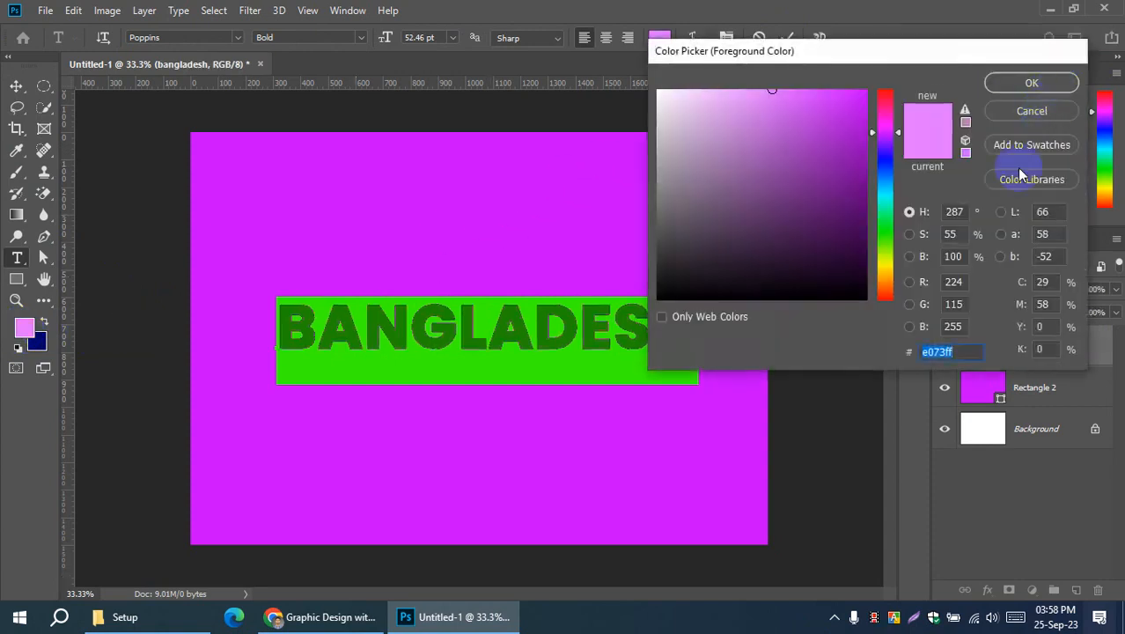
click(1036, 84)
Step: Change the background rectangle's solid fill to a darker purple and deselect it
double_click(1000, 394)
click(550, 279)
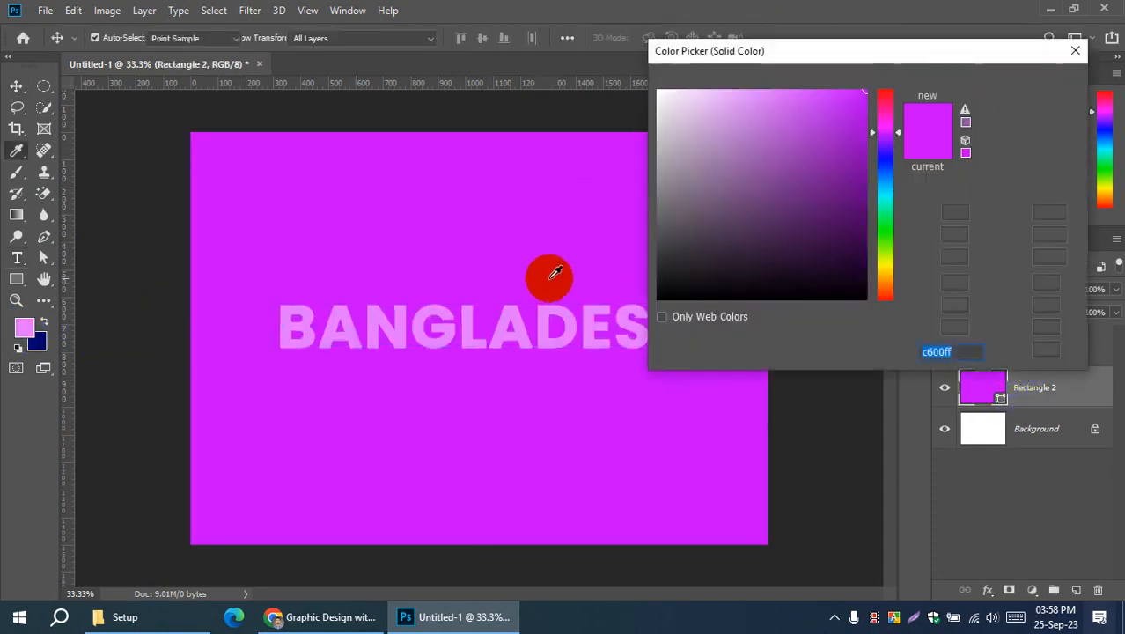
drag(876, 125, 866, 168)
click(1021, 84)
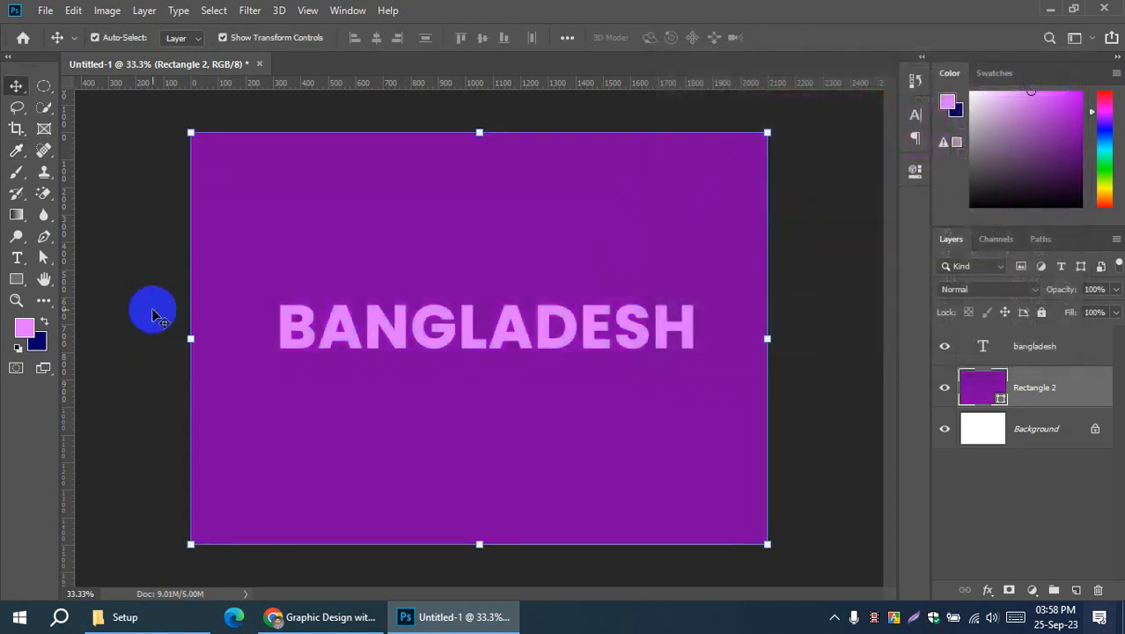
click(149, 313)
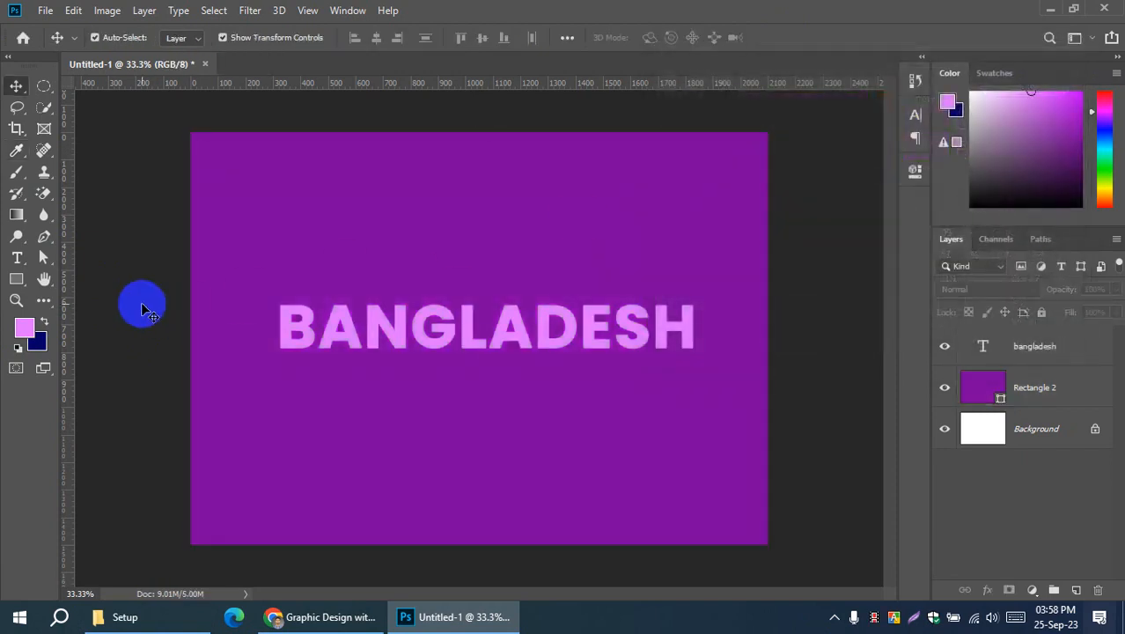
Step: Center the BANGLADESH text vertically and horizontally with alignment set to Canvas
click(484, 330)
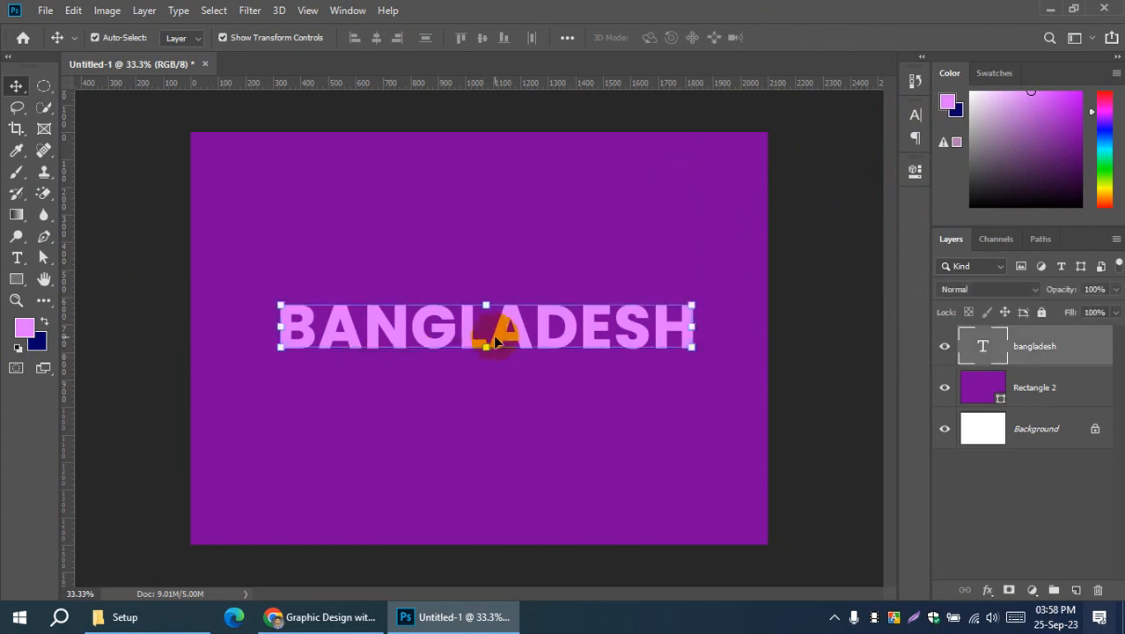
click(567, 37)
click(621, 189)
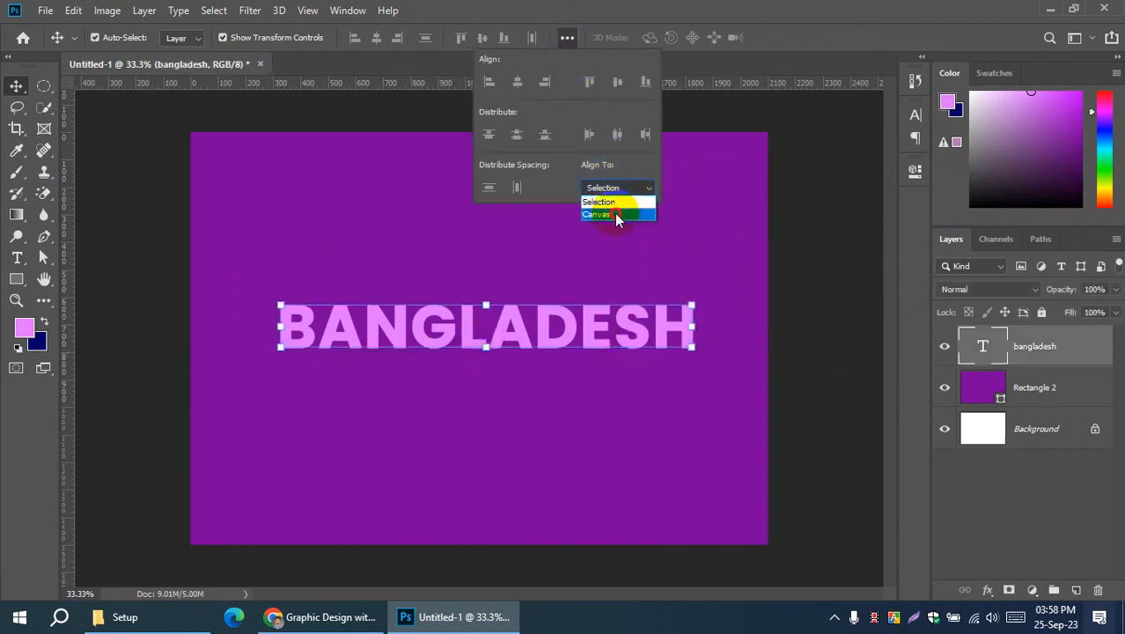
click(606, 203)
click(617, 82)
click(517, 82)
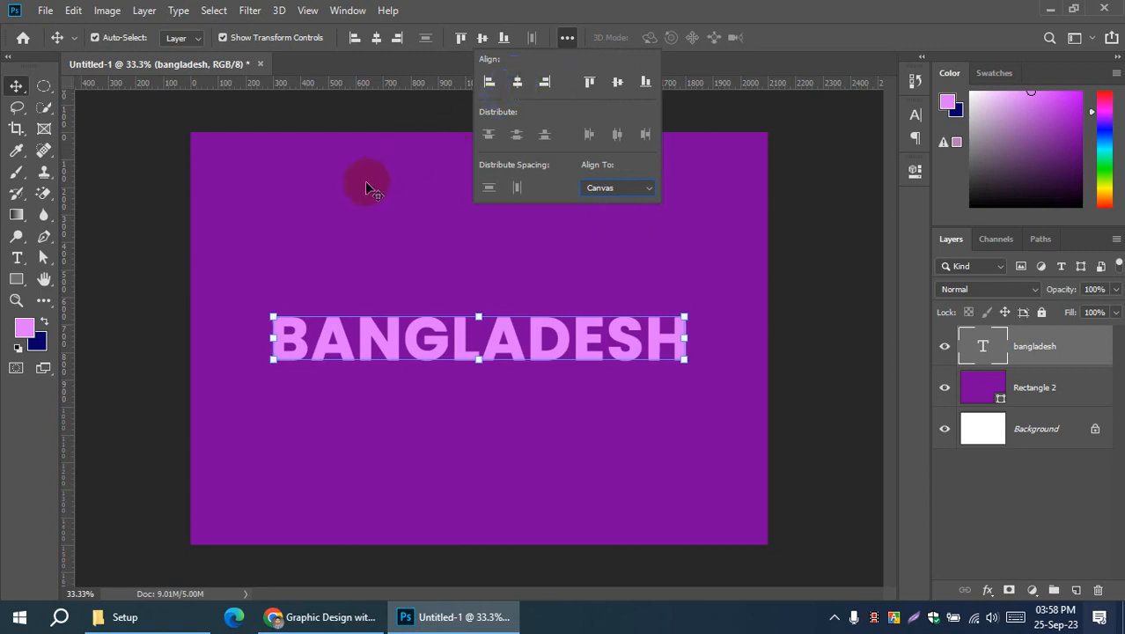
click(151, 278)
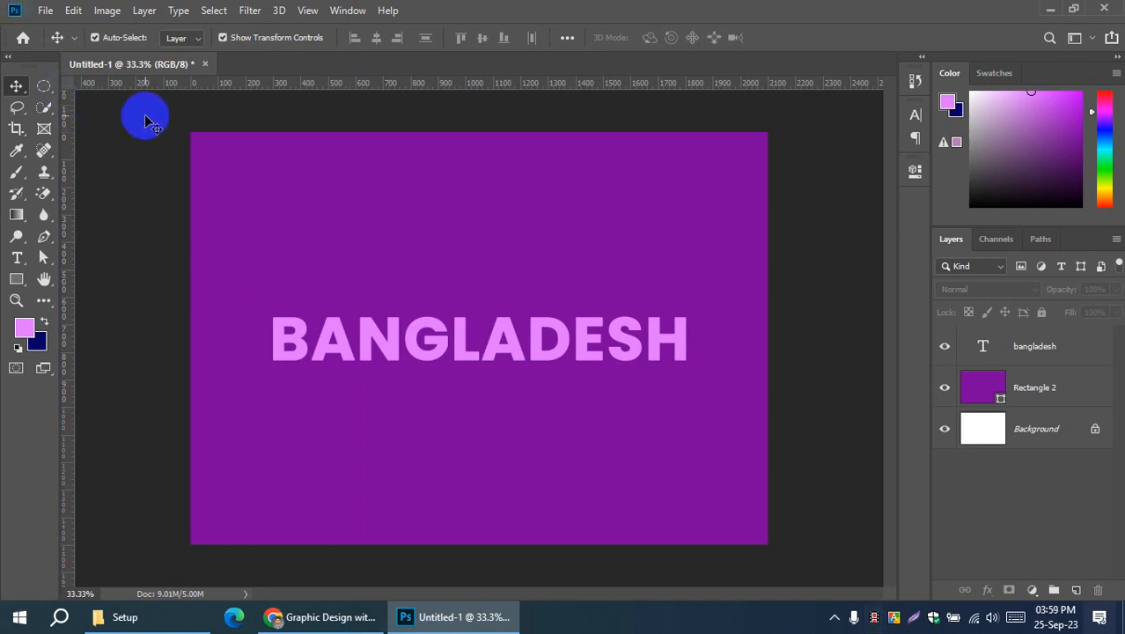
Step: Try deleting the BANGLADESH text and the purple rectangle together, and undo the deletion
drag(147, 114, 705, 490)
key(Delete)
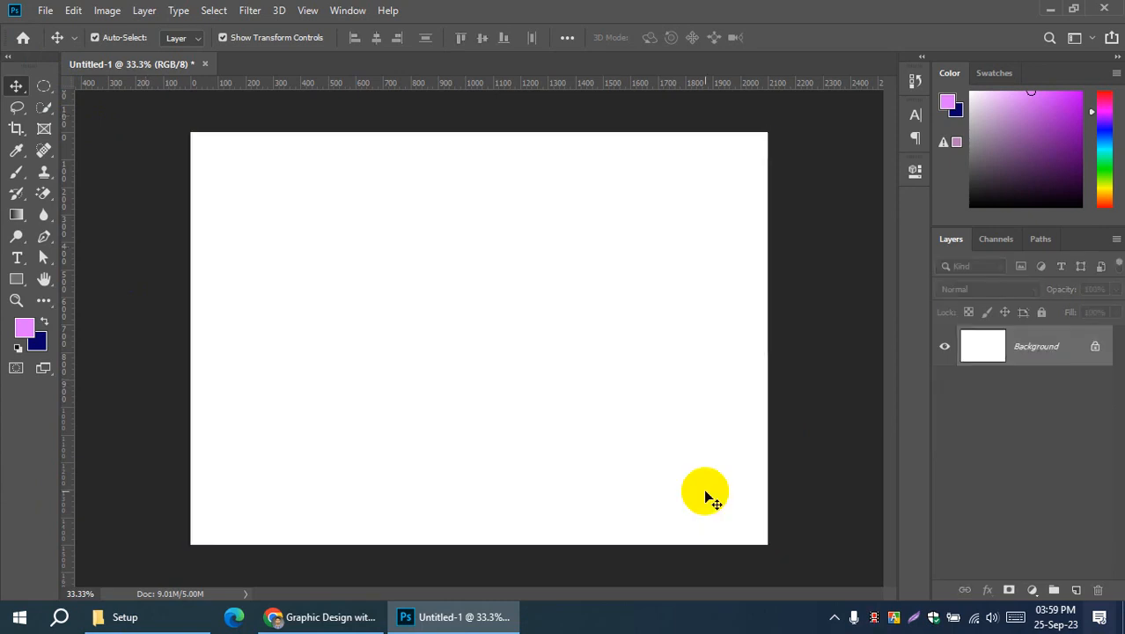
key(ctrl+minus)
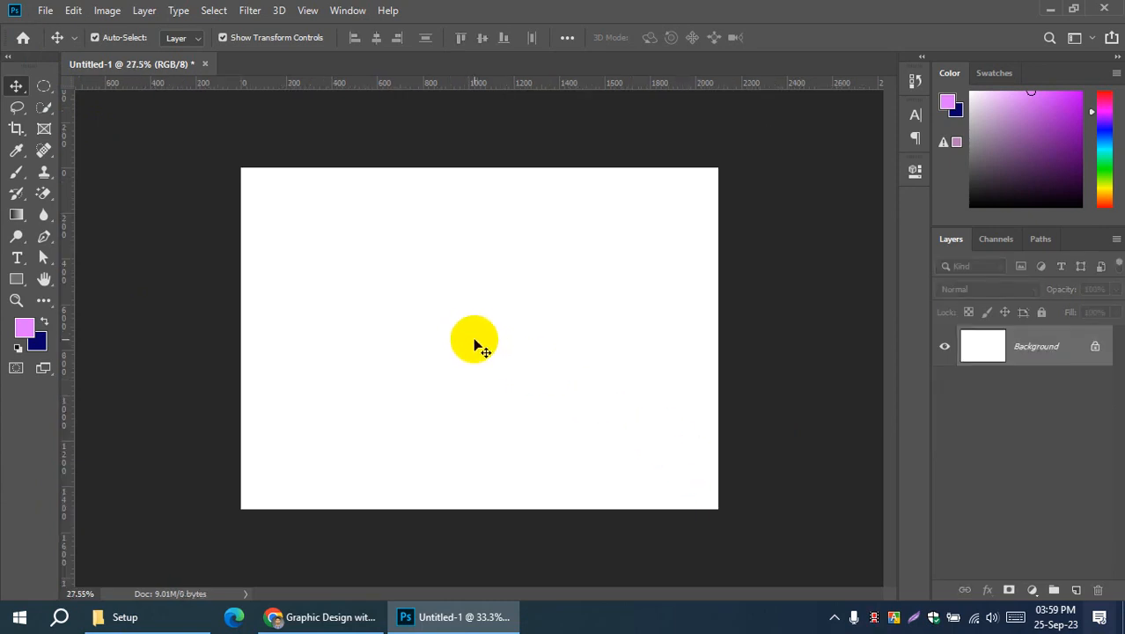
scroll(475, 344, up, 1)
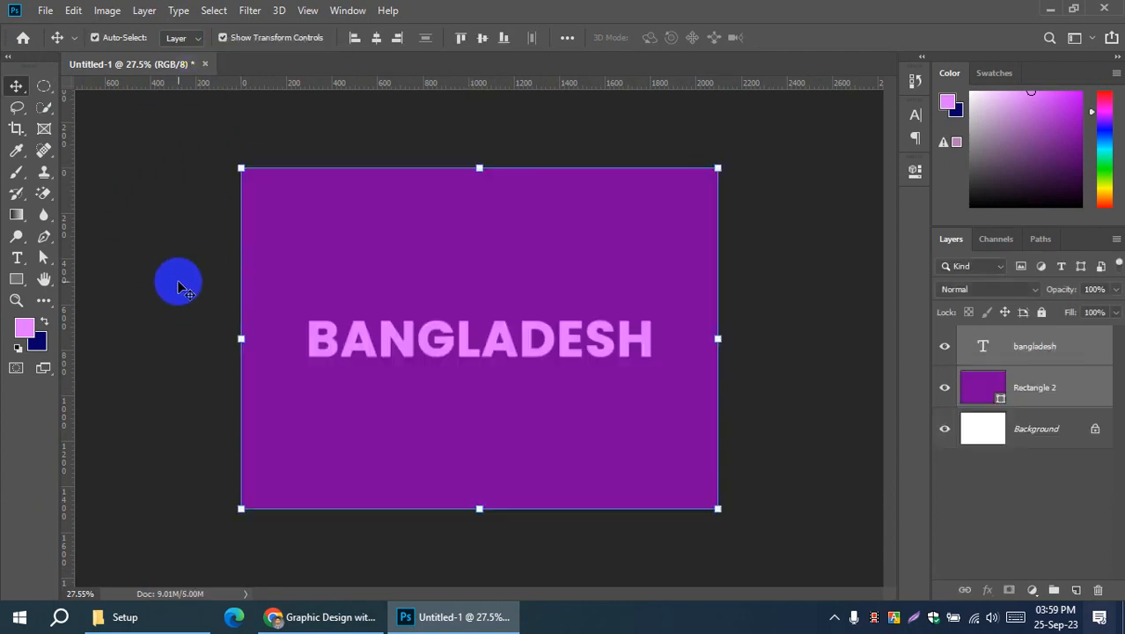
key(ctrl+plus)
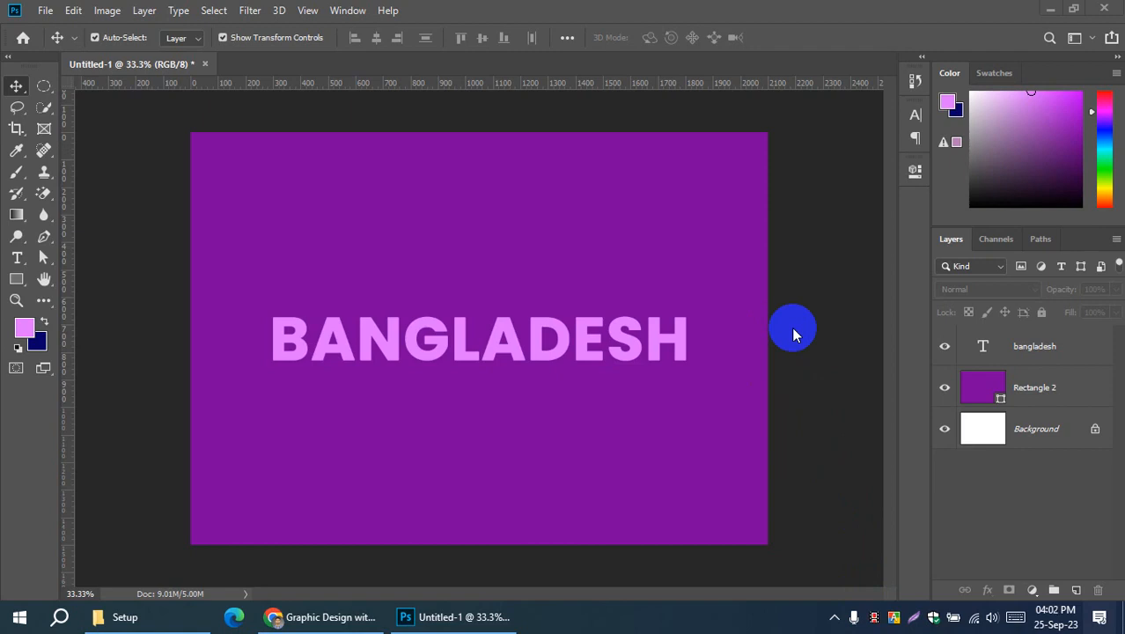
click(44, 10)
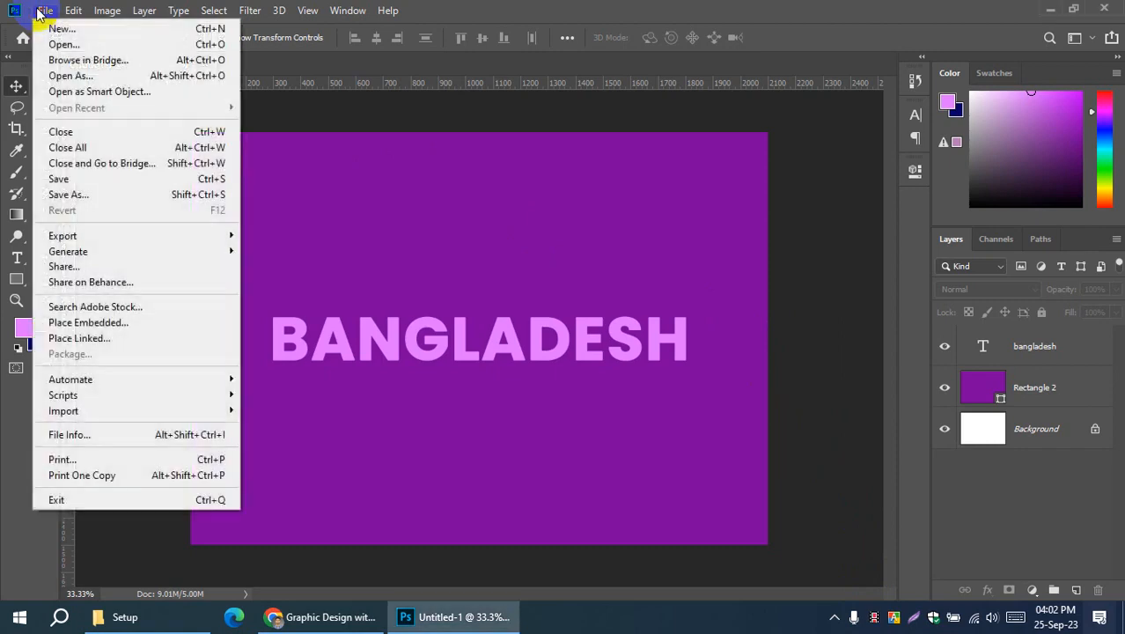
click(110, 180)
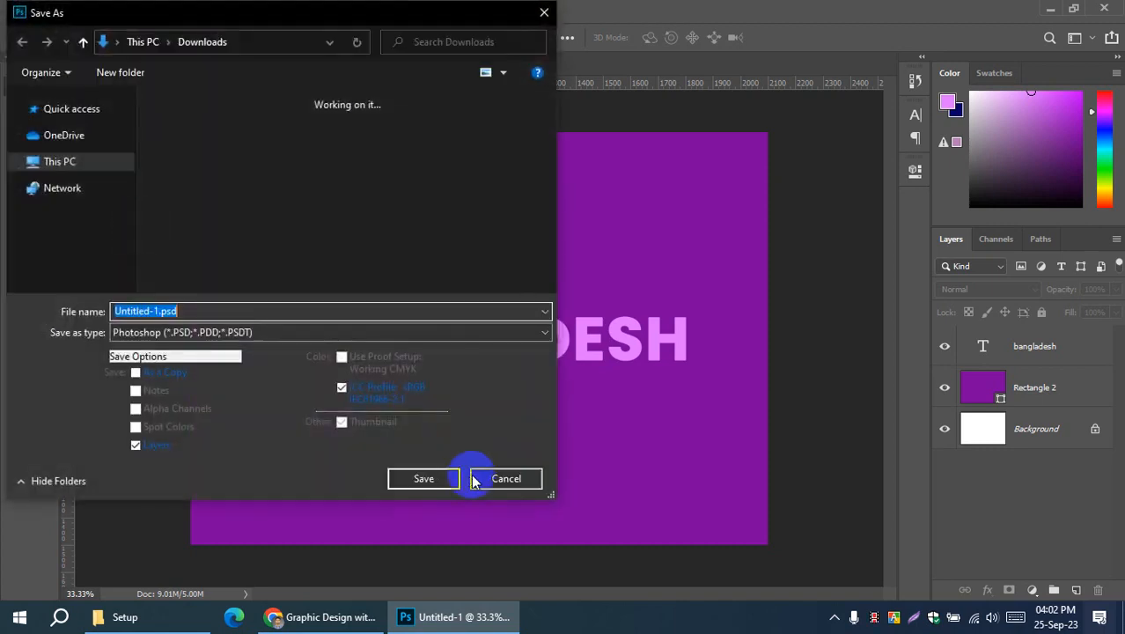
click(473, 478)
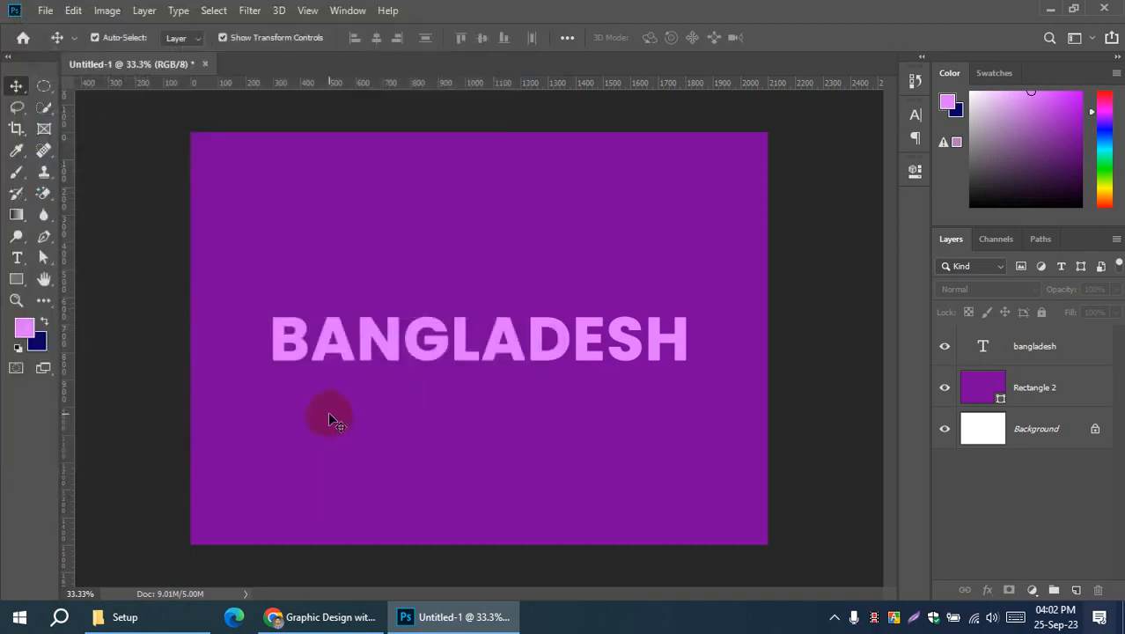
key(ctrl+s)
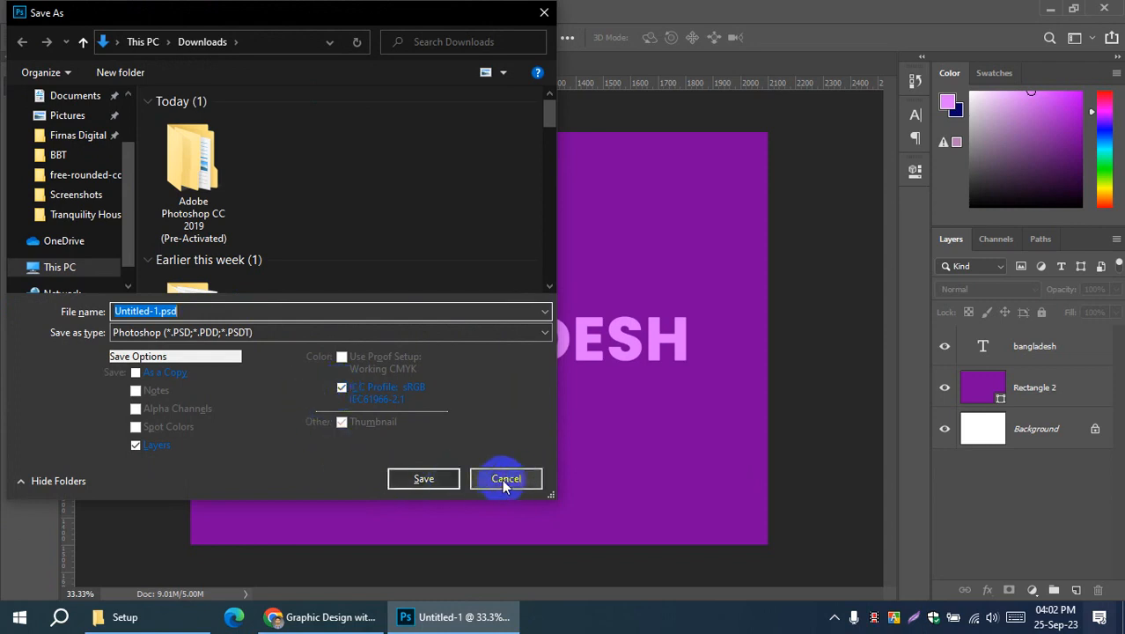
click(188, 310)
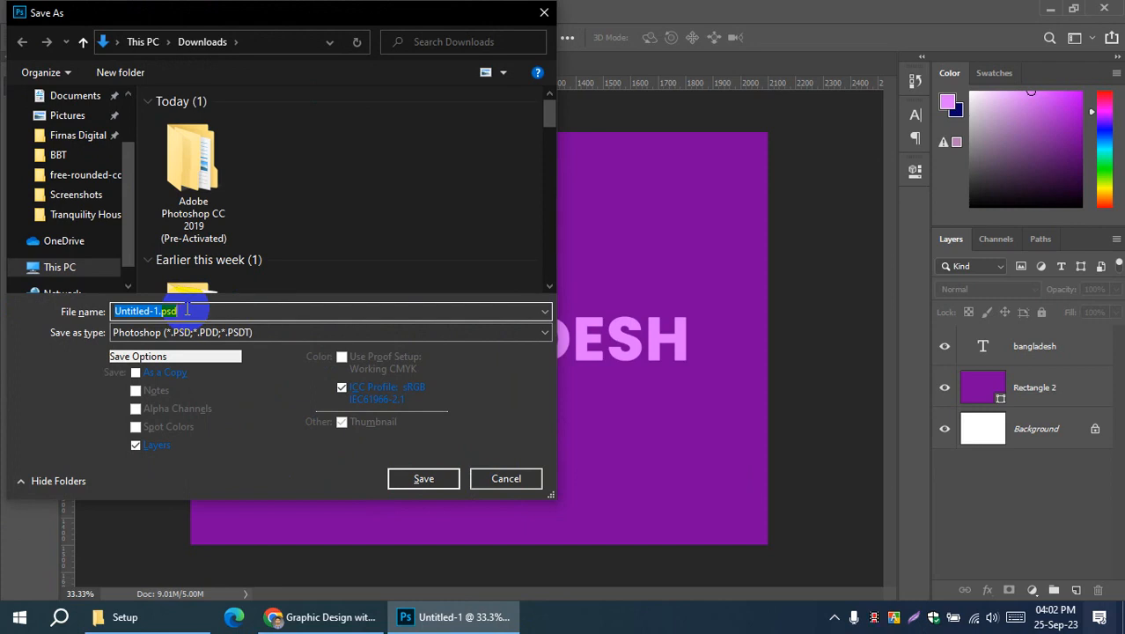
click(182, 333)
click(182, 332)
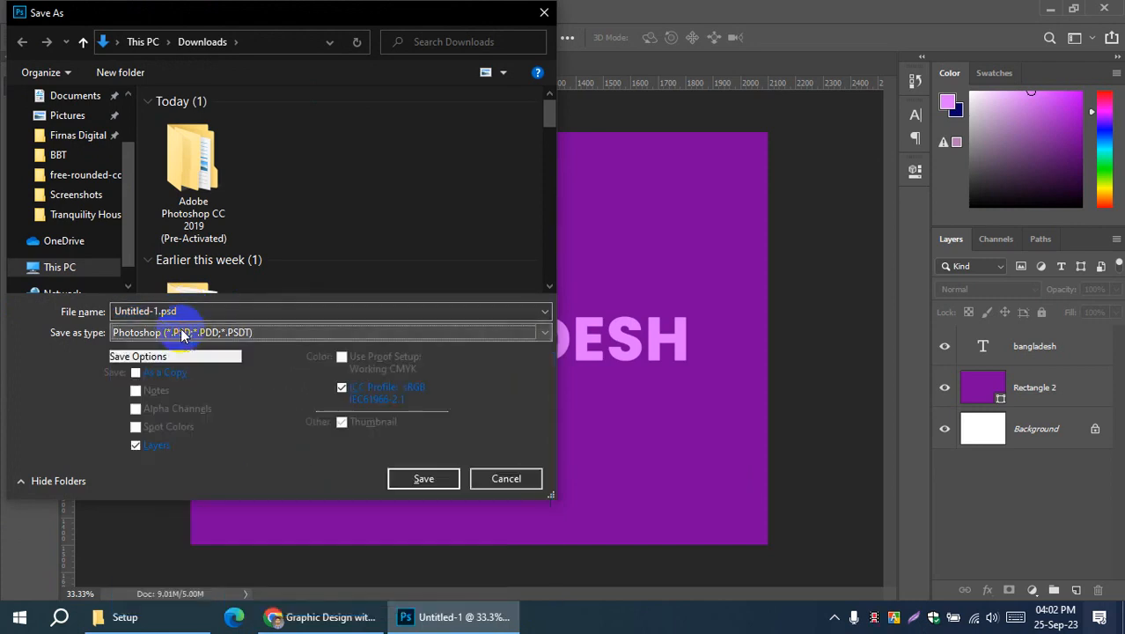
click(257, 337)
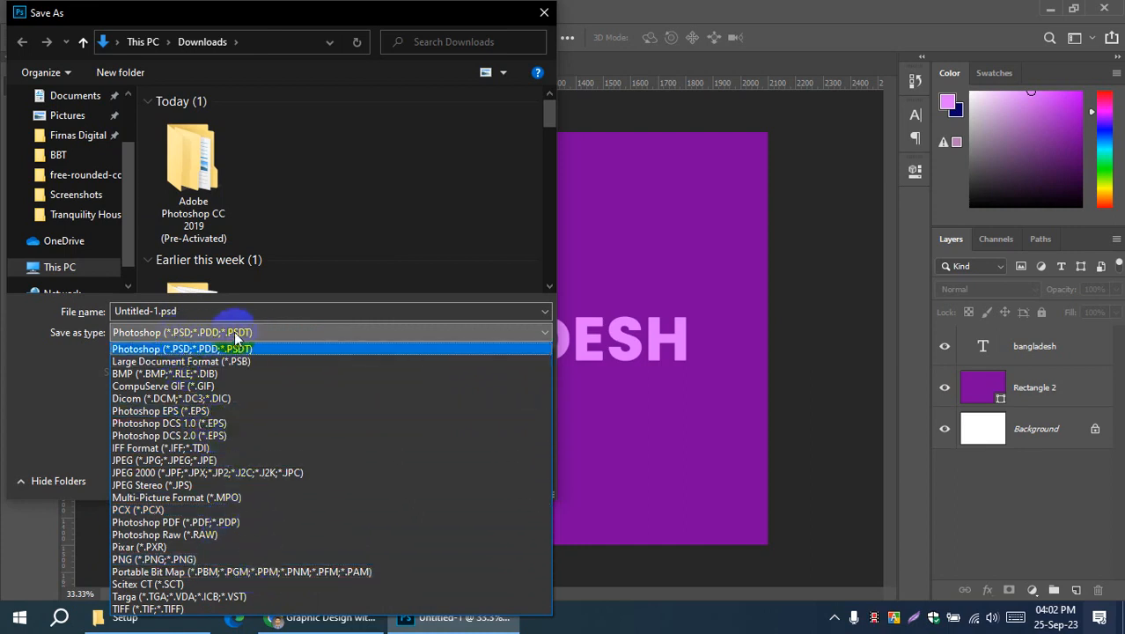
click(189, 350)
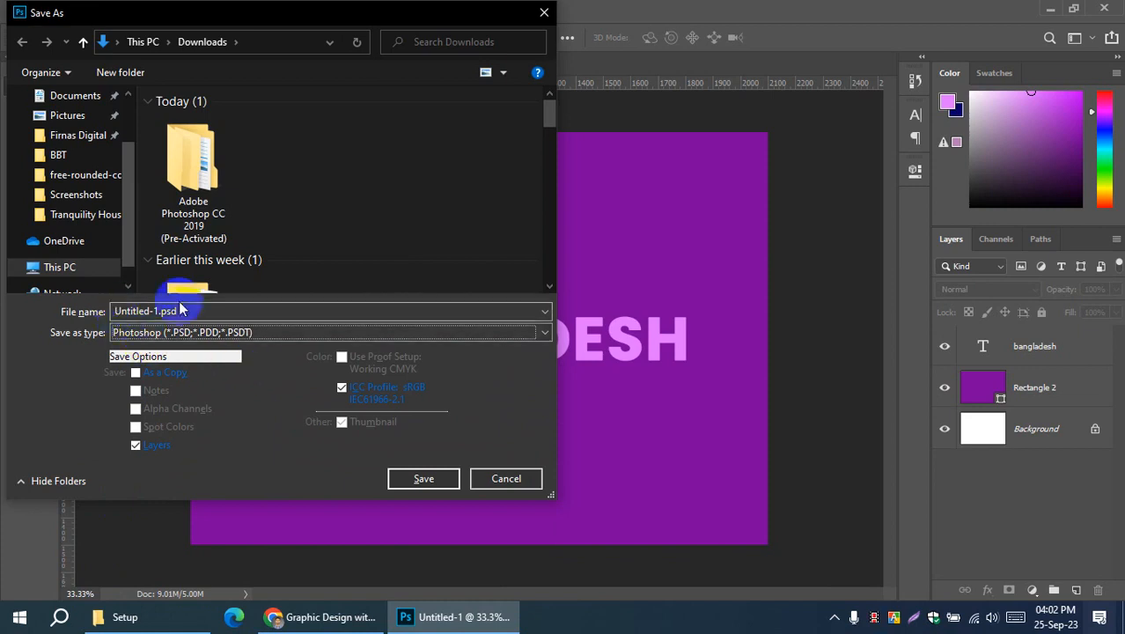
drag(187, 312, 110, 315)
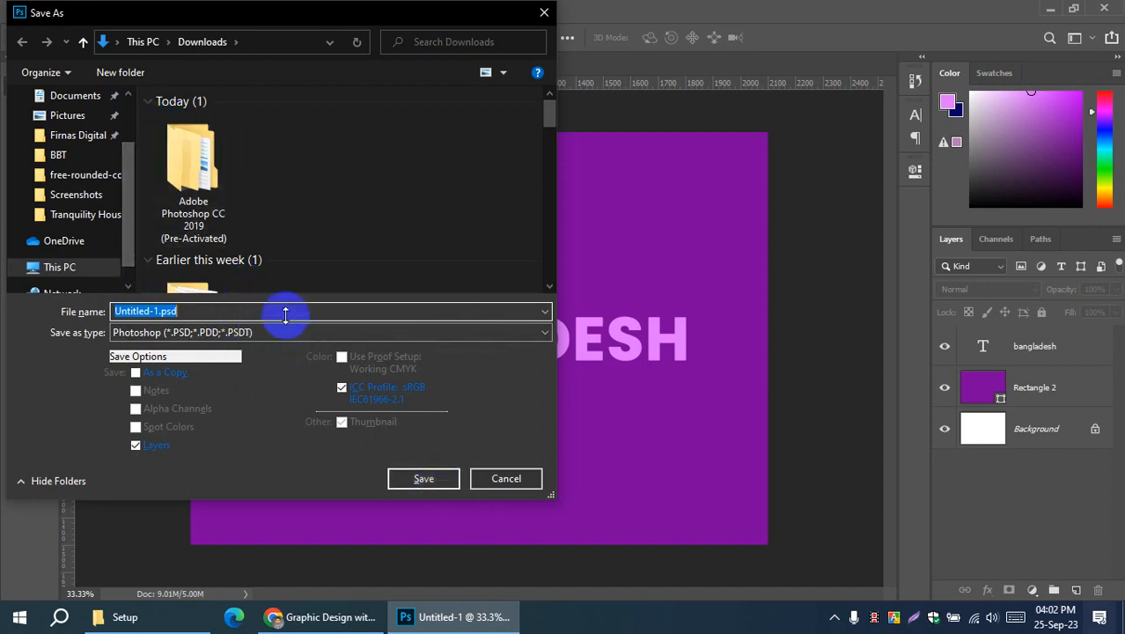
click(499, 483)
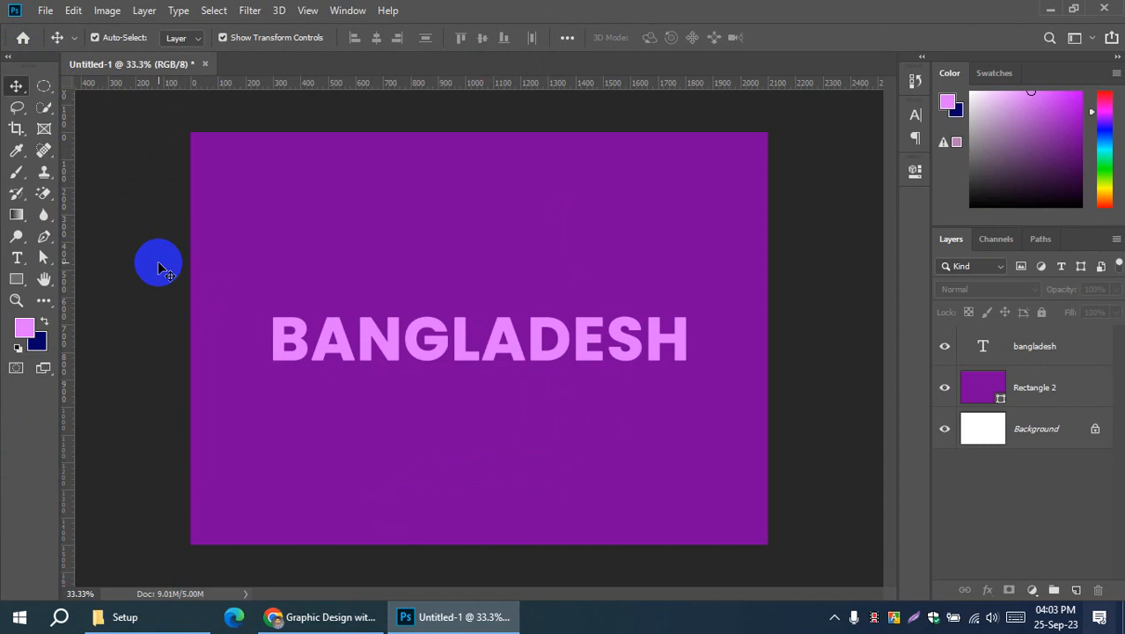
click(45, 10)
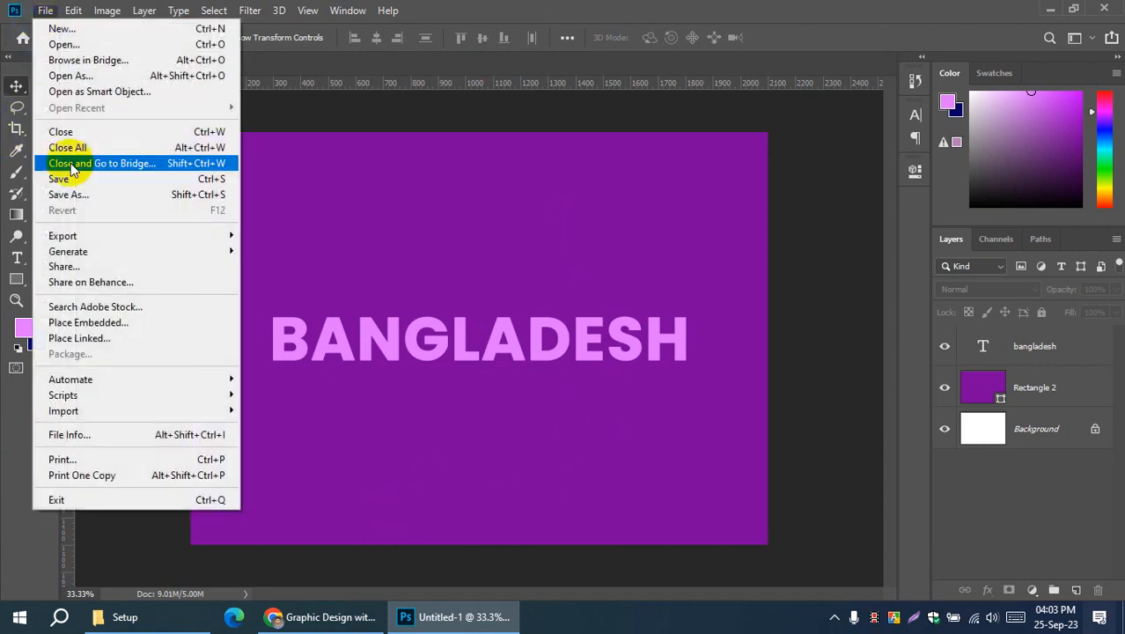
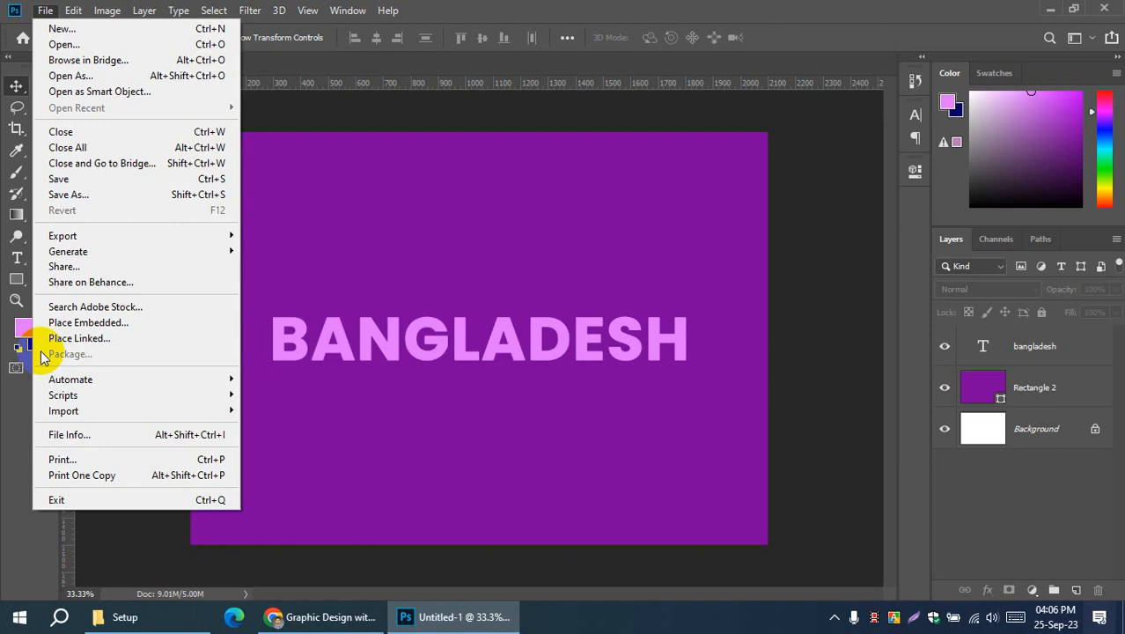
click(792, 341)
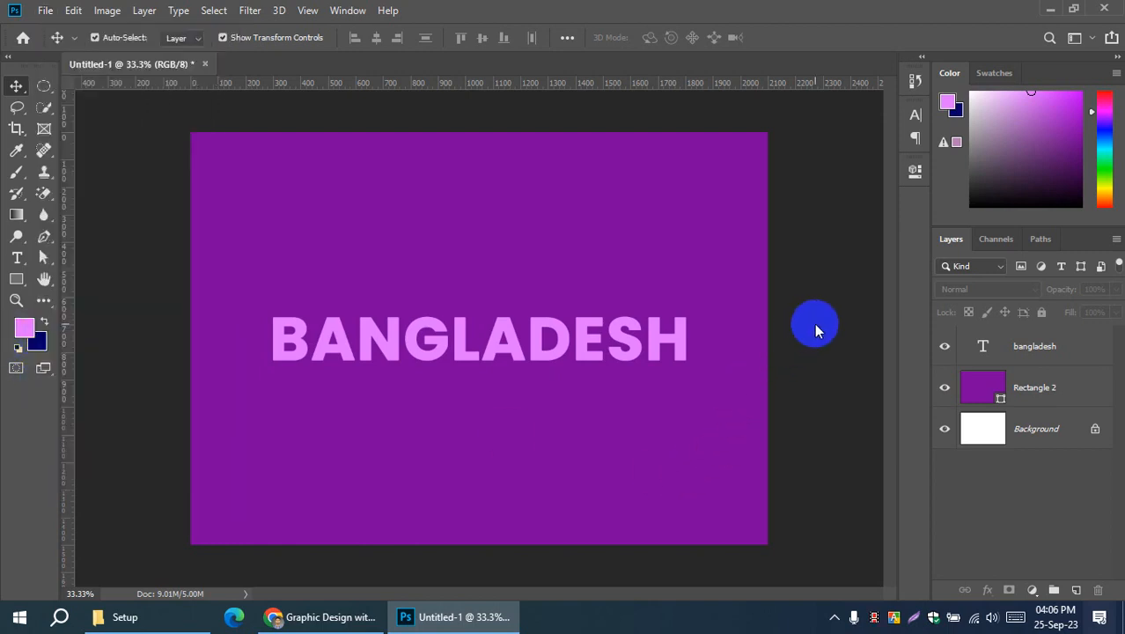
click(45, 10)
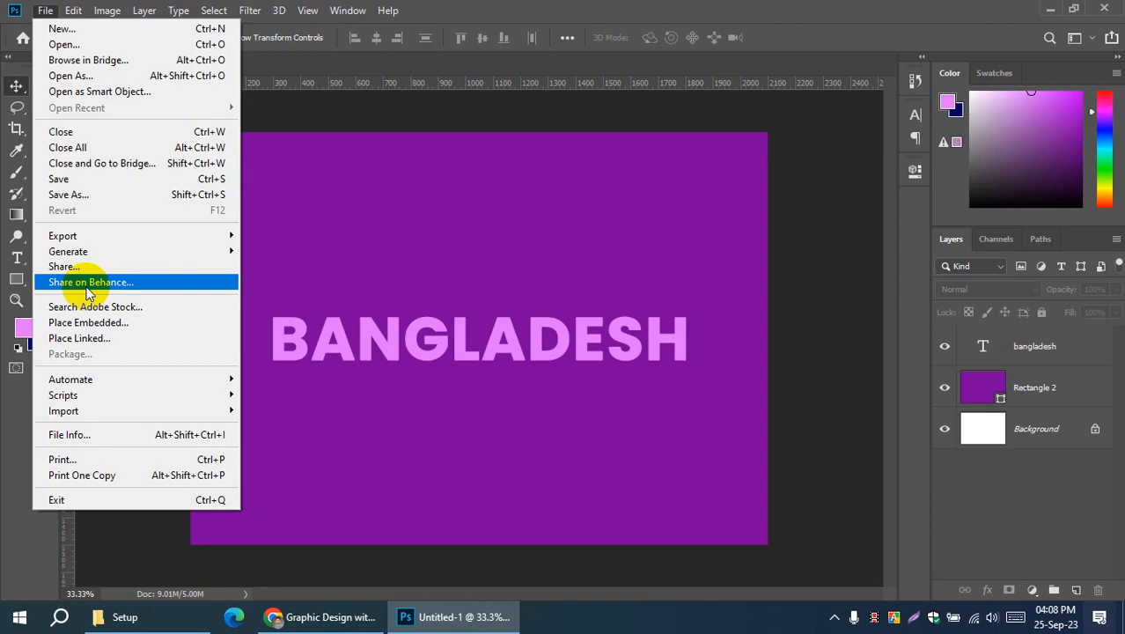
click(17, 86)
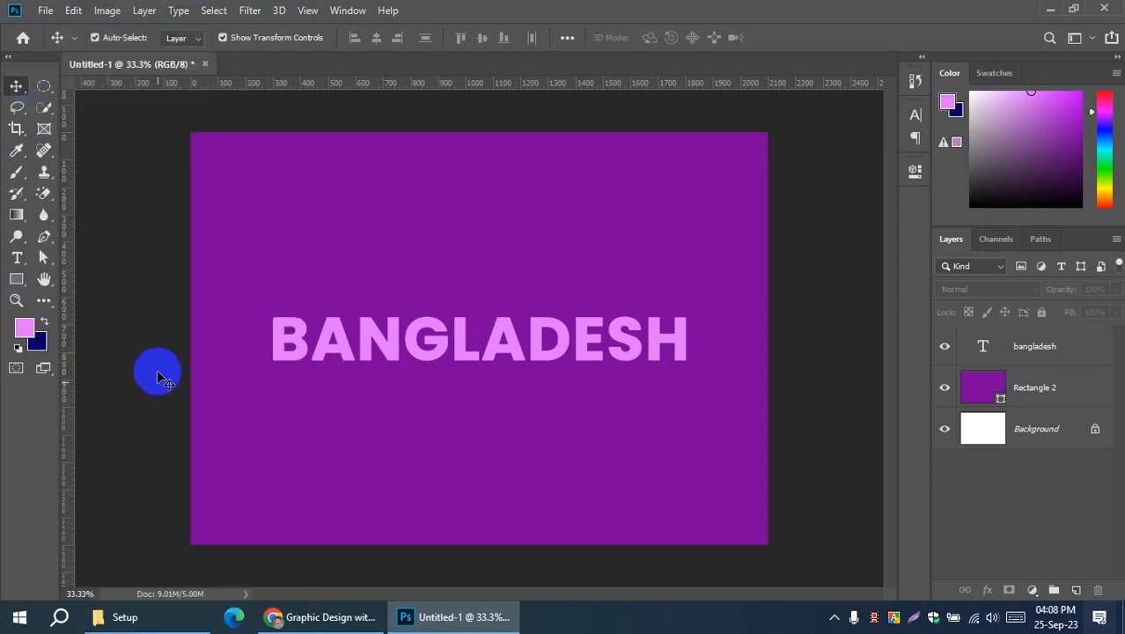
Step: Switch to File Explorer, browse the Downloads folder, and briefly open the image Rectangle 65 (2).png in the photo viewer
click(112, 617)
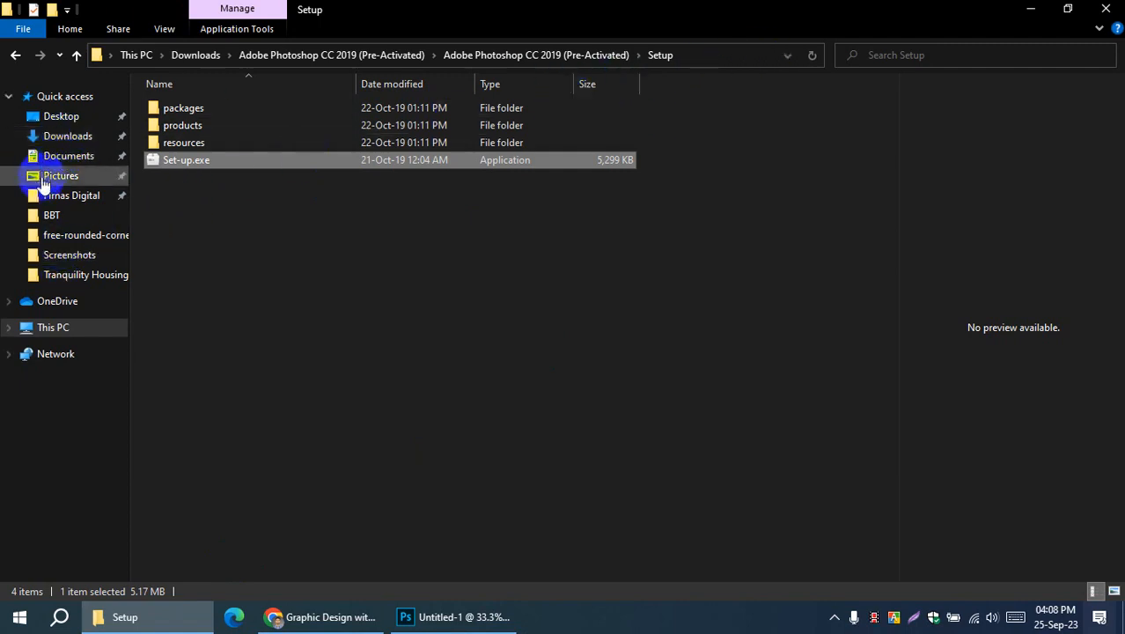
click(53, 137)
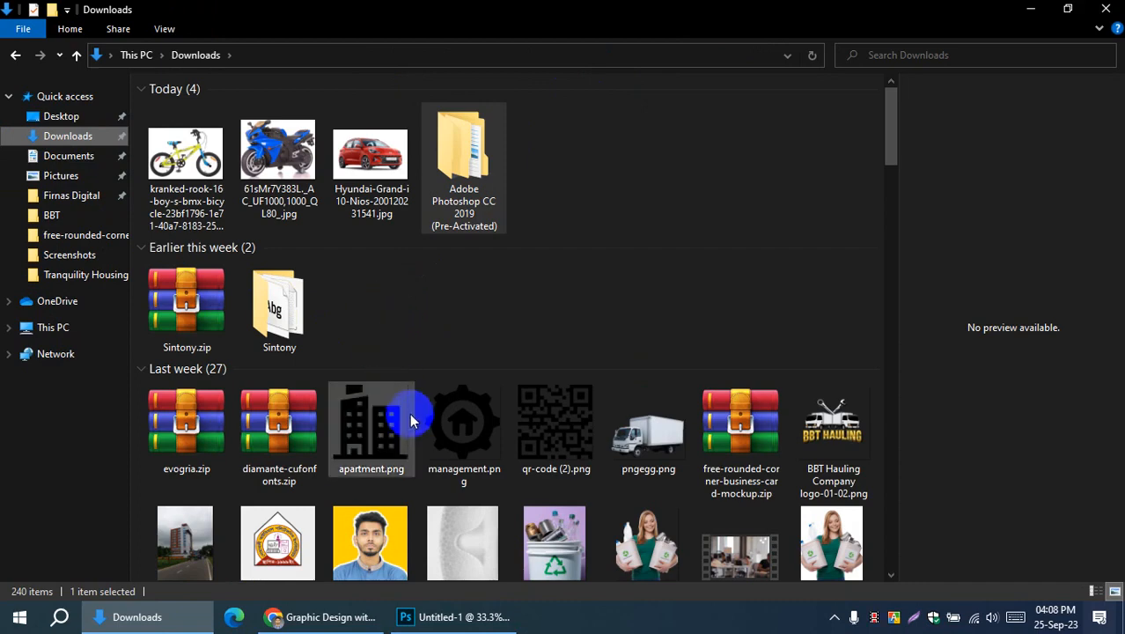
scroll(469, 443, down, 3)
scroll(748, 339, down, 3)
scroll(778, 401, up, 5)
click(866, 357)
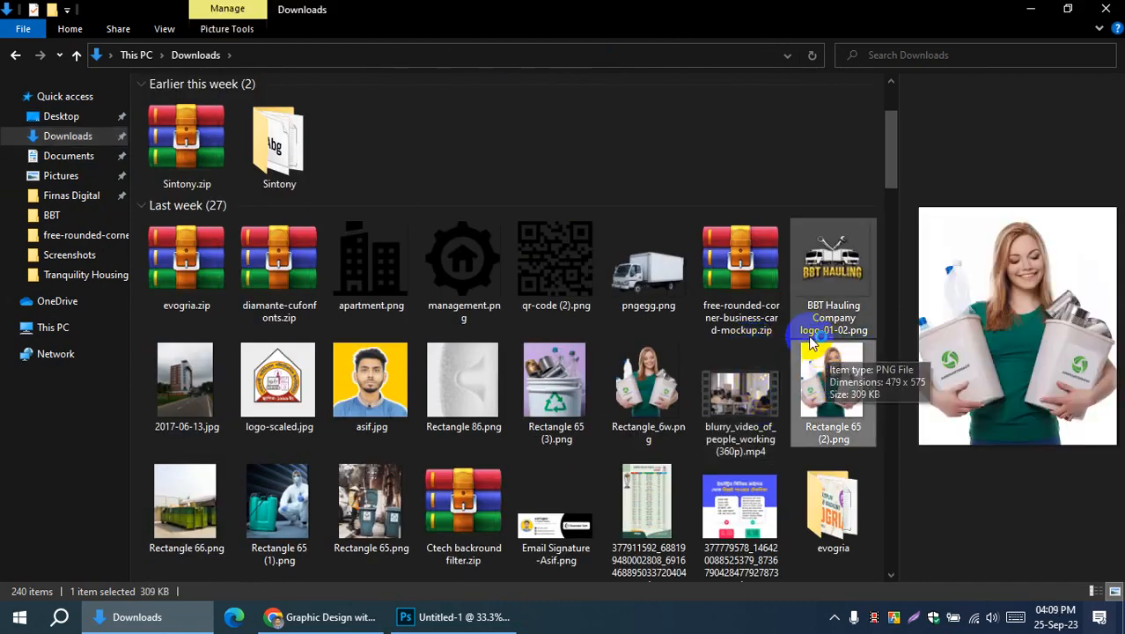
double_click(810, 343)
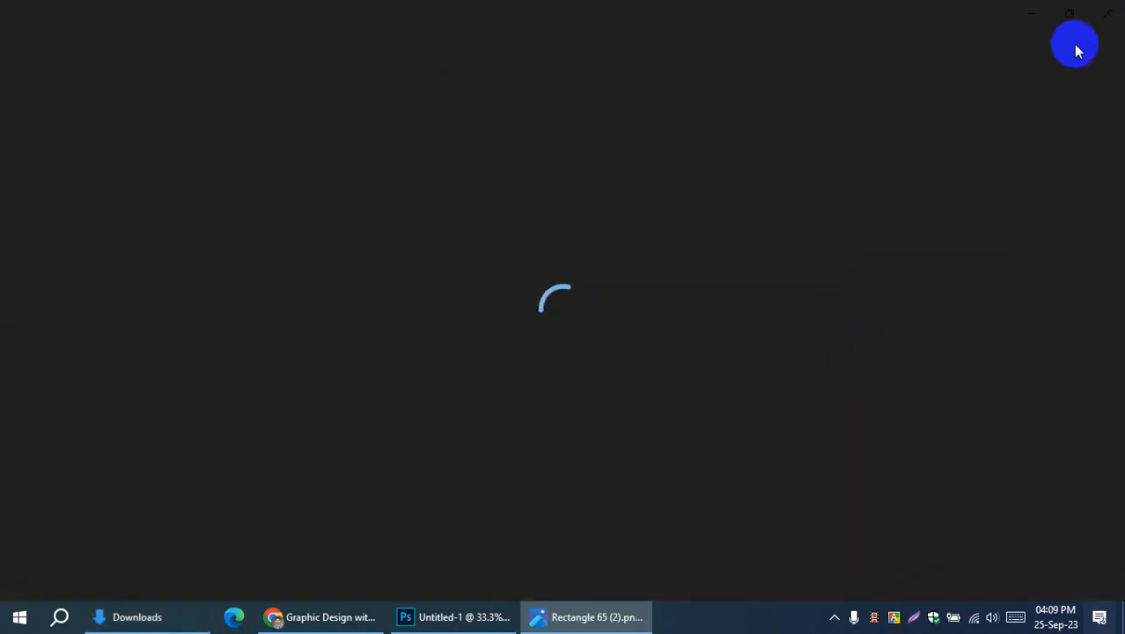
click(1106, 14)
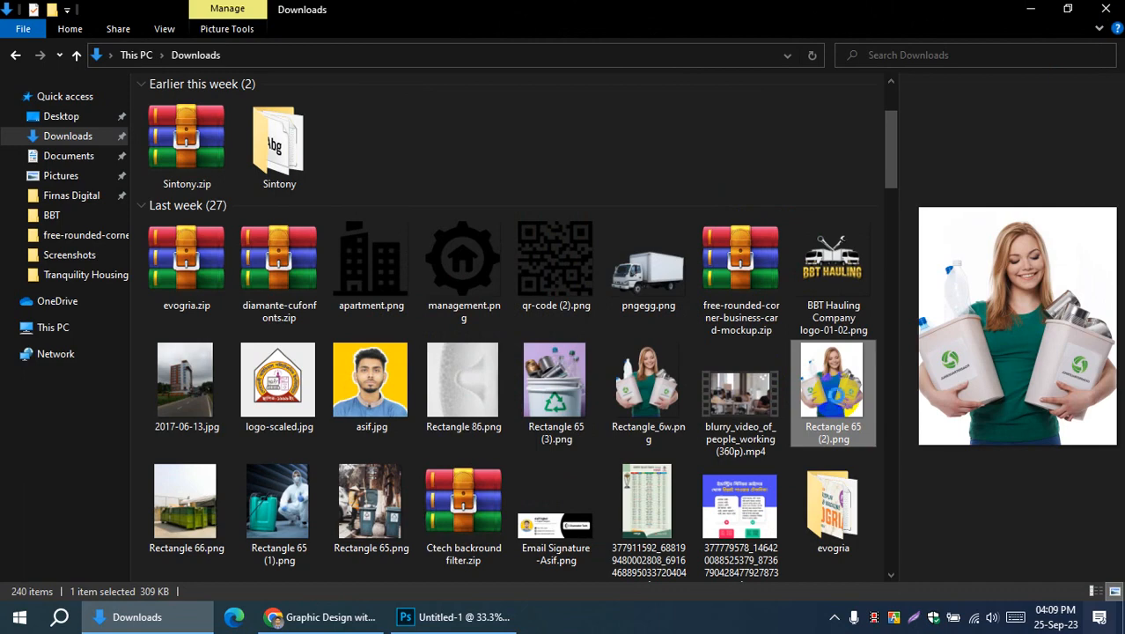
Step: Examine the detailed file properties of Rectangle 65 (2).png, including its type and dimensions, and close them without changes
right_click(834, 396)
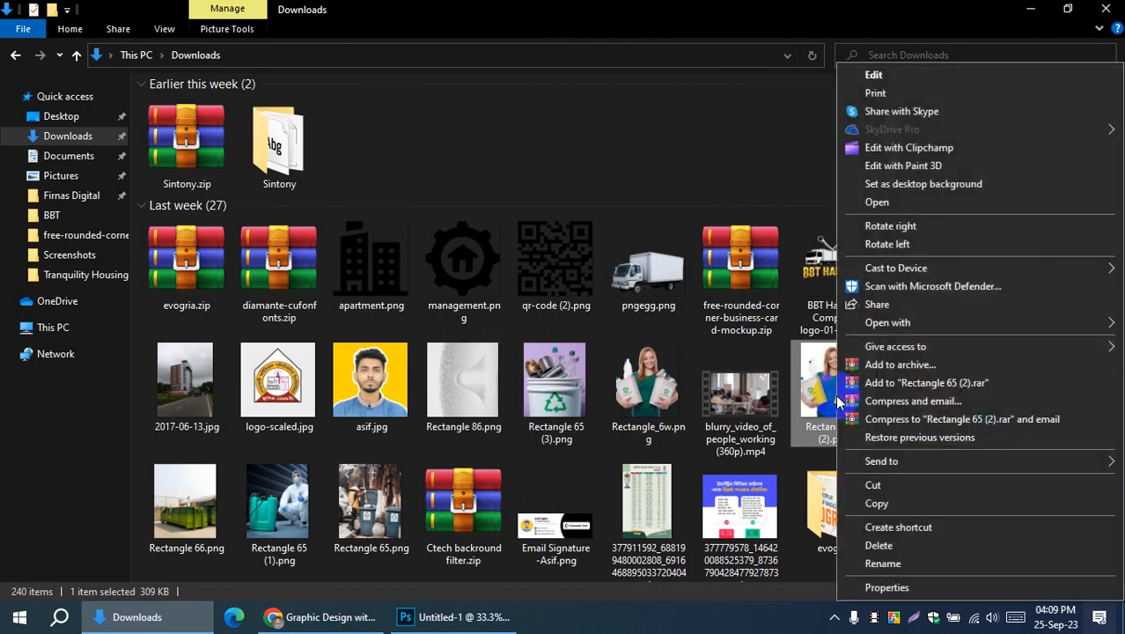
click(886, 588)
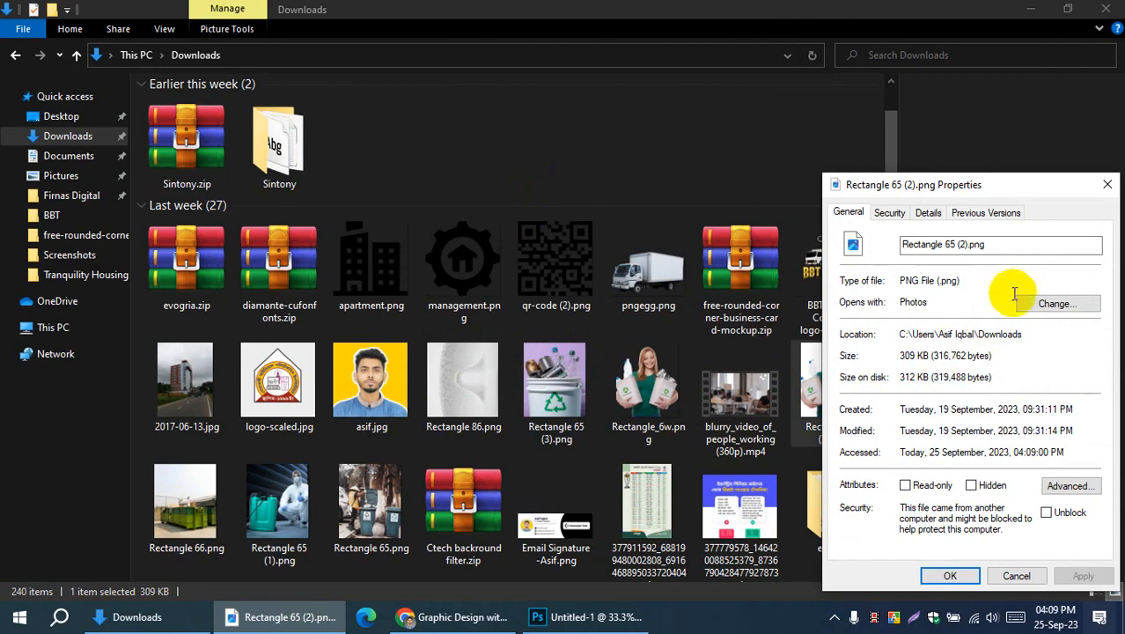
click(999, 213)
click(928, 213)
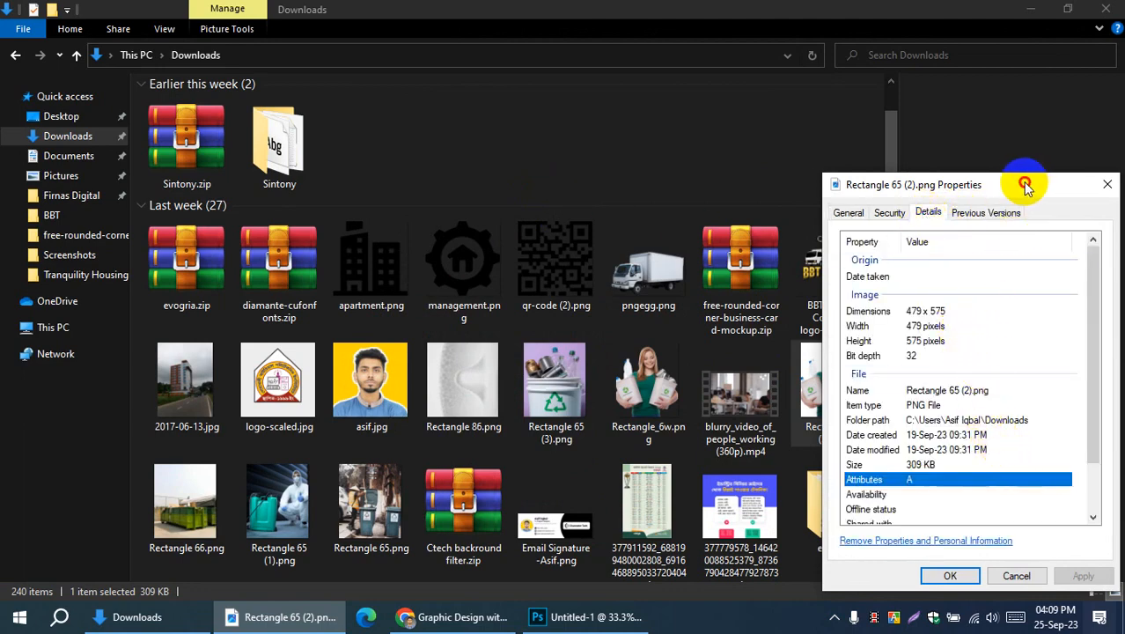
drag(1025, 185, 874, 91)
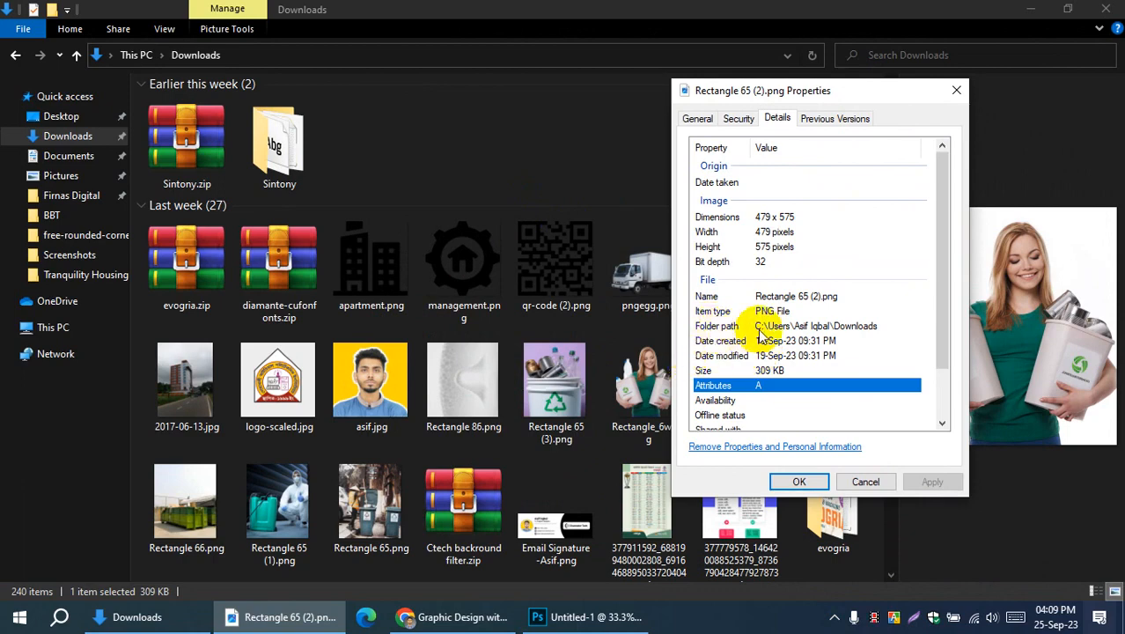
click(867, 482)
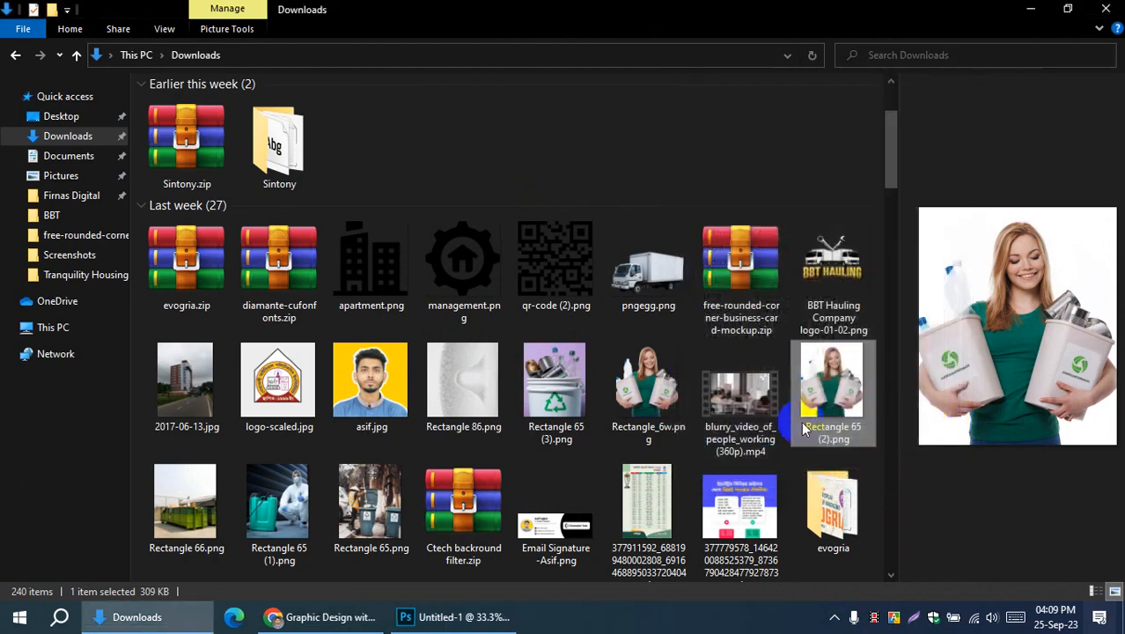
Step: Look through the Screenshots and Tranquility Housing folders and preview the logo image th-logo-v4.jpg
click(109, 56)
click(97, 55)
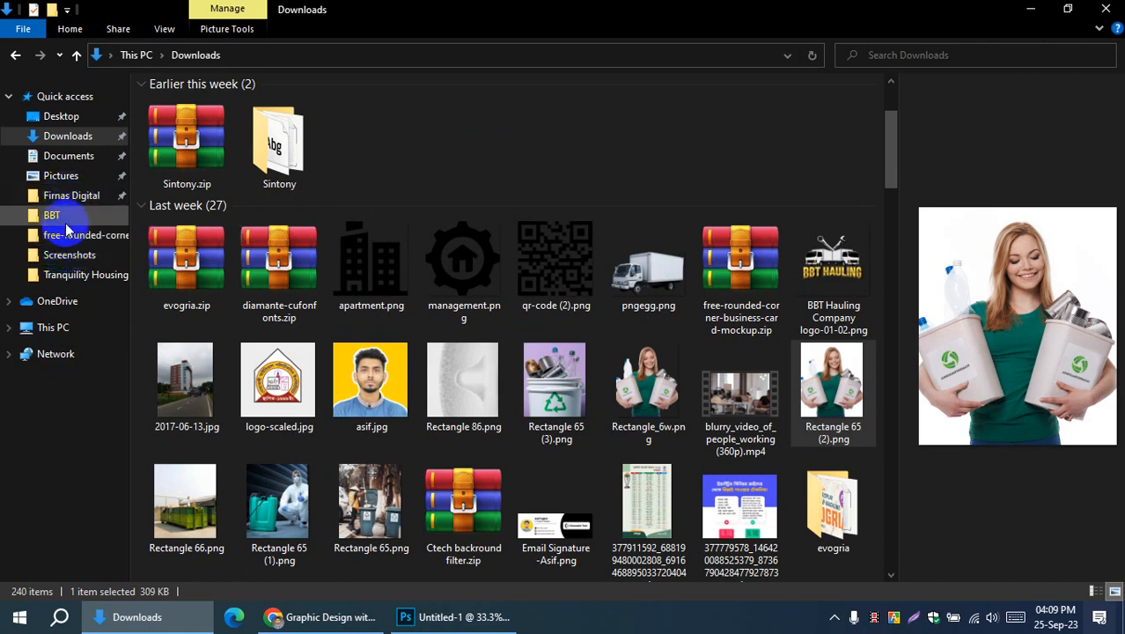
click(68, 255)
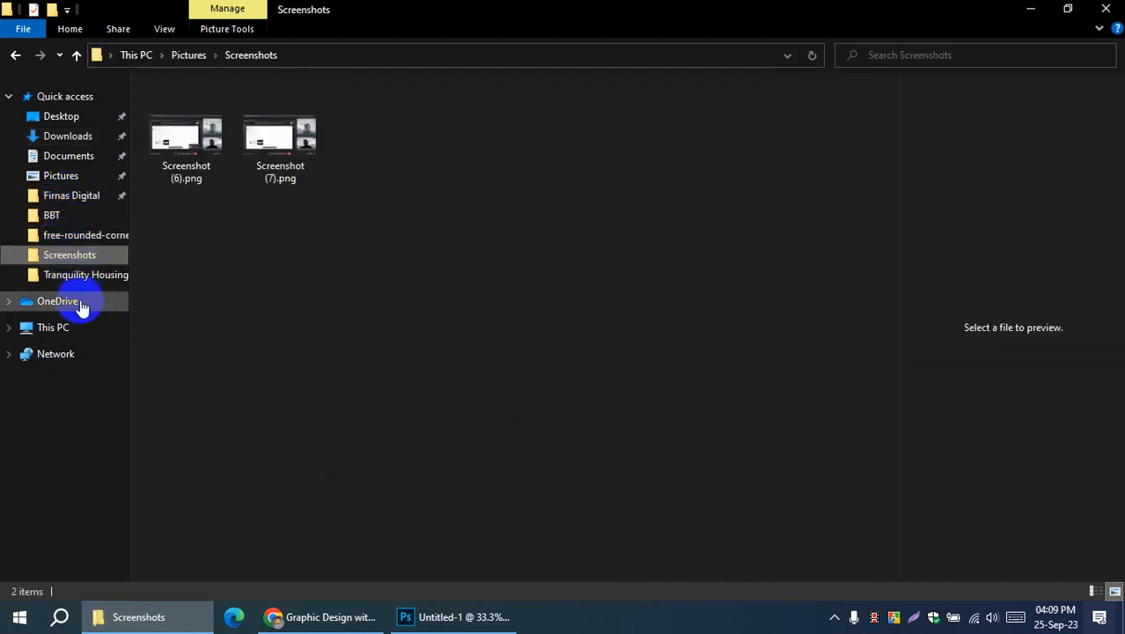
click(15, 54)
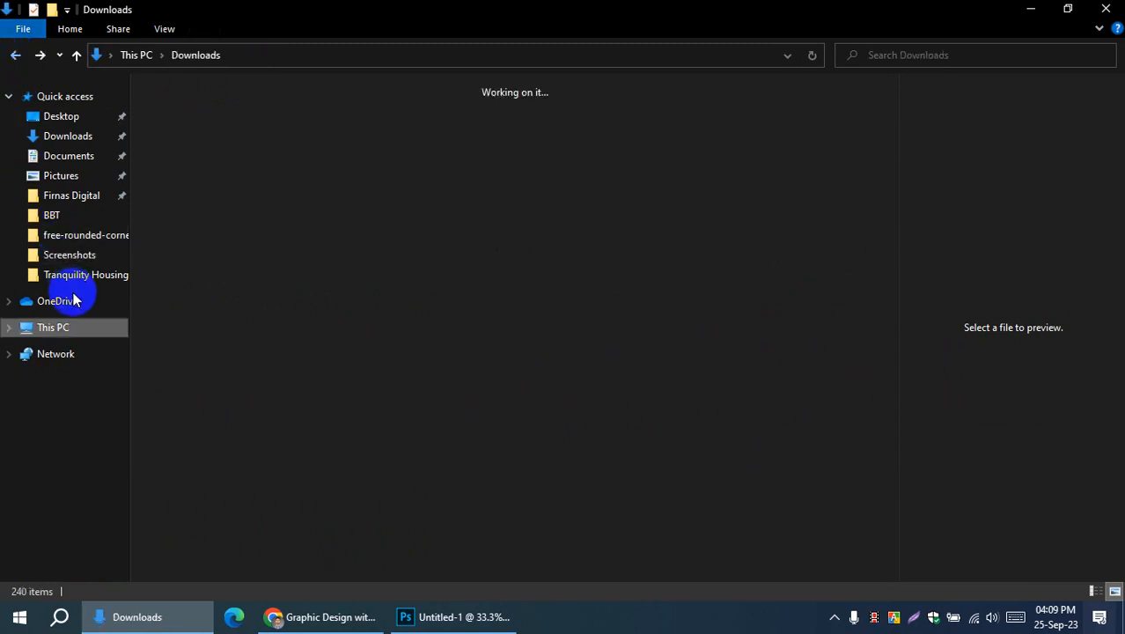
click(84, 274)
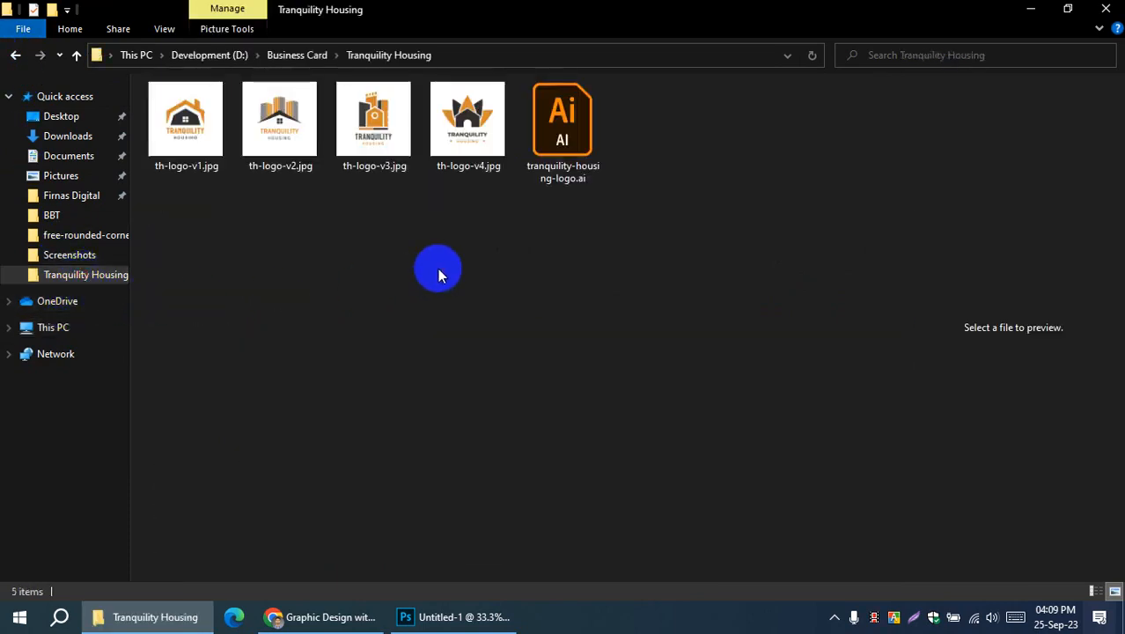
click(473, 130)
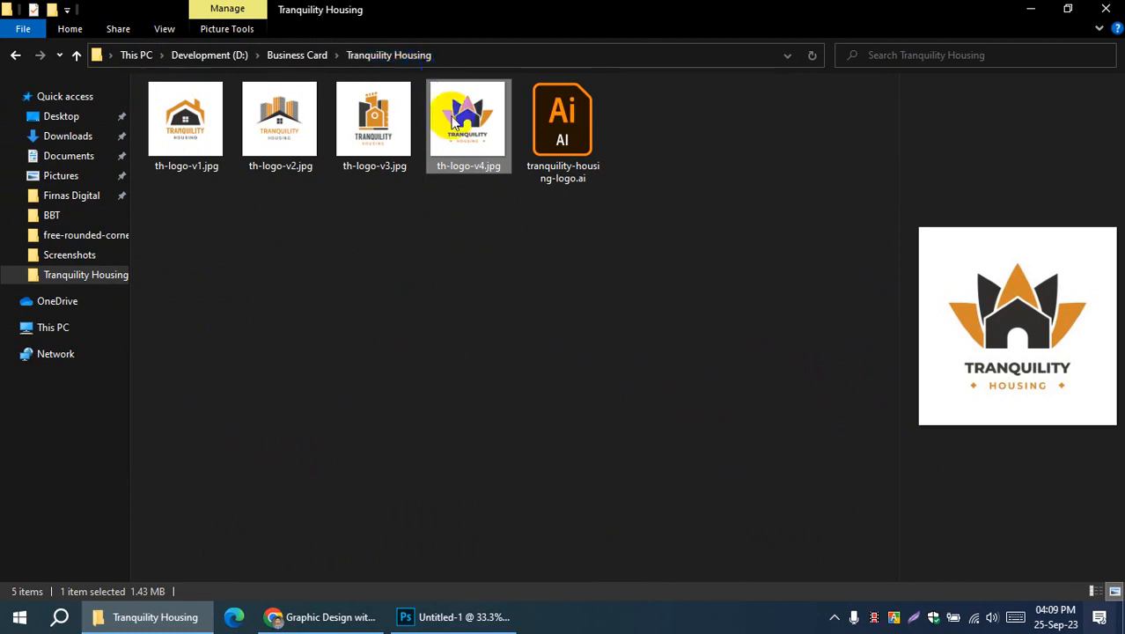
mouse_move(455, 140)
Step: Return to the Downloads folder and preview the PNG images qr-code (2).png and apartment.png
click(72, 138)
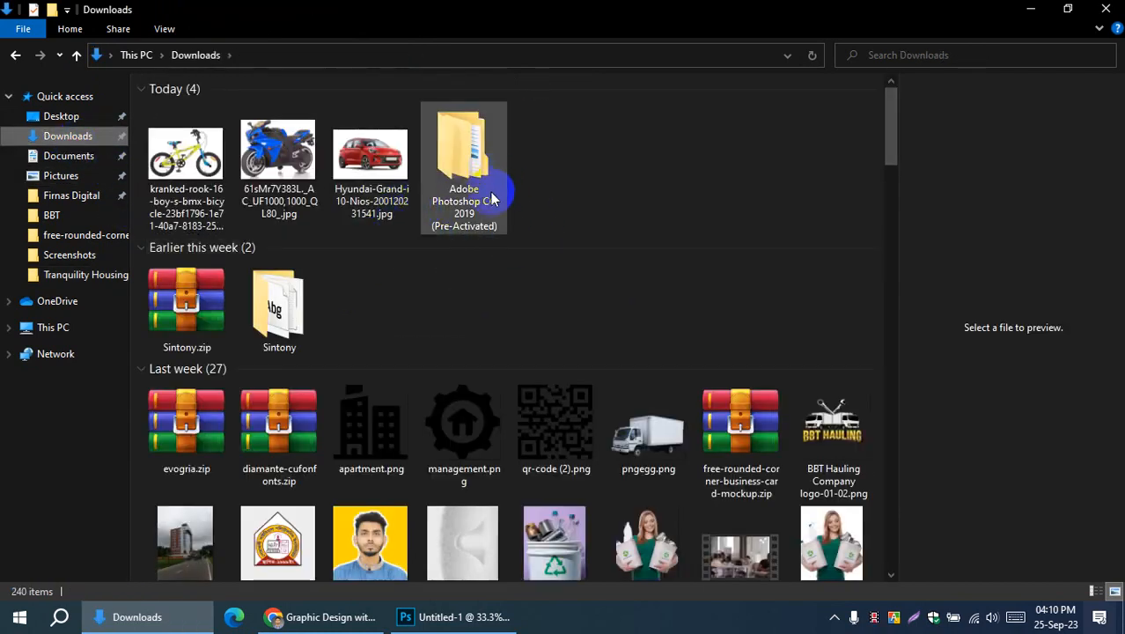
click(556, 419)
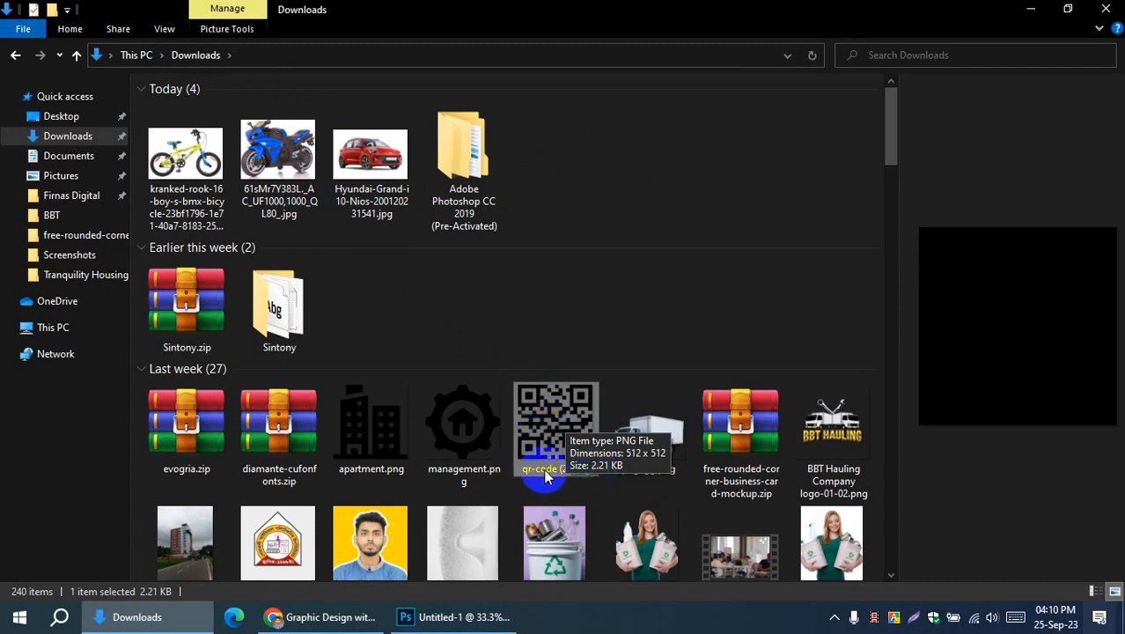
click(371, 408)
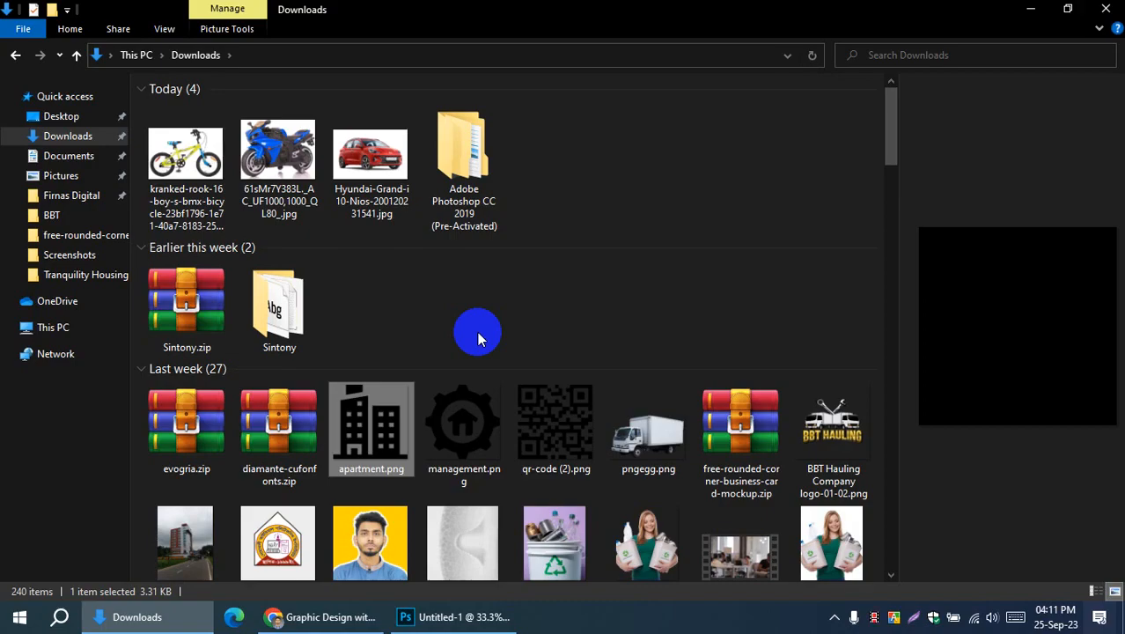
Step: Switch back to Photoshop and place apartment.png from the Downloads folder into the BANGLADESH document as a linked image
click(454, 616)
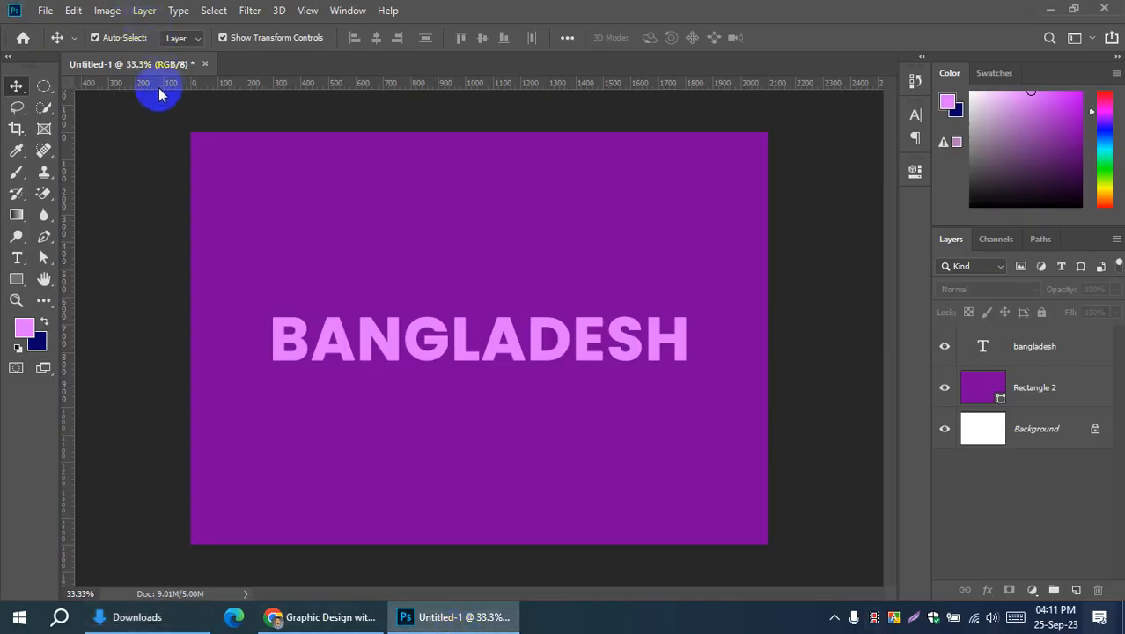
click(44, 11)
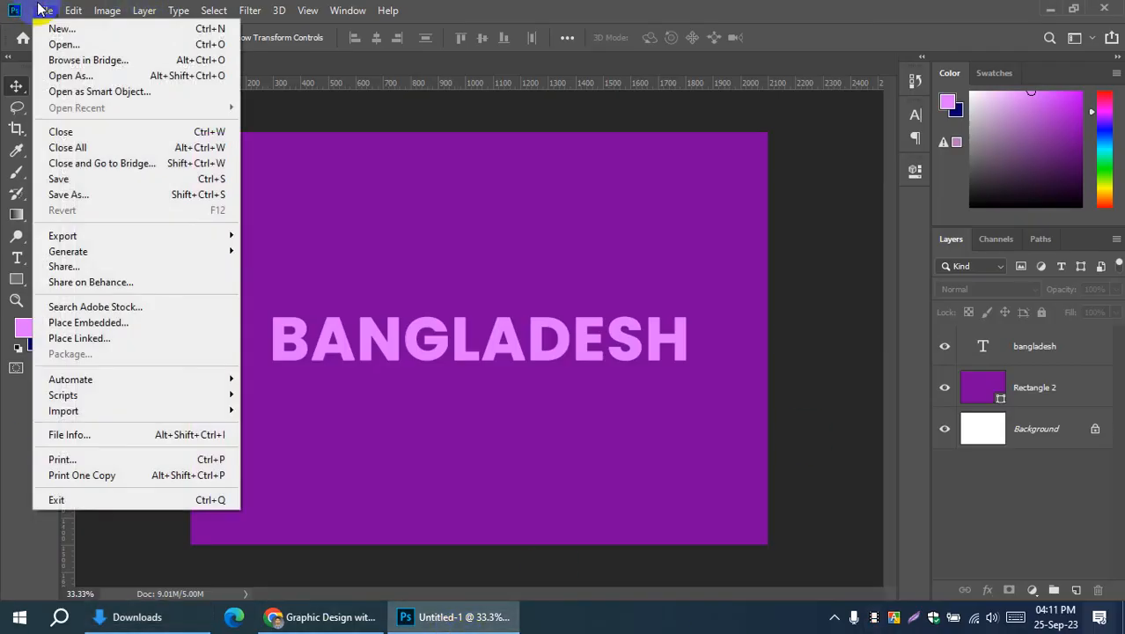
click(79, 339)
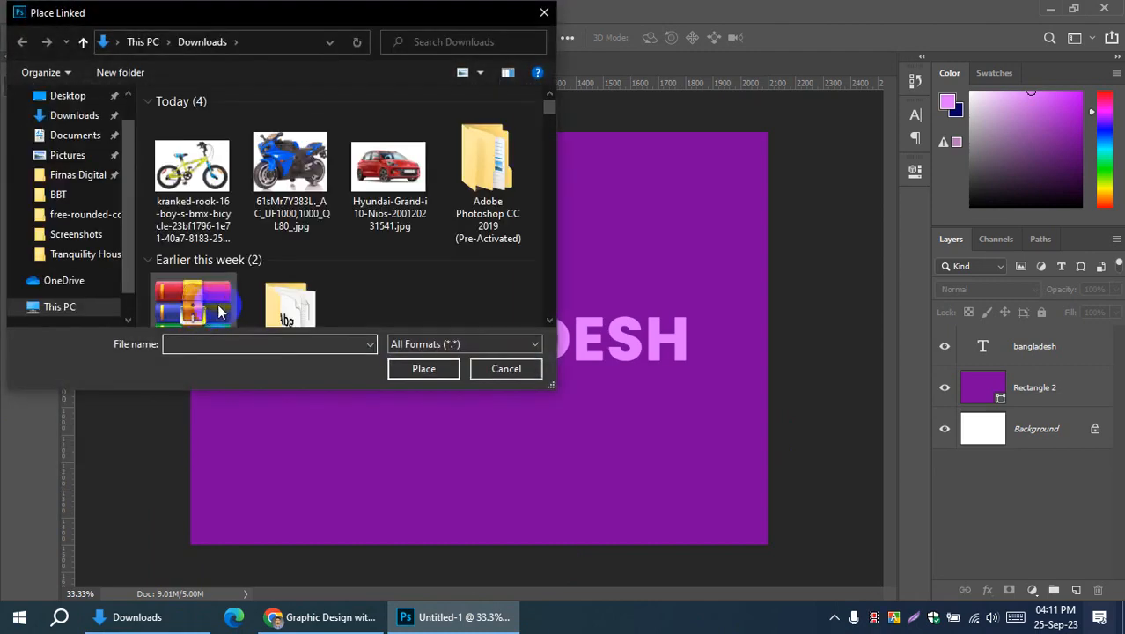
scroll(352, 296, down, 5)
scroll(398, 268, up, 2)
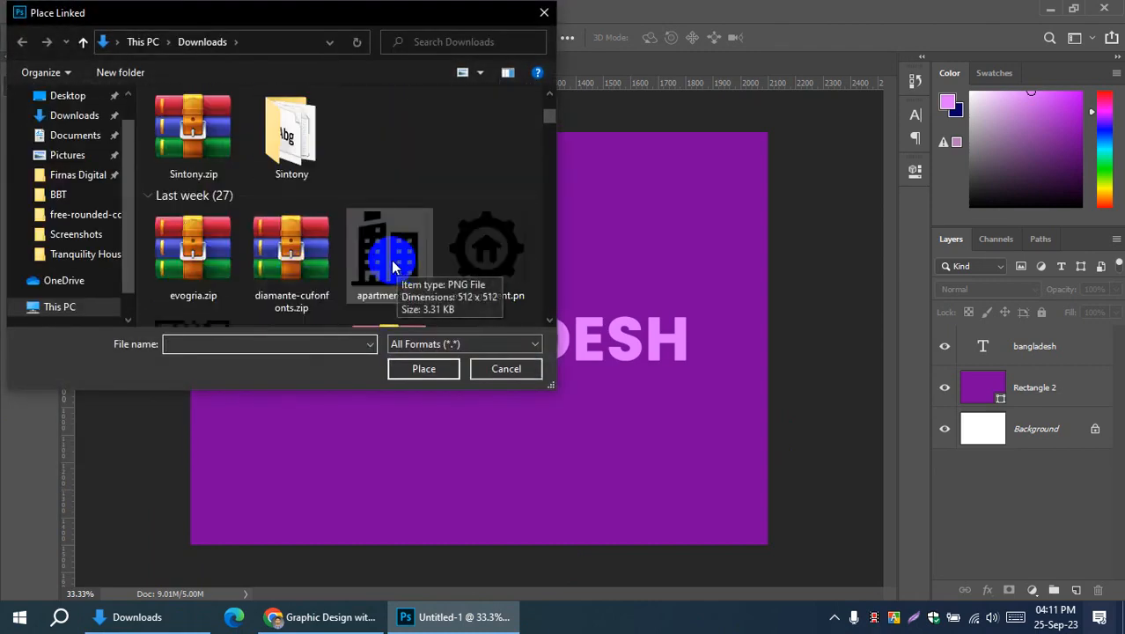
click(387, 256)
click(423, 374)
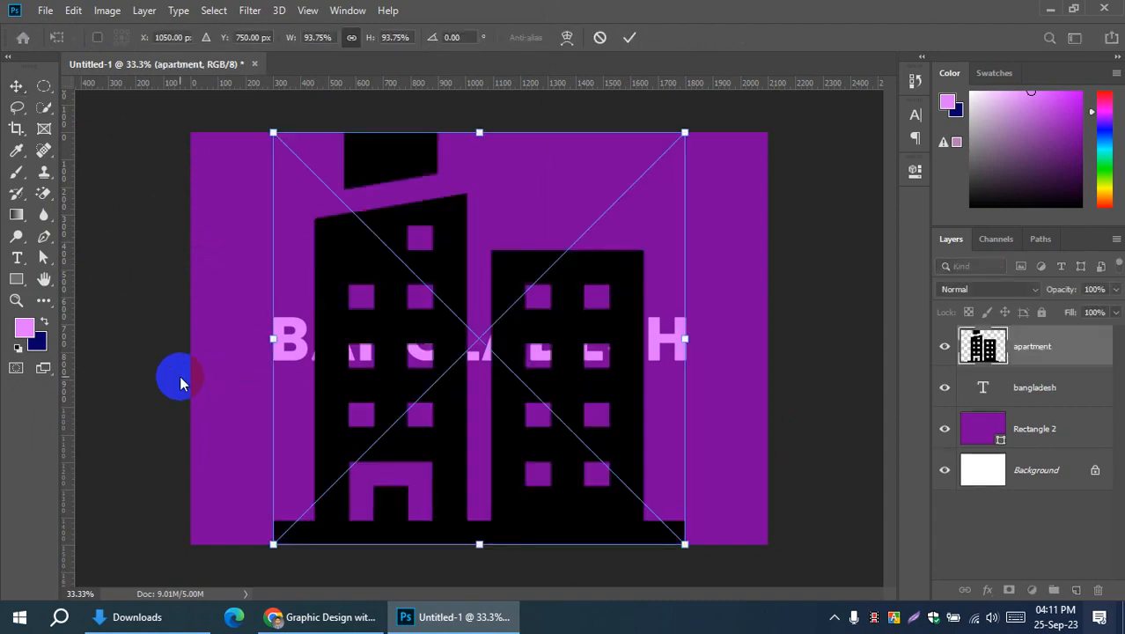
Step: Commit the placed apartment image, delete apartment.png from the Downloads folder and switch back to Photoshop
click(629, 37)
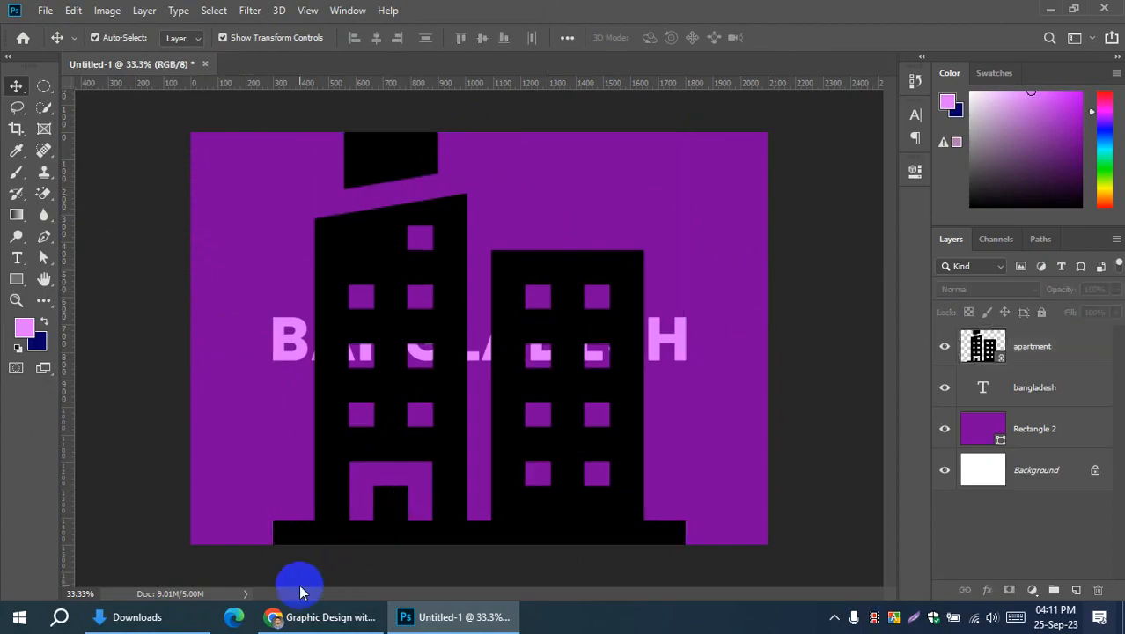
click(149, 616)
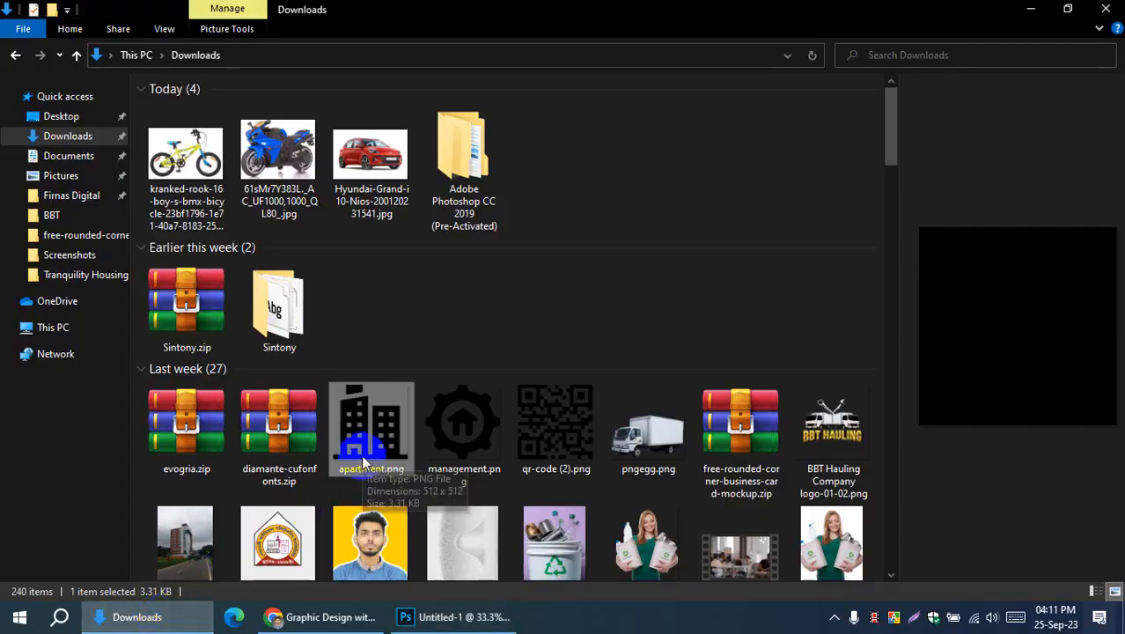
key(Delete)
click(414, 616)
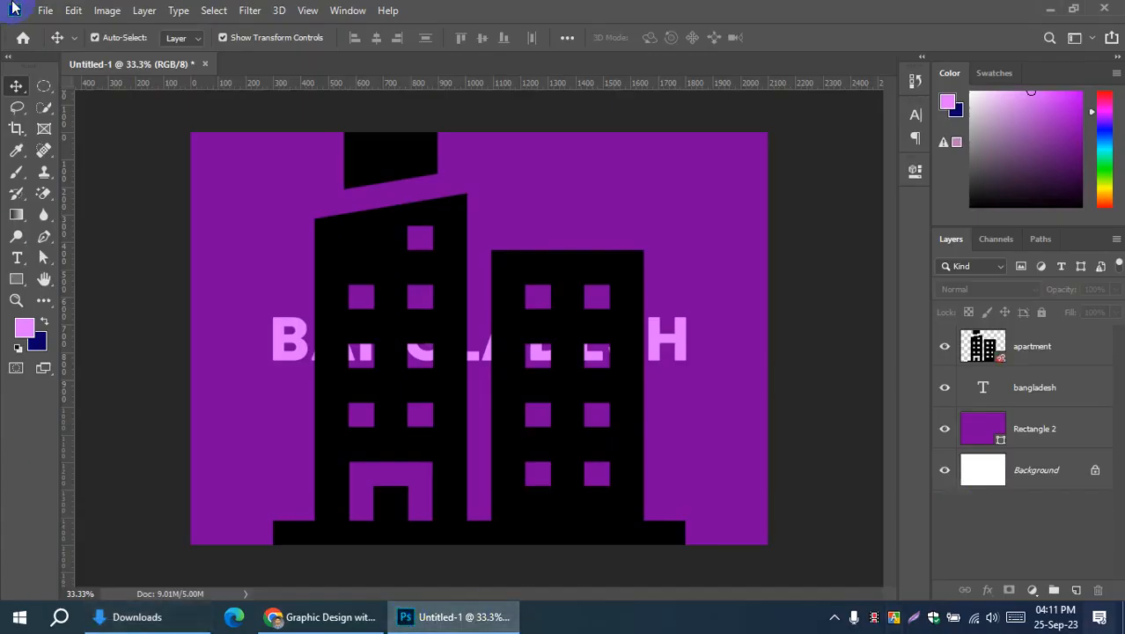
Step: Select the apartment layer and set the layer thumbnails to large
click(389, 258)
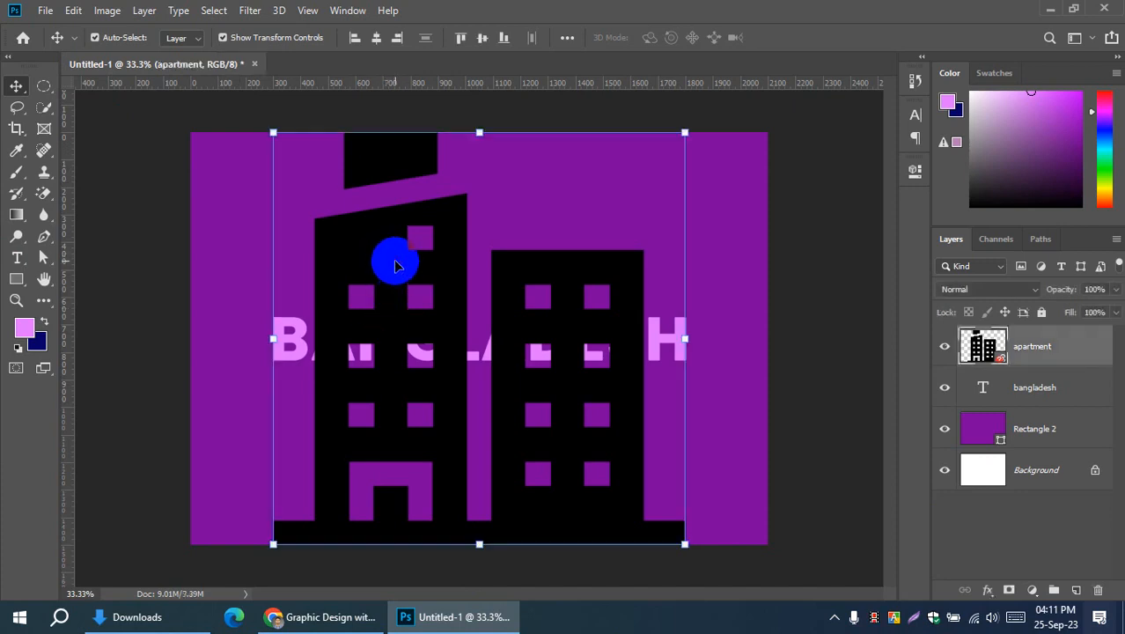
click(1028, 387)
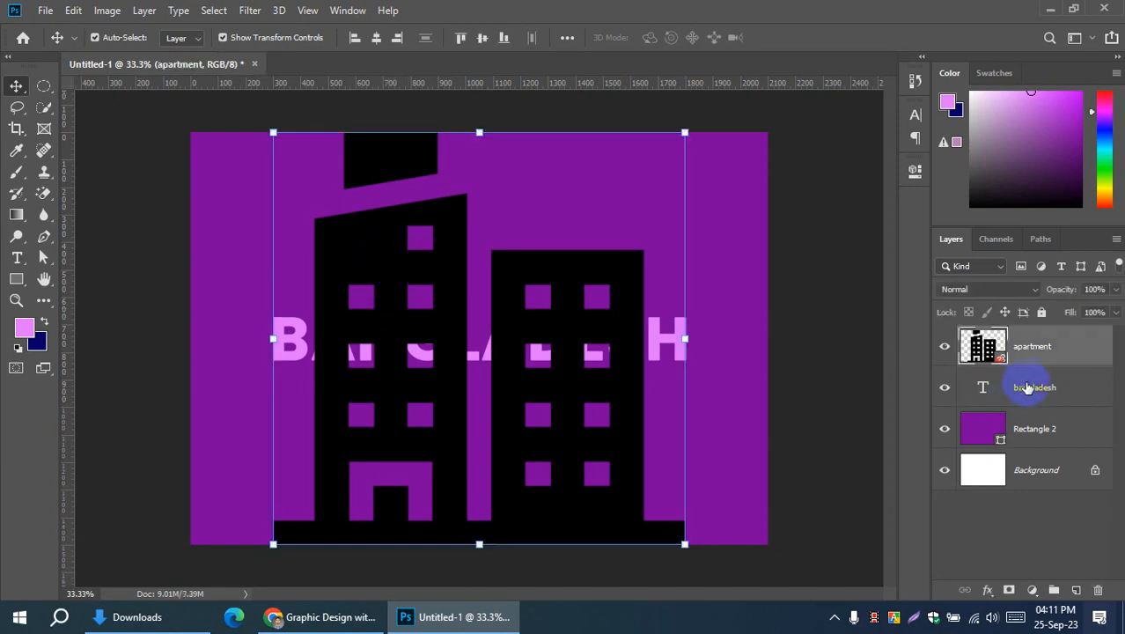
right_click(990, 350)
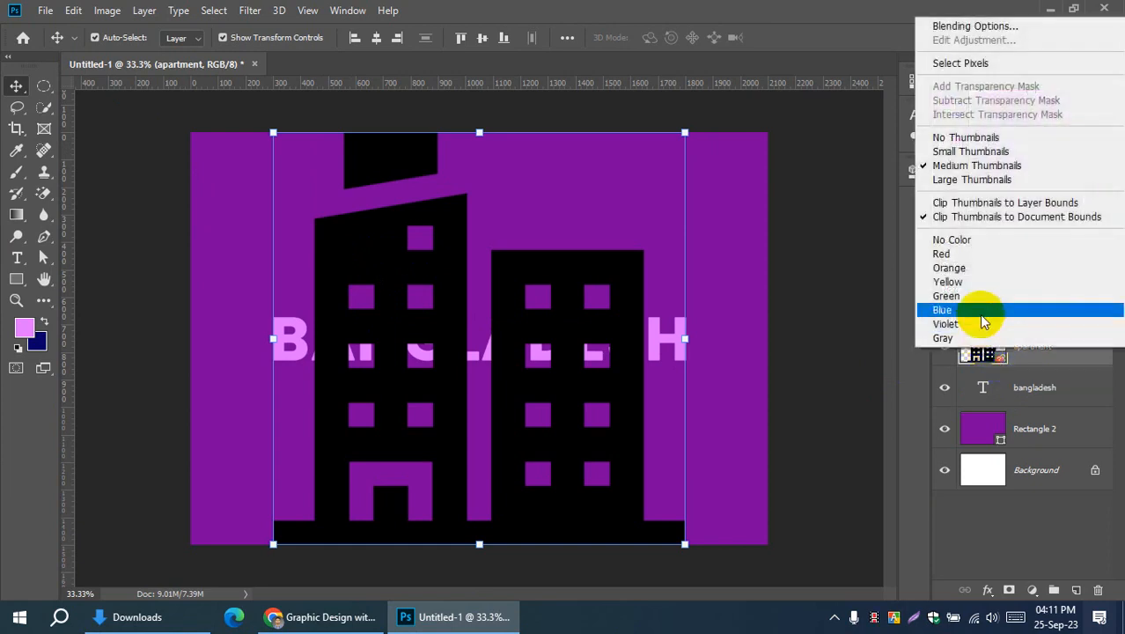
click(968, 179)
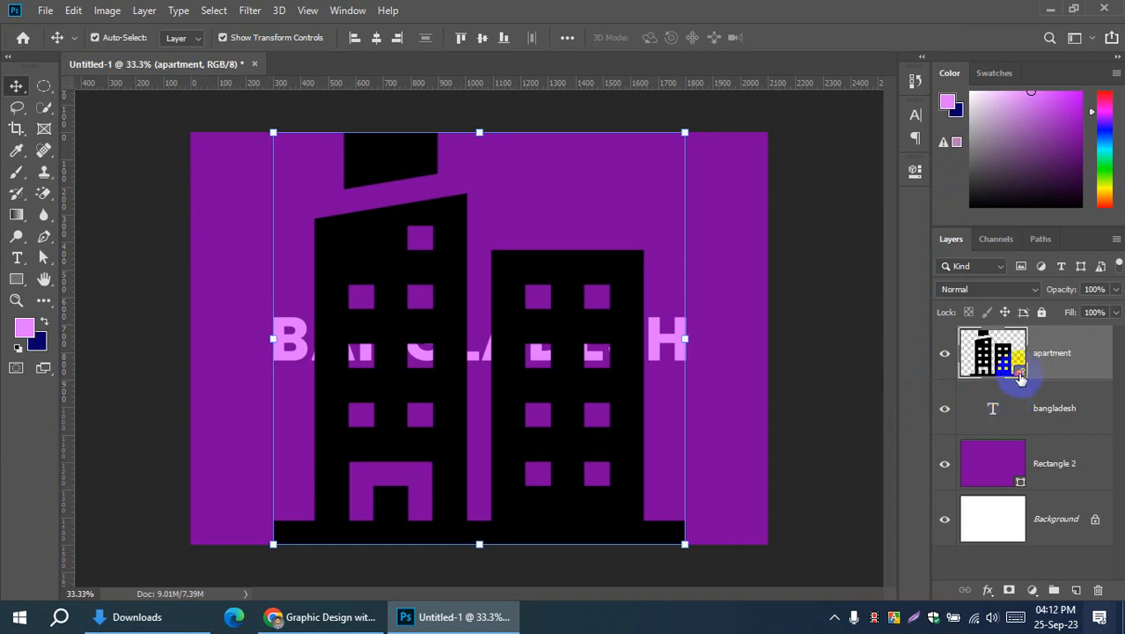
Step: Select the bangladesh text, apartment and purple rectangle layers in turn, and move the apartment image slightly to the right
click(823, 329)
click(673, 339)
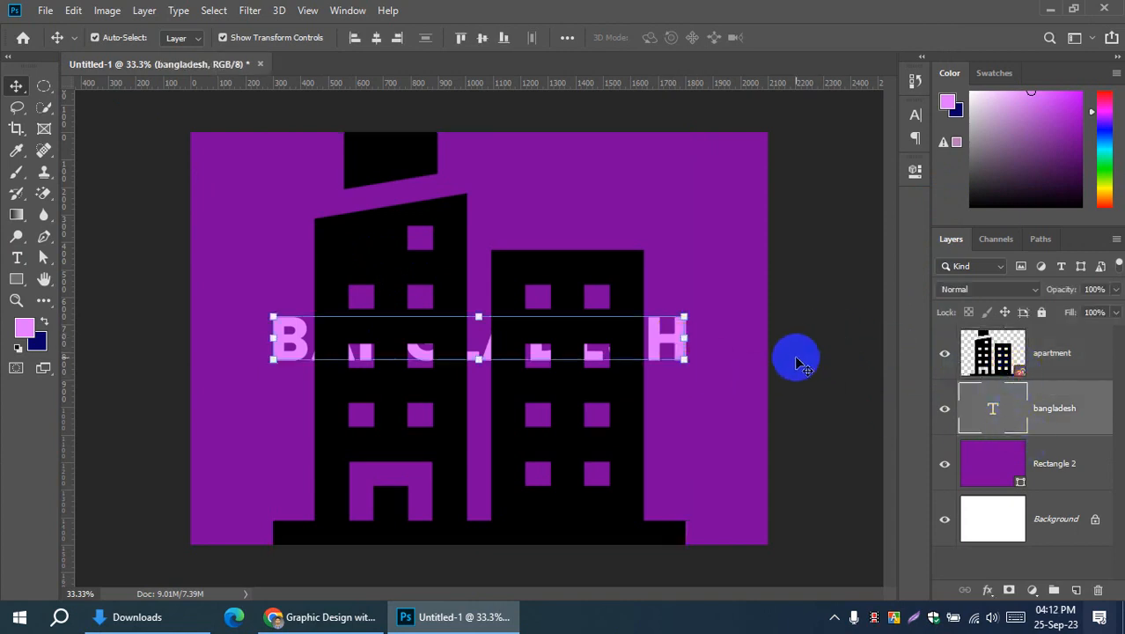
mouse_move(618, 288)
mouse_down()
mouse_move(621, 302)
mouse_move(586, 294)
mouse_move(603, 268)
mouse_move(615, 282)
mouse_up()
click(101, 342)
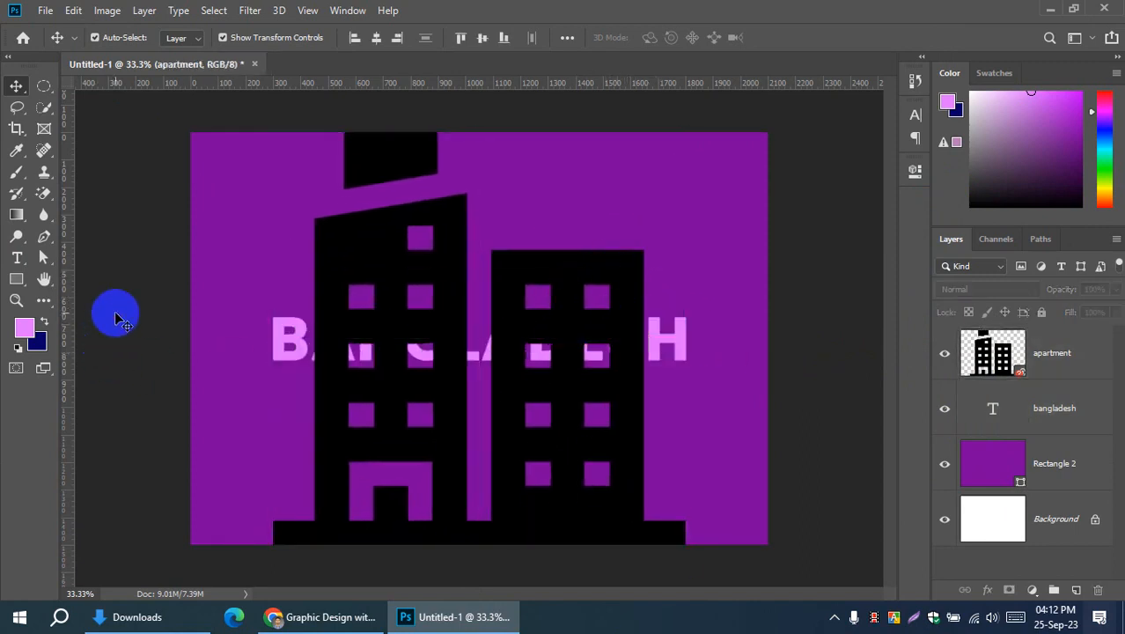
click(373, 209)
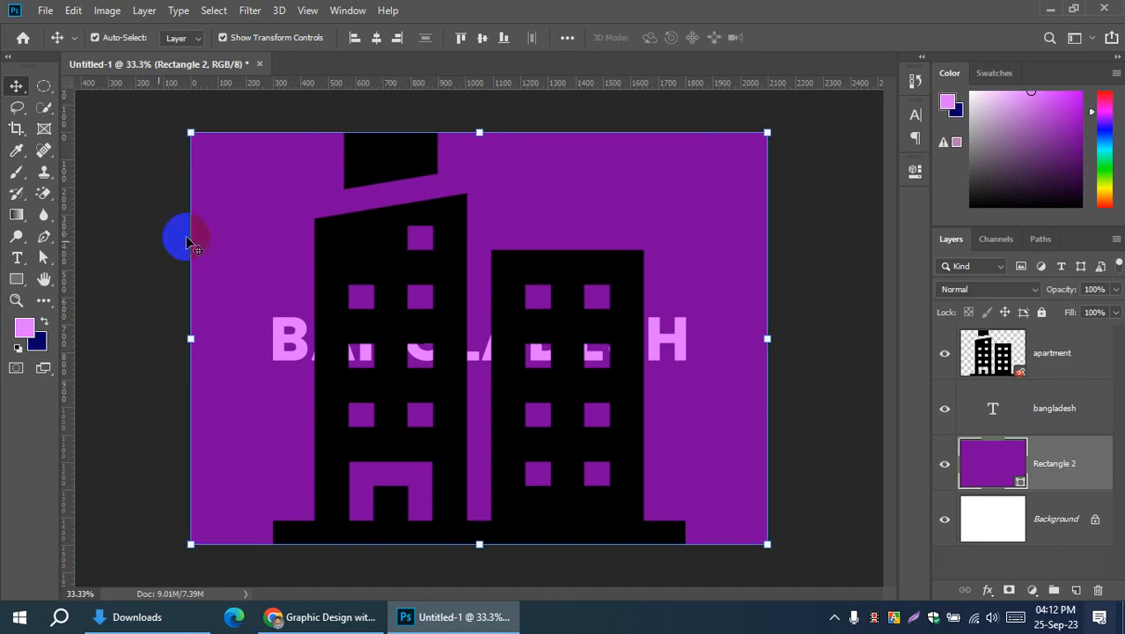
click(121, 247)
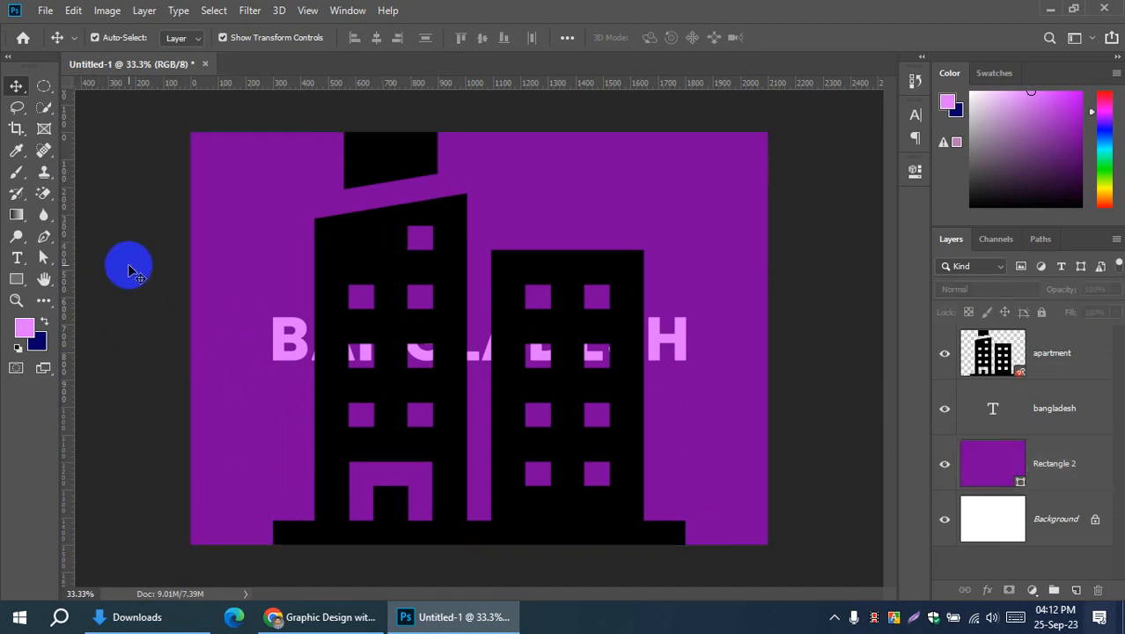
drag(428, 252, 452, 243)
Step: Check the Downloads folder for the deleted apartment.png and return to the Photoshop document
click(136, 616)
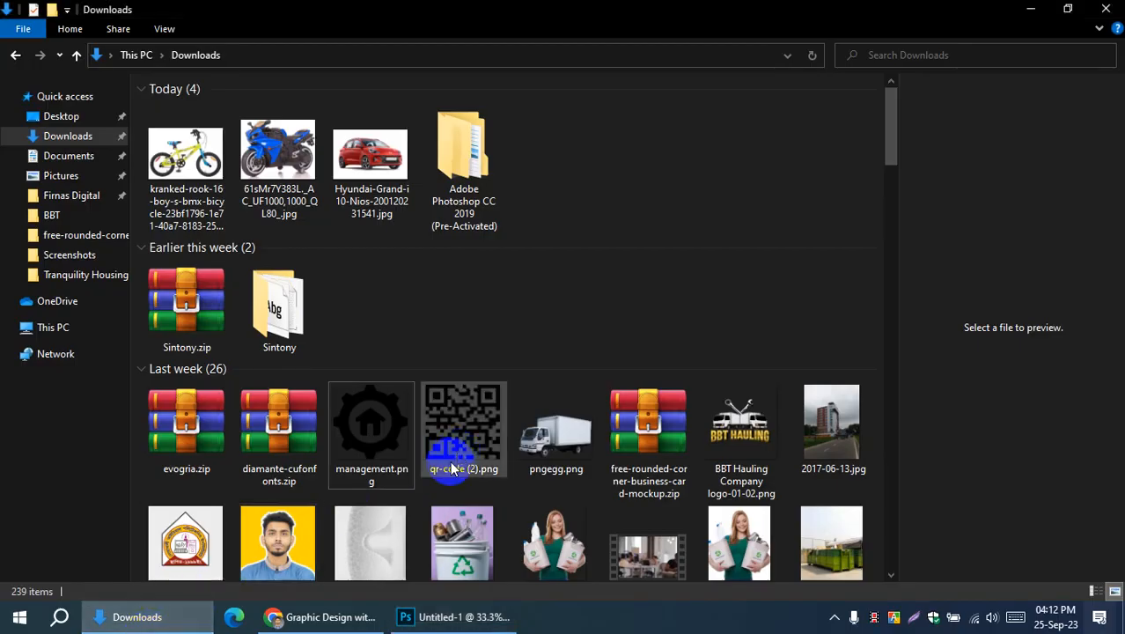
click(453, 616)
click(318, 628)
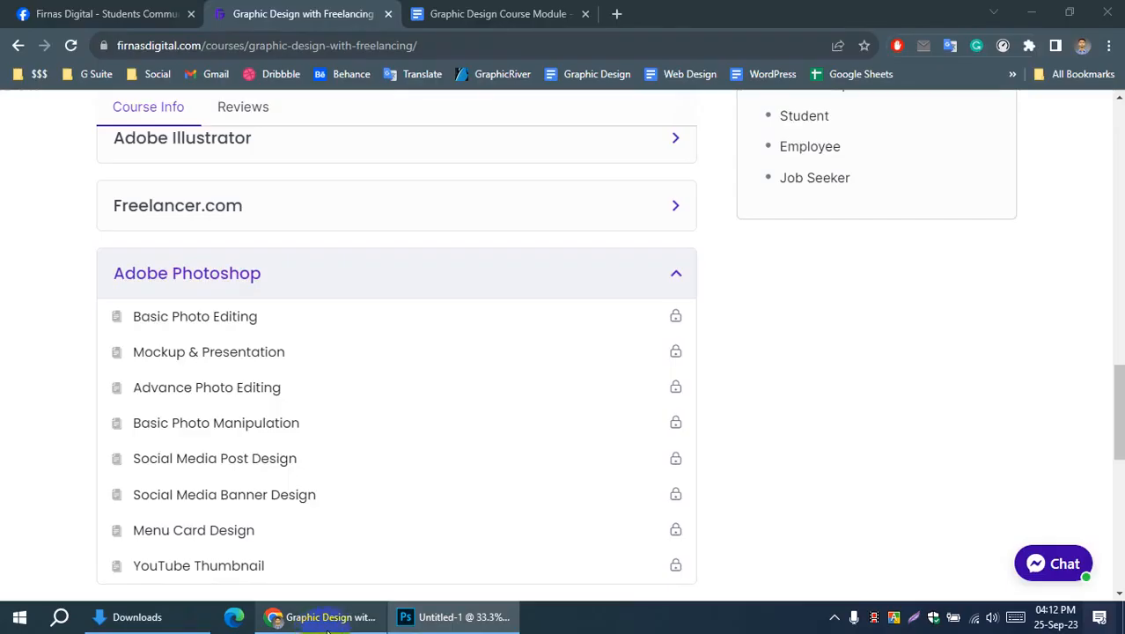
click(454, 616)
Step: Save the document as Untitled-1.psd on the Desktop with Maximize Compatibility and close it
click(152, 254)
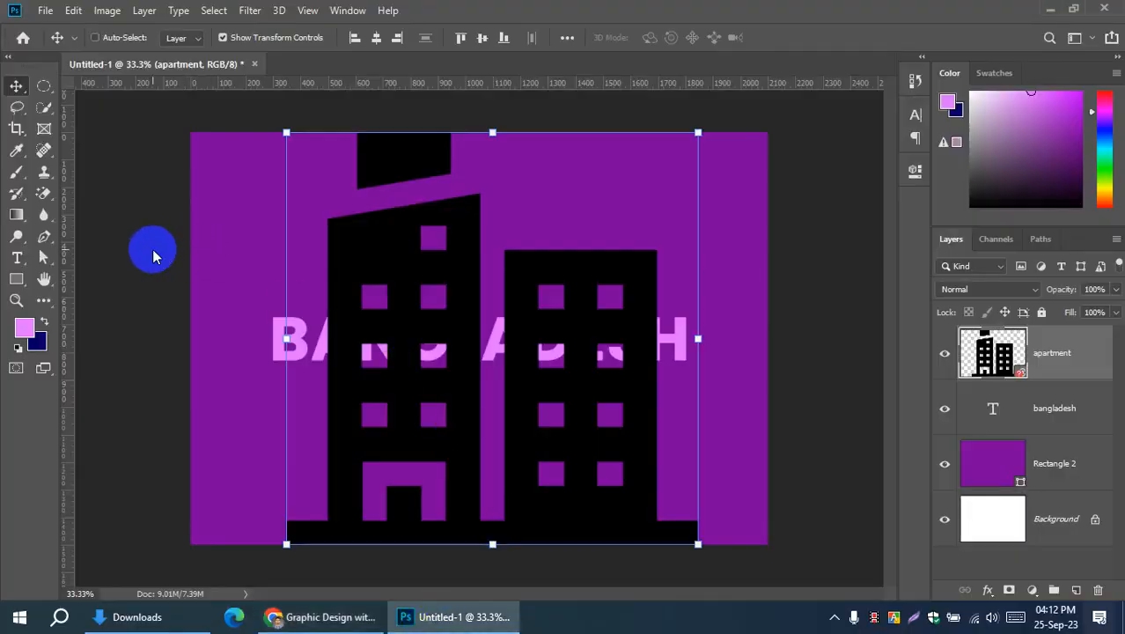
key(ctrl+s)
scroll(77, 164, up, 2)
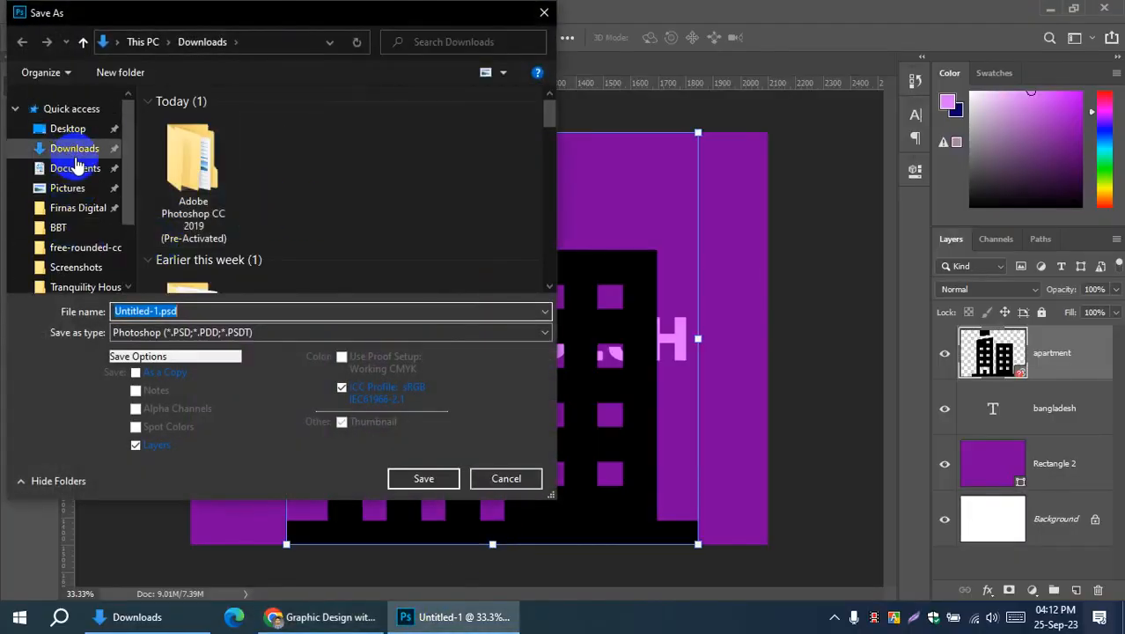
click(70, 132)
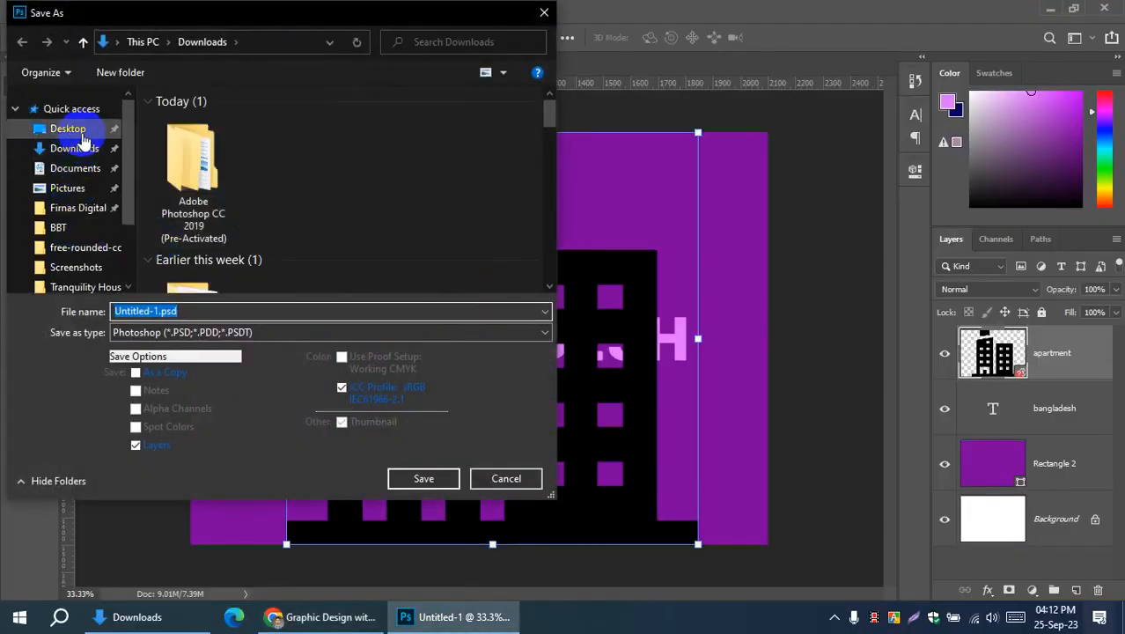
click(423, 479)
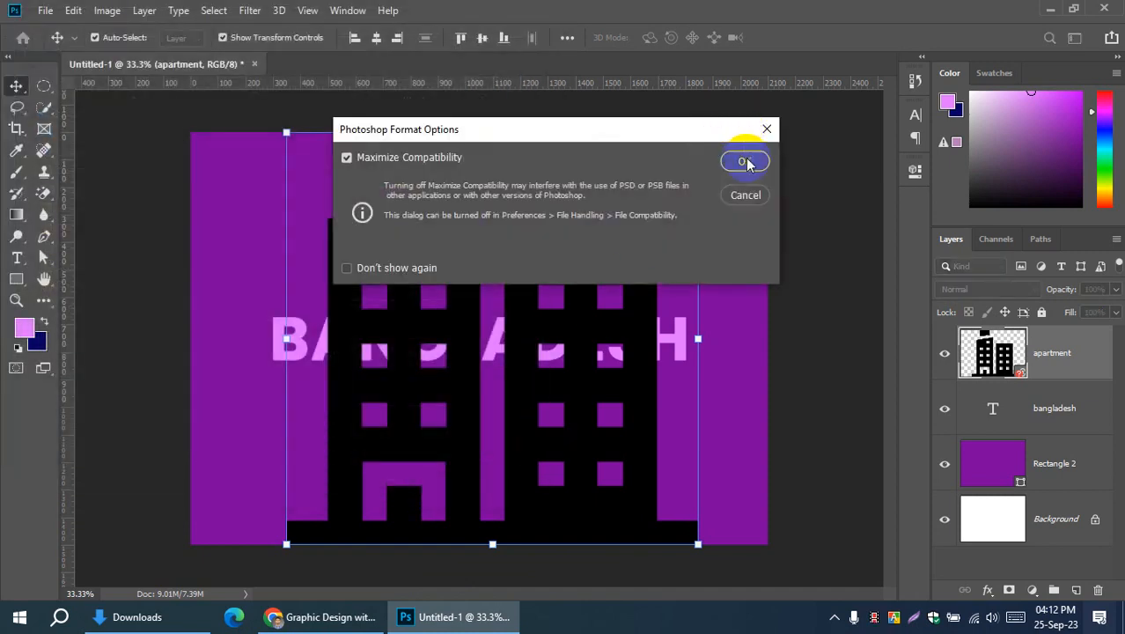
click(744, 161)
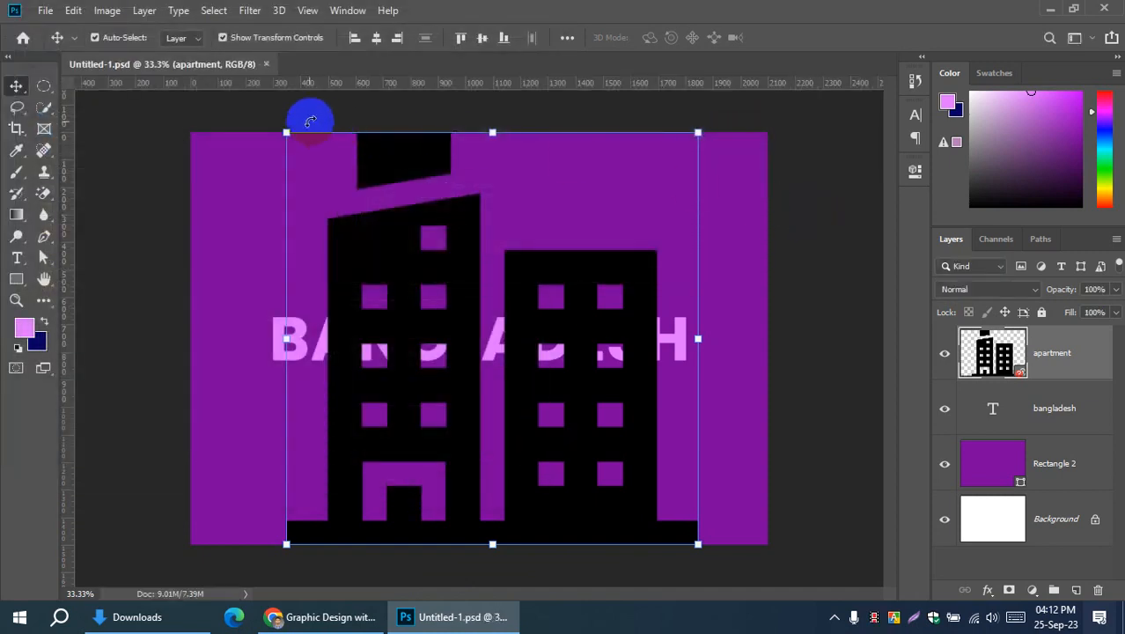
click(268, 66)
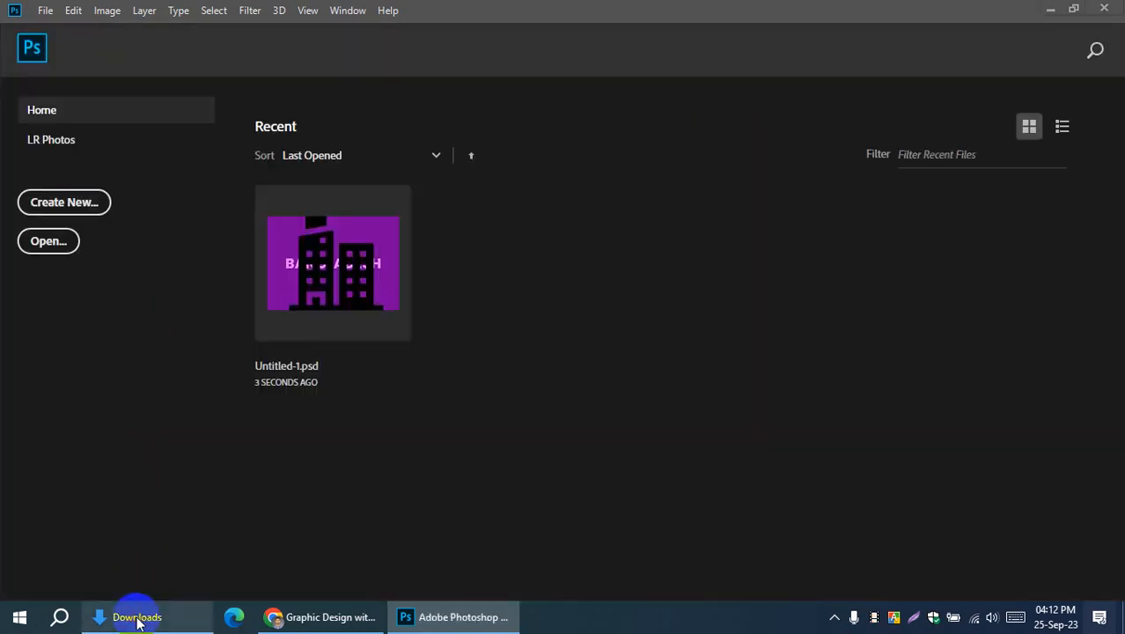
Step: Reopen Untitled-1.psd from the Desktop folder and accept the missing linked asset dialog without relinking apartment.png
click(136, 616)
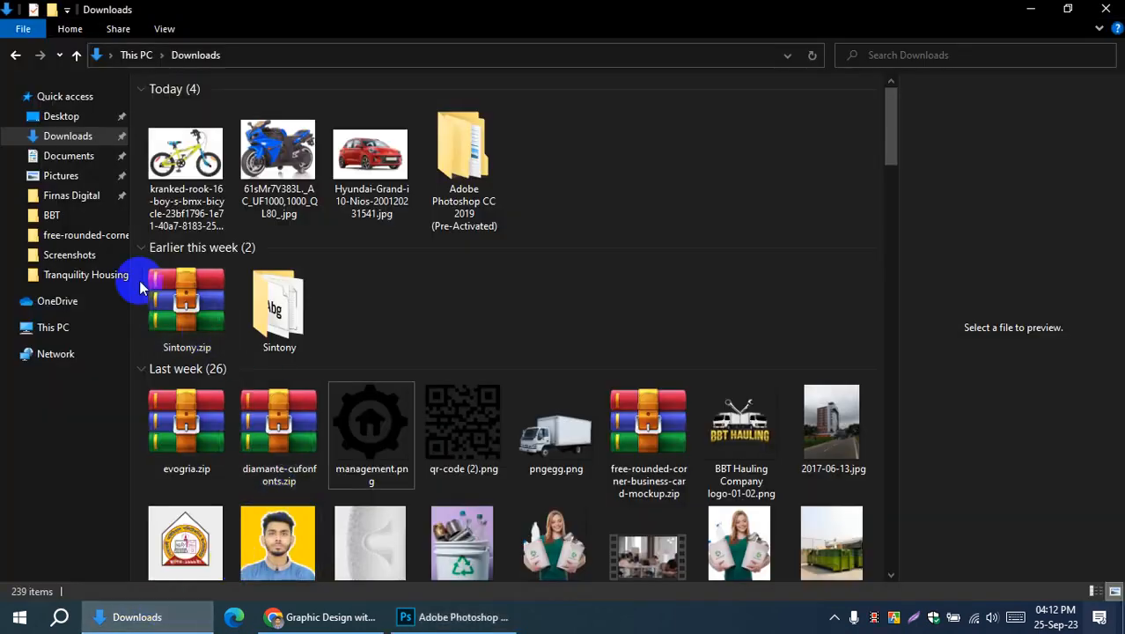
click(69, 119)
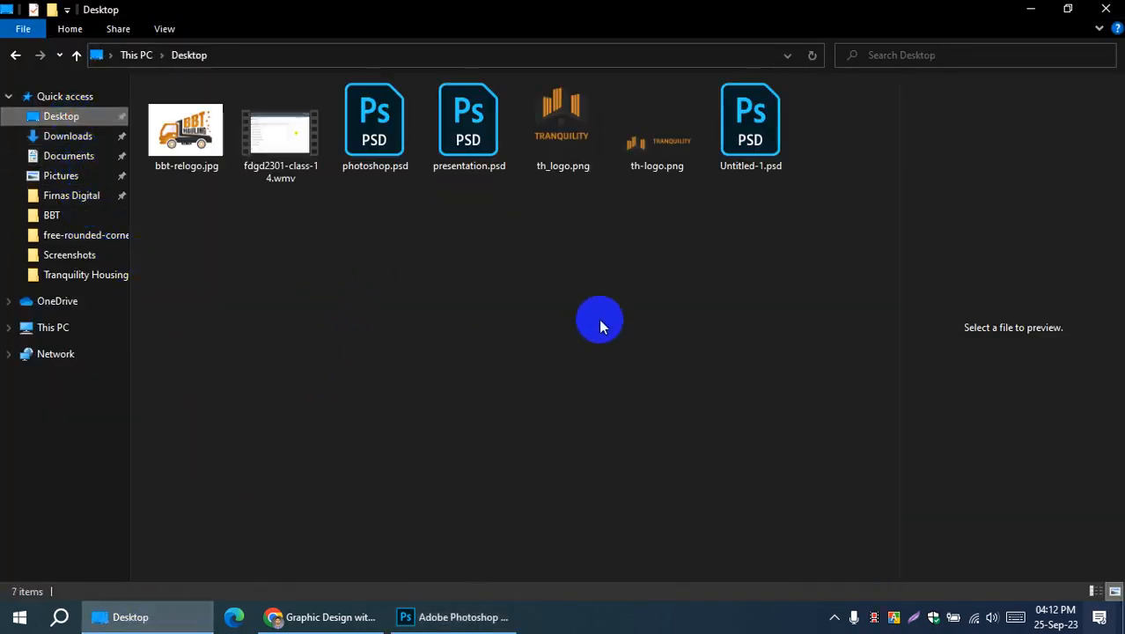
click(738, 135)
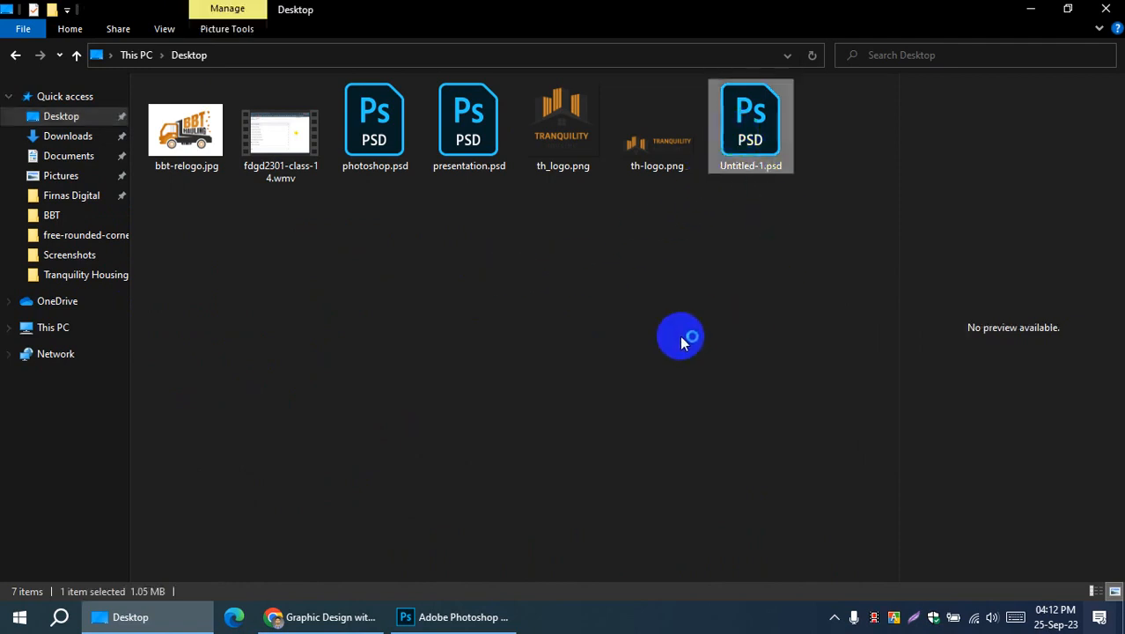
key(Return)
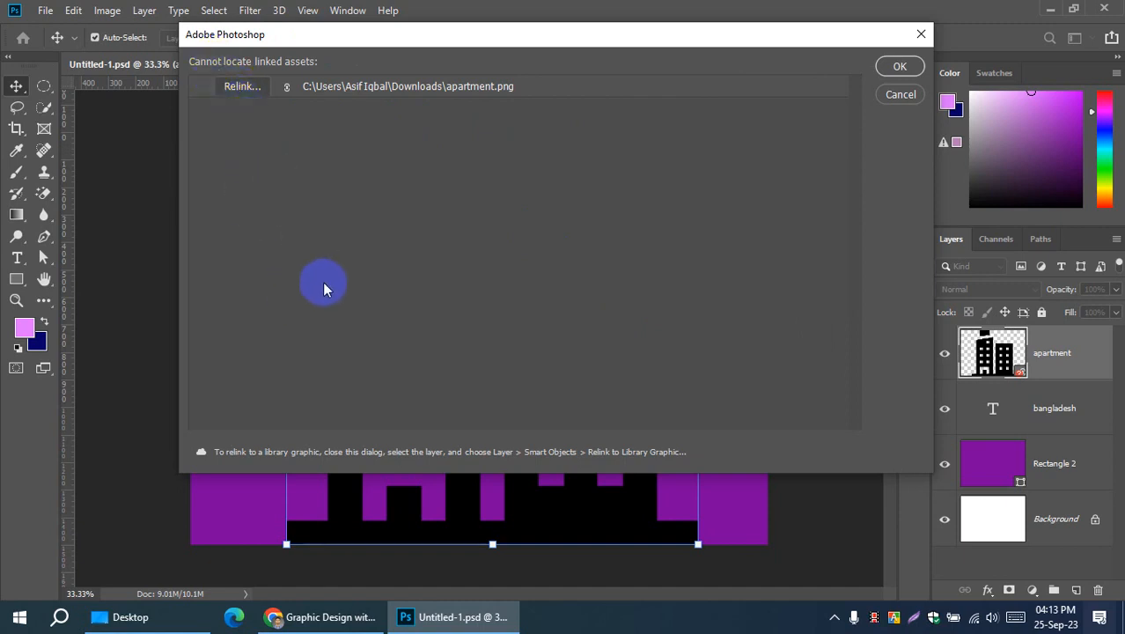
click(898, 67)
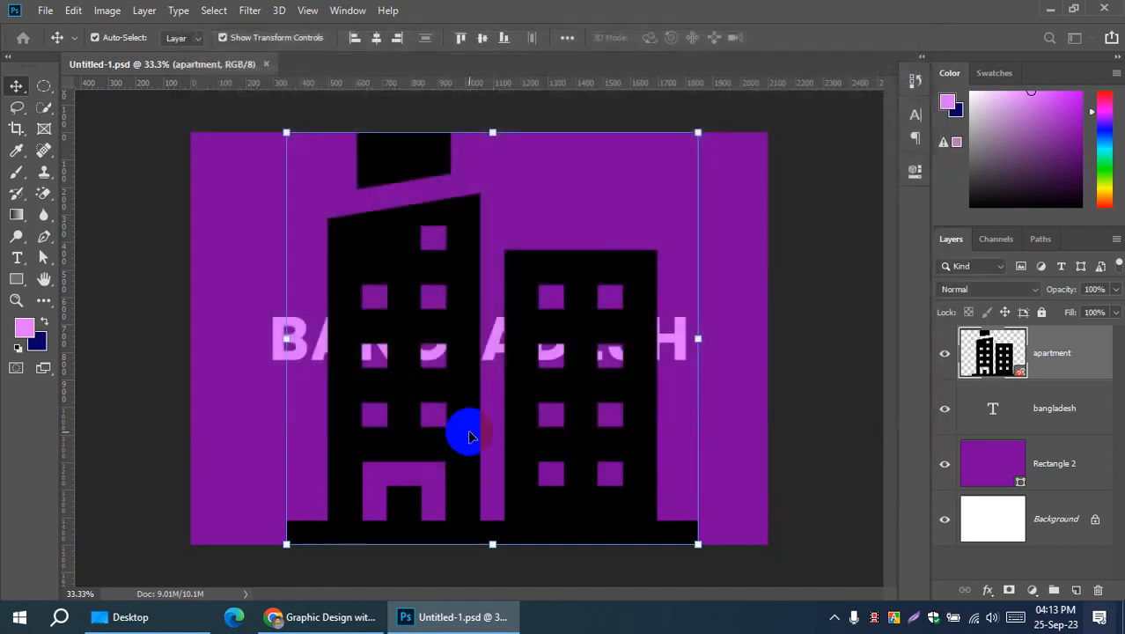
Step: Rename management.png in the Downloads folder to apartment.png
click(154, 616)
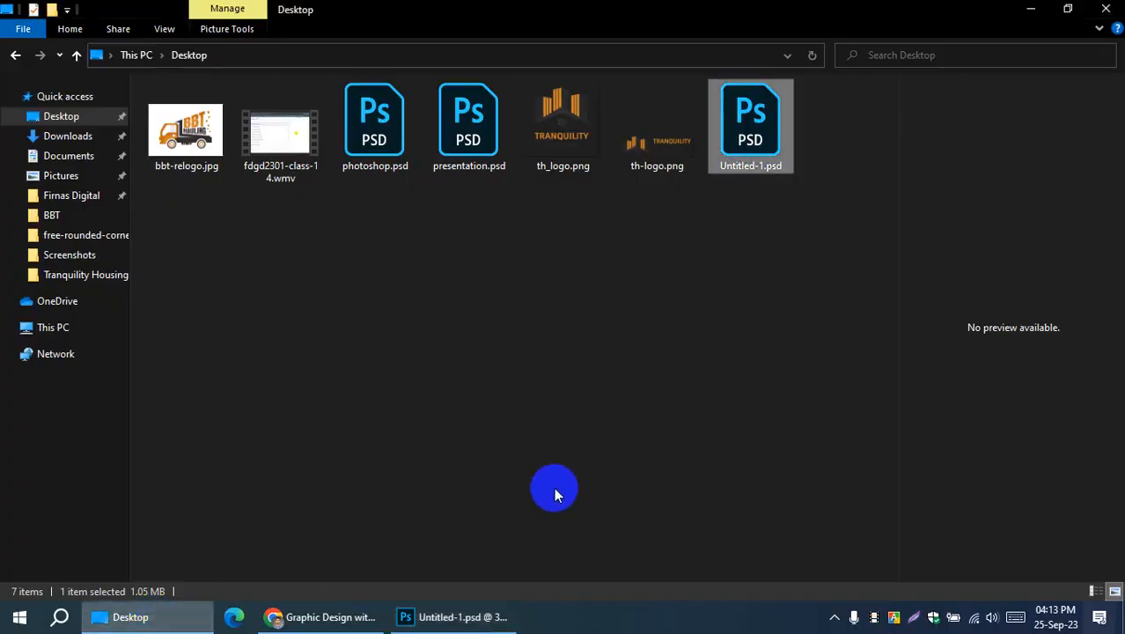
click(64, 137)
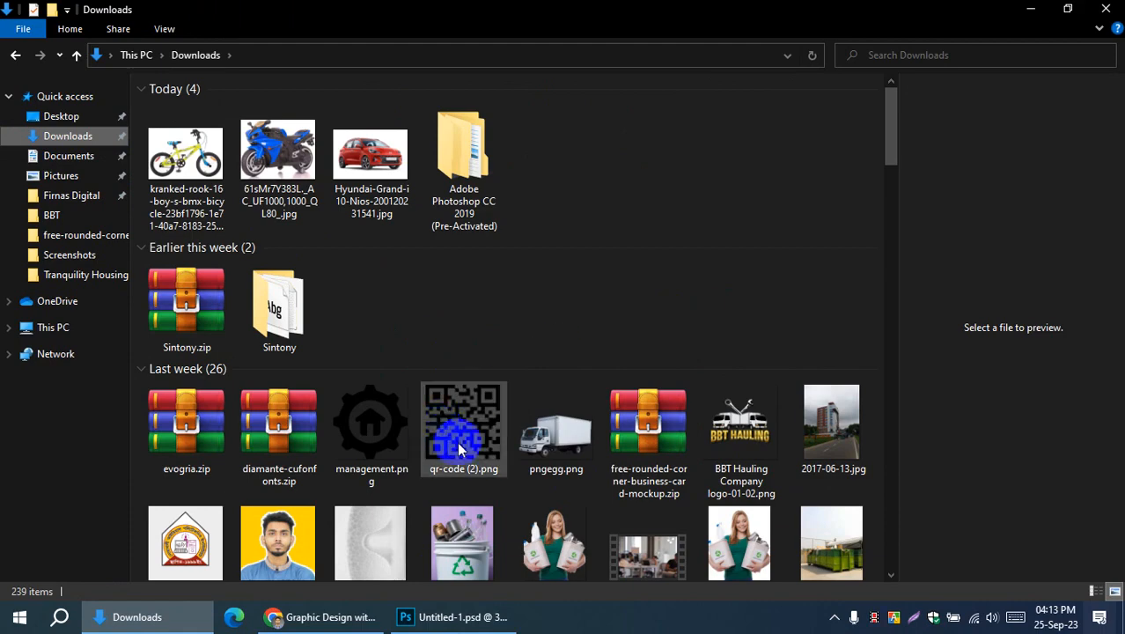
click(371, 435)
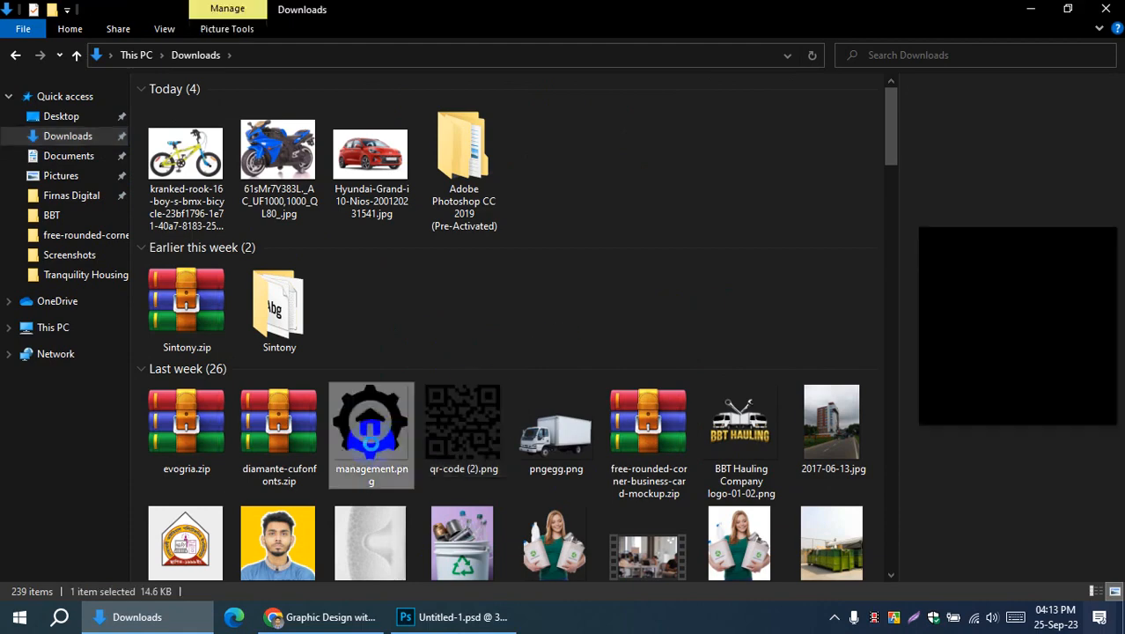
right_click(370, 432)
click(462, 565)
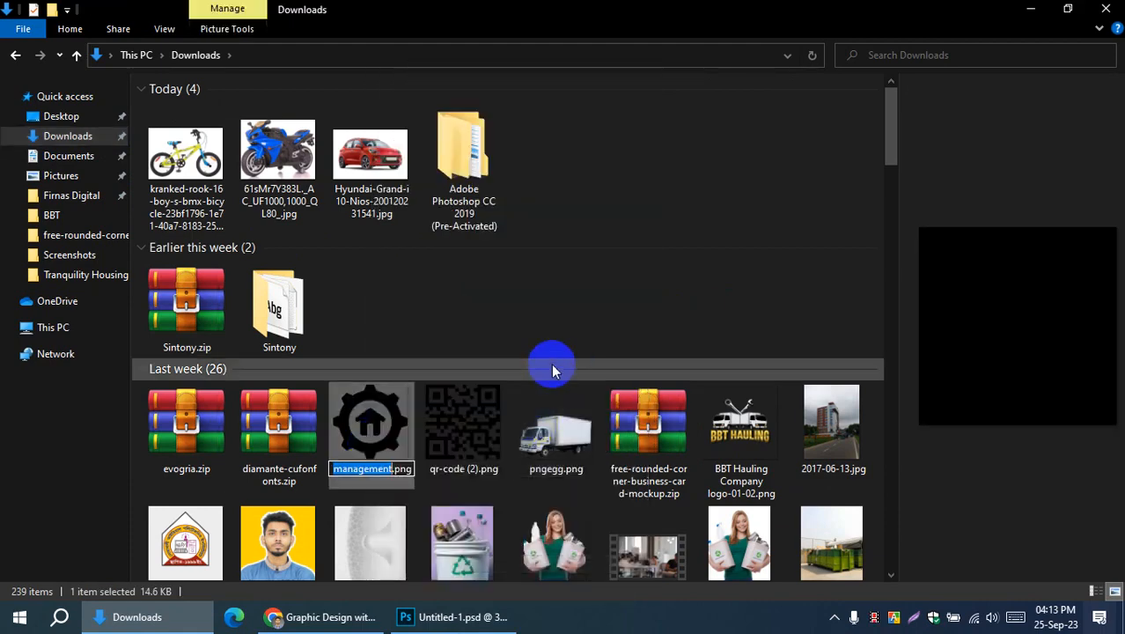
text(apartme)
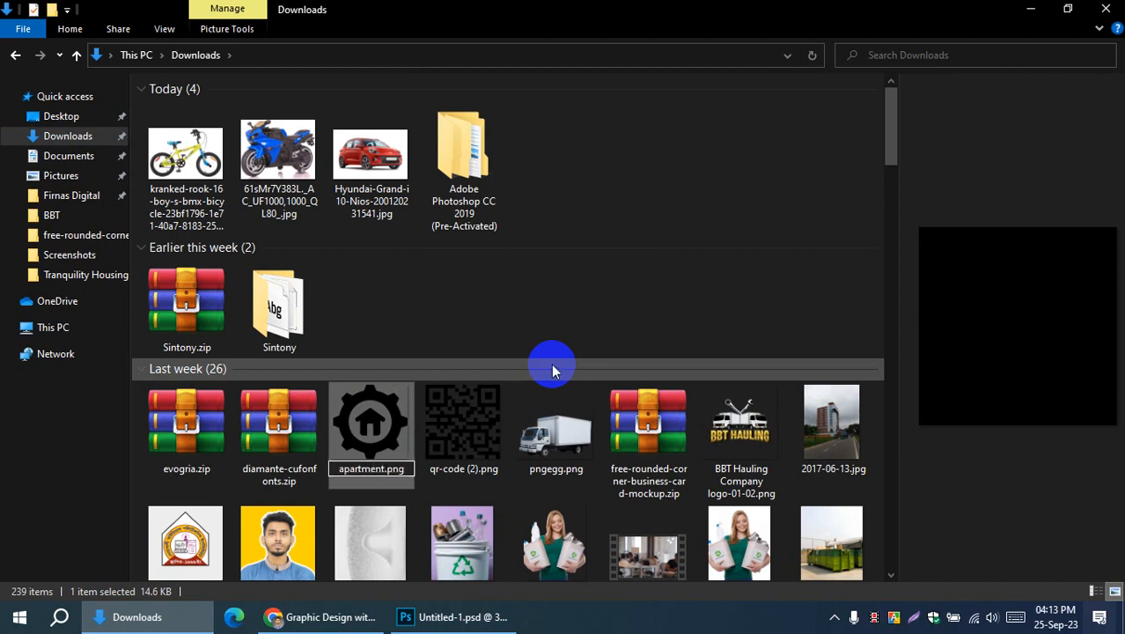
key(Return)
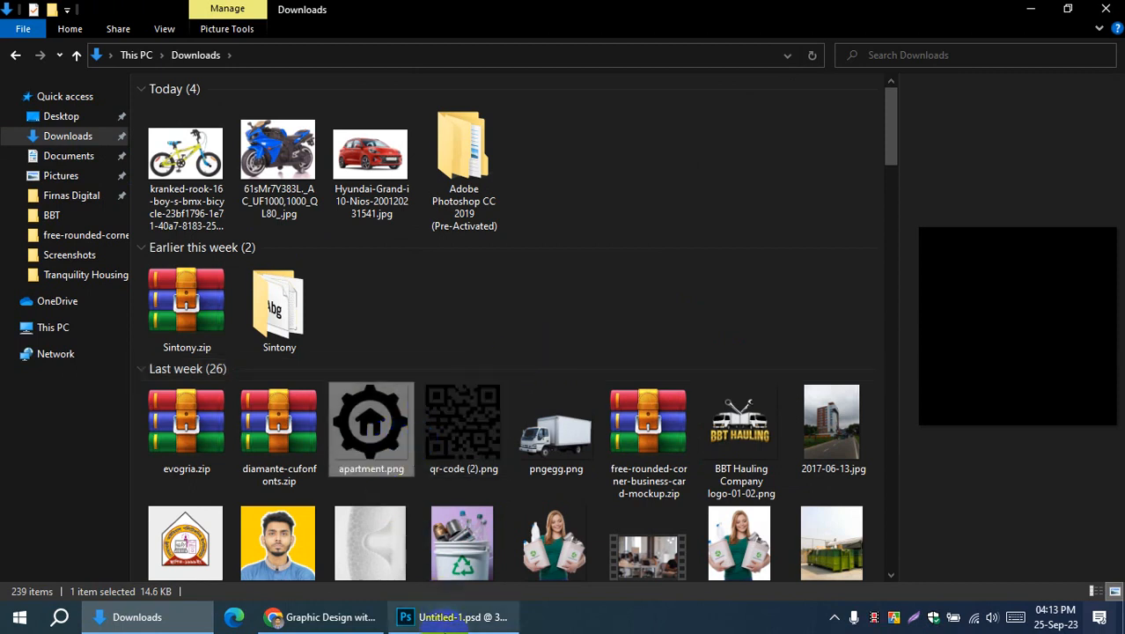
Step: Switch back to Photoshop, close Untitled-1.psd and reopen it from the recent files
click(445, 619)
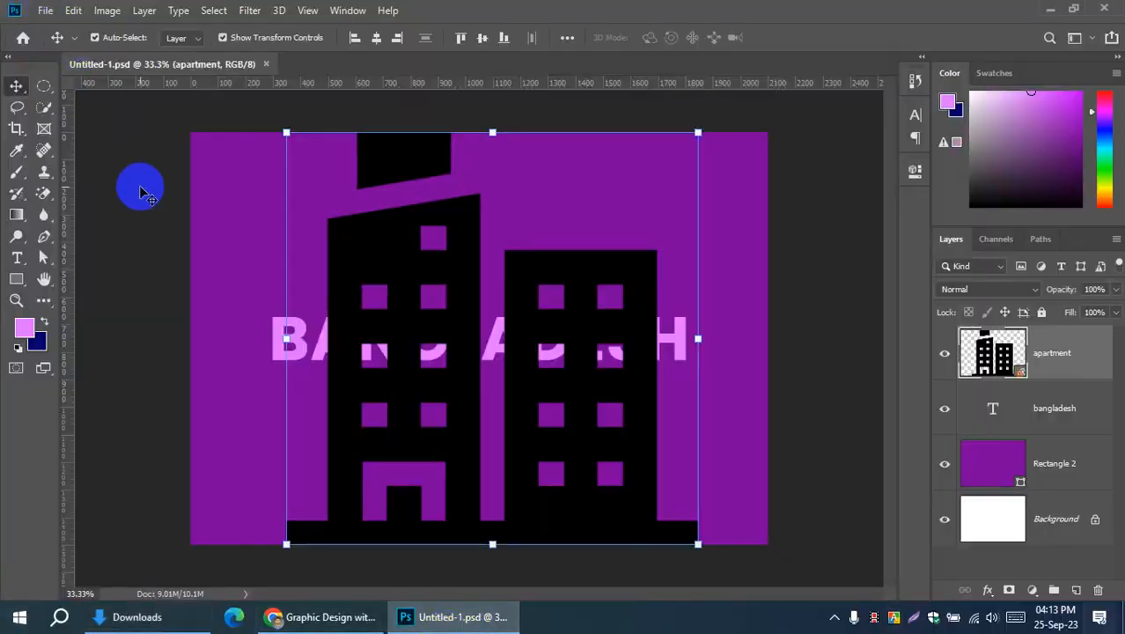
click(265, 63)
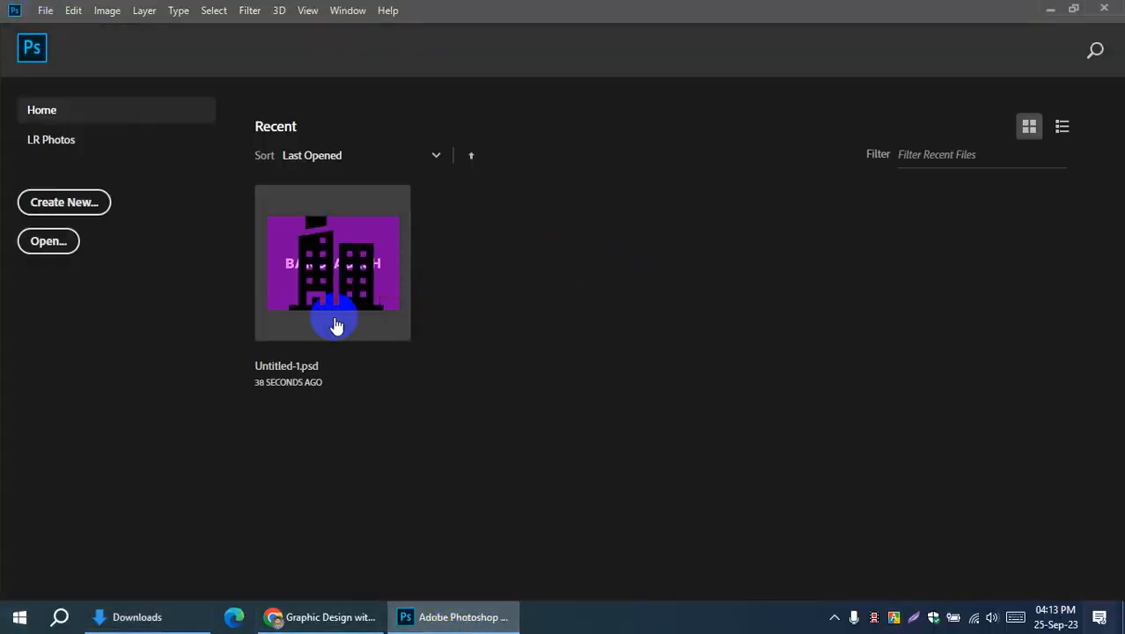
click(377, 282)
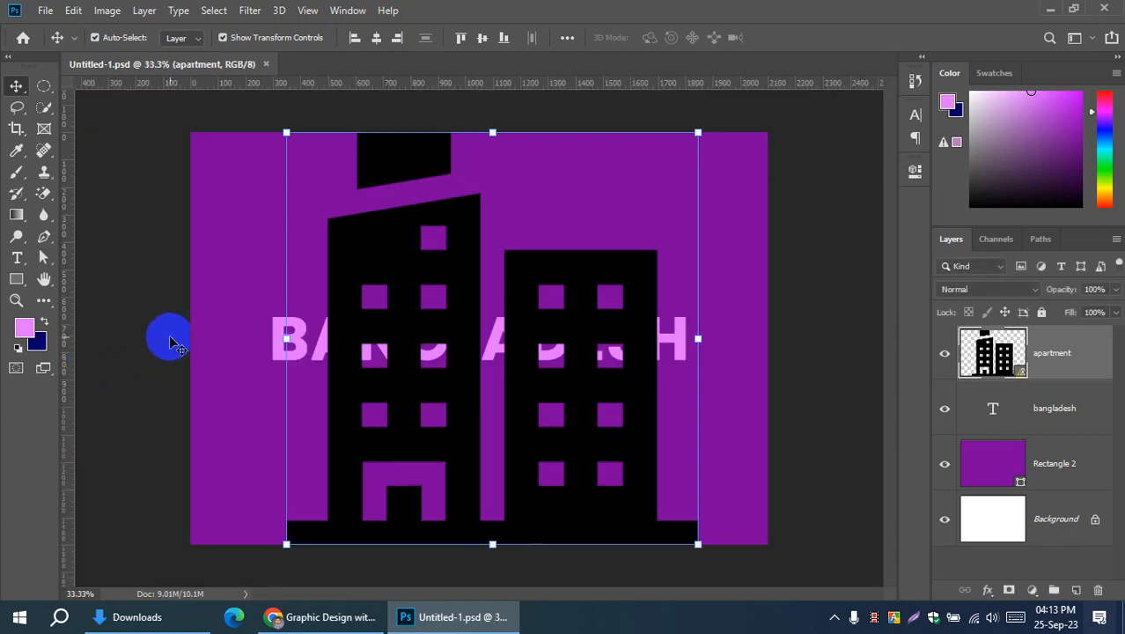
Step: Close Untitled-1.psd and reopen it from the Desktop folder in File Explorer
click(266, 63)
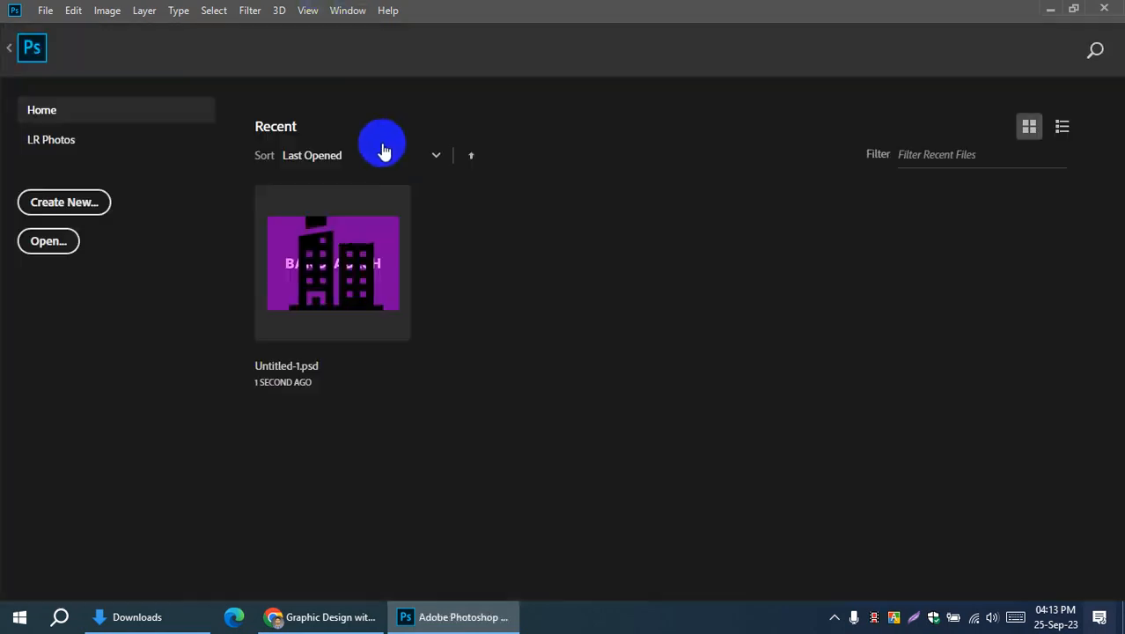
click(123, 616)
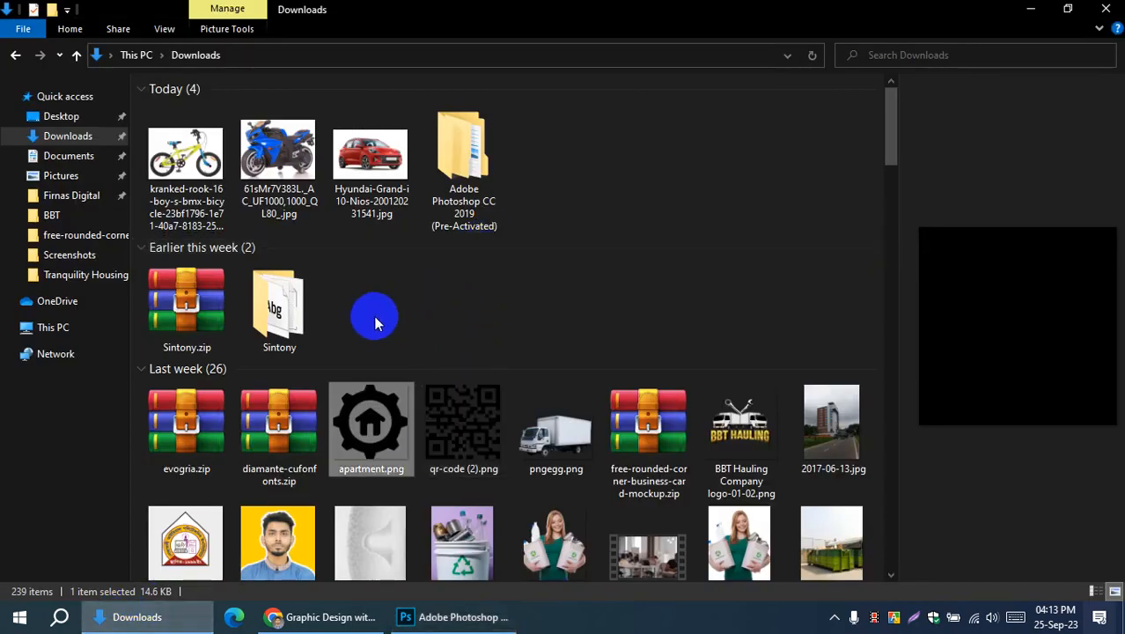
click(49, 115)
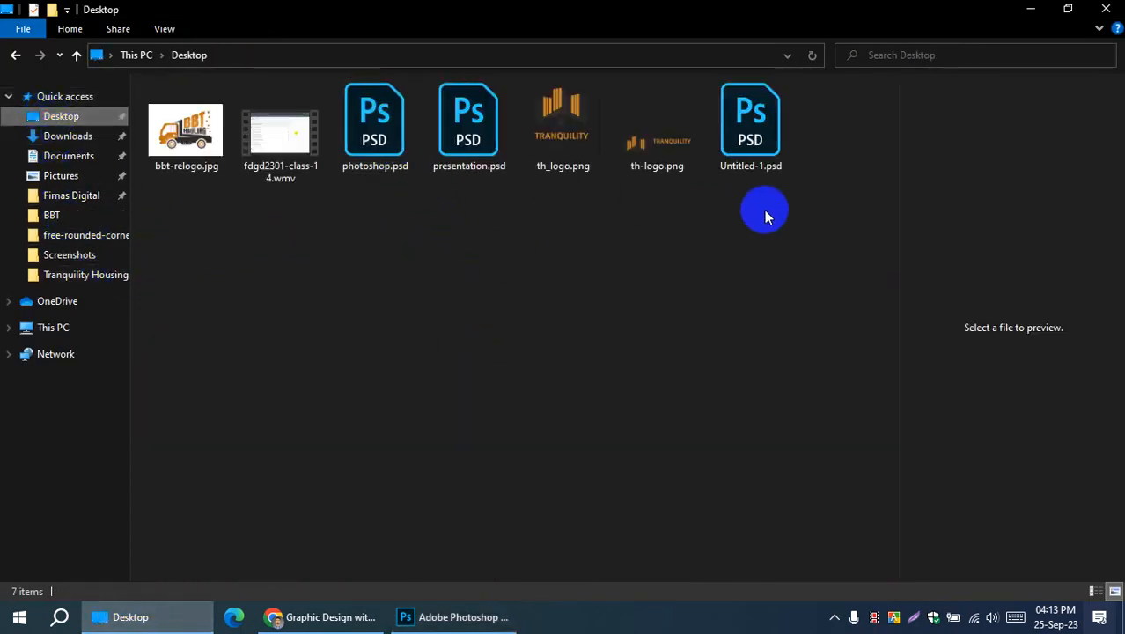
double_click(753, 140)
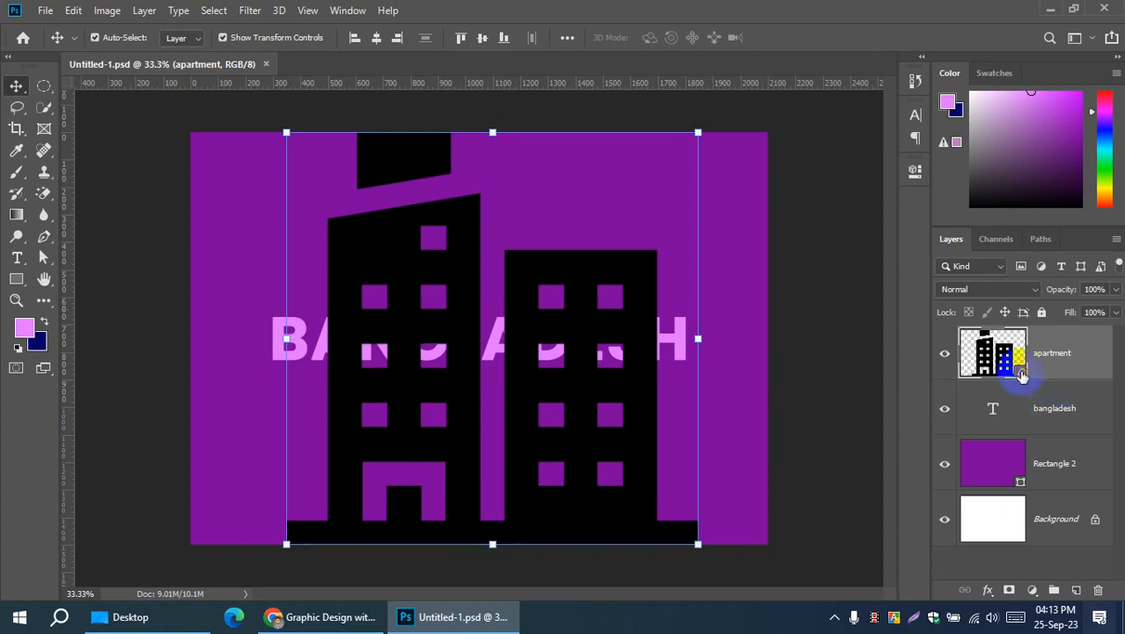
Step: Open the apartment layer's linked source twice to inspect its artwork, closing apartment.png each time
double_click(1021, 374)
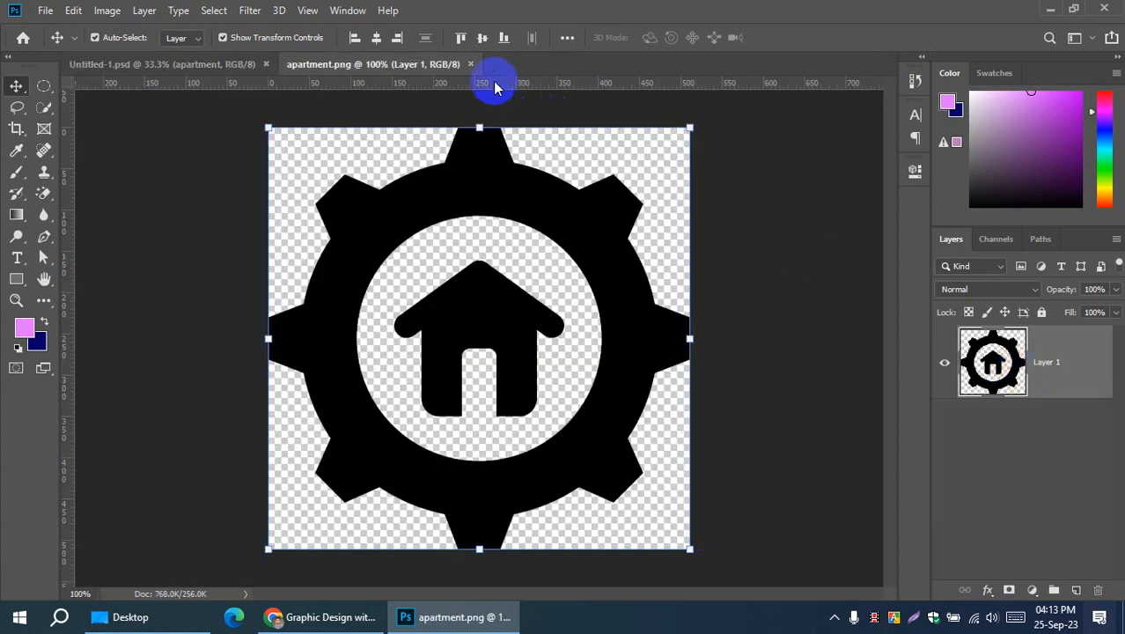
click(470, 64)
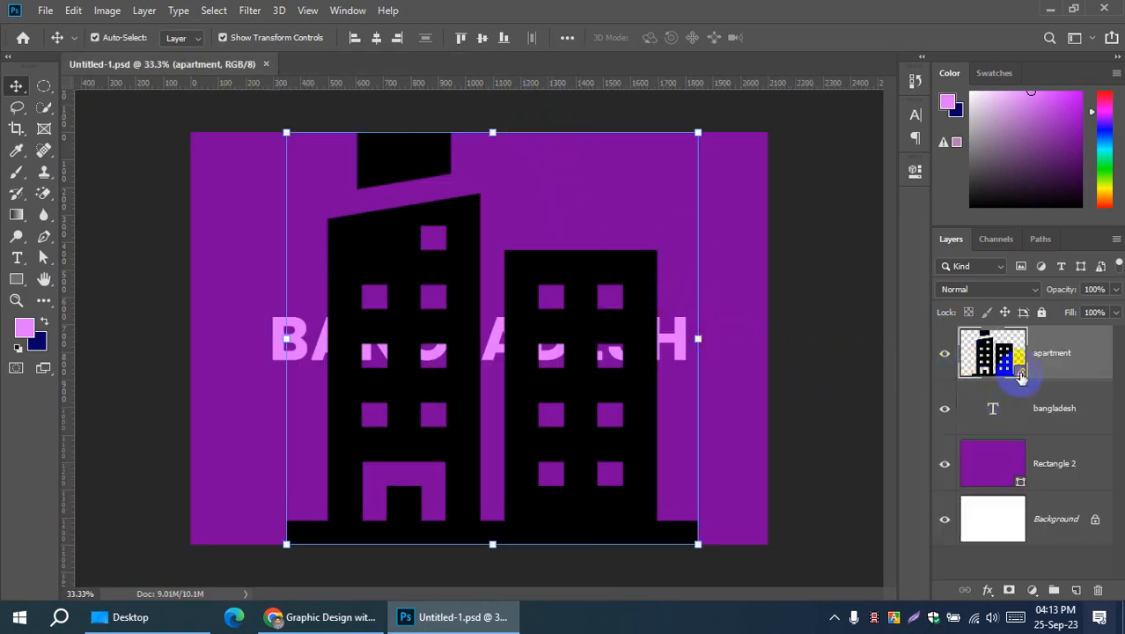
double_click(1021, 377)
click(218, 302)
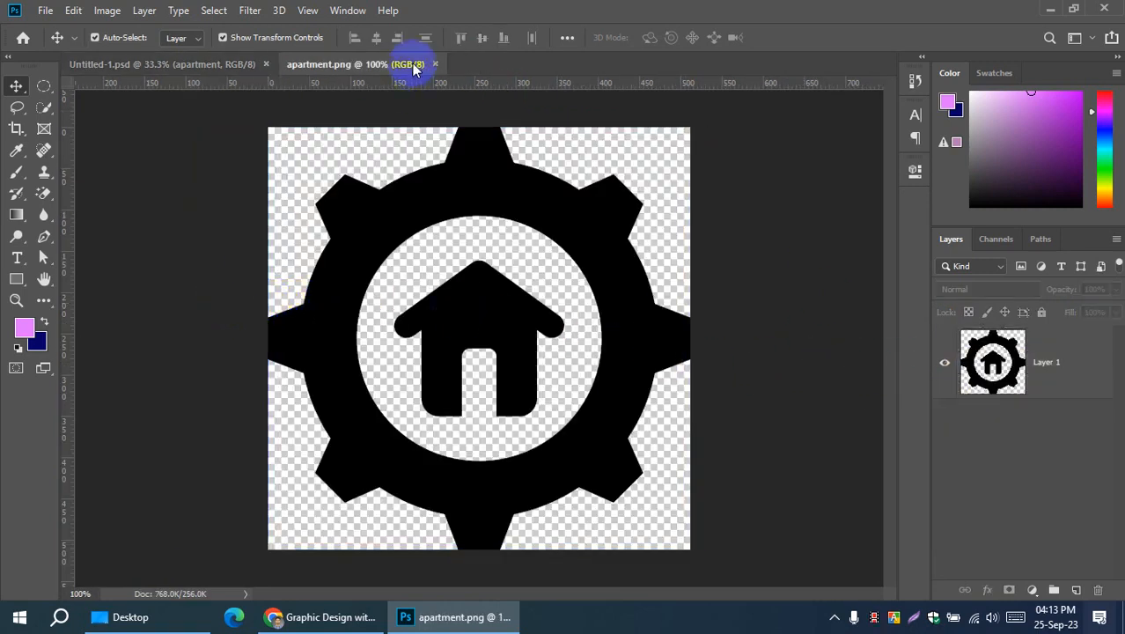
click(434, 64)
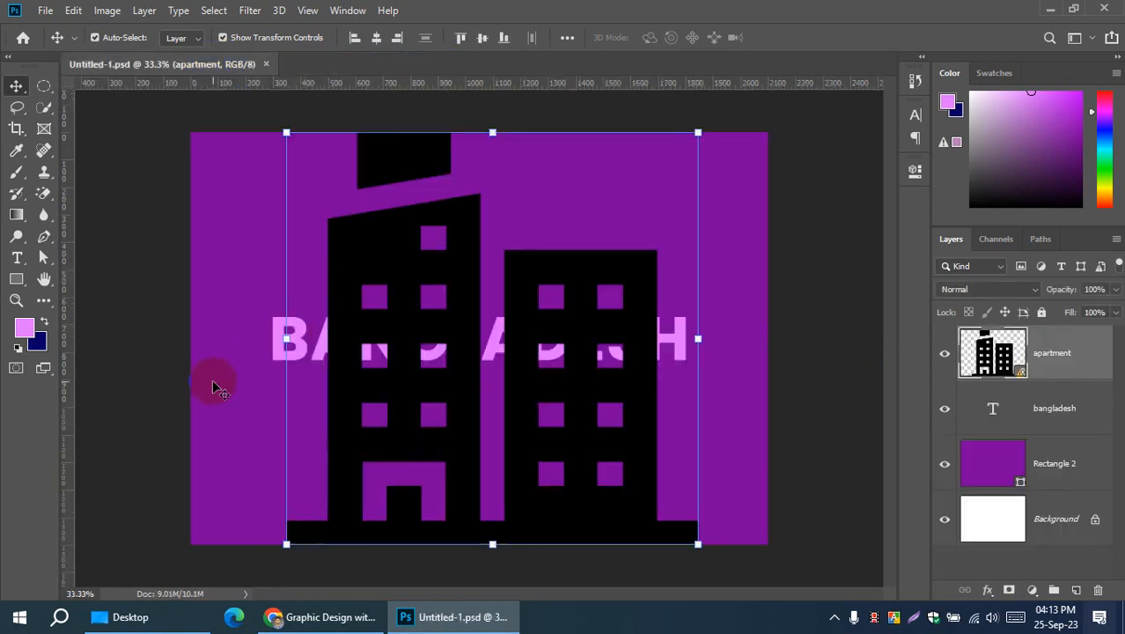
Step: Deselect the apartment layer, close Untitled-1.psd and open it again from the Desktop folder
click(158, 435)
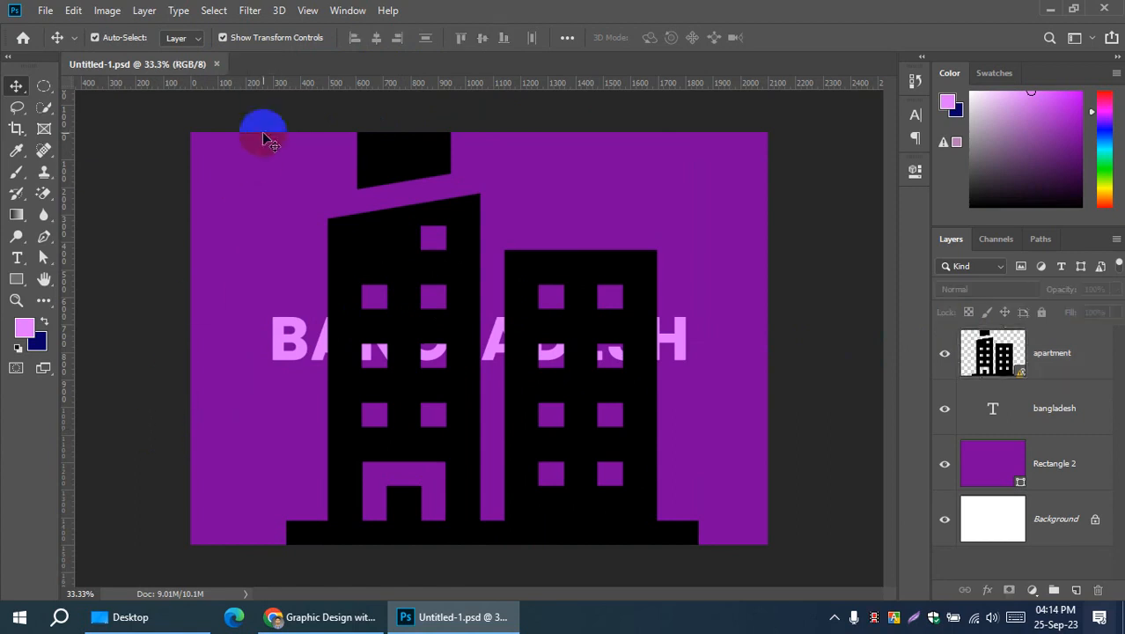
click(216, 64)
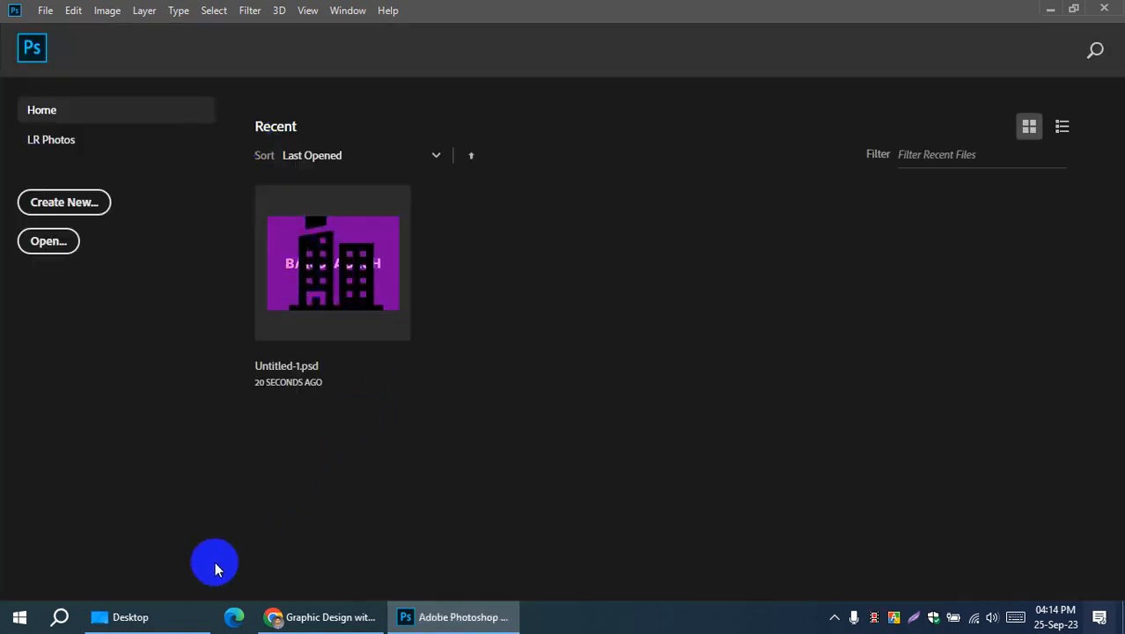
click(202, 615)
double_click(753, 136)
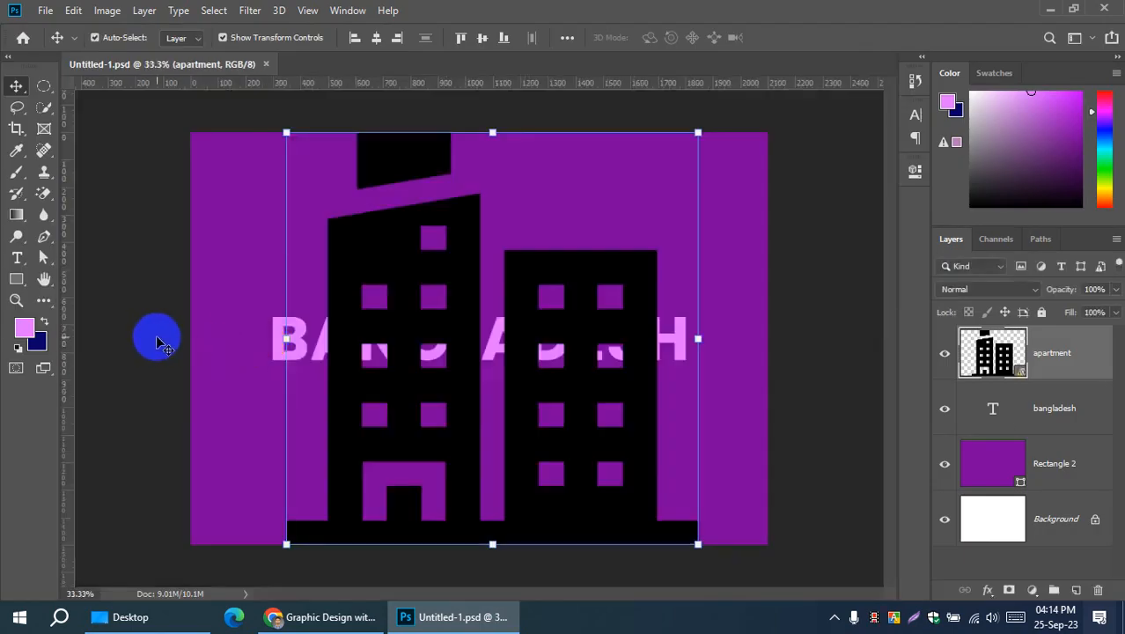
Step: Open the apartment layer's source, shift the gear artwork slightly up and right, and check apartment.png in the Downloads folder
double_click(993, 352)
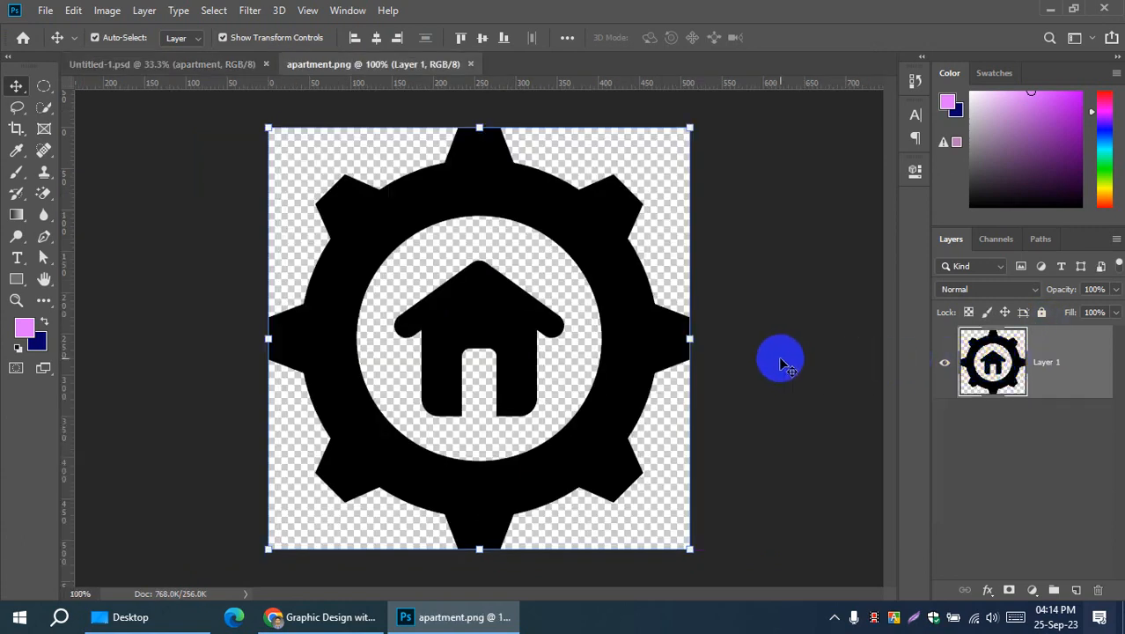
mouse_move(589, 218)
mouse_down()
mouse_move(603, 251)
mouse_move(577, 225)
mouse_move(597, 227)
mouse_move(596, 216)
mouse_move(578, 226)
mouse_up()
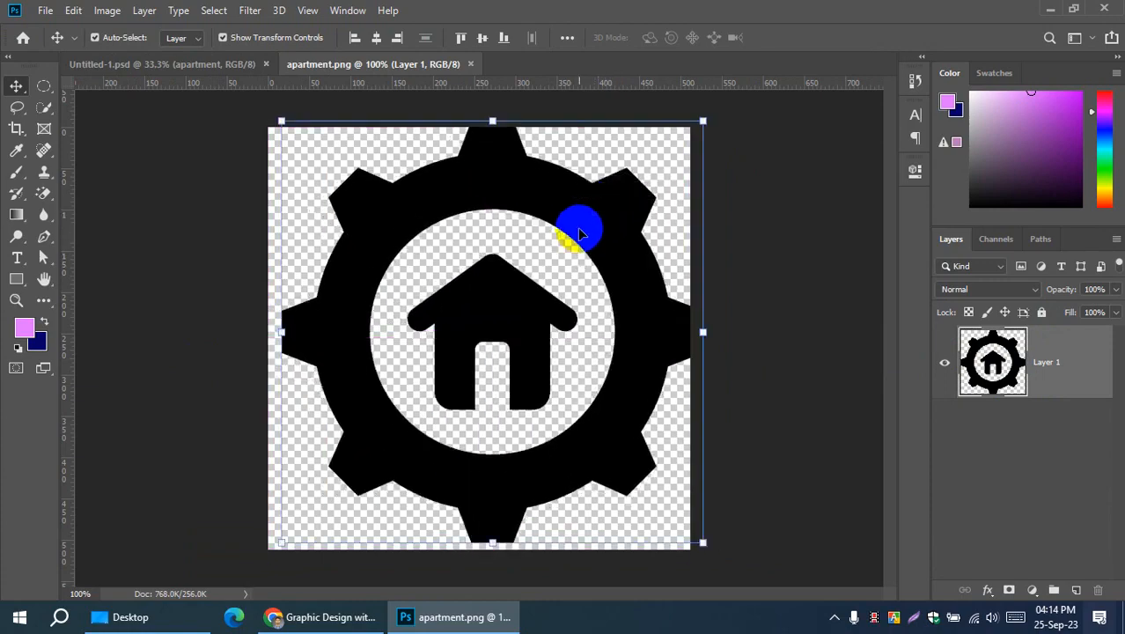
click(145, 616)
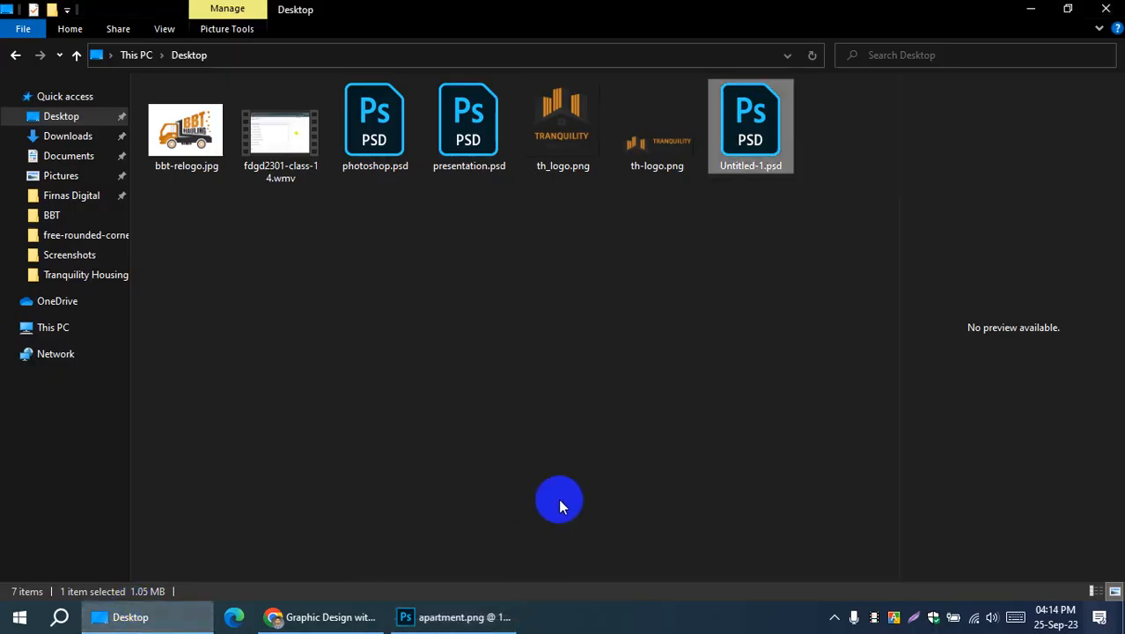
click(61, 156)
click(64, 139)
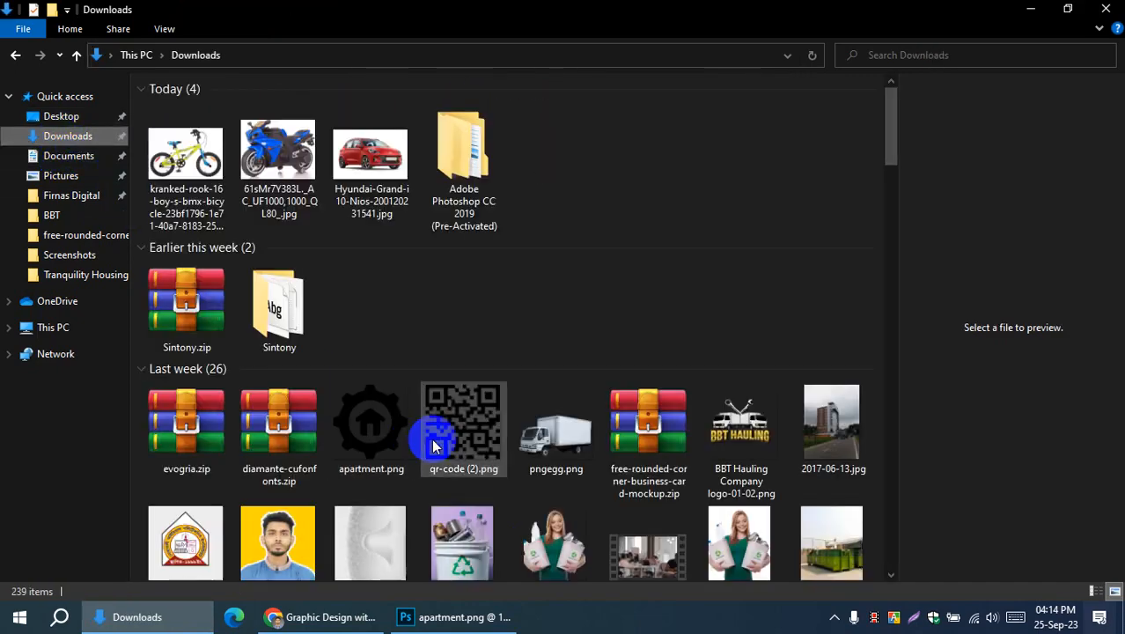
click(431, 616)
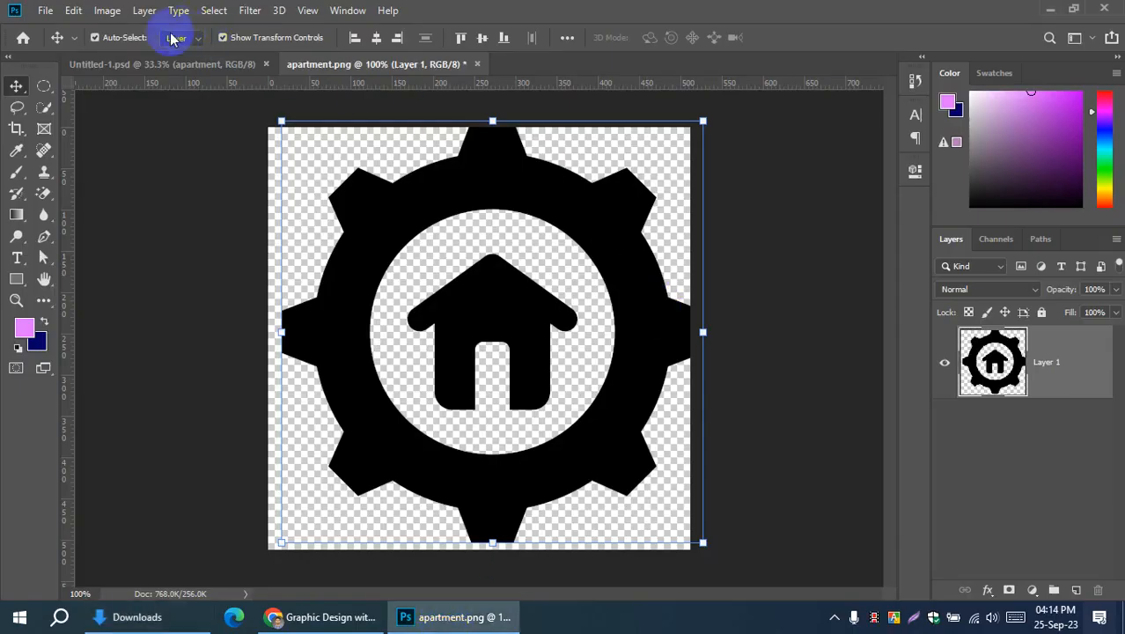
Step: Shift the apartment buildings slightly left in Untitled-1.psd and try to open the layer's source again
click(132, 66)
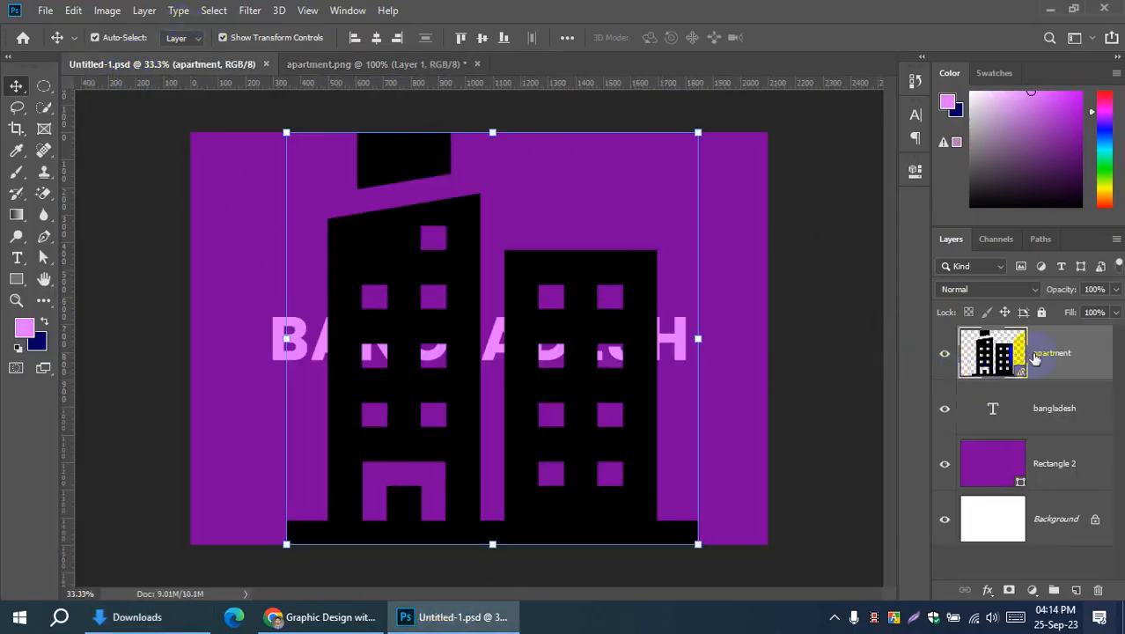
drag(408, 230, 391, 175)
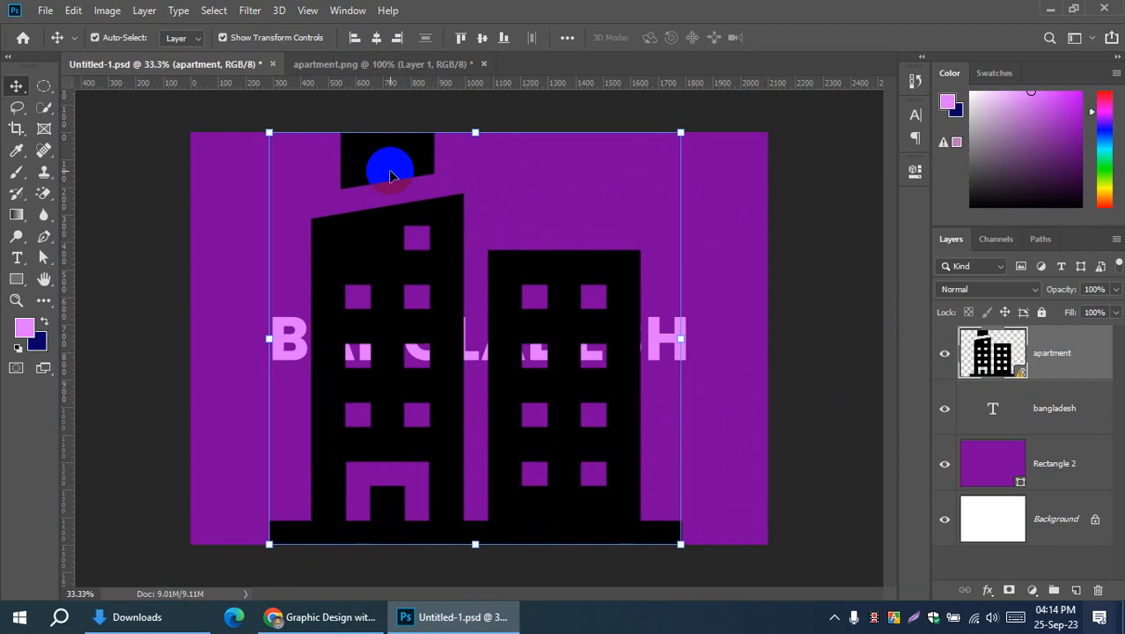
double_click(992, 363)
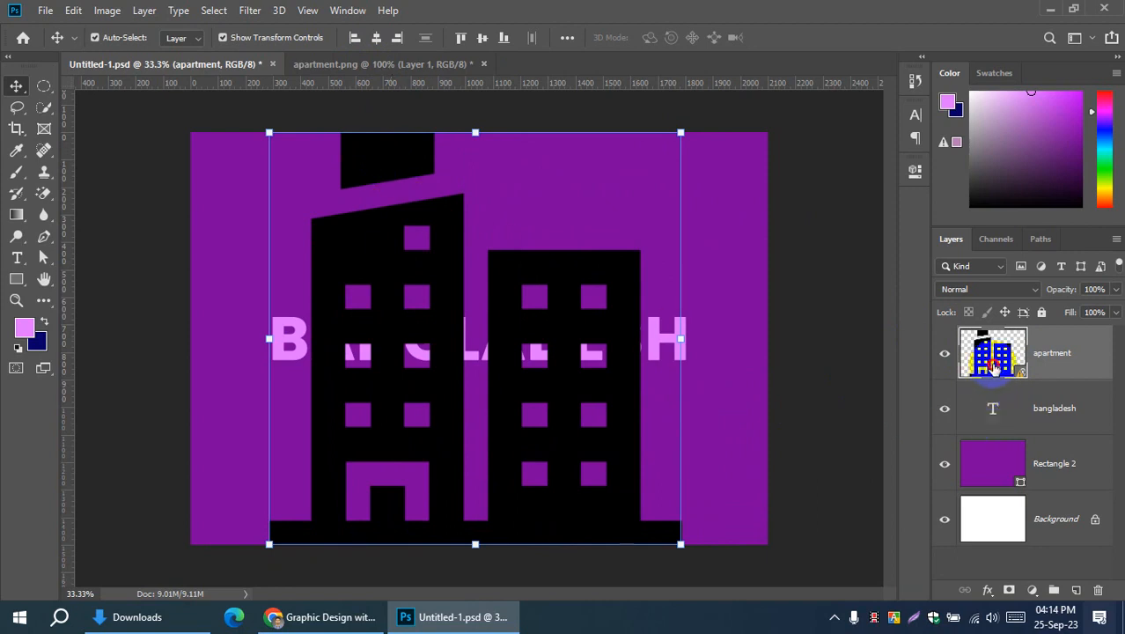
click(221, 65)
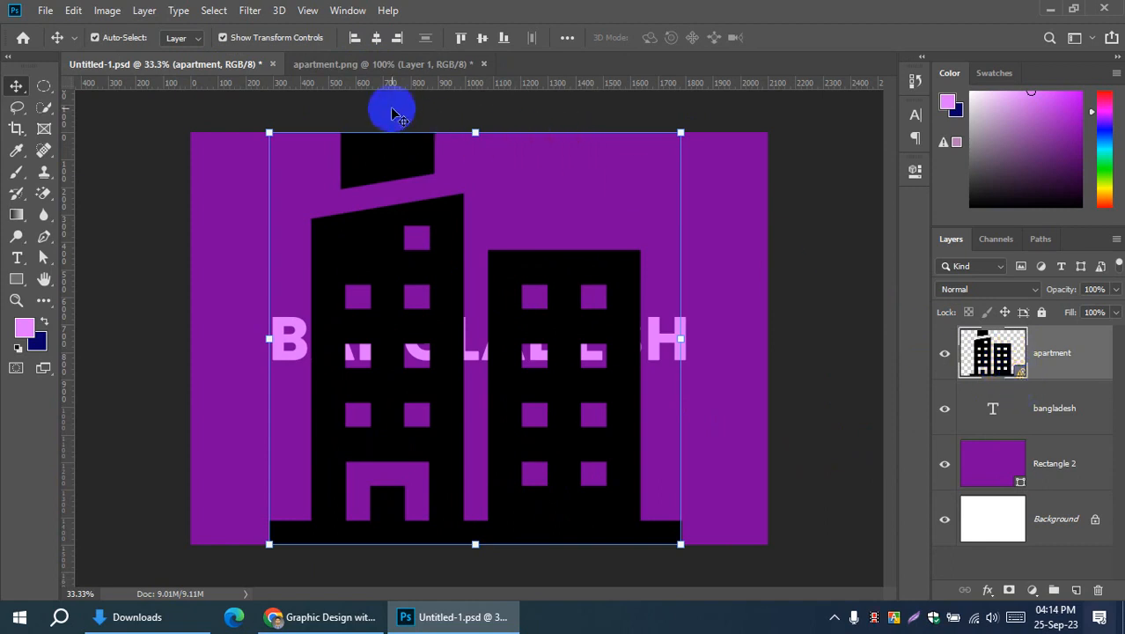
Step: Close apartment.png and Untitled-1.psd without saving the changes
click(483, 65)
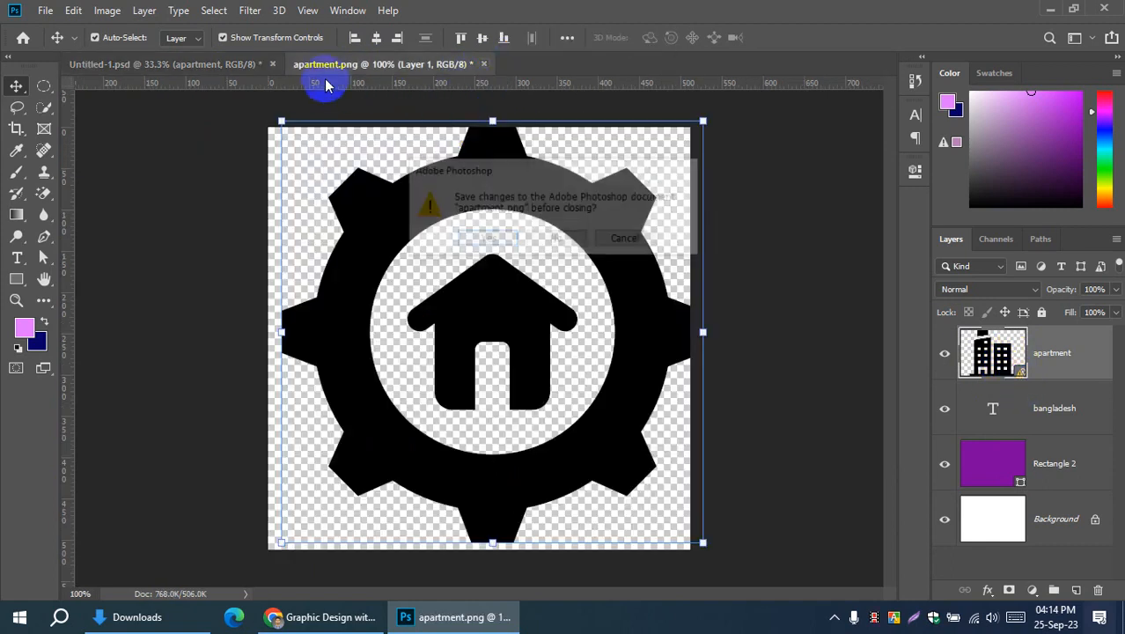
click(552, 239)
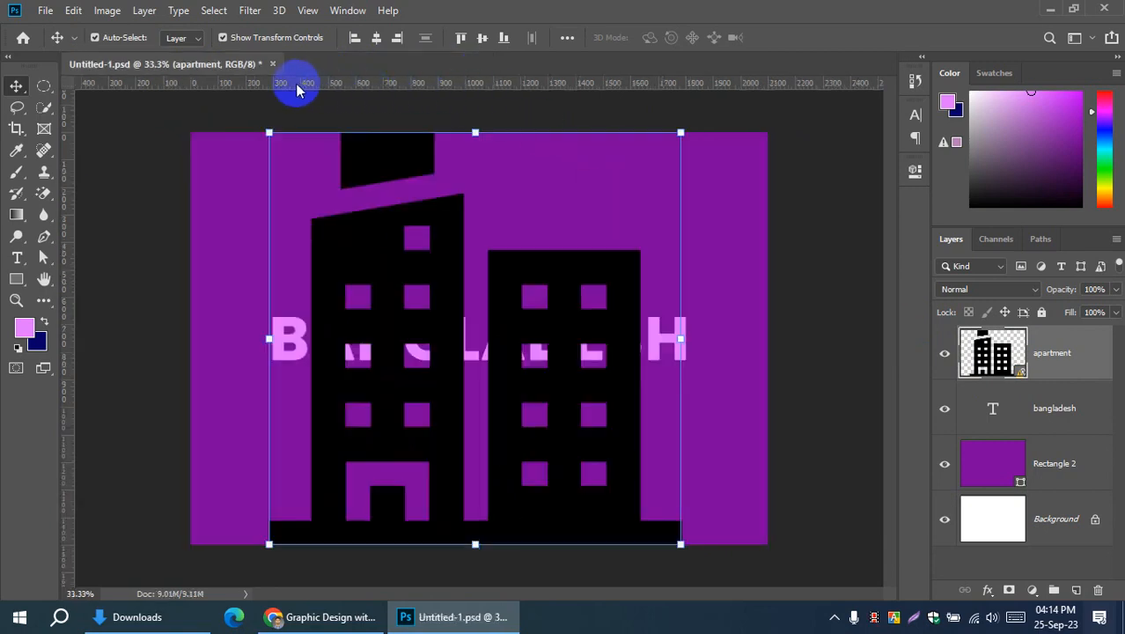
click(273, 65)
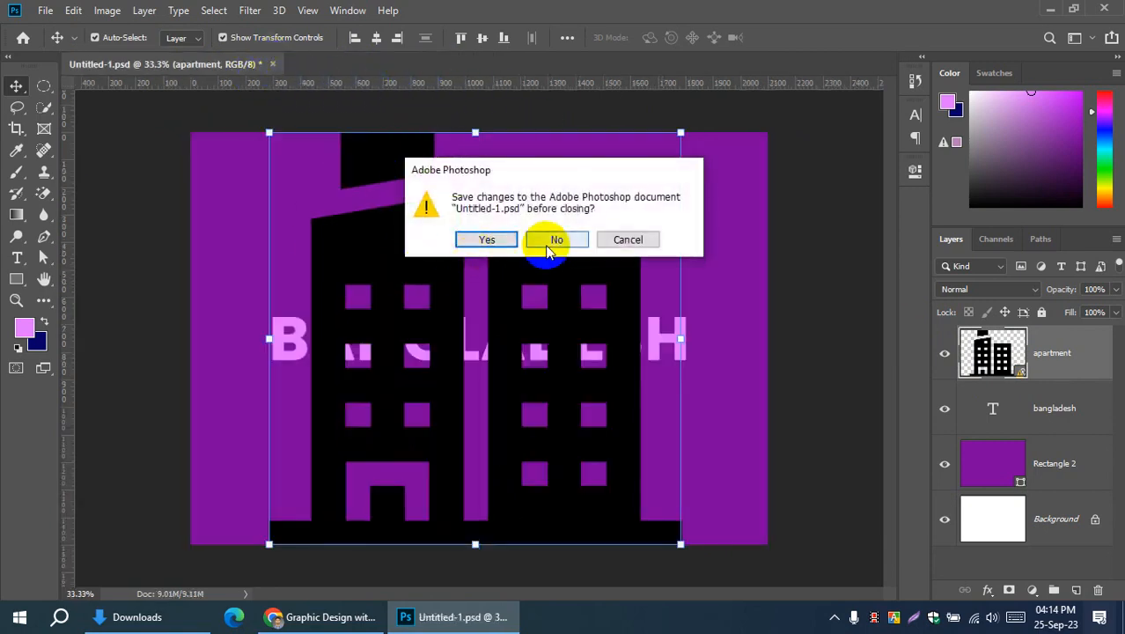
click(546, 245)
Step: Check the Downloads folder, return to Photoshop and clear the recent file list
click(138, 619)
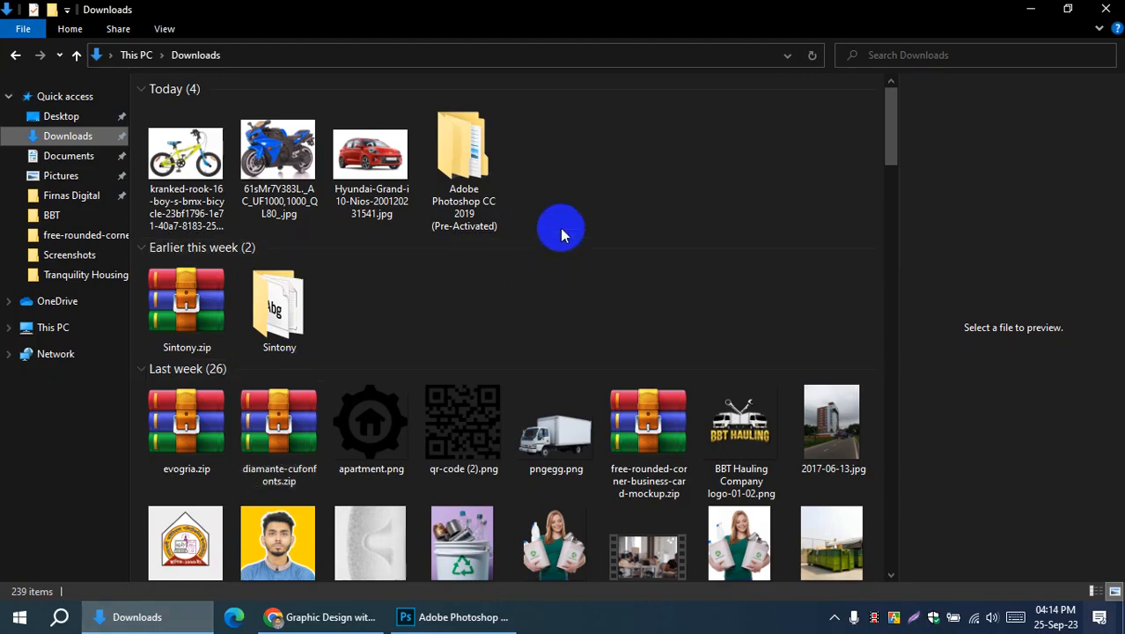
click(426, 621)
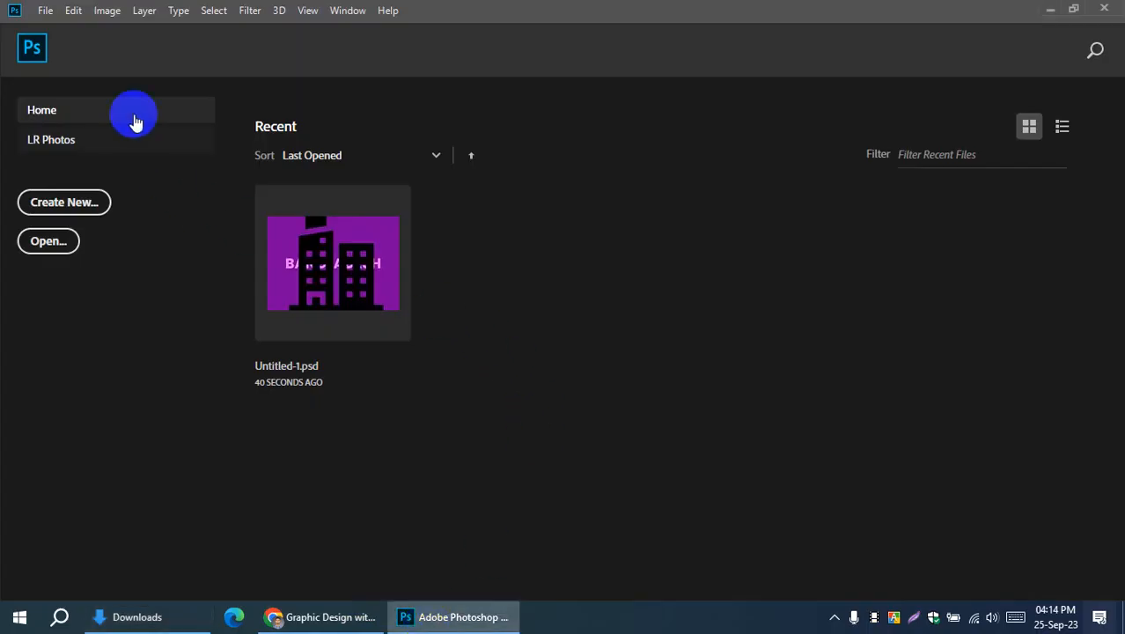
click(44, 10)
mouse_move(226, 109)
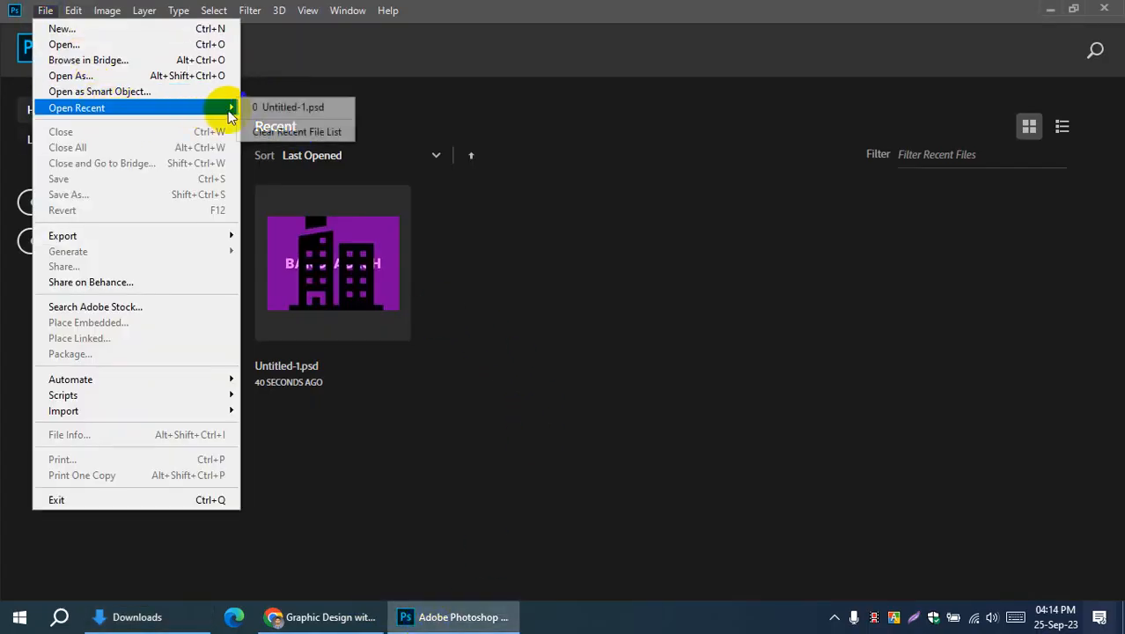
click(268, 131)
Step: Reopen Untitled-1.psd from the Desktop folder in File Explorer
click(138, 617)
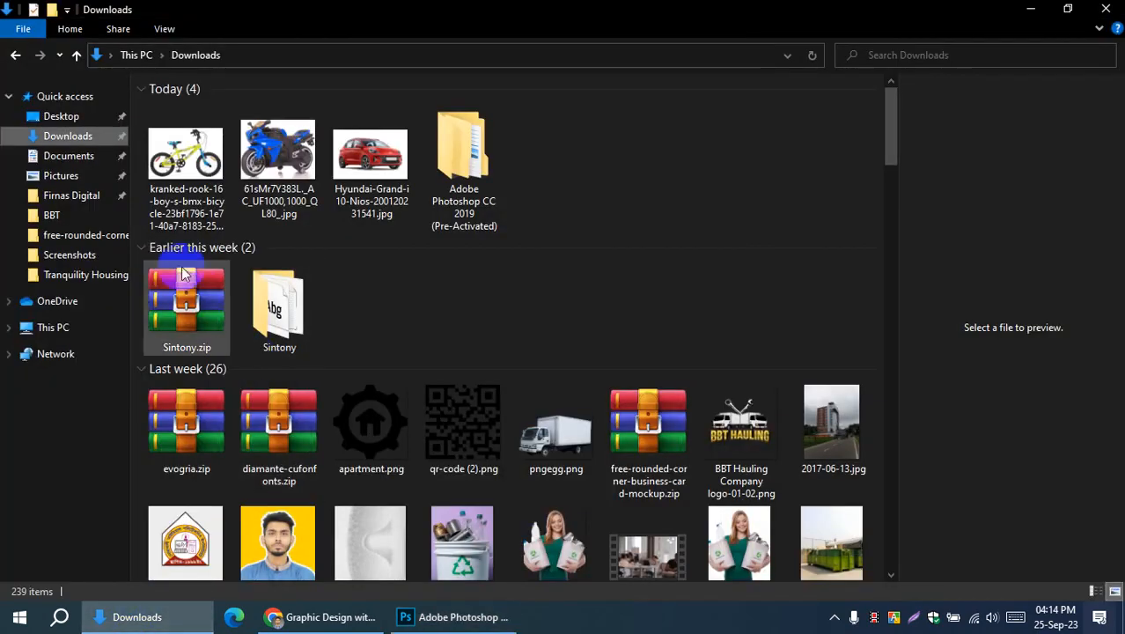
click(59, 116)
double_click(748, 121)
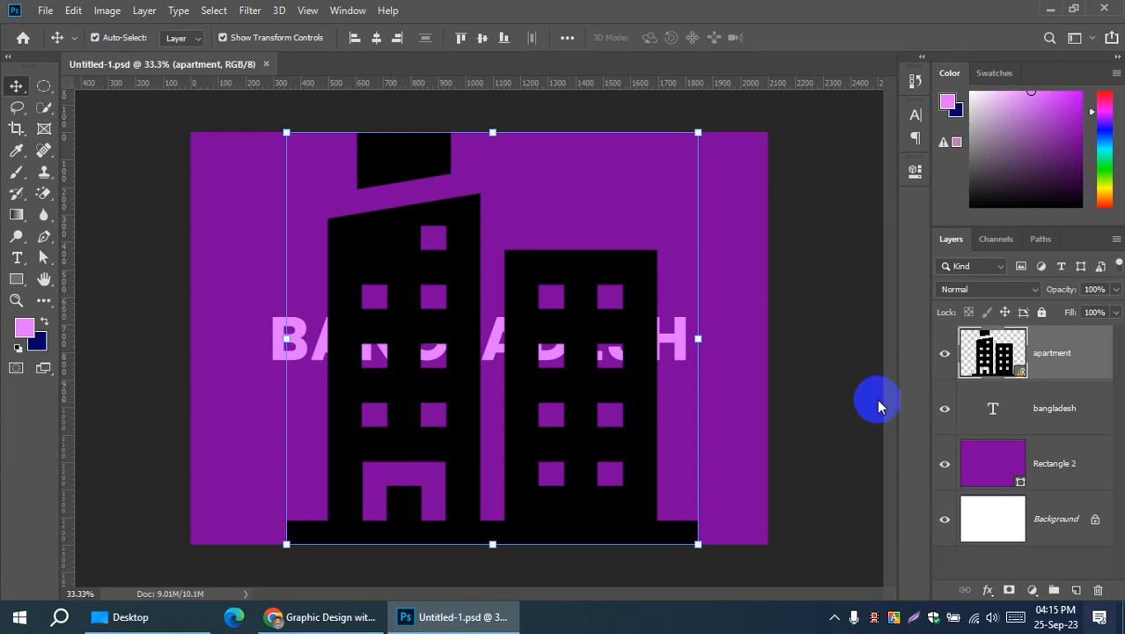
Step: View the apartment layer's linked source once more and close apartment.png
double_click(994, 365)
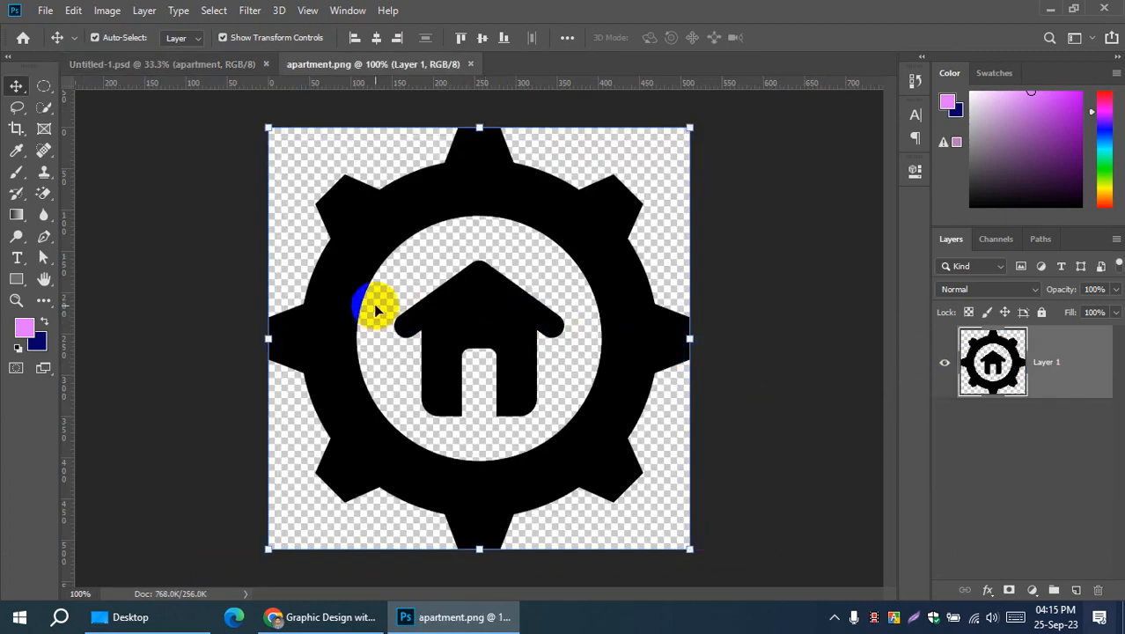
key(ctrl)
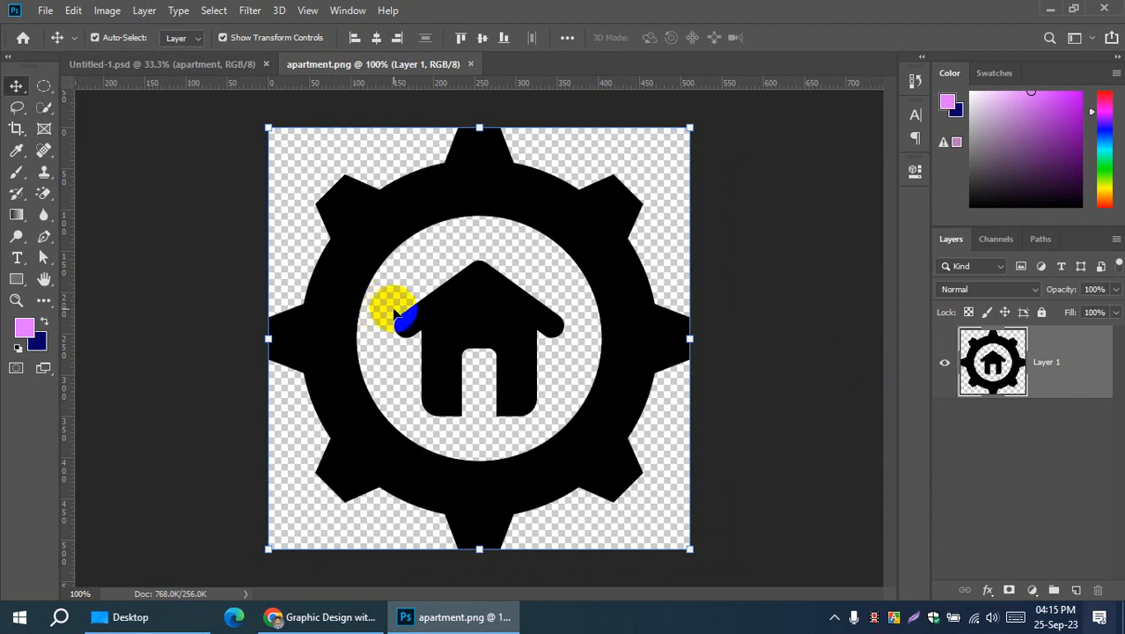
click(469, 64)
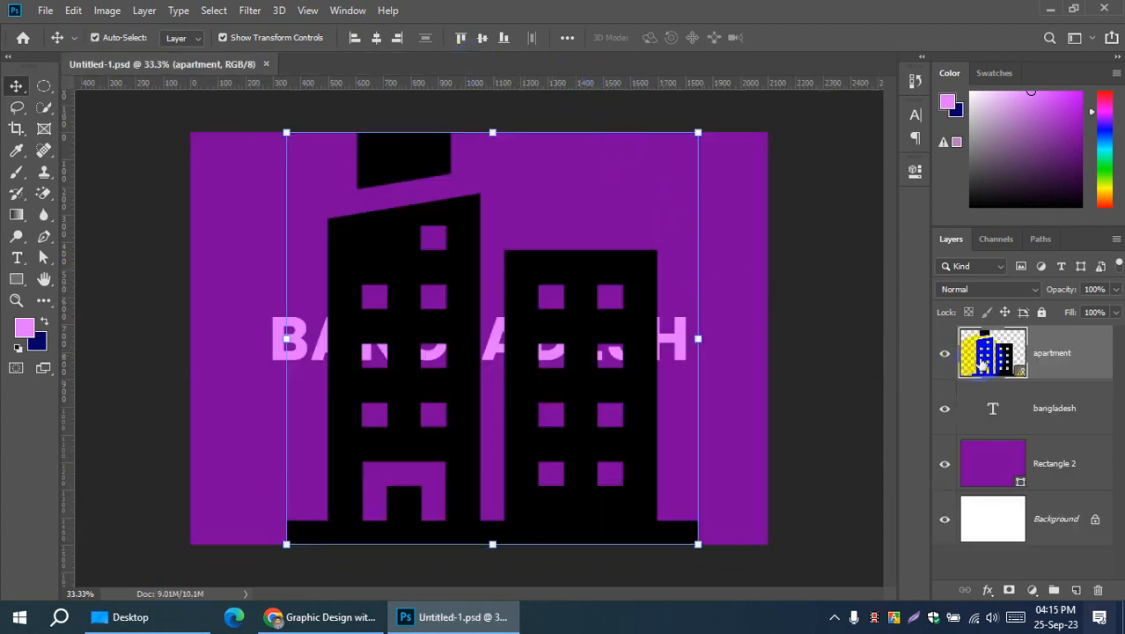
Step: Refresh the apartment layer with the replaced apartment.png source and start a free transform on it
right_click(1021, 375)
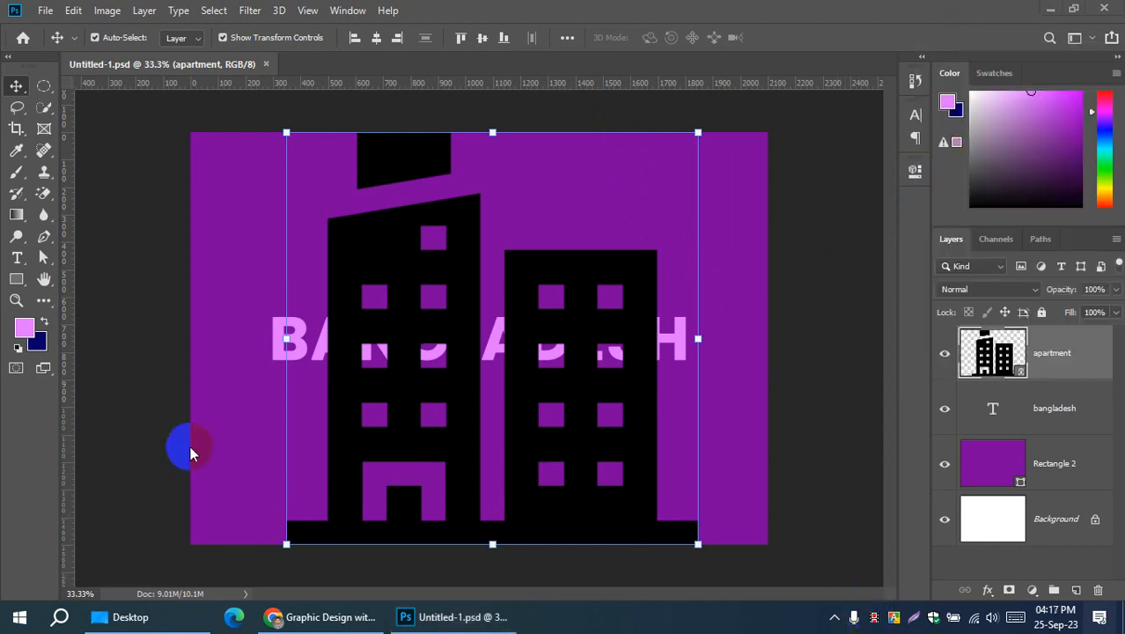
click(697, 134)
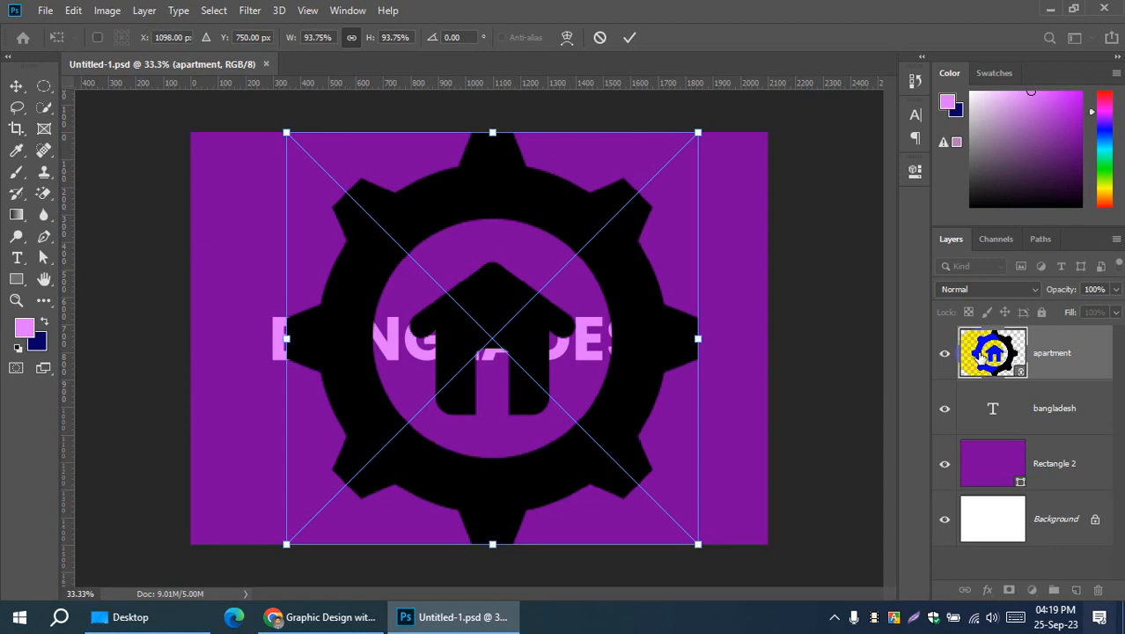
Step: Look through the Downloads folder in File Explorer at apartment.png and qr-code (2).png, and return to Photoshop
click(210, 611)
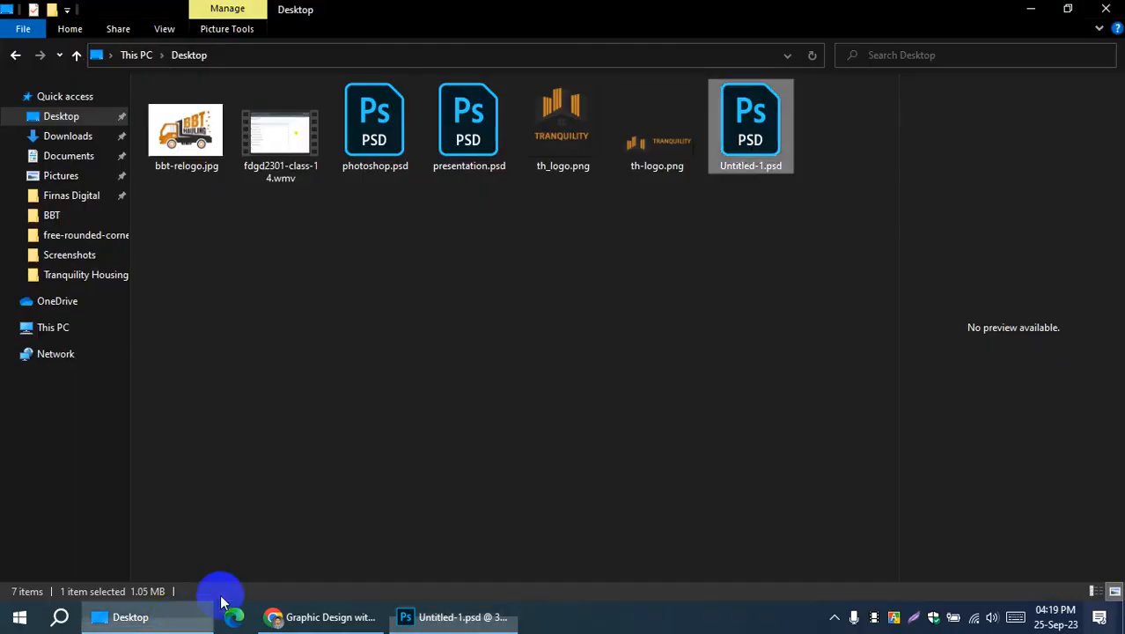
click(58, 137)
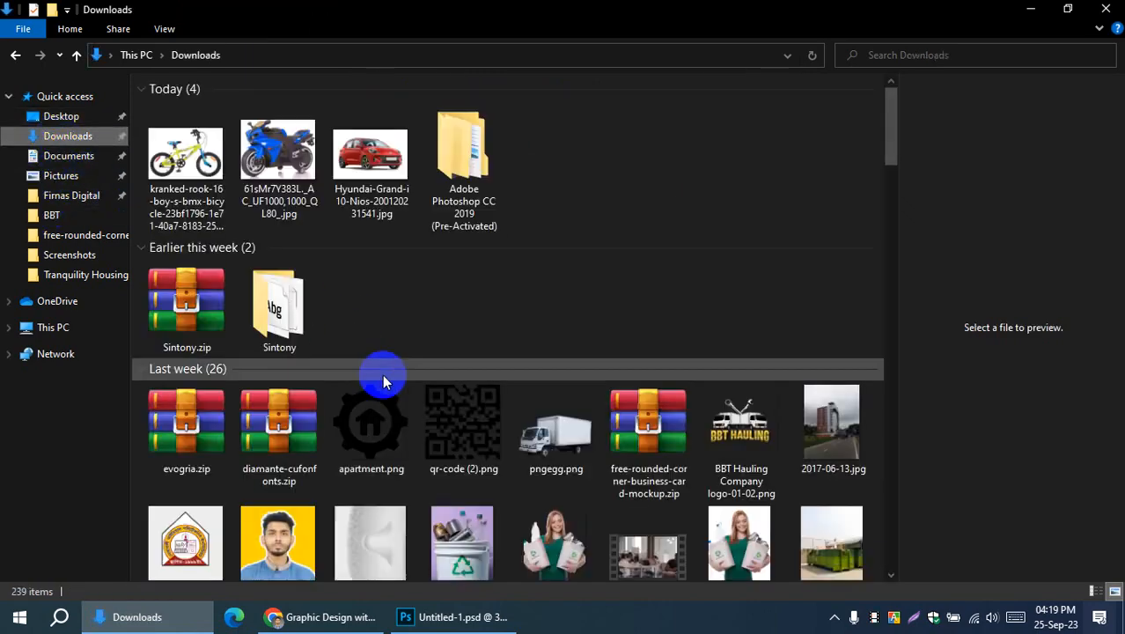
click(463, 444)
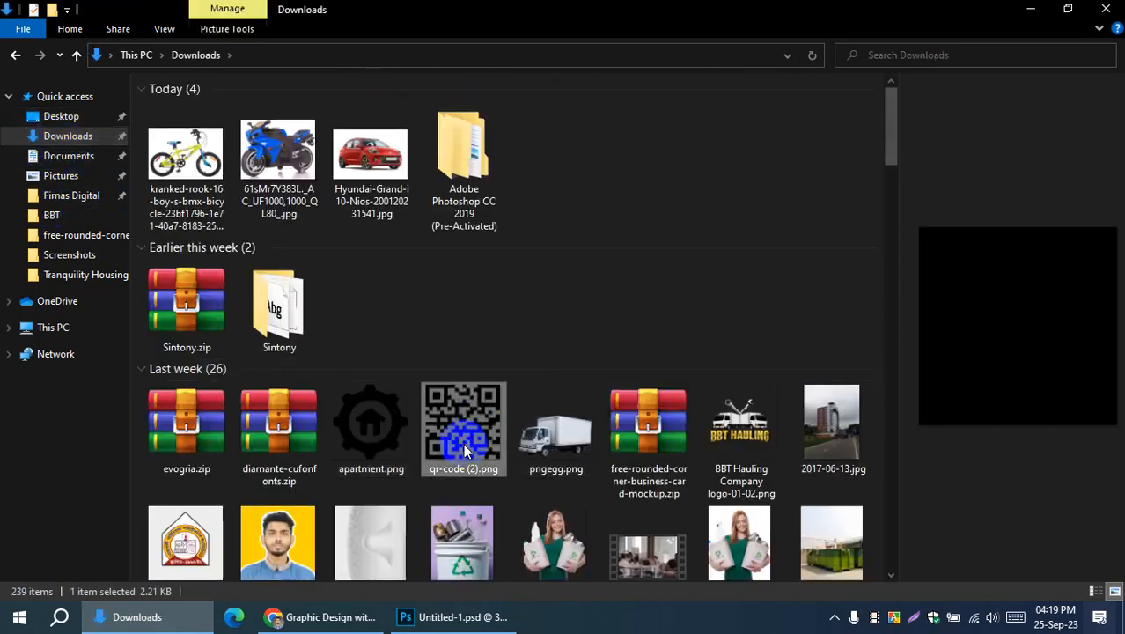
right_click(465, 449)
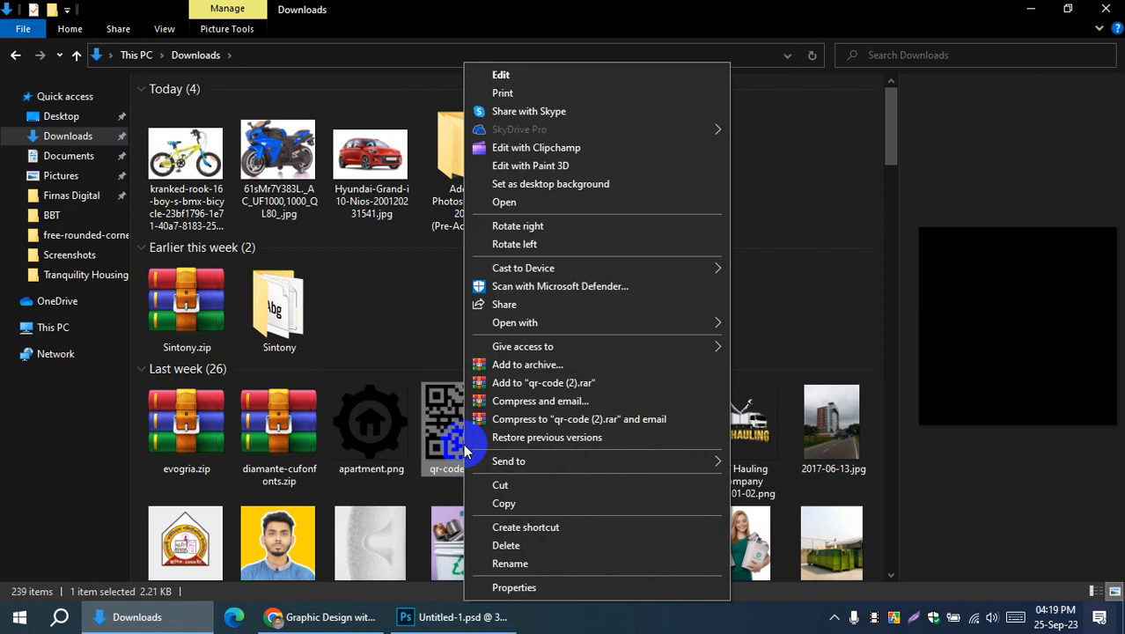
click(778, 319)
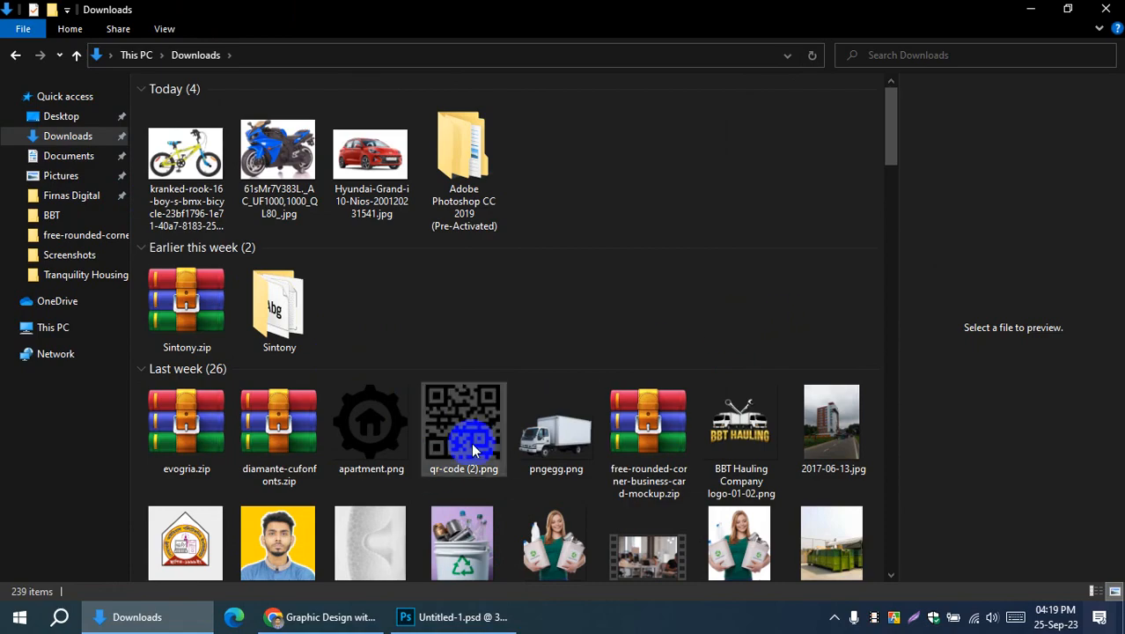
click(418, 609)
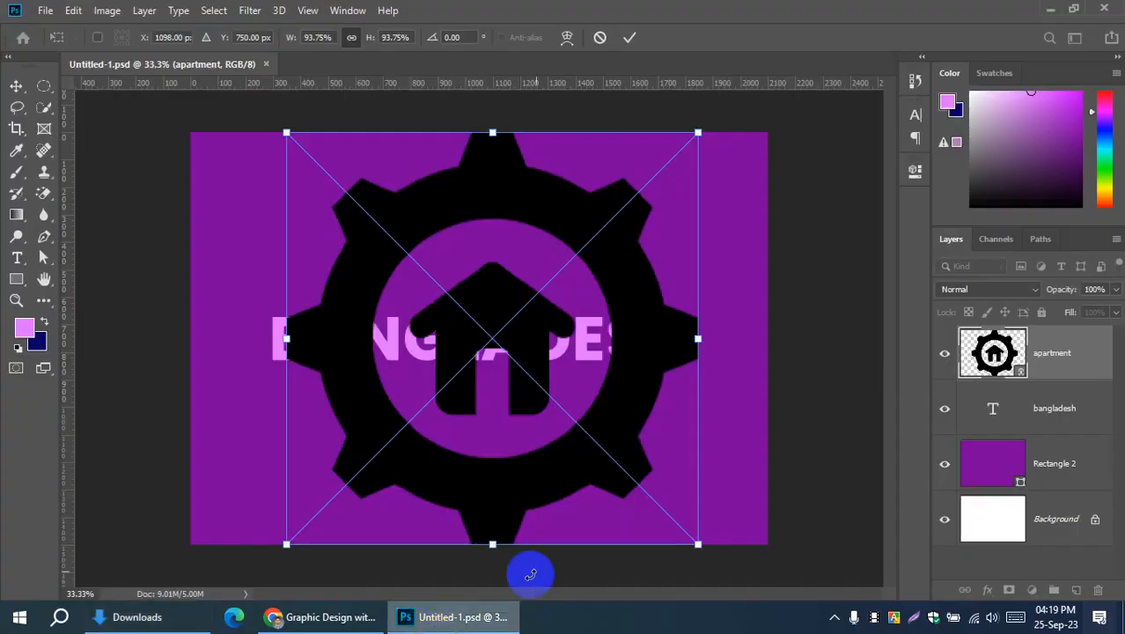
Step: Cancel the free transform and delete the apartment layer from the composition
click(599, 37)
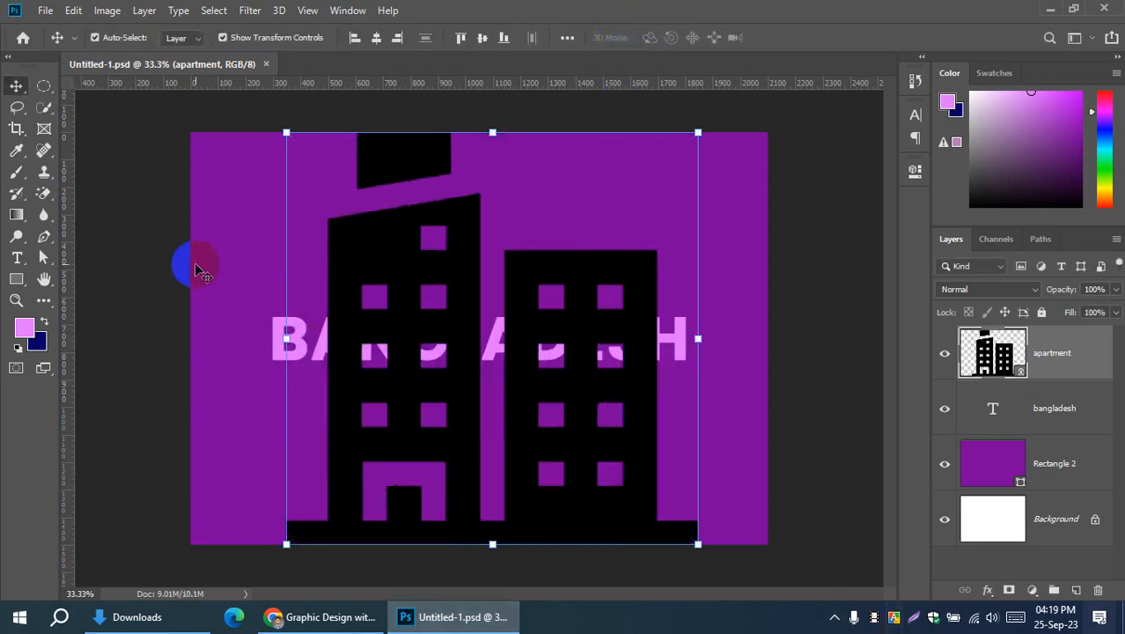
click(191, 259)
click(378, 243)
key(Delete)
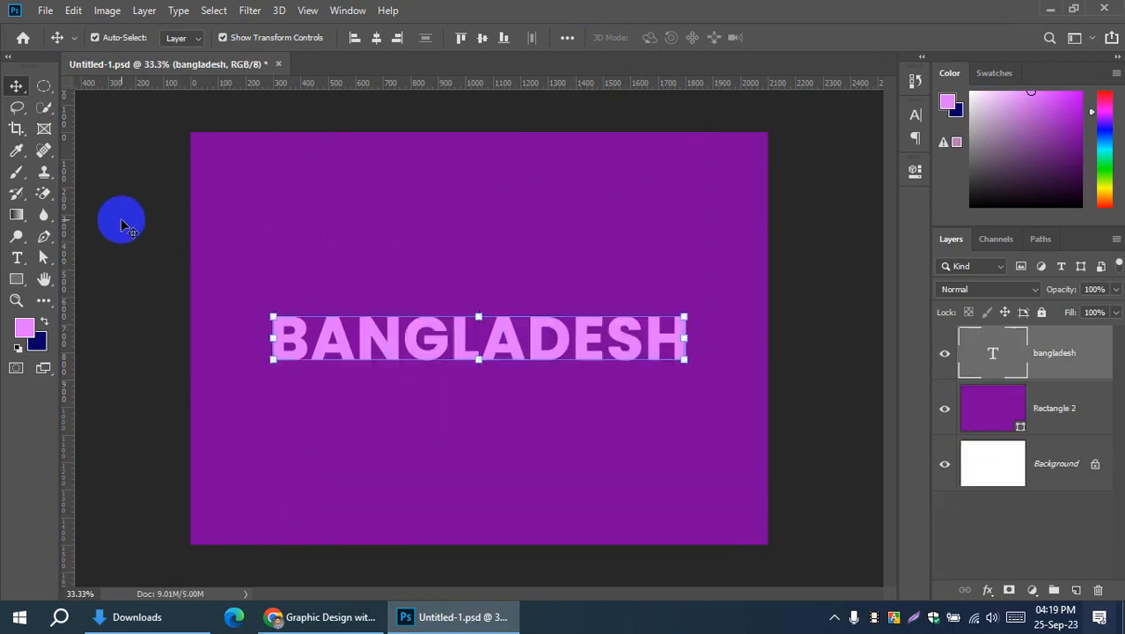
click(41, 11)
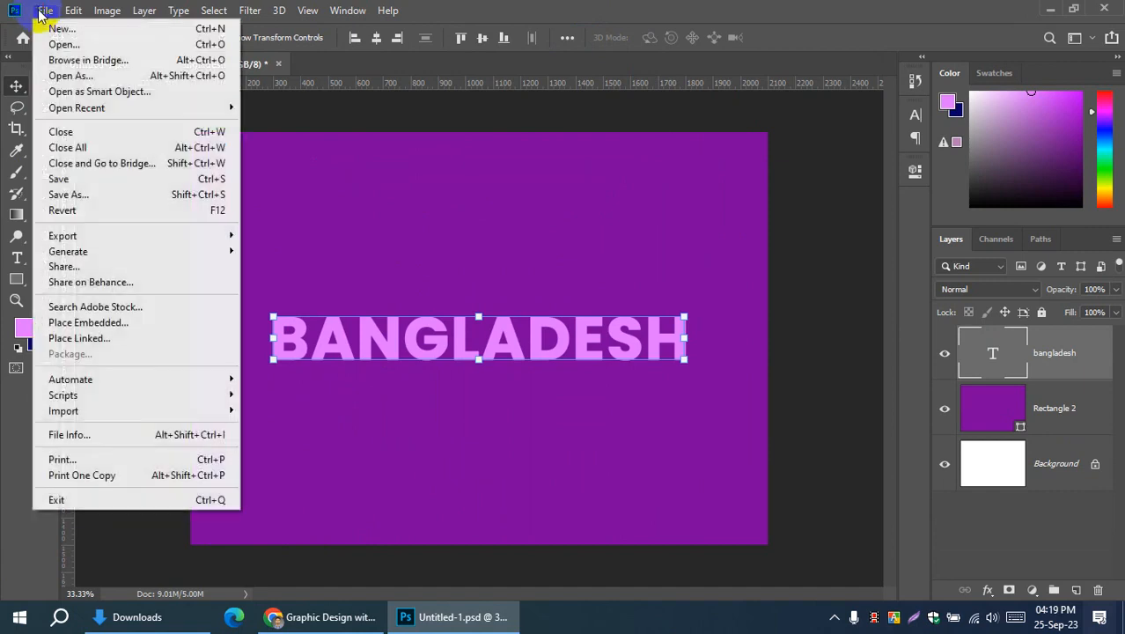
click(89, 324)
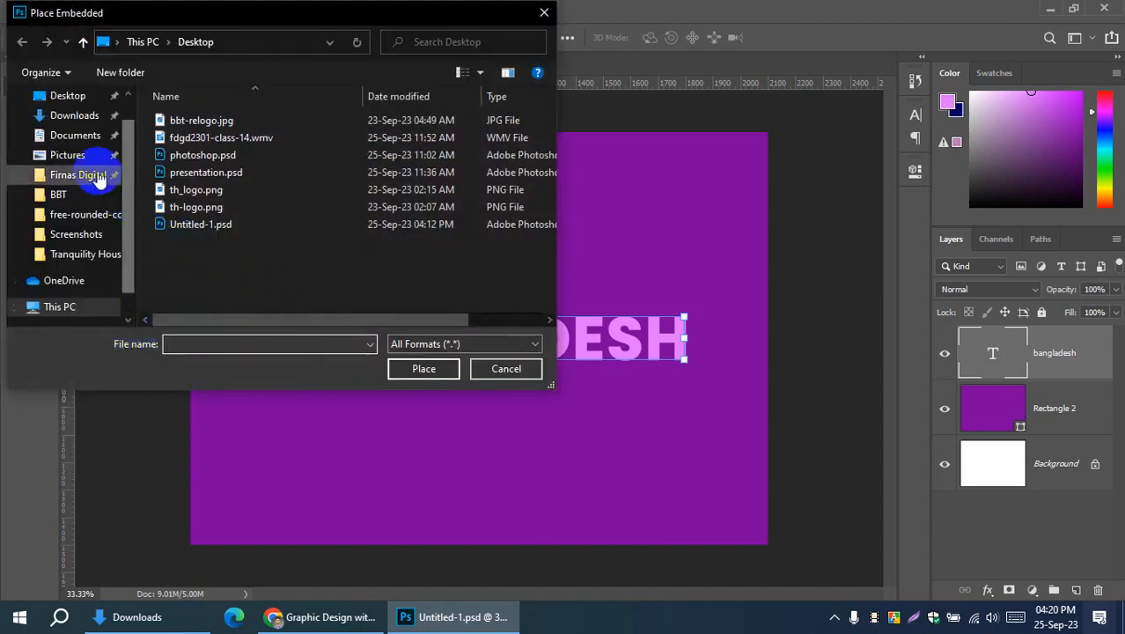
click(79, 115)
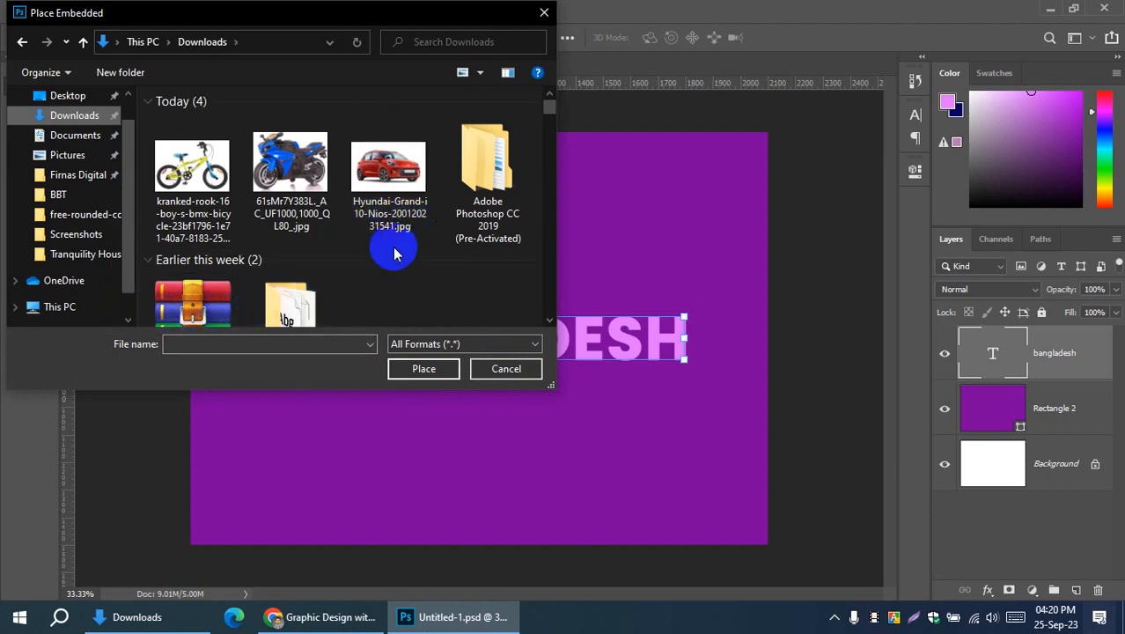
scroll(391, 243, down, 6)
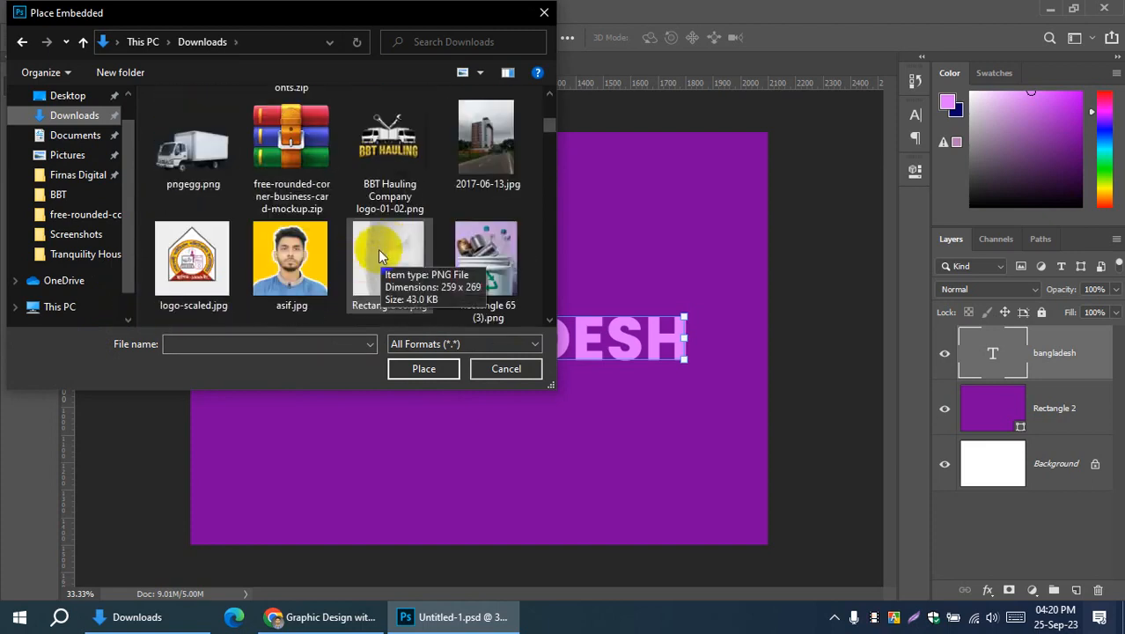
scroll(401, 234, down, 1)
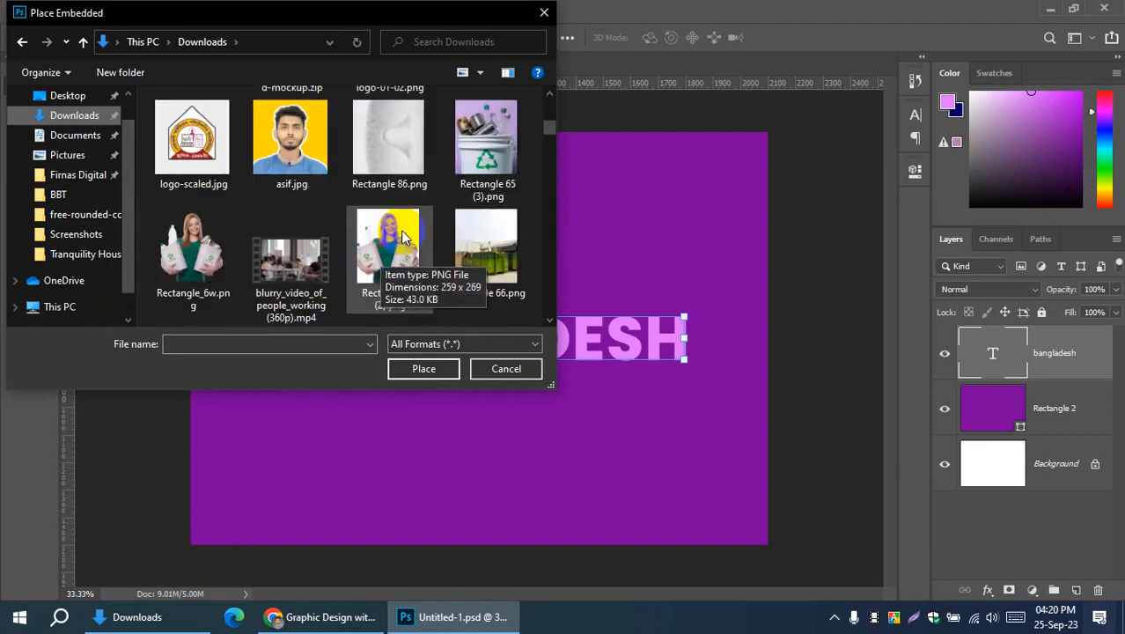
click(393, 248)
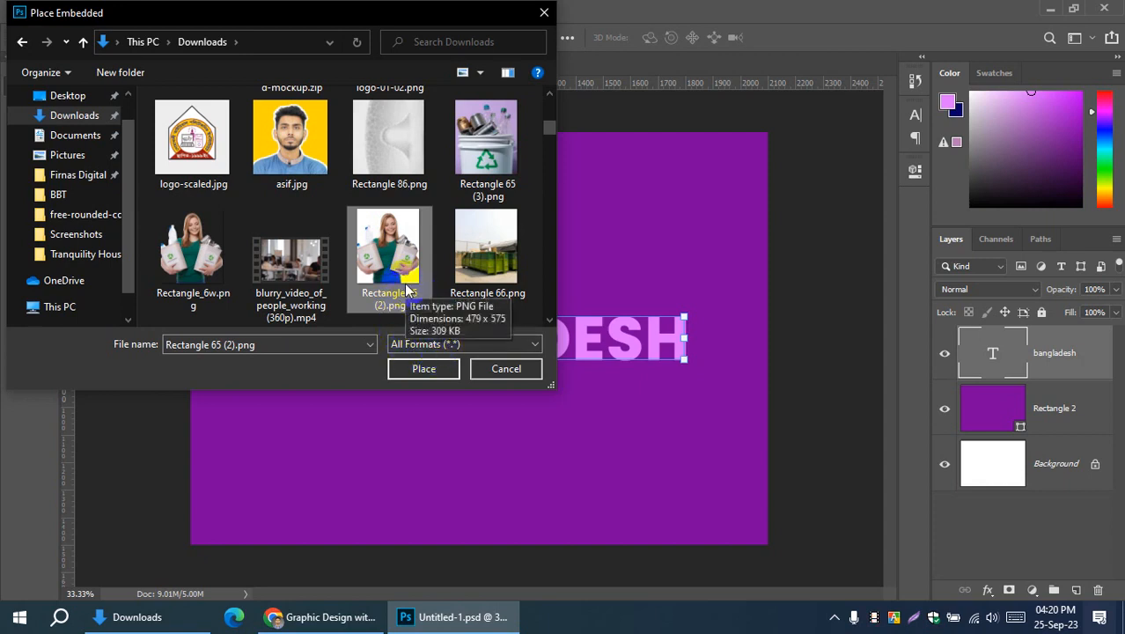
click(490, 369)
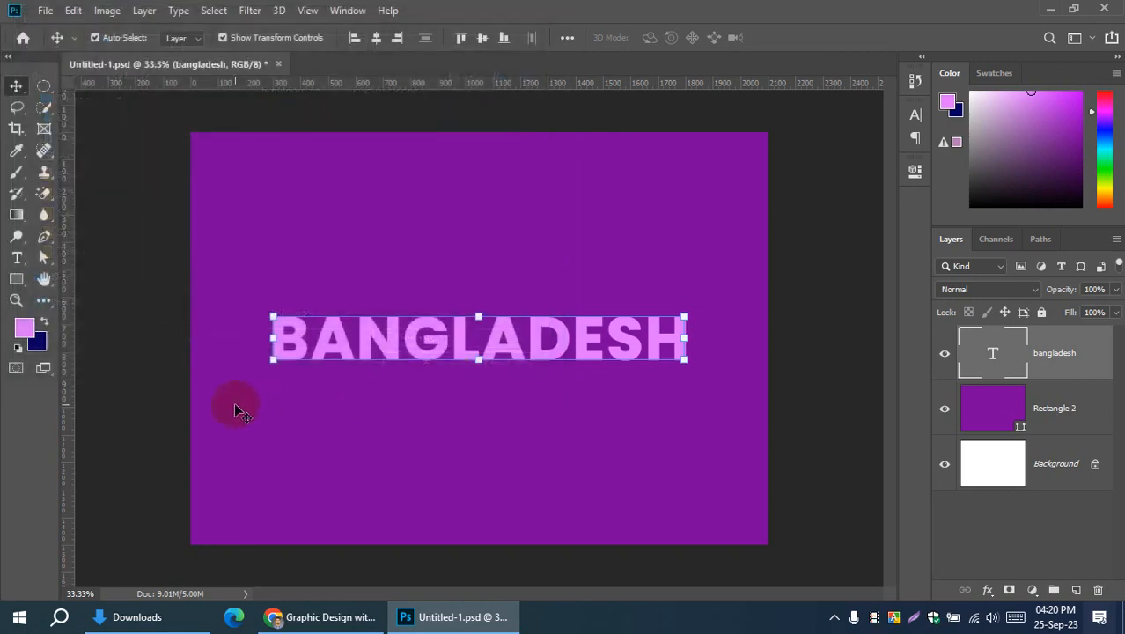
Step: Place Hyundai-Grand-i10-Nios-200120231541.jpg from the Downloads folder as an embedded image and commit the placement
click(45, 9)
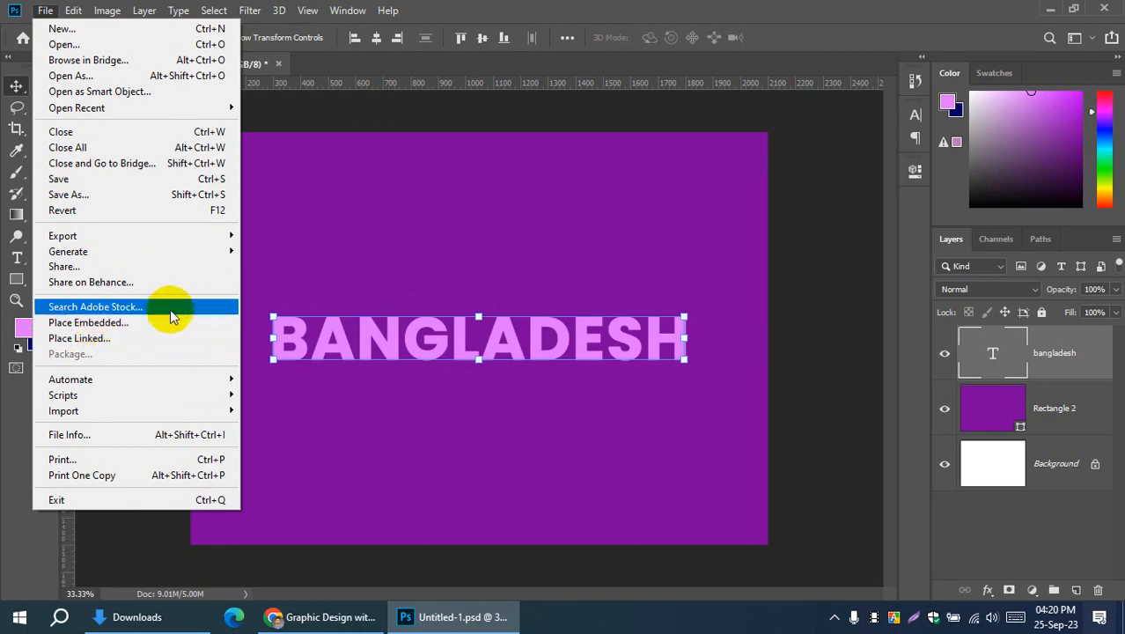
click(93, 322)
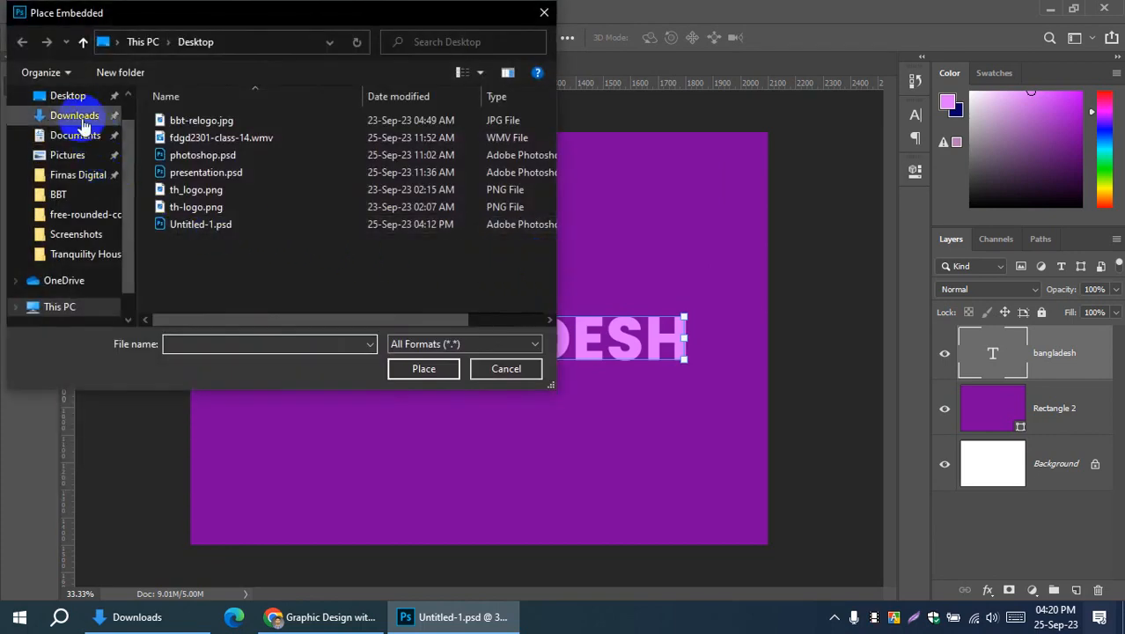
click(81, 124)
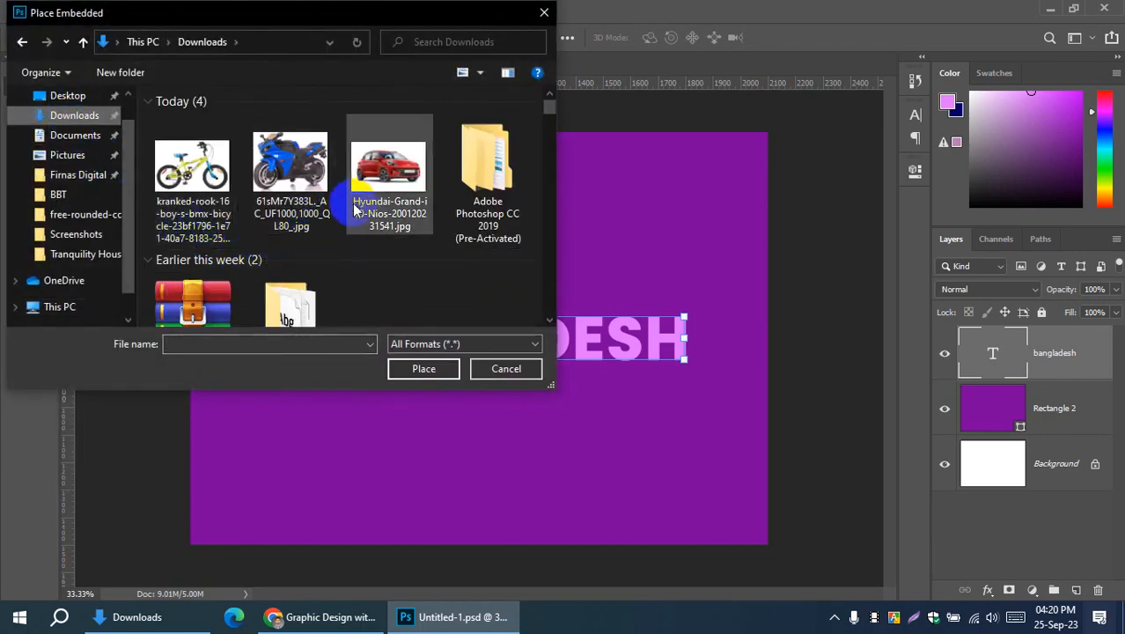
click(356, 209)
click(421, 370)
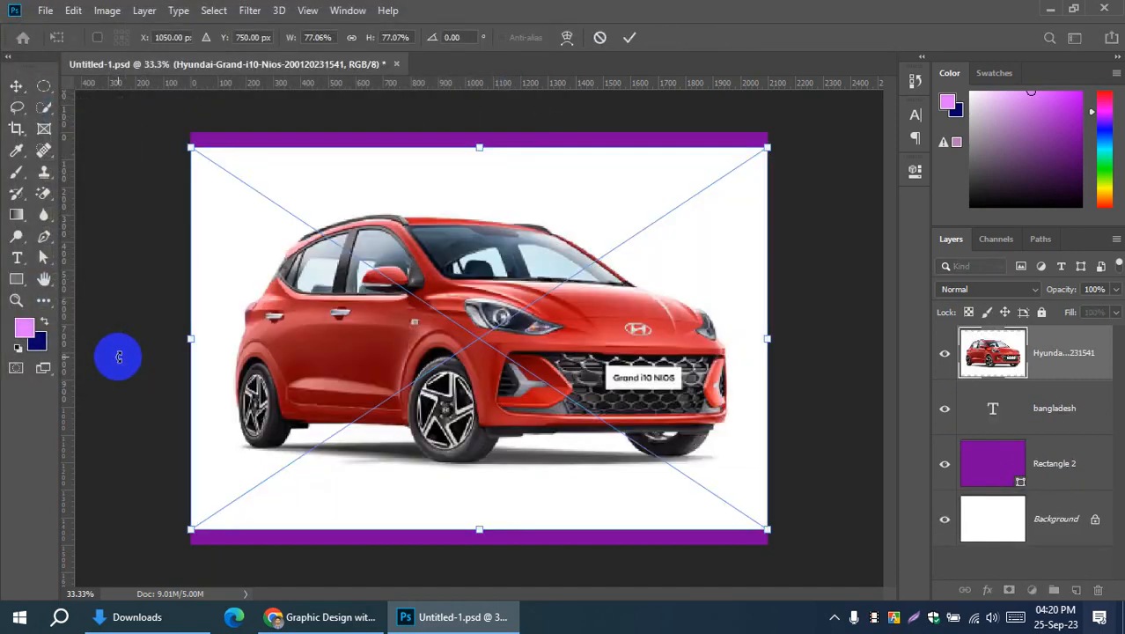
click(634, 37)
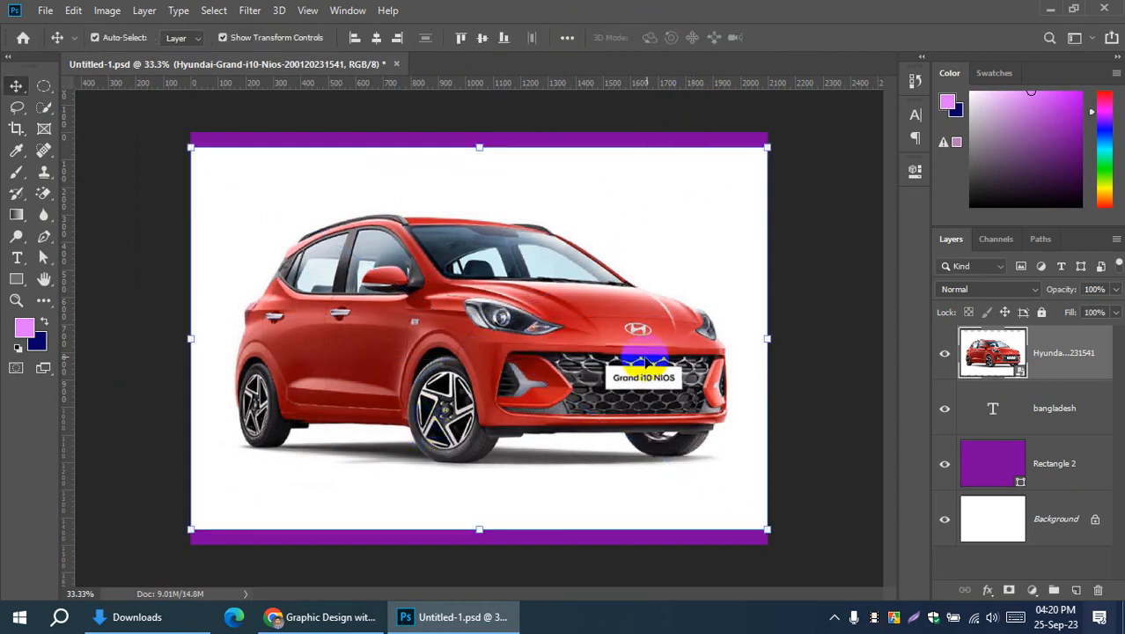
Step: Delete the embedded red car layer from the canvas
click(838, 358)
click(640, 309)
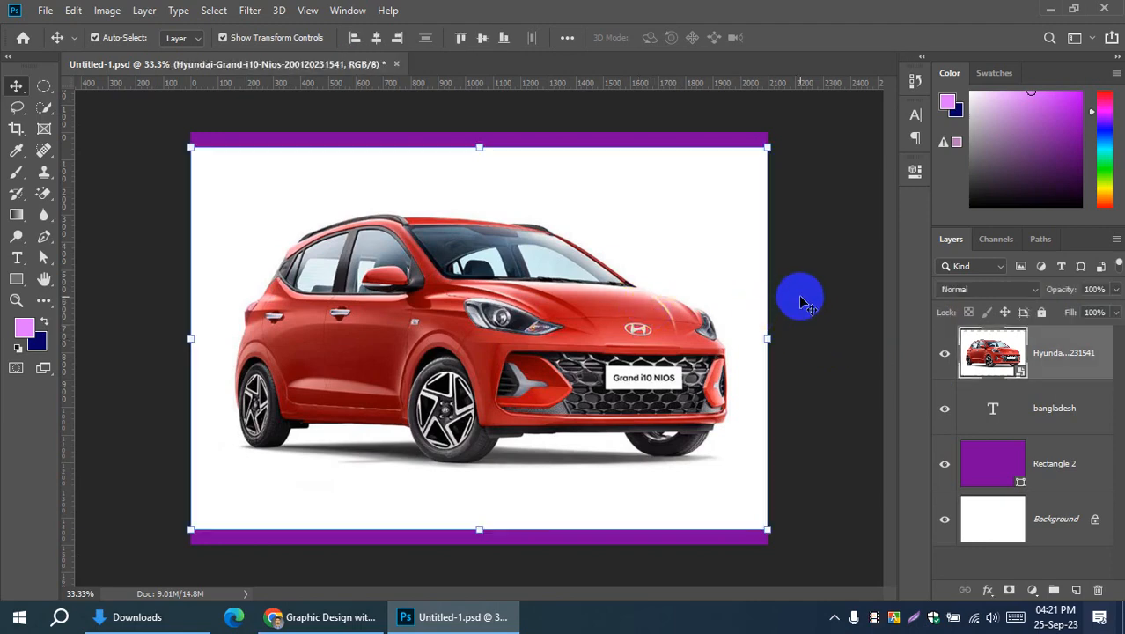
key(Delete)
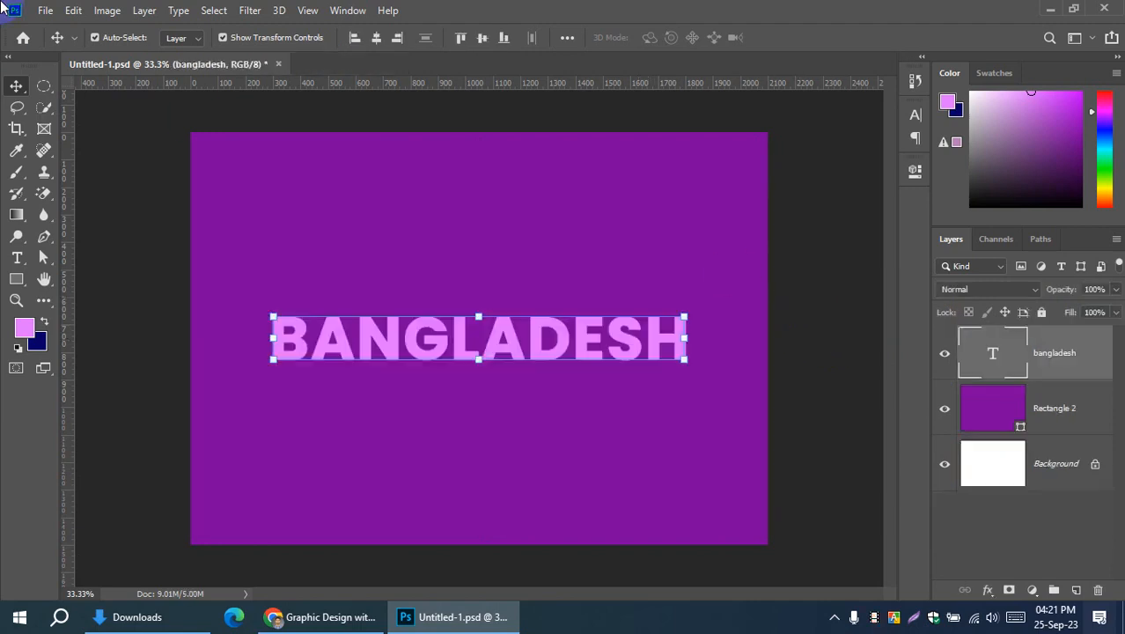
Step: Embed Hyundai-Grand-i10-Nios-200120231541.jpg above the BANGLADESH text once more and commit its placement
click(45, 10)
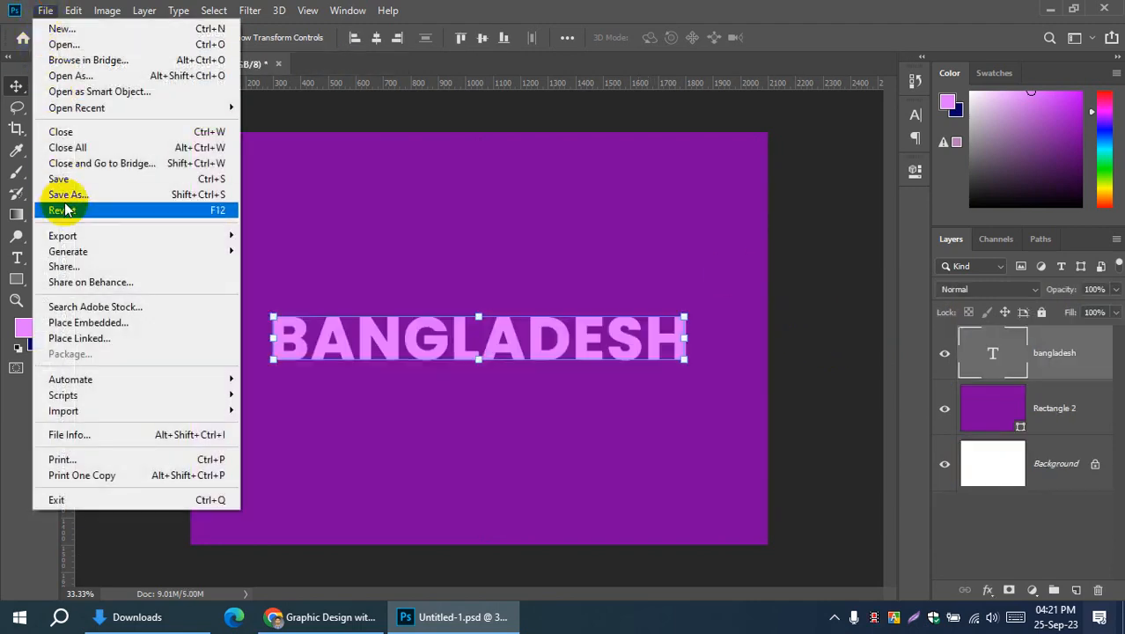
click(83, 323)
click(389, 189)
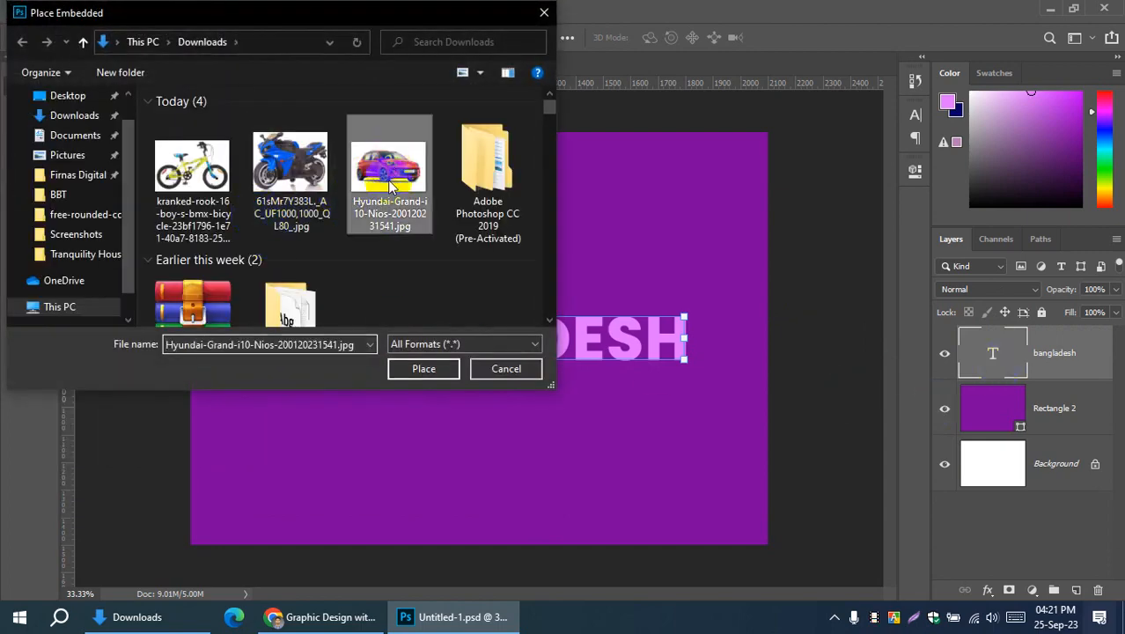
click(417, 369)
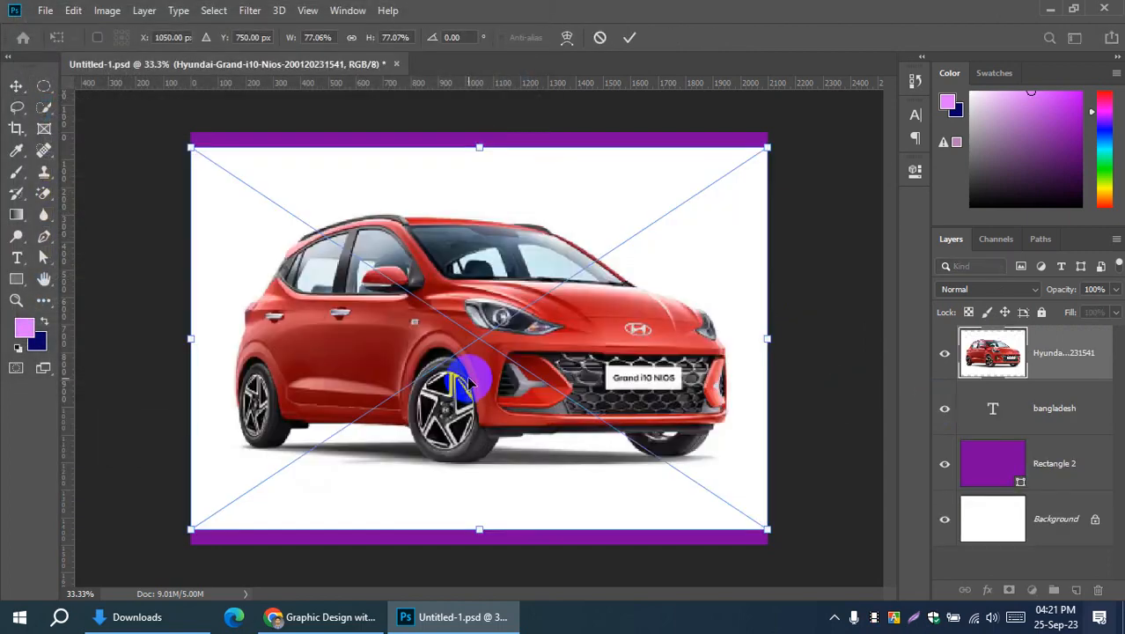
click(629, 37)
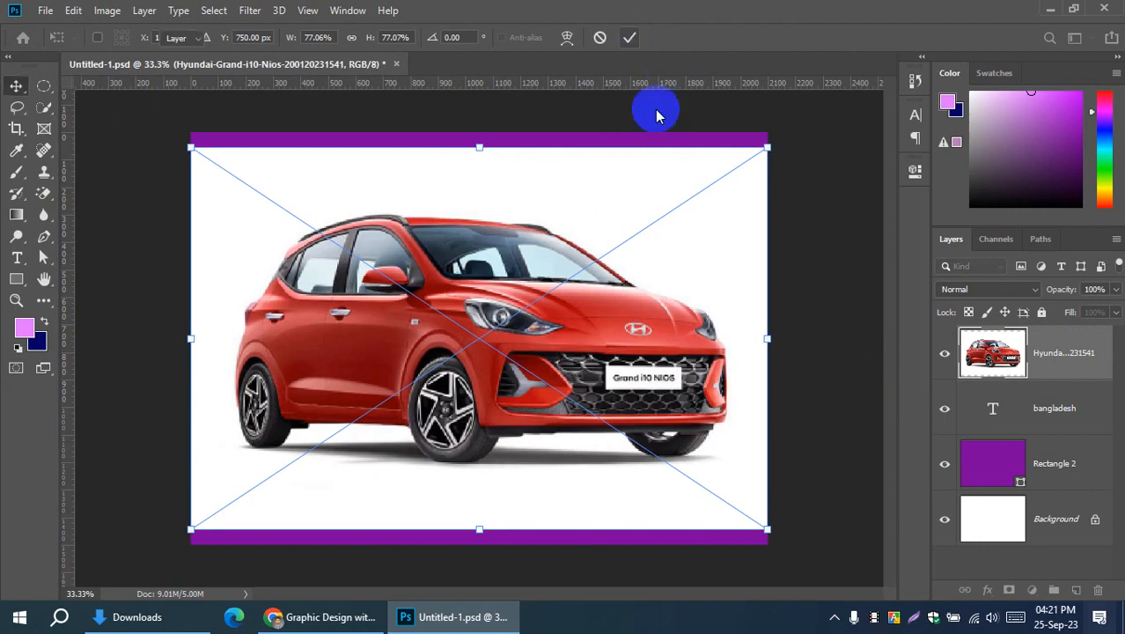
Step: Place the motorcycle image 61sMr7Y383L._AC_UF1000,1000_QL80_.jpg from Downloads as a linked image and commit it
click(44, 11)
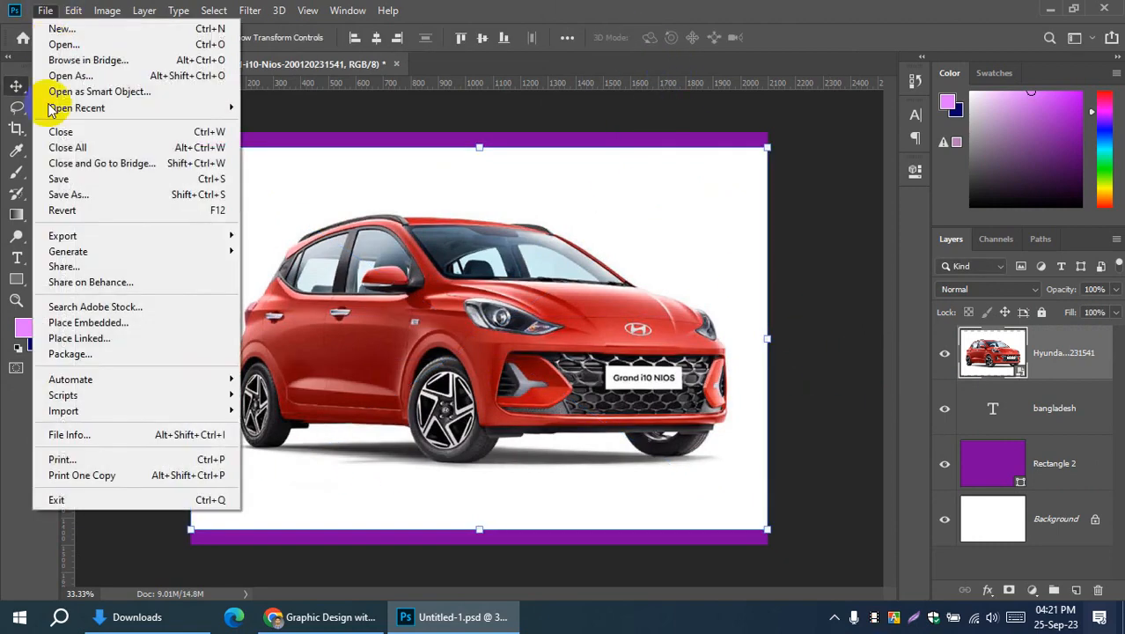
click(79, 339)
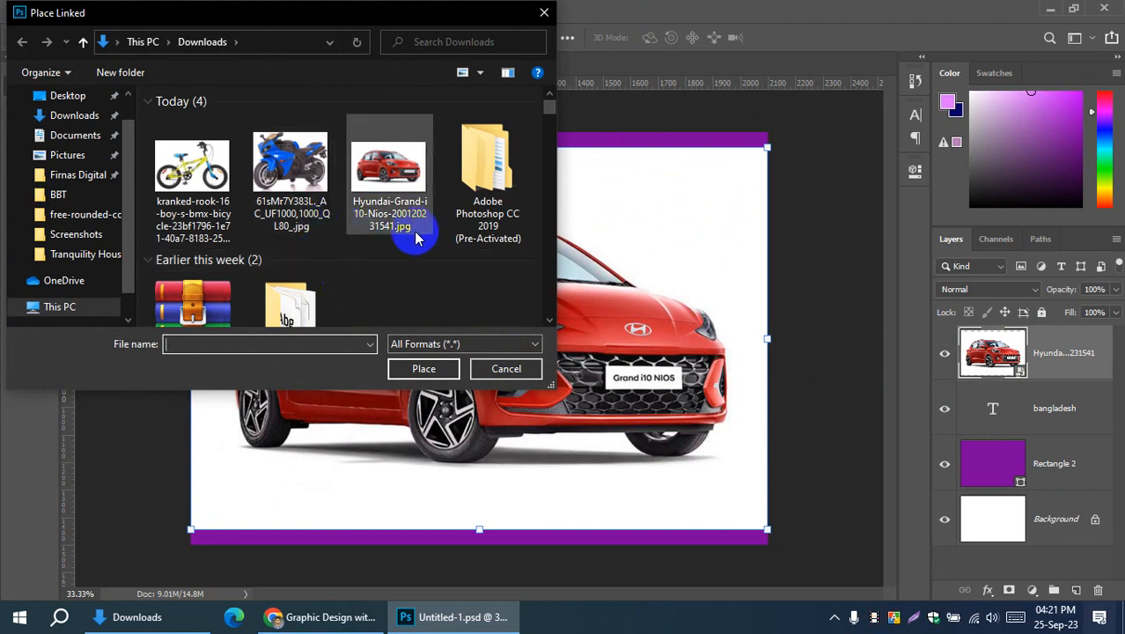
click(406, 192)
click(295, 180)
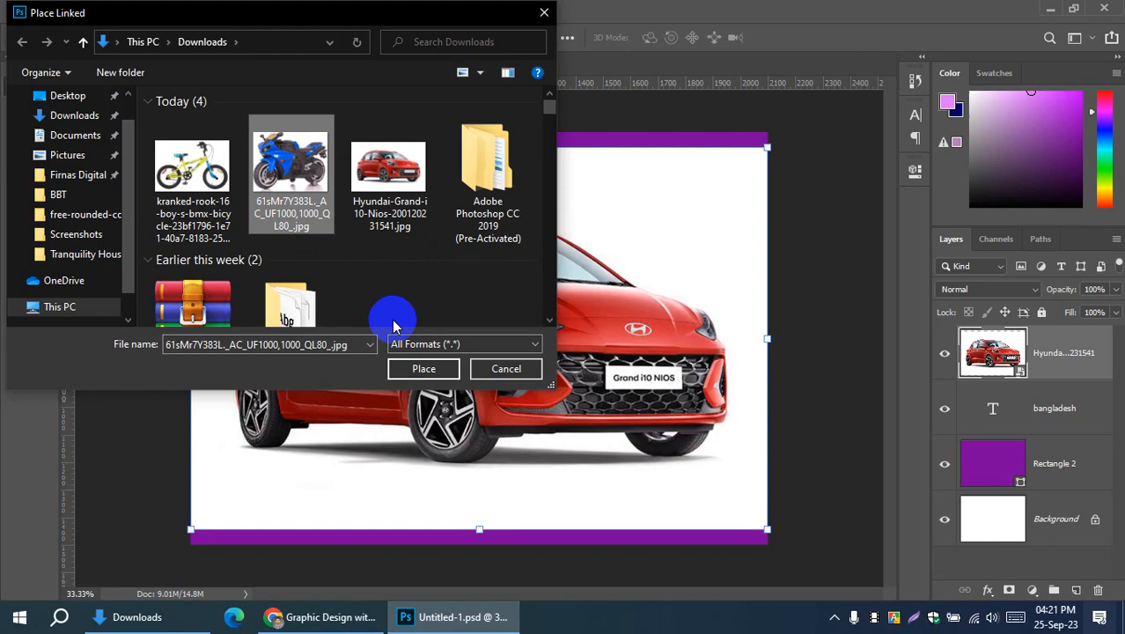
click(420, 368)
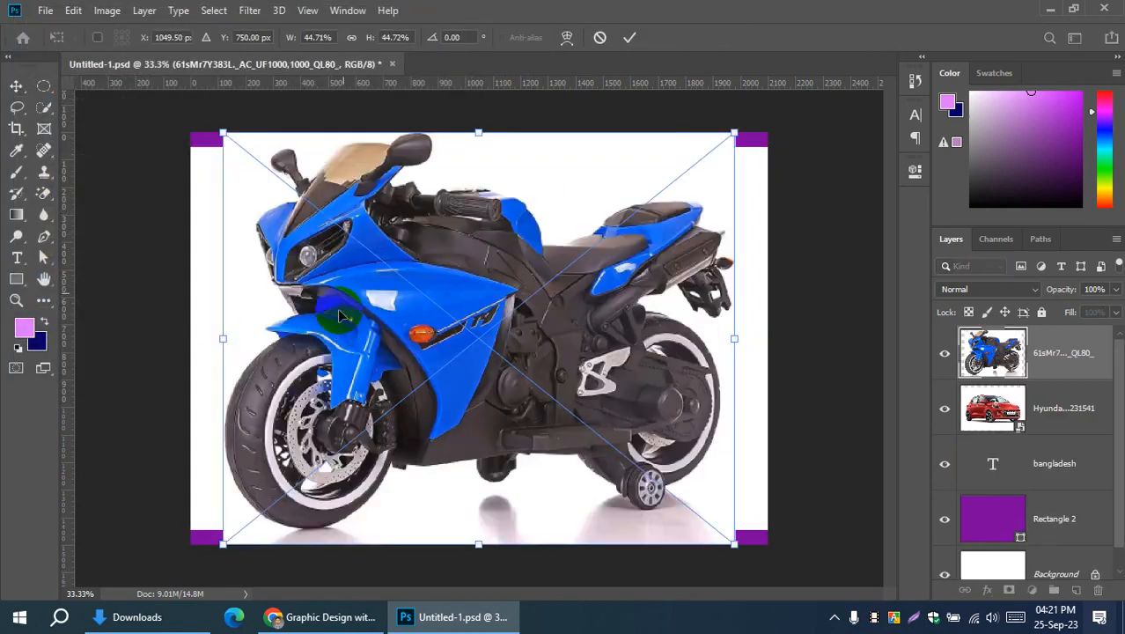
click(629, 37)
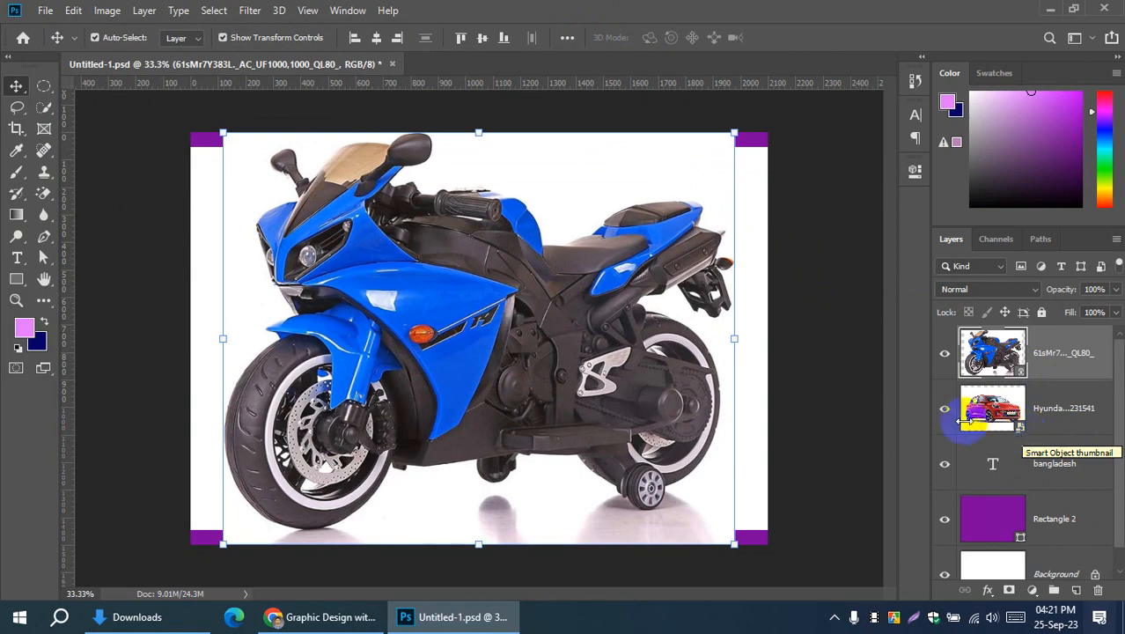
Step: Delete the linked motorcycle layer, keeping the embedded car layer
click(795, 347)
click(550, 353)
key(Delete)
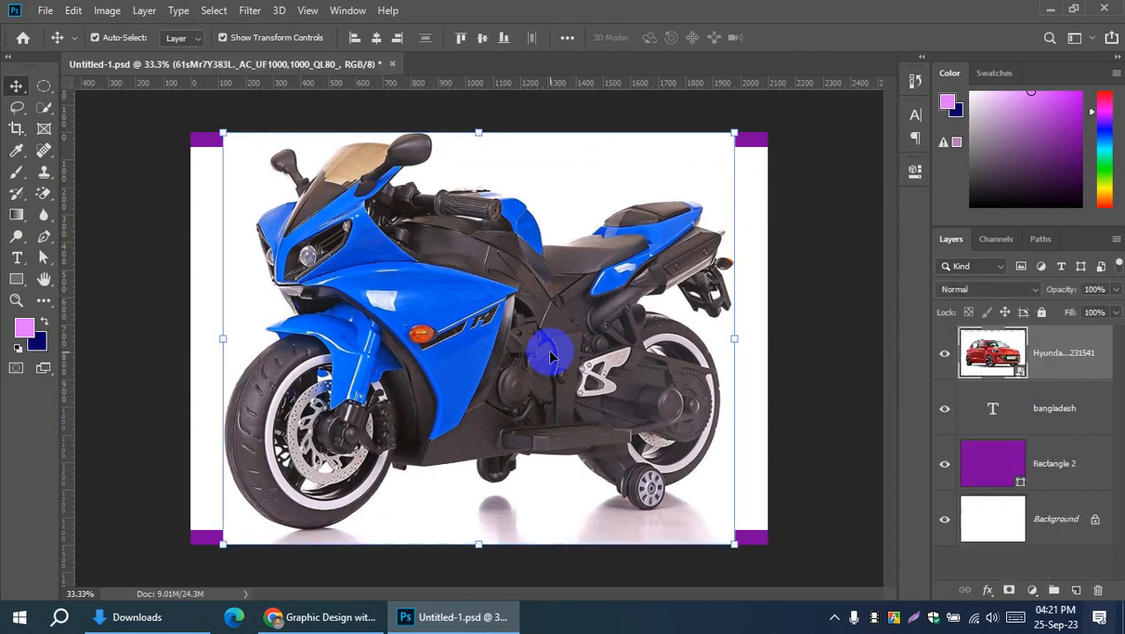
Step: Scale the embedded car image down proportionally to about 51.8%, move it near the canvas centre over the BANGLADESH text, and commit
click(550, 354)
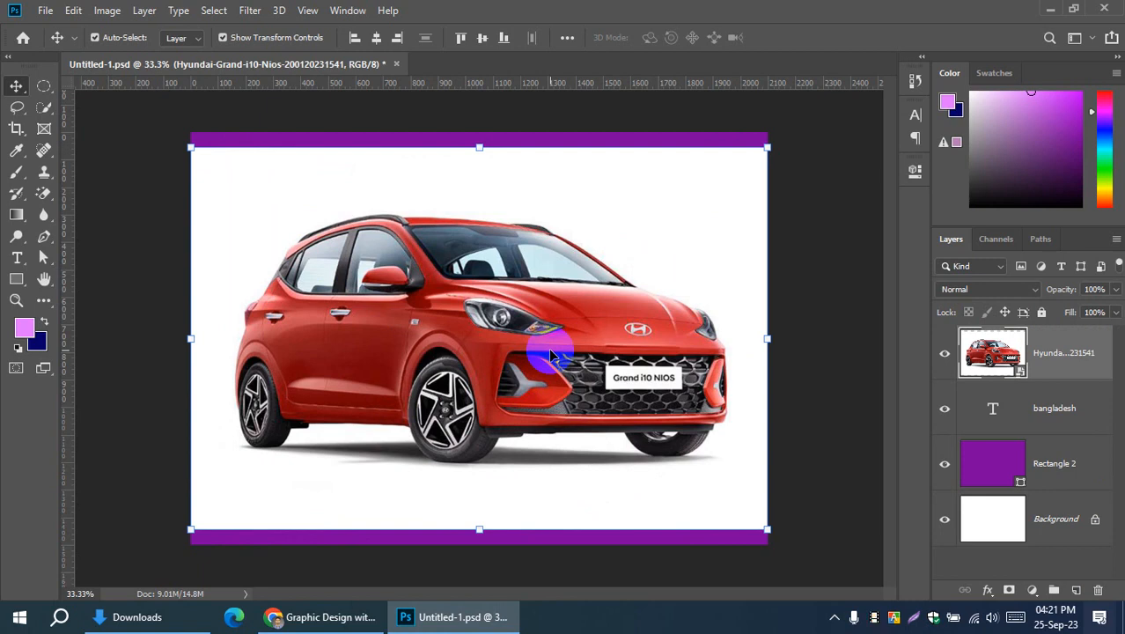
click(766, 147)
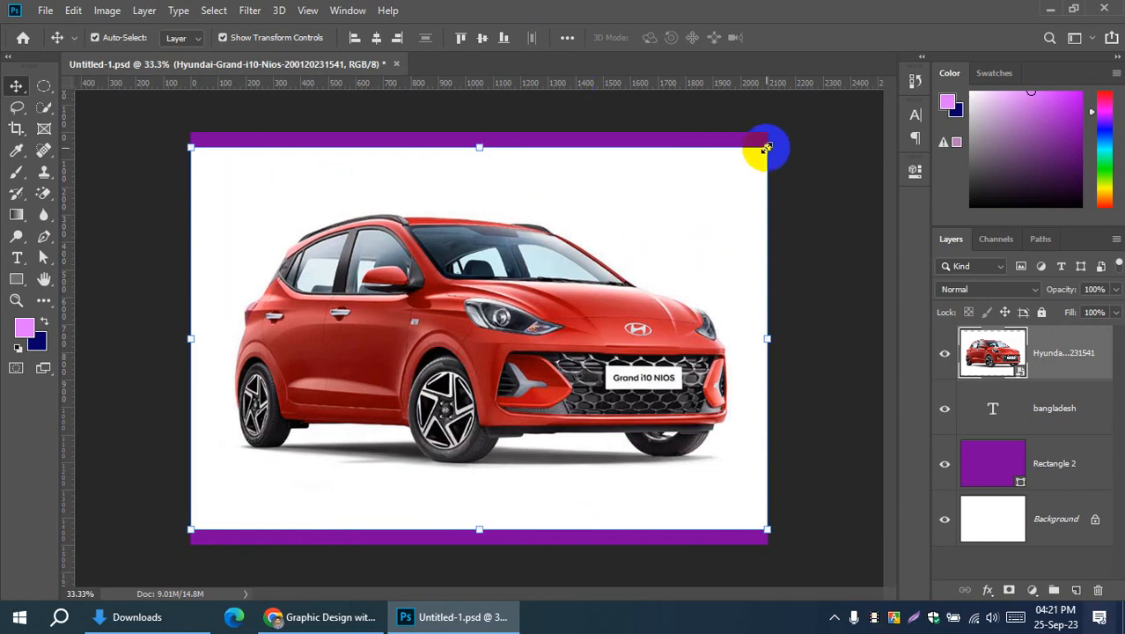
drag(766, 147, 548, 236)
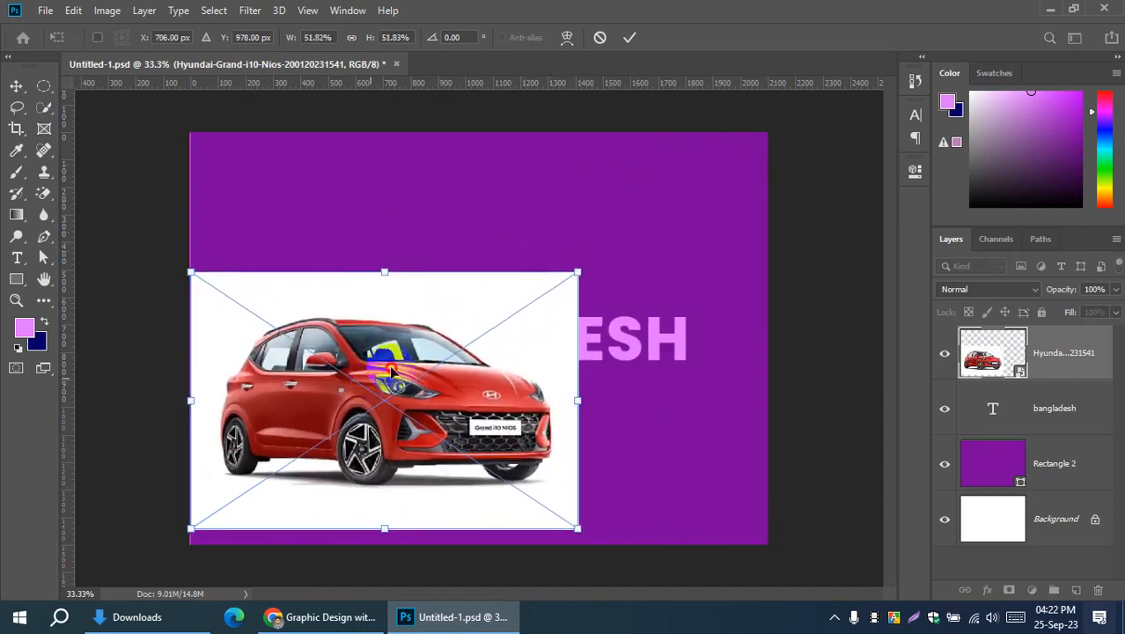
drag(392, 370, 511, 308)
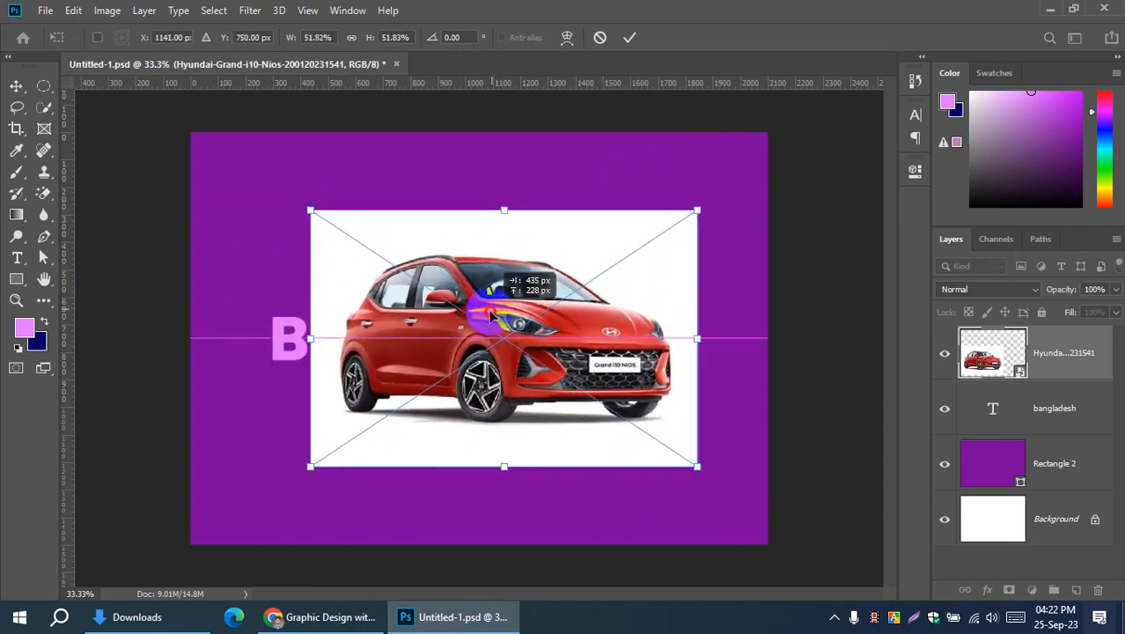
click(629, 38)
mouse_move(552, 351)
mouse_down()
mouse_move(525, 361)
mouse_move(538, 352)
mouse_up()
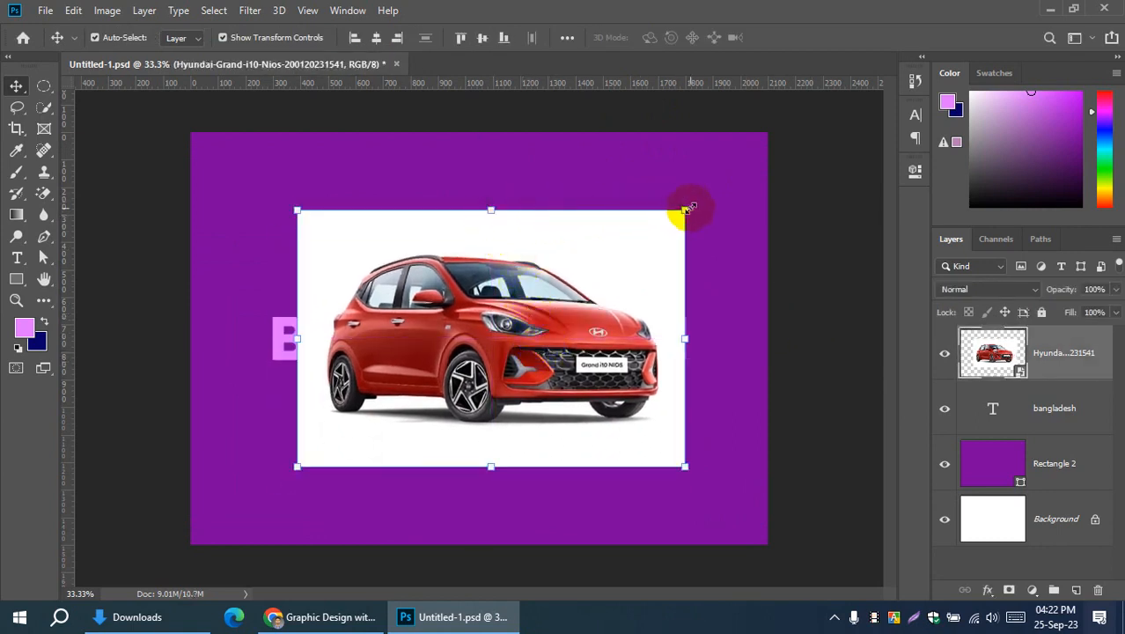
Step: Try stretching the embedded car image non-proportionally to 72.51% width and 138.21% height, and cancel the transform
drag(685, 212, 841, 277)
drag(634, 392, 555, 389)
key(ctrl+z)
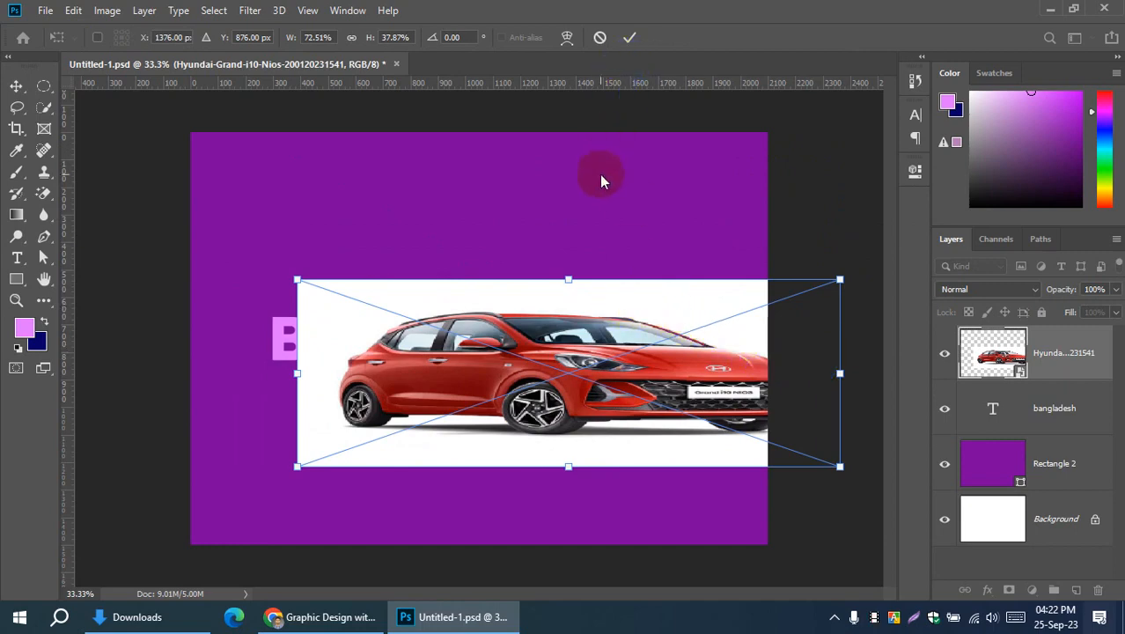
drag(566, 281, 542, 27)
drag(553, 337, 469, 353)
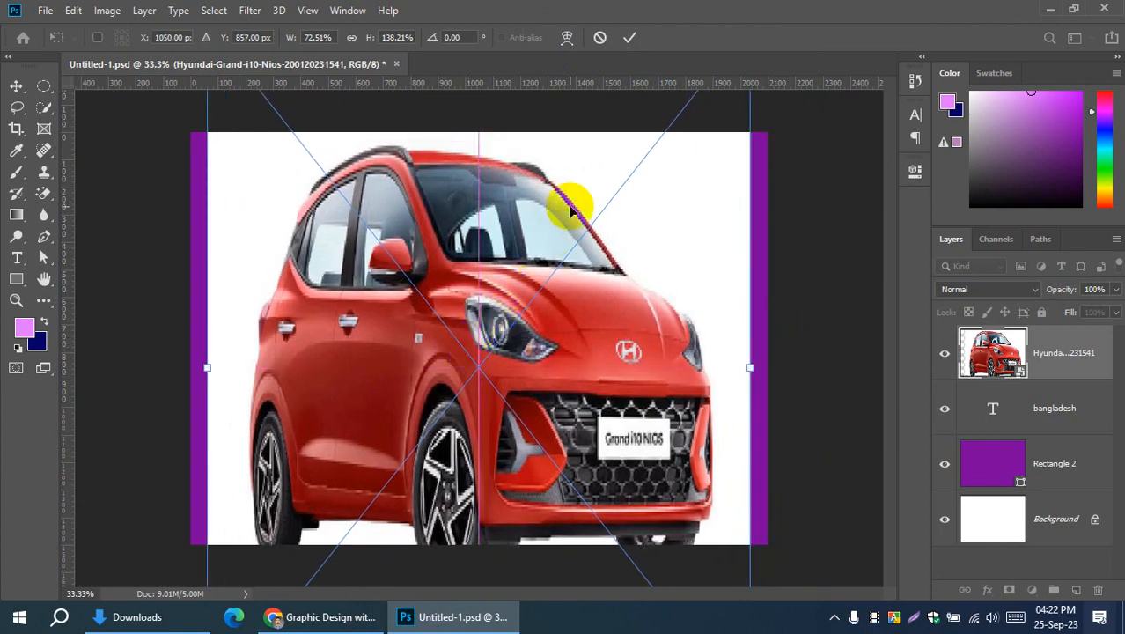
click(600, 39)
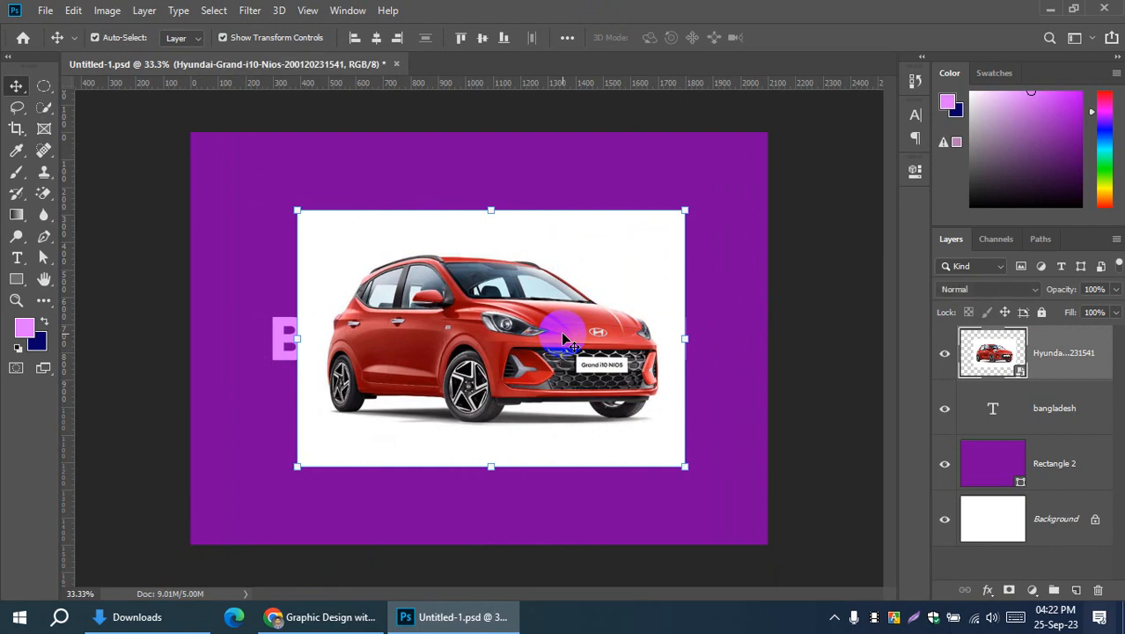
Step: Delete the embedded car layer and close Untitled-1.psd without saving the changes
key(Delete)
click(821, 318)
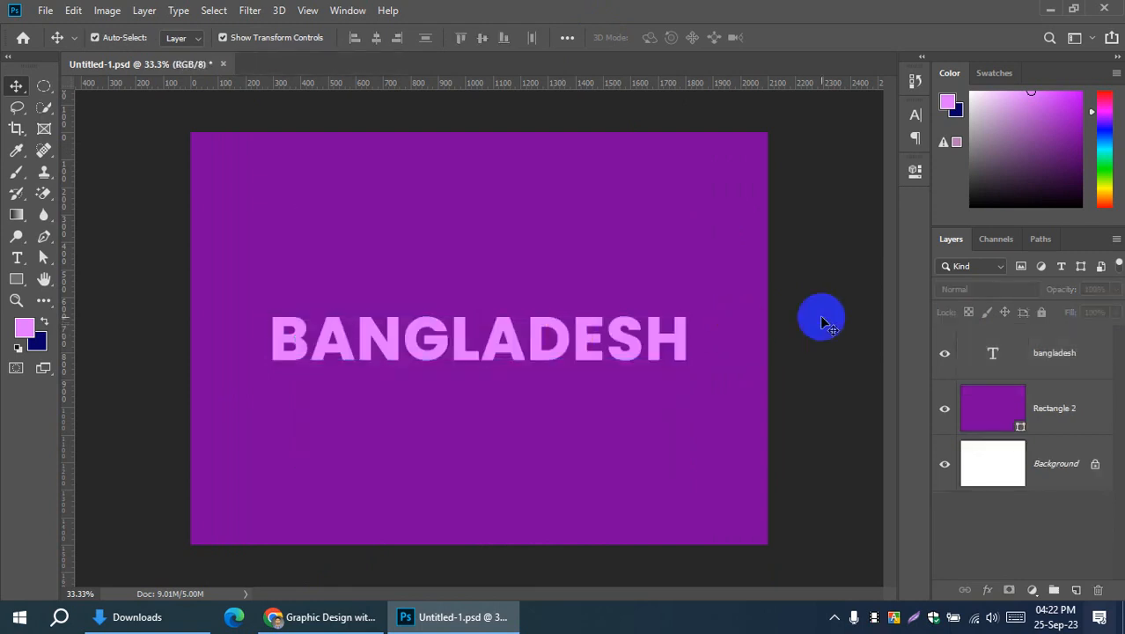
click(627, 339)
click(801, 333)
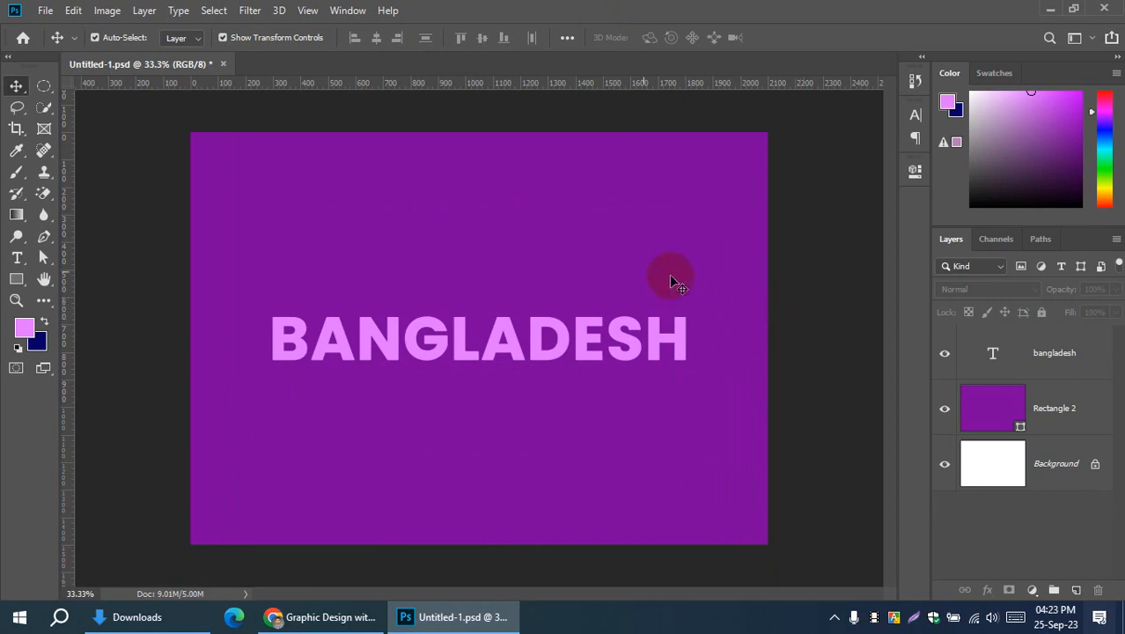
click(225, 67)
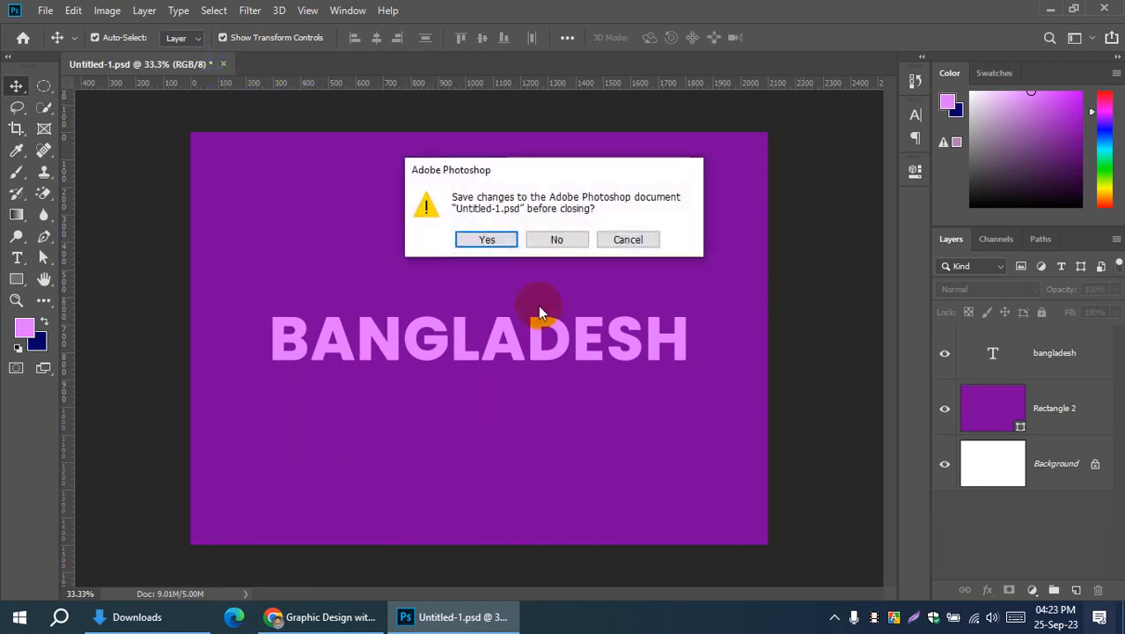
click(573, 245)
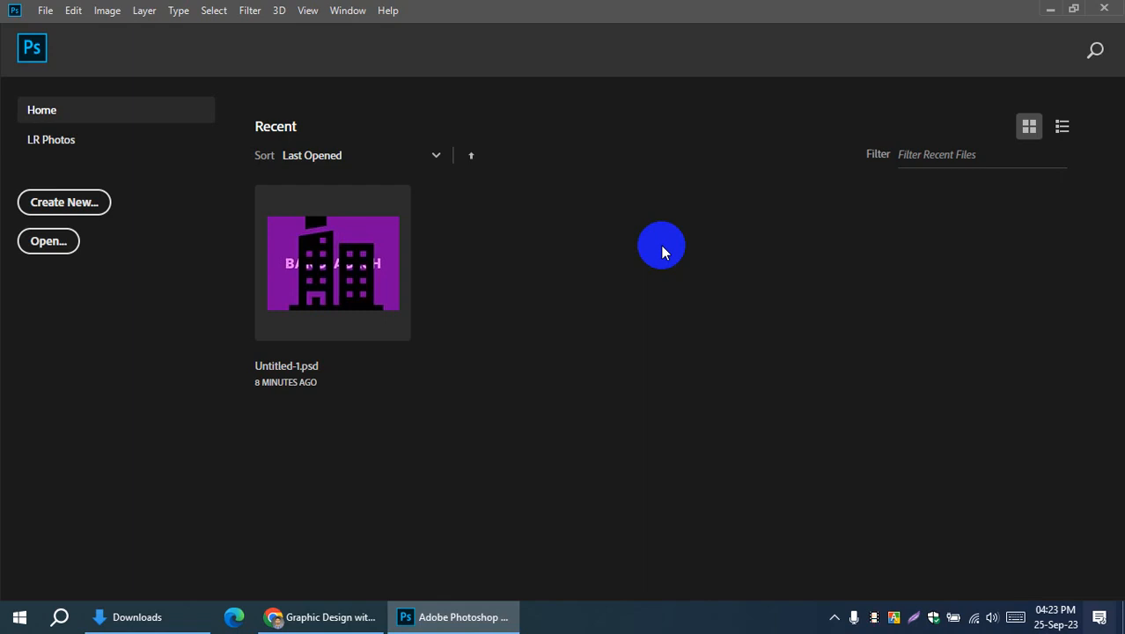
Step: Review the Adobe Photoshop lesson list on the graphic design course page in Chrome and return to Photoshop
click(352, 616)
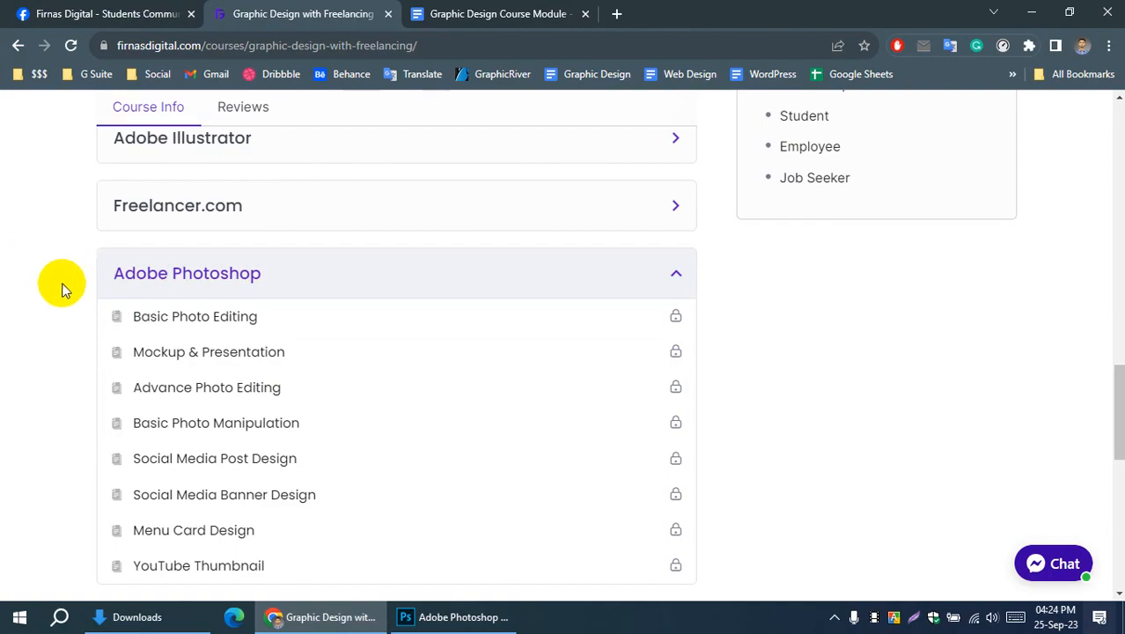
click(464, 617)
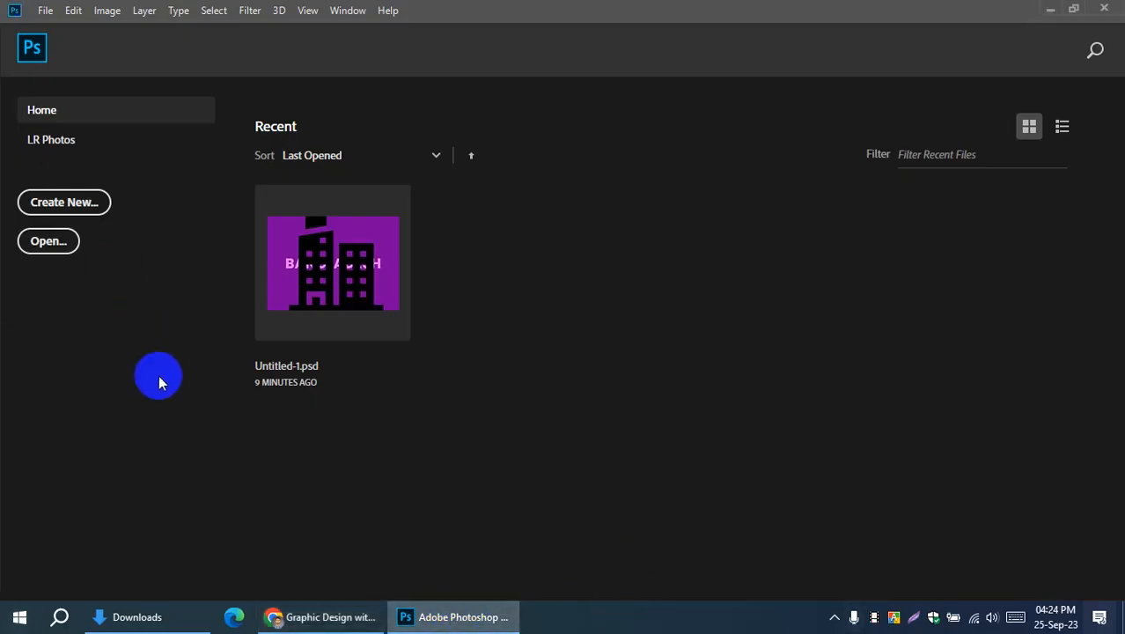
Step: Look through the Downloads images available for opening and leave without opening a file
click(49, 241)
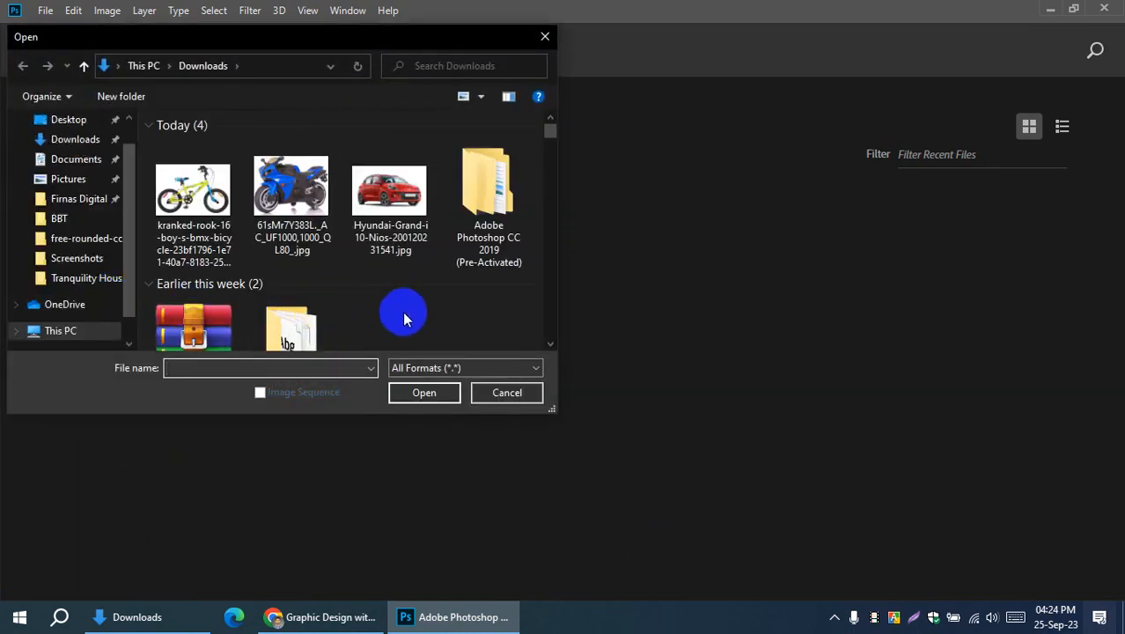
click(510, 397)
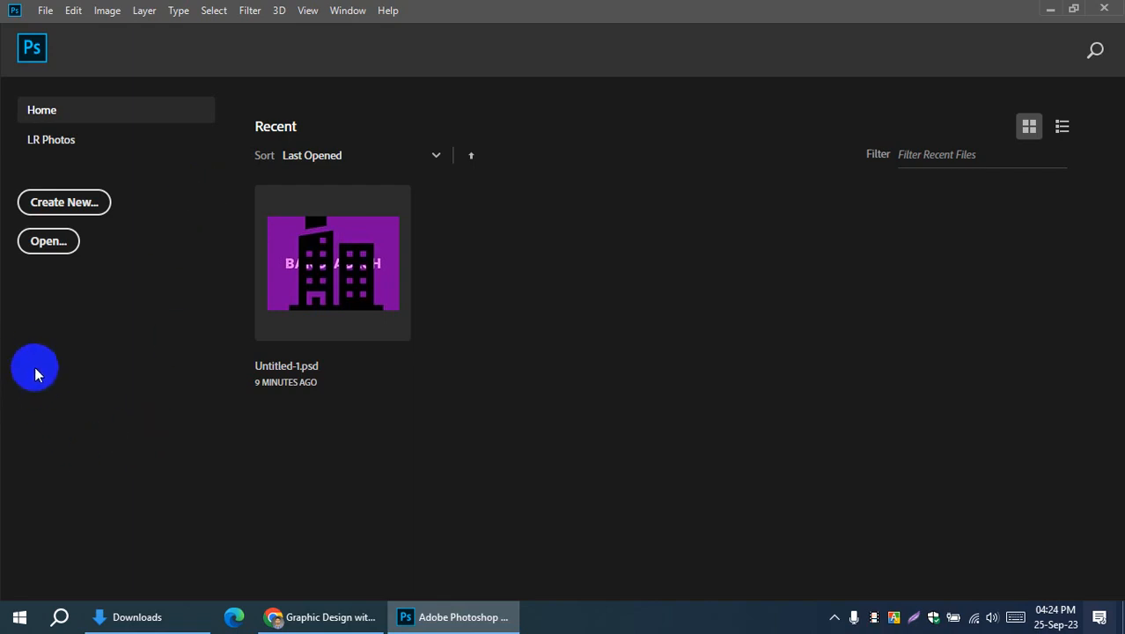
click(49, 243)
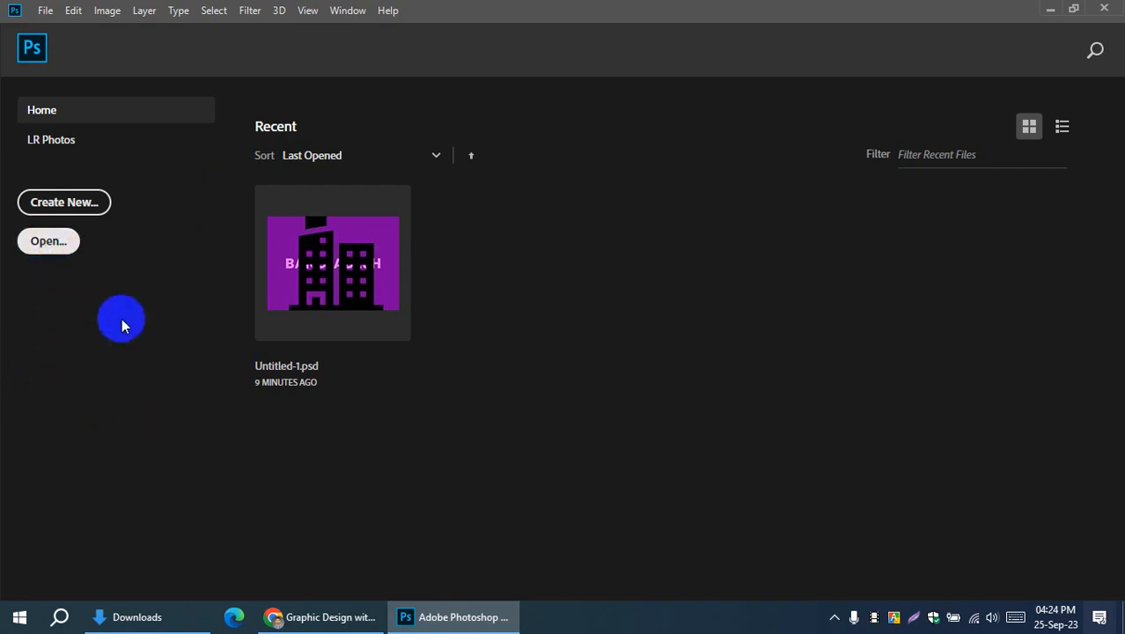
click(507, 390)
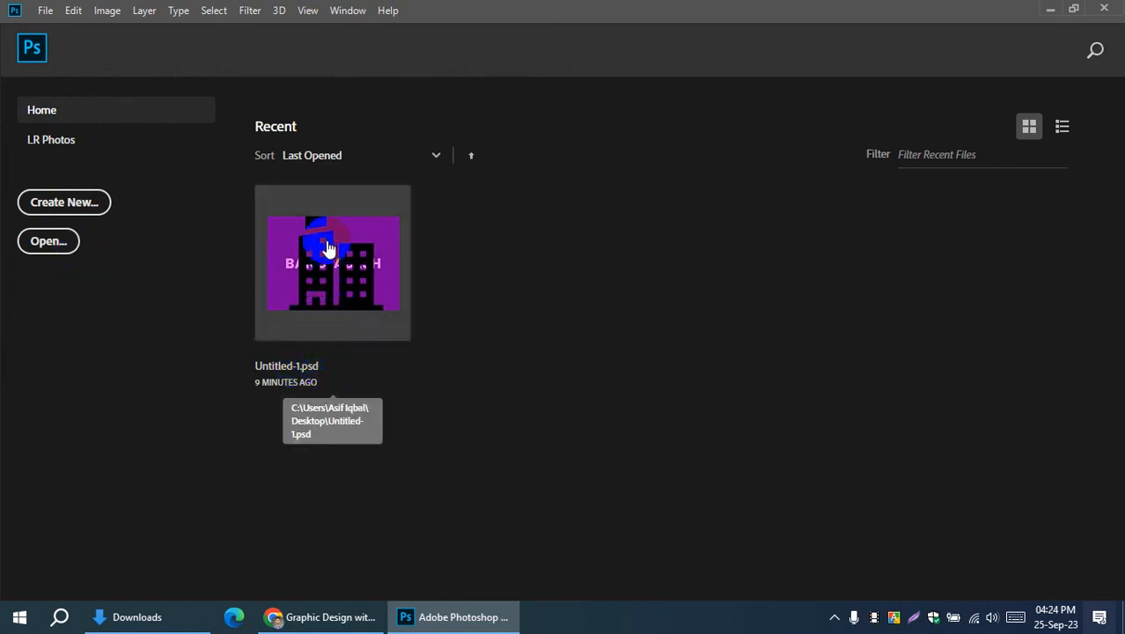
Step: Open the image Rectangle 65 (2).png from the Downloads folder
click(62, 243)
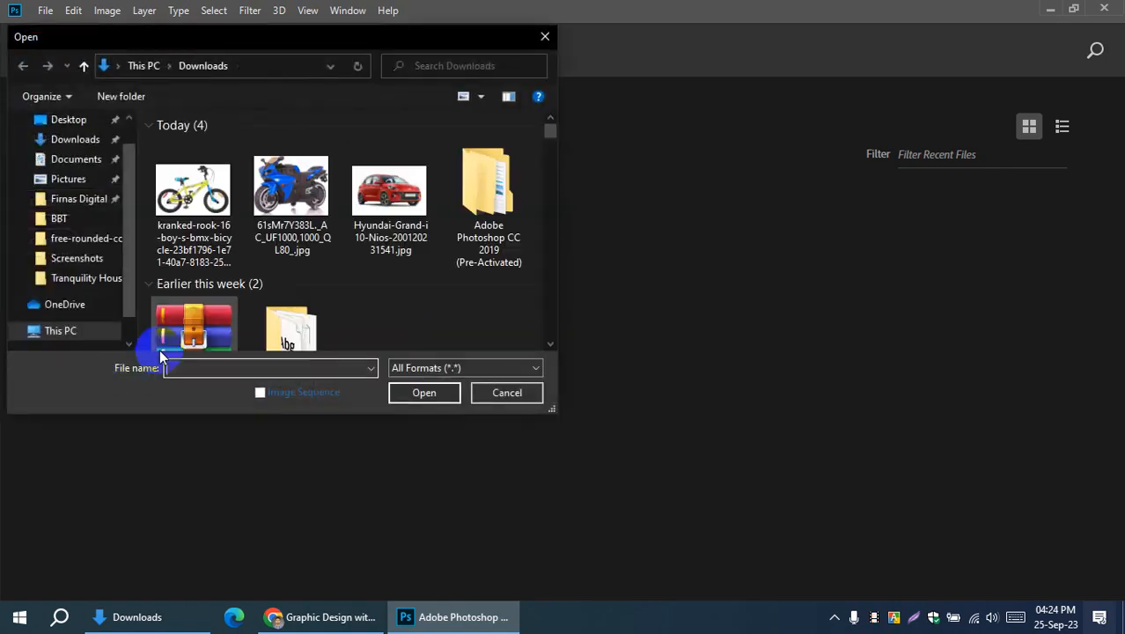
scroll(470, 235, down, 10)
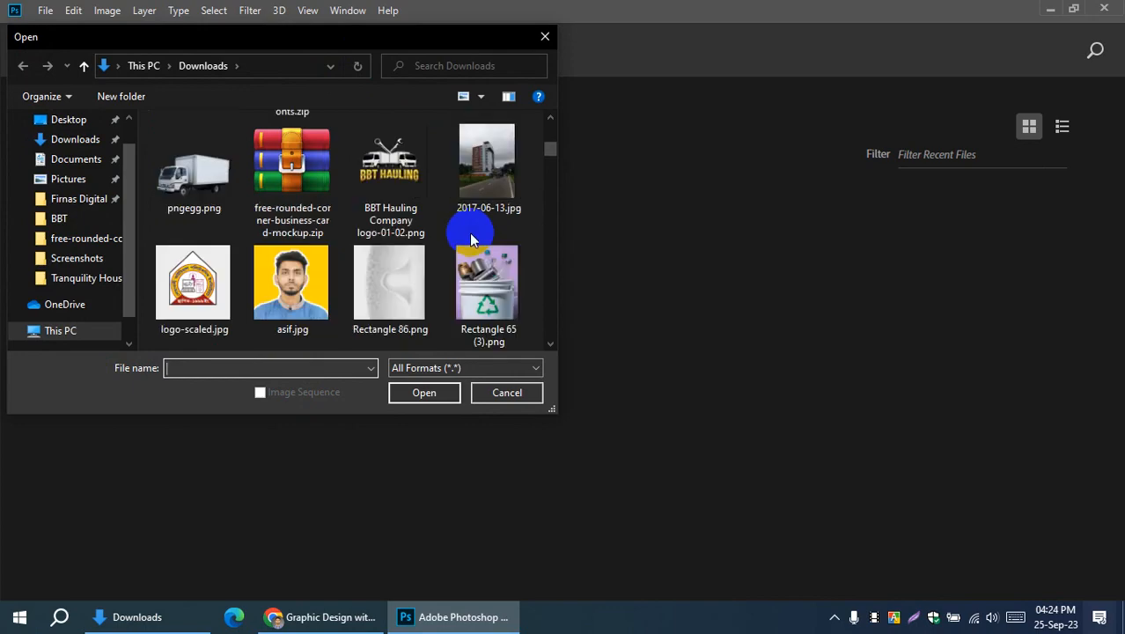
click(388, 269)
click(423, 393)
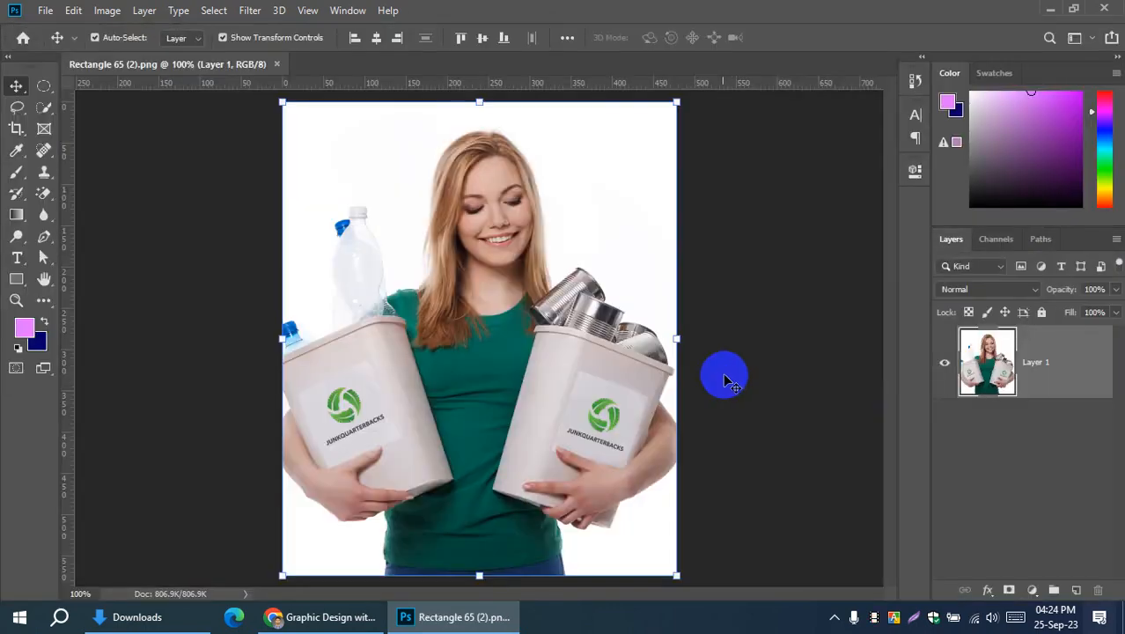
scroll(523, 375, down, 1)
scroll(524, 378, down, 1)
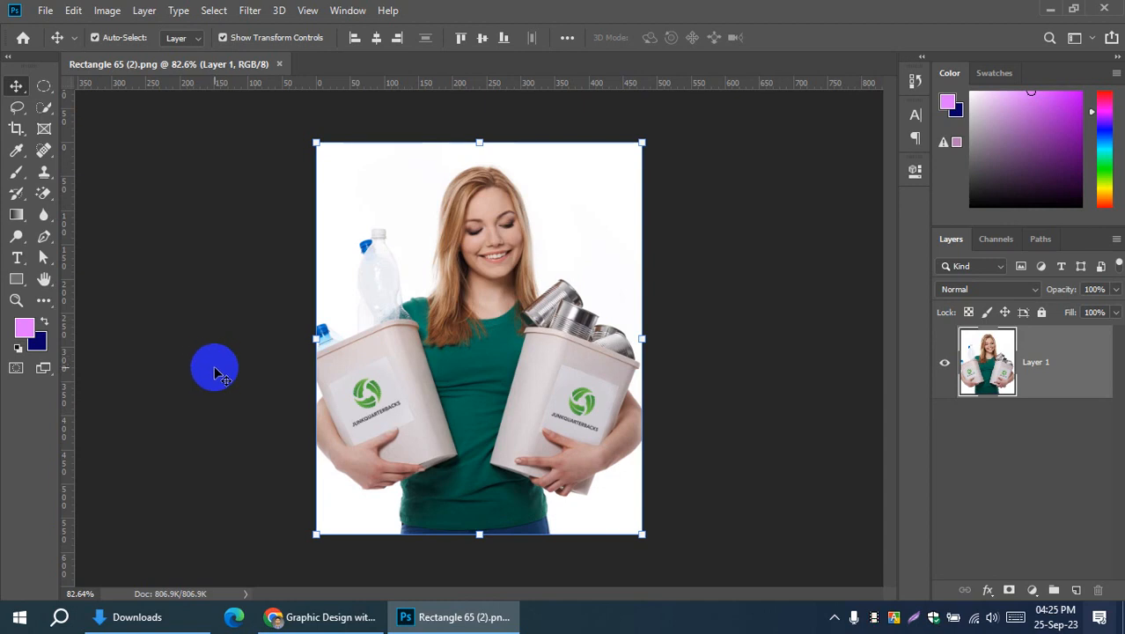
click(224, 374)
click(398, 339)
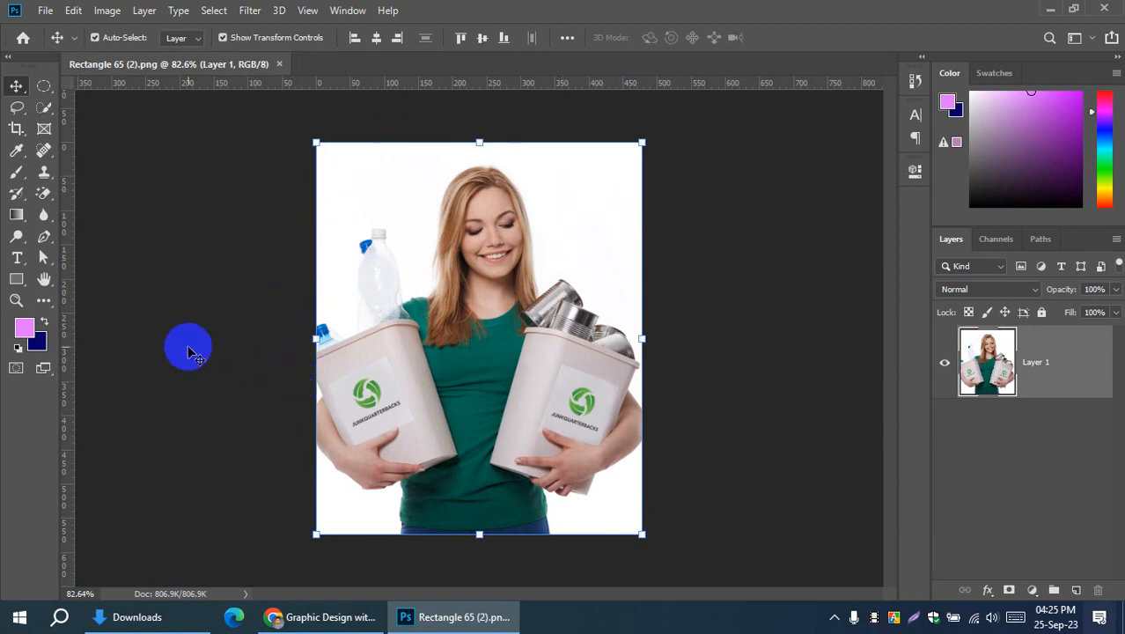
Step: Erase the upper part of the photo down across the woman's eyes with broad Eraser Tool strokes
click(48, 200)
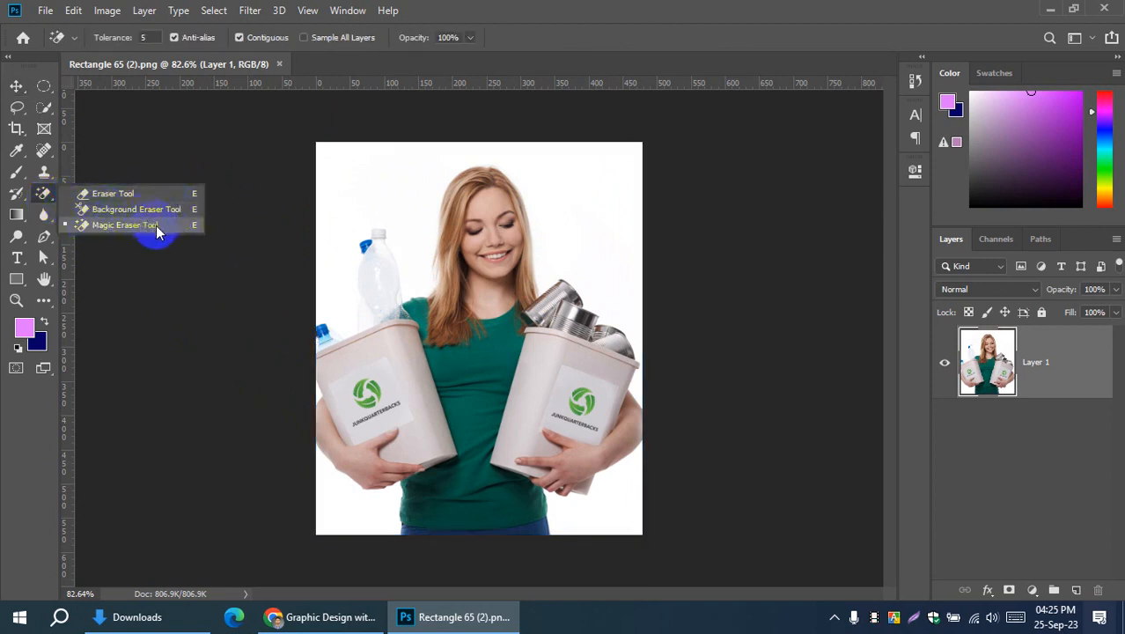
click(119, 193)
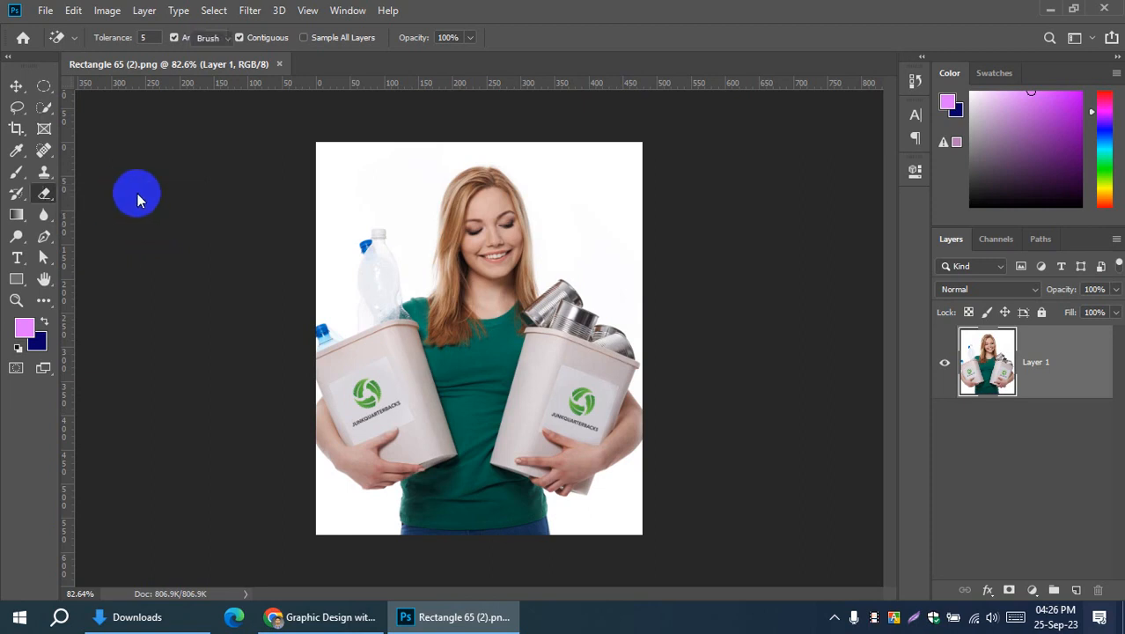
mouse_move(348, 156)
mouse_down()
mouse_move(610, 163)
mouse_move(389, 180)
mouse_move(756, 200)
mouse_up()
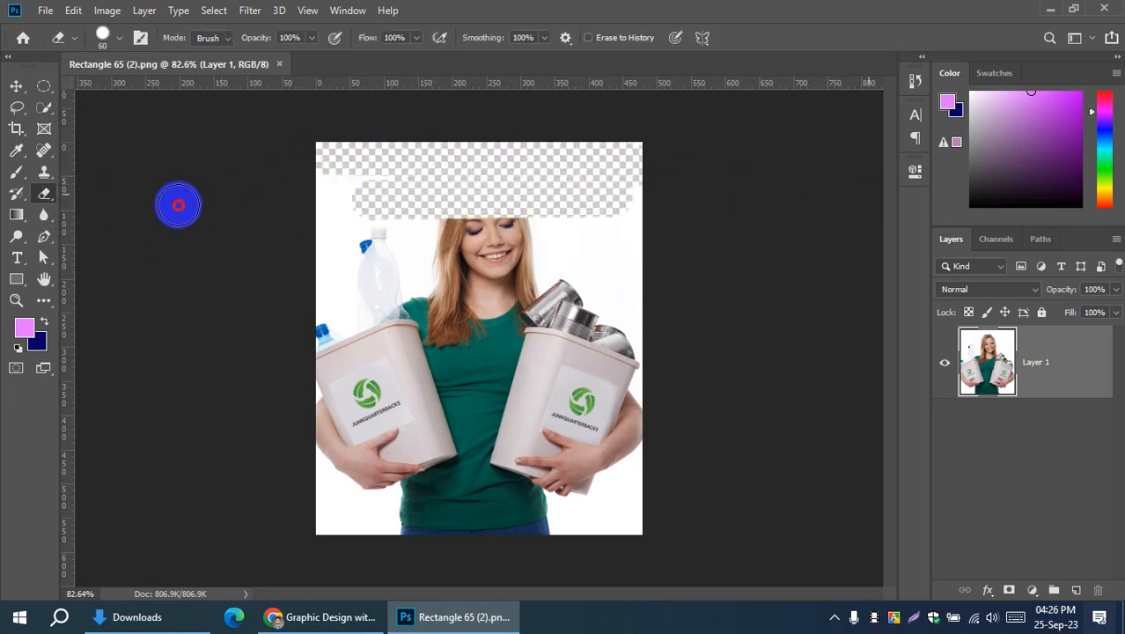
mouse_move(355, 207)
mouse_down()
mouse_move(547, 201)
mouse_move(584, 219)
mouse_up()
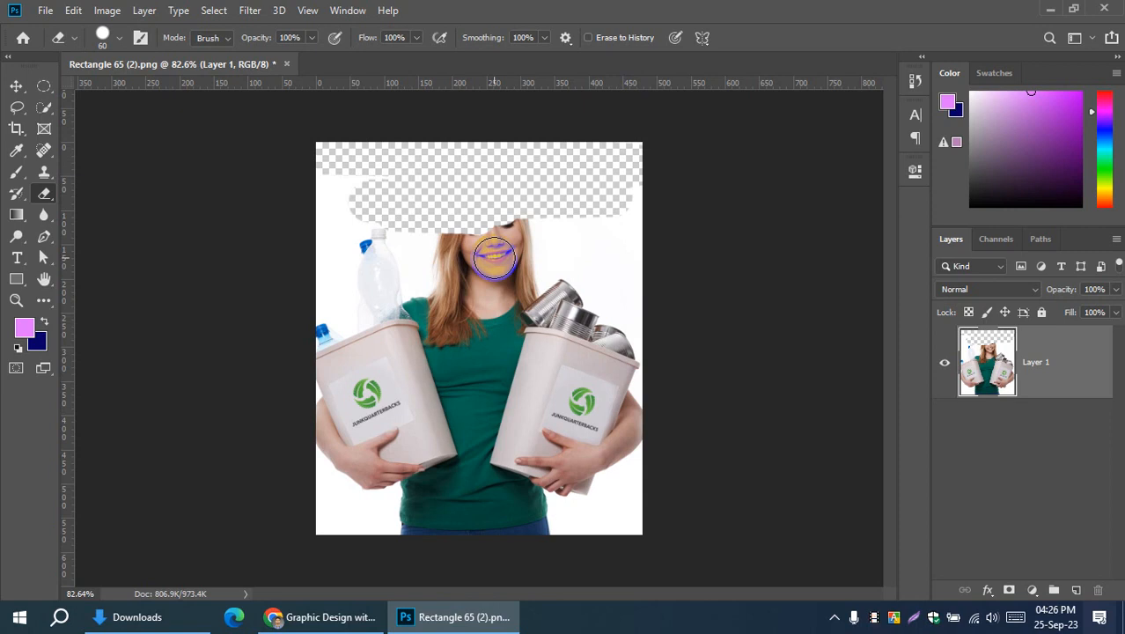
Step: Enlarge the eraser brush to 1700 and erase the whole image in a single dab
key(bracketright)
key(bracketright)
key(bracketright)
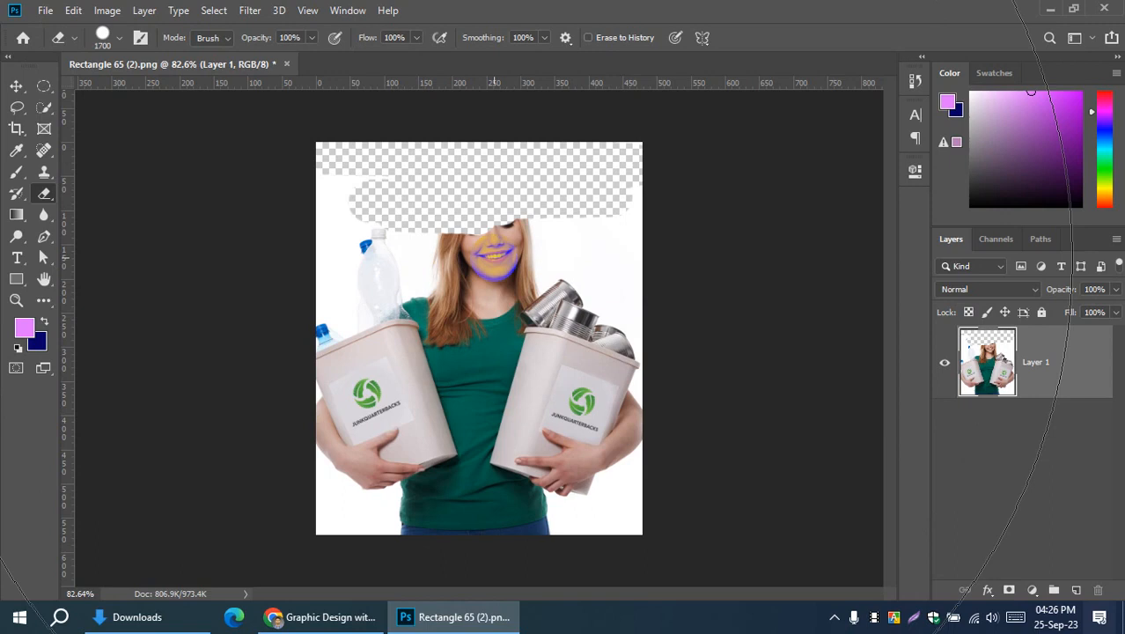
click(493, 259)
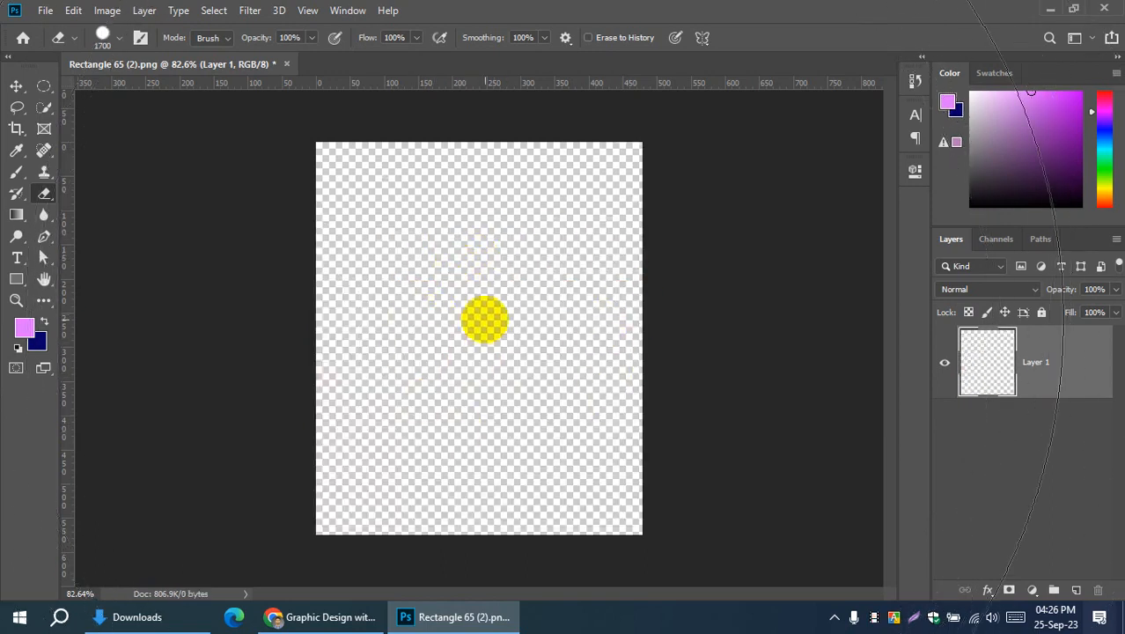
Step: Reduce the eraser brush size to 30 and undo the erasures on the photo
key(bracketleft)
key(bracketleft)
key(bracketleft)
key(bracketleft)
key(bracketleft)
key(bracketleft)
key(bracketleft)
key(bracketleft)
key(bracketleft)
key(bracketleft)
key(bracketleft)
key(bracketleft)
key(bracketleft)
key(bracketleft)
key(bracketleft)
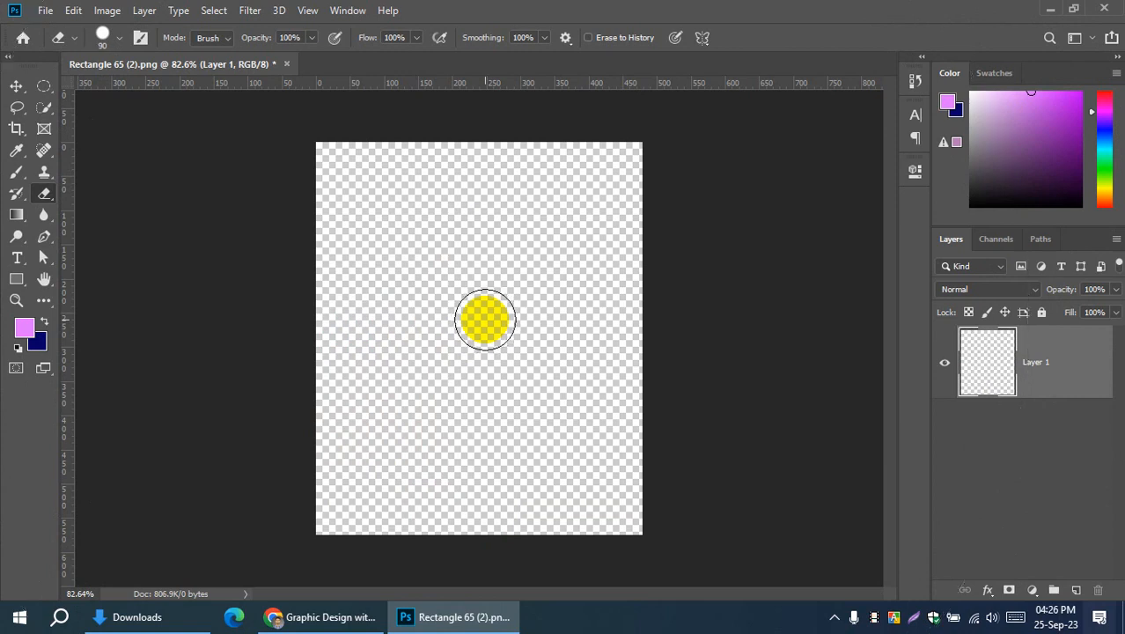
key(bracketleft)
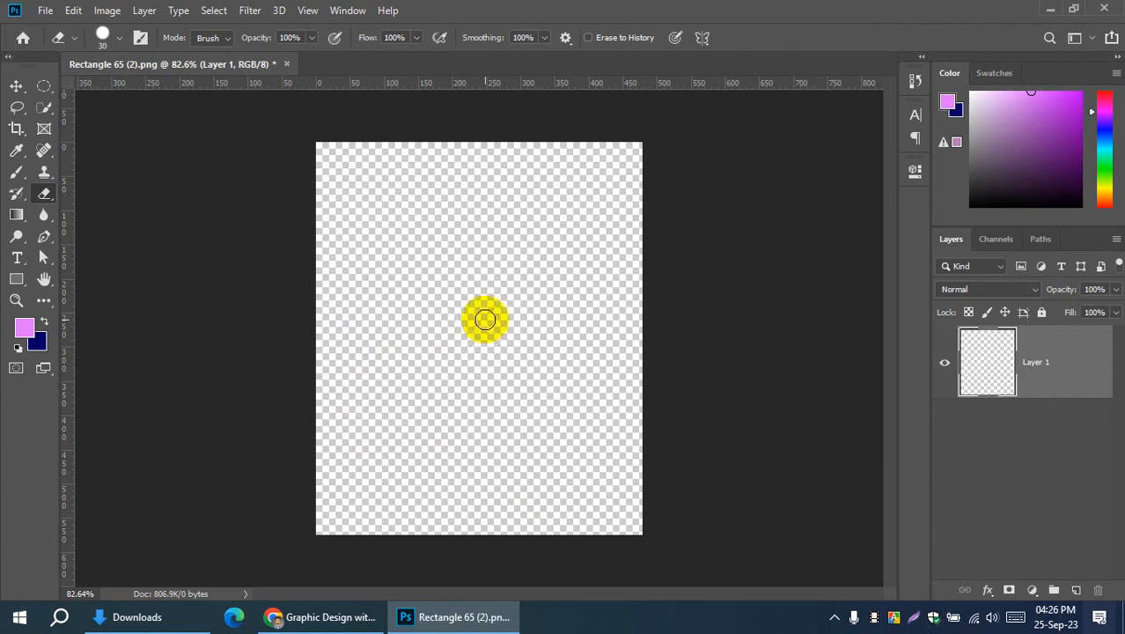
key(ctrl+z)
key(ctrl+z)
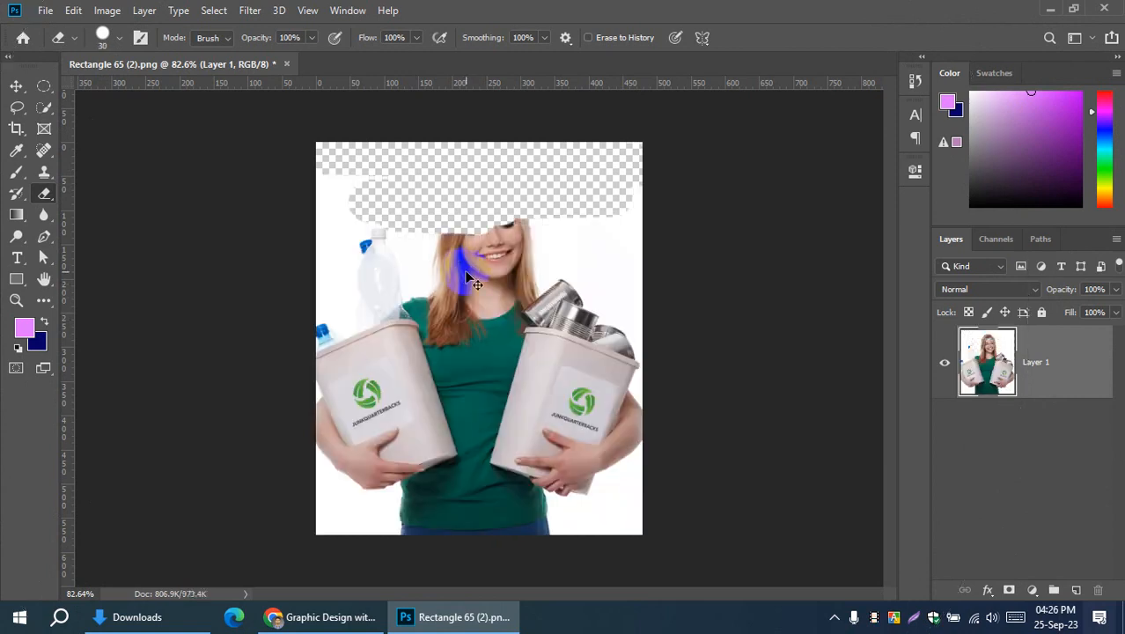
Step: Try a long freehand erasure and undo it, then erase short strokes and spots over the woman, bins and background
mouse_move(317, 146)
mouse_down()
mouse_move(649, 149)
mouse_move(654, 163)
mouse_move(326, 168)
mouse_move(302, 195)
mouse_move(310, 232)
mouse_move(449, 191)
mouse_move(604, 176)
mouse_move(646, 201)
mouse_move(471, 223)
mouse_move(517, 205)
mouse_move(541, 253)
mouse_move(410, 319)
mouse_move(507, 312)
mouse_move(383, 506)
mouse_move(276, 232)
mouse_move(412, 464)
mouse_move(598, 459)
mouse_move(635, 336)
mouse_up()
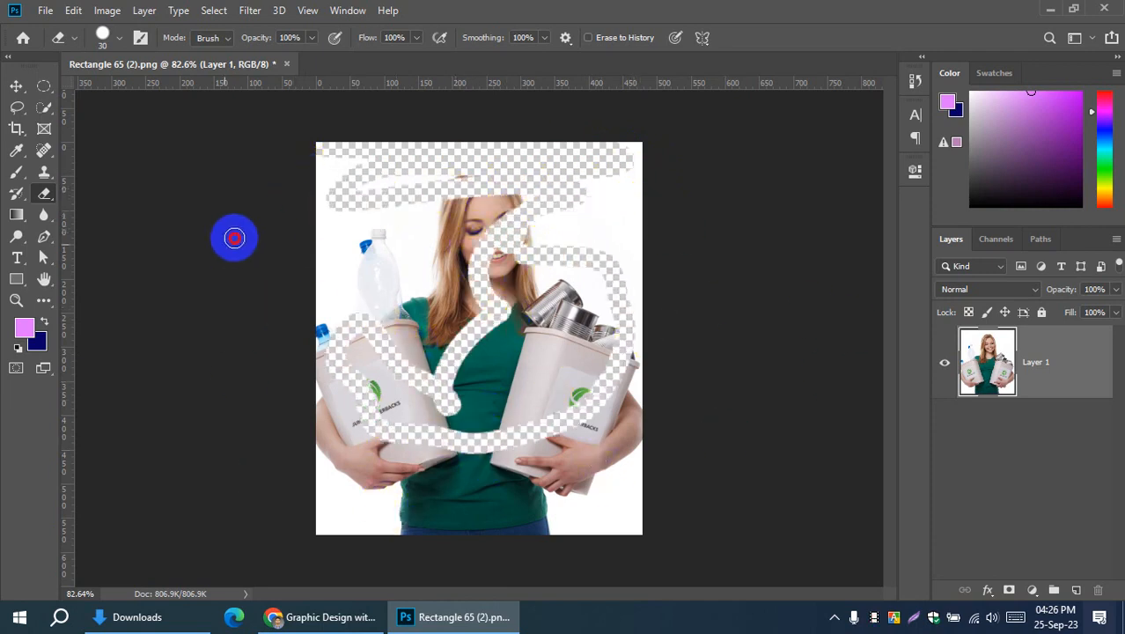
key(ctrl+z)
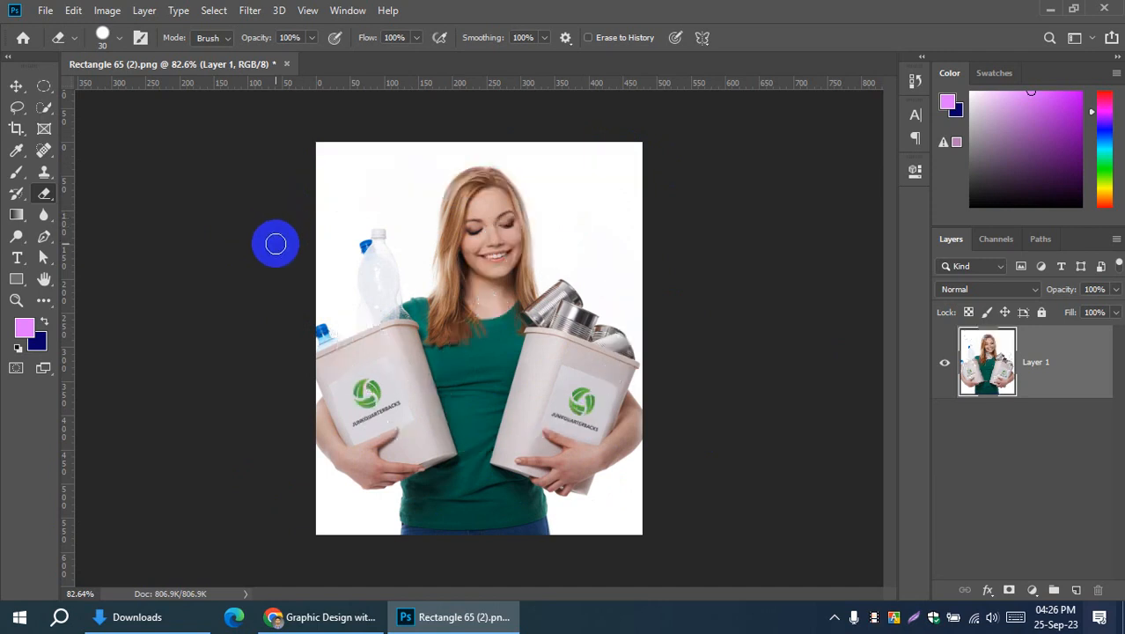
mouse_move(464, 217)
mouse_down()
mouse_move(484, 337)
mouse_move(448, 397)
mouse_up()
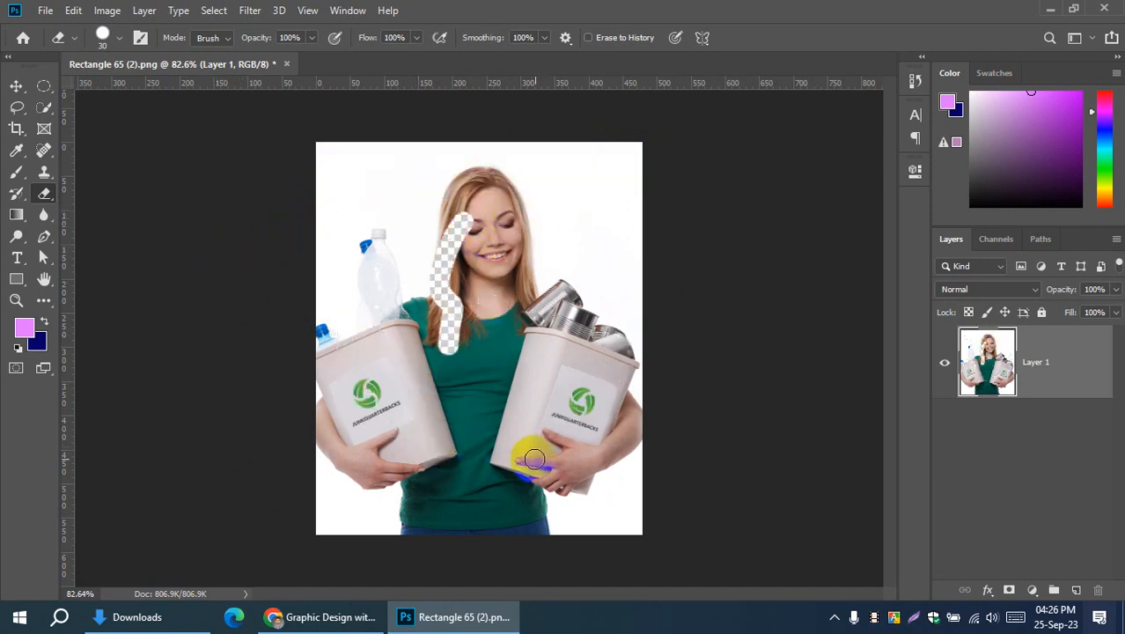
drag(533, 459, 593, 497)
drag(602, 343, 538, 382)
drag(424, 386, 400, 452)
drag(332, 481, 321, 507)
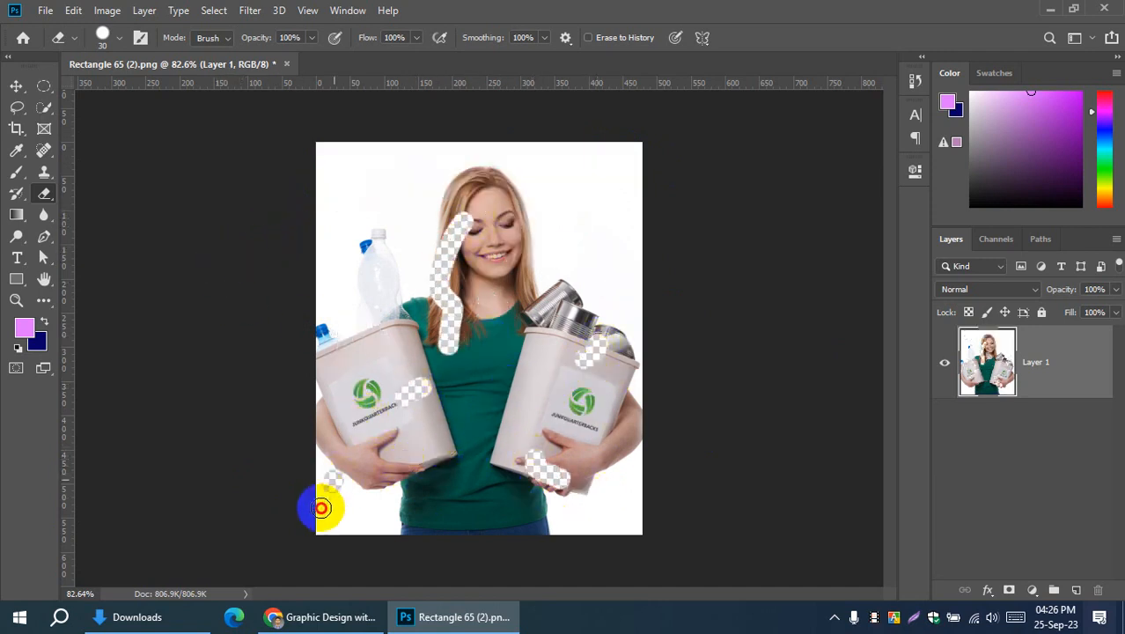
drag(336, 322, 276, 303)
drag(334, 185, 247, 181)
drag(382, 235, 359, 248)
click(531, 187)
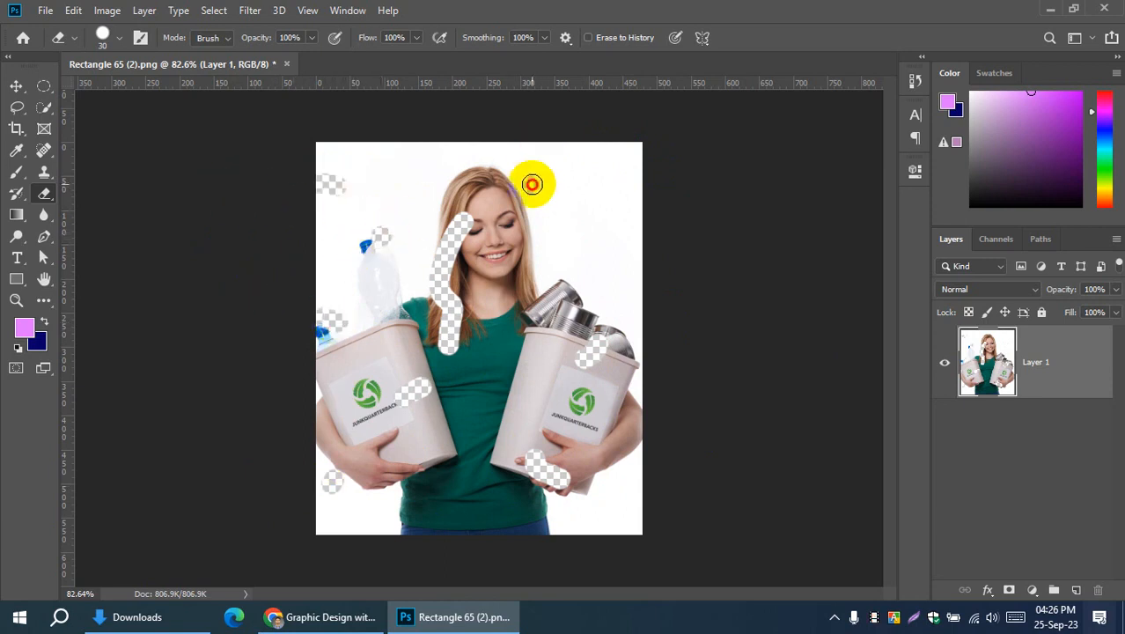
click(587, 209)
click(583, 264)
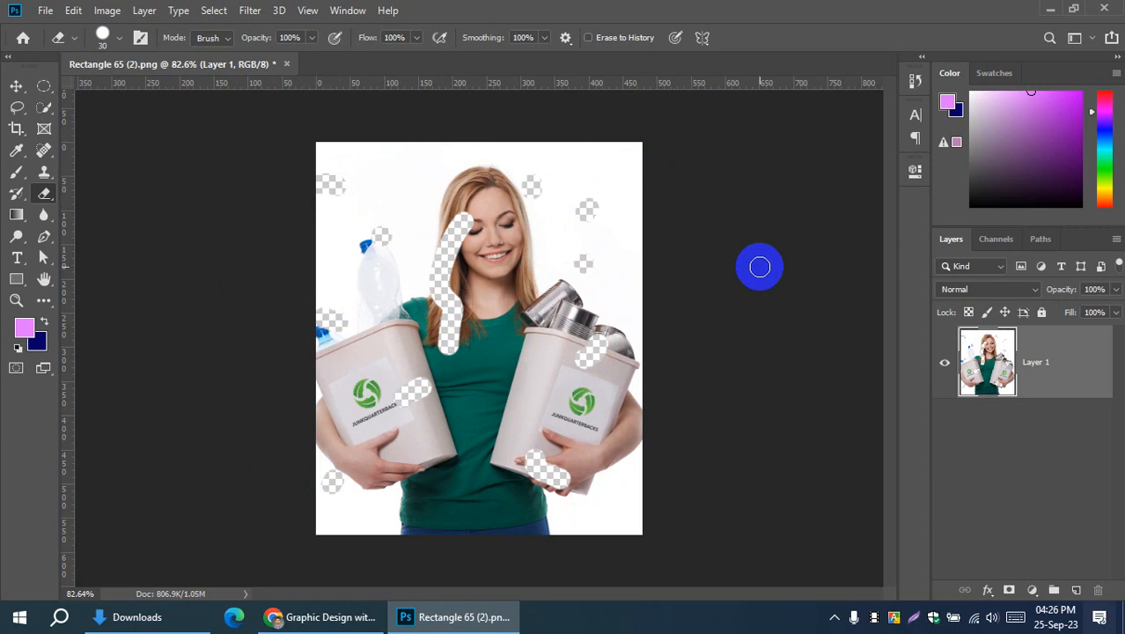
Step: Revert the photo to its original opened state using the history
click(915, 83)
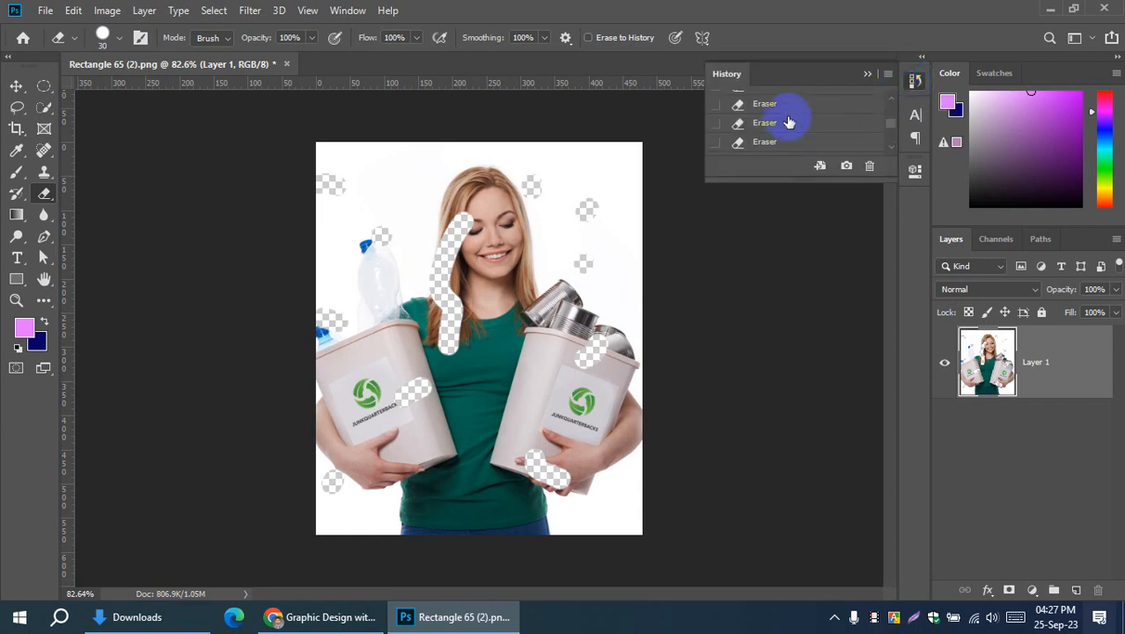
scroll(790, 121, up, 3)
click(765, 114)
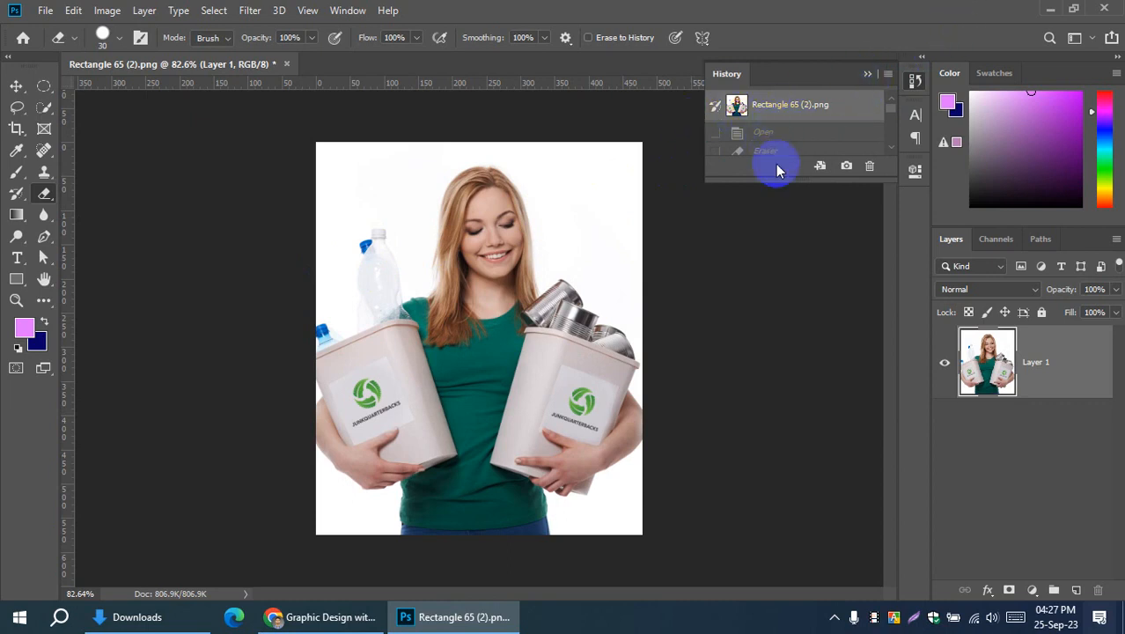
click(867, 74)
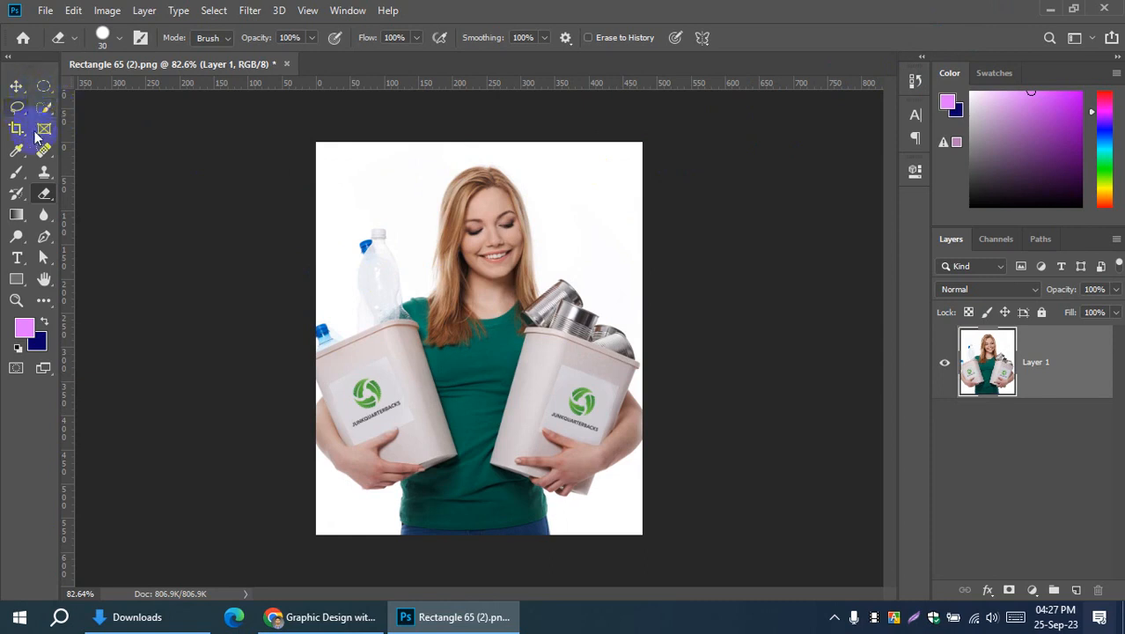
Step: Switch to the Magic Eraser Tool and set its tolerance to 30
right_click(46, 195)
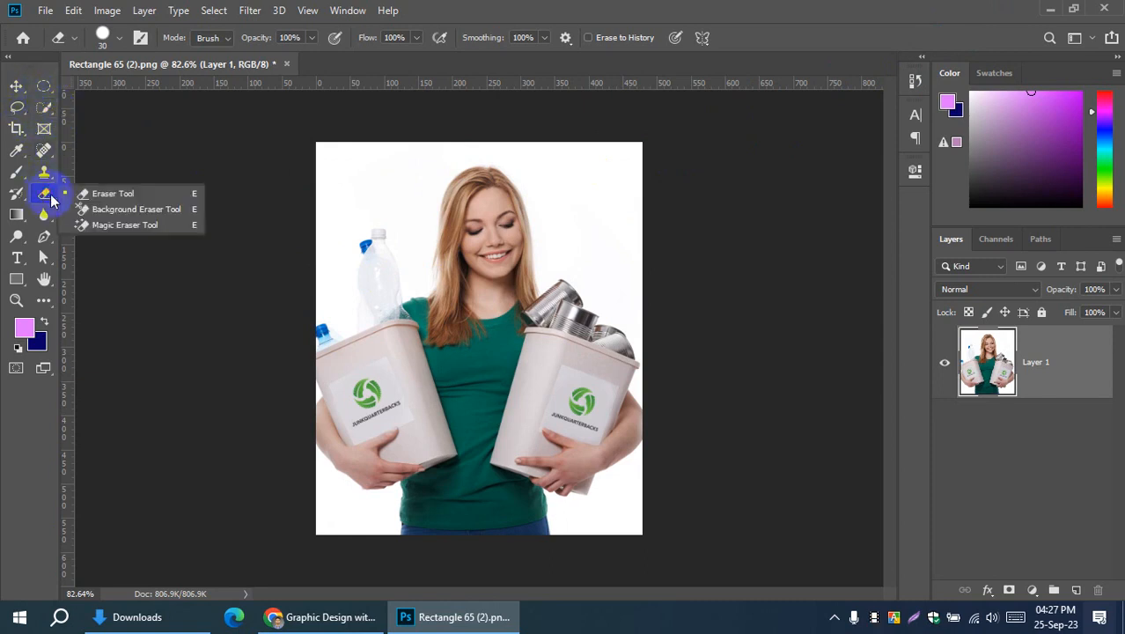
click(132, 227)
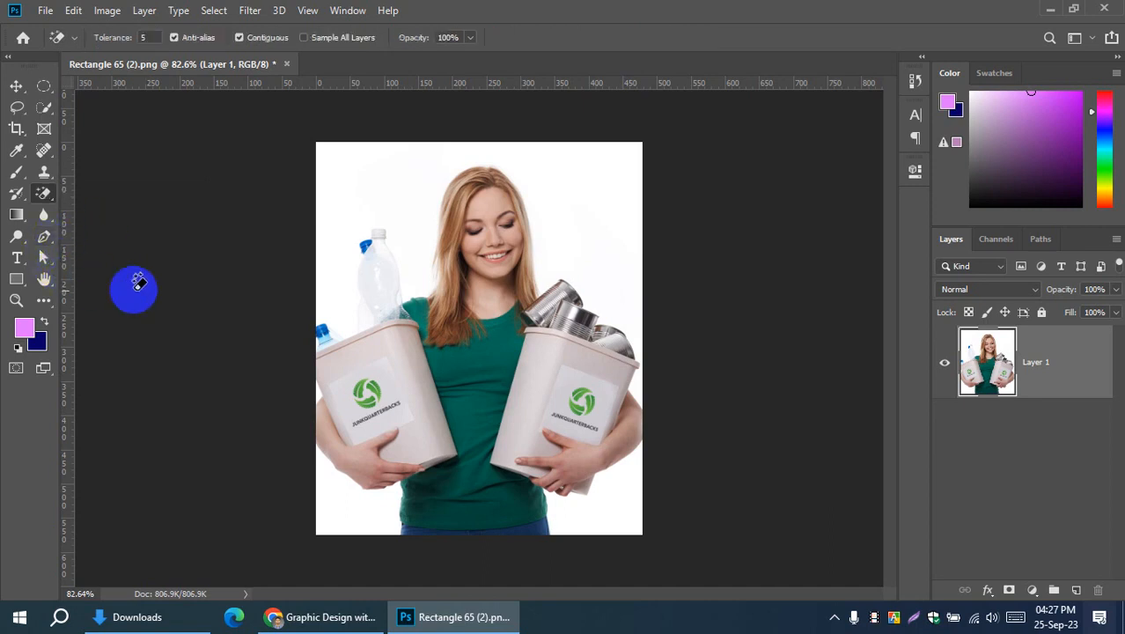
click(113, 38)
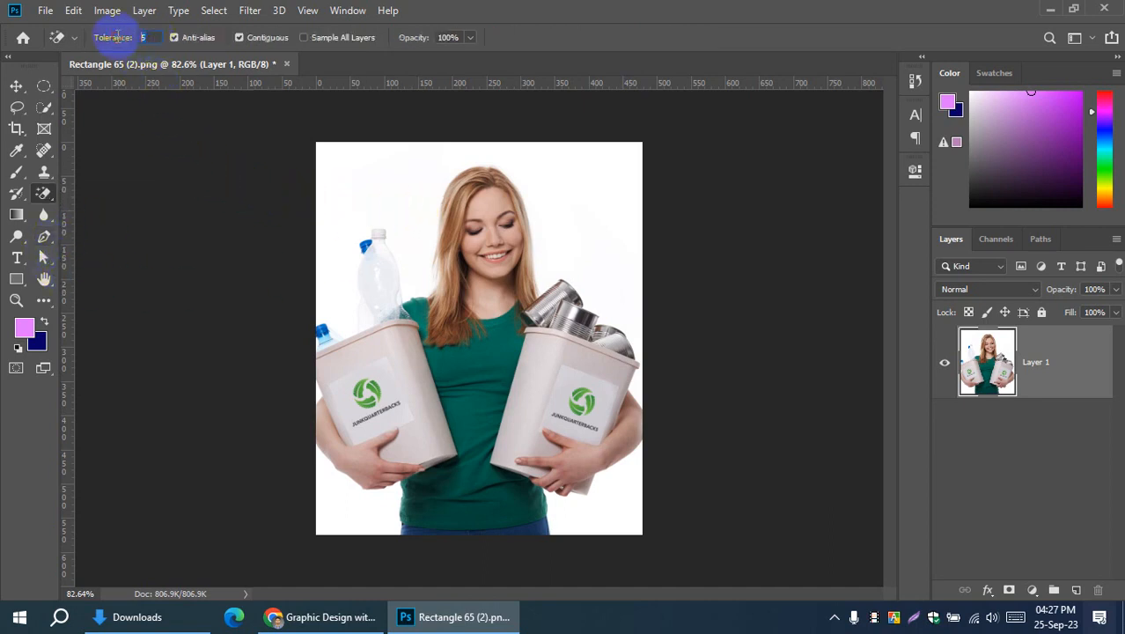
text(30)
click(161, 254)
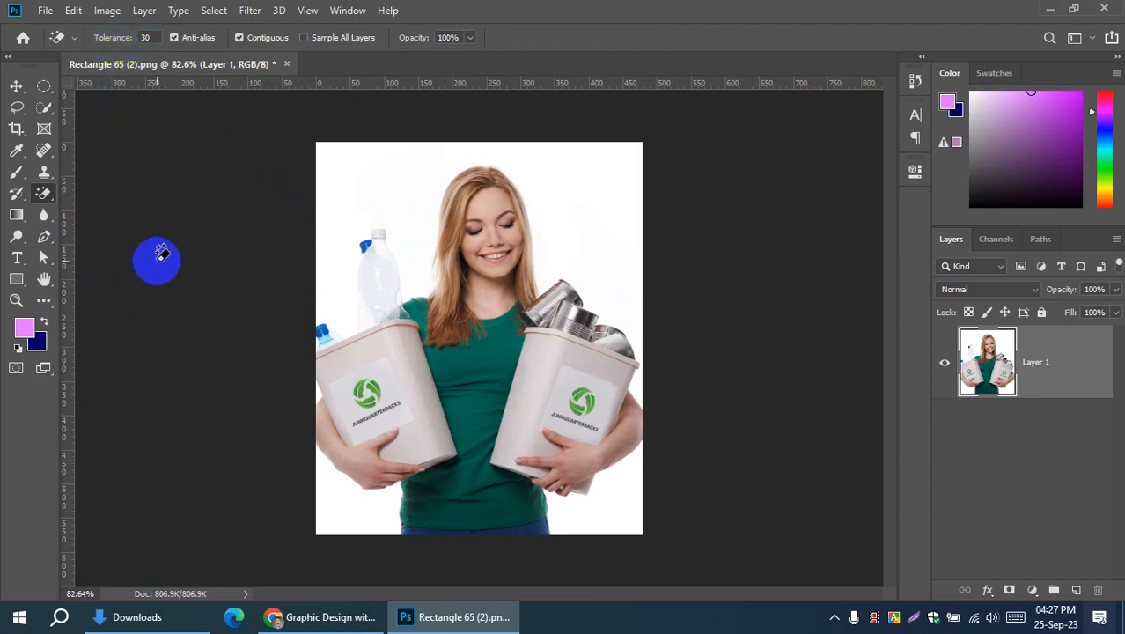
Step: Try erasing the white background around the woman's upper body twice at tolerance 30, undoing each erasure
click(410, 188)
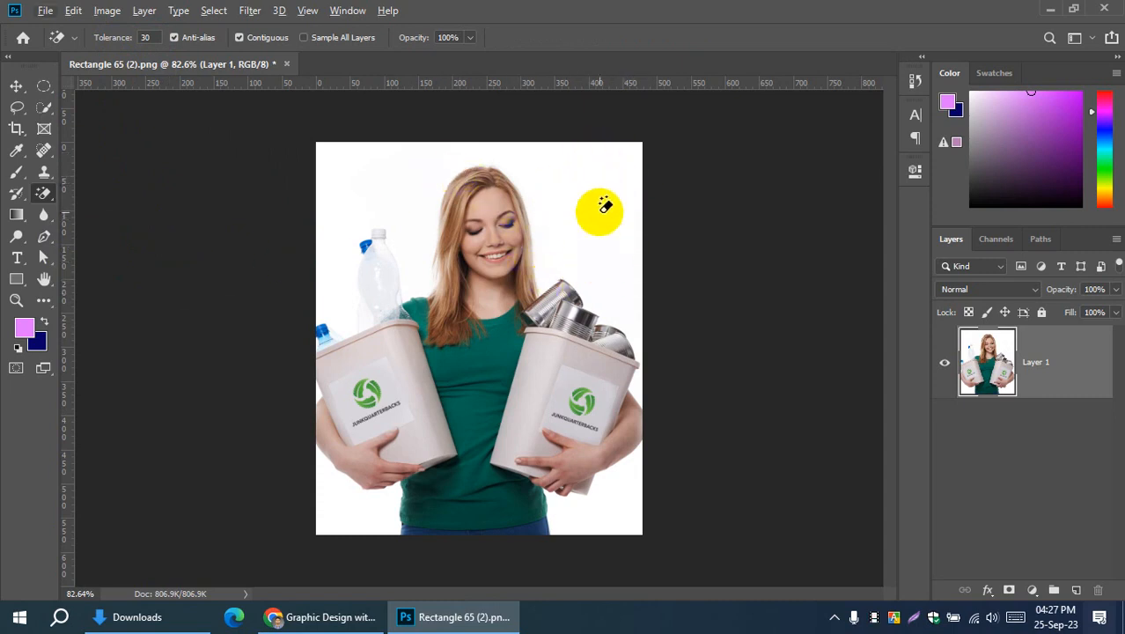
click(626, 164)
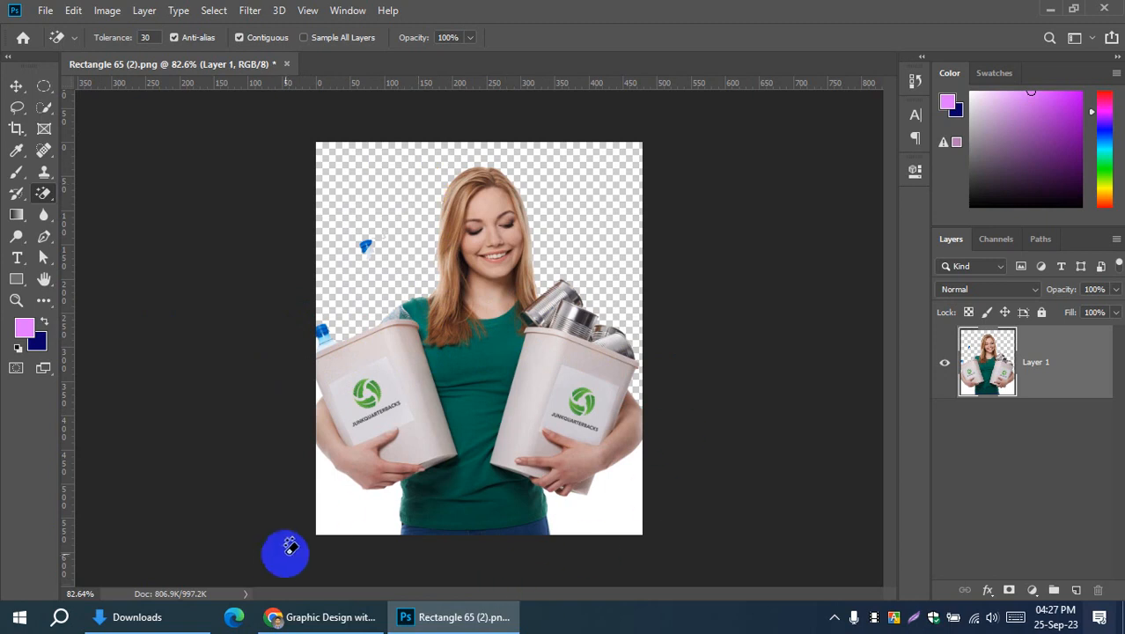
key(ctrl+z)
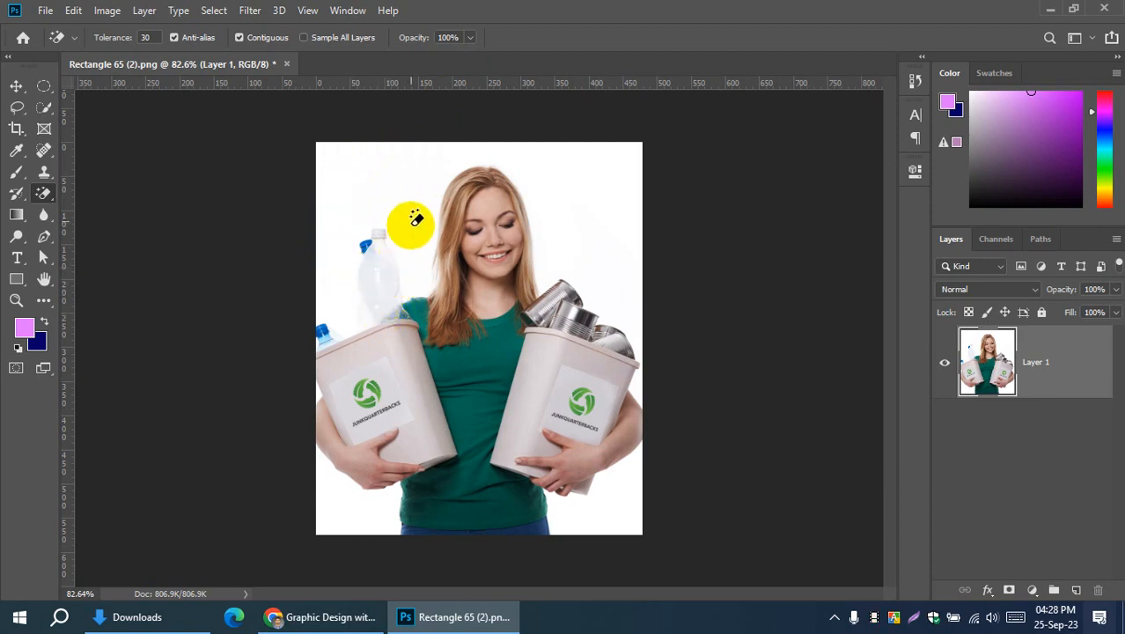
click(360, 184)
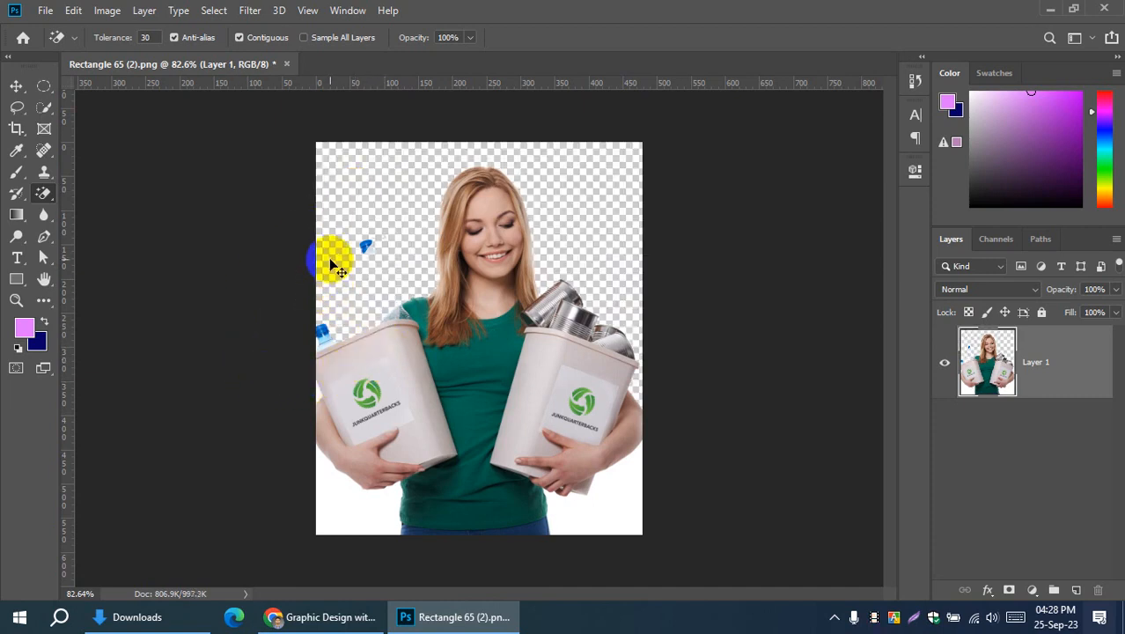
key(ctrl+z)
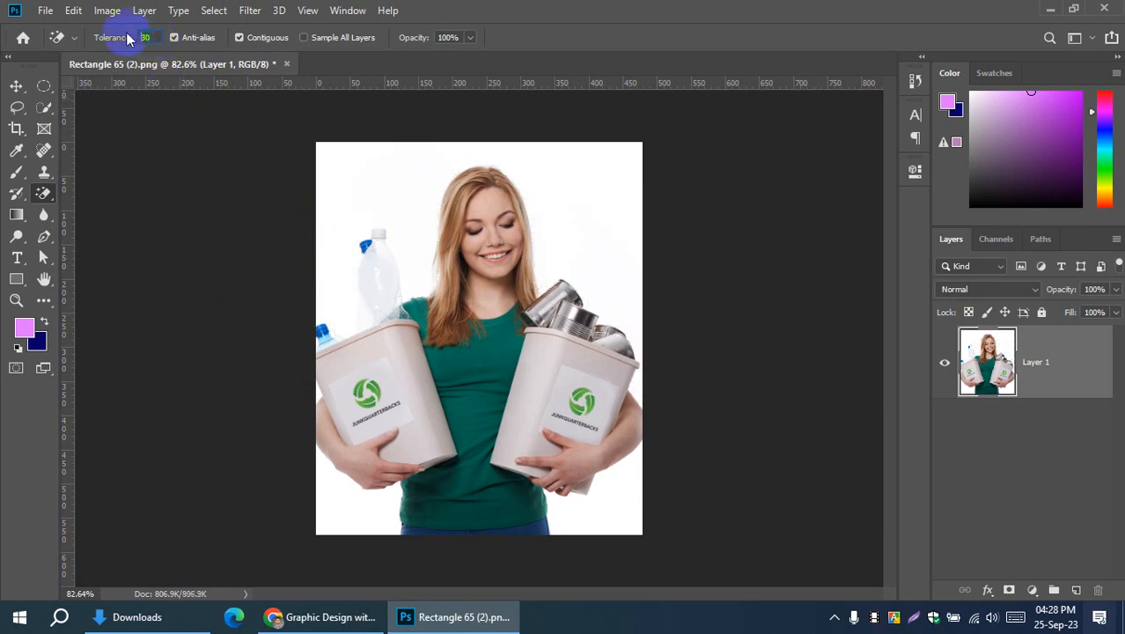
Step: Set the Magic Eraser tolerance to 50, try it on the white background beside the woman's head, and undo the erasure
text(50)
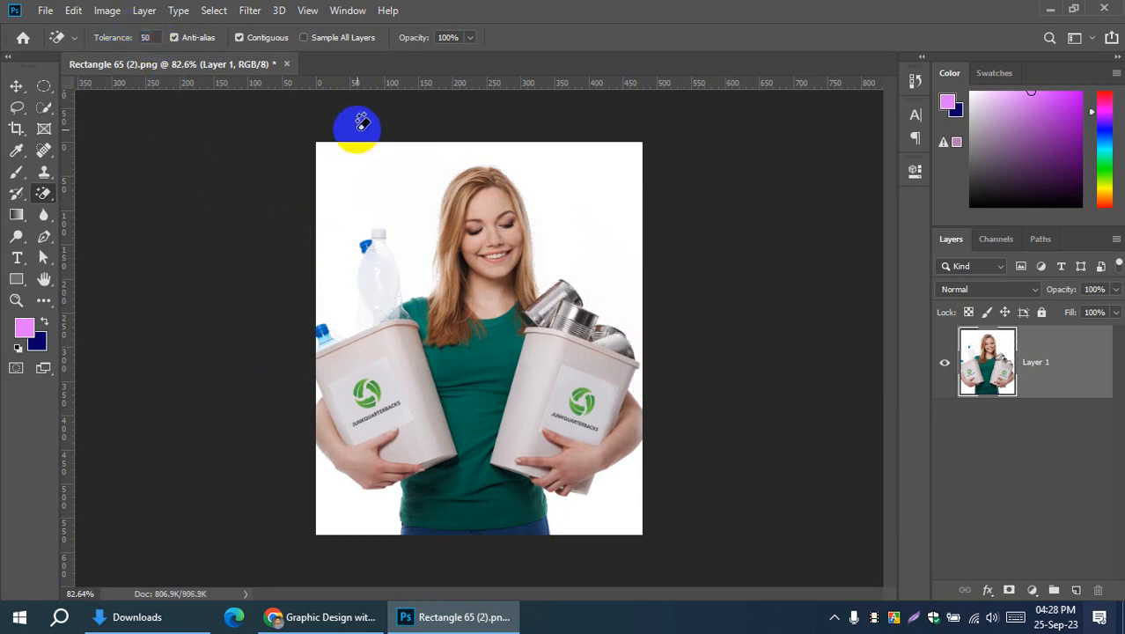
click(402, 212)
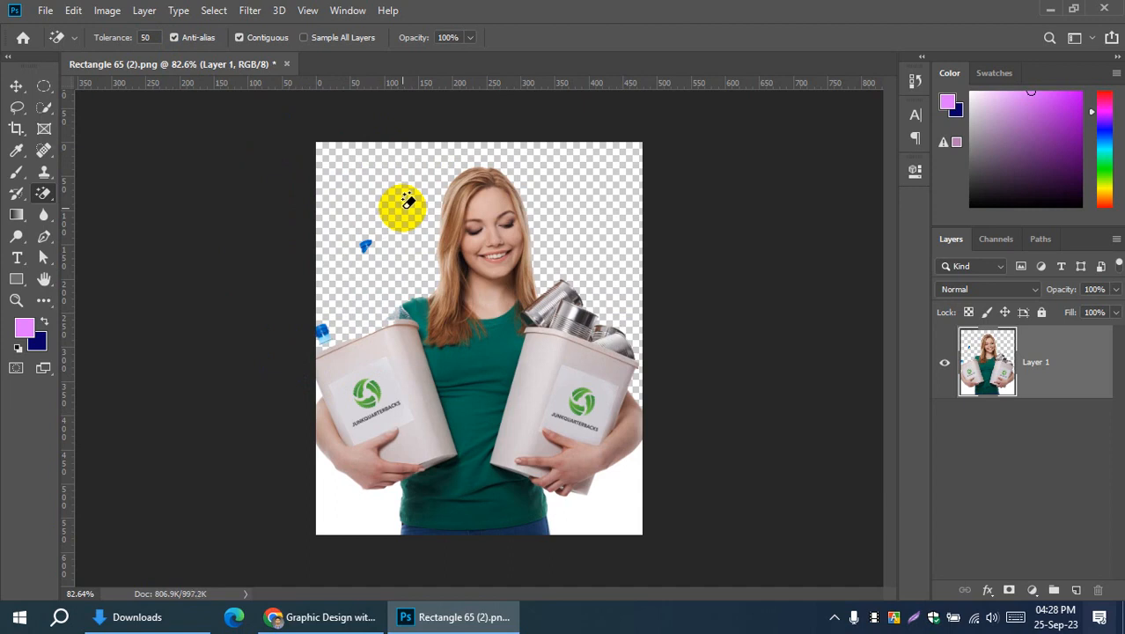
key(ctrl+z)
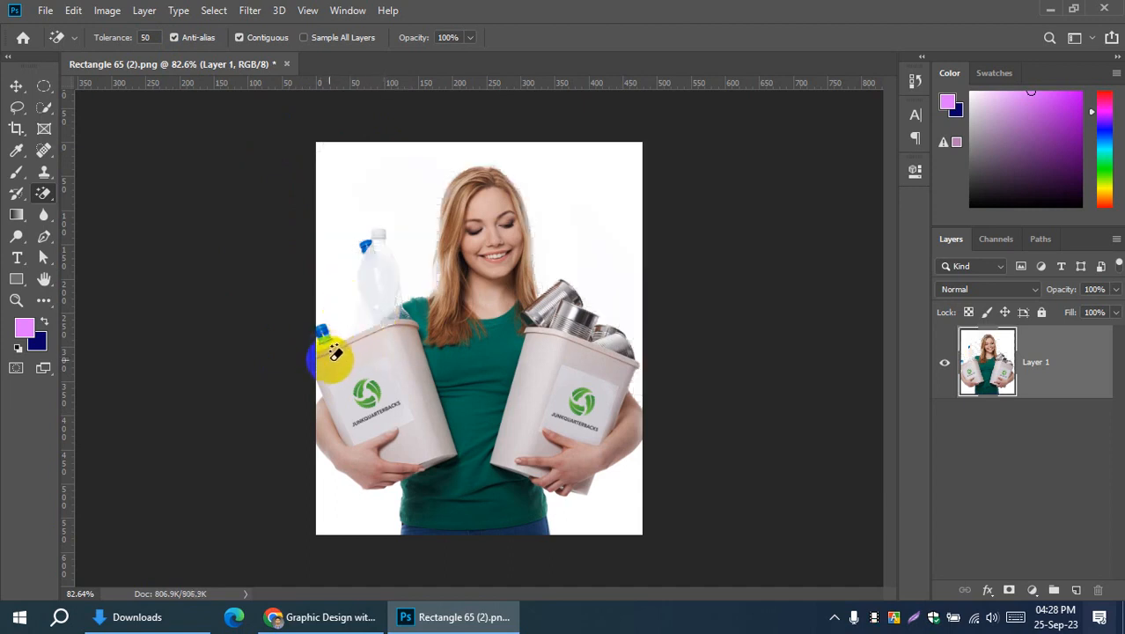
Step: Set the Magic Eraser tolerance to 100, try it on the white background beside the woman's head, and undo the erasure
click(143, 37)
text(100)
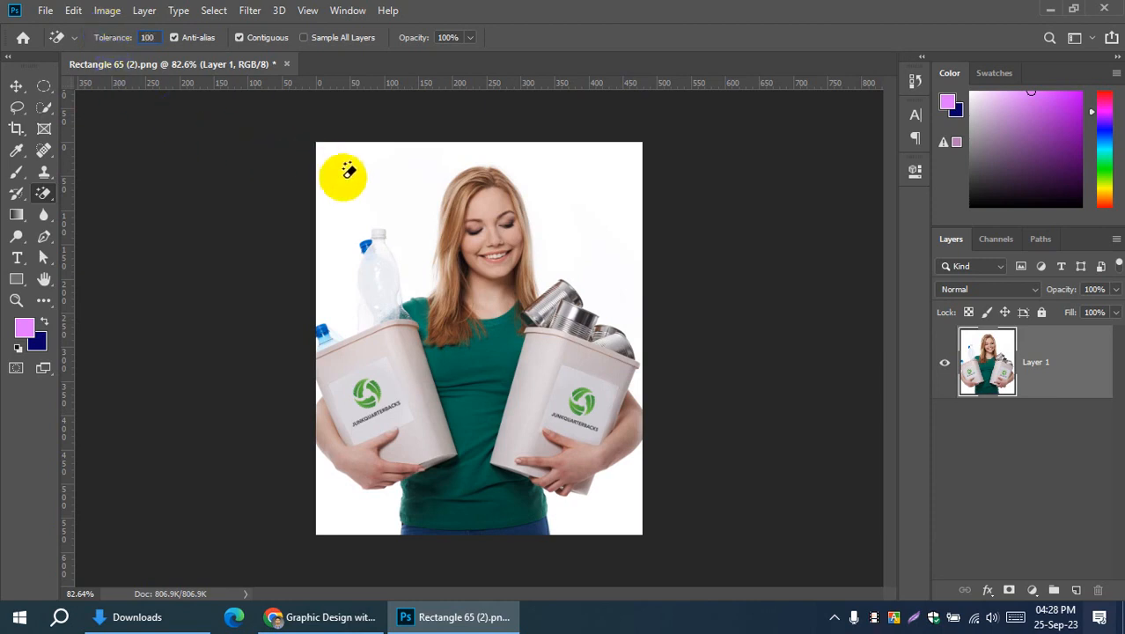
click(367, 177)
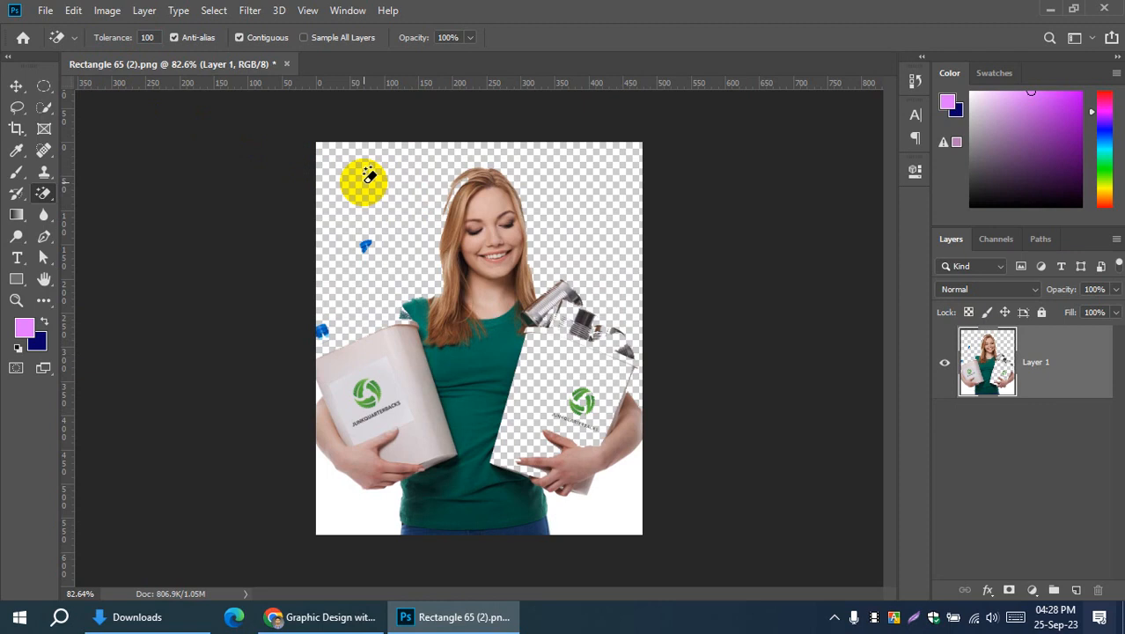
key(ctrl+z)
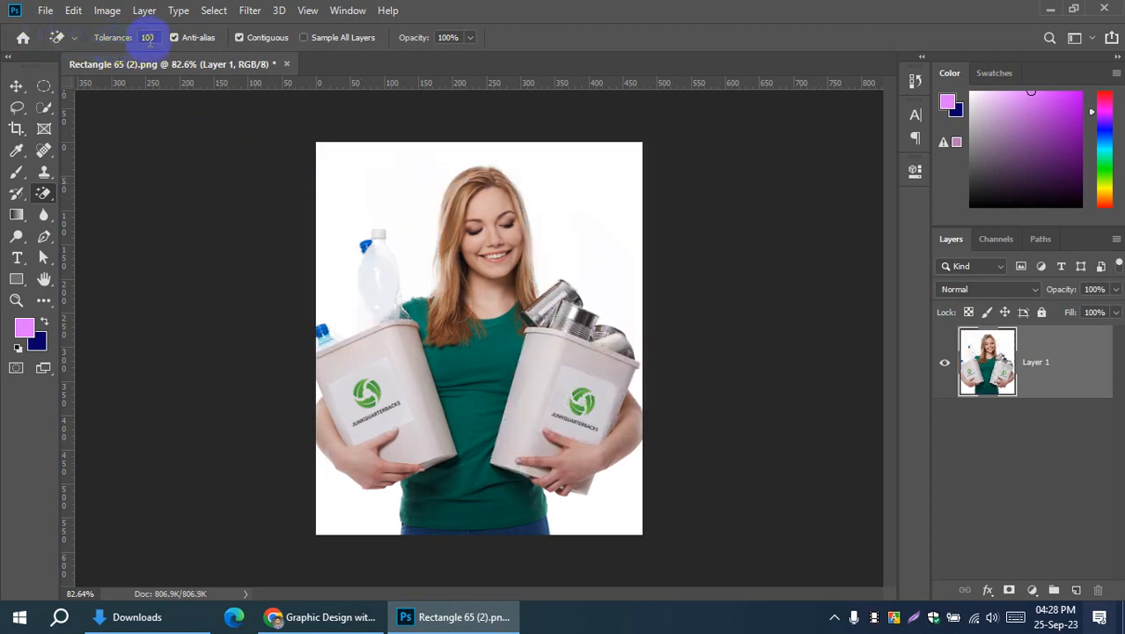
Step: Set the Magic Eraser tolerance to 10, try it on the white background above the bottle, and undo the erasure
click(122, 40)
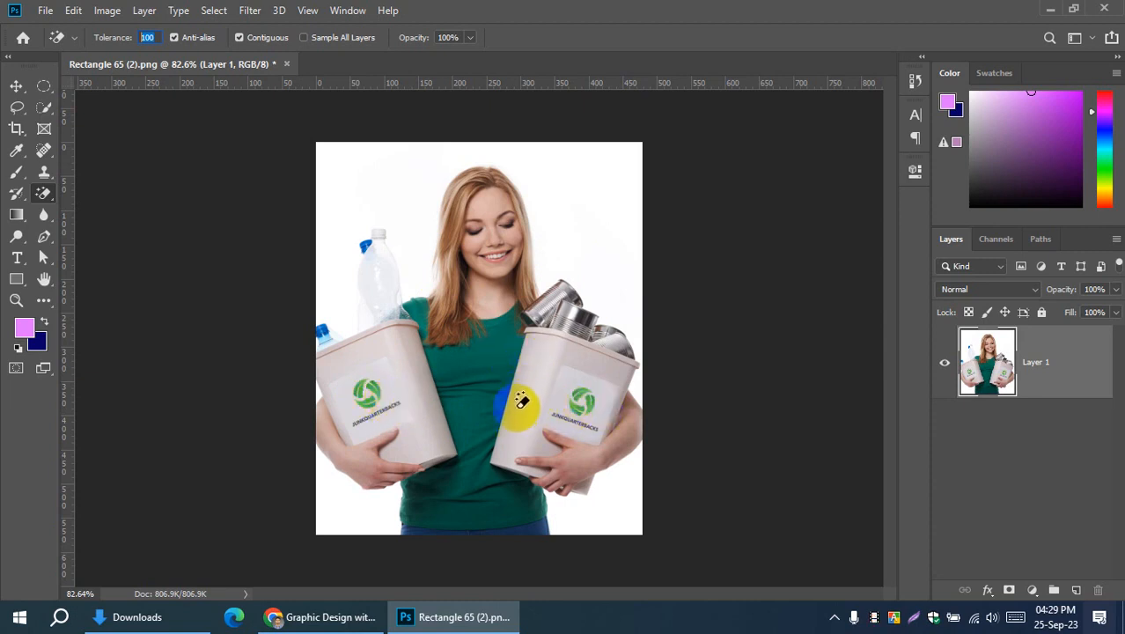
click(151, 38)
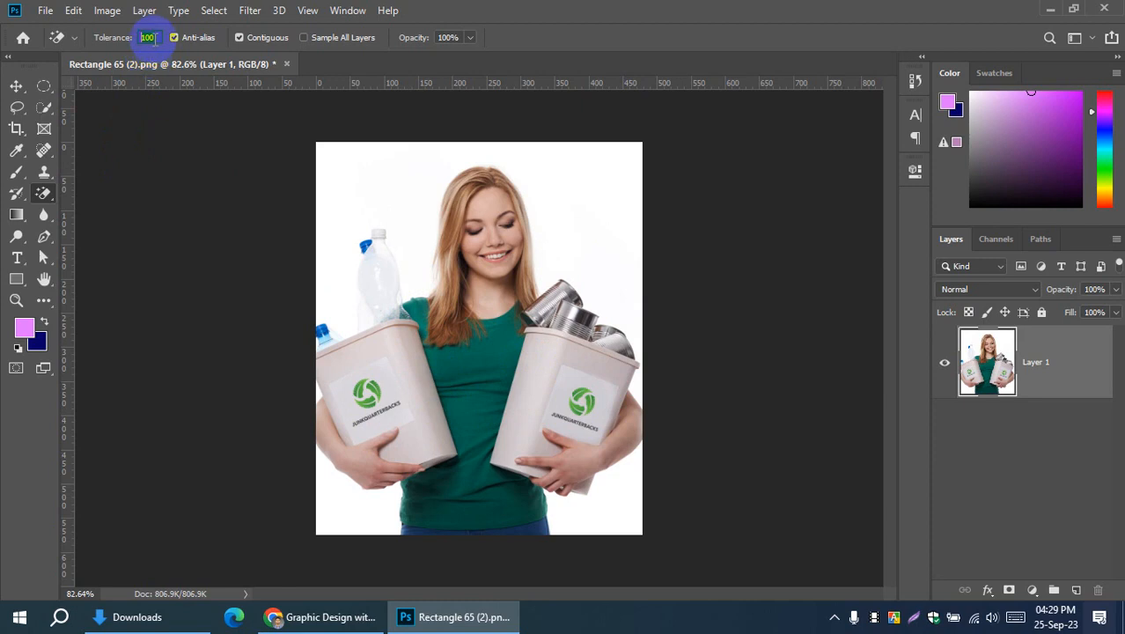
text(5)
key(Return)
text(10)
click(409, 193)
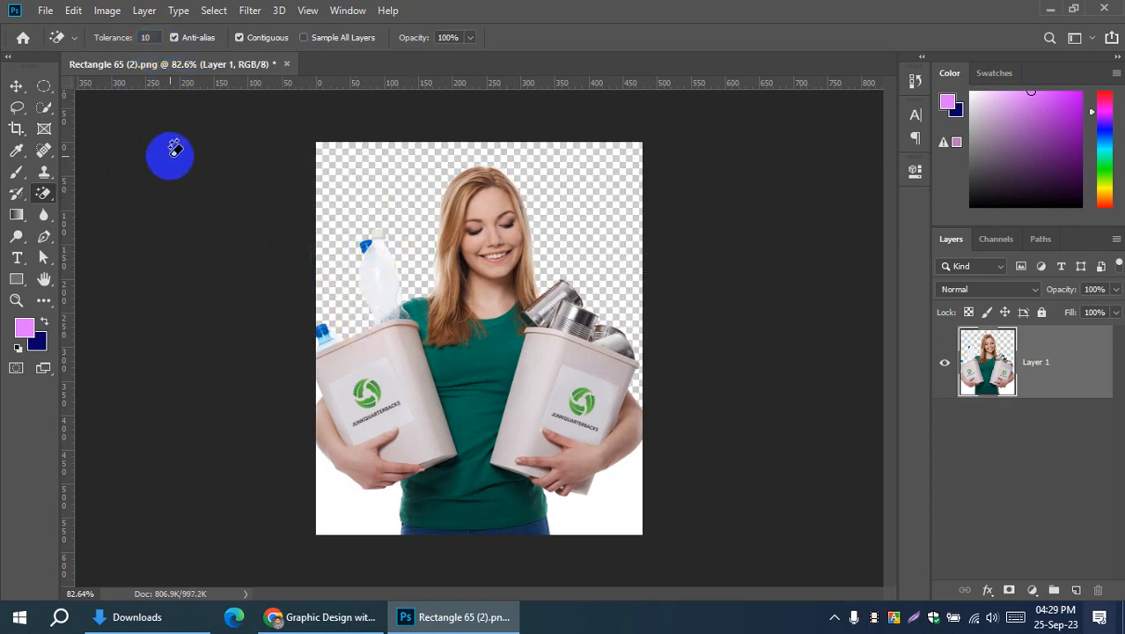
key(ctrl+z)
Step: Set the Magic Eraser tolerance to 5 and erase the white background around the upper body and in both lower corners
drag(153, 38, 128, 37)
text(5)
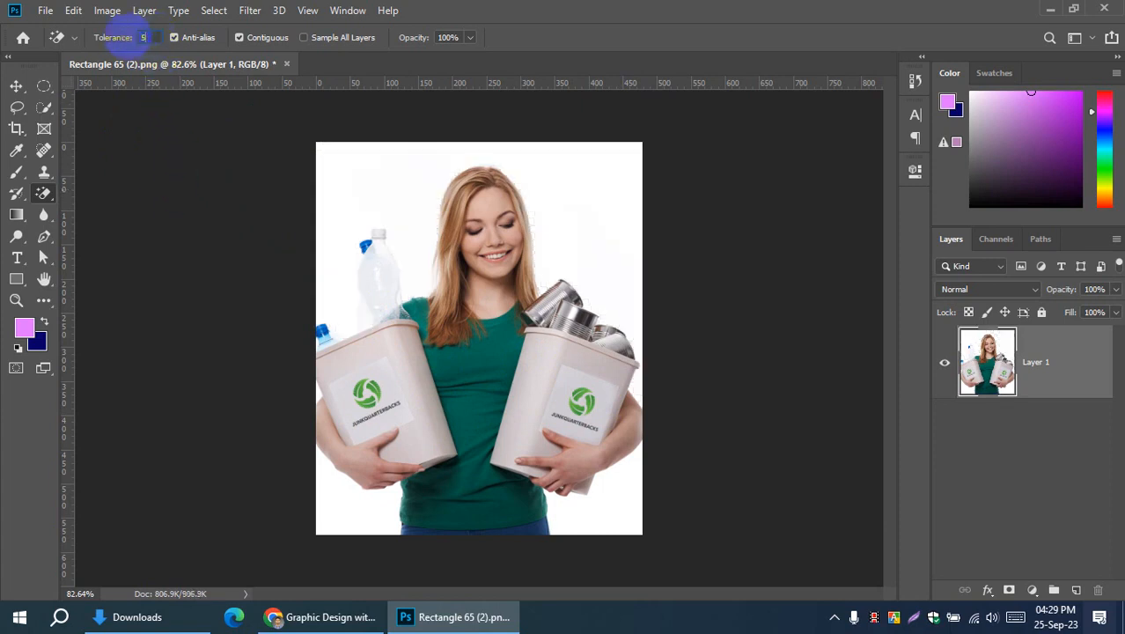
click(380, 202)
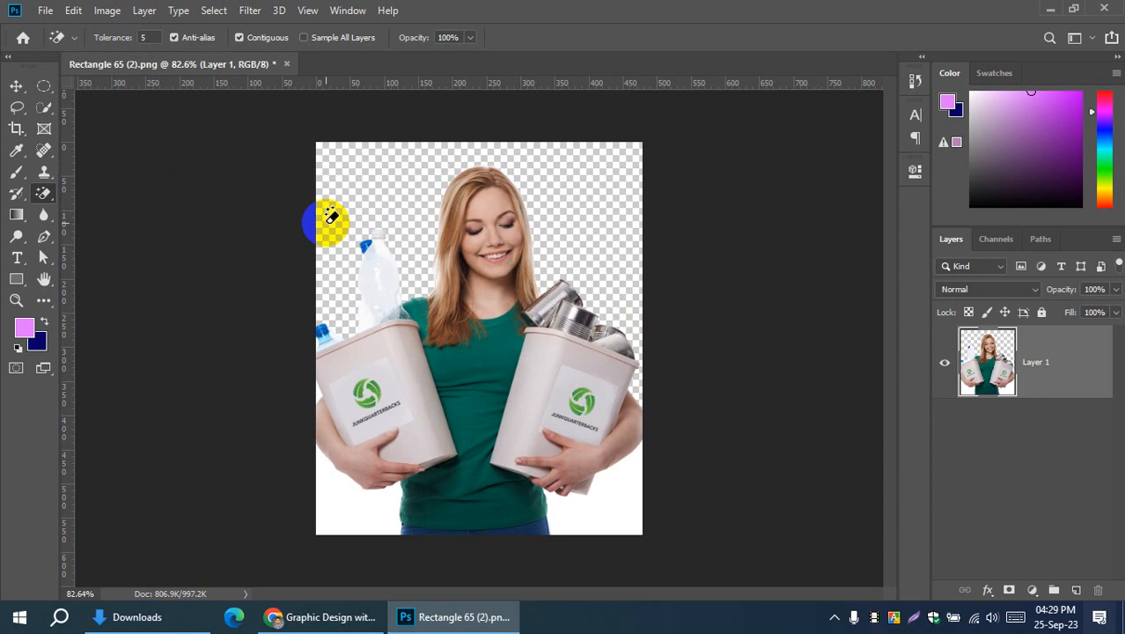
click(326, 519)
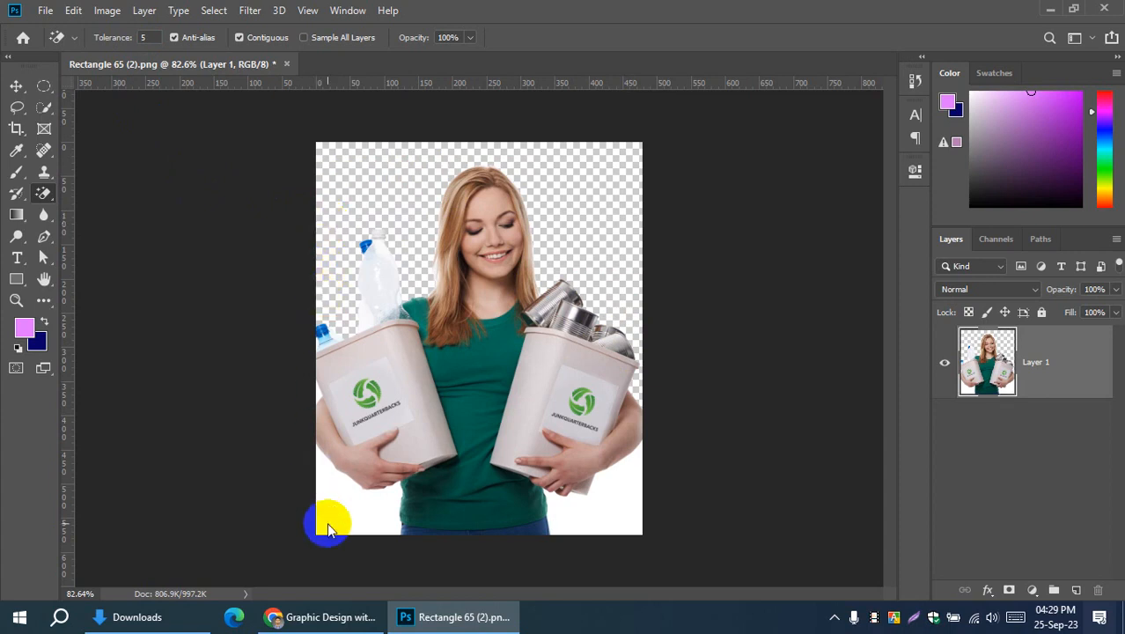
click(616, 528)
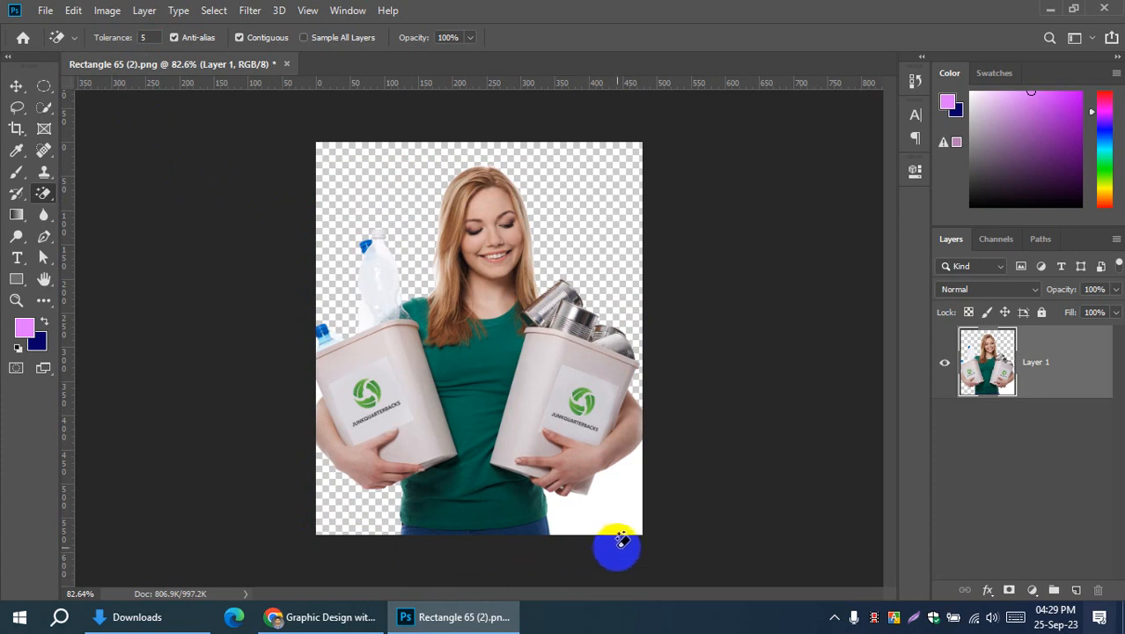
click(374, 527)
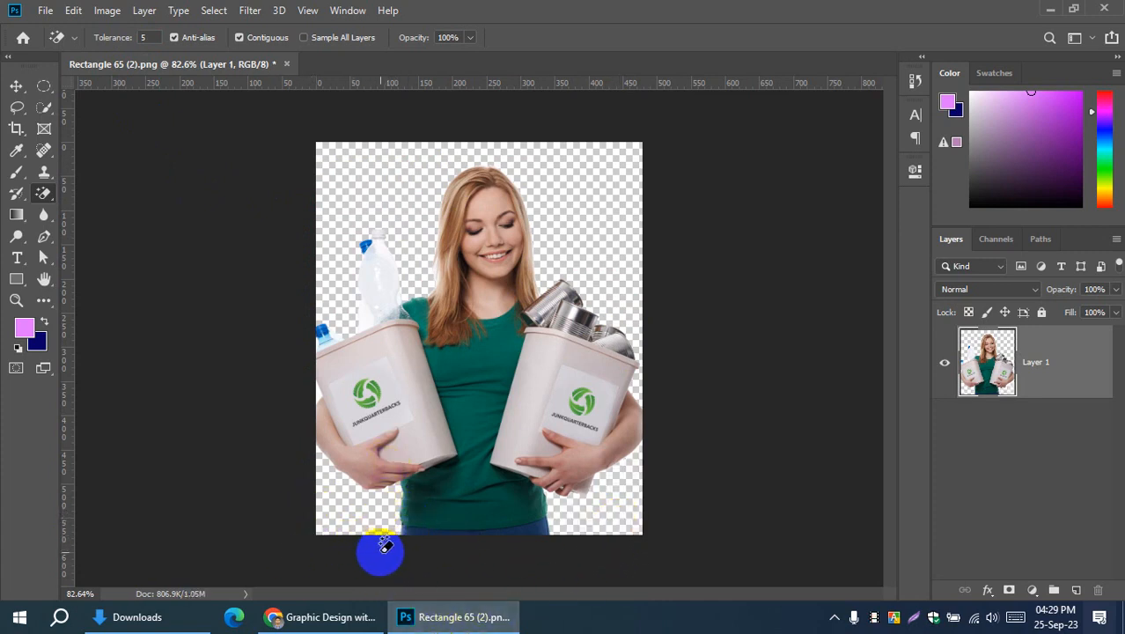
click(320, 332)
click(333, 533)
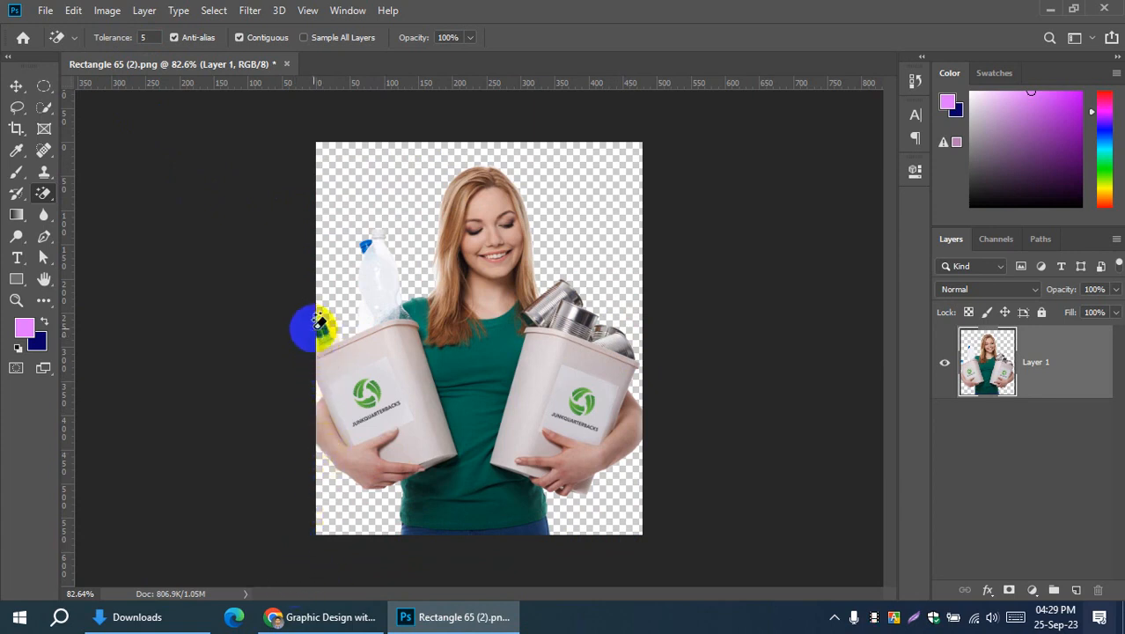
click(683, 326)
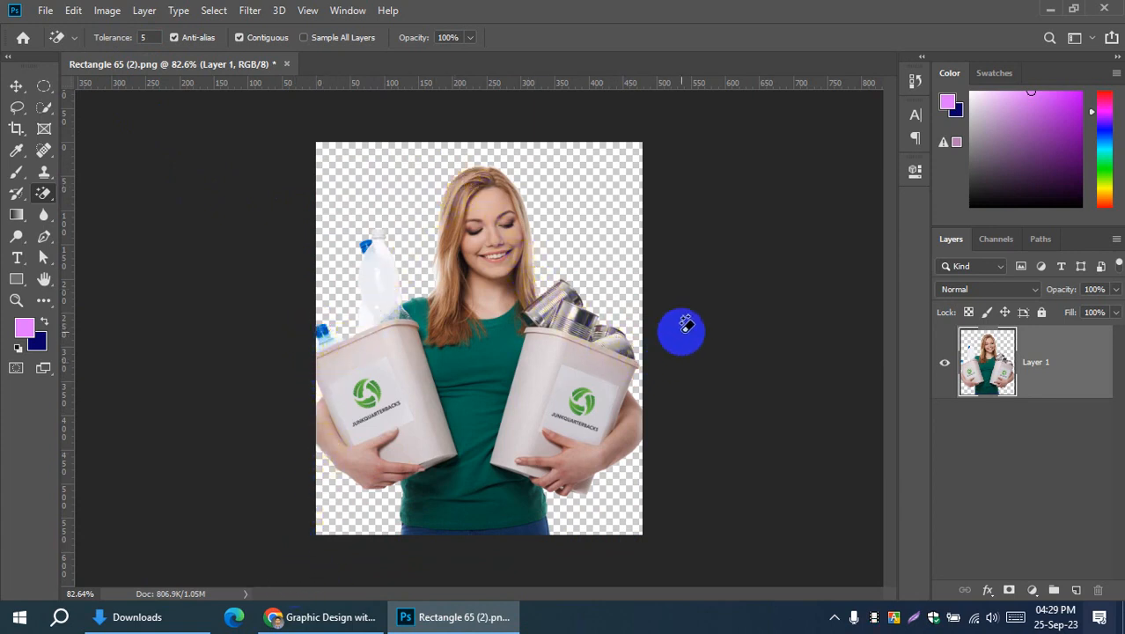
Step: Erase the small white gap between the bin and the arm at the photo's left edge
click(301, 414)
scroll(283, 402, up, 4)
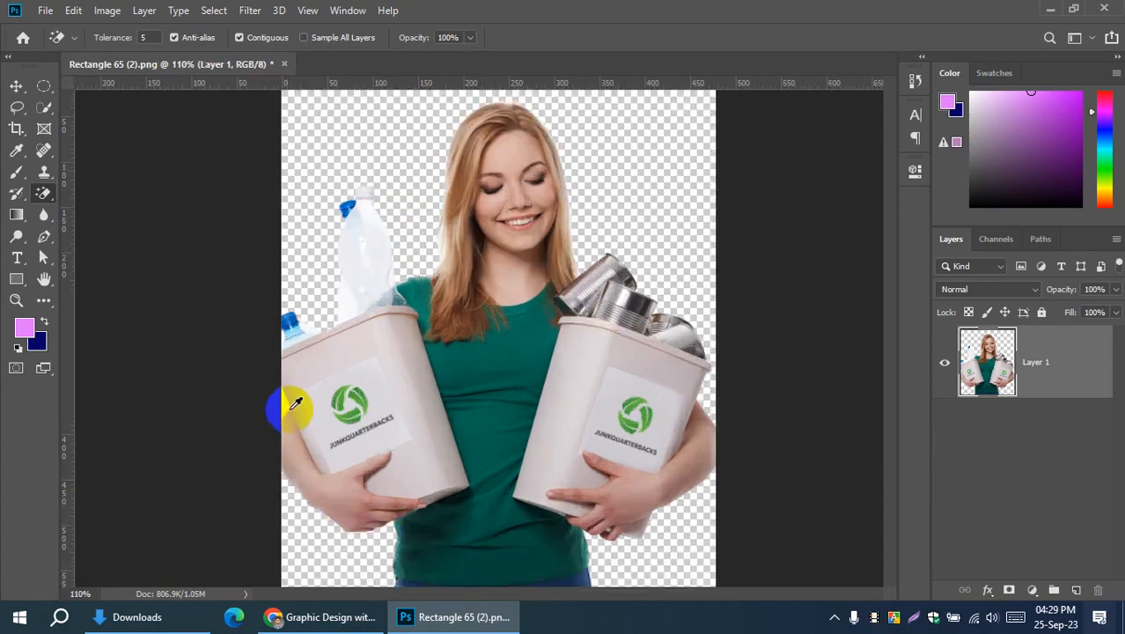
scroll(284, 398, up, 3)
scroll(268, 407, down, 5)
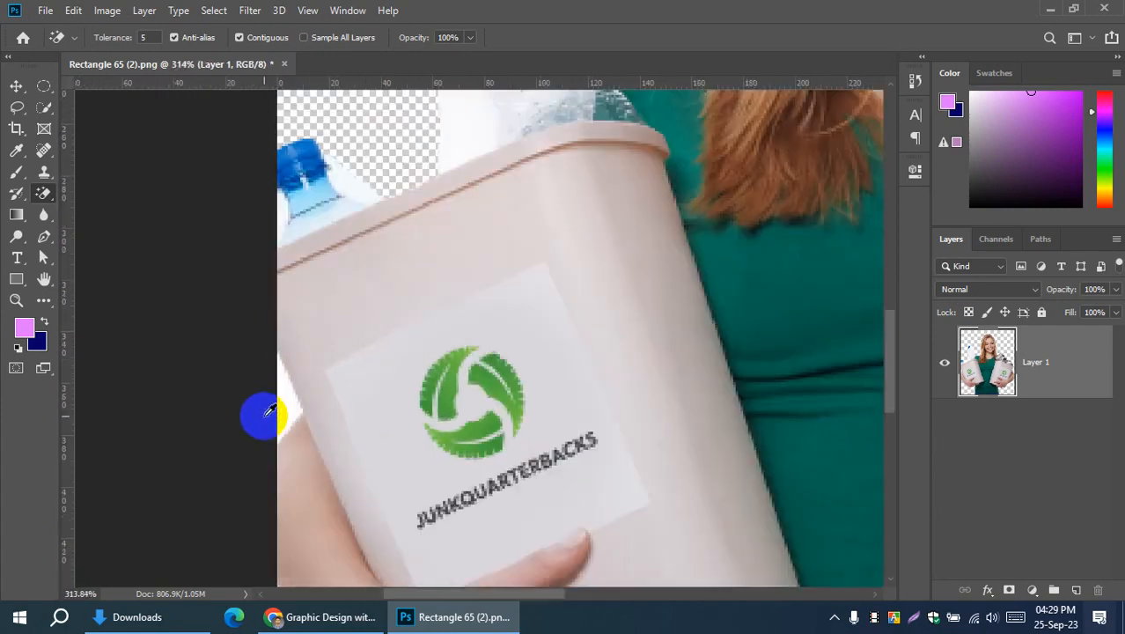
scroll(270, 413, down, 3)
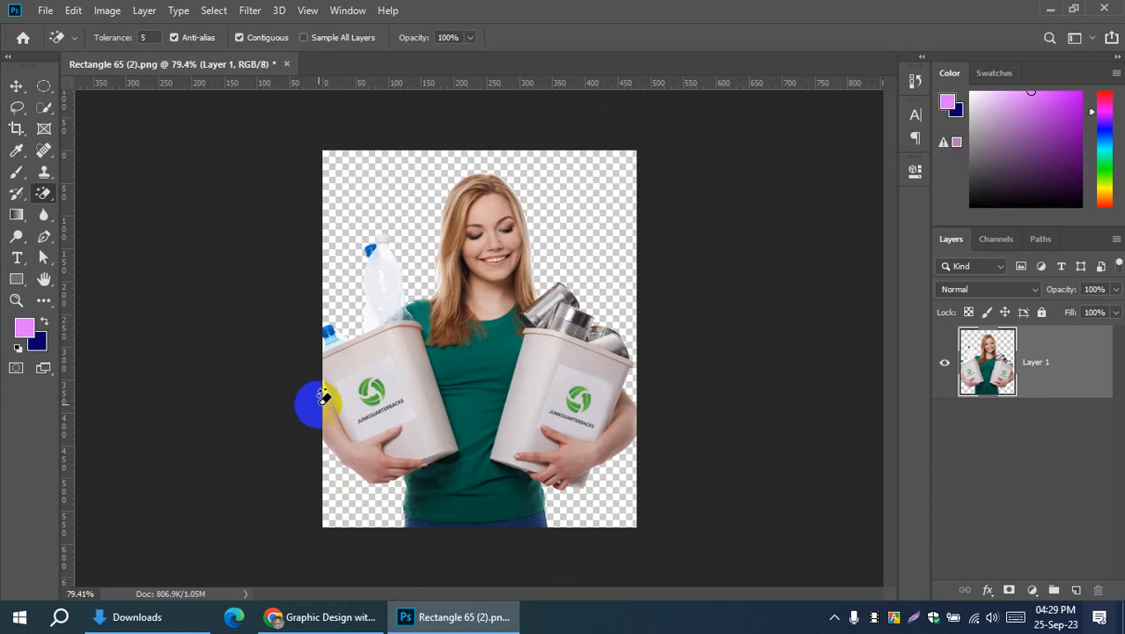
scroll(301, 389, up, 10)
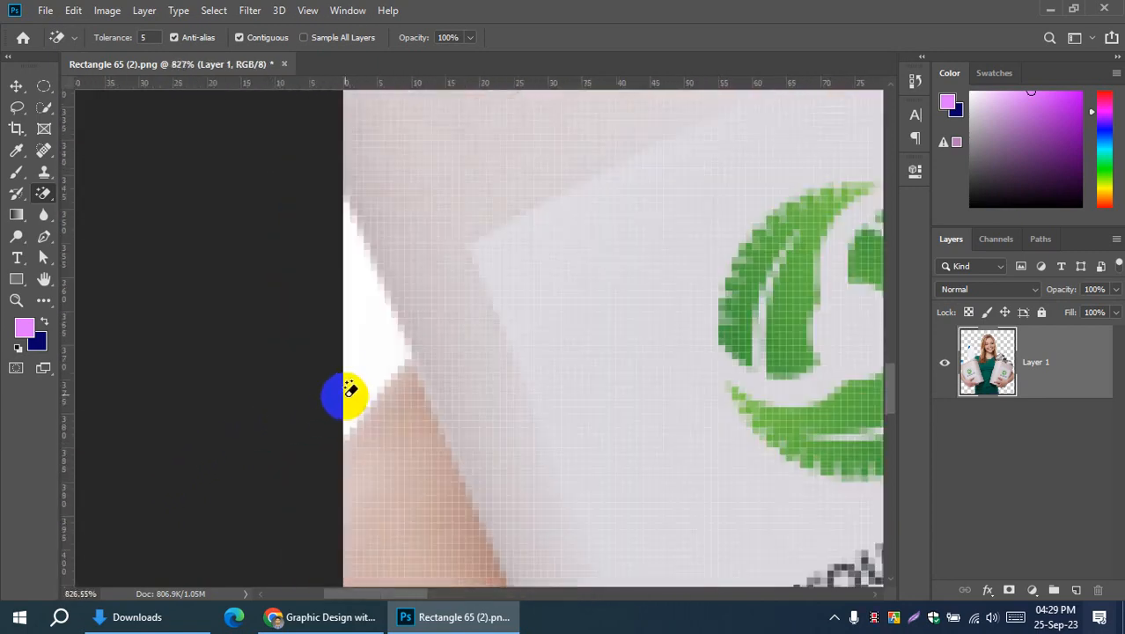
click(353, 369)
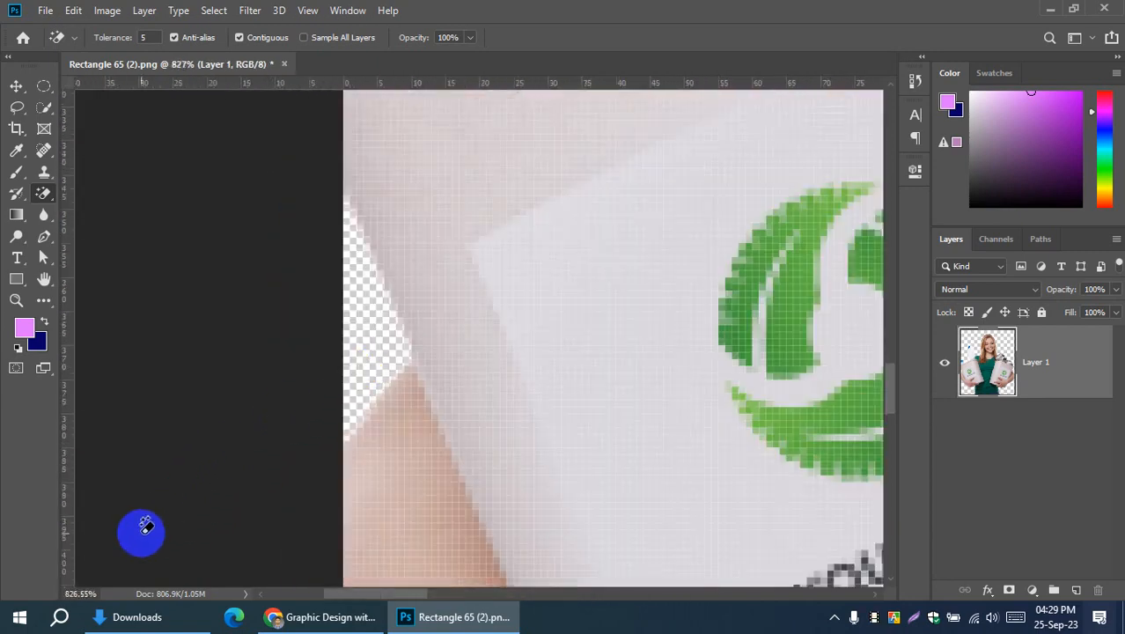
scroll(181, 502, down, 3)
scroll(180, 502, down, 8)
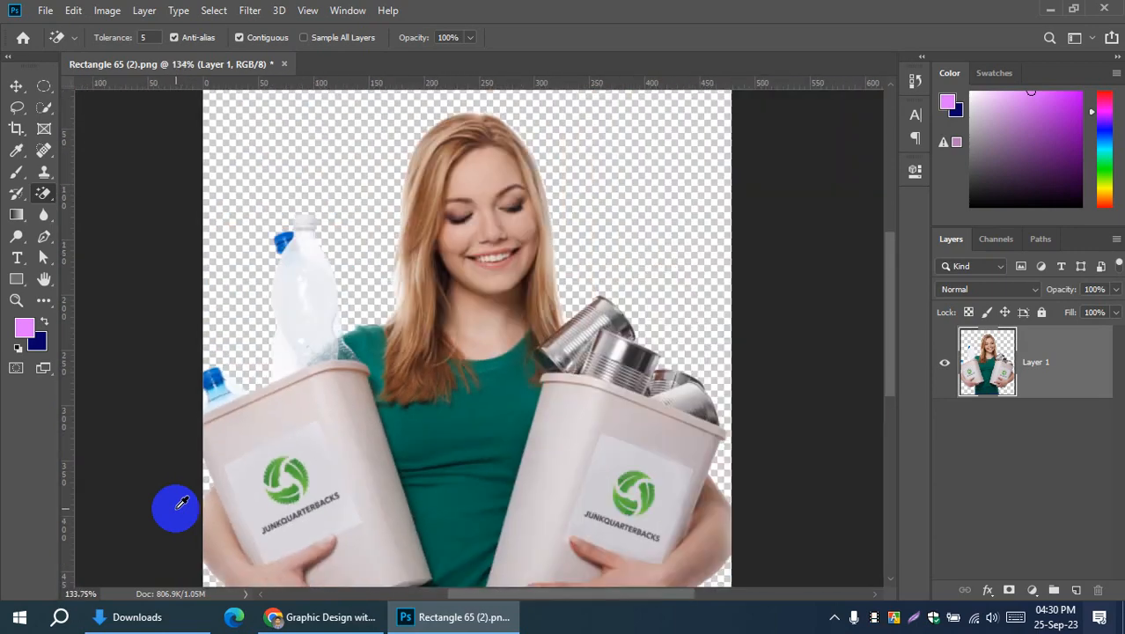
scroll(181, 503, down, 1)
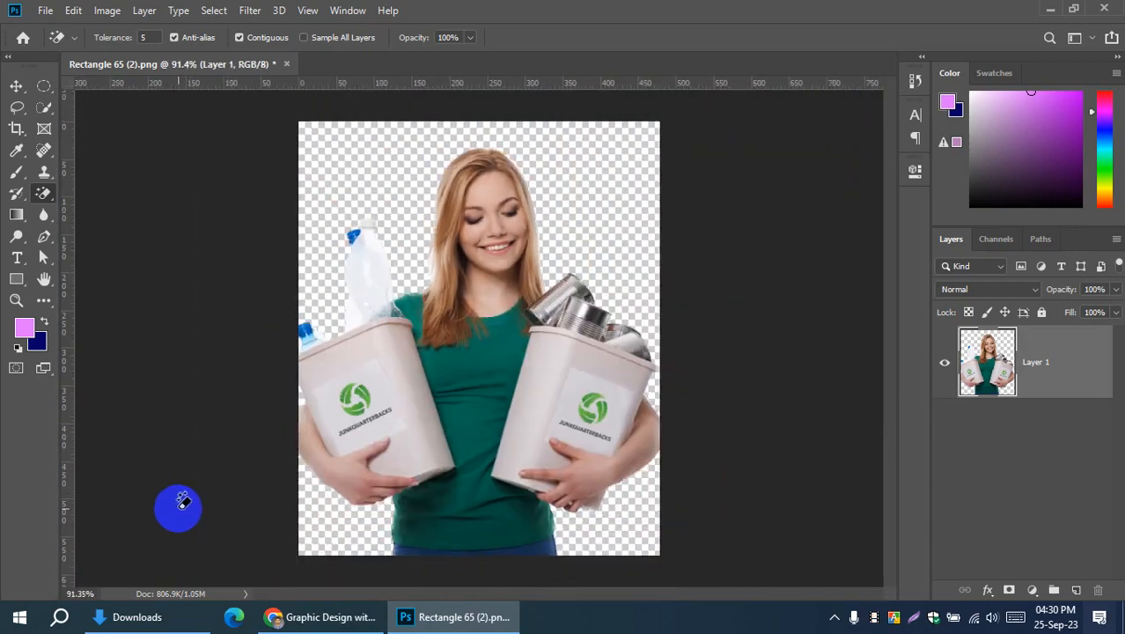
Step: Switch to the Move tool and check the cut-out by selecting and deselecting the woman's layer
click(16, 86)
click(174, 271)
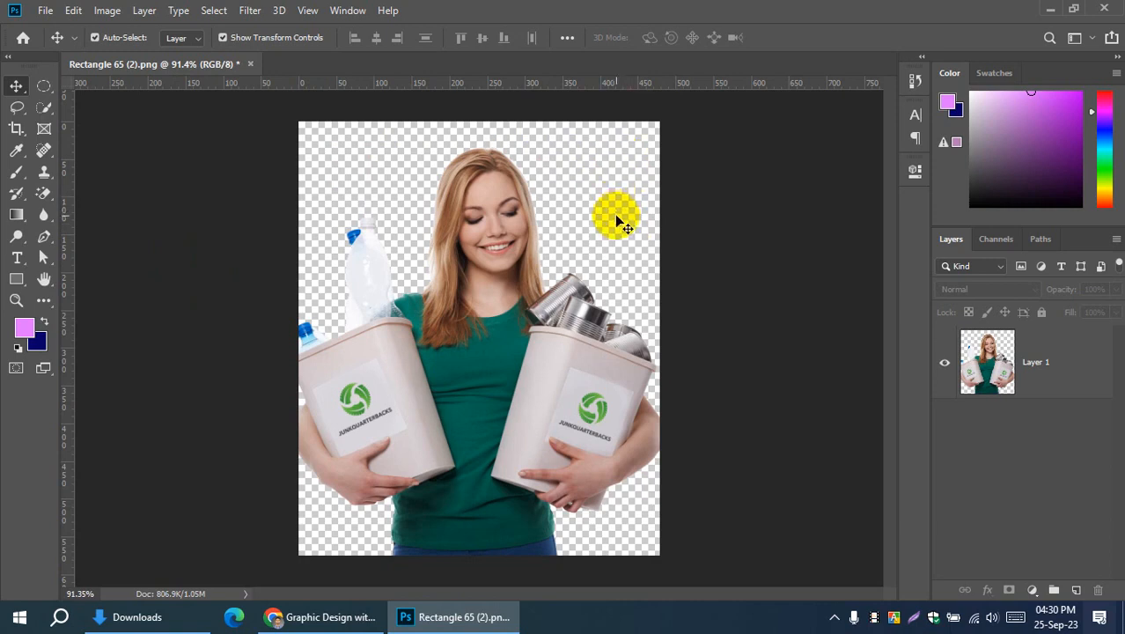
mouse_move(468, 342)
mouse_down()
mouse_move(432, 377)
mouse_move(468, 328)
mouse_move(463, 352)
mouse_move(467, 262)
mouse_move(467, 355)
mouse_move(462, 328)
mouse_up()
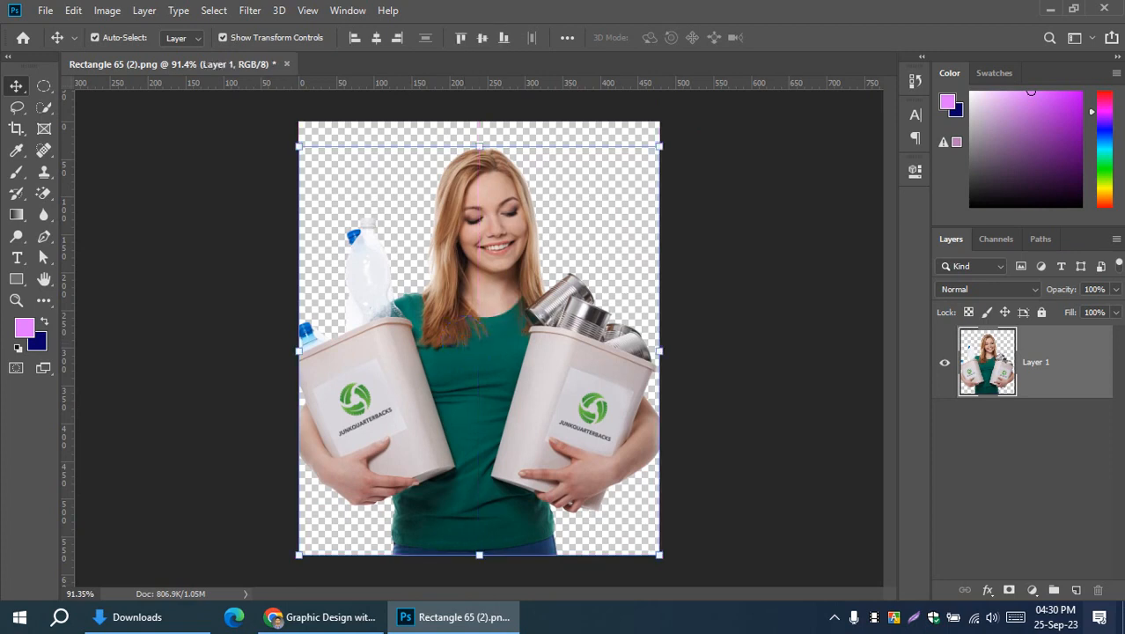
click(251, 357)
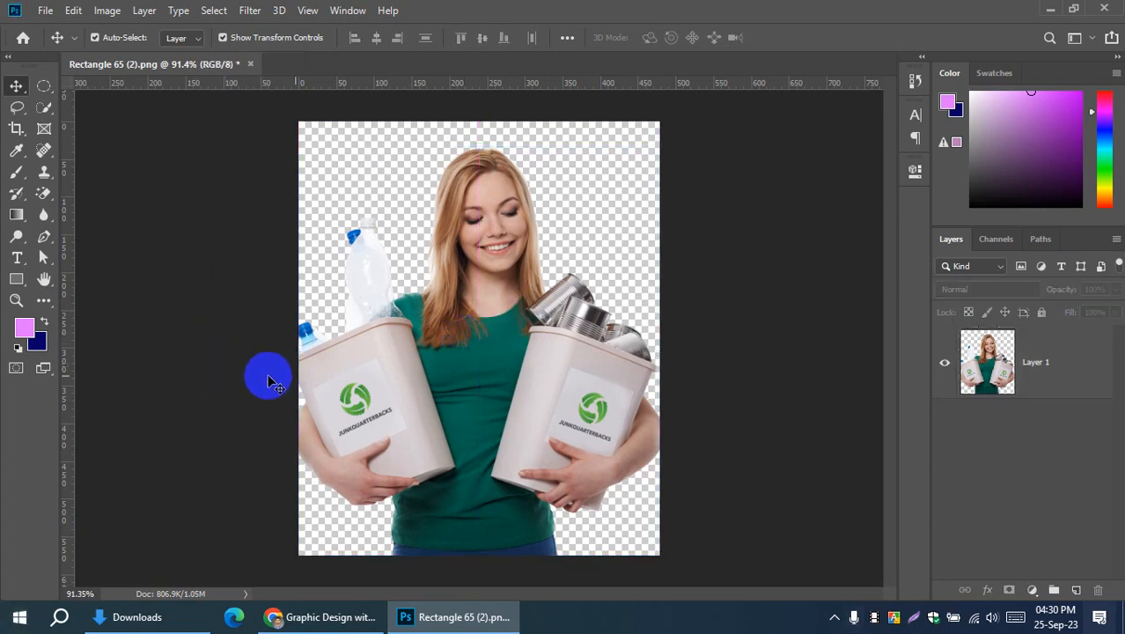
click(356, 376)
click(225, 355)
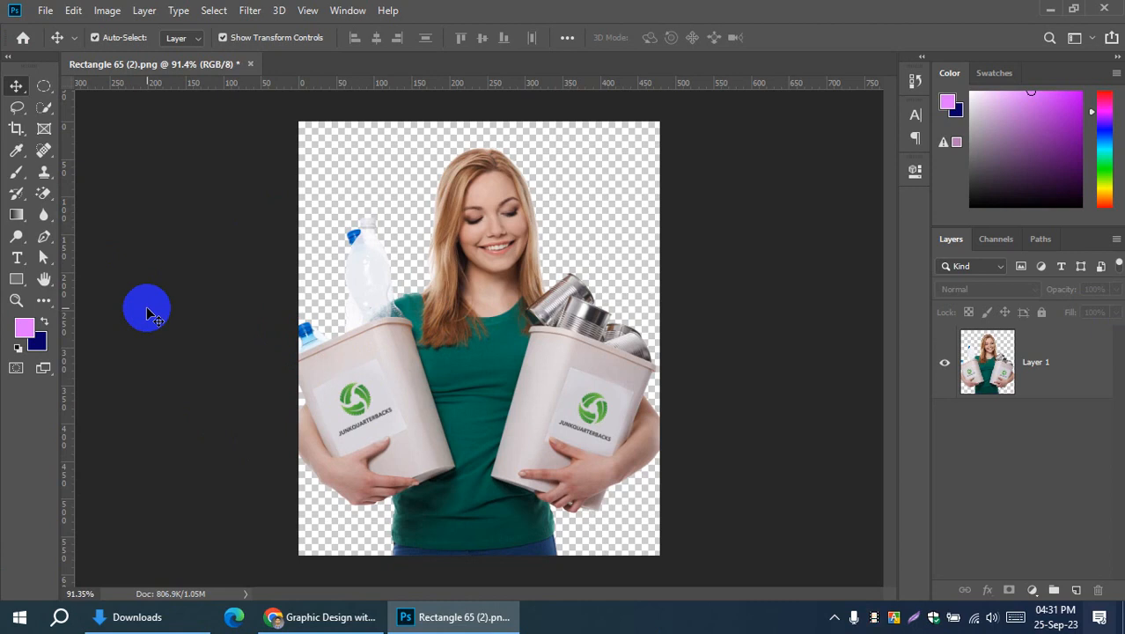
Step: Open the Export As settings, review the file format and scale size options, and cancel the export
click(44, 10)
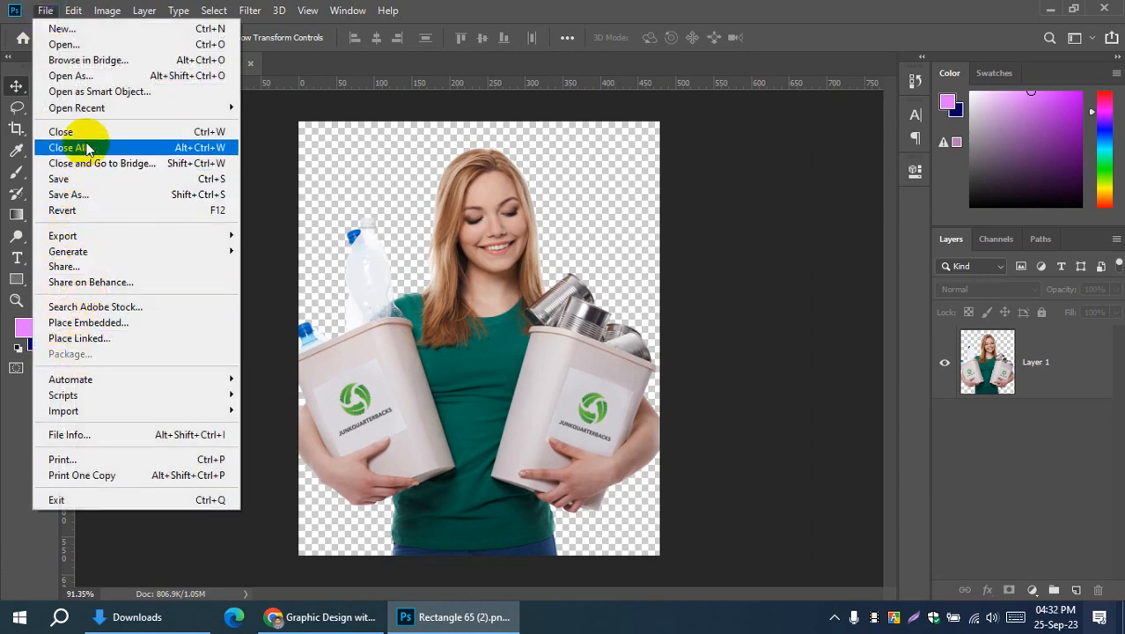
mouse_move(214, 240)
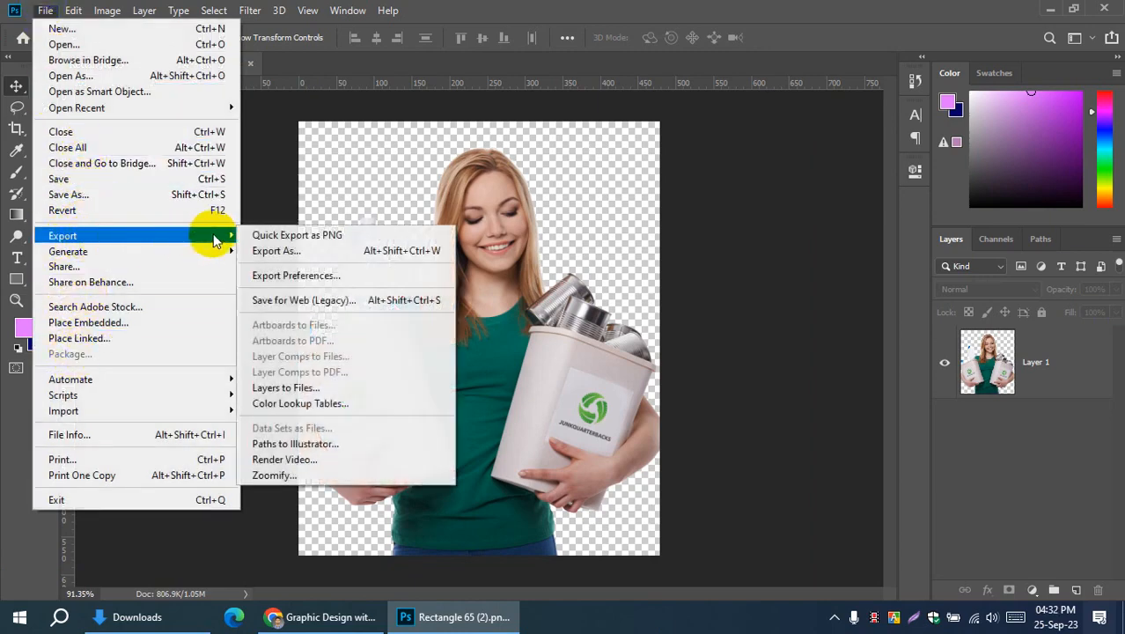
click(293, 253)
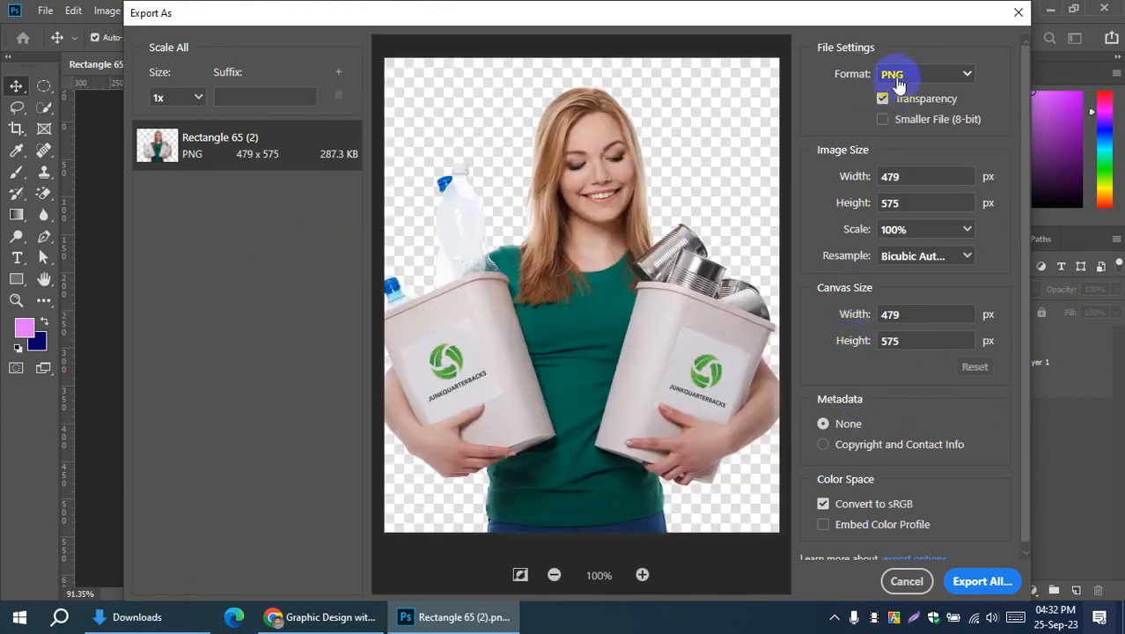
click(896, 75)
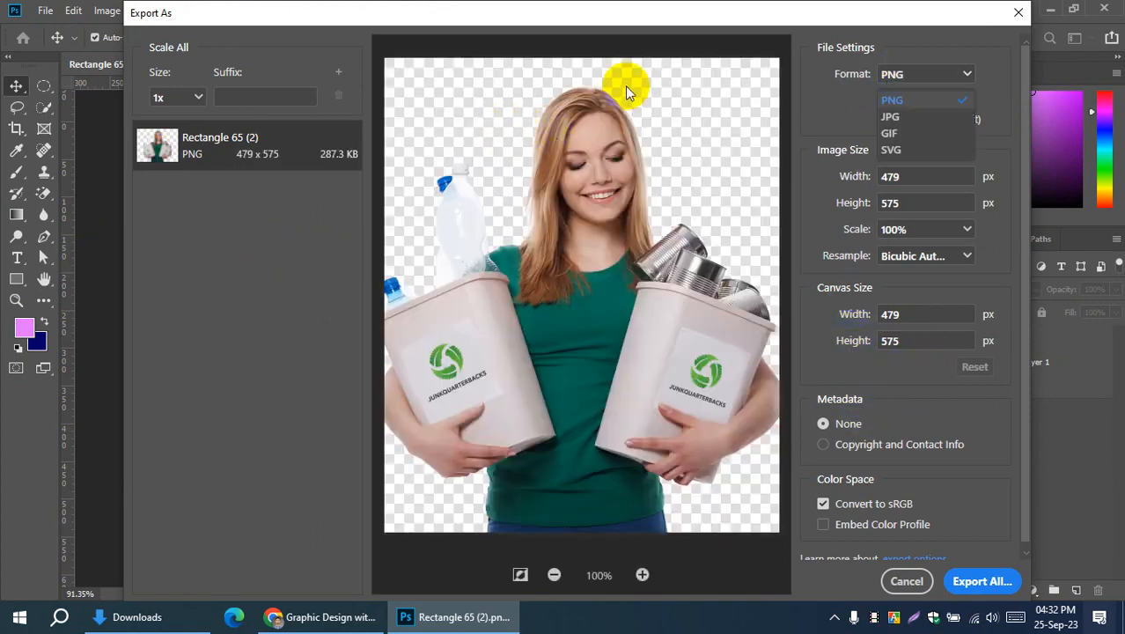
click(192, 99)
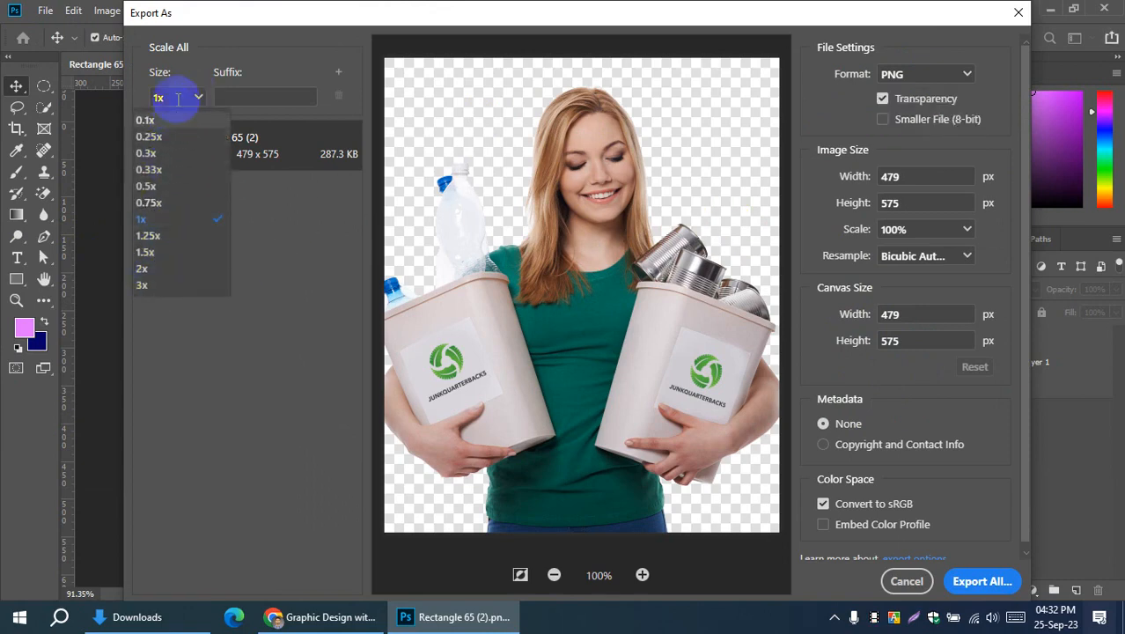
click(185, 94)
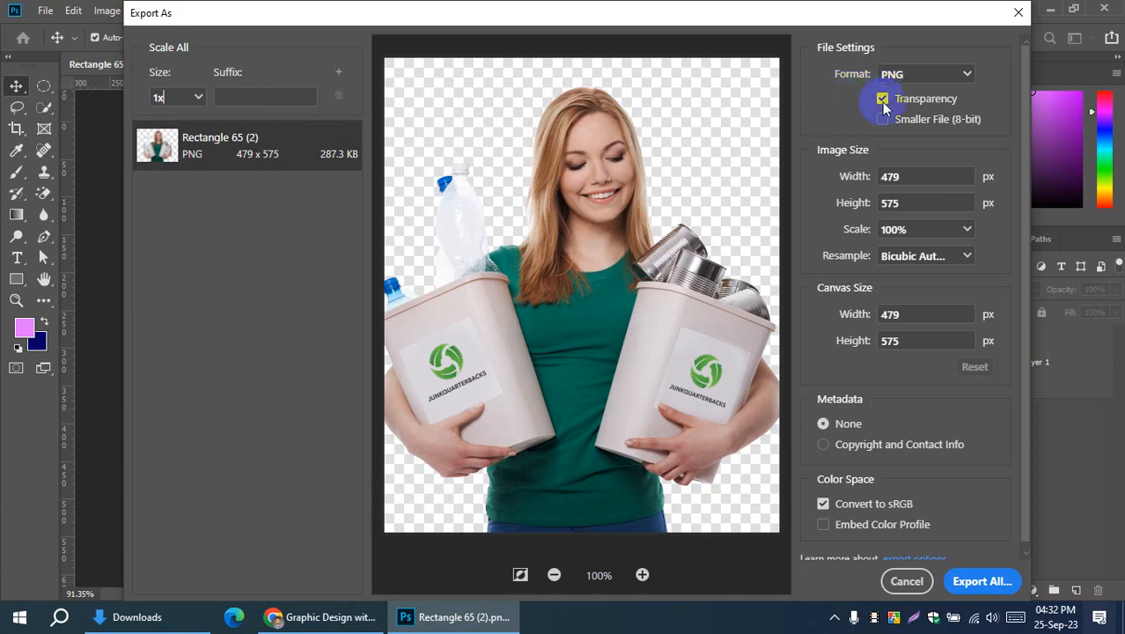
click(933, 78)
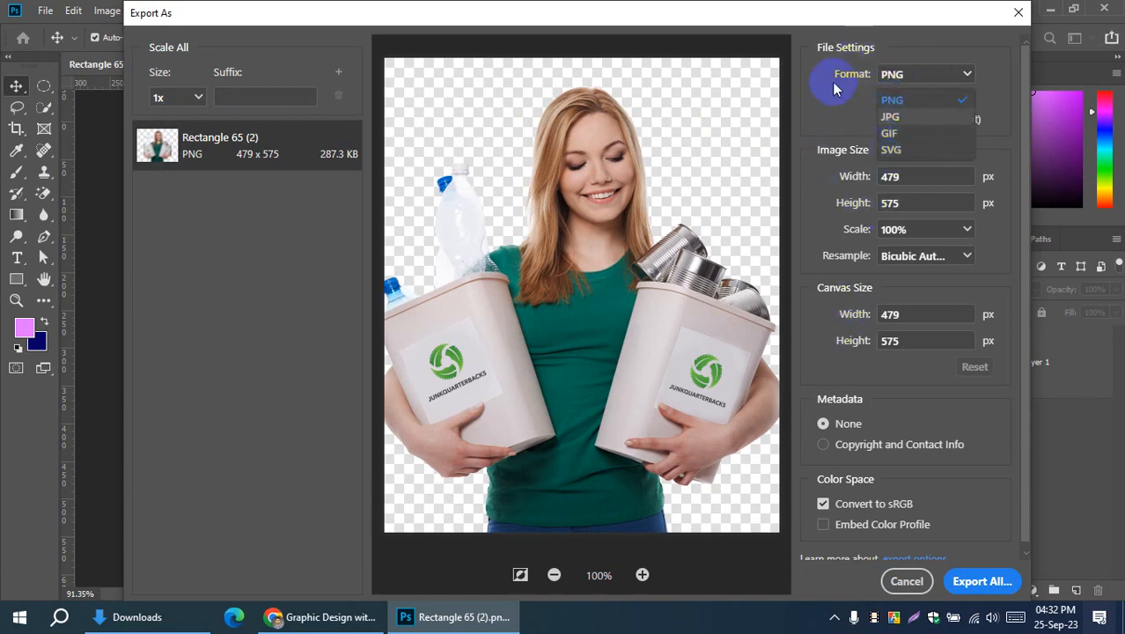
click(926, 585)
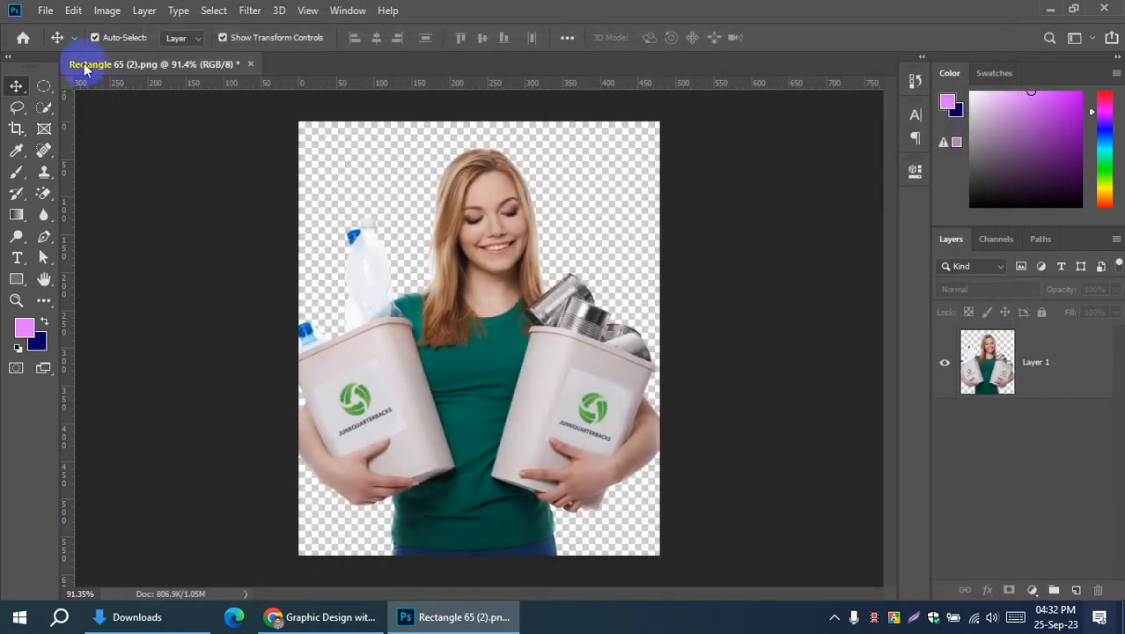
click(44, 10)
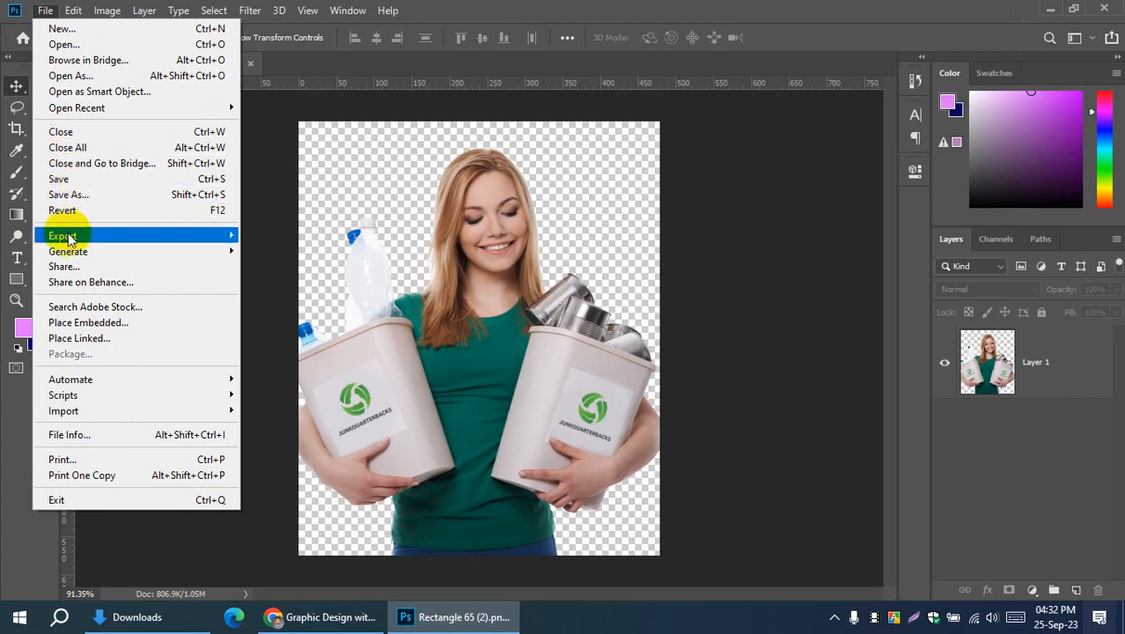
mouse_move(124, 234)
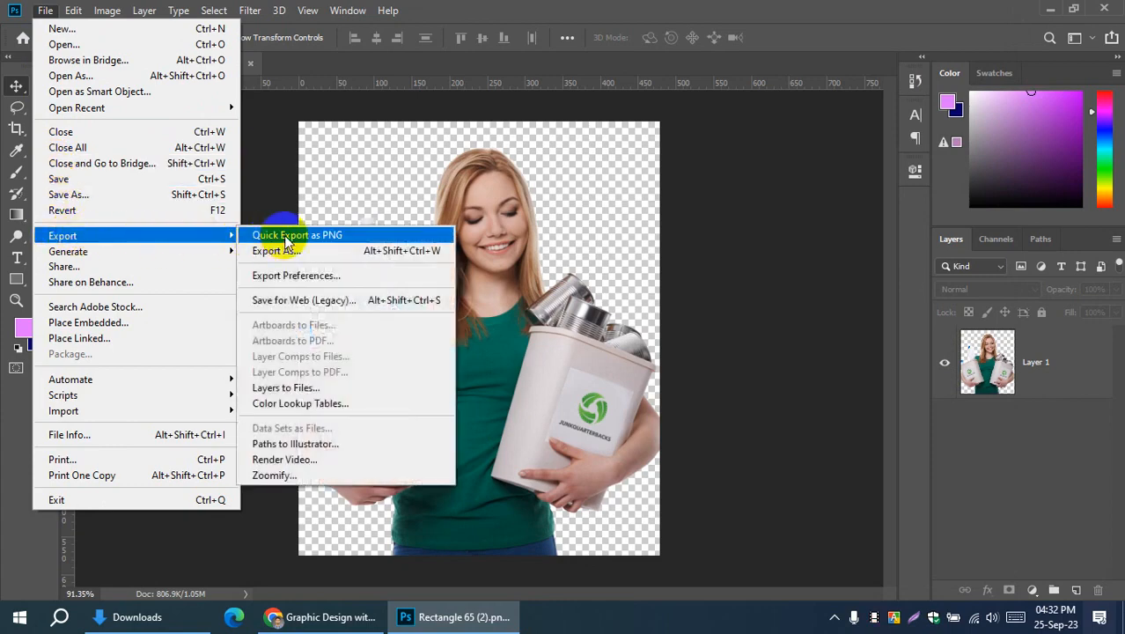
click(777, 248)
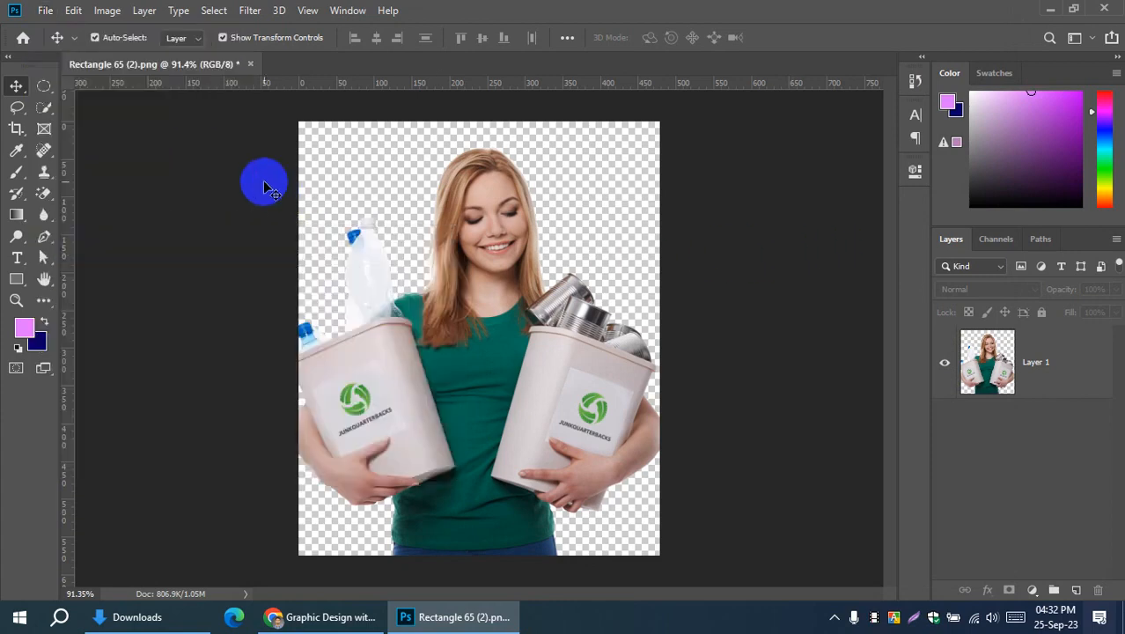
Step: Open the Save As settings, review the available file types while keeping PNG as the type, and cancel the save
click(44, 10)
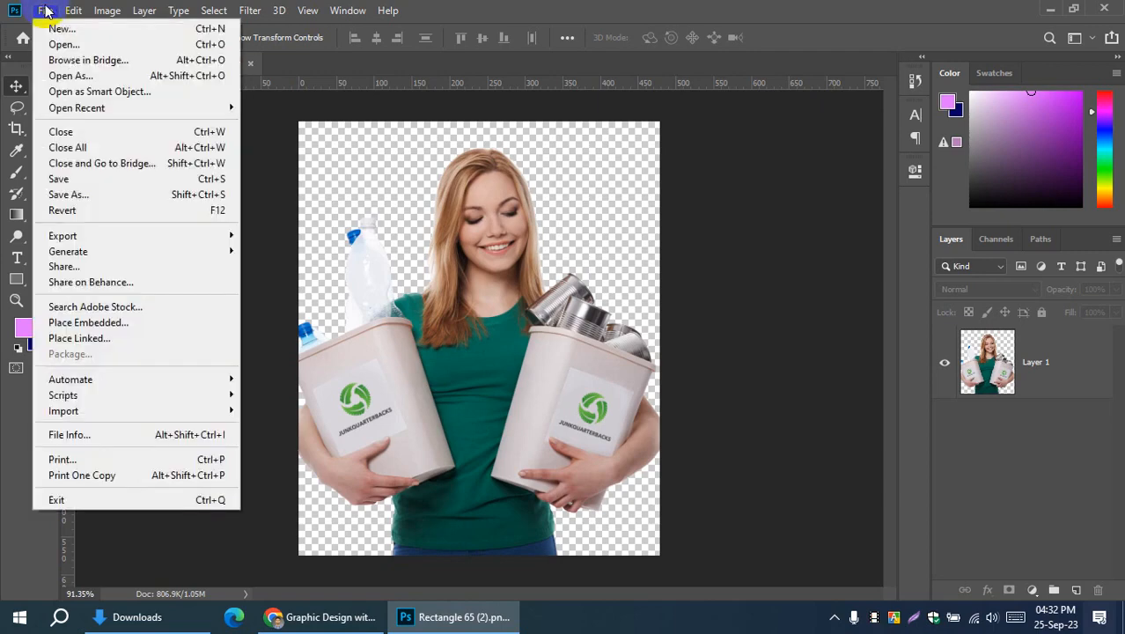
click(63, 197)
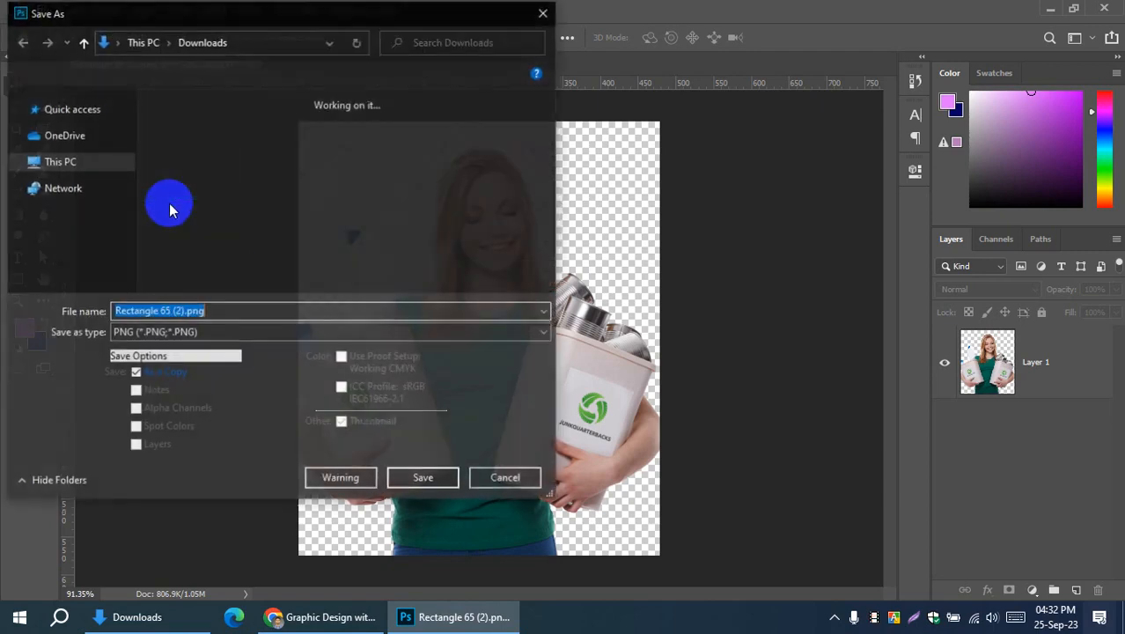
click(506, 479)
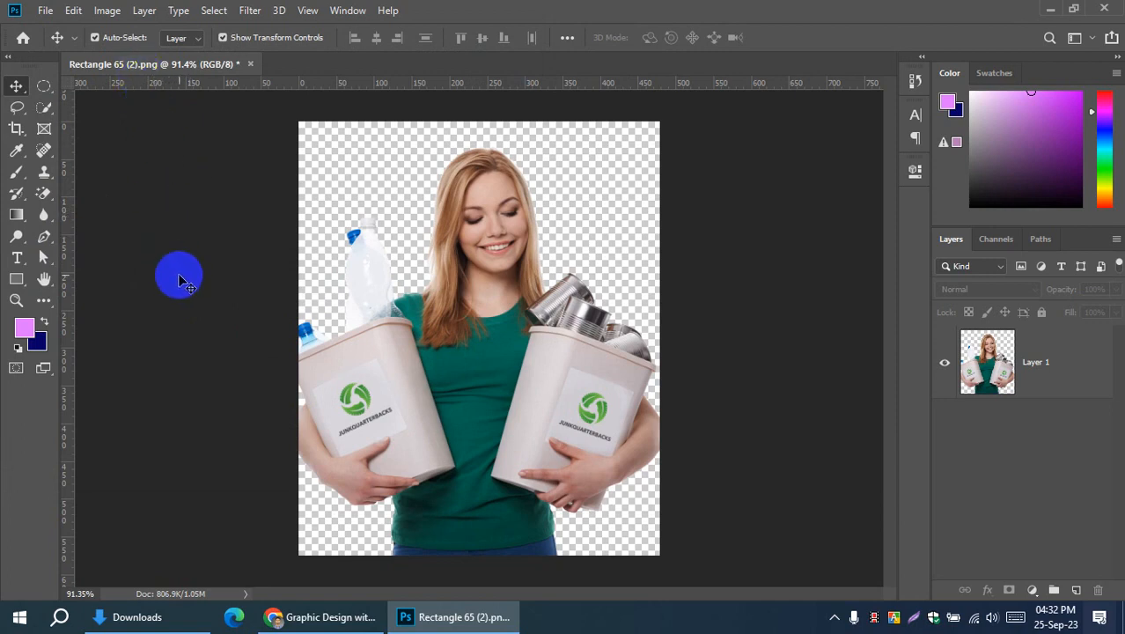
click(43, 11)
click(78, 194)
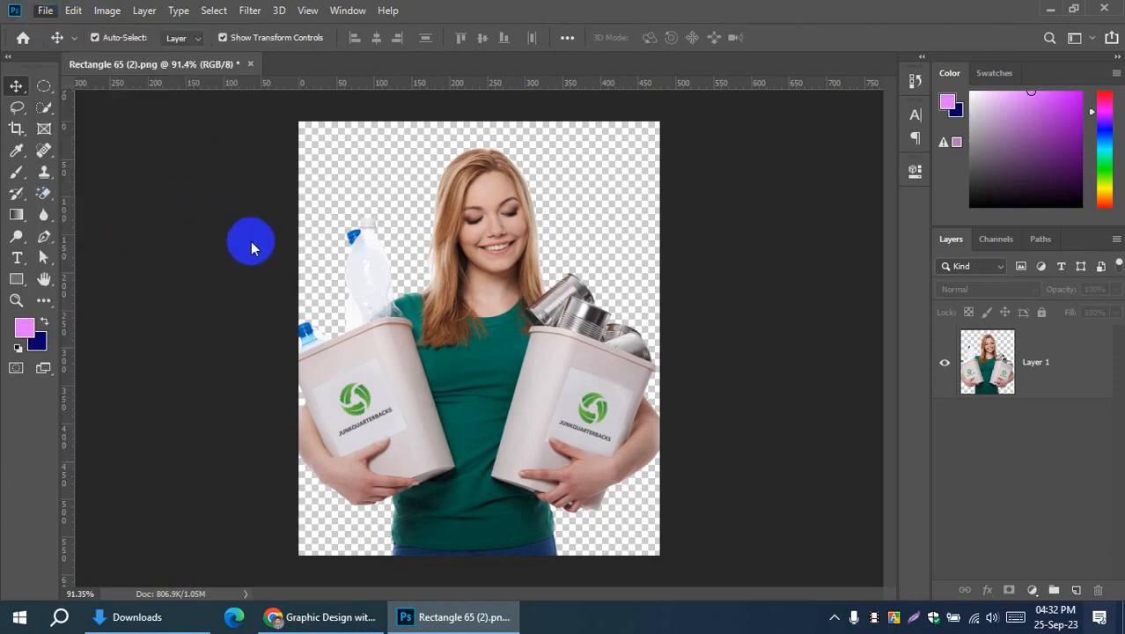
click(204, 332)
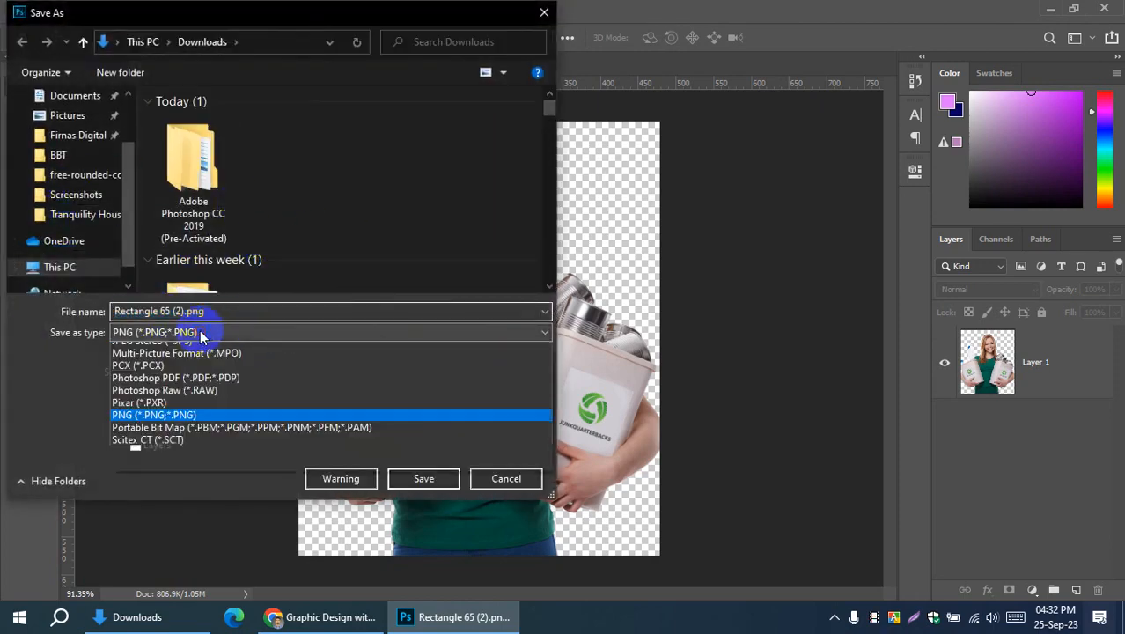
click(209, 333)
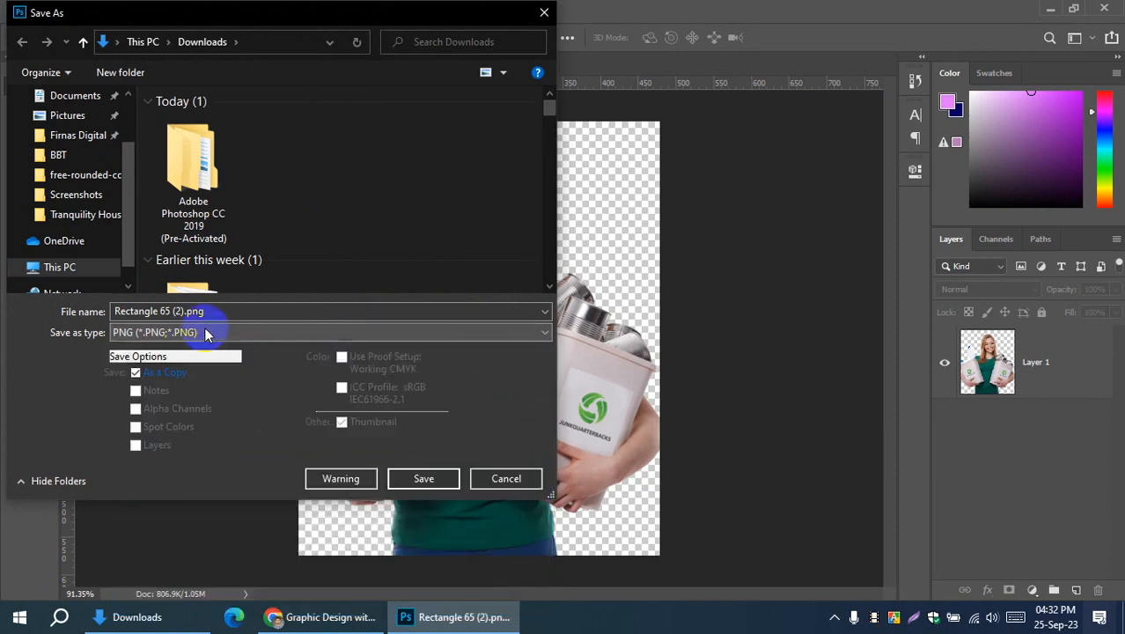
click(169, 329)
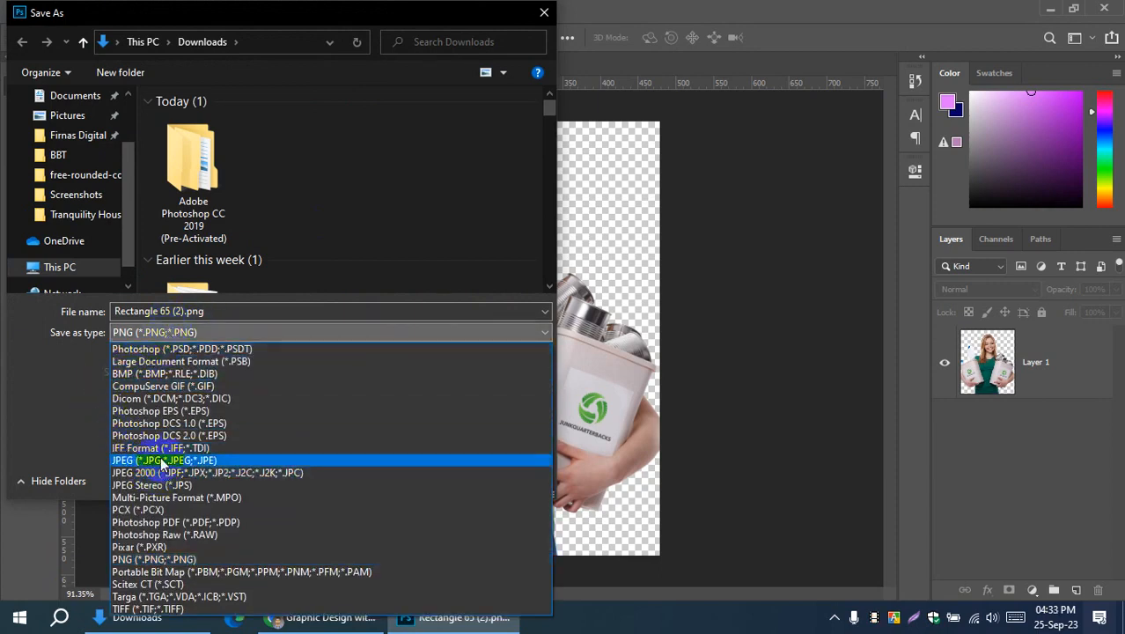
click(219, 561)
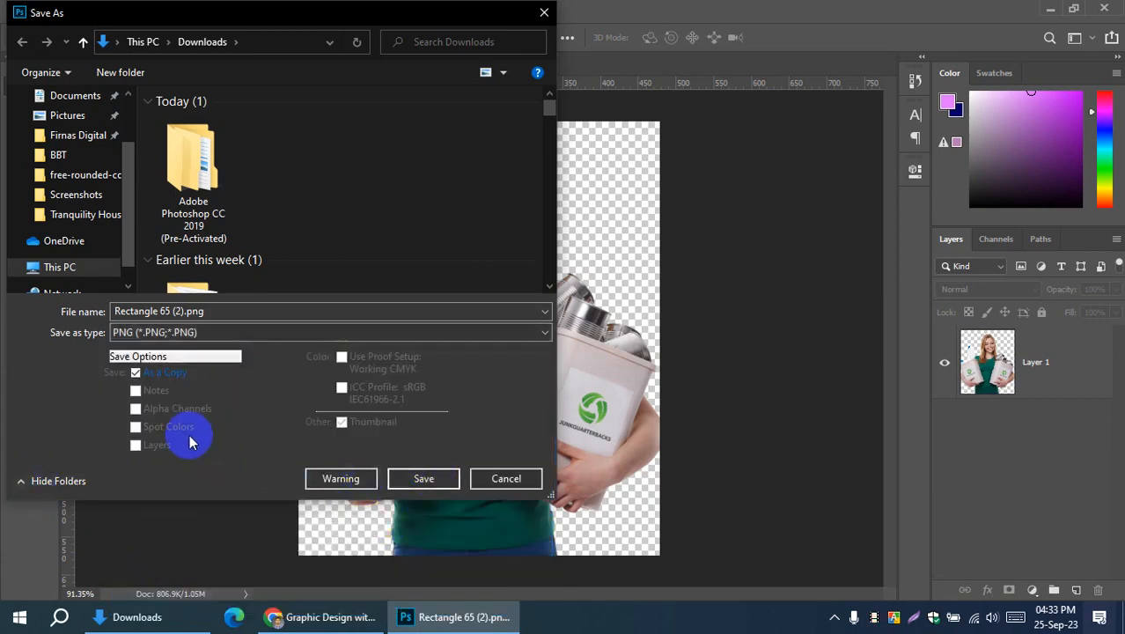
click(506, 479)
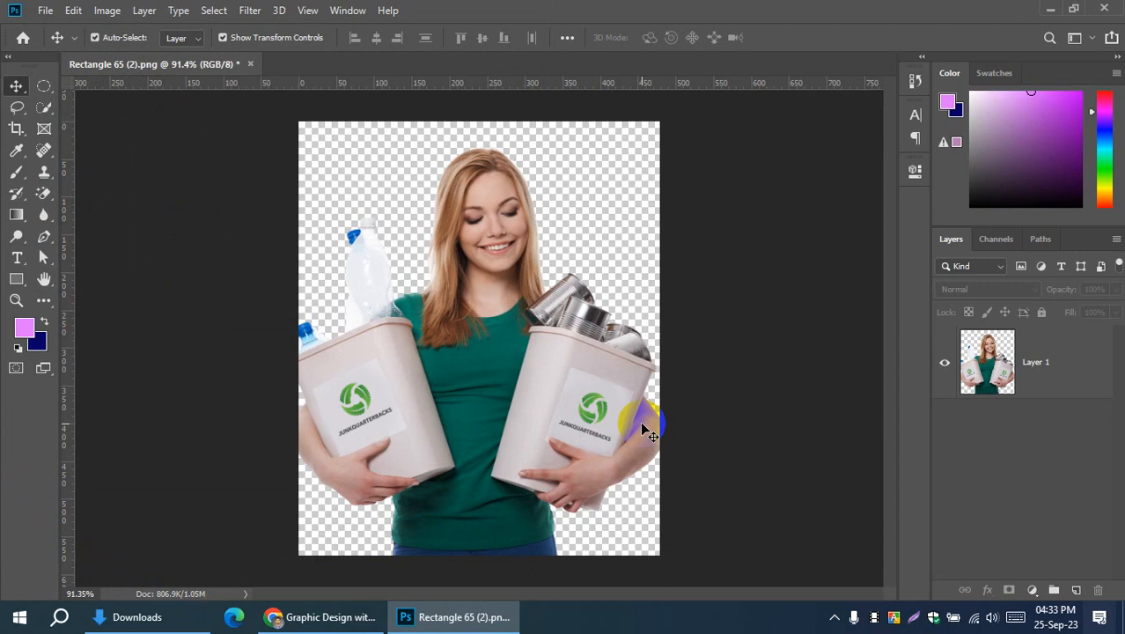
Step: Select the woman's cut-out layer so its transform controls surround her
click(1042, 373)
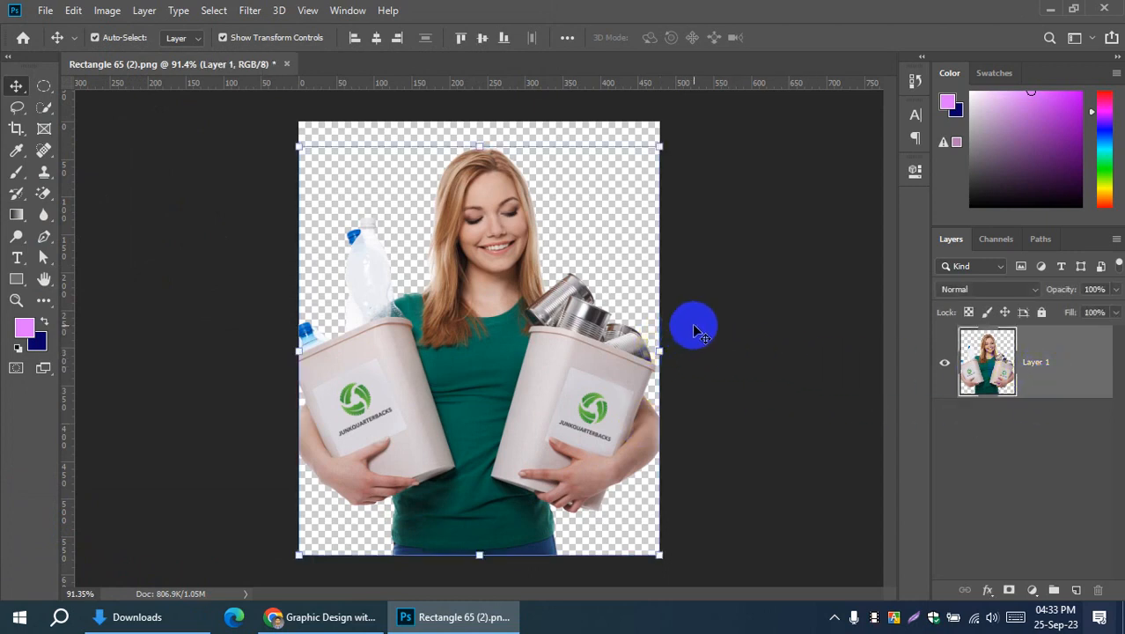
click(273, 316)
click(433, 269)
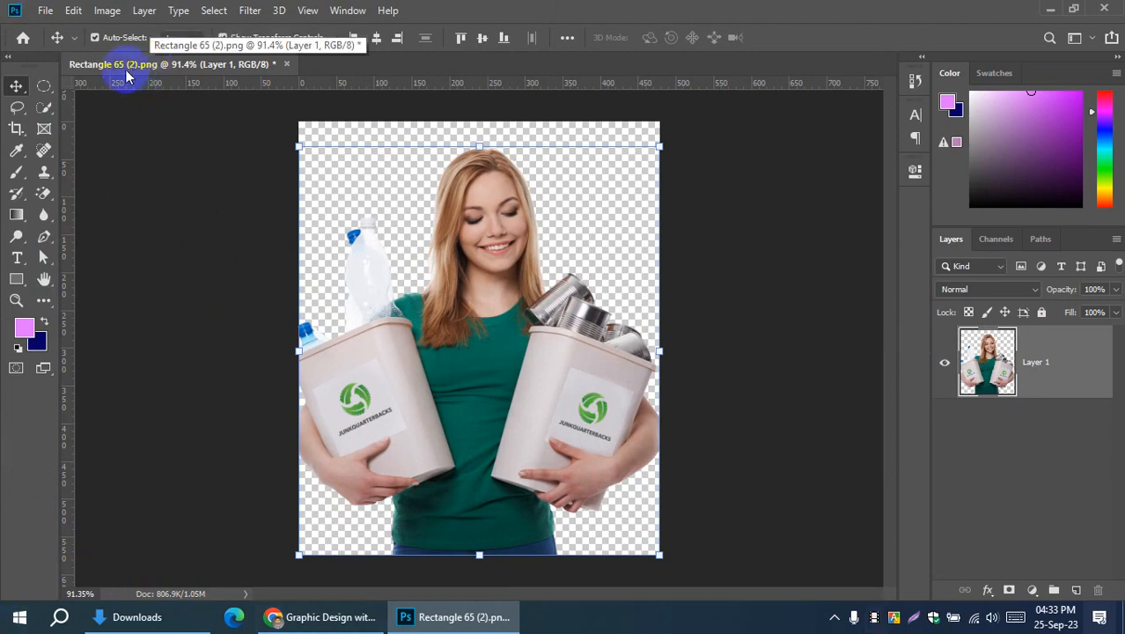
Step: Try the Photoshop (*.PSD) file type in the Save As settings, review the other formats, and cancel the save
click(45, 10)
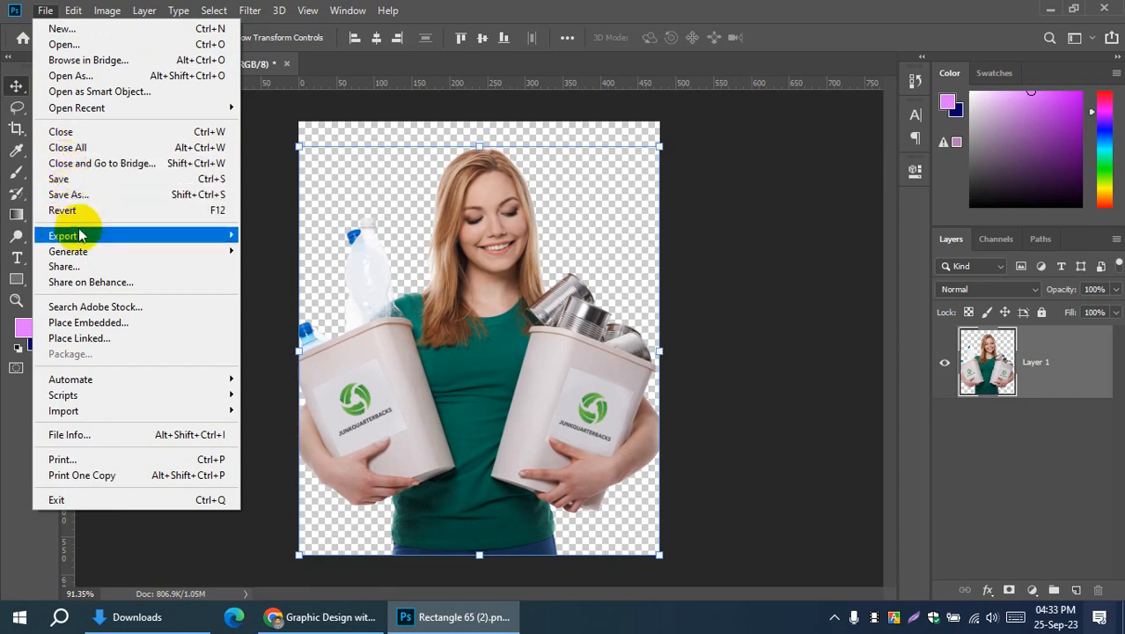
click(73, 195)
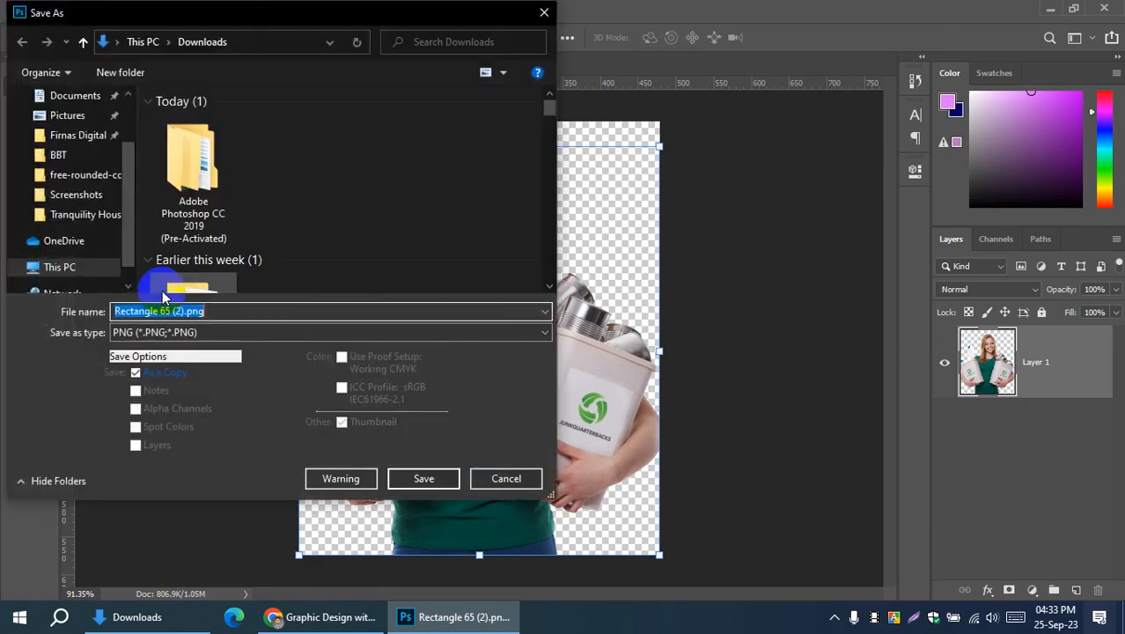
click(215, 332)
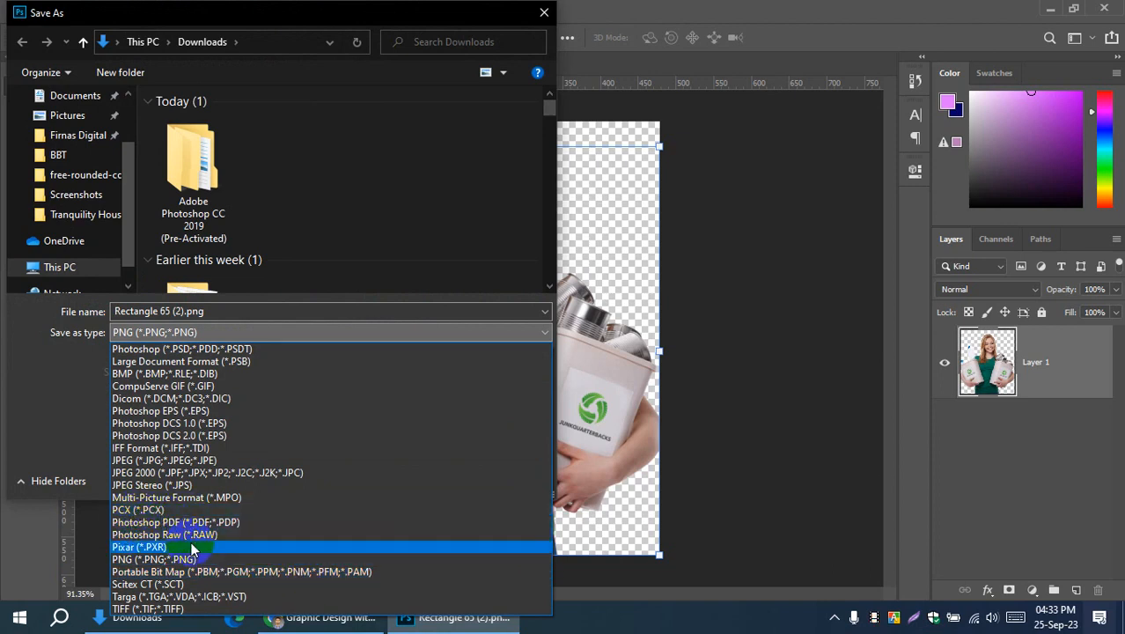
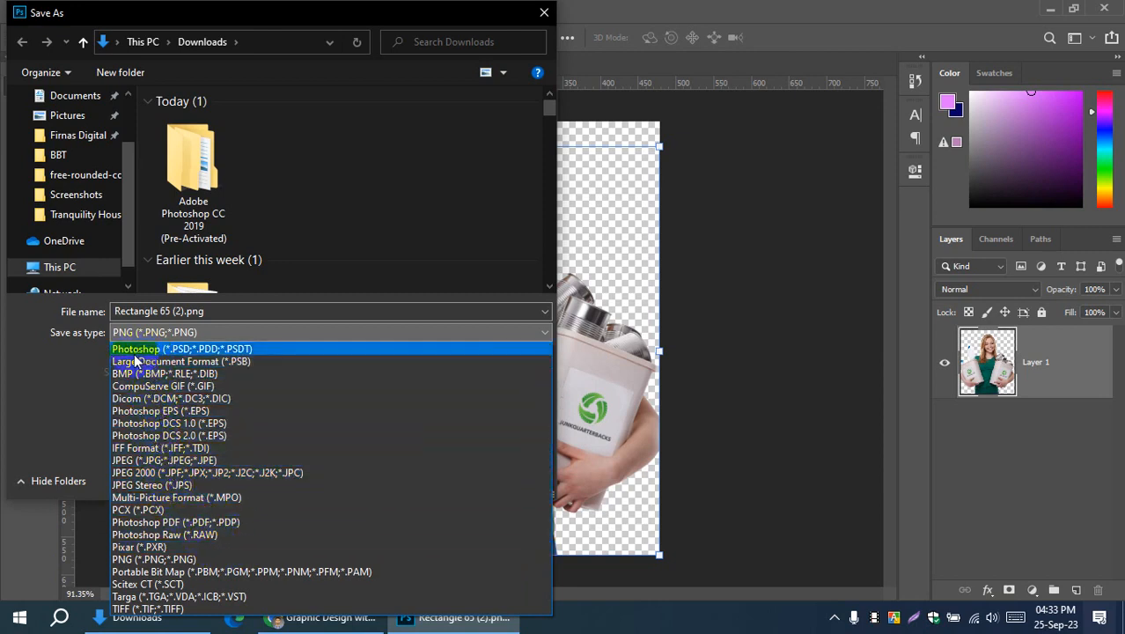
click(213, 350)
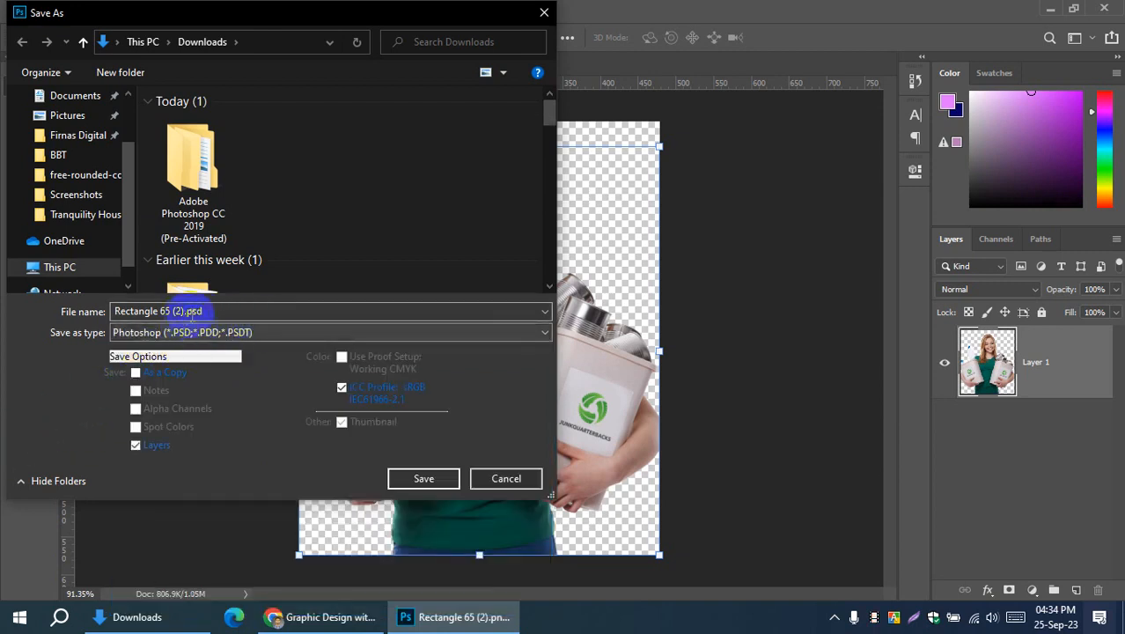
drag(215, 310, 128, 311)
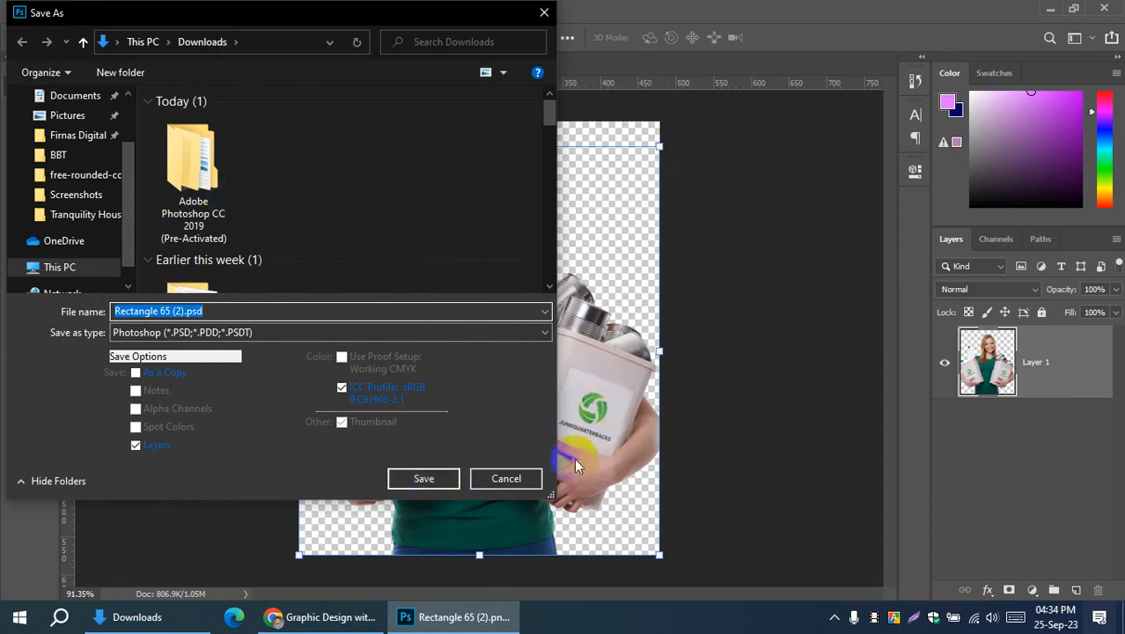
click(220, 340)
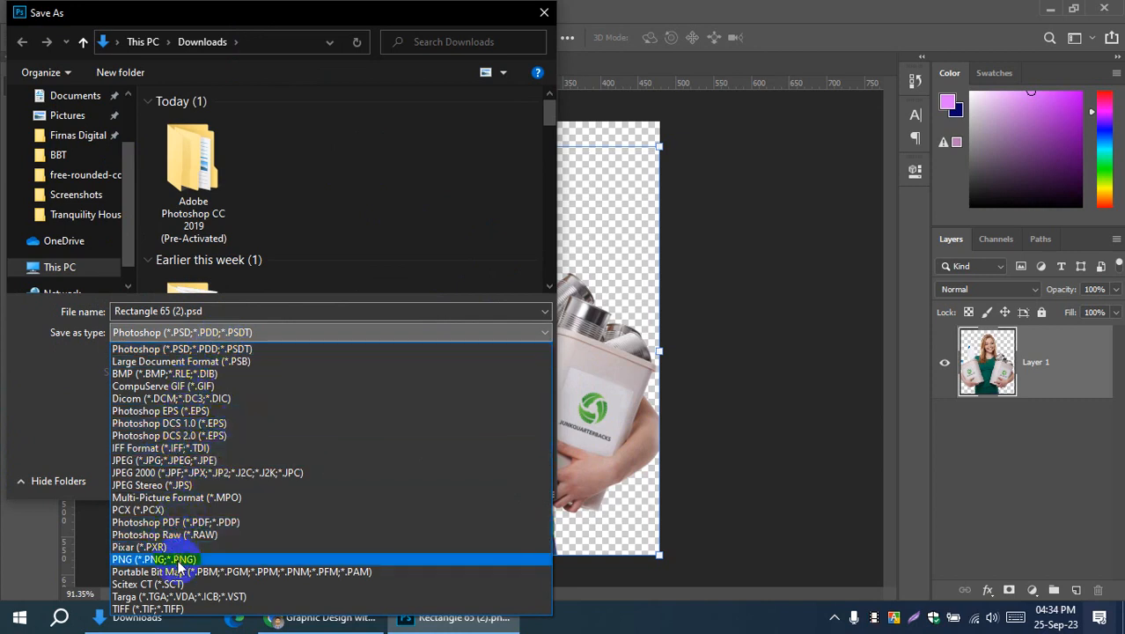
click(810, 357)
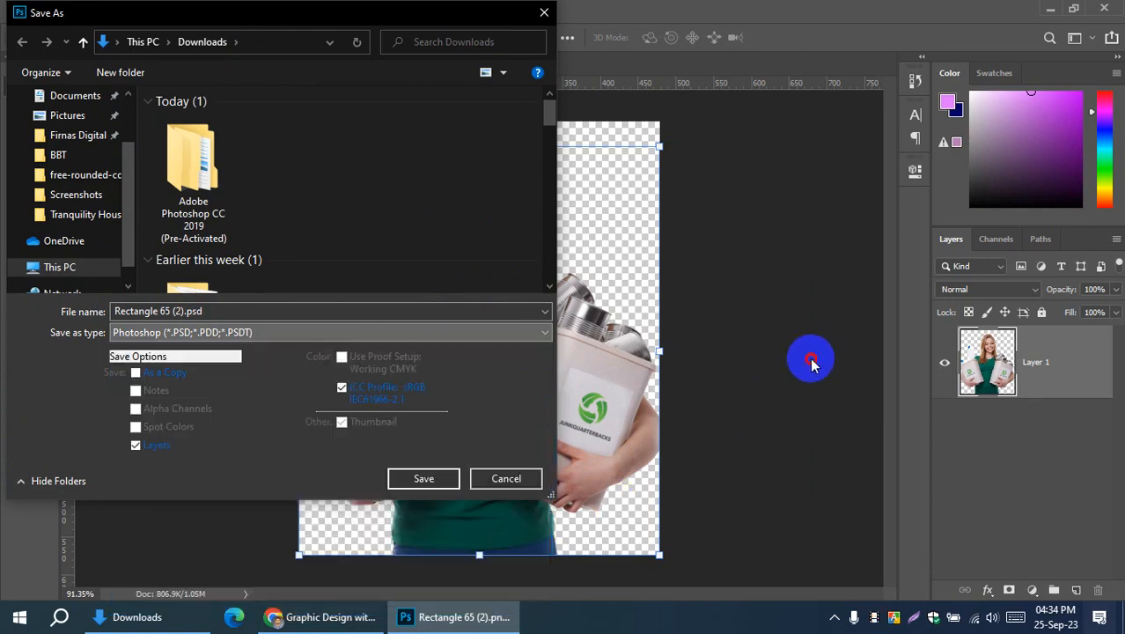
click(504, 480)
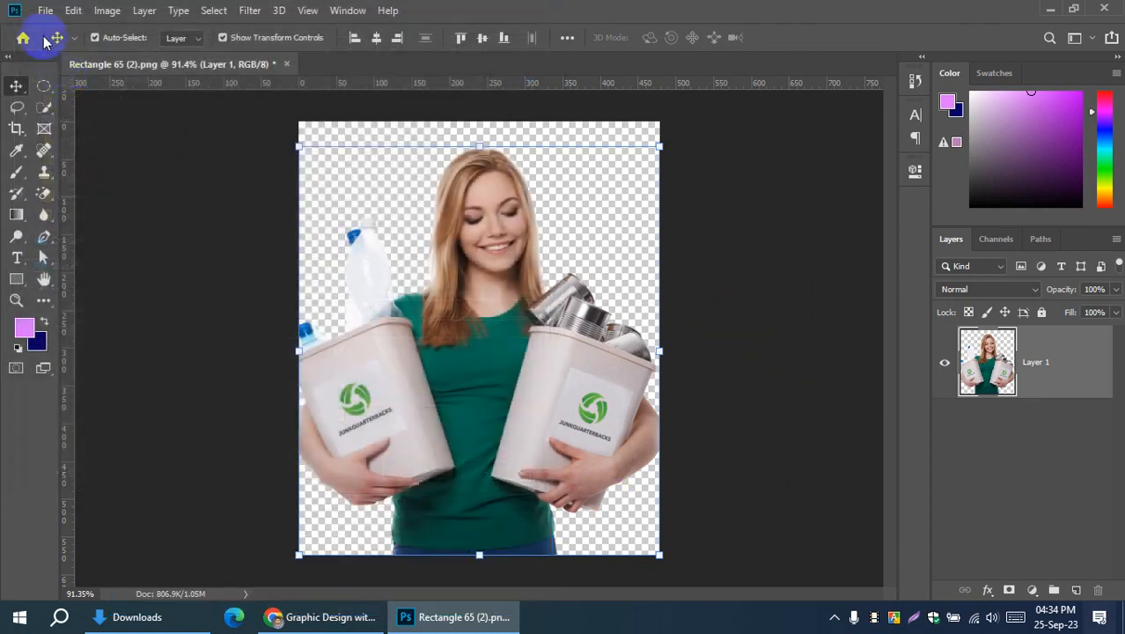
click(44, 11)
mouse_move(75, 235)
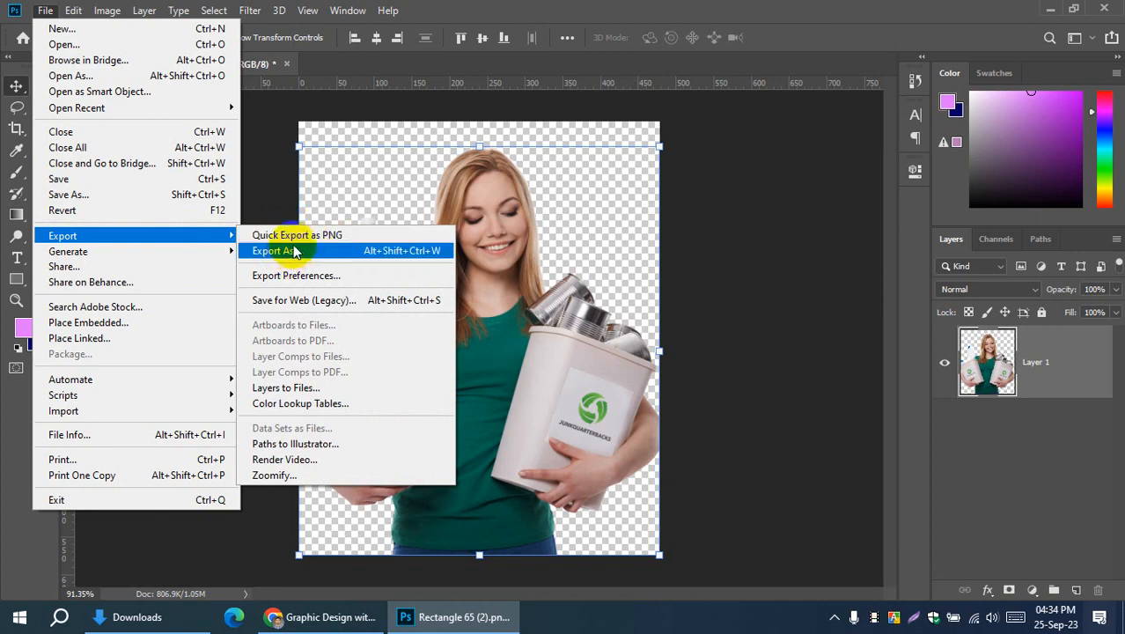
click(705, 204)
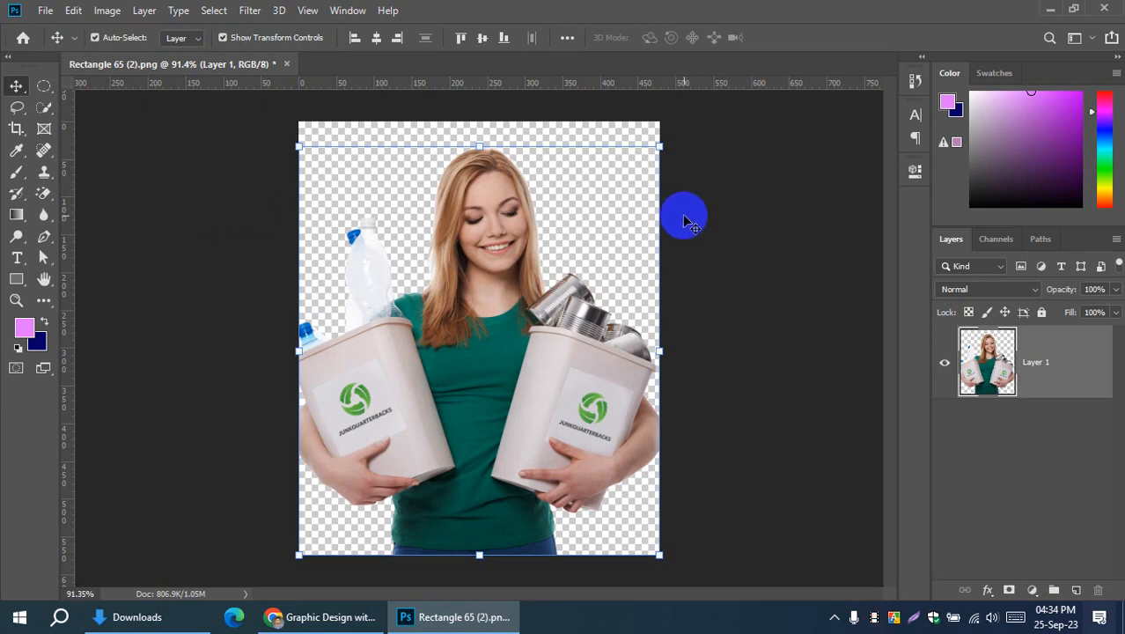
click(748, 196)
click(519, 283)
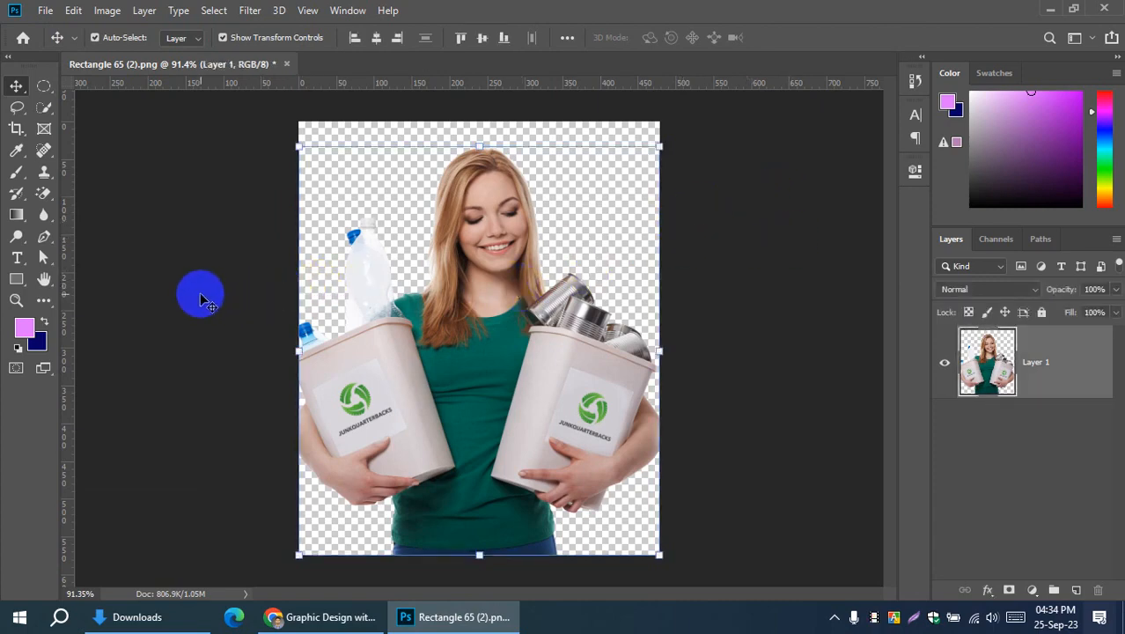
click(44, 11)
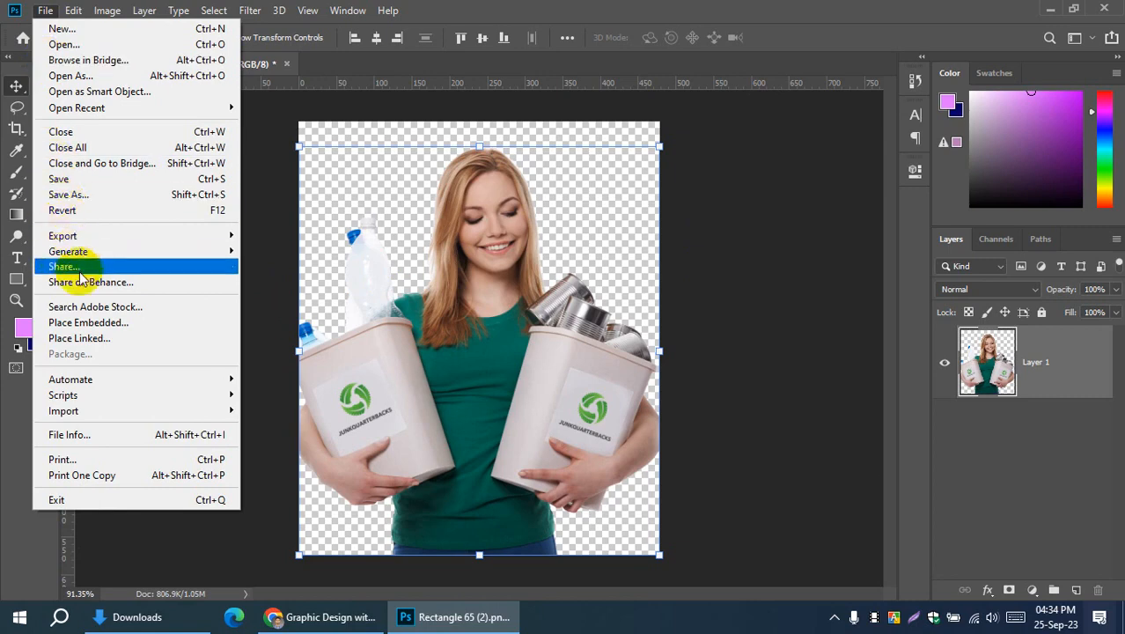
click(275, 319)
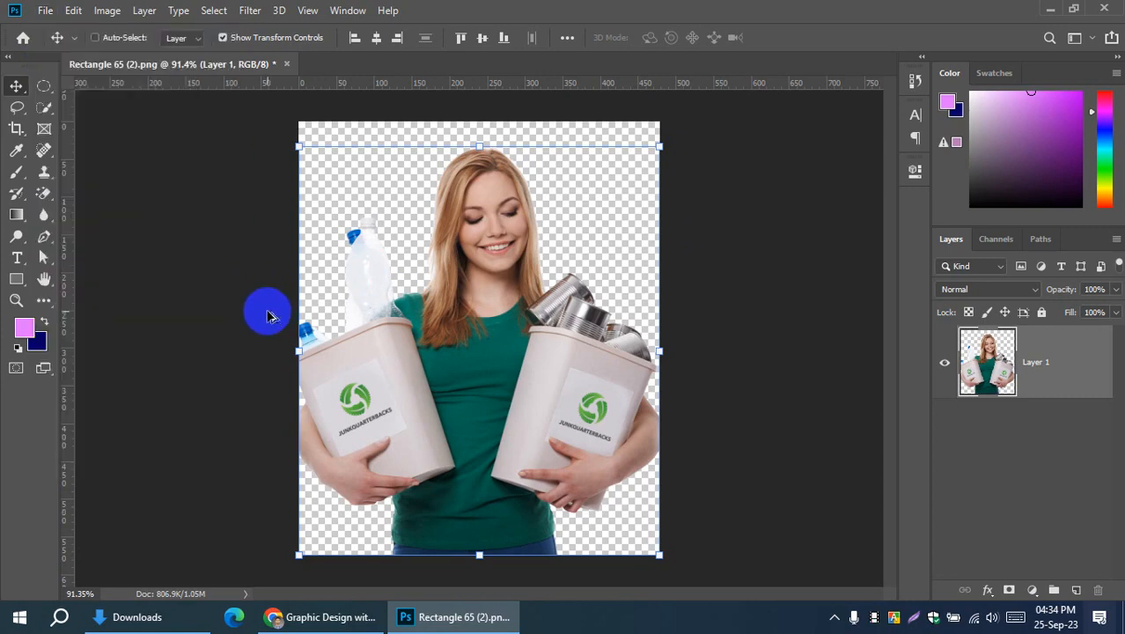
Step: Export the cut-out with Save for Web as a transparent PNG-24 named Rectangle-65-(2).png on the Desktop
key(ctrl+alt+shift+s)
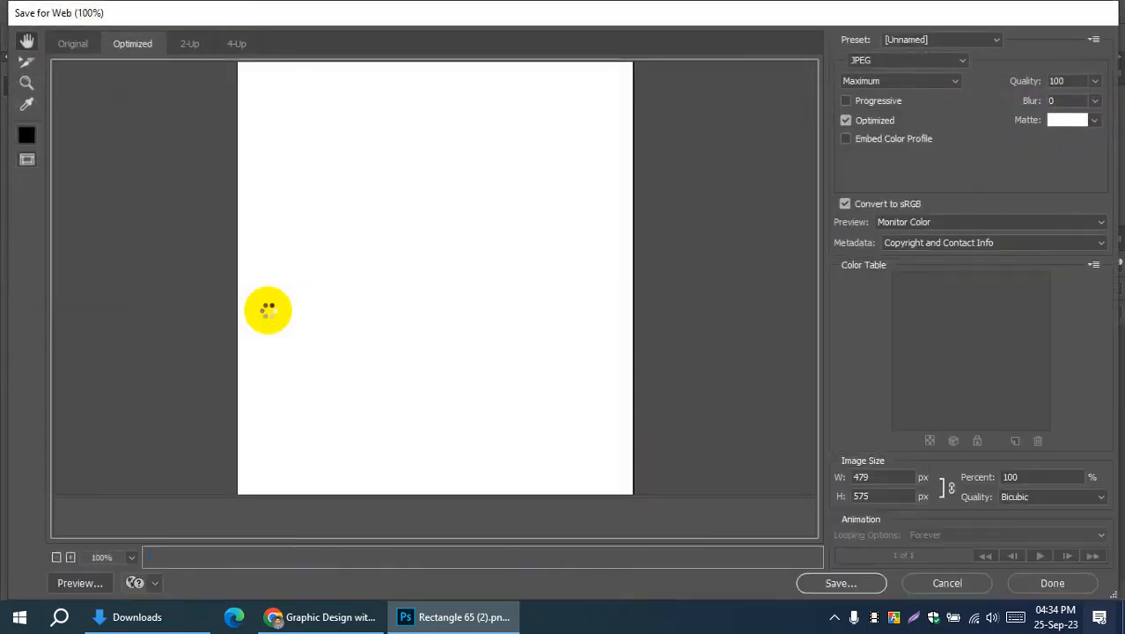
drag(411, 326, 411, 242)
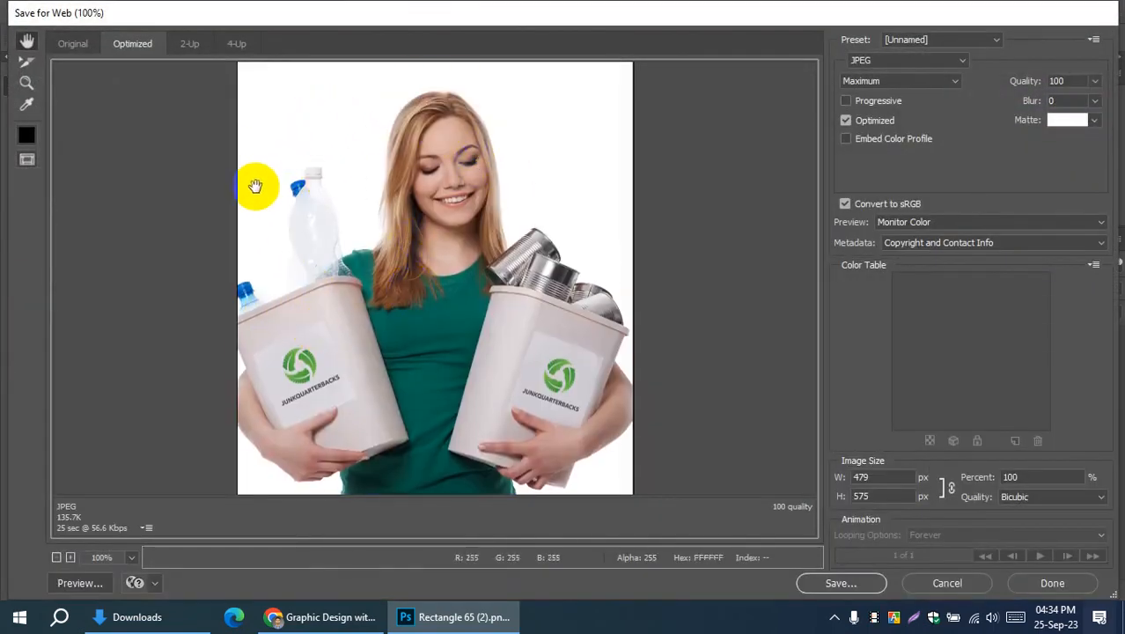
click(892, 59)
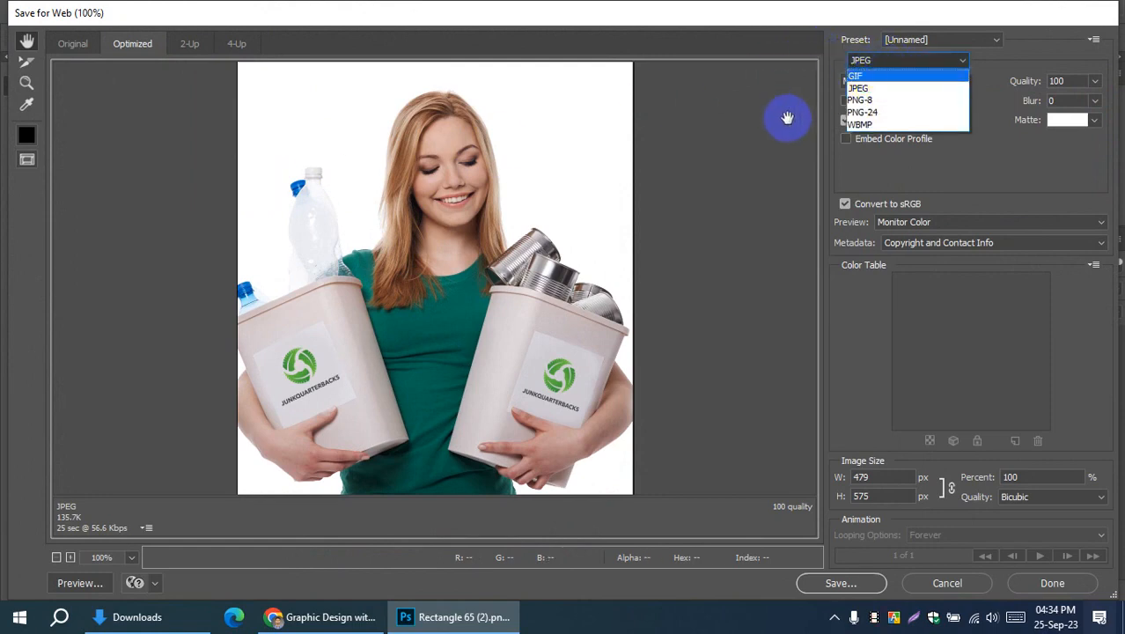
click(886, 112)
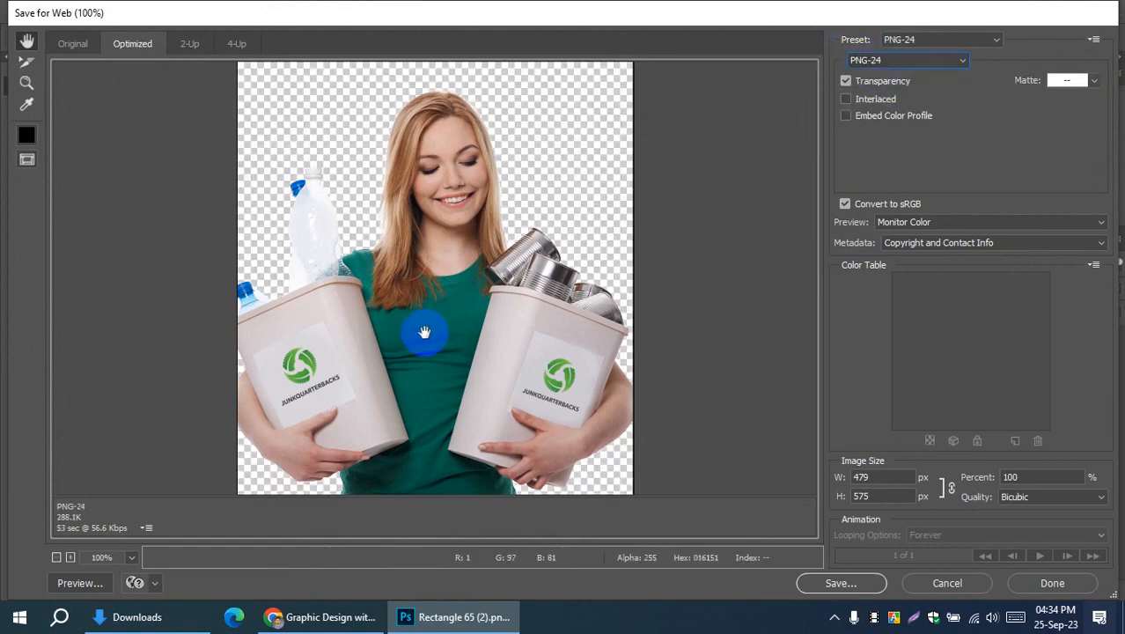
click(840, 583)
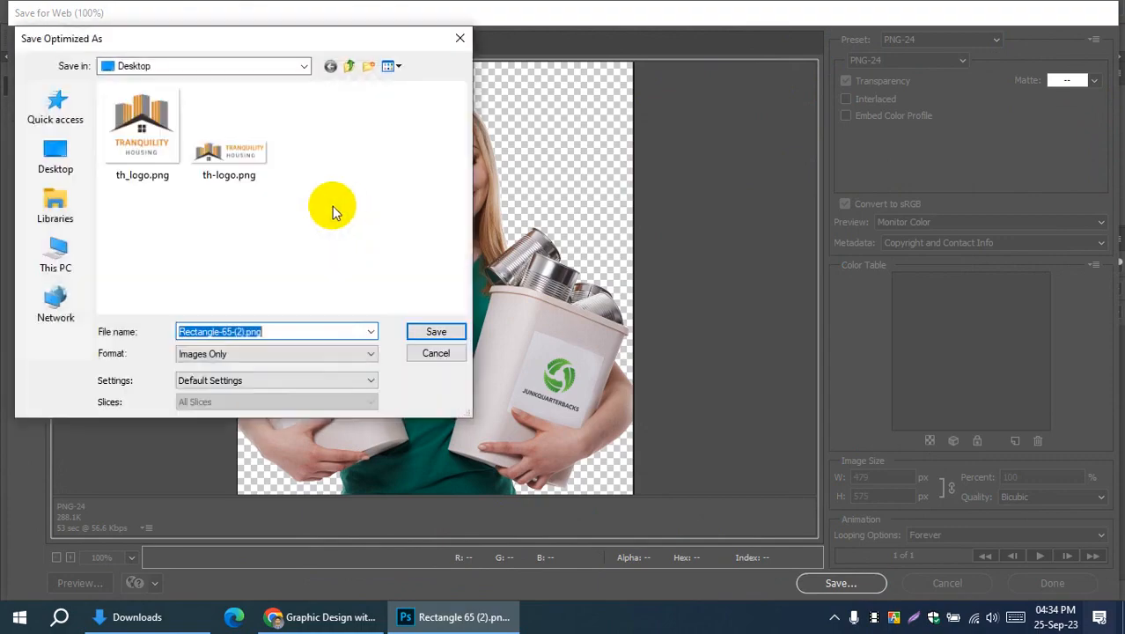
click(437, 332)
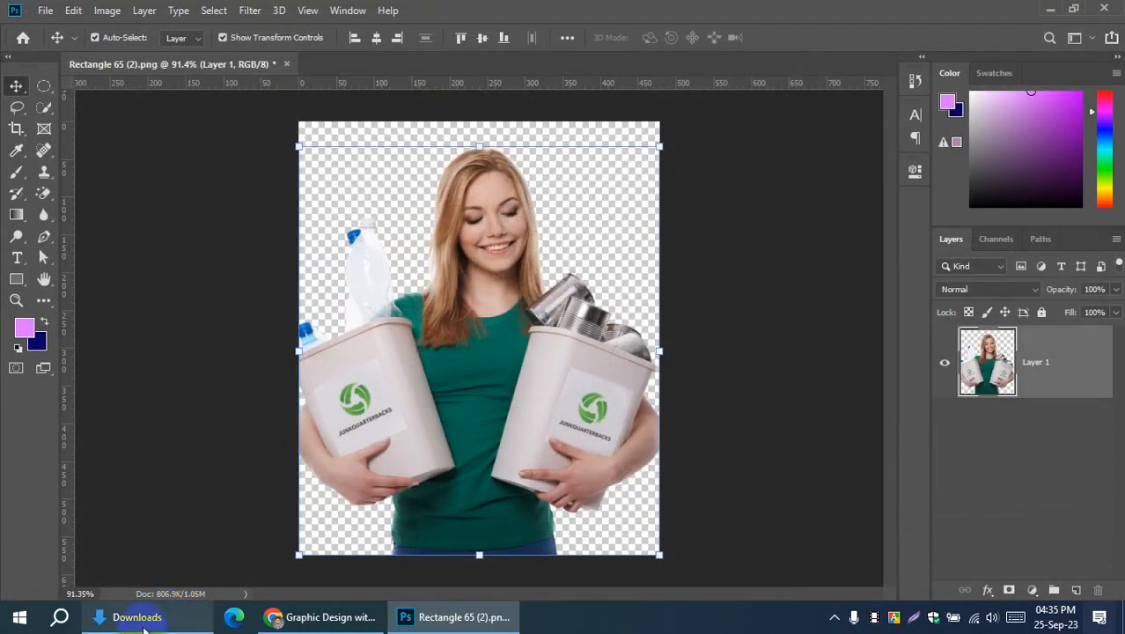
Step: Open the exported Rectangle-65-(2).png from the Desktop folder to check its transparency, close it, and return to Photoshop
click(137, 616)
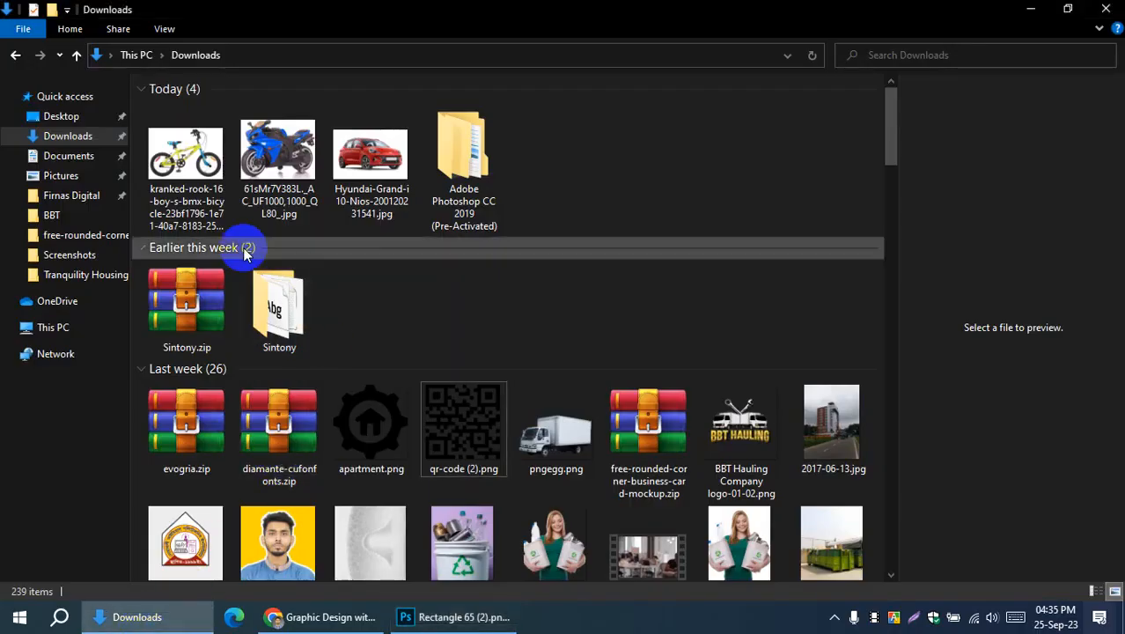
click(42, 123)
click(554, 119)
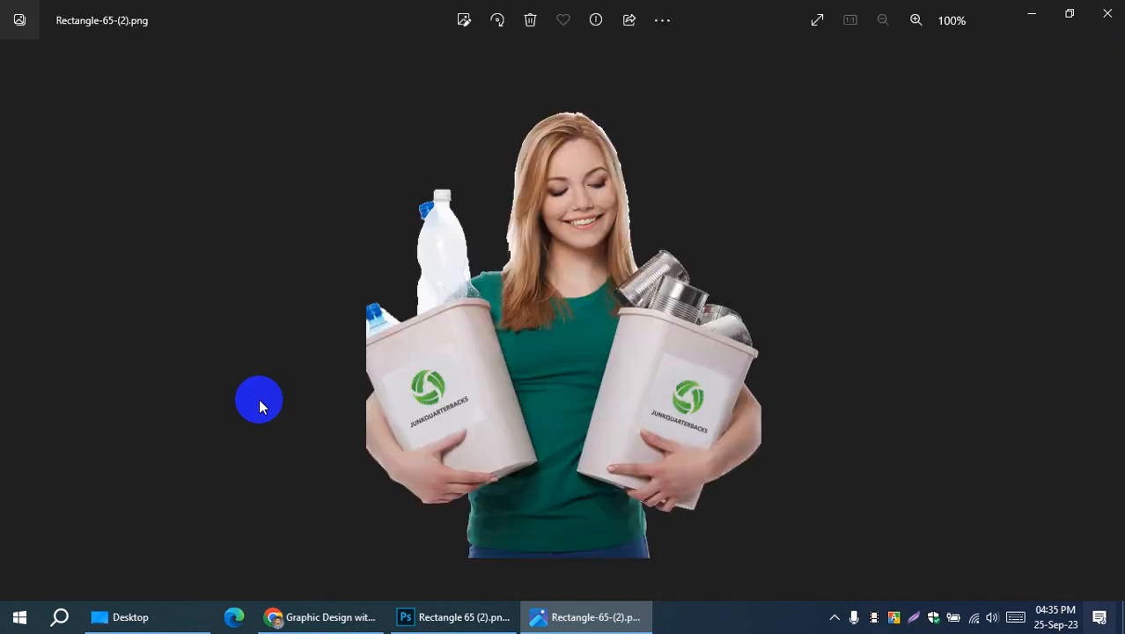
click(1106, 14)
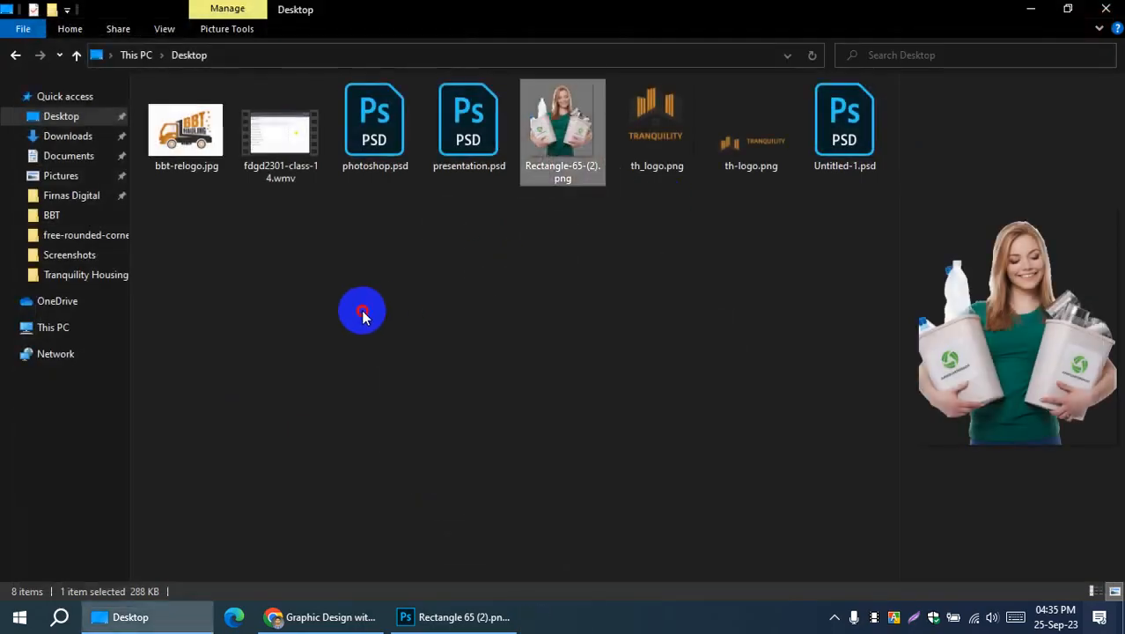
click(440, 615)
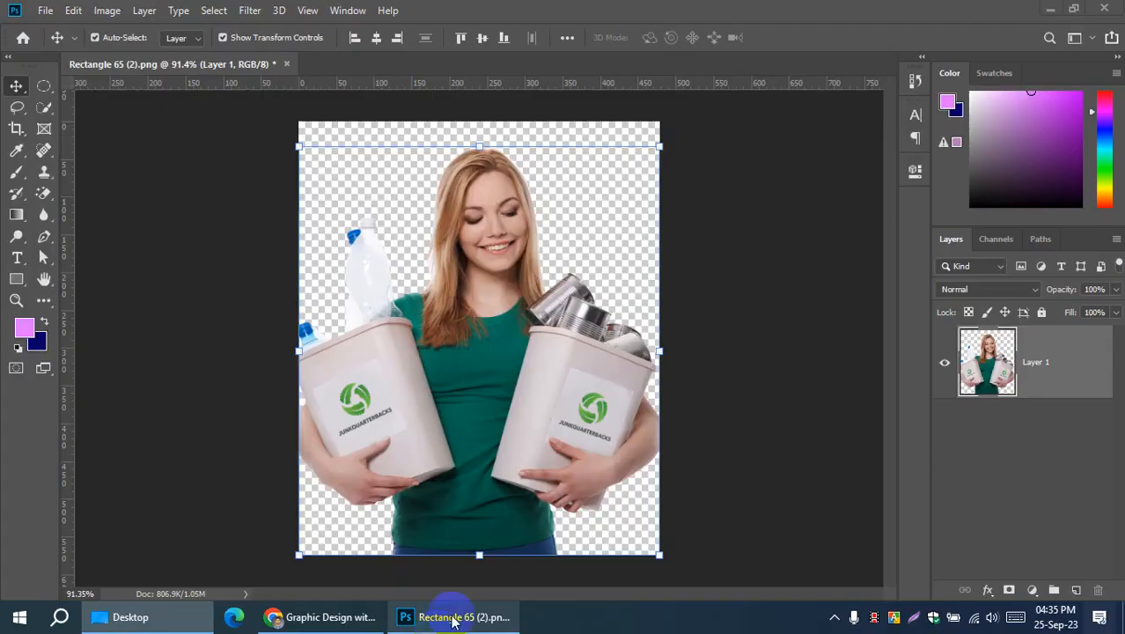
click(226, 343)
click(452, 326)
click(151, 352)
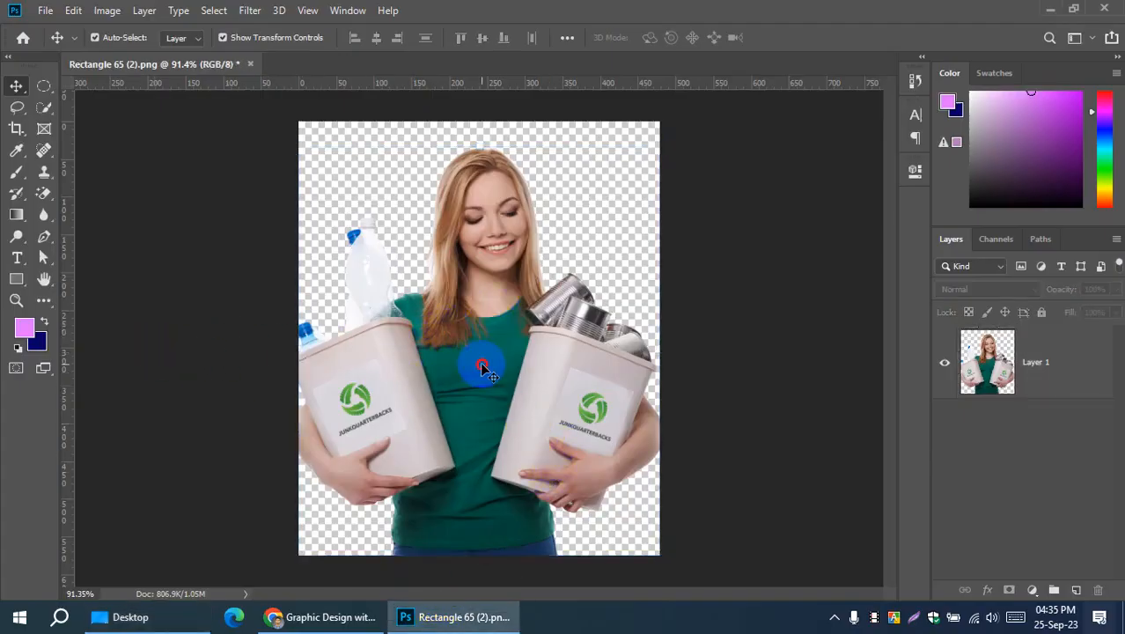
click(482, 368)
click(230, 416)
click(477, 372)
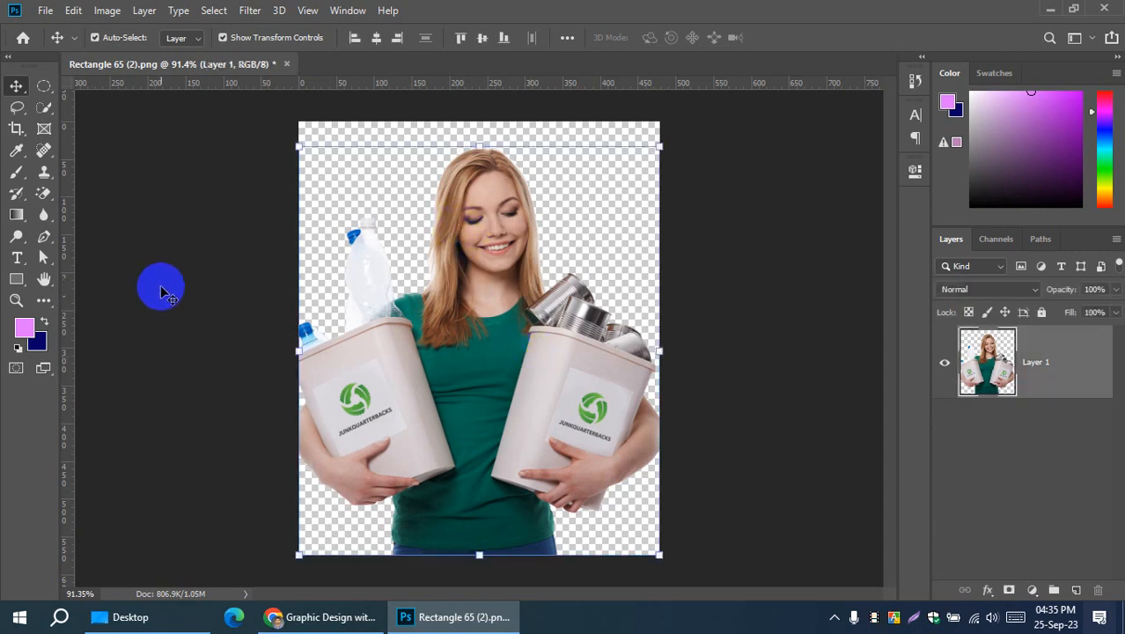
click(161, 293)
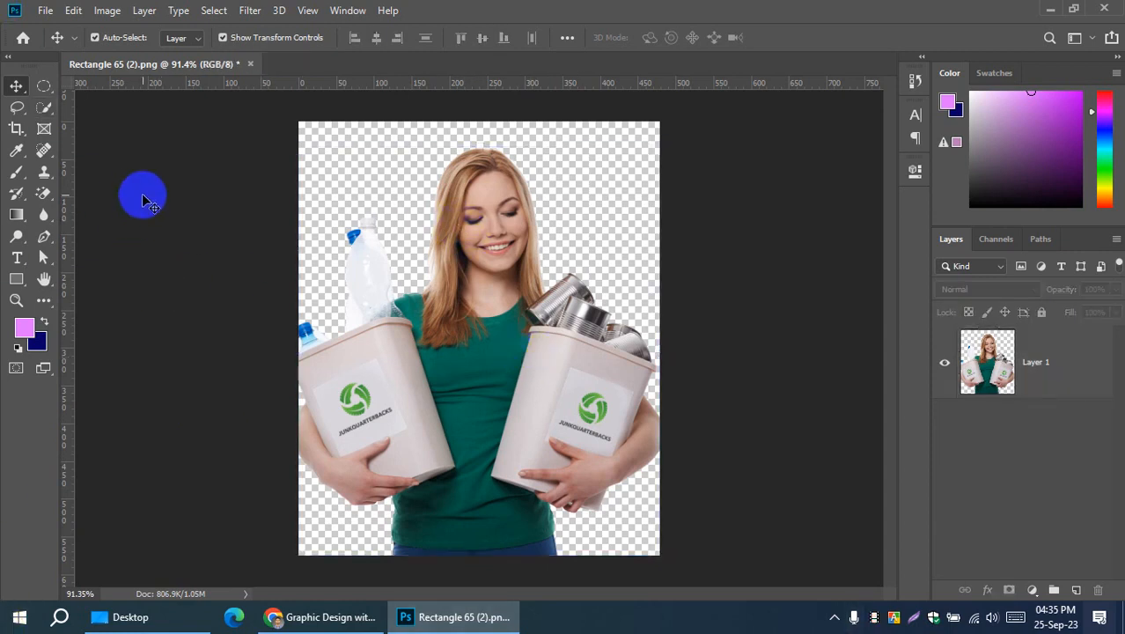
click(478, 346)
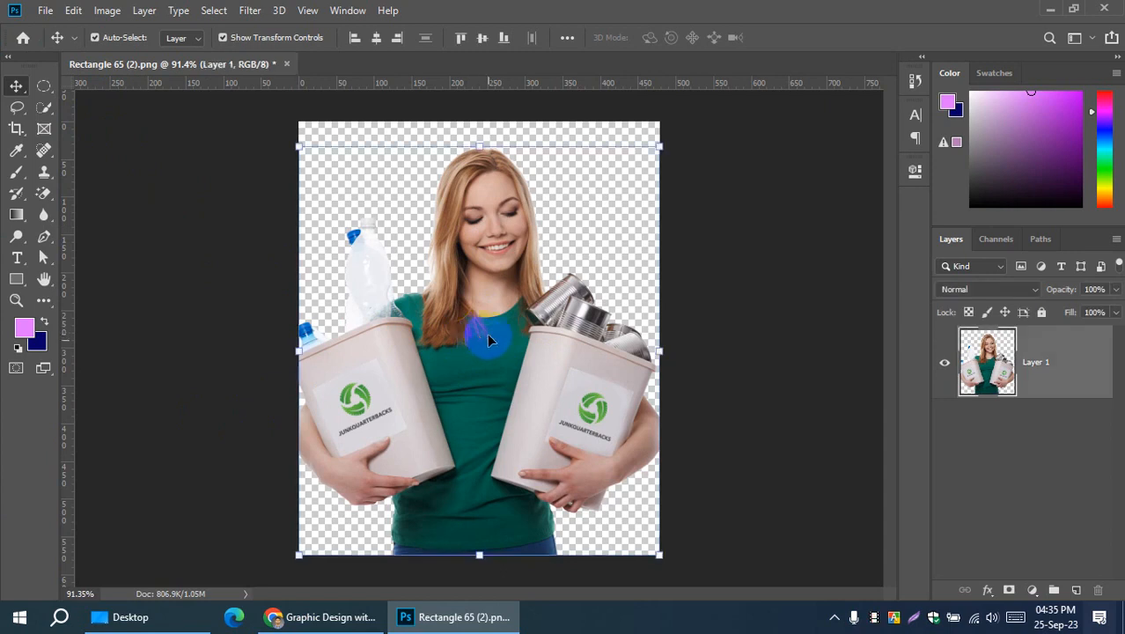
Step: Hide the woman's layer and place a LOREM IPSUM text line near the middle of the canvas
click(944, 364)
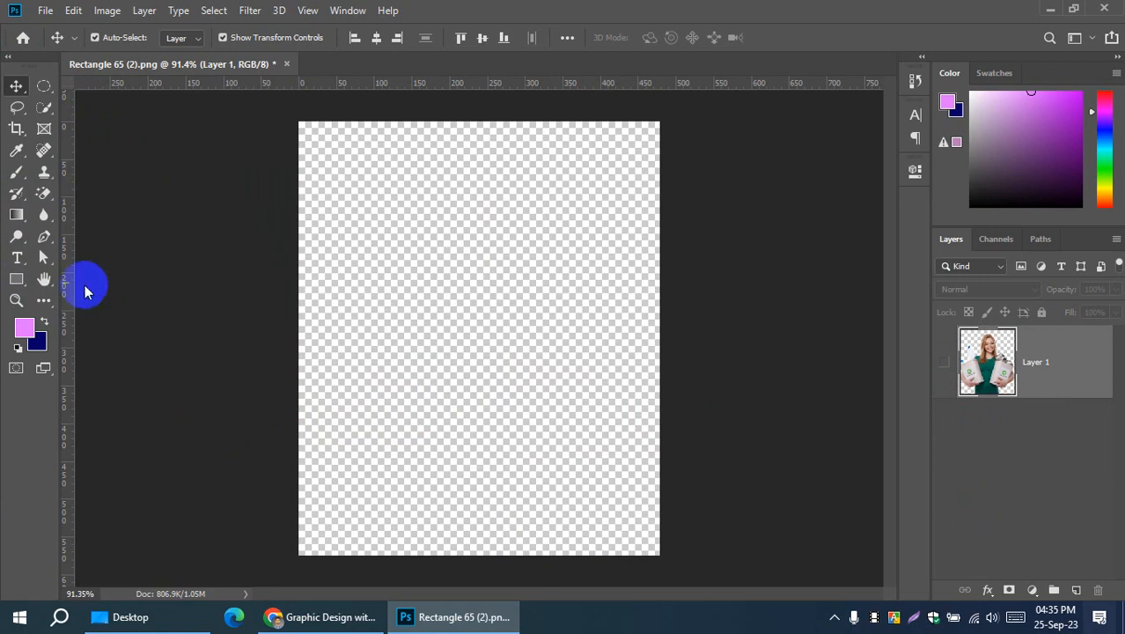
click(17, 259)
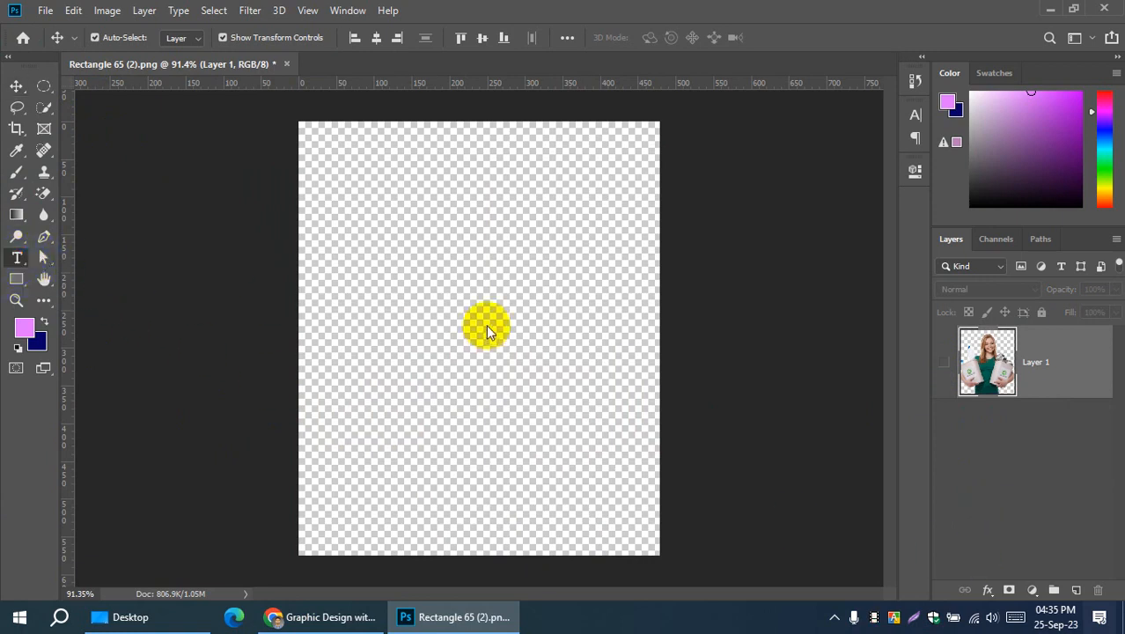
click(415, 297)
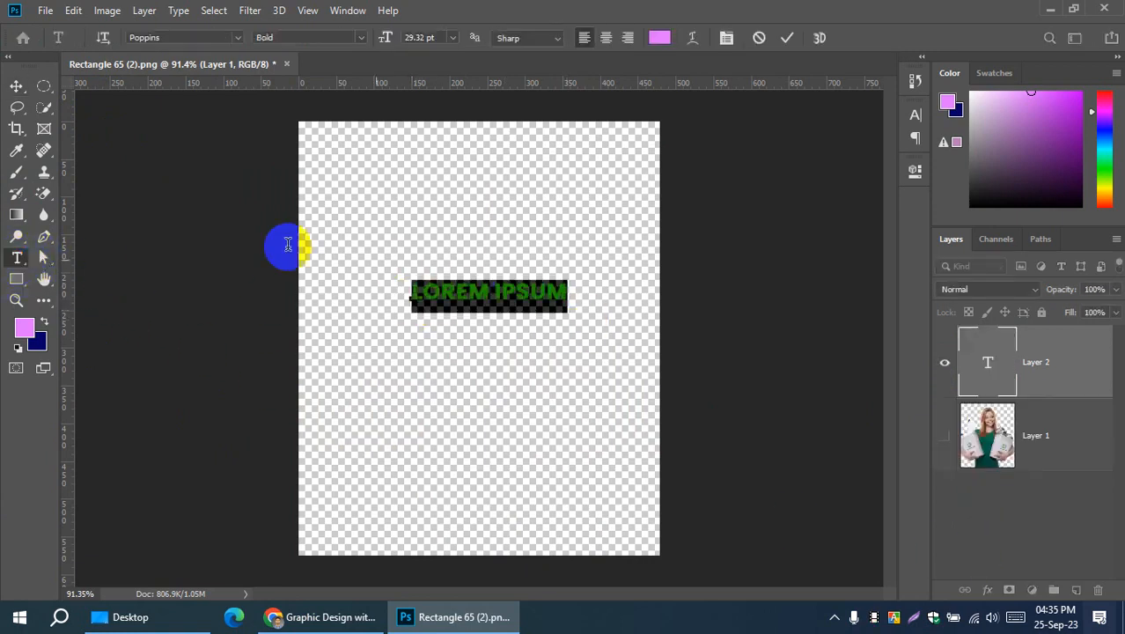
click(16, 85)
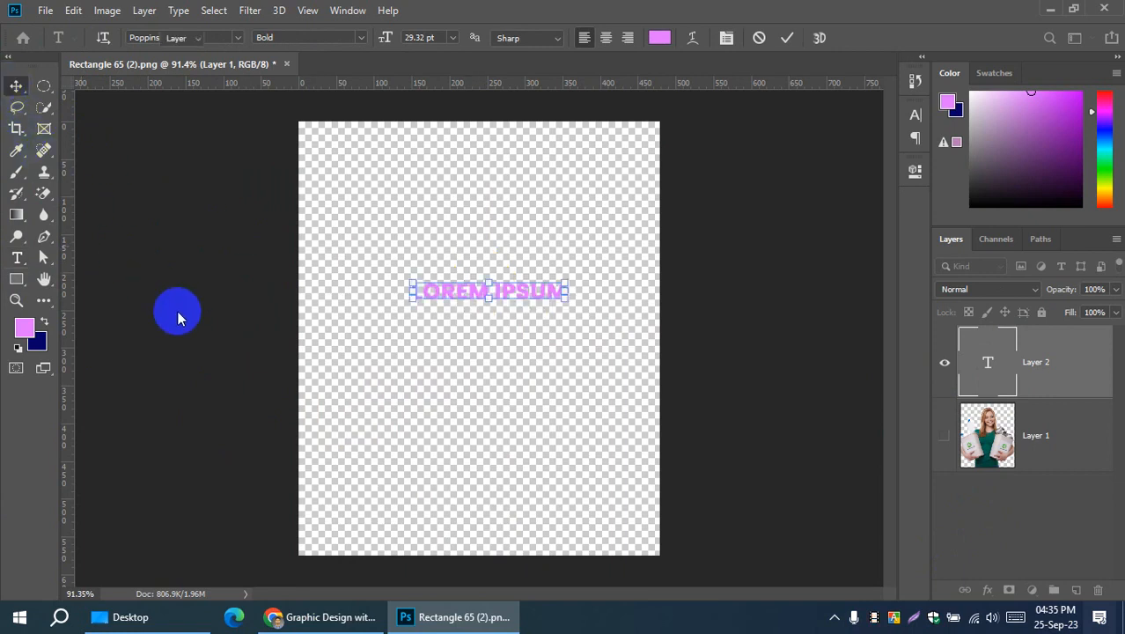
Step: Show the woman's layer again and move the LOREM IPSUM text onto the lower part of her green shirt
drag(529, 300, 529, 170)
click(944, 435)
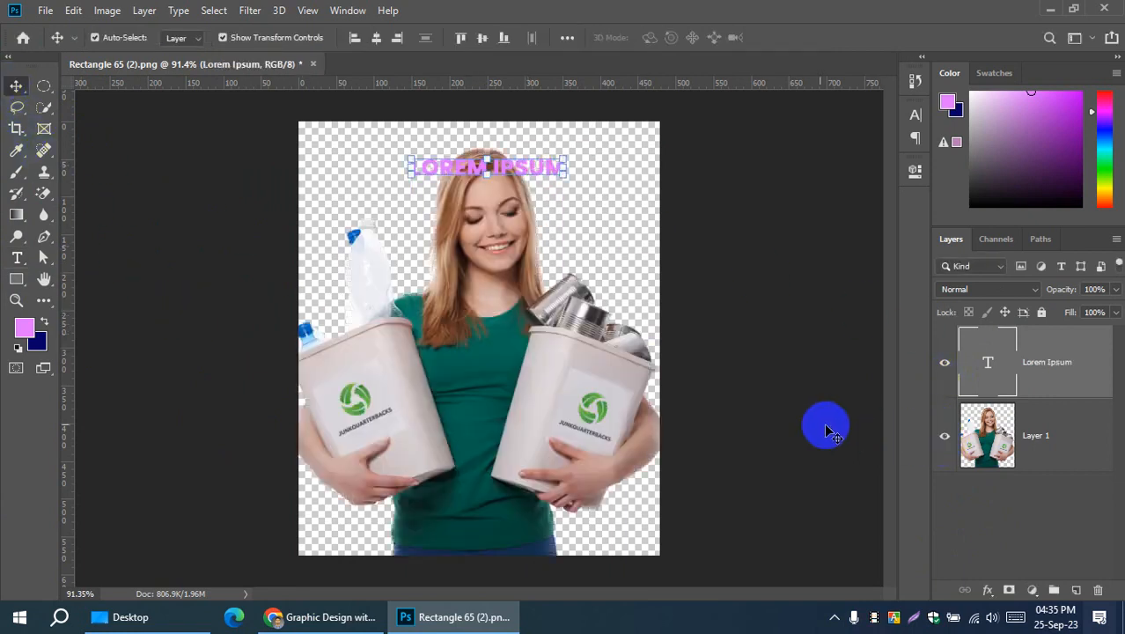
drag(525, 173, 515, 514)
Step: Reduce the LOREM IPSUM text to 26.32 pt, recolour it a deeper purple, and deselect it
double_click(506, 513)
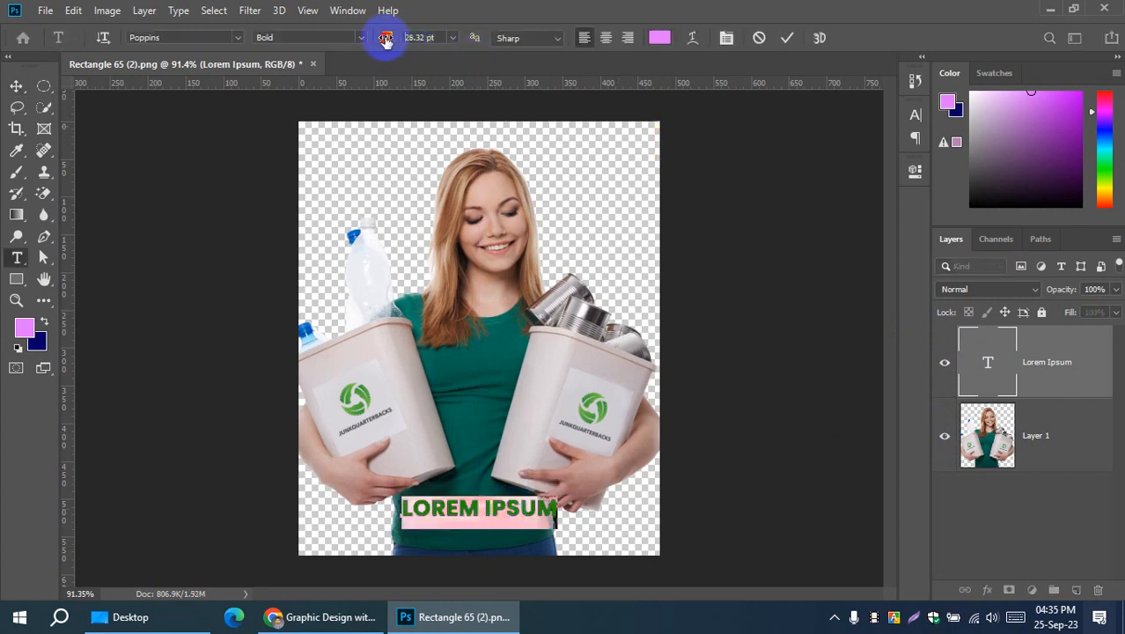
drag(385, 40, 383, 39)
click(659, 37)
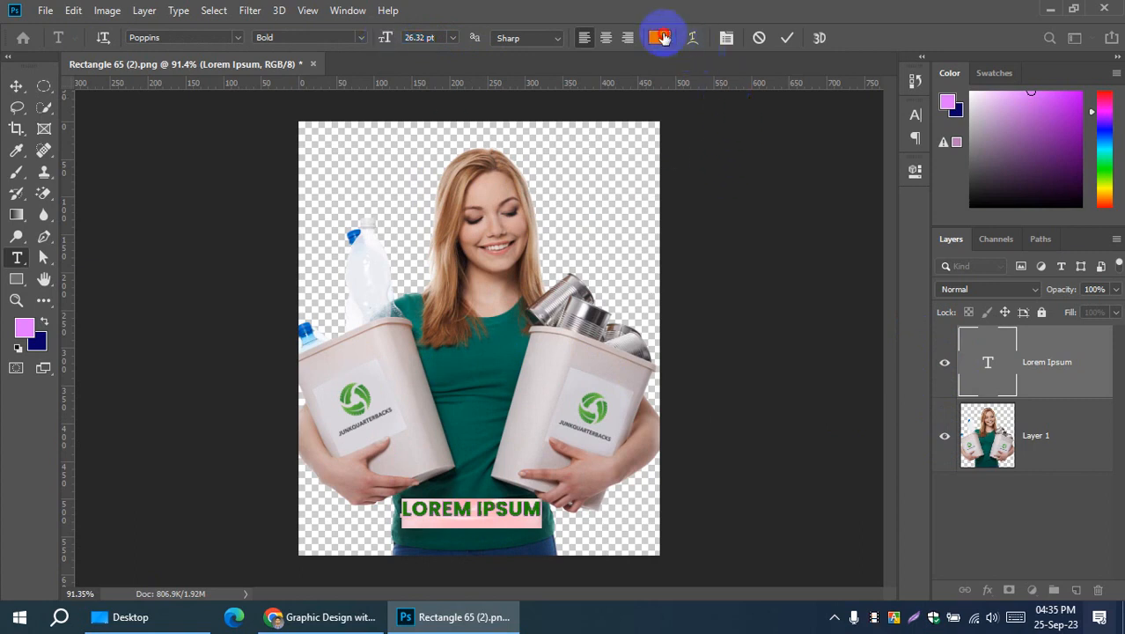
click(683, 102)
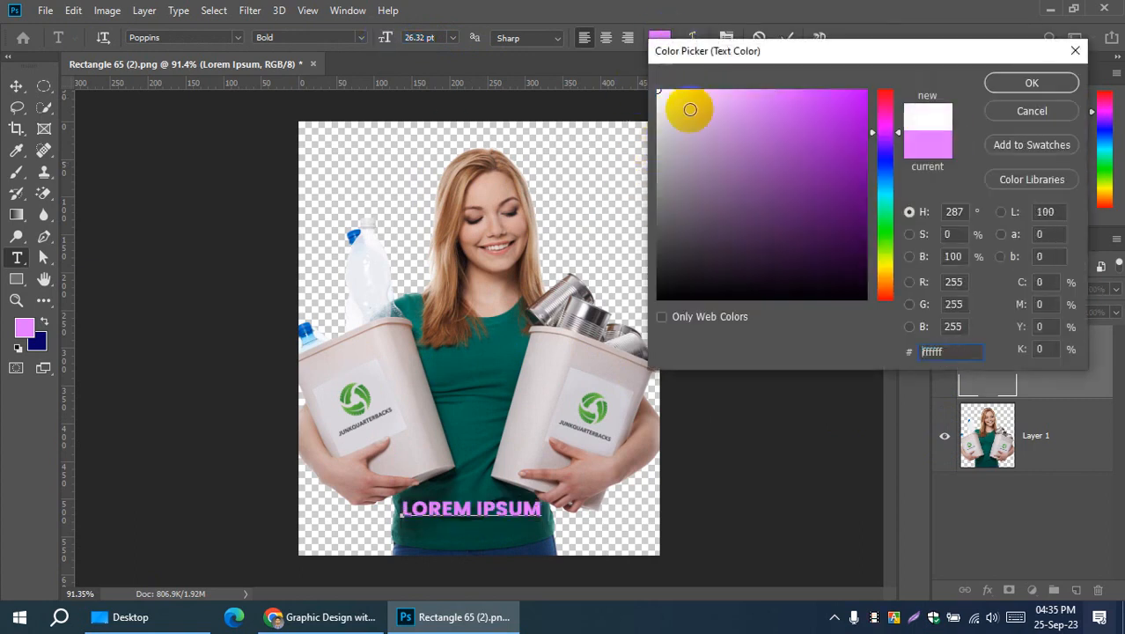
click(676, 197)
mouse_move(676, 197)
mouse_down()
mouse_move(675, 168)
mouse_move(794, 133)
mouse_move(766, 106)
mouse_move(801, 108)
mouse_up()
click(1031, 82)
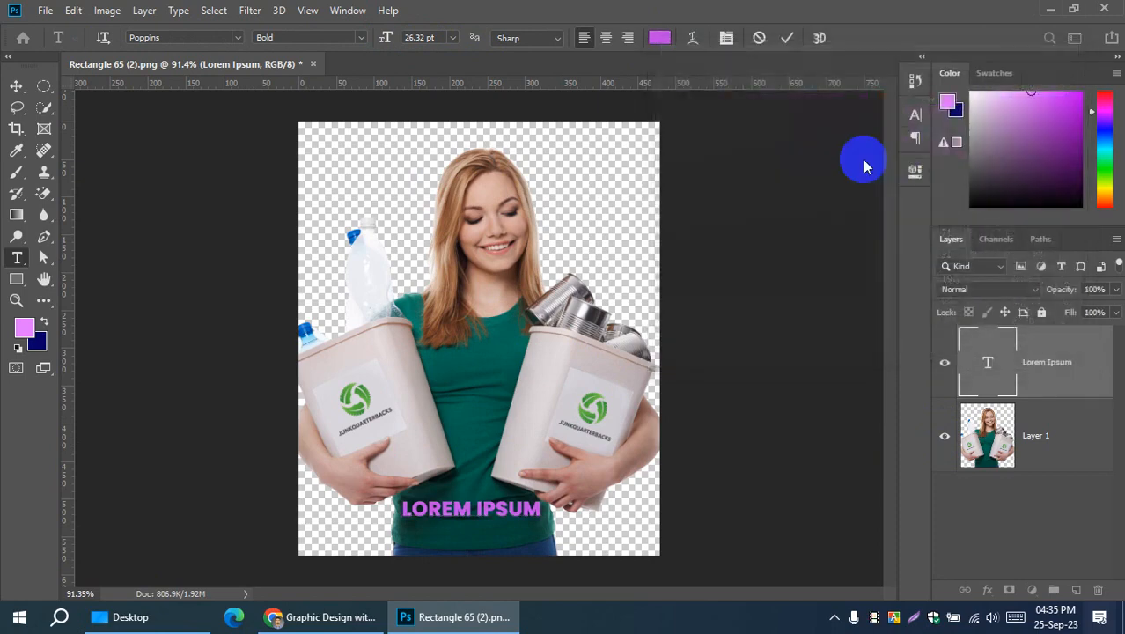
click(16, 86)
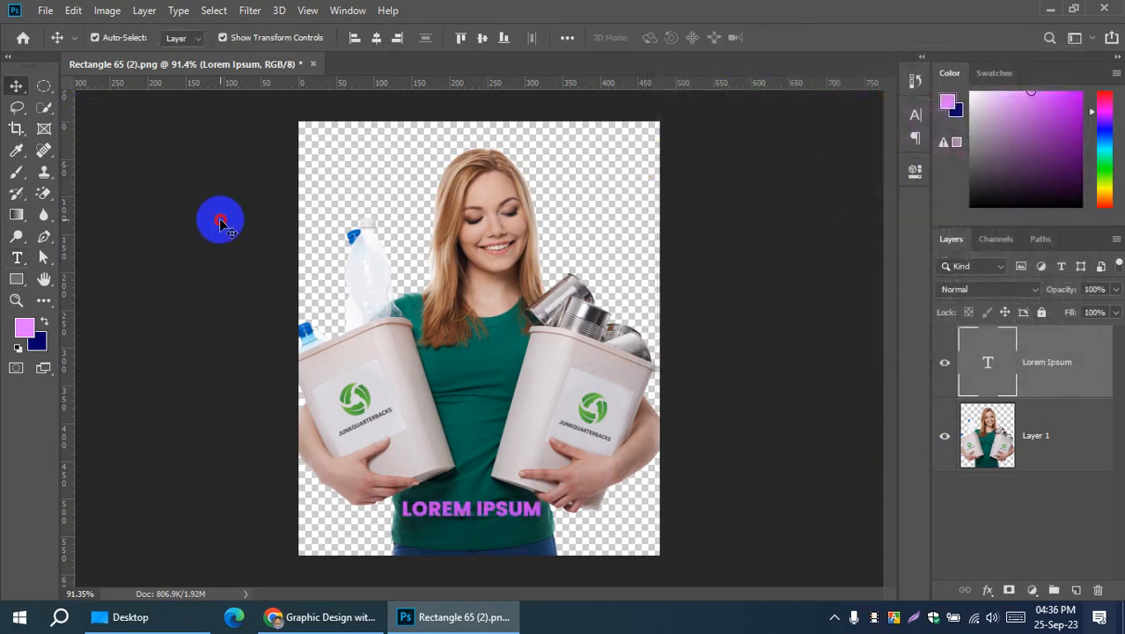
click(180, 281)
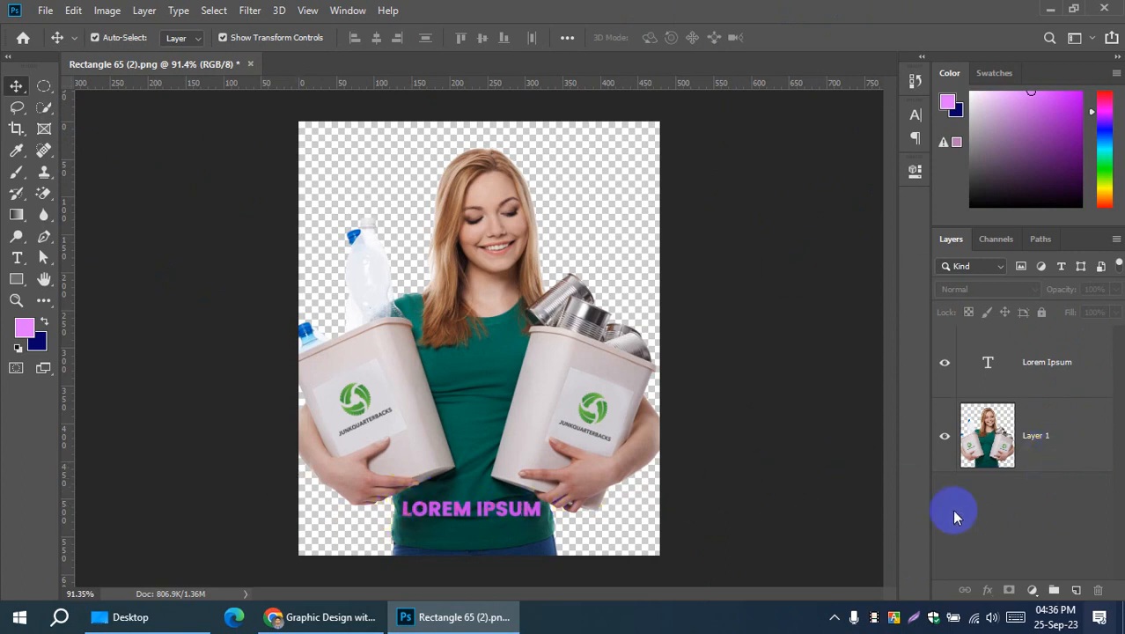
Step: Quick-export only the Lorem Ipsum text layer as Lorem Ipsum.png to the Desktop
click(1054, 373)
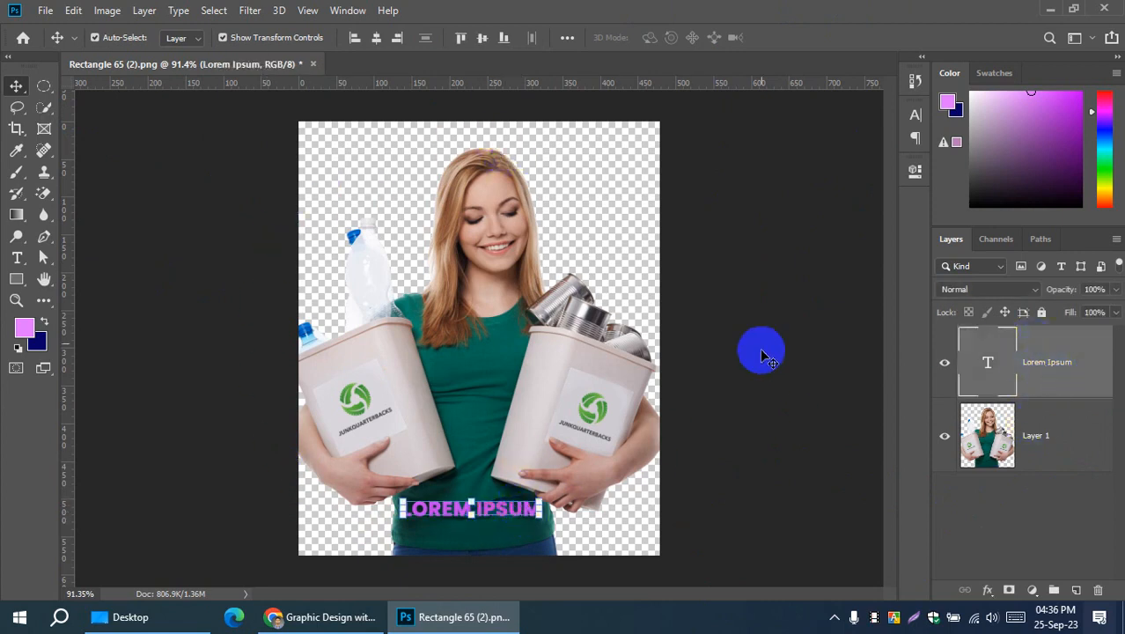
right_click(1054, 360)
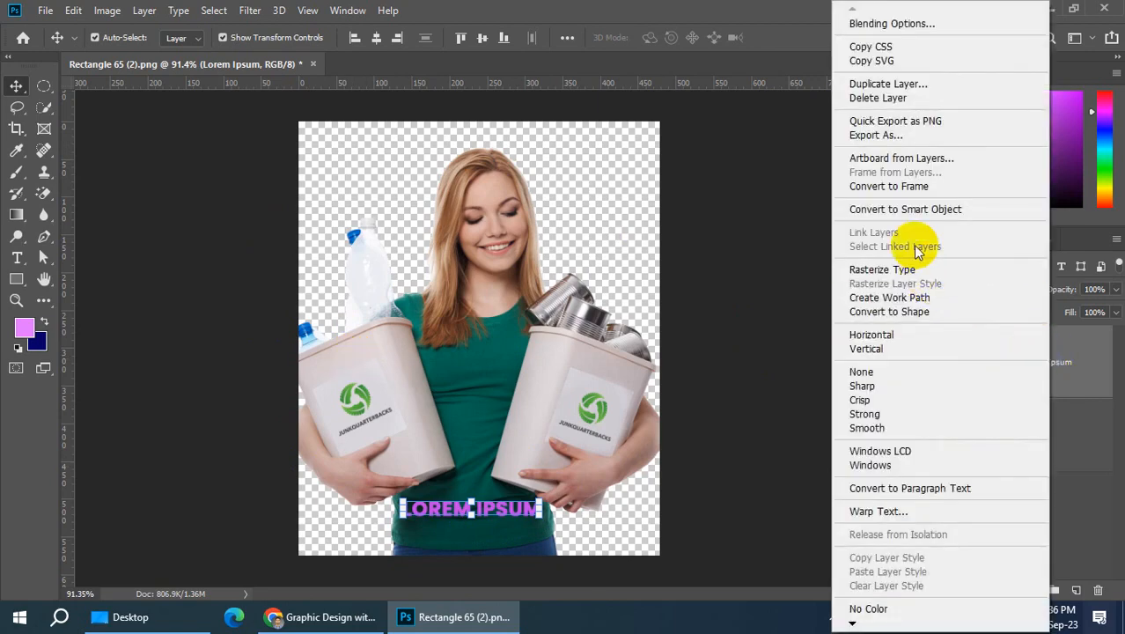
click(864, 123)
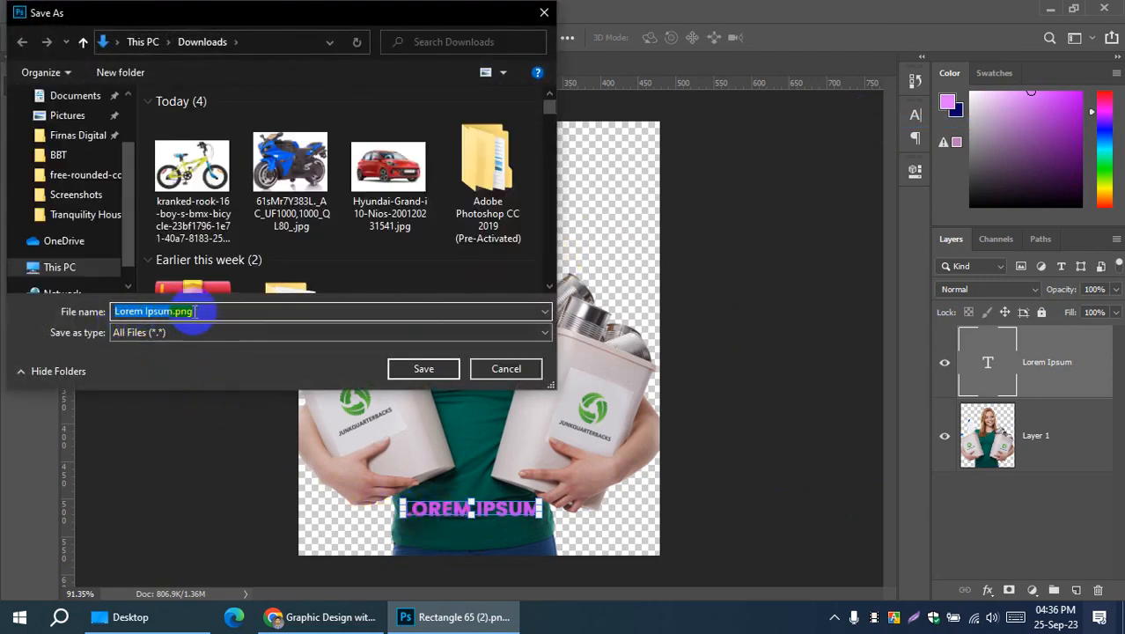
scroll(76, 185, up, 3)
click(71, 129)
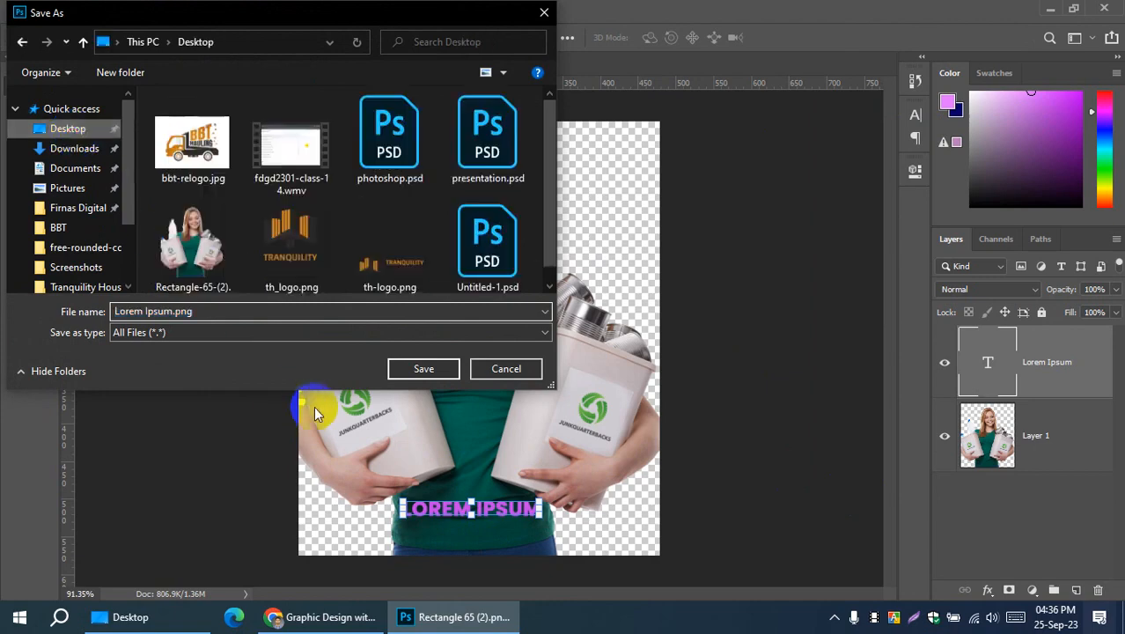
click(423, 369)
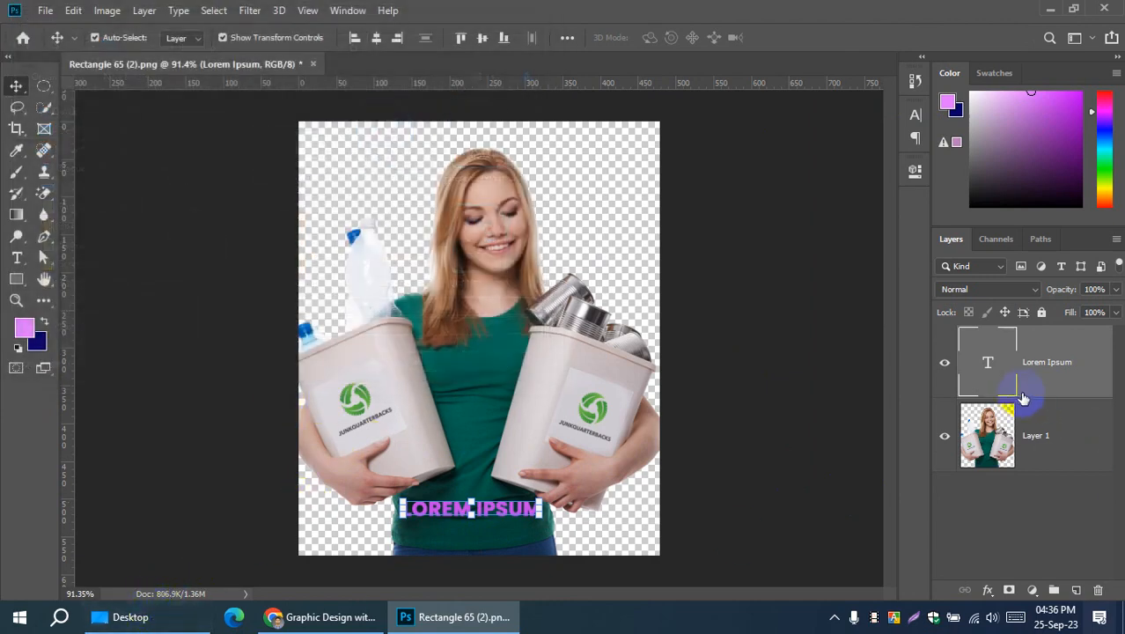
Step: Open the exported Lorem Ipsum.png from the Desktop folder to check it, close it, and return to Photoshop
click(159, 616)
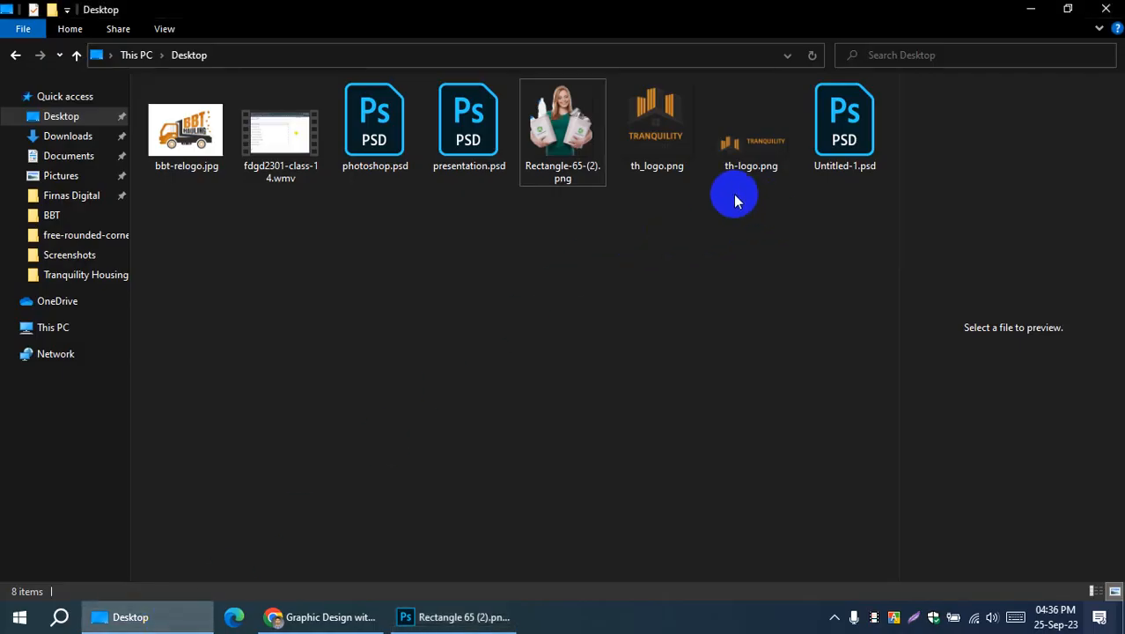
click(210, 272)
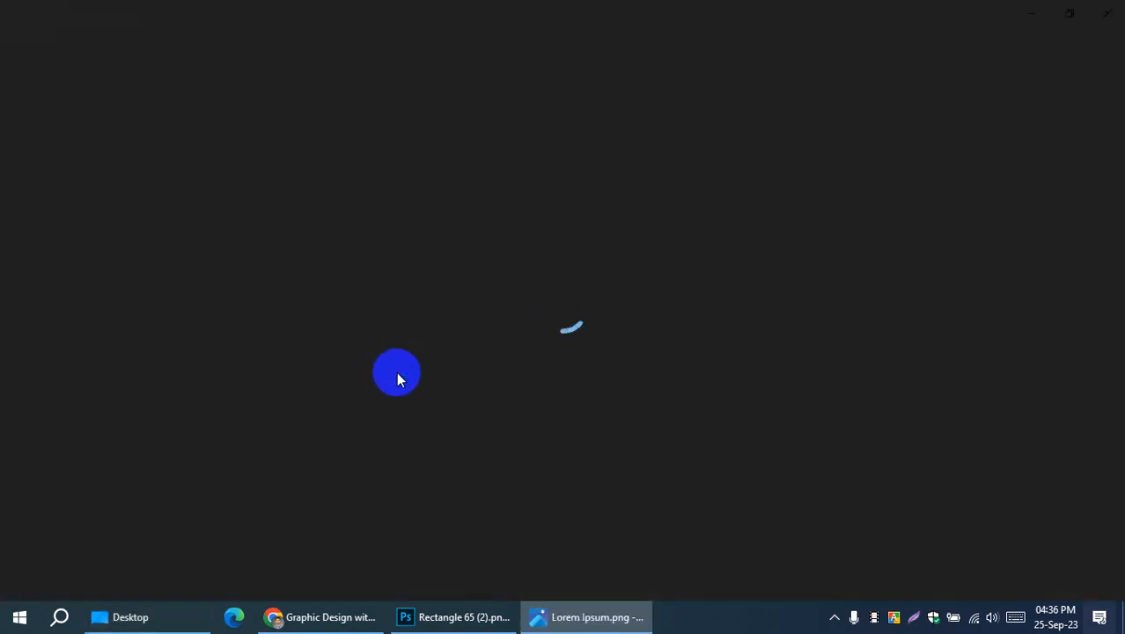
click(1103, 11)
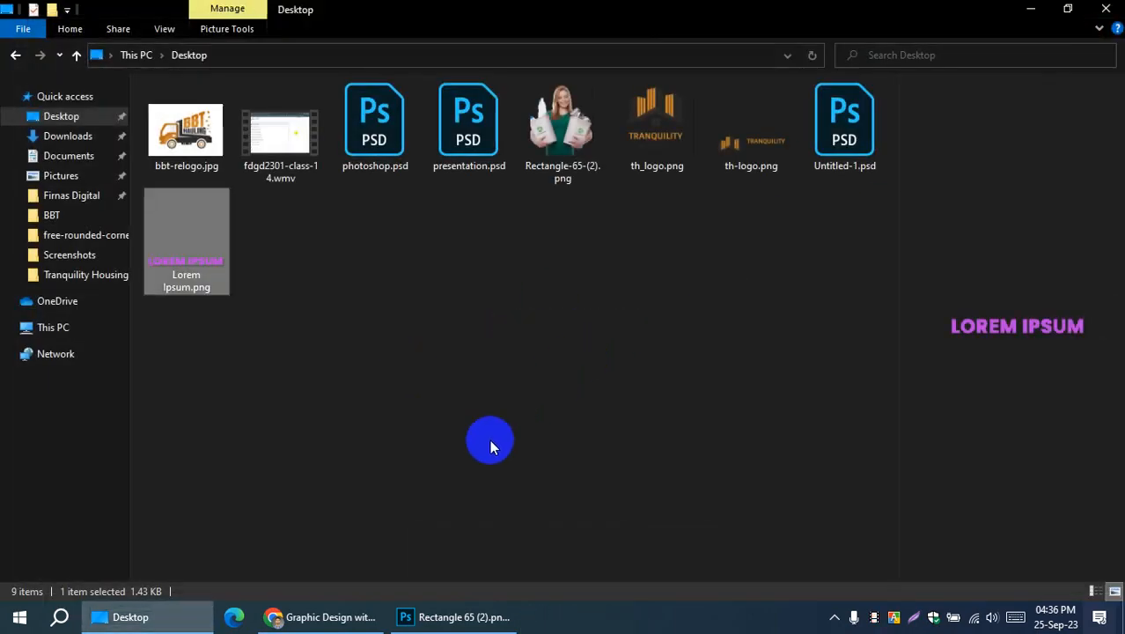
click(442, 619)
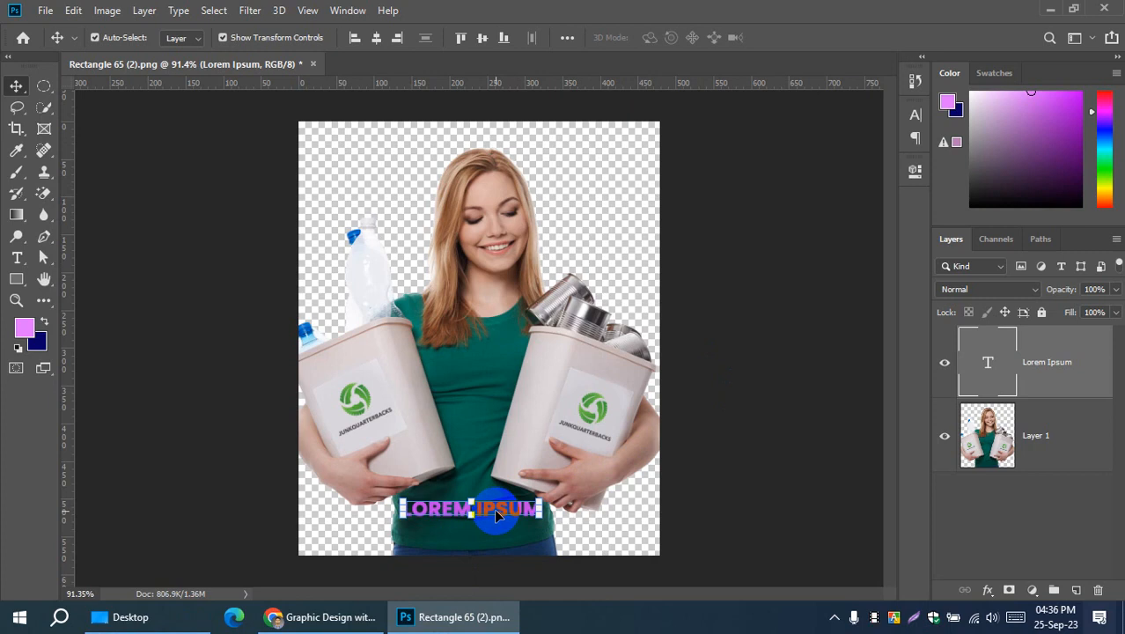
Step: Delete the LOREM IPSUM text layer from the document and leave the woman's layer deselected
key(Delete)
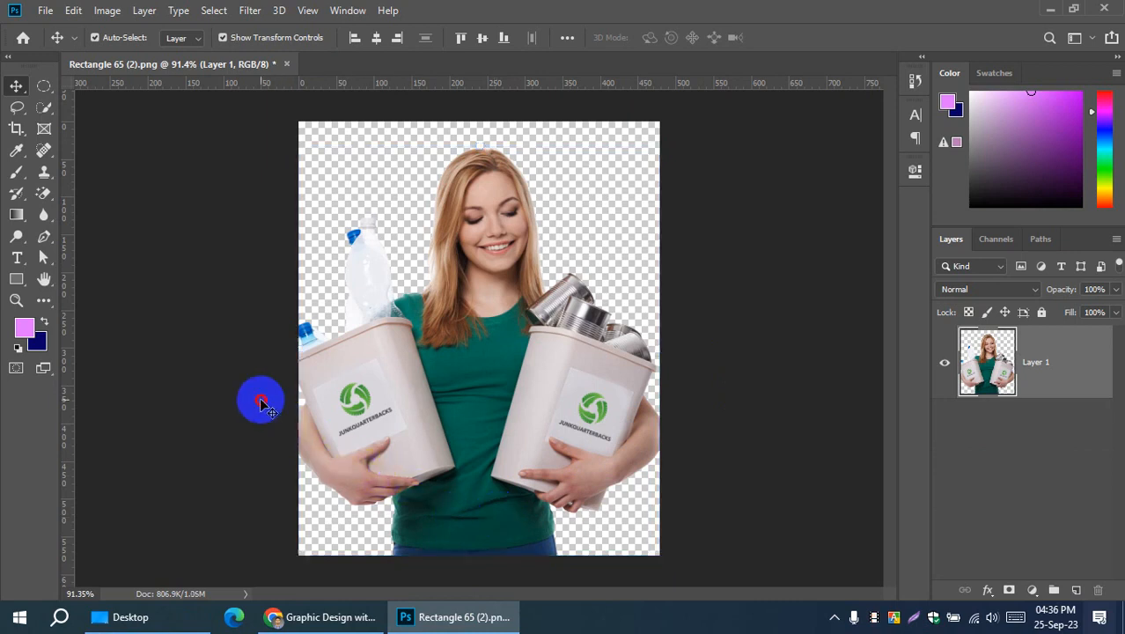
click(325, 392)
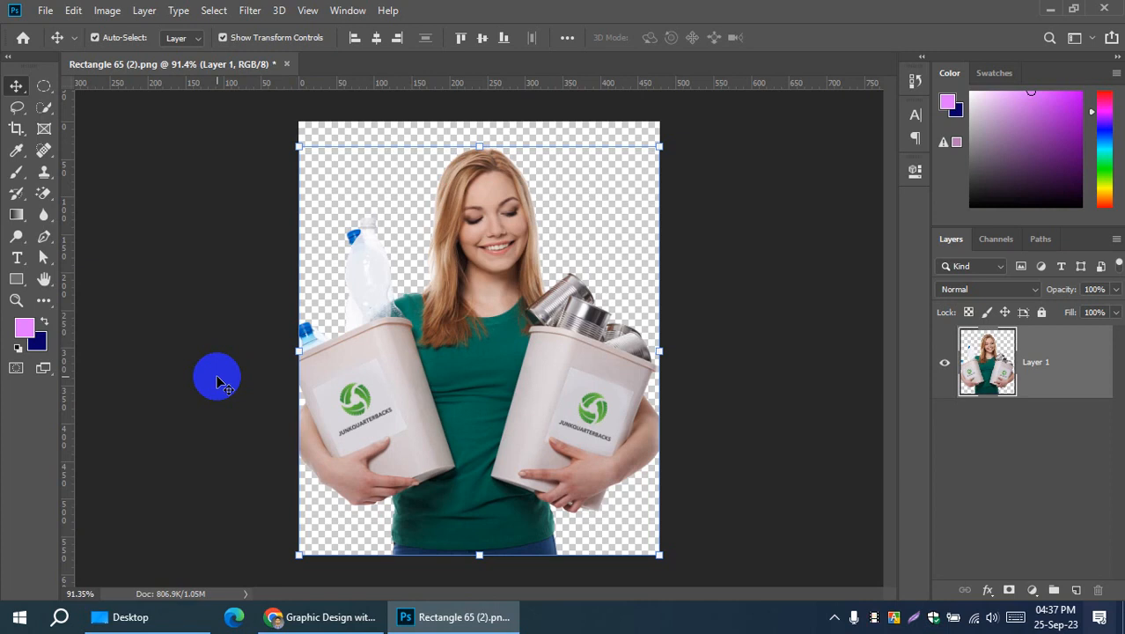
click(216, 379)
click(432, 330)
click(193, 391)
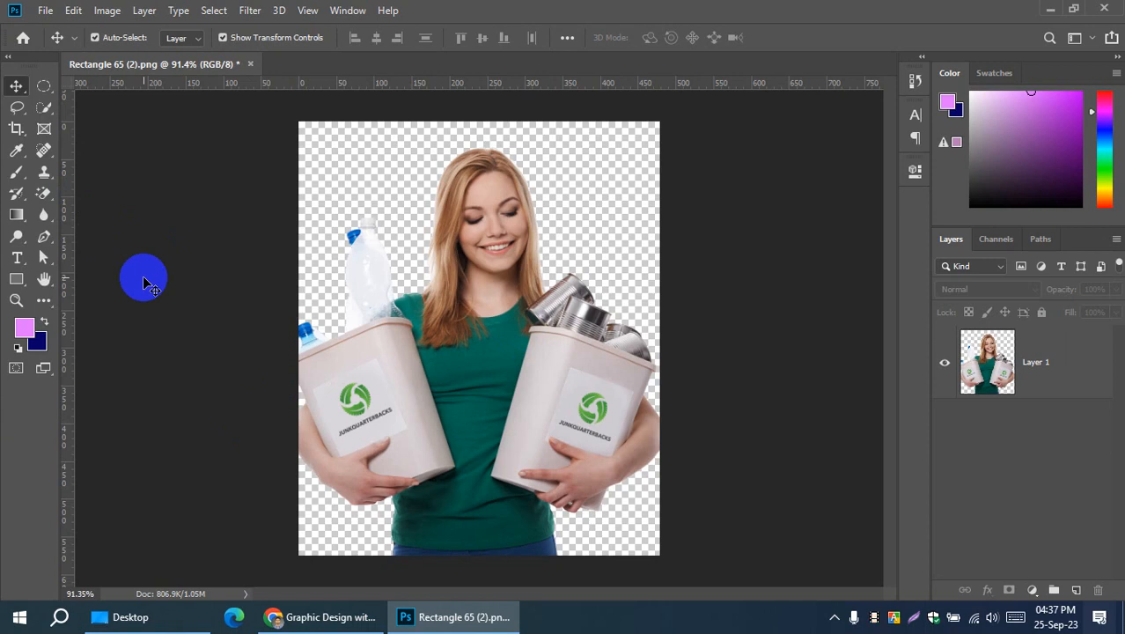
Step: Check the exported Rectangle-65-(2).png in the Desktop folder and return to Photoshop
click(97, 616)
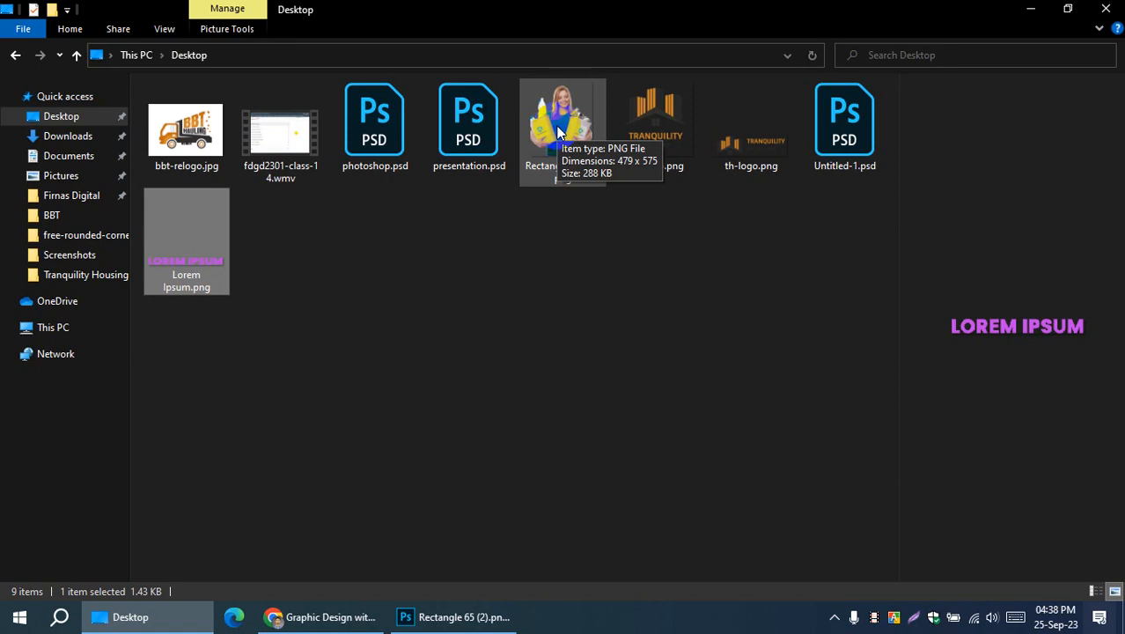
click(451, 615)
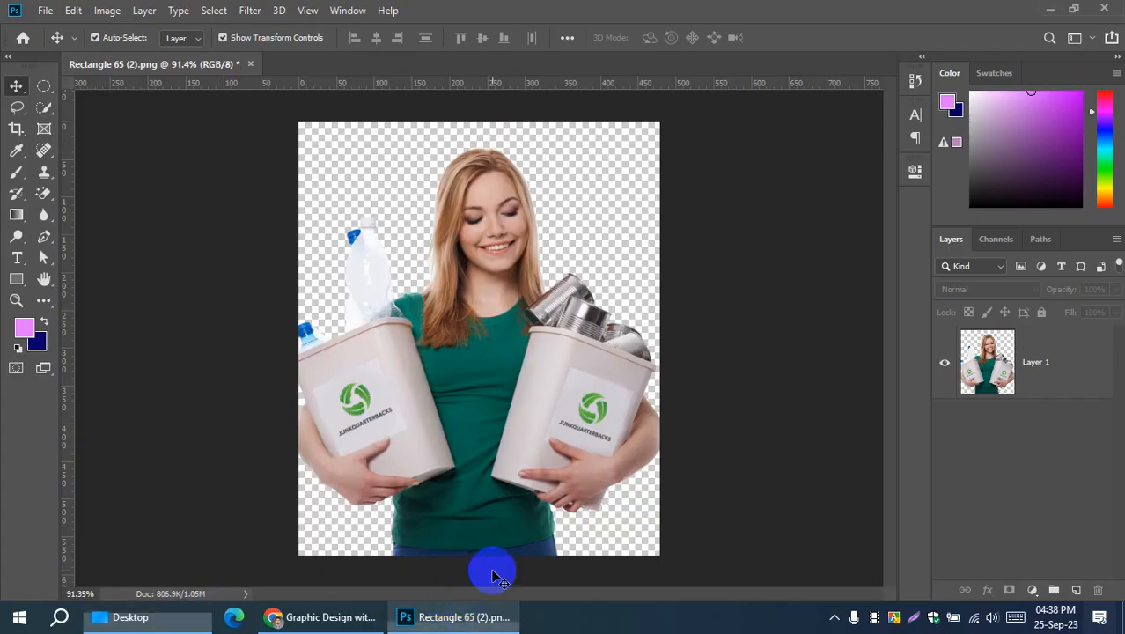
Step: Create a new document with the Default Photoshop Size preset, 7 x 5 in at 300 ppi, with a white background
click(44, 11)
click(231, 211)
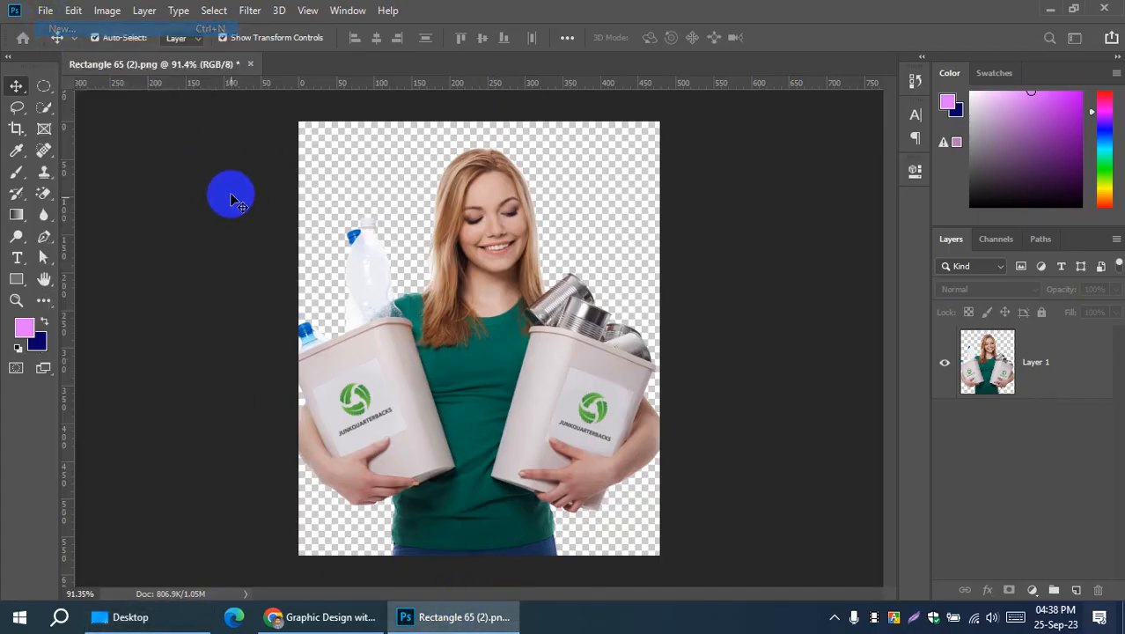
key(ctrl+n)
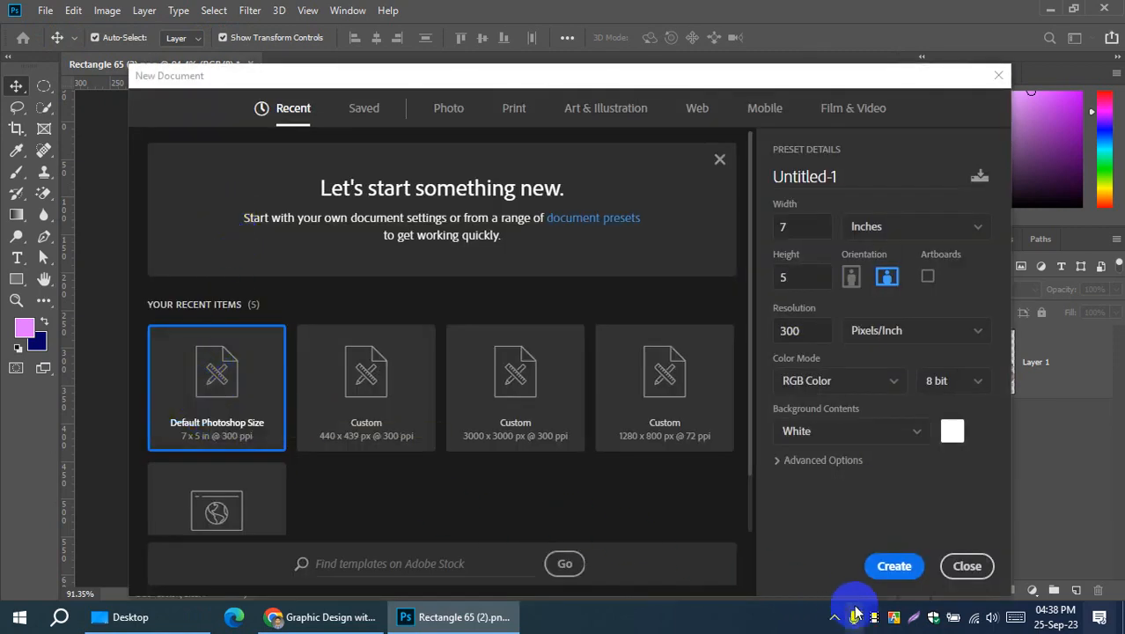
click(885, 565)
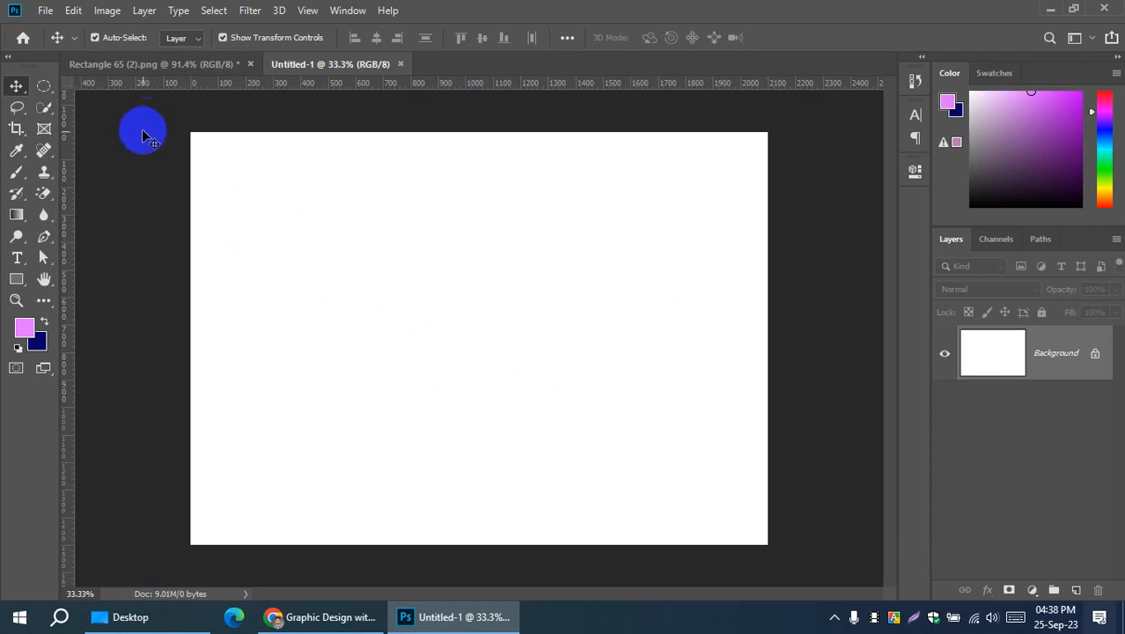
Step: Draw a violet rectangle about 540 px high across the full canvas width and halve its width to 1050 px
click(17, 278)
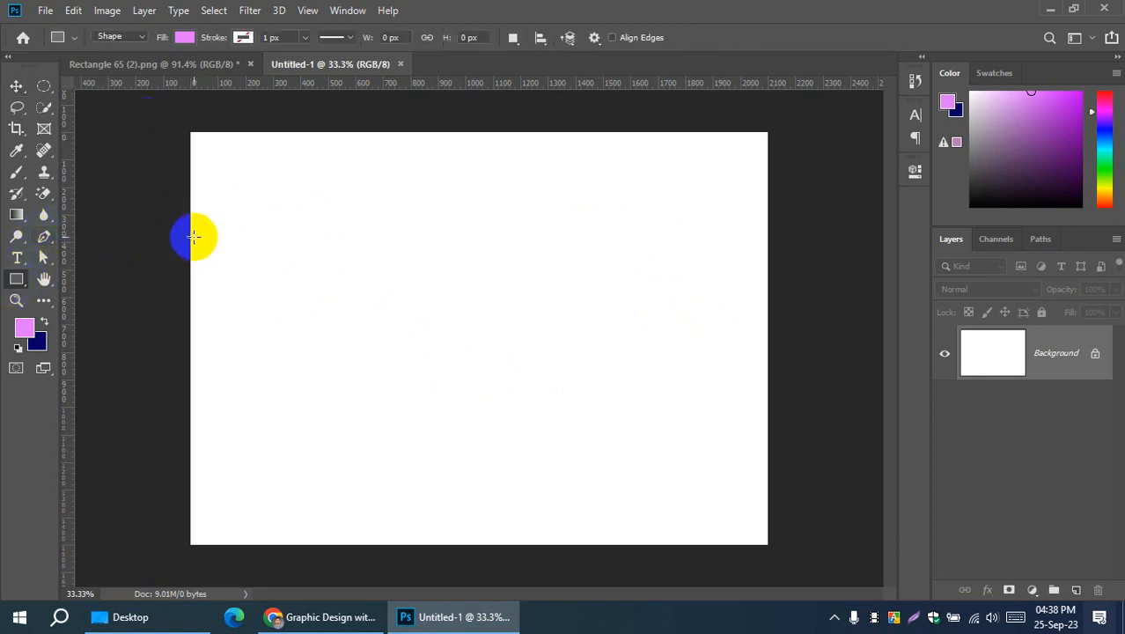
drag(190, 232, 768, 381)
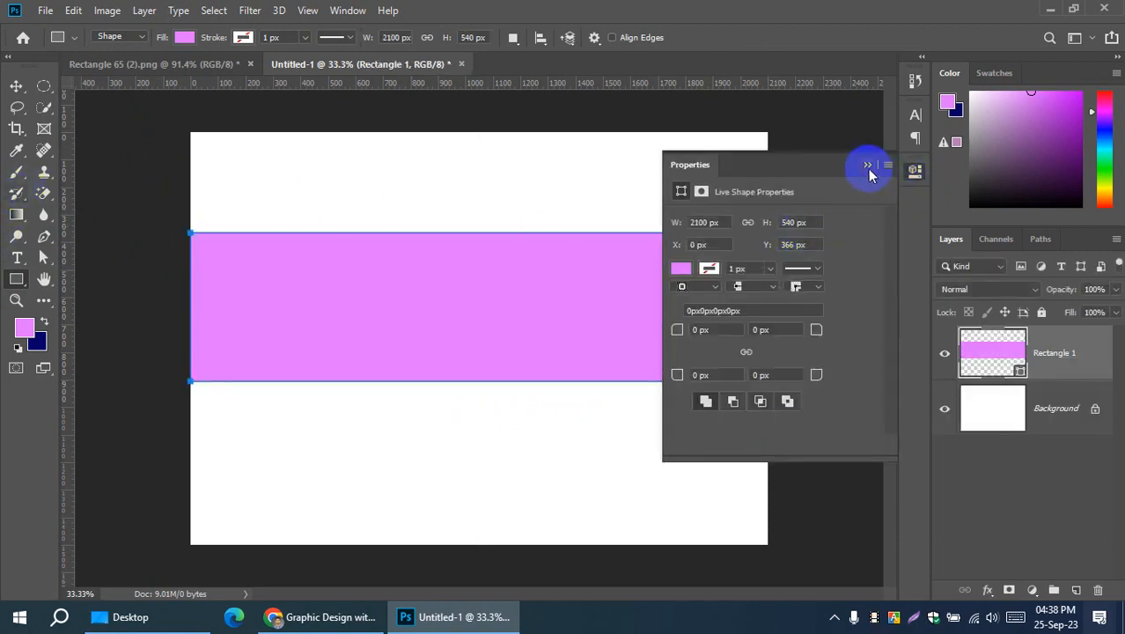
click(723, 221)
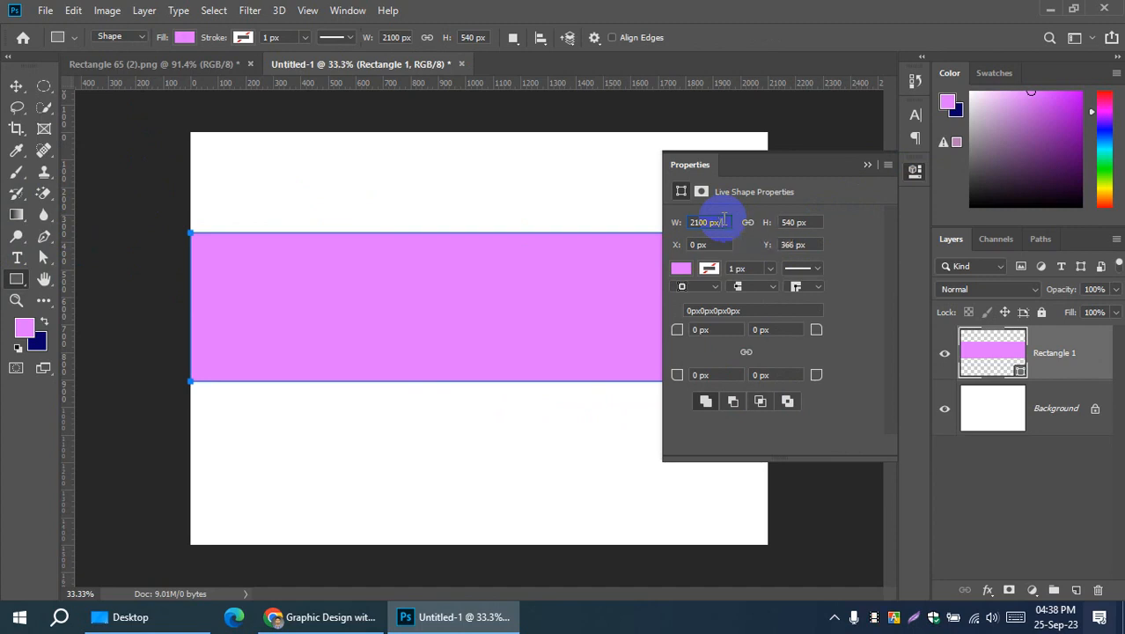
text(/2)
key(Return)
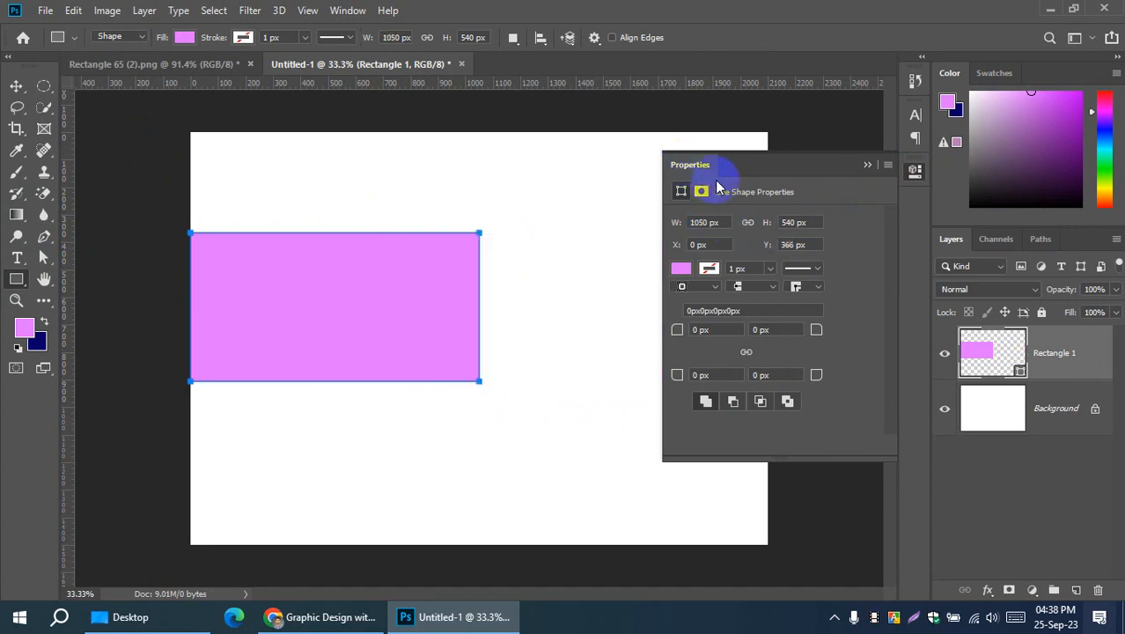
click(864, 165)
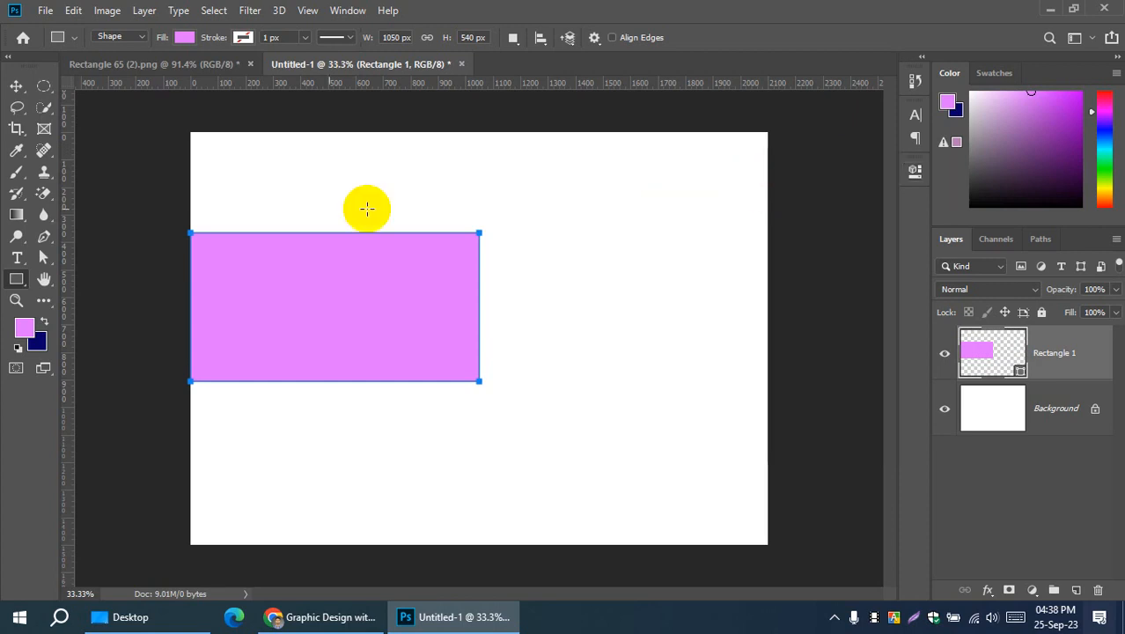
Step: Place a vertical guide along the violet rectangle's right edge at the middle of the canvas
click(8, 91)
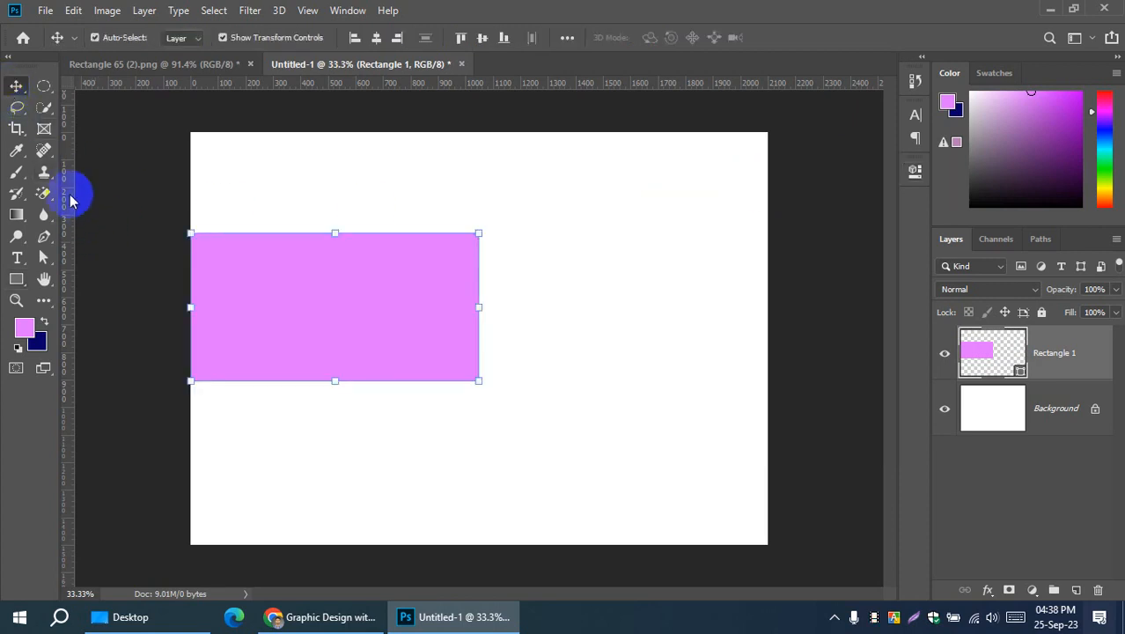
drag(68, 194, 473, 224)
click(145, 265)
click(242, 279)
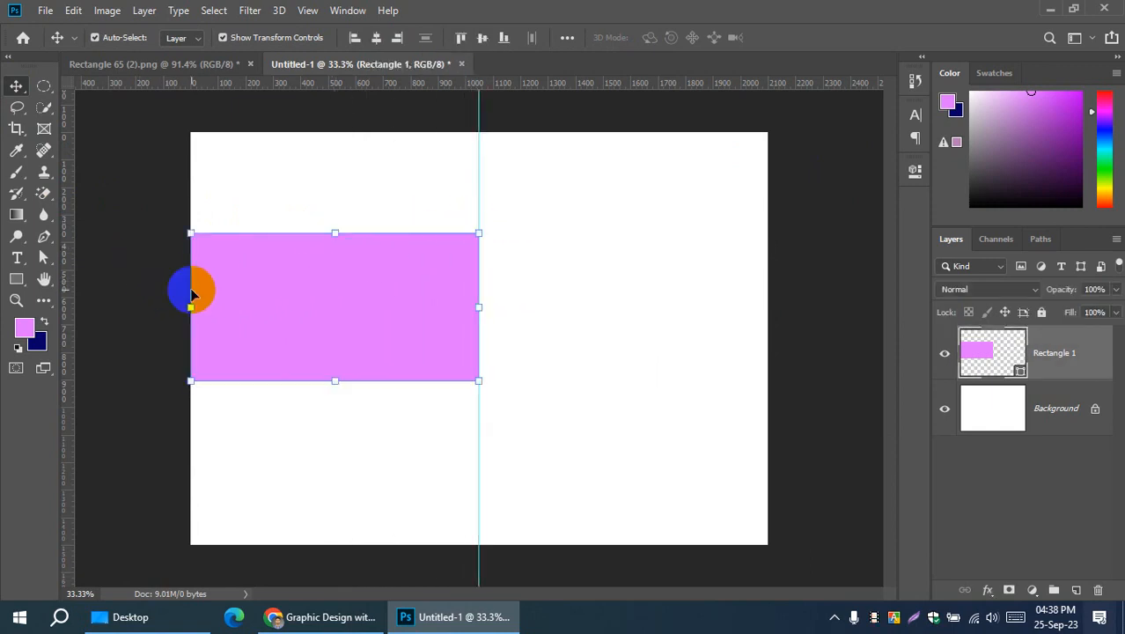
Step: Reduce the violet rectangle's height to about 28.89%, move the bar down near the canvas's lower edge, and deselect it
drag(335, 233, 335, 344)
drag(387, 357, 386, 469)
click(127, 314)
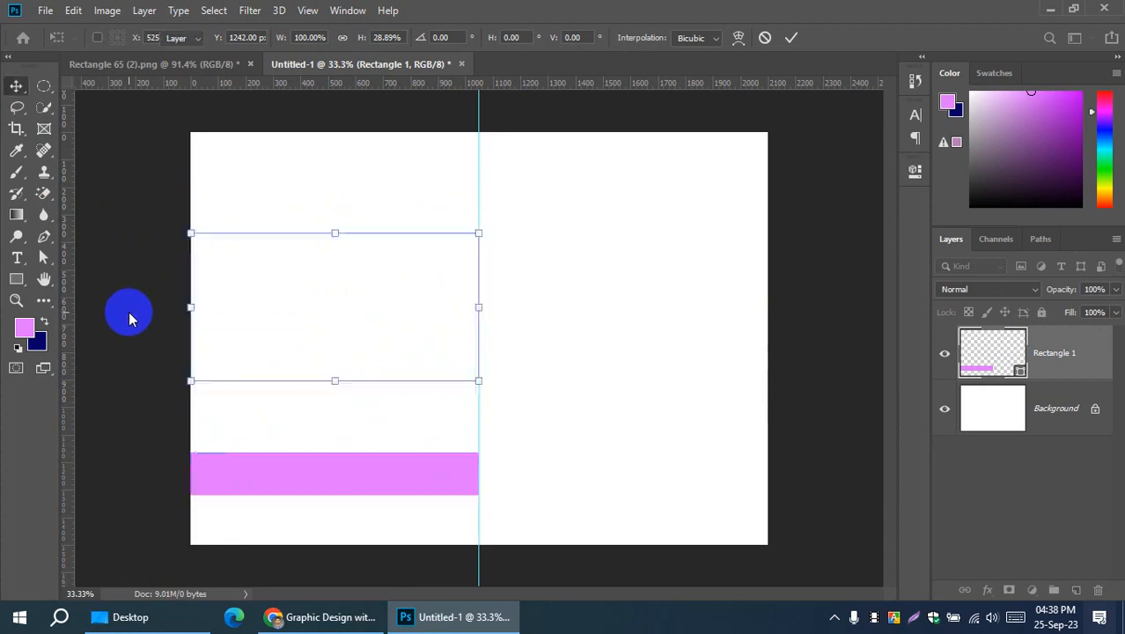
click(130, 291)
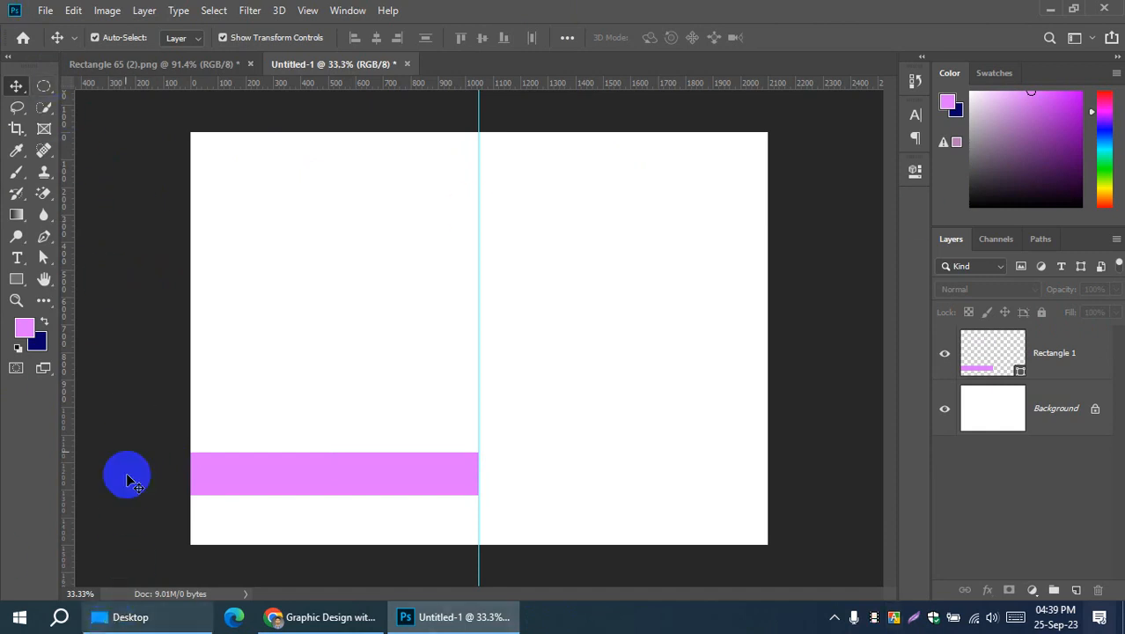
Step: Place Rectangle 65 (2).png from the Downloads folder as an embedded image in the document
click(44, 10)
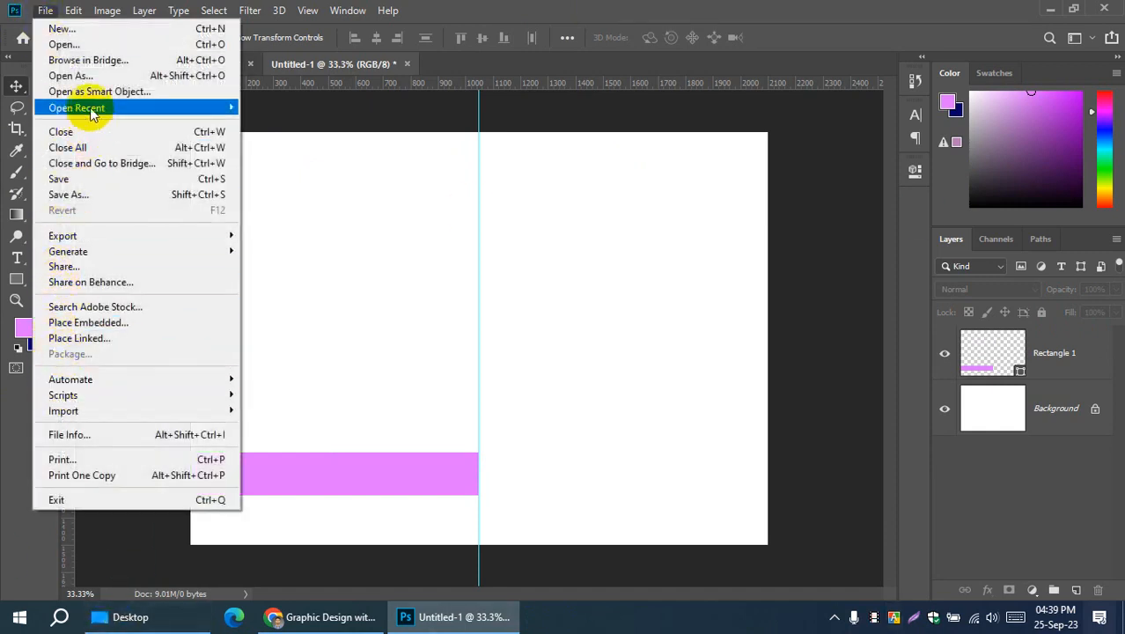
click(77, 322)
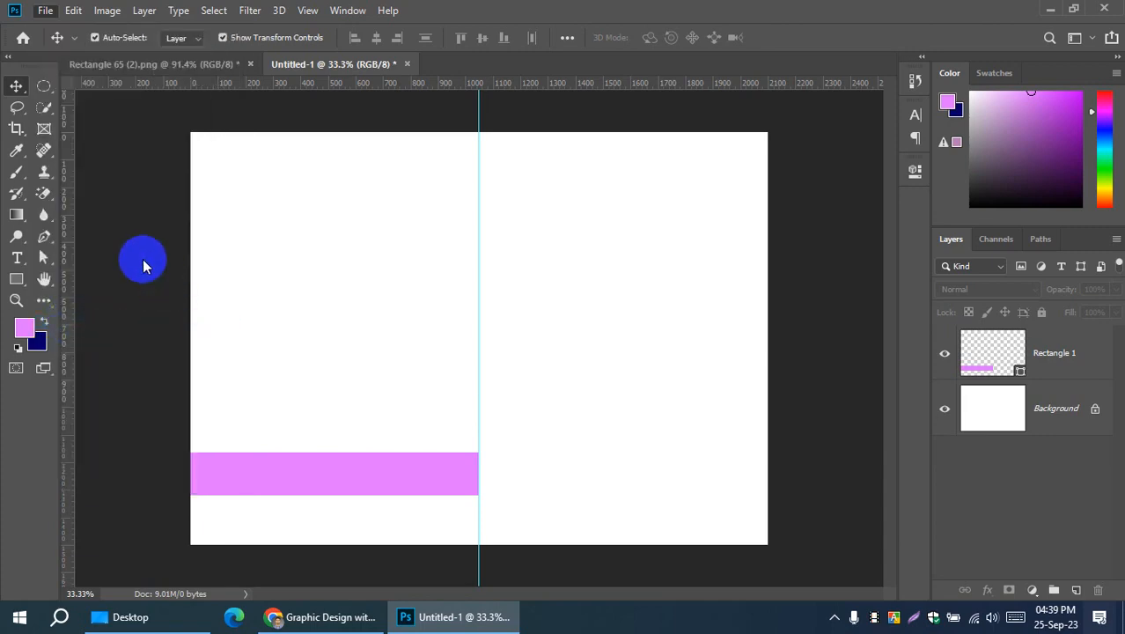
scroll(374, 264, down, 8)
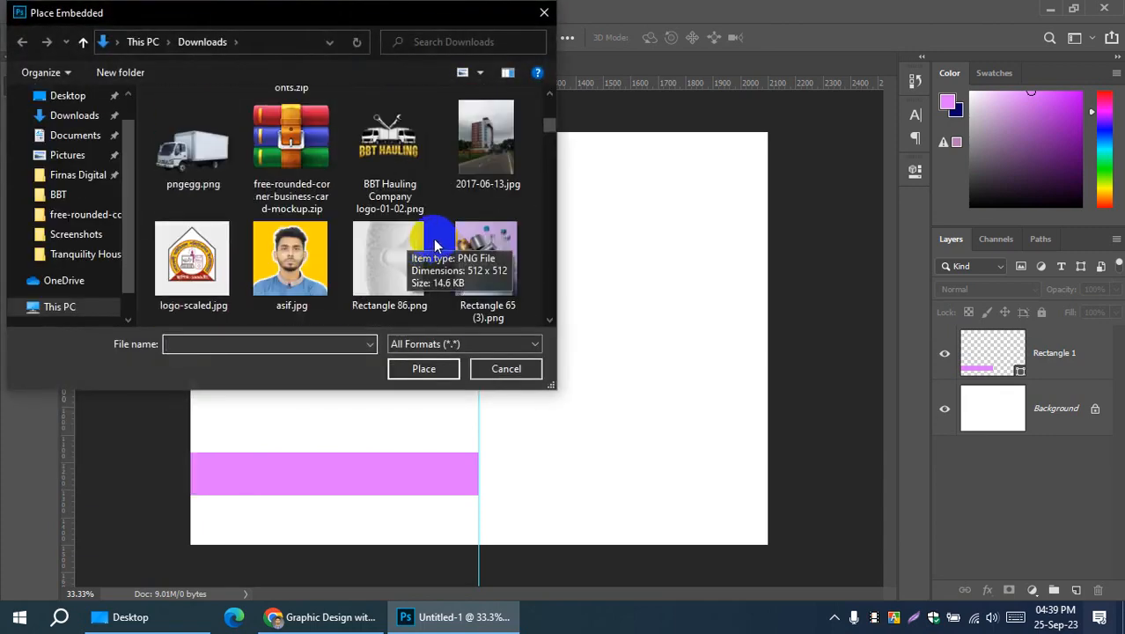
scroll(484, 264, down, 3)
click(388, 145)
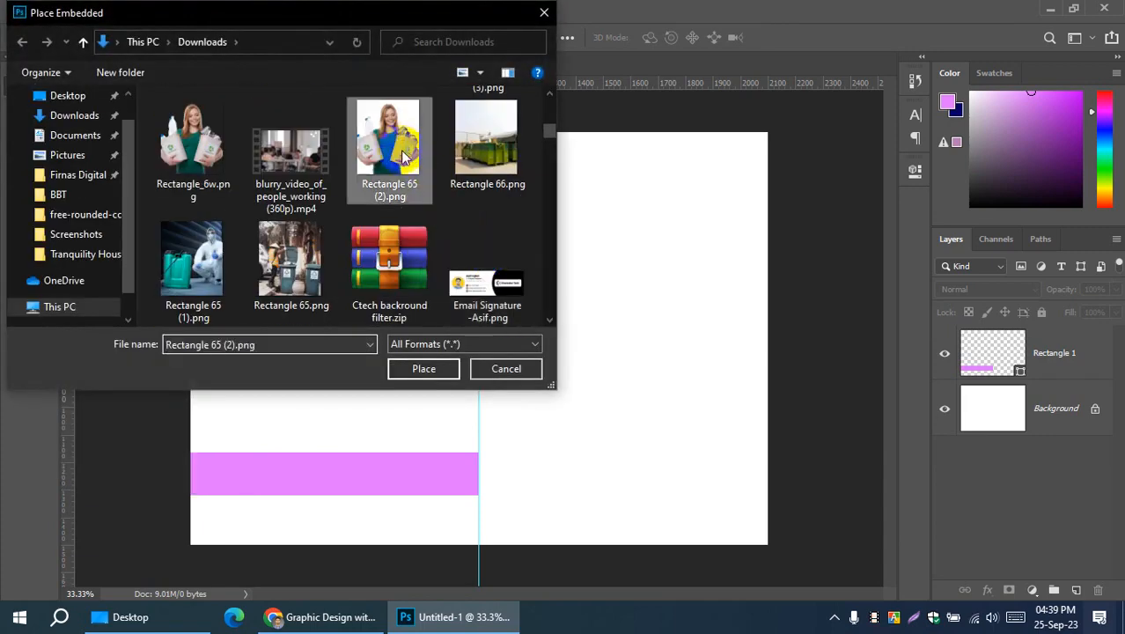
click(423, 367)
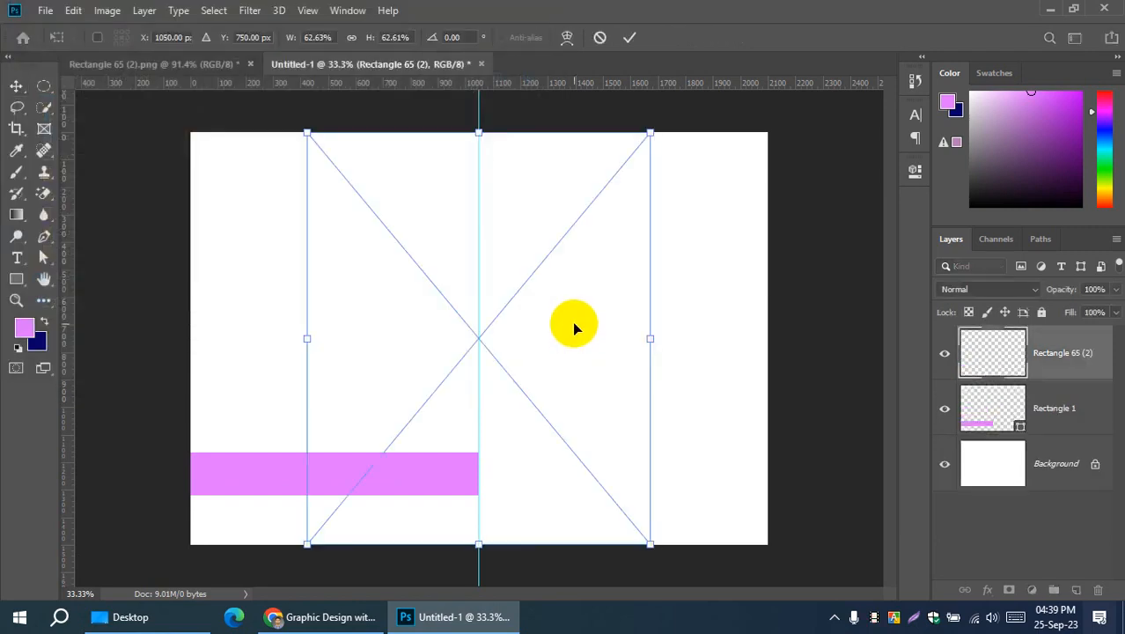
Step: Scale the placed photo to about 52.66% to fill the left half down from the top edge, and move the violet bar below it
drag(425, 248, 311, 249)
drag(531, 543, 482, 477)
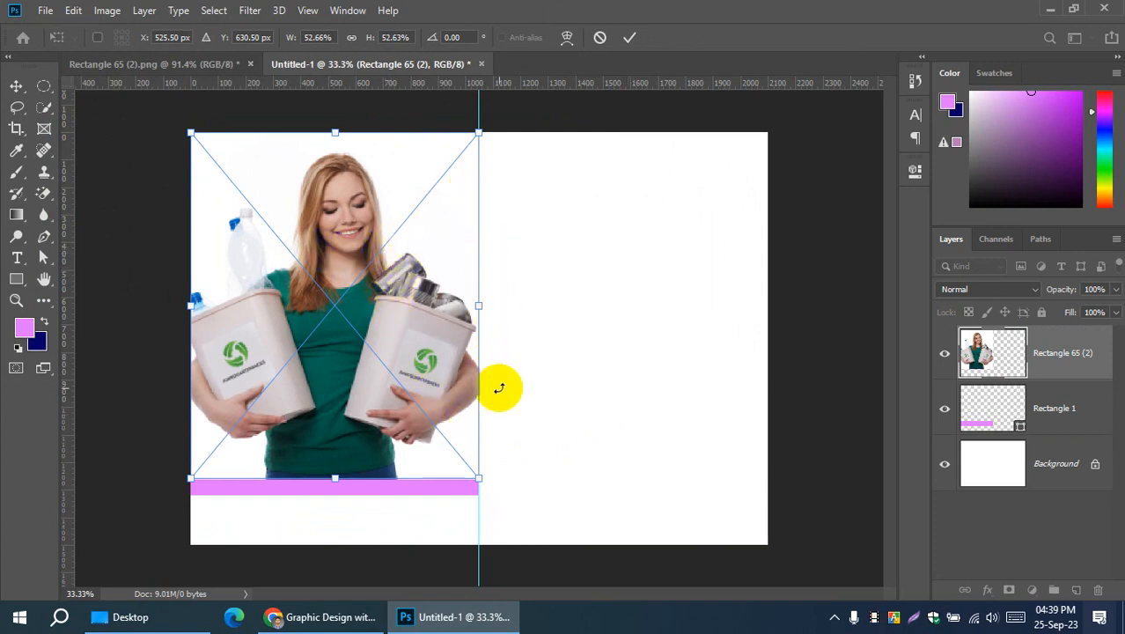
click(630, 37)
drag(432, 486, 427, 528)
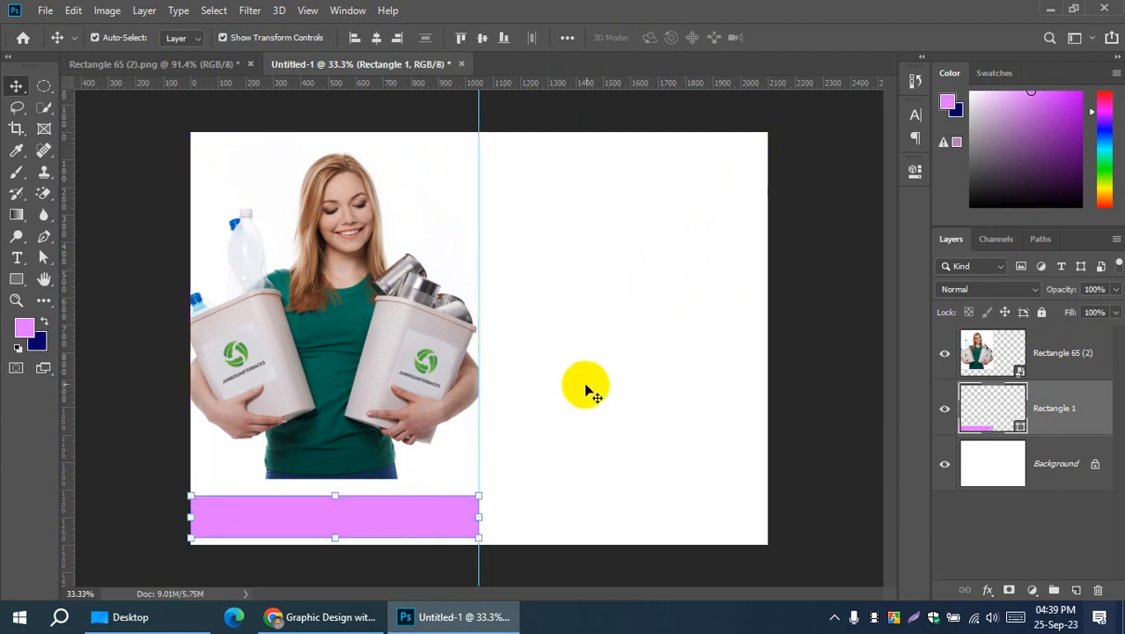
click(510, 401)
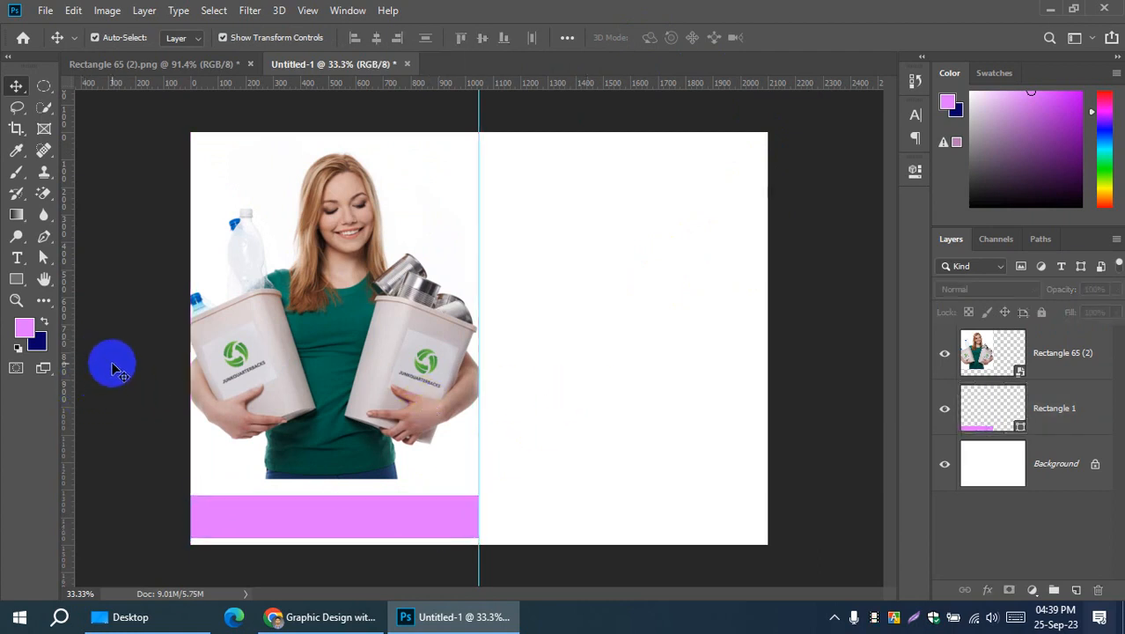
Step: Switch to the Rectangle 65 (2).png document and capture a rectangular screen snip of its whole canvas, including the checkerboard
click(135, 73)
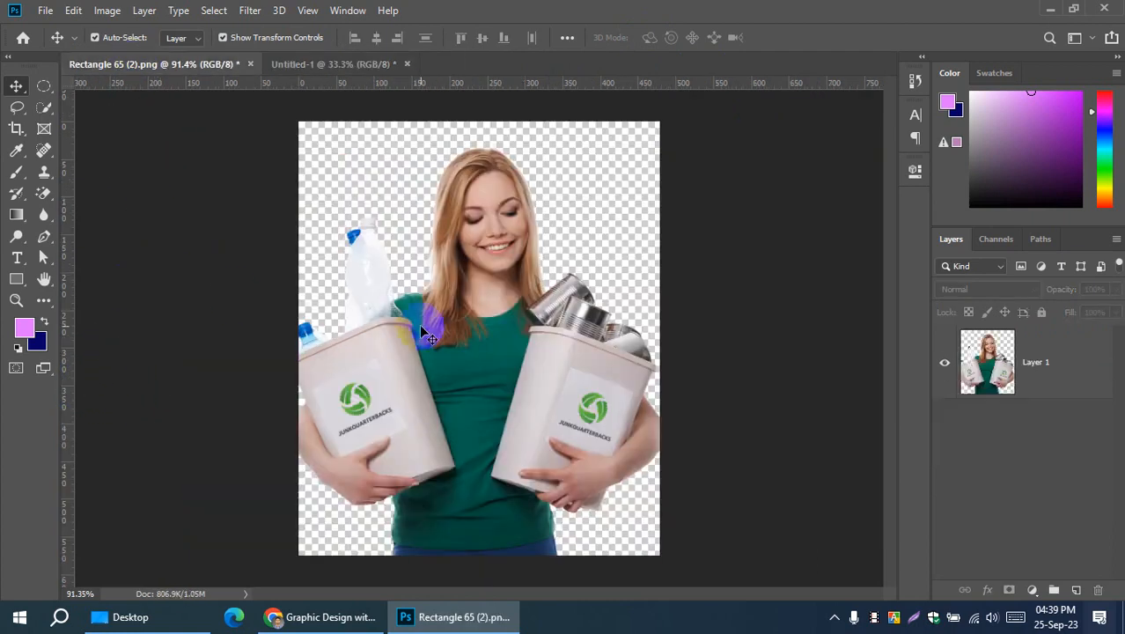
click(320, 355)
click(206, 318)
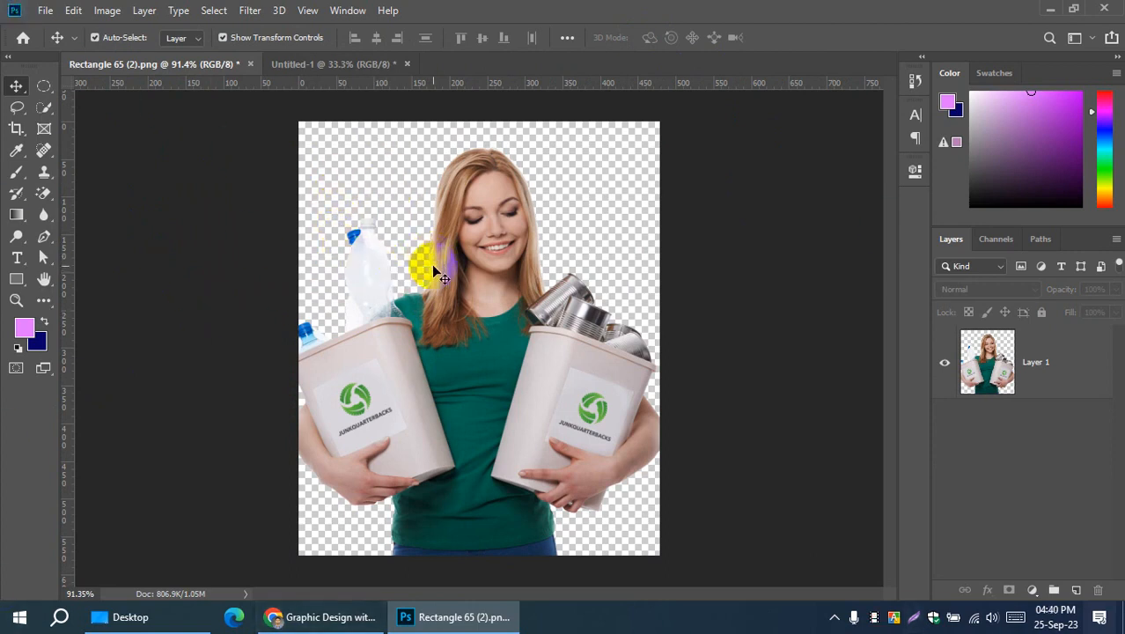
click(1098, 617)
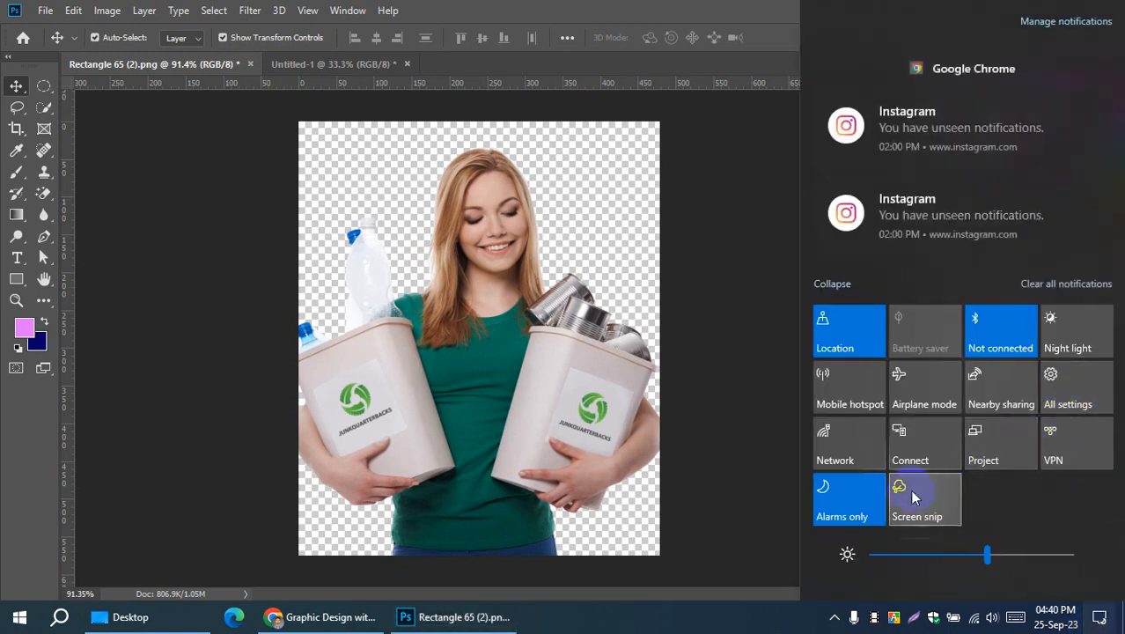
key(Escape)
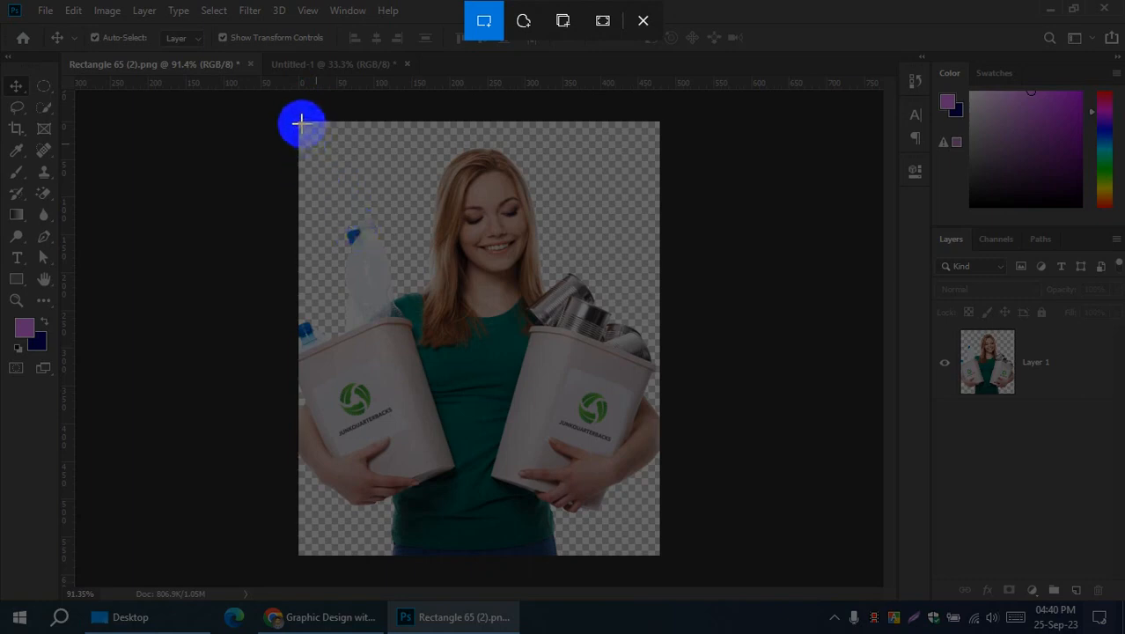
drag(301, 124, 656, 552)
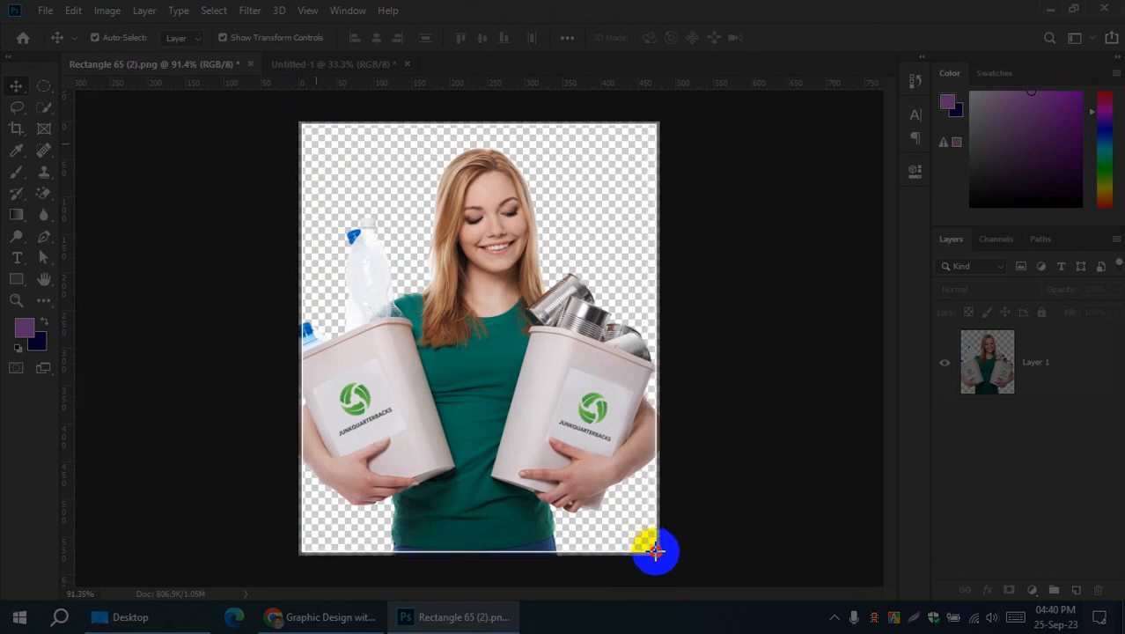
drag(655, 552, 655, 552)
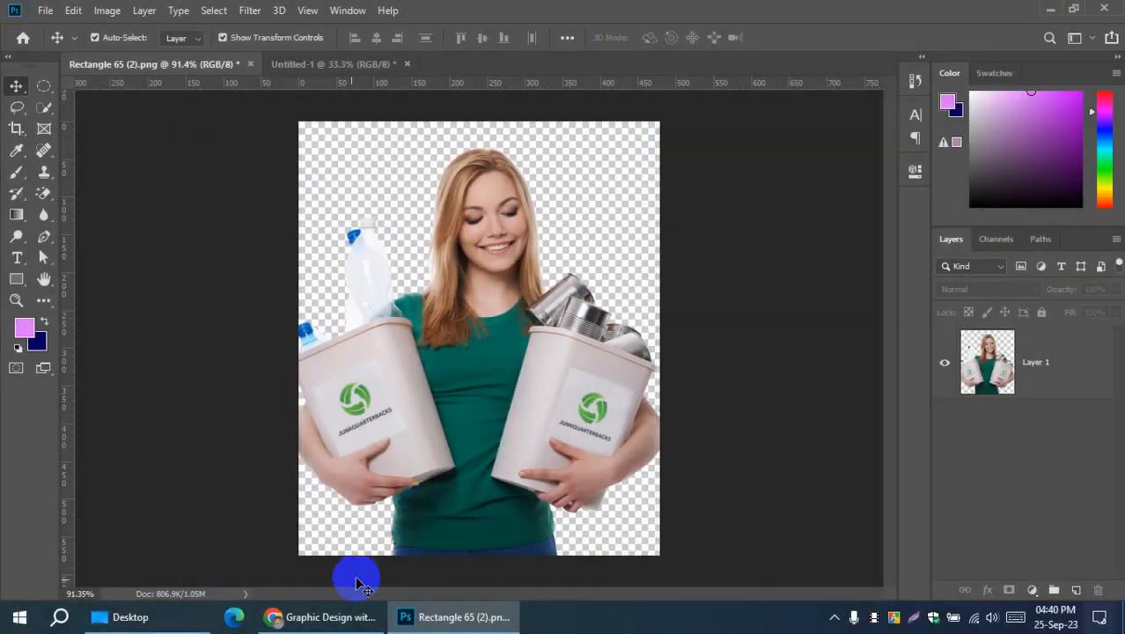
Step: Paste the snip into Untitled-1, move it to the canvas's upper-right corner, and set the alignment reference to Canvas
click(310, 65)
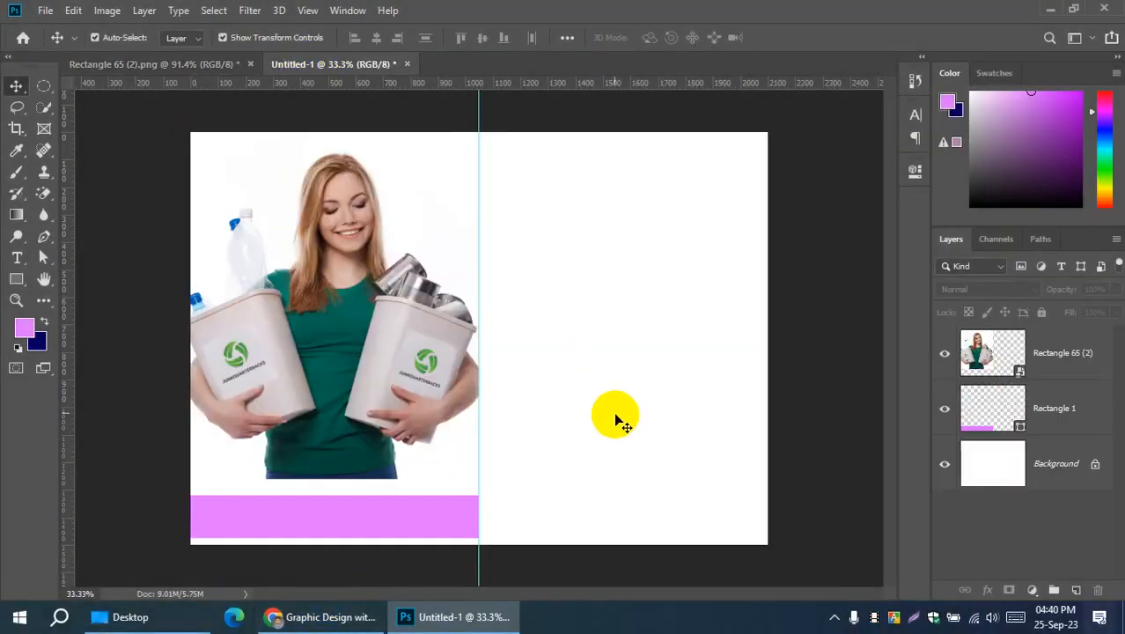
key(ctrl+v)
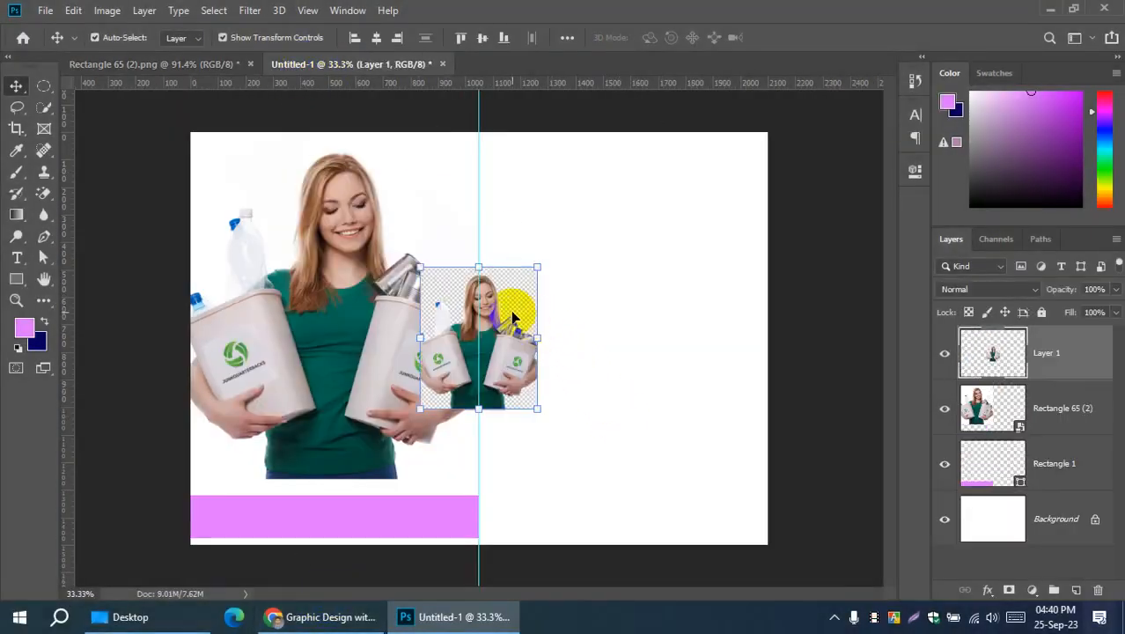
drag(515, 306, 747, 147)
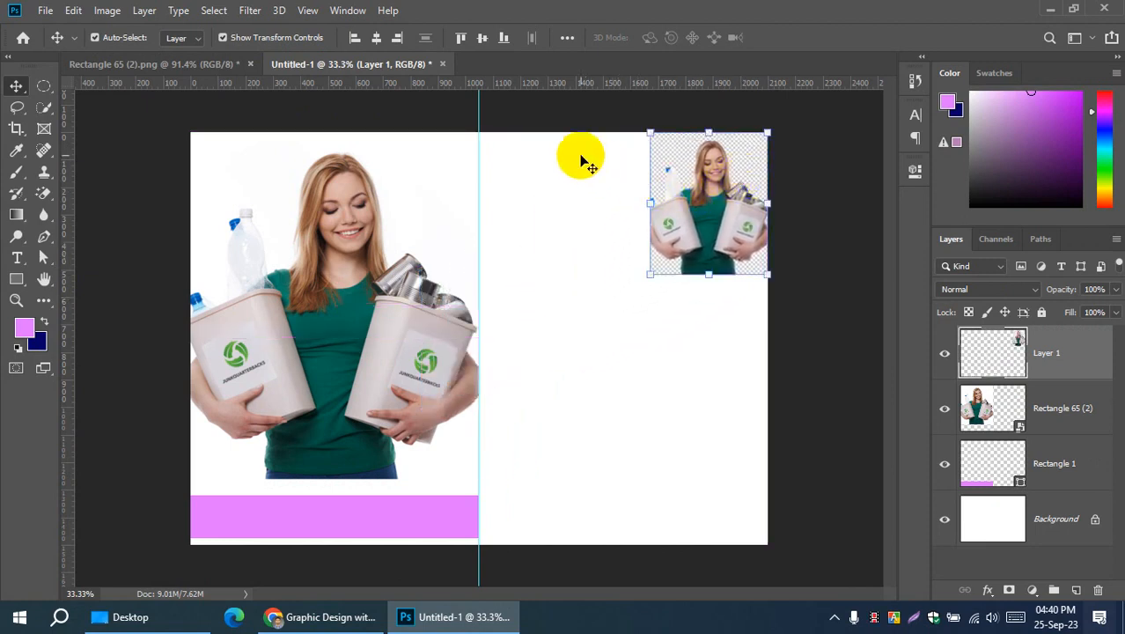
click(567, 37)
click(619, 187)
click(619, 187)
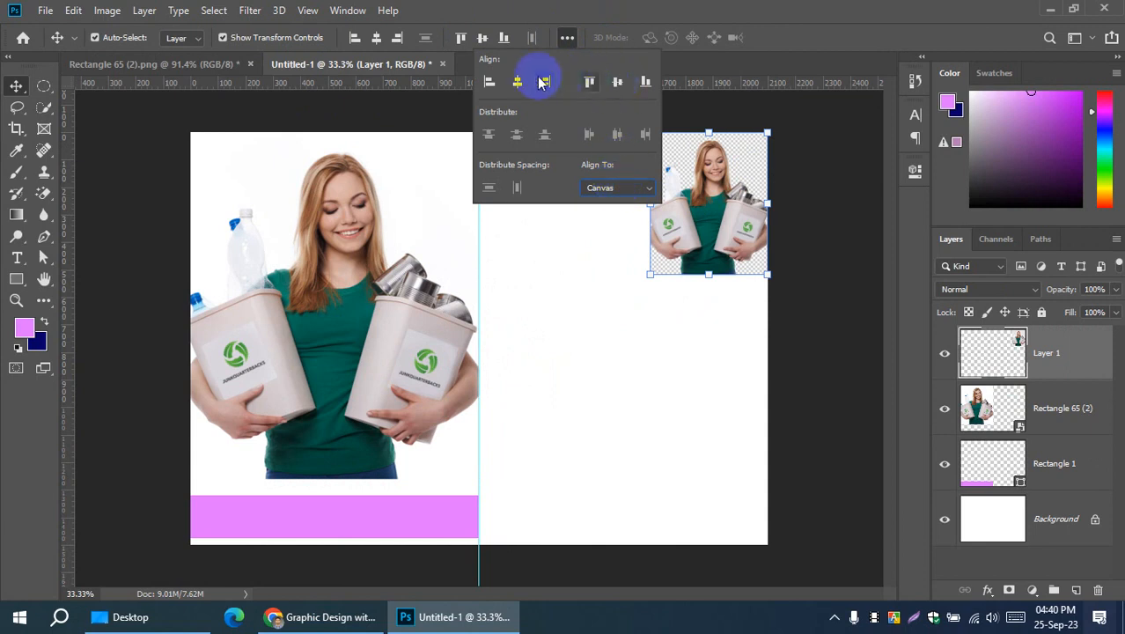
Step: Scale the pasted snip to about 246.16% so it spans from the guide to the right canvas edge, and deselect it
drag(649, 275, 481, 491)
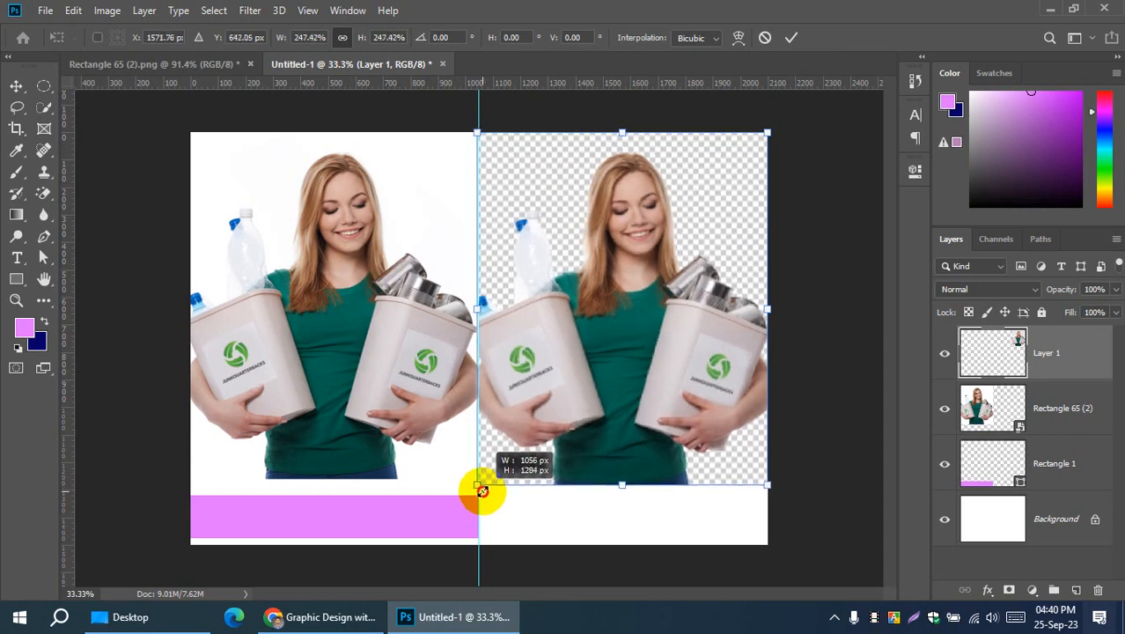
drag(482, 490, 484, 489)
click(791, 37)
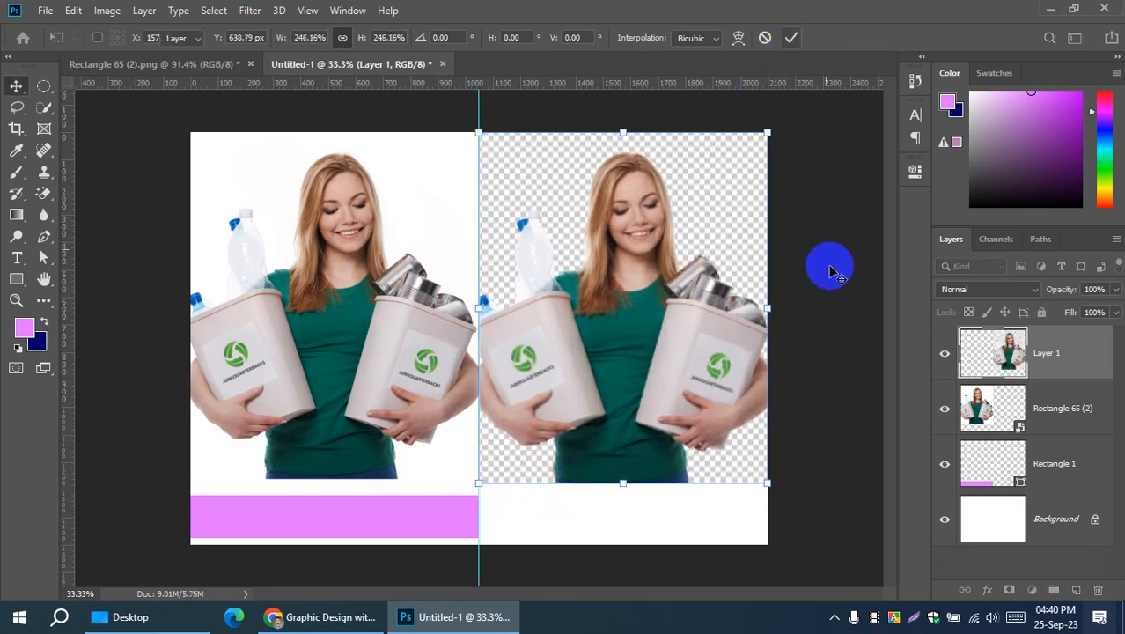
click(834, 292)
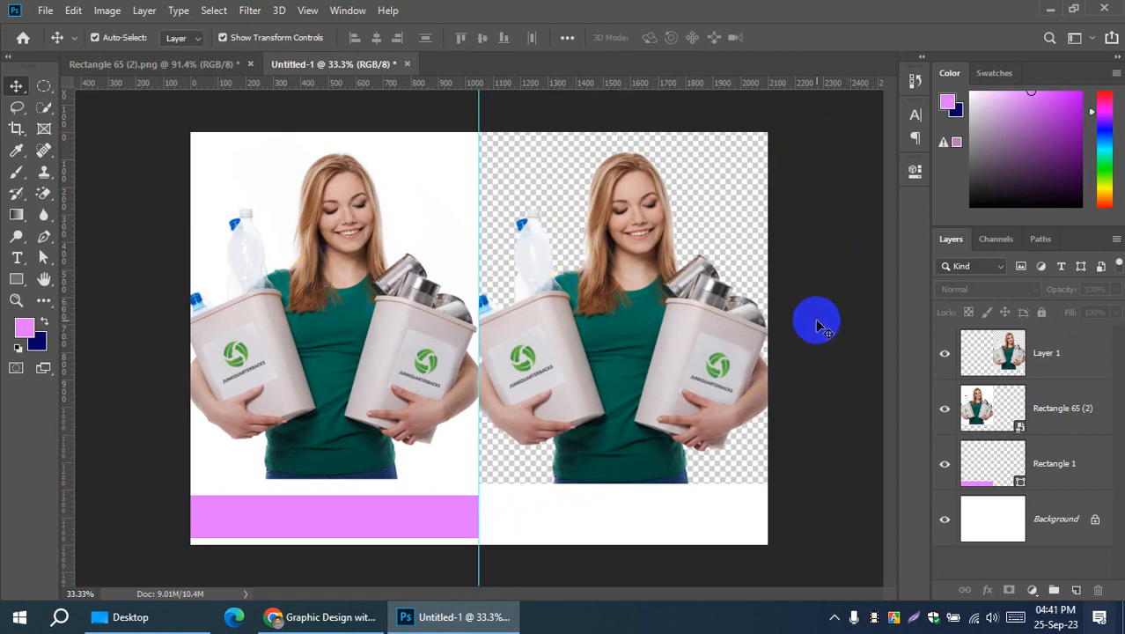
Step: Move the violet bar across the guide just below the images and scale the pasted snip to about 99.65%
drag(425, 508, 512, 491)
click(576, 442)
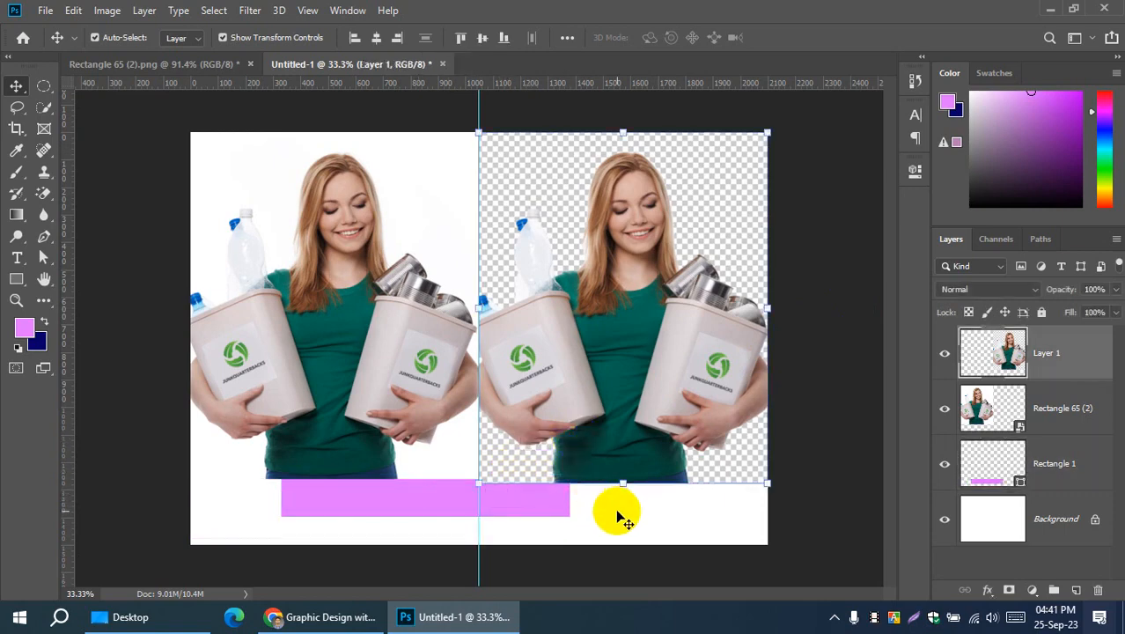
drag(479, 482, 479, 481)
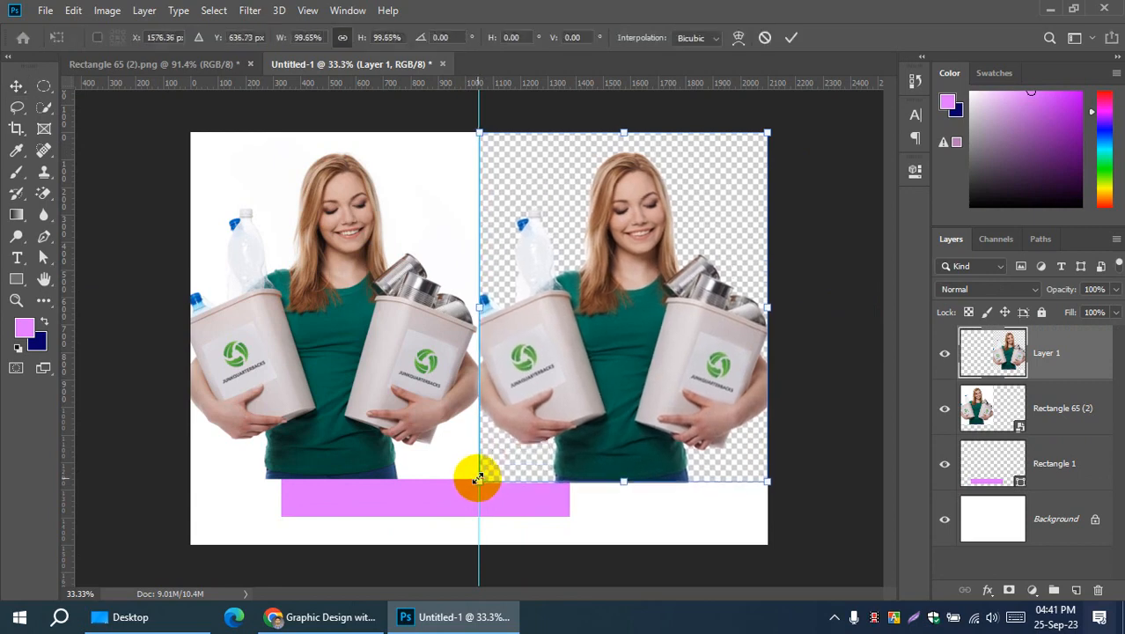
click(791, 37)
Step: Move the violet bar down clear of both images and shift it right beneath the pasted snip
drag(539, 494, 532, 517)
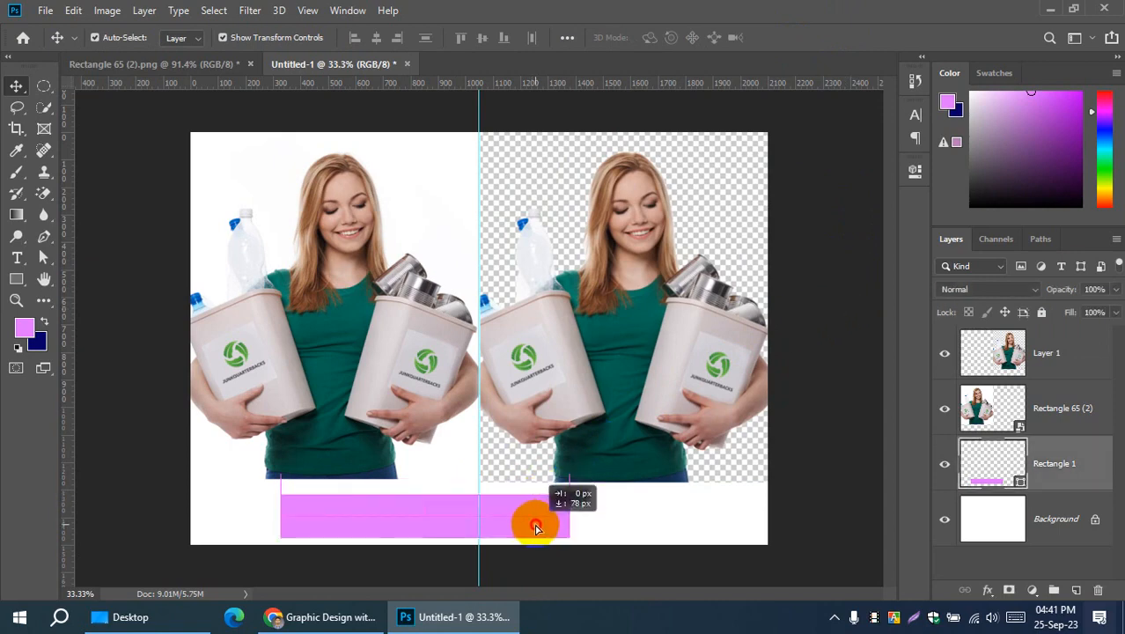
click(513, 473)
click(621, 518)
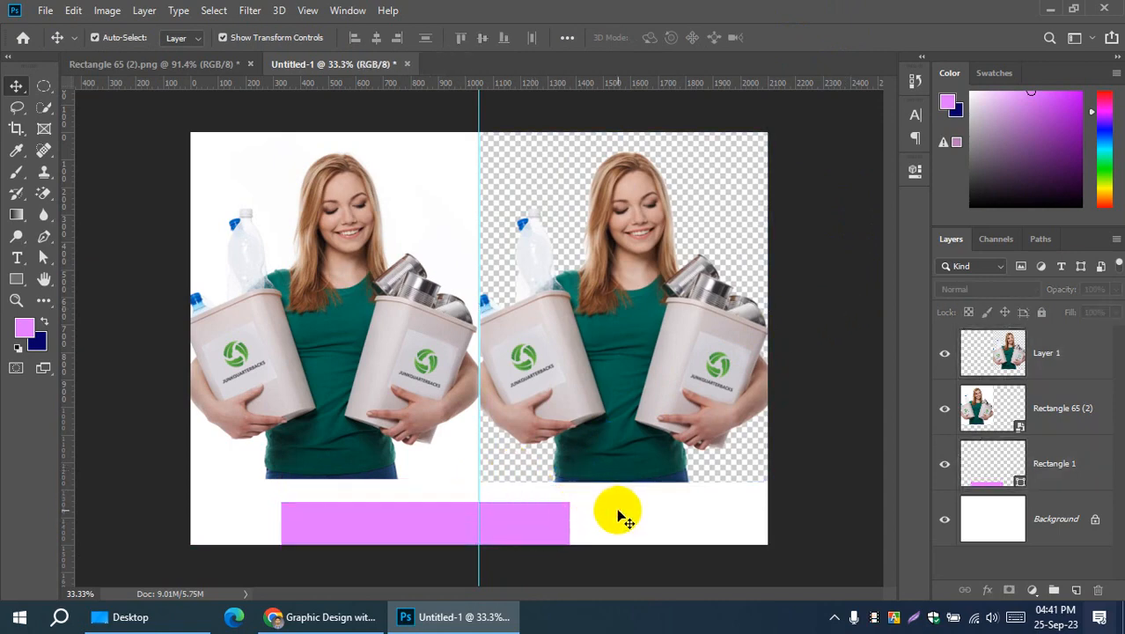
drag(507, 520, 677, 517)
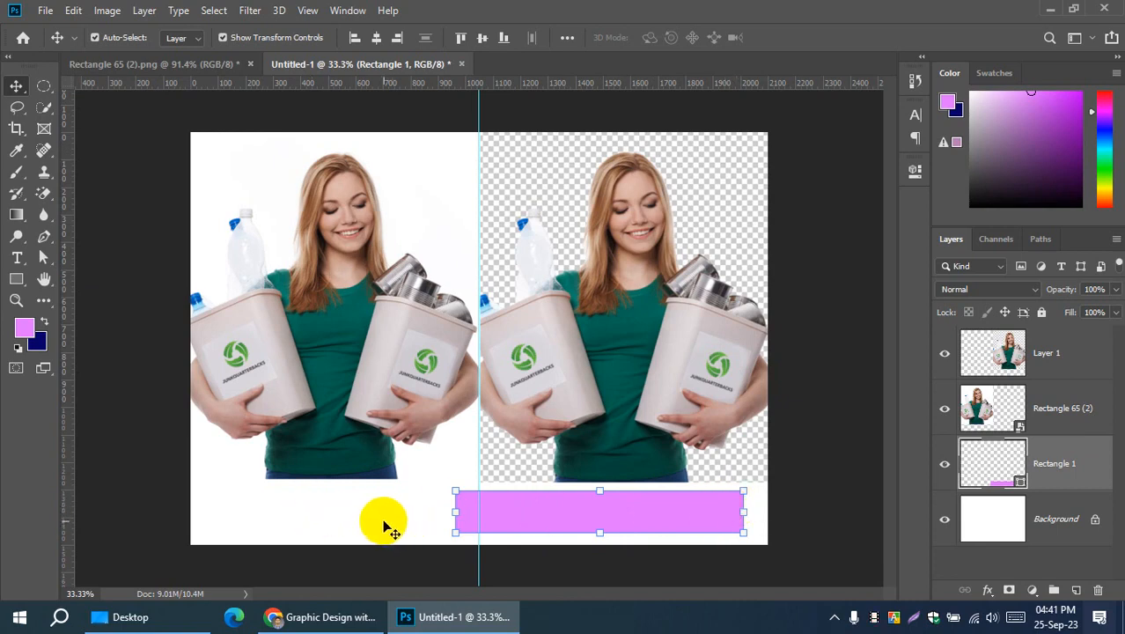
Step: Add the text "BEFORE" on the white strip beneath the left image
click(16, 258)
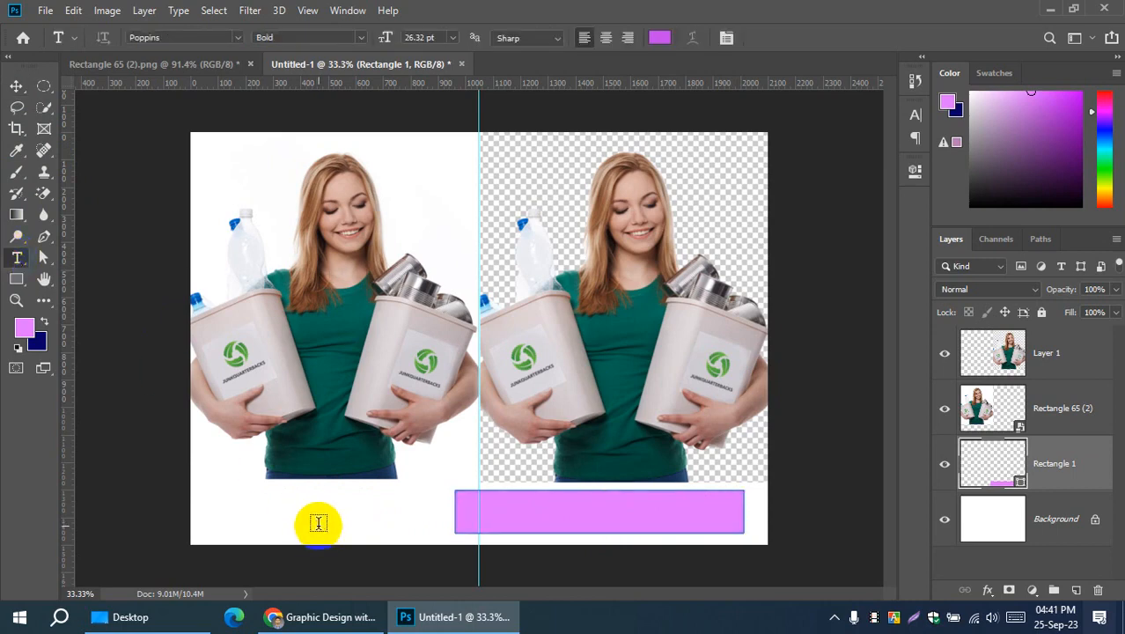
click(318, 524)
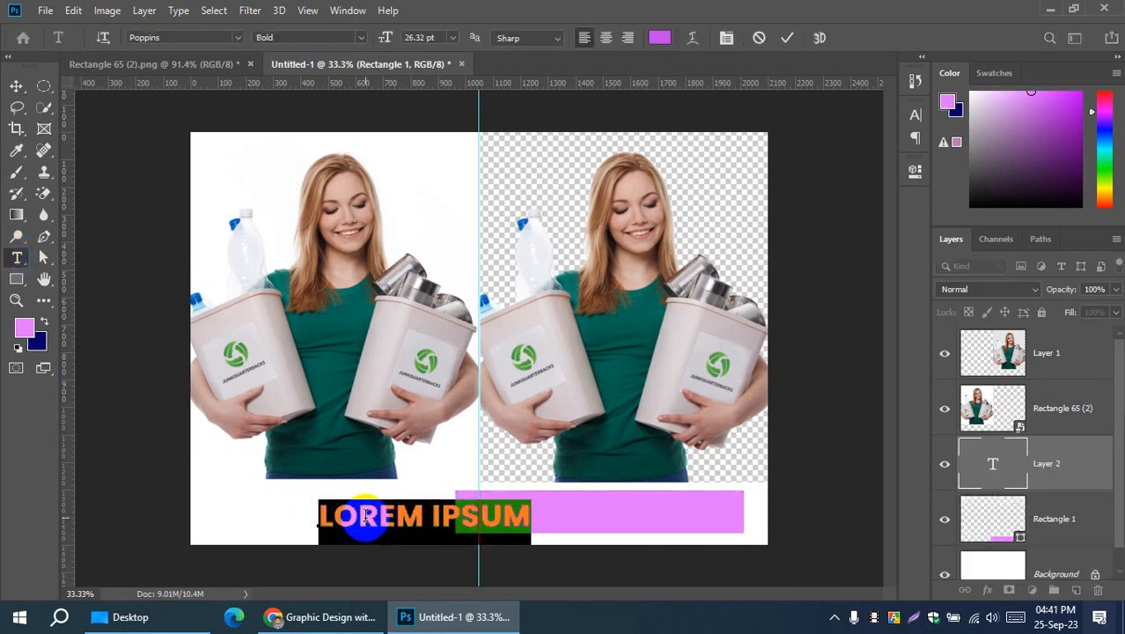
text(BEFORE)
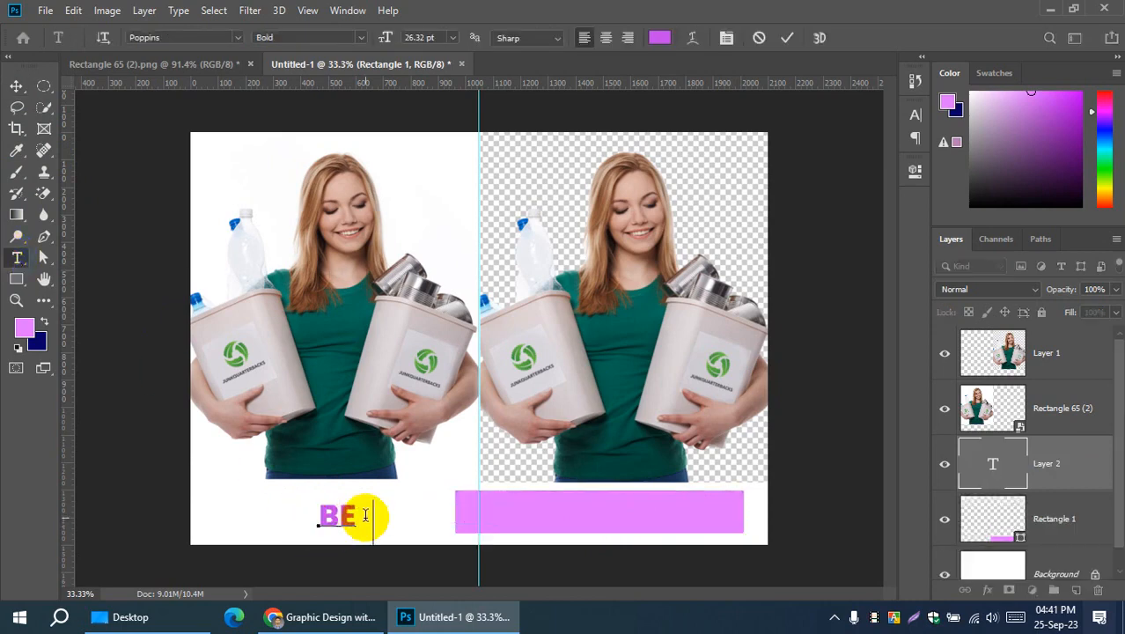
click(16, 86)
Step: Bring the violet bar layer to the top of the stack and place the bar over the lower left image, between canvas edge and guide
drag(620, 510, 597, 509)
drag(1080, 528, 1072, 335)
drag(597, 490, 326, 440)
Step: Move the BEFORE text roughly to the centre beneath the left image and recolour it with the shirt's sampled dark green, 016554
click(371, 521)
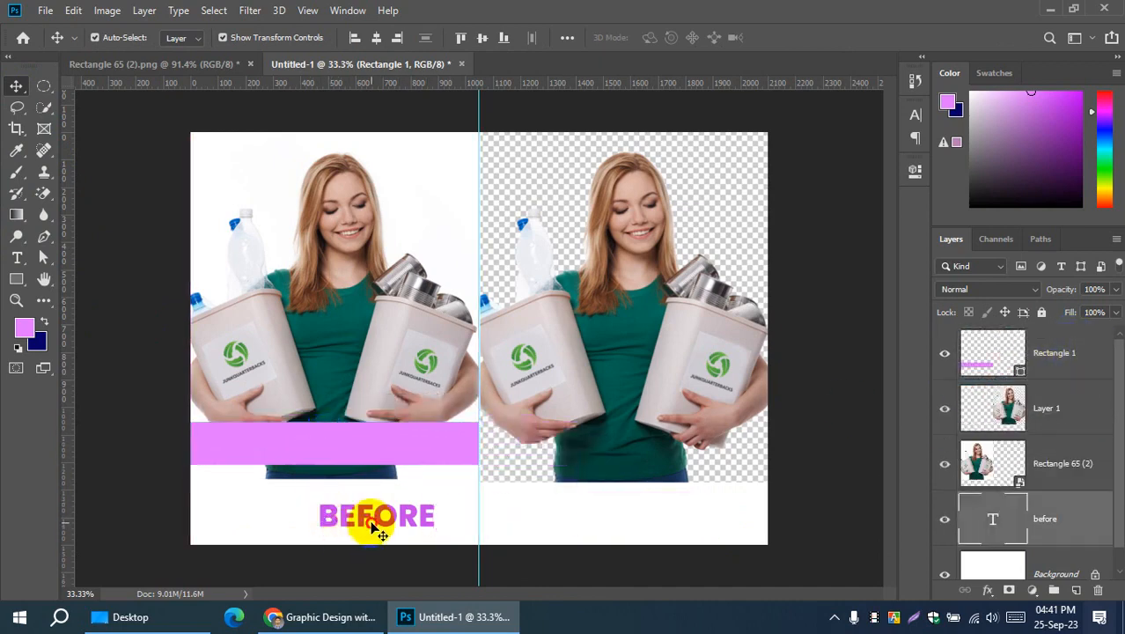
drag(414, 515, 377, 519)
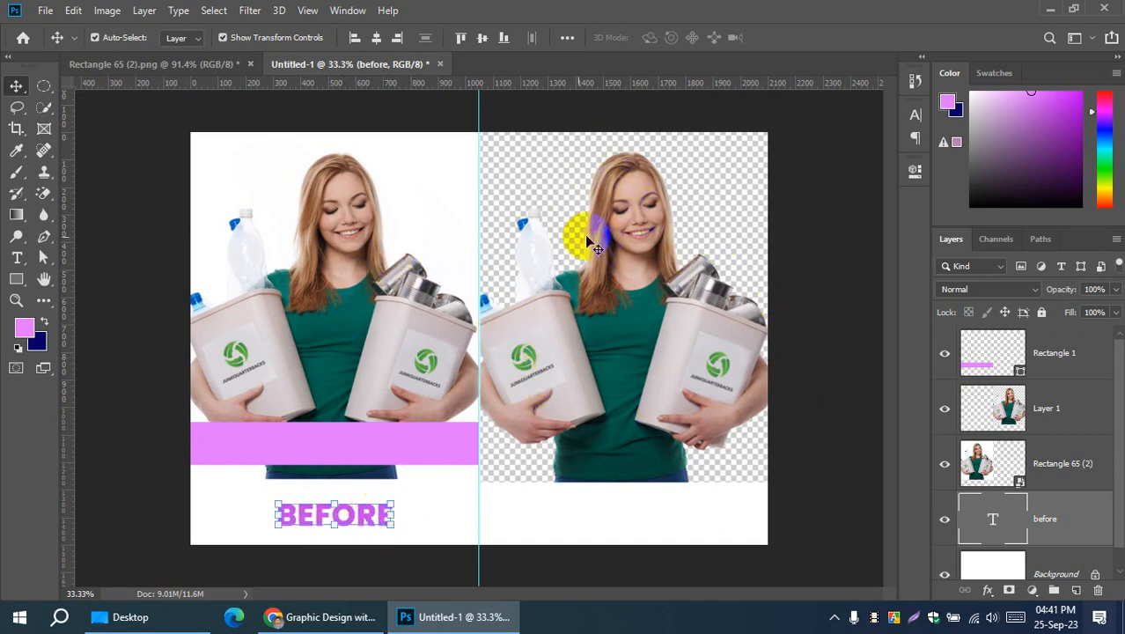
double_click(348, 511)
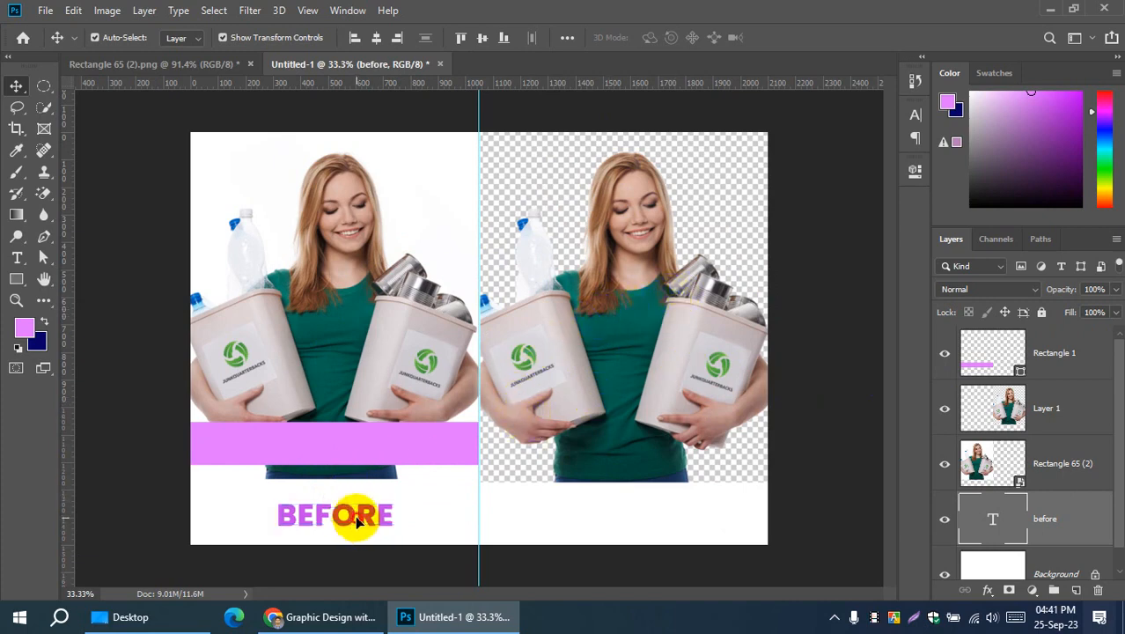
click(660, 37)
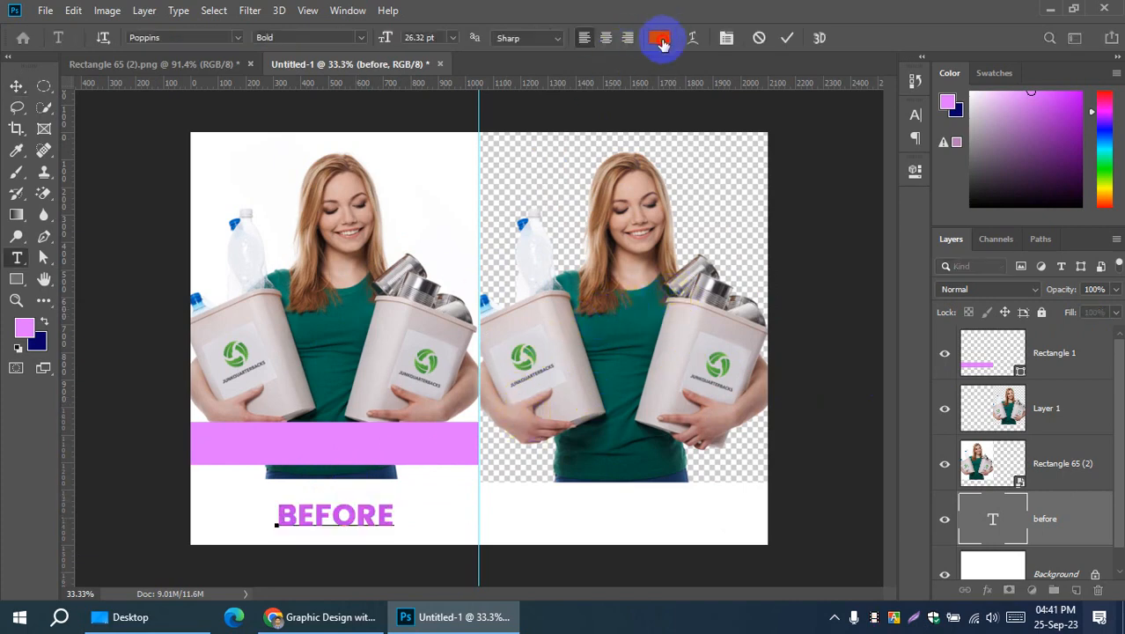
click(347, 383)
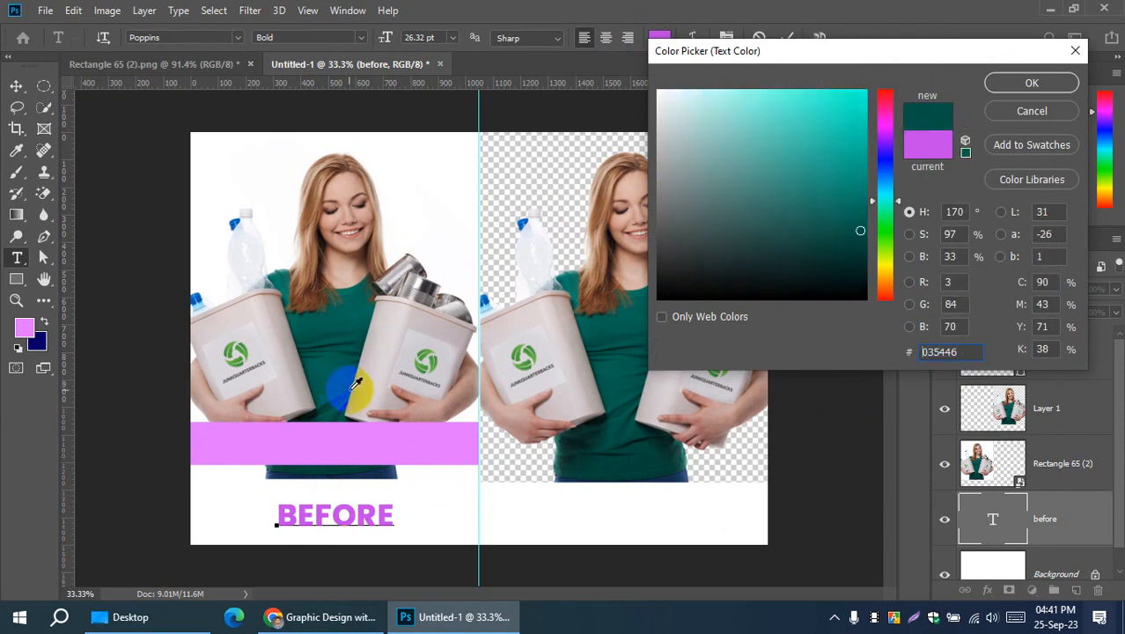
click(348, 354)
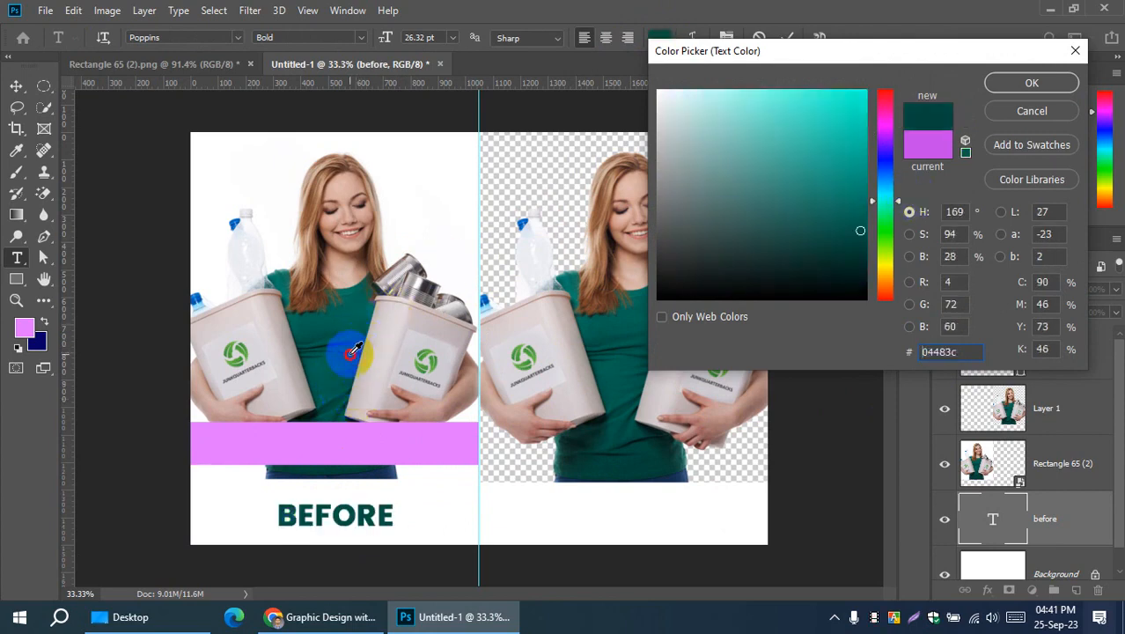
click(344, 365)
click(337, 365)
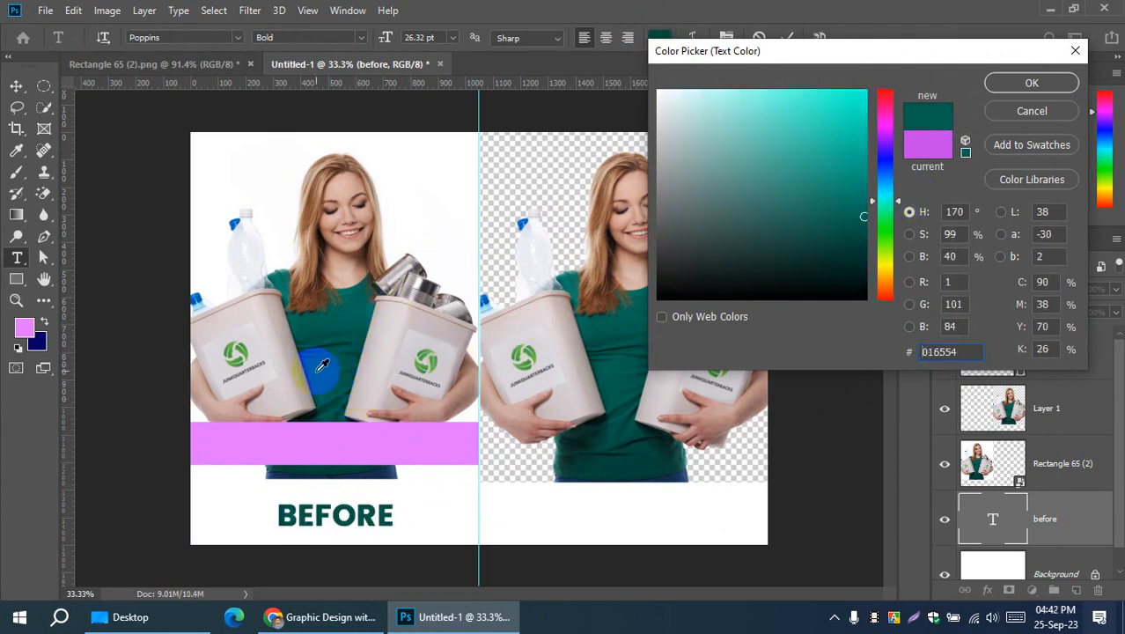
click(1027, 84)
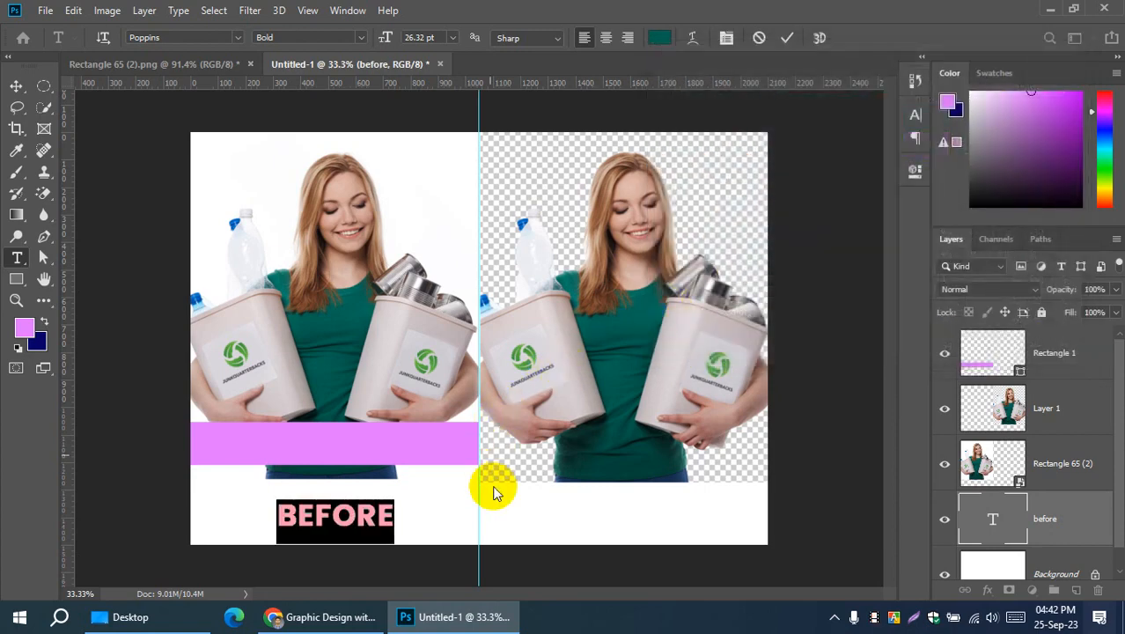
click(16, 86)
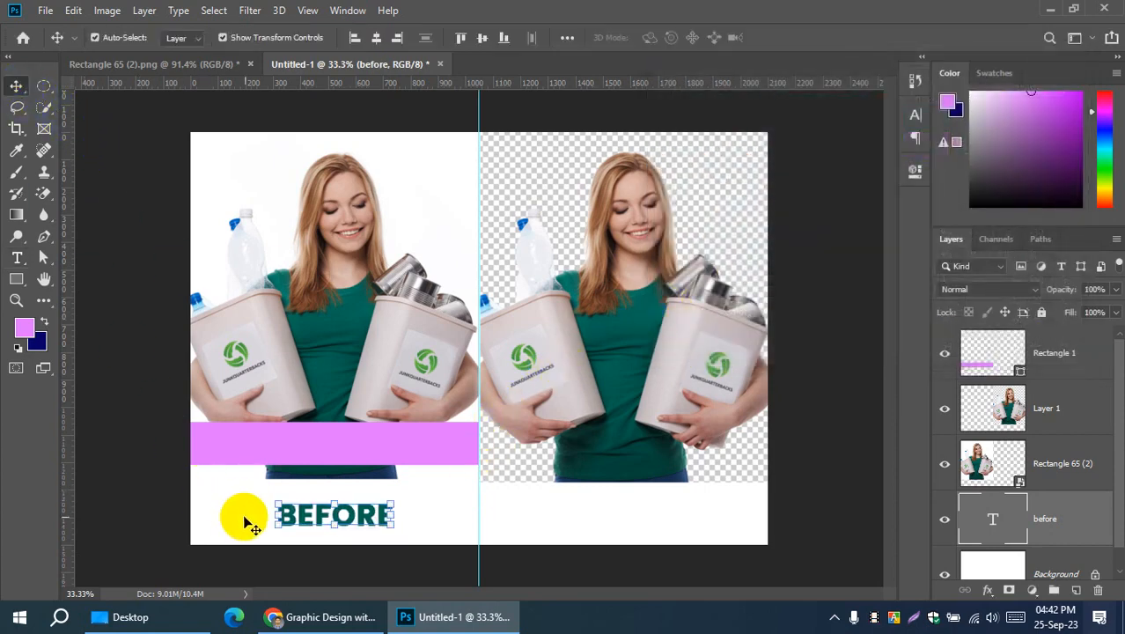
click(245, 521)
Step: Duplicate the BEFORE text beneath the right image and change the copy to "AFTER"
click(324, 513)
drag(345, 515, 633, 518)
key(t)
double_click(648, 515)
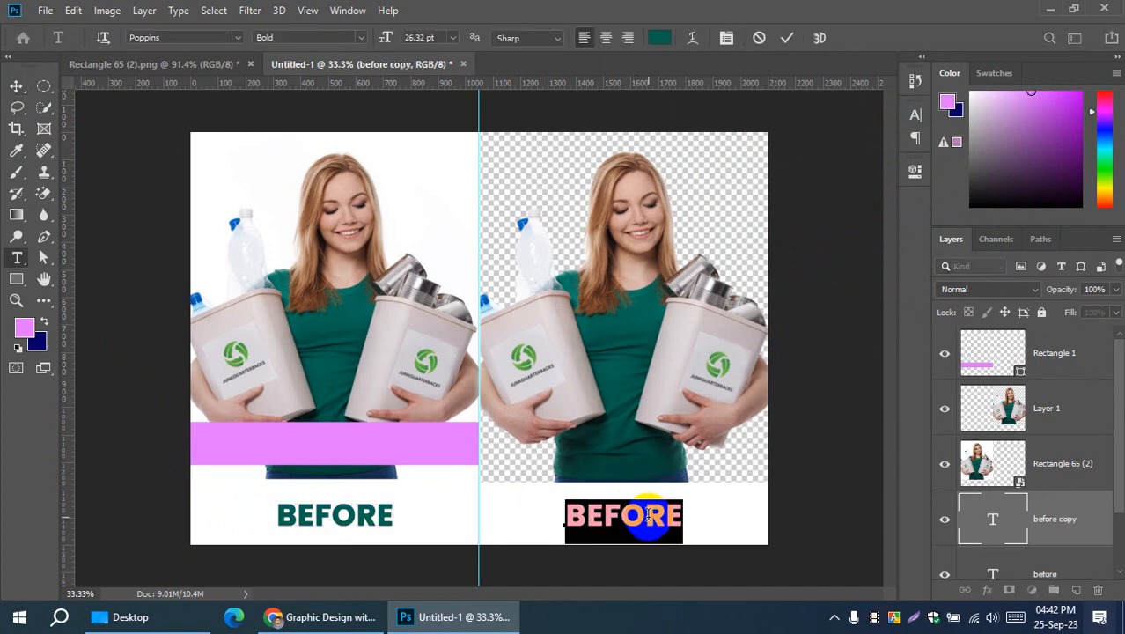
text(AFTER)
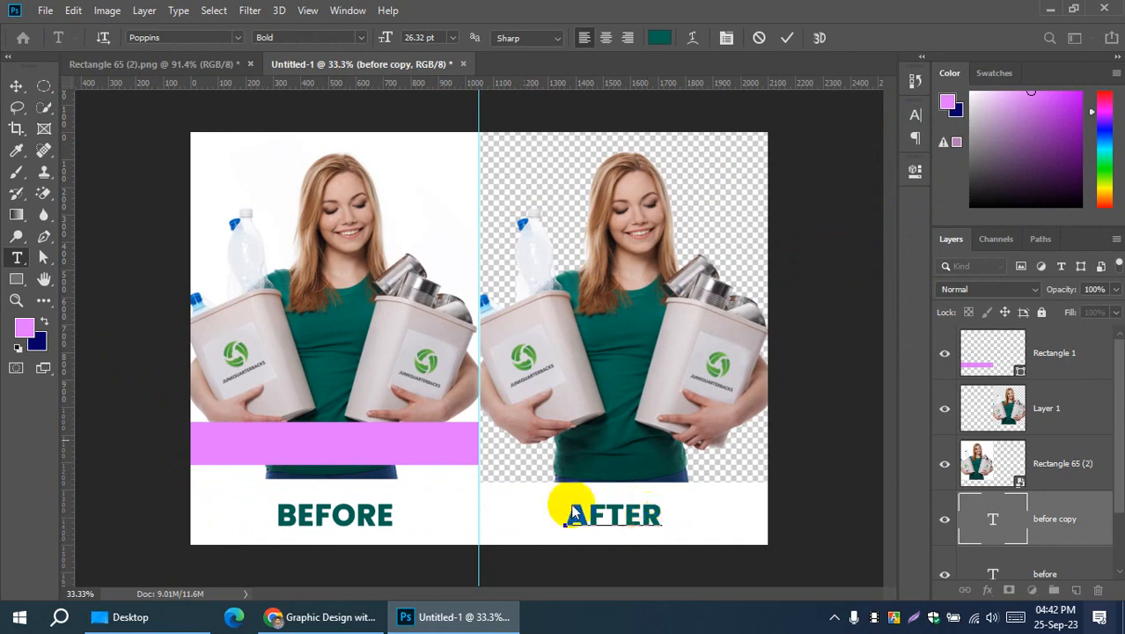
click(16, 85)
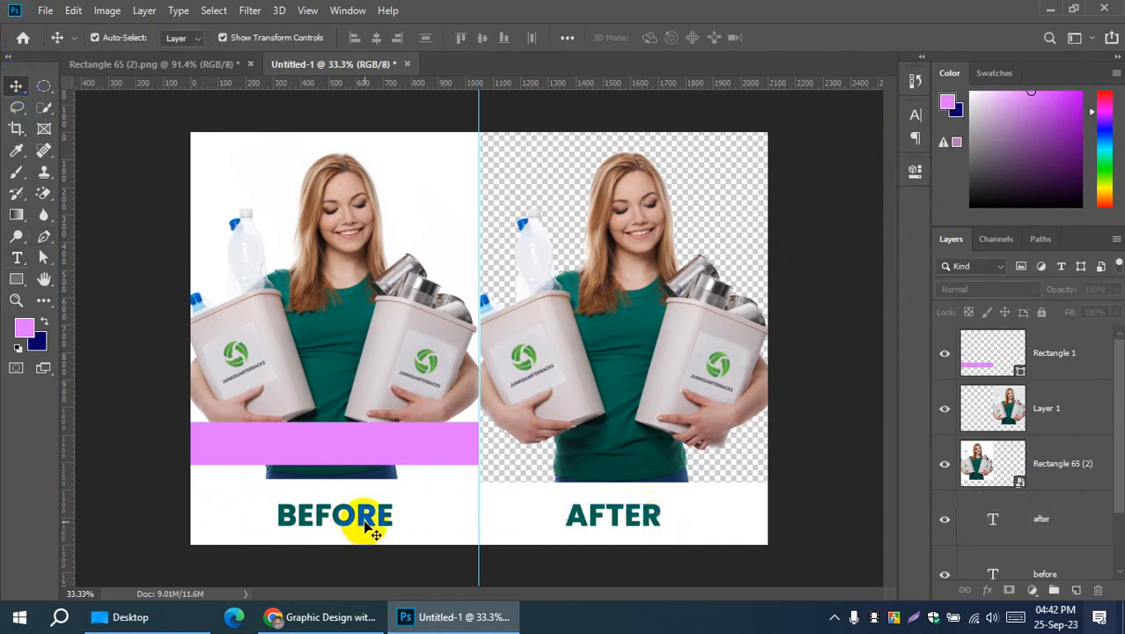
Step: Set the alignment reference to Selection and centre the BEFORE text horizontally on the violet bar
drag(359, 516, 365, 522)
shift+click(376, 453)
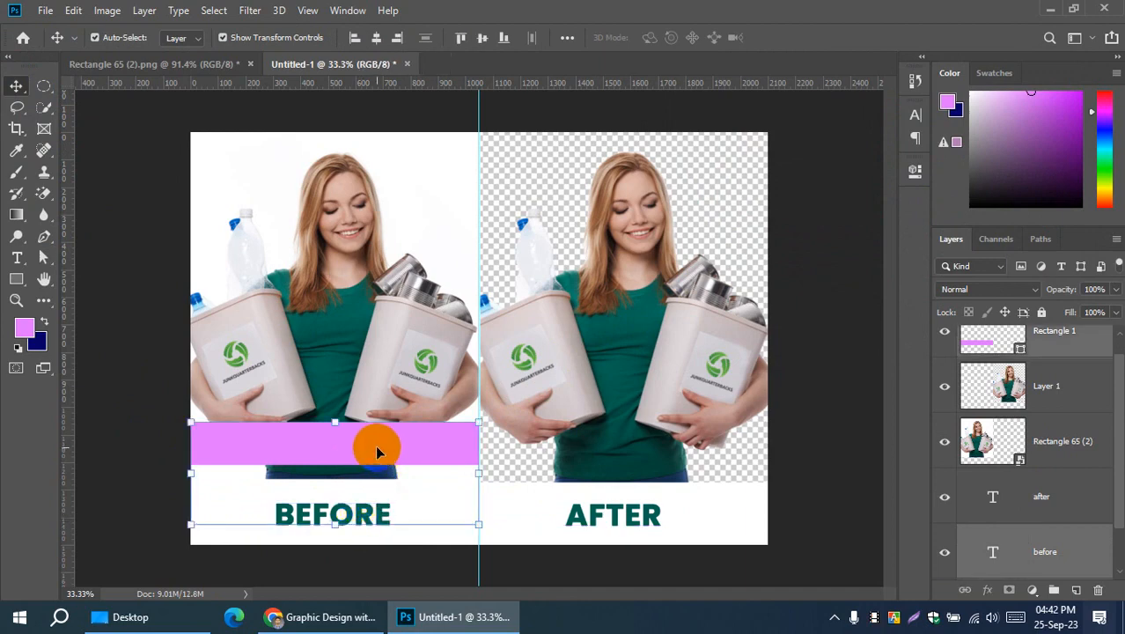
click(567, 37)
click(622, 190)
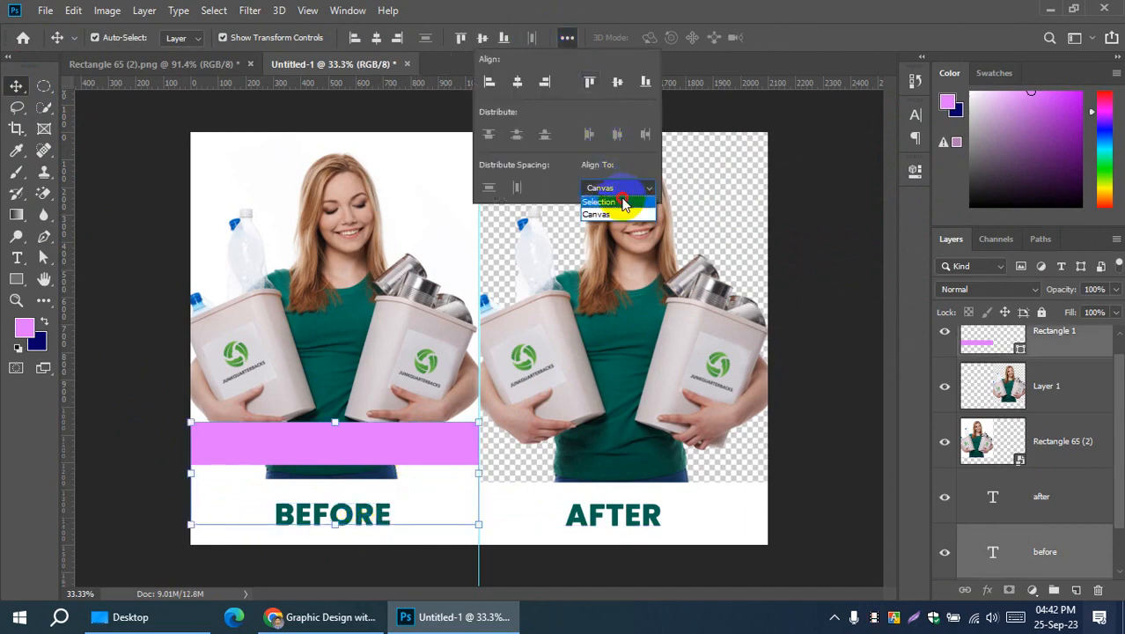
click(616, 204)
click(517, 81)
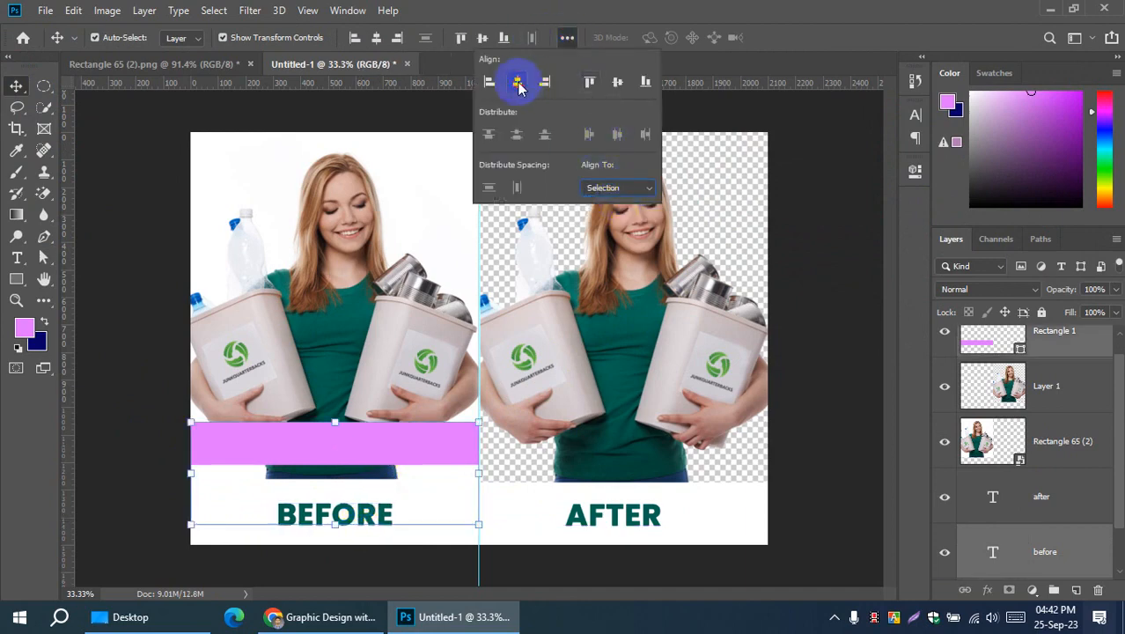
click(139, 457)
Step: Move the violet bar across to the lower right image and centre the AFTER text horizontally on it
click(300, 451)
drag(344, 446, 633, 453)
shift+click(650, 508)
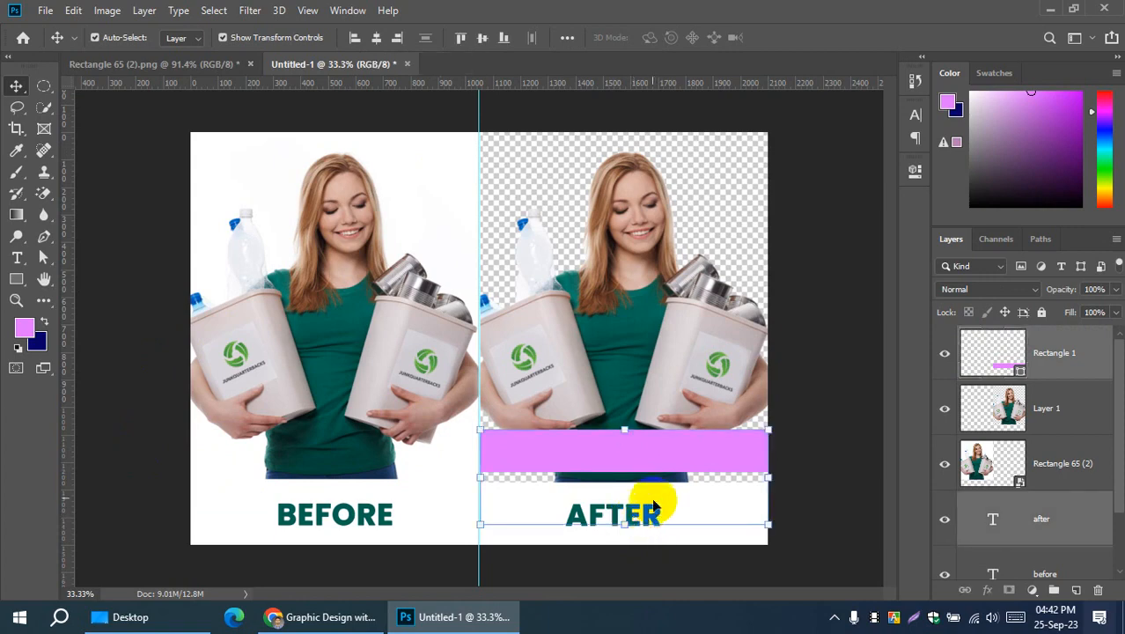
click(376, 37)
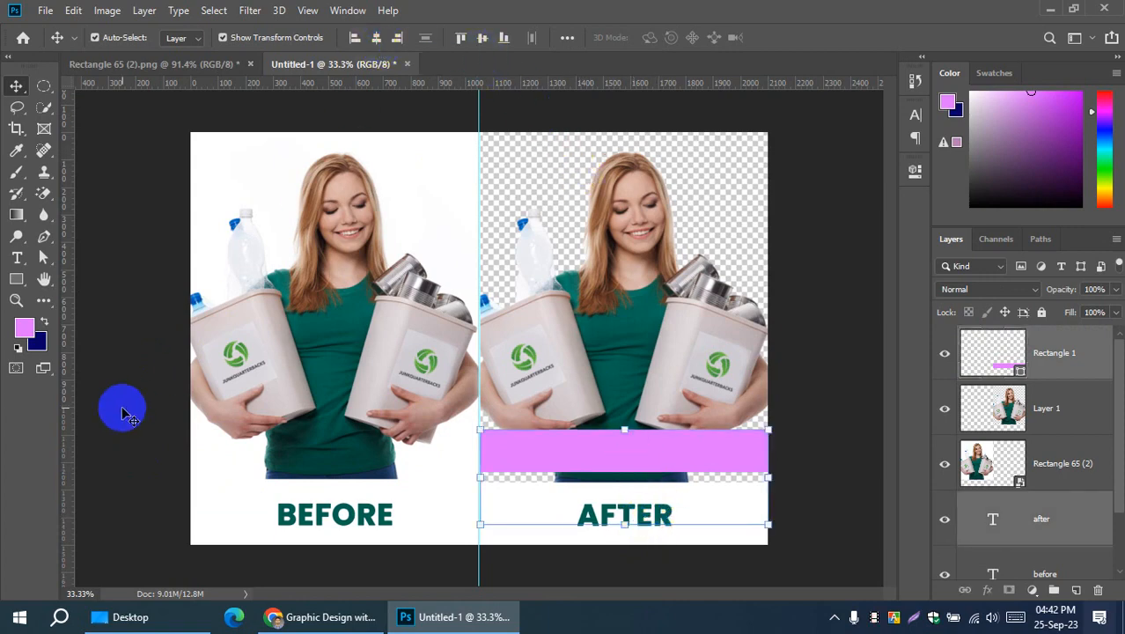
click(123, 414)
Step: Align the BEFORE and AFTER texts on their vertical centres and hide the violet bar layer
click(365, 516)
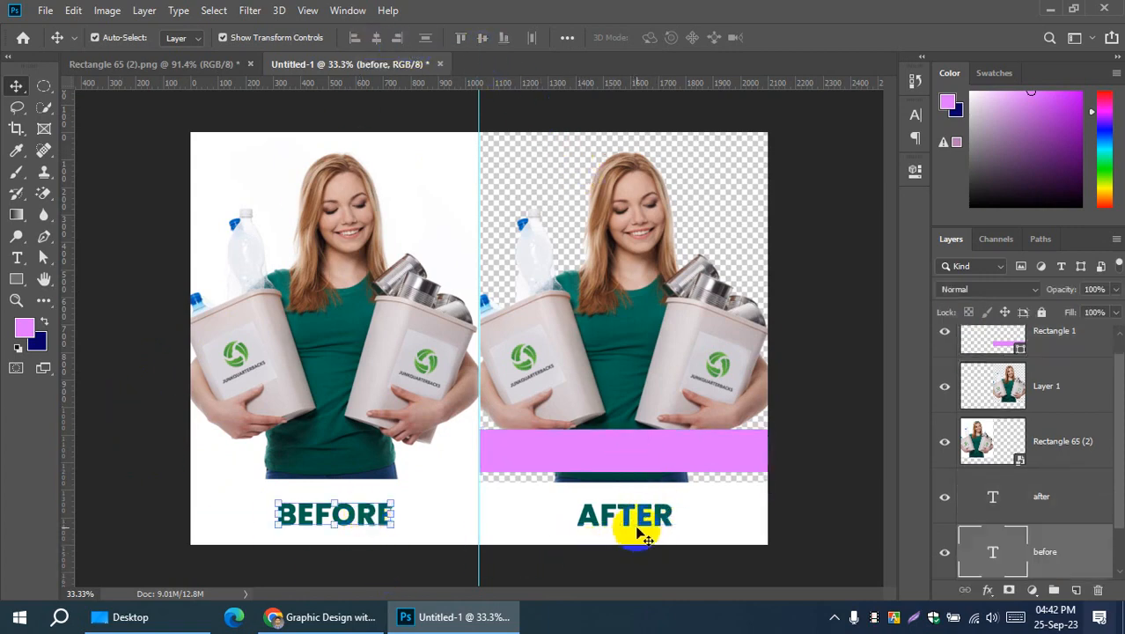
shift+click(640, 534)
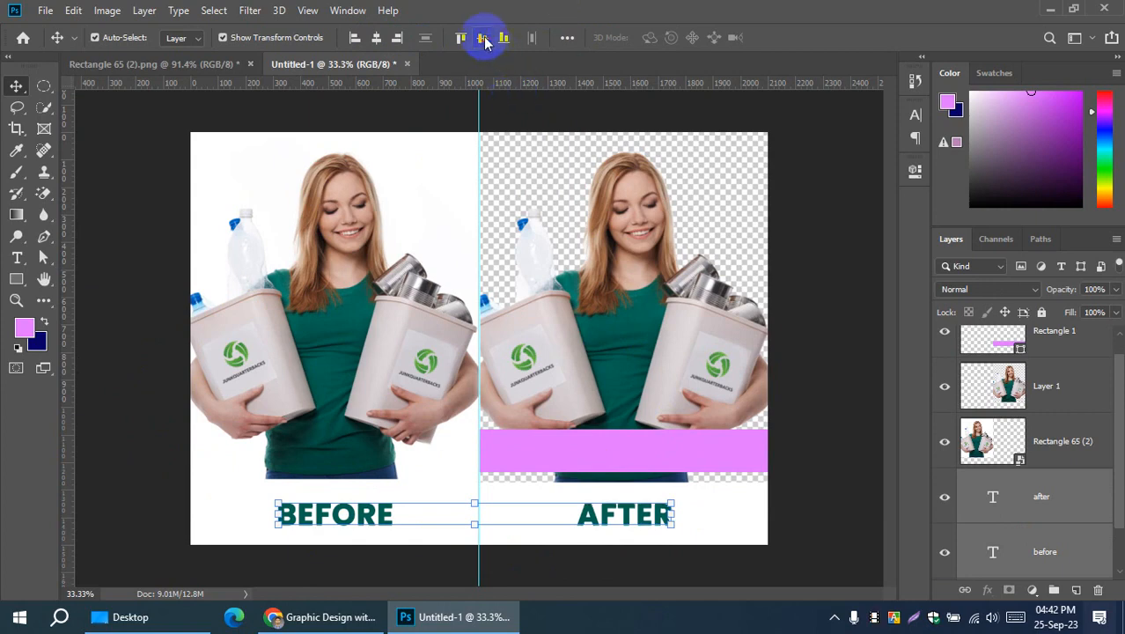
click(145, 452)
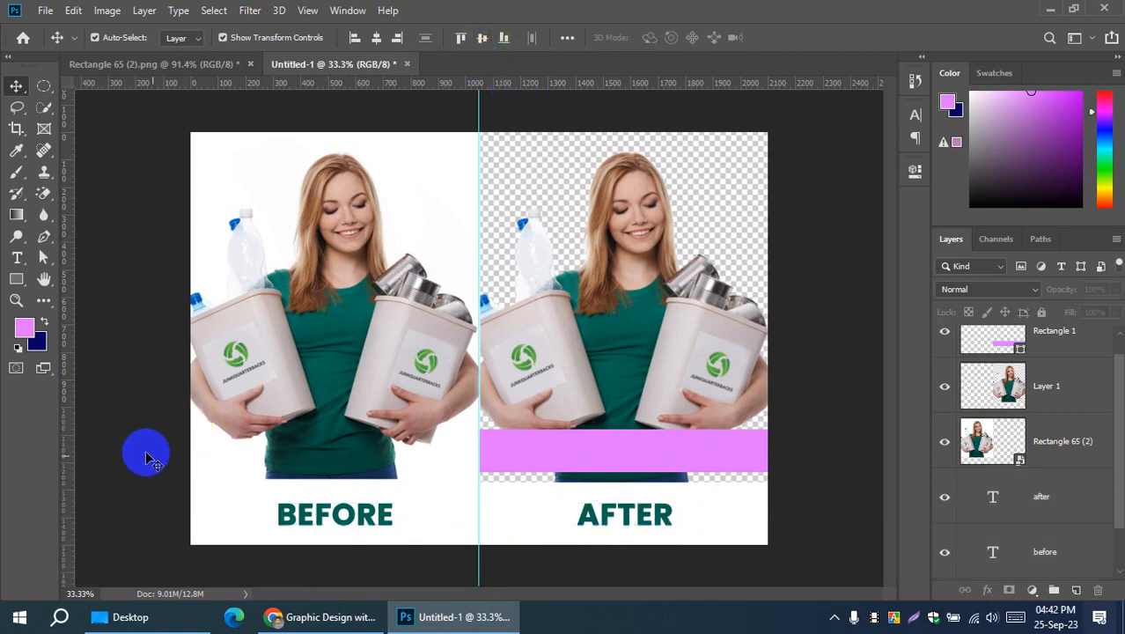
click(664, 462)
click(944, 352)
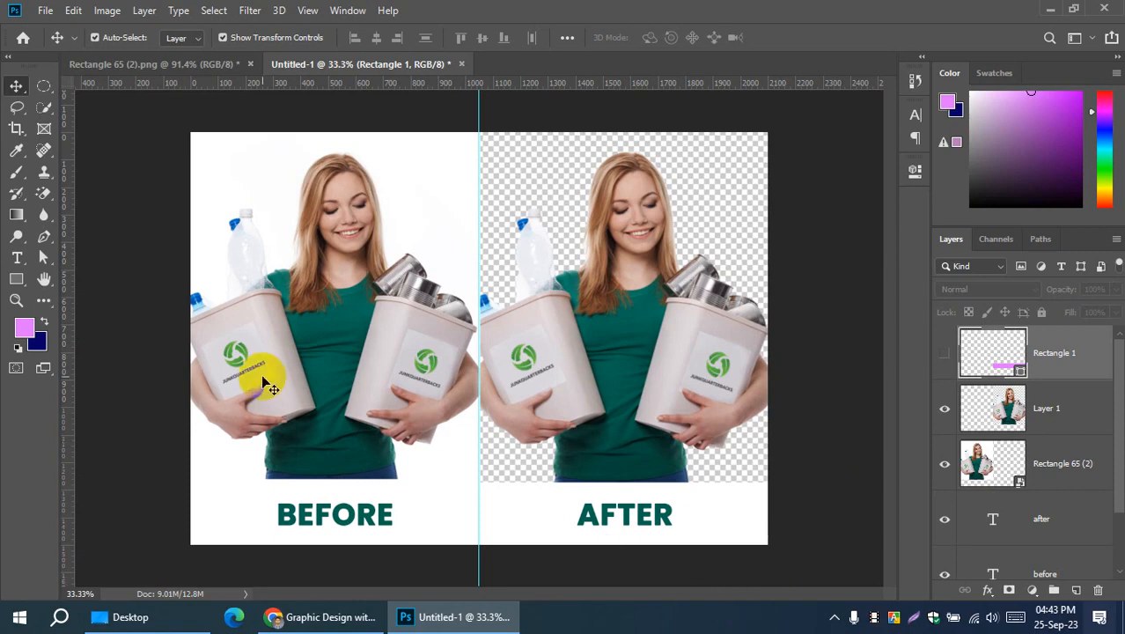
click(84, 61)
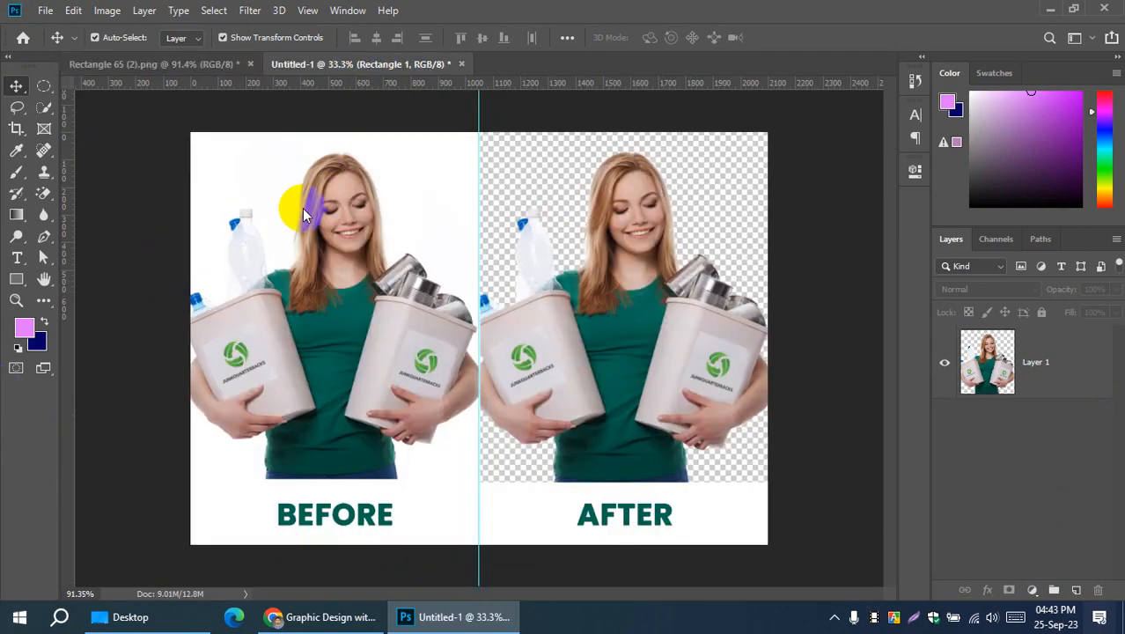
click(354, 65)
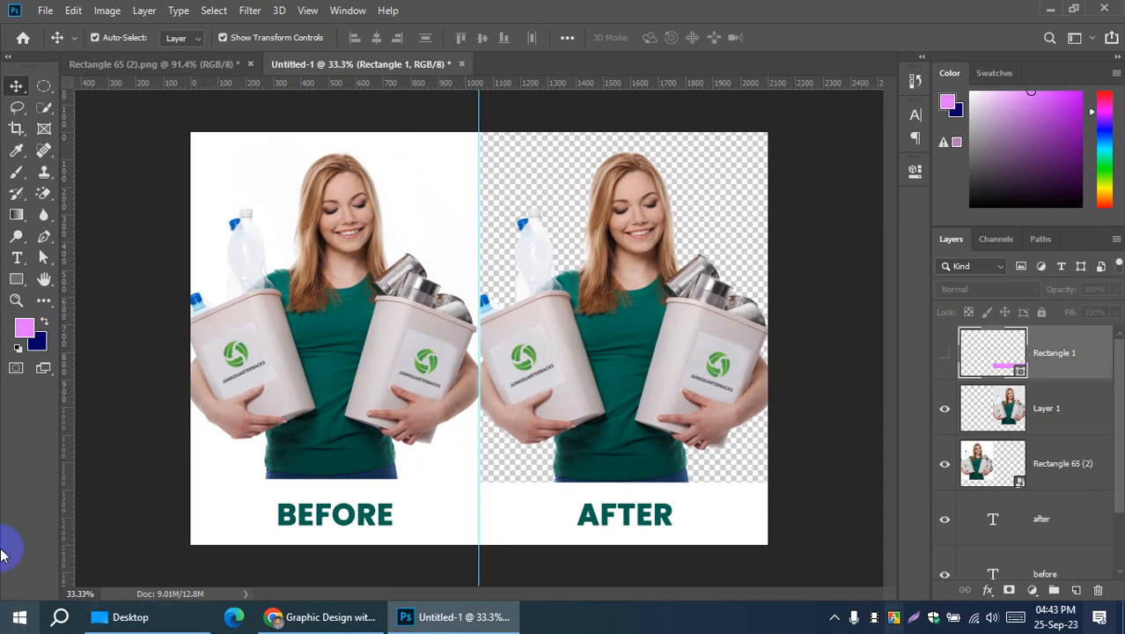
Step: Save the document in Downloads as a Photoshop file named "presentation" with Maximize Compatibility on
click(42, 10)
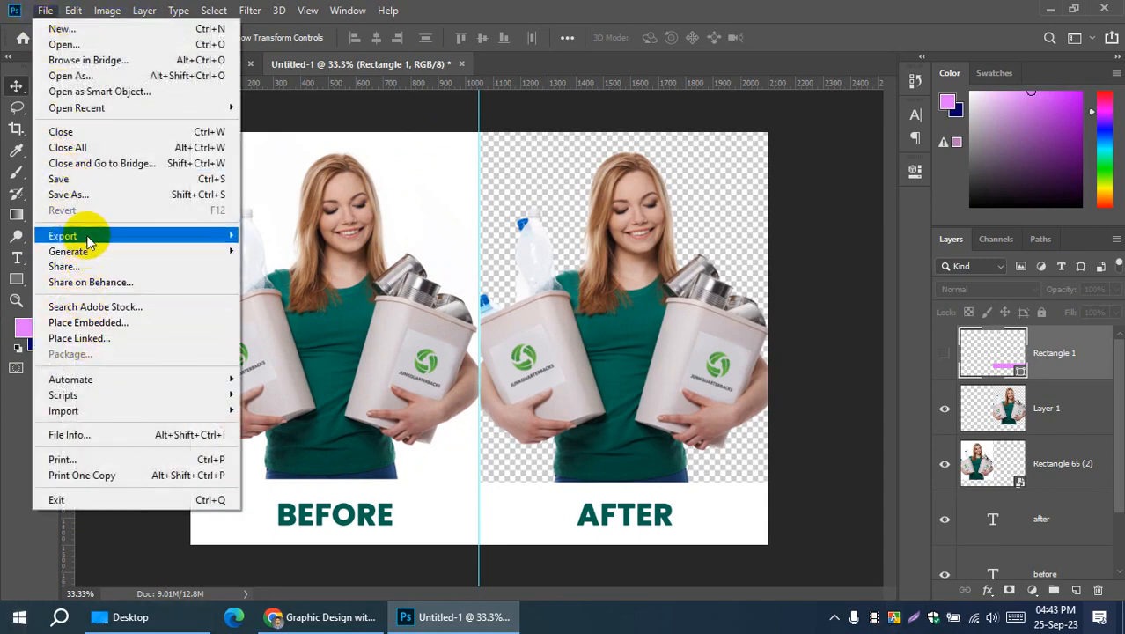
click(83, 195)
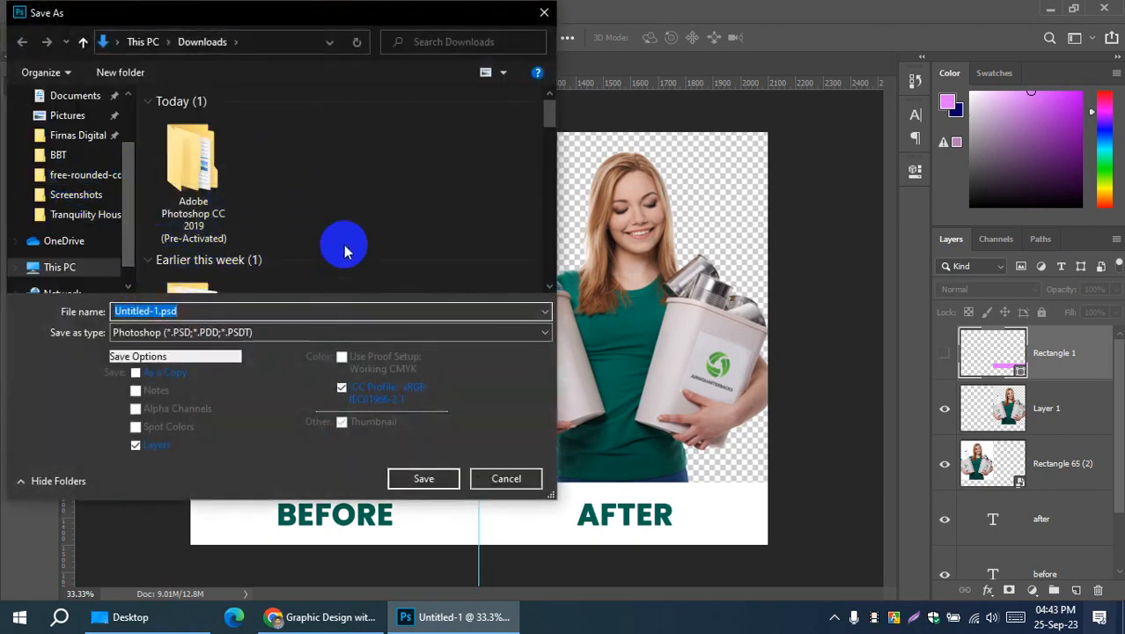
text(presentation)
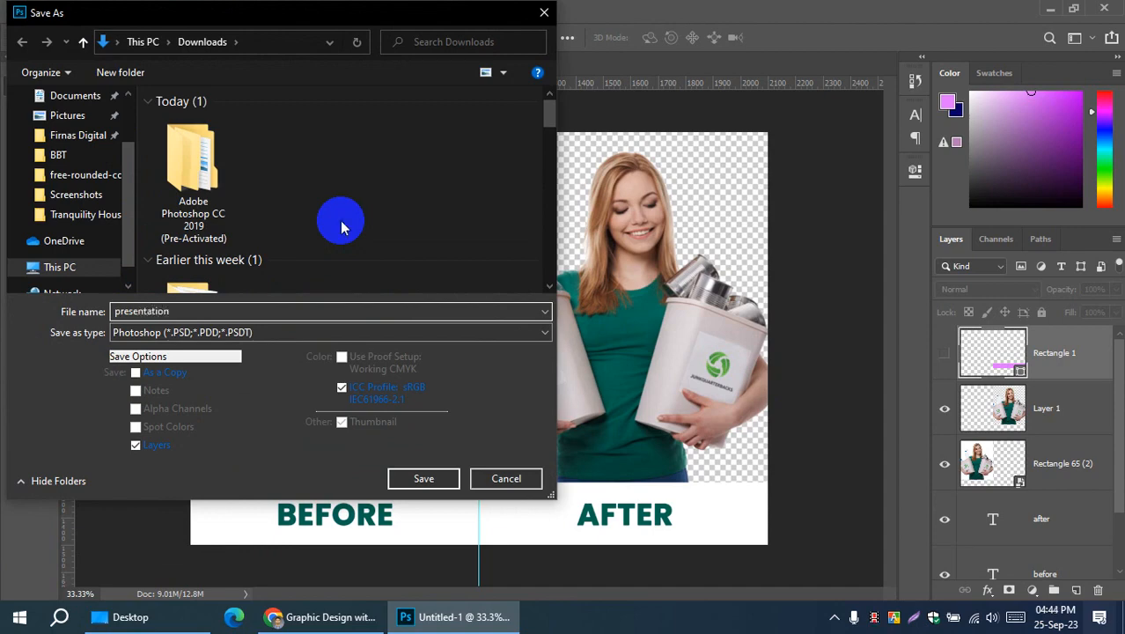
key(Return)
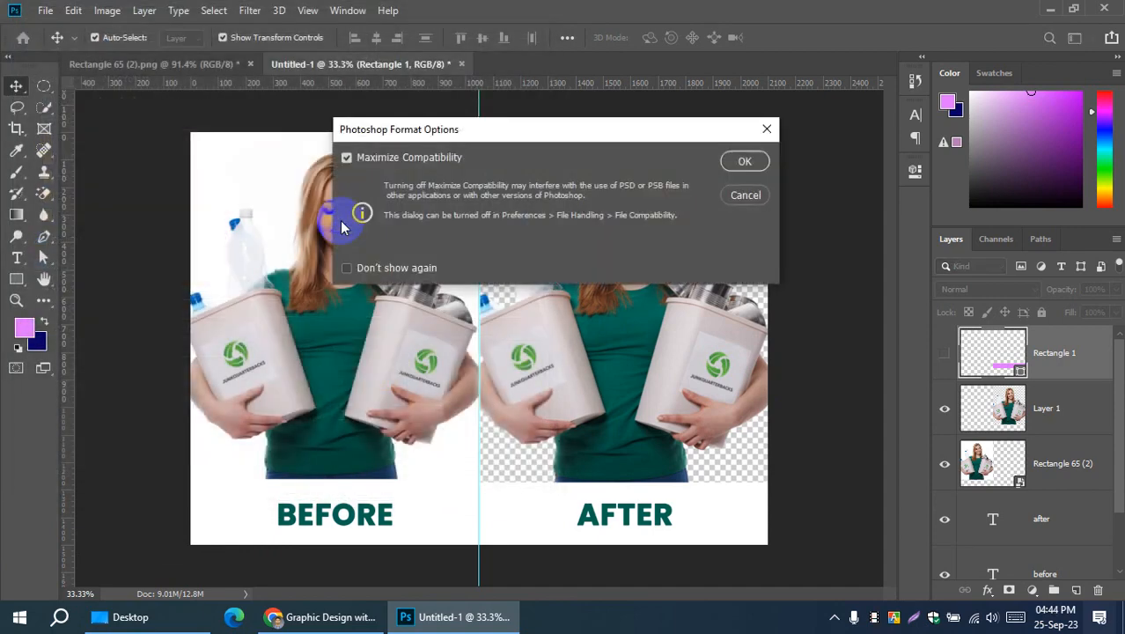
click(742, 167)
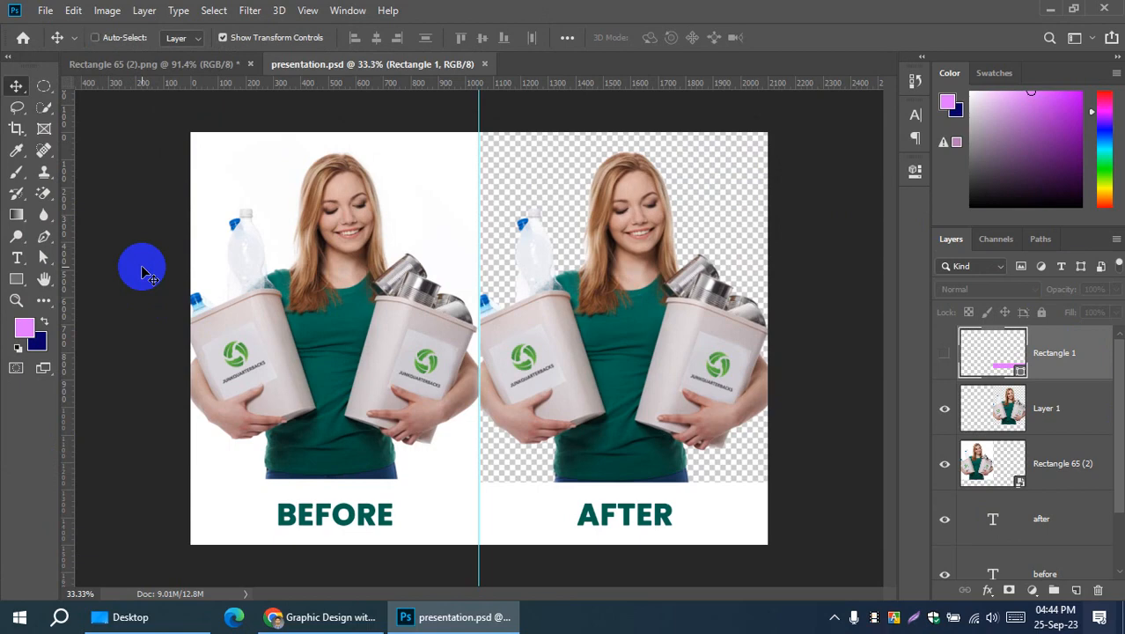
Step: Export the comparison for web as a transparent PNG-24 named "bg-remove-01" on the Desktop
key(ctrl+alt+shift+s)
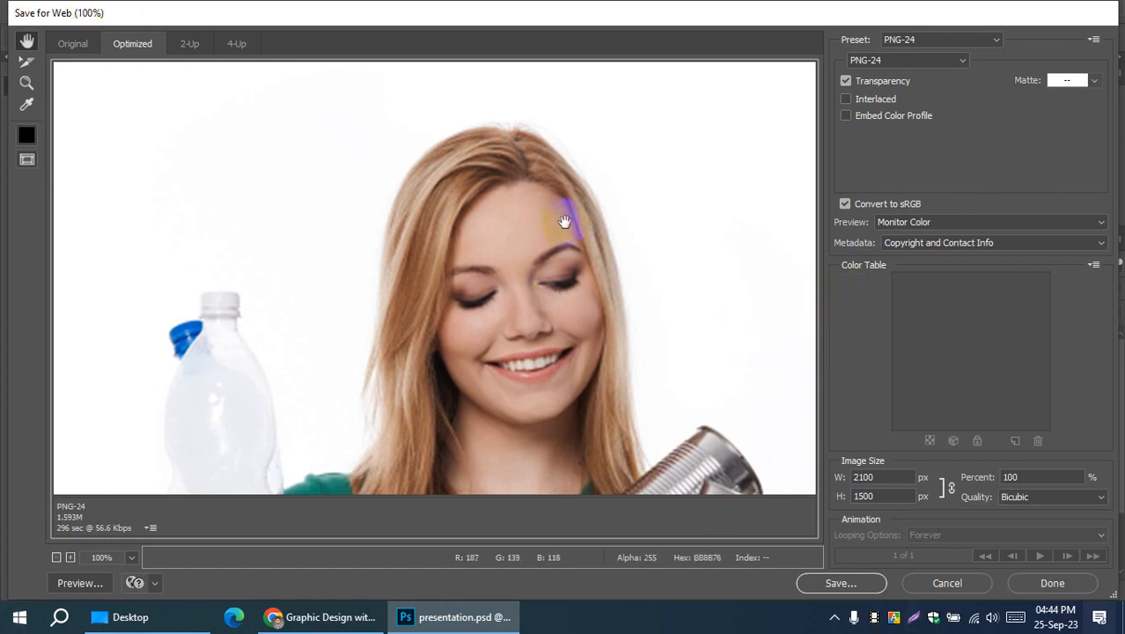
click(131, 557)
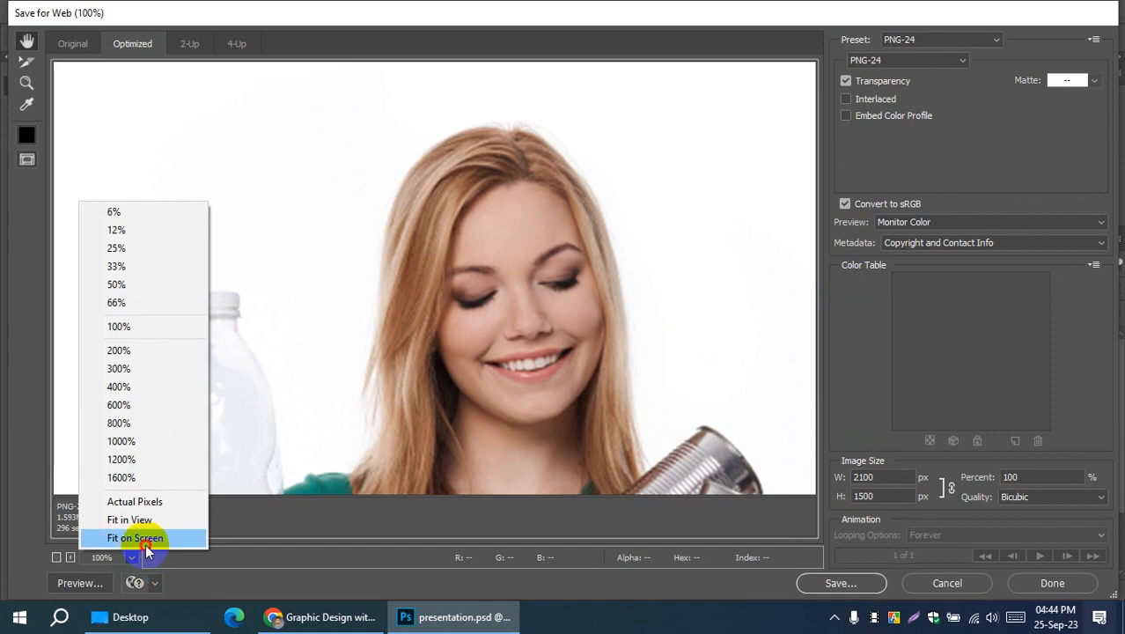
click(144, 536)
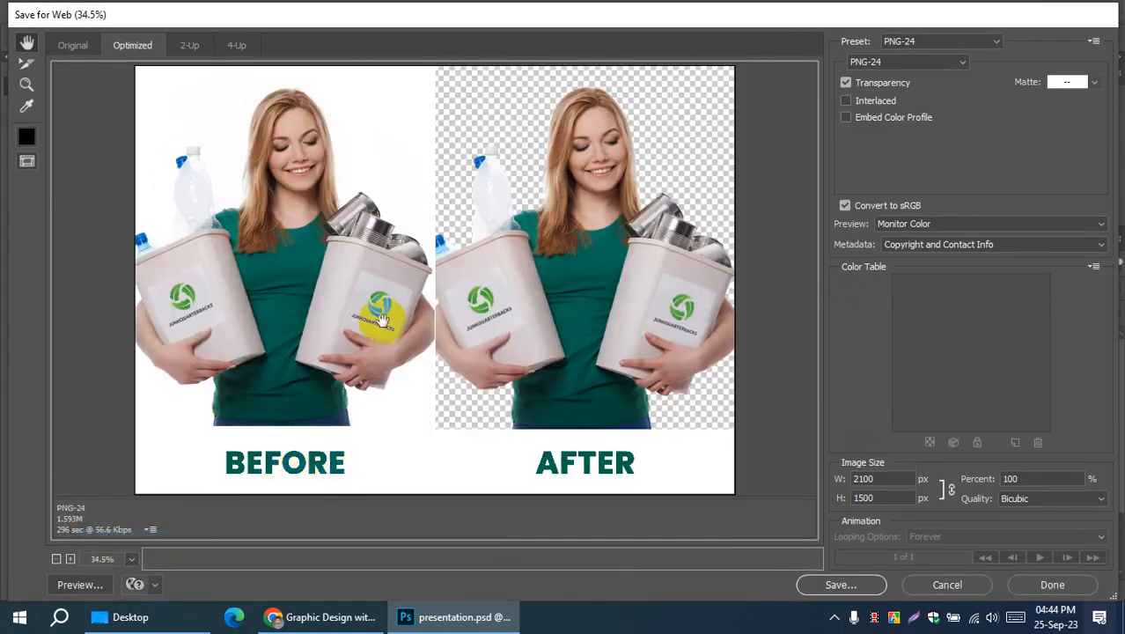
click(845, 584)
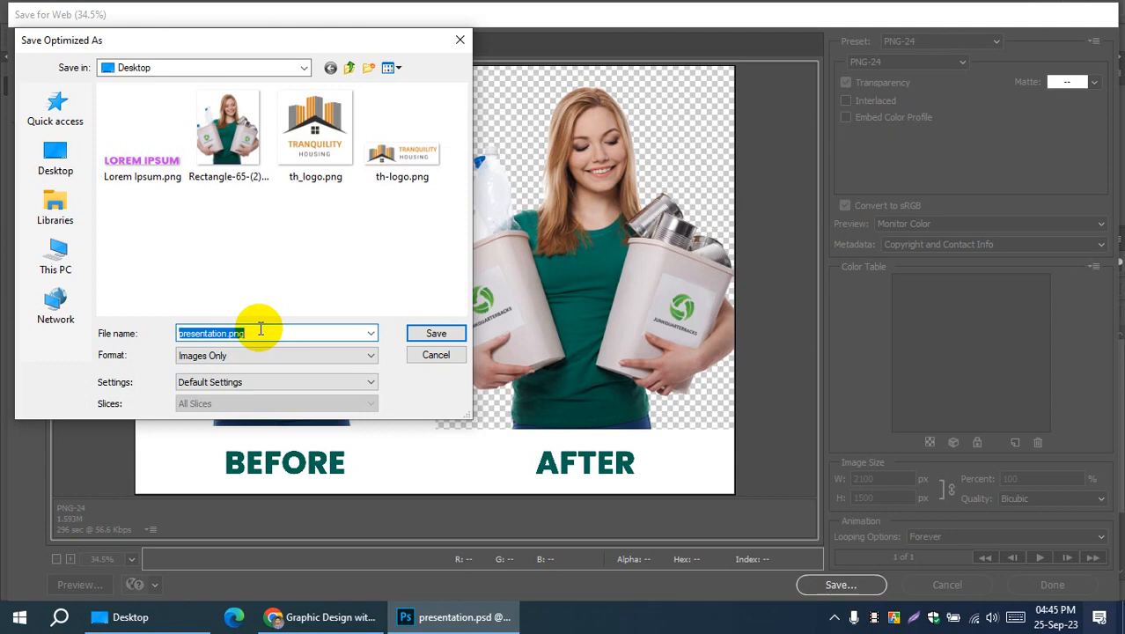
text(bg)
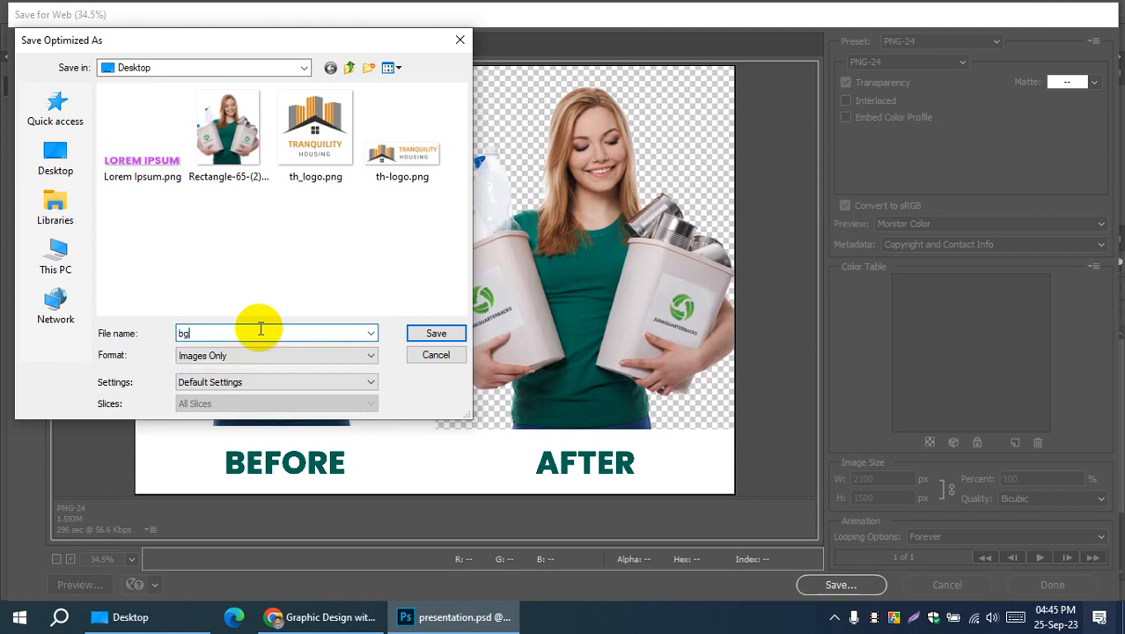
text(-remove-01)
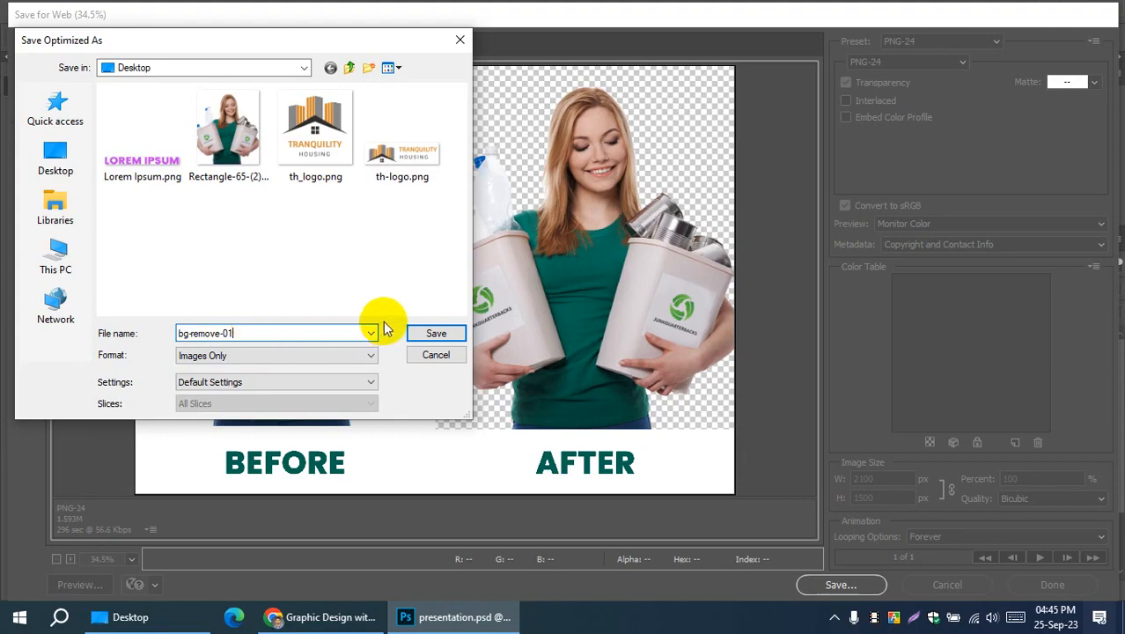
click(435, 336)
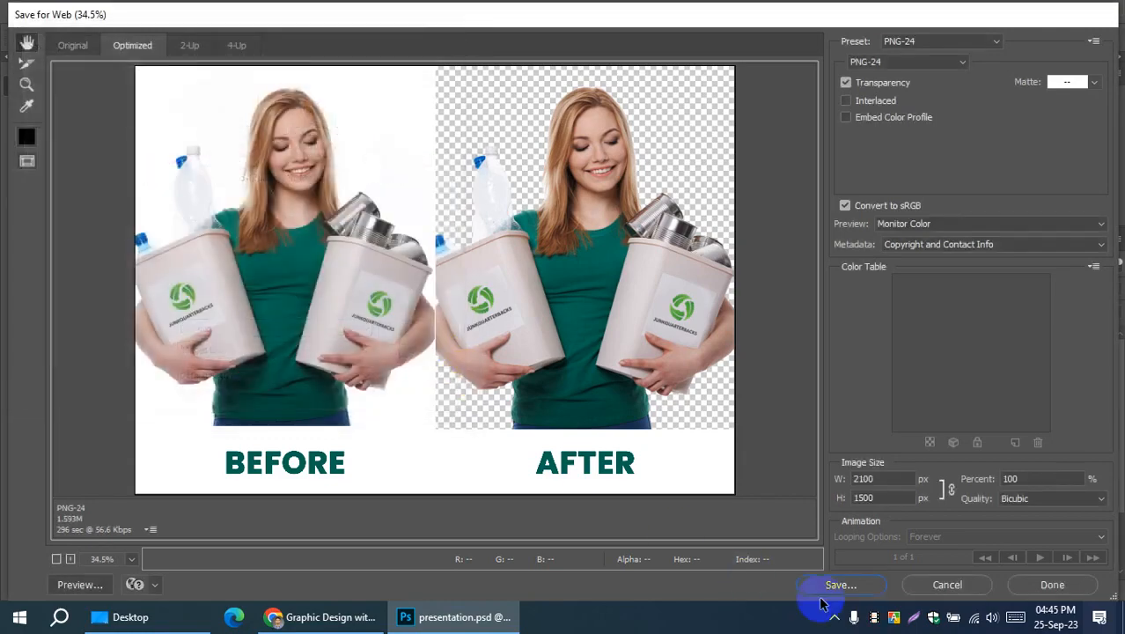
click(935, 584)
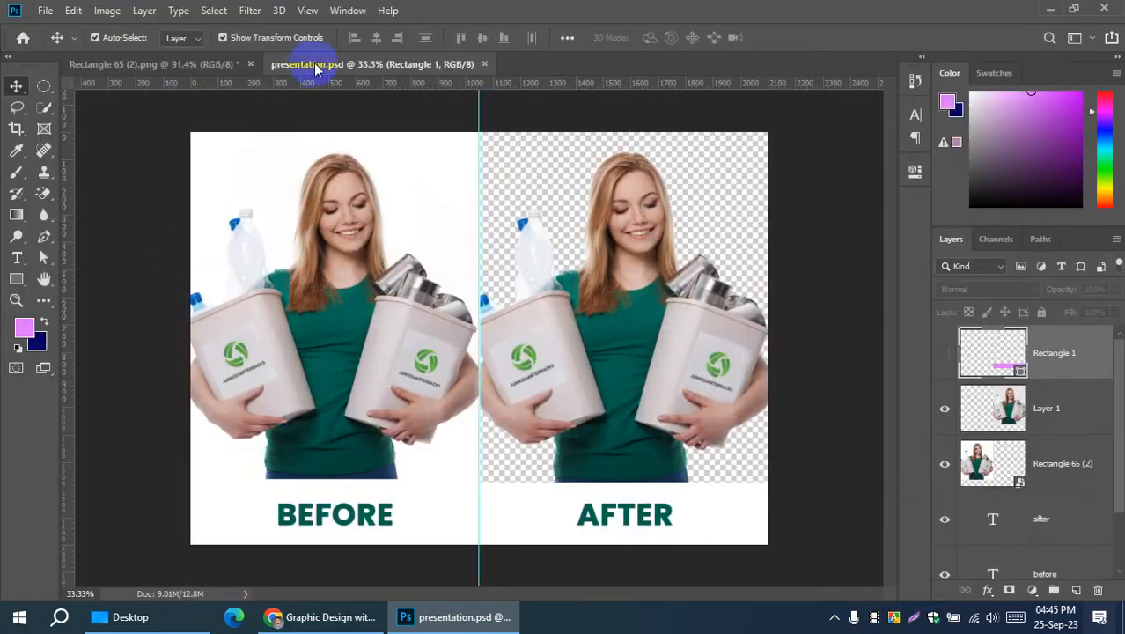
Step: Place the presentation.psd document first and close "Rectangle 65 (2).png" without saving its changes
click(296, 65)
drag(296, 65, 113, 64)
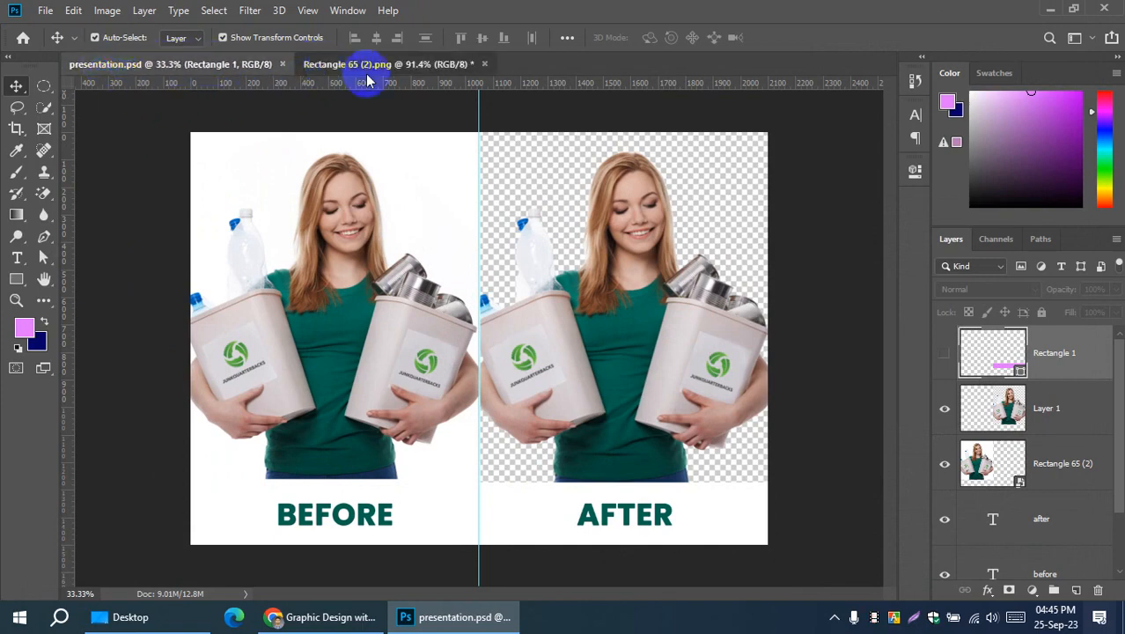
click(414, 65)
click(484, 64)
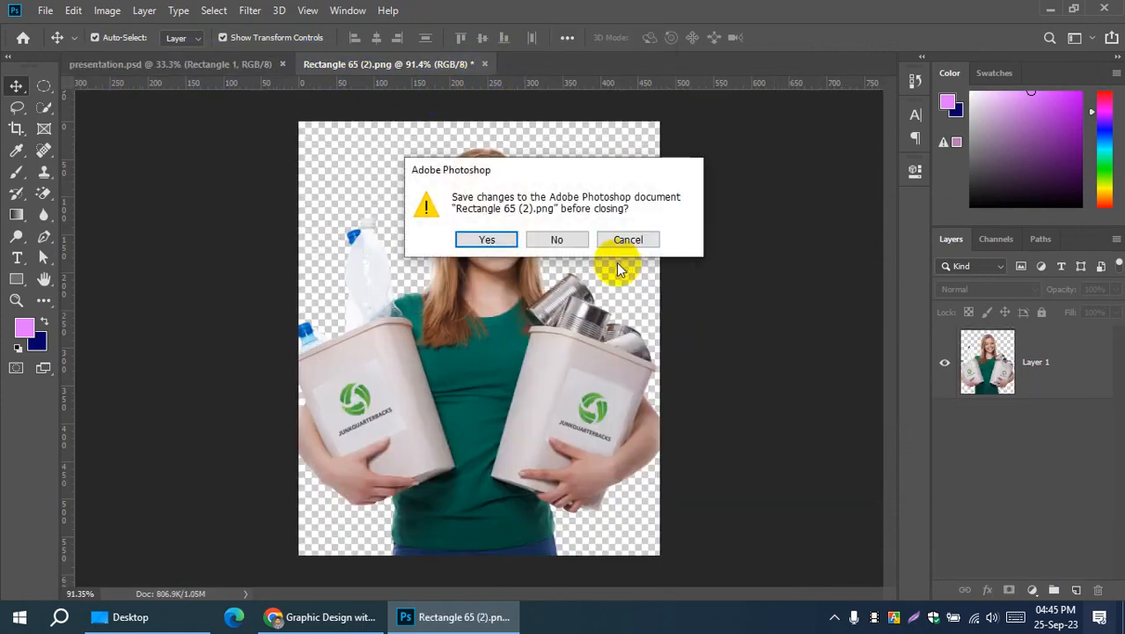
click(558, 240)
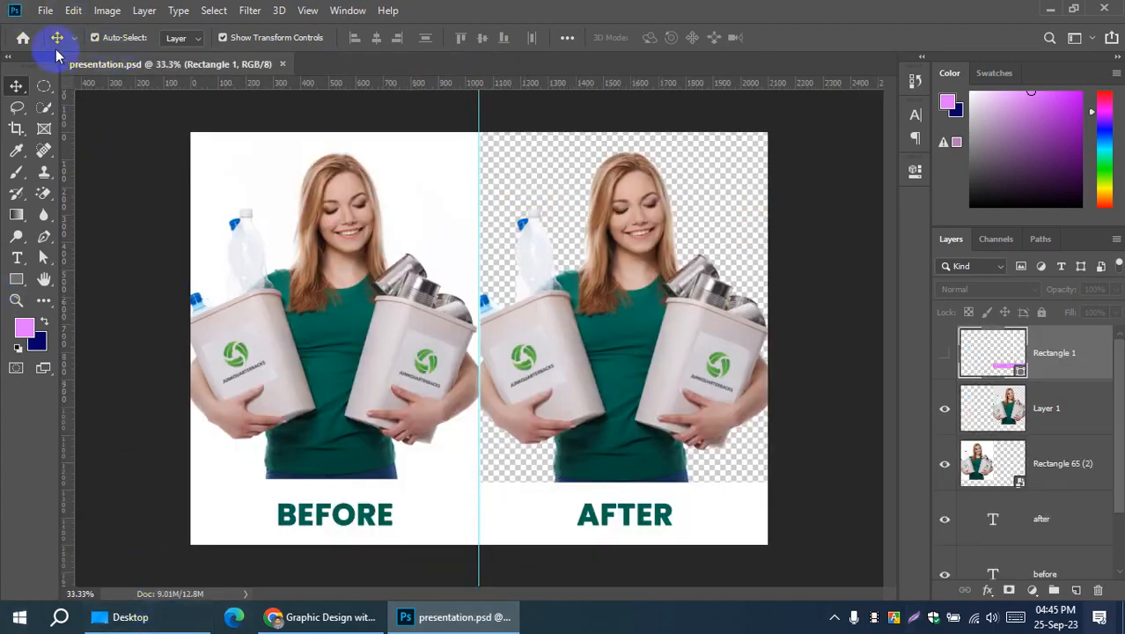
Step: Open the red Hyundai Grand i10 Nios JPG from the Downloads folder
click(45, 11)
click(64, 44)
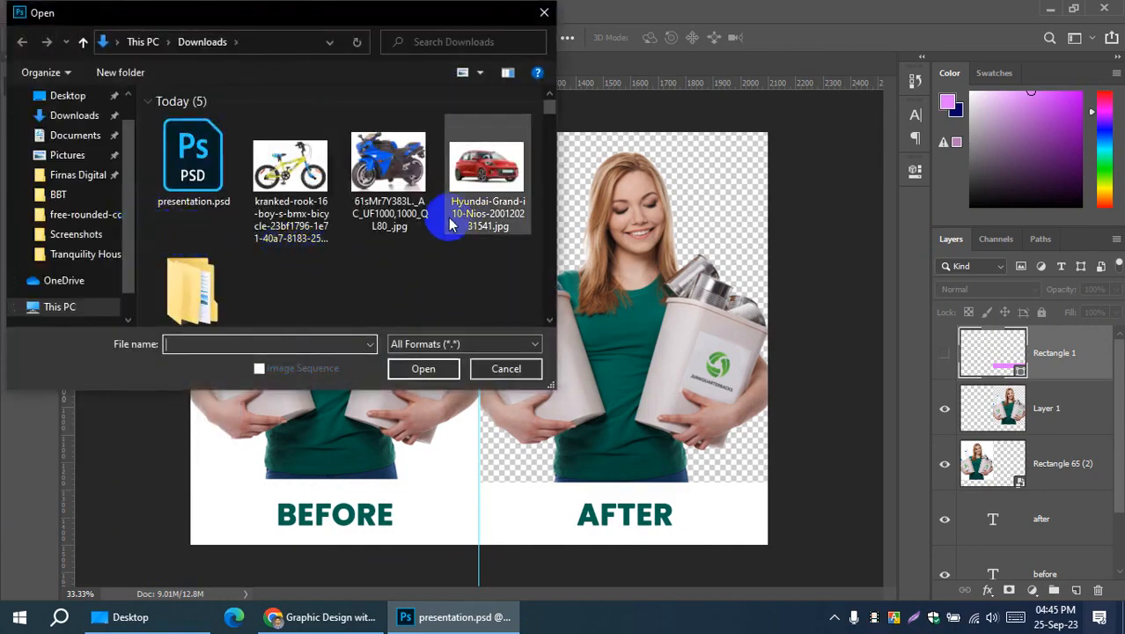
click(465, 176)
click(419, 371)
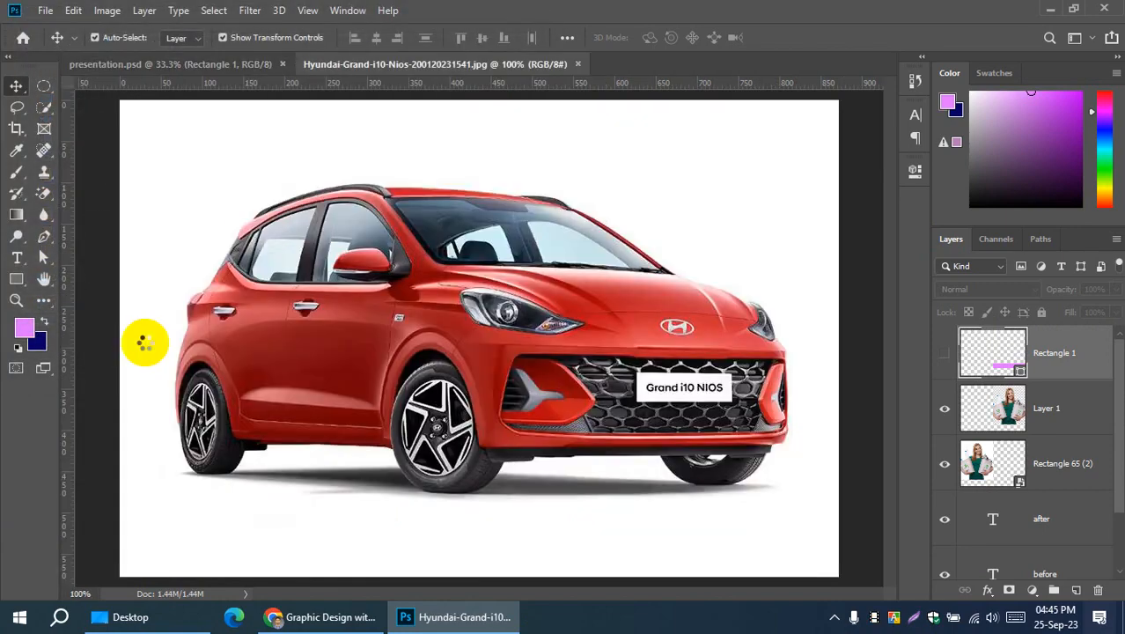
scroll(380, 407, down, 4)
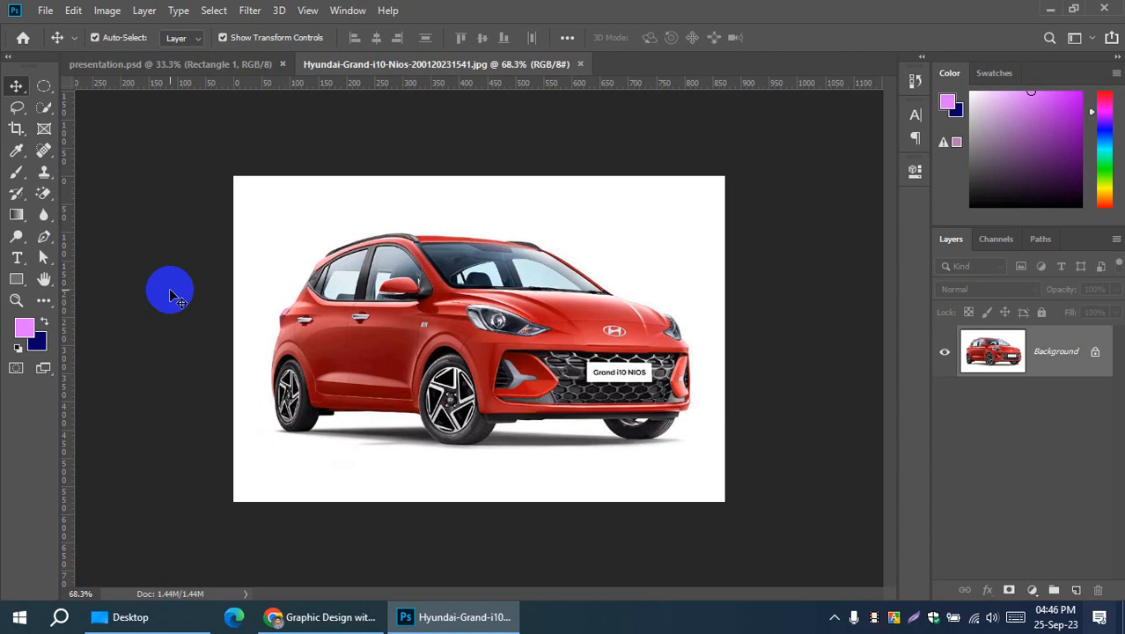
Step: Add a Hue/Saturation adjustment layer above the car and target the reds by sampling the bonnet
click(1036, 597)
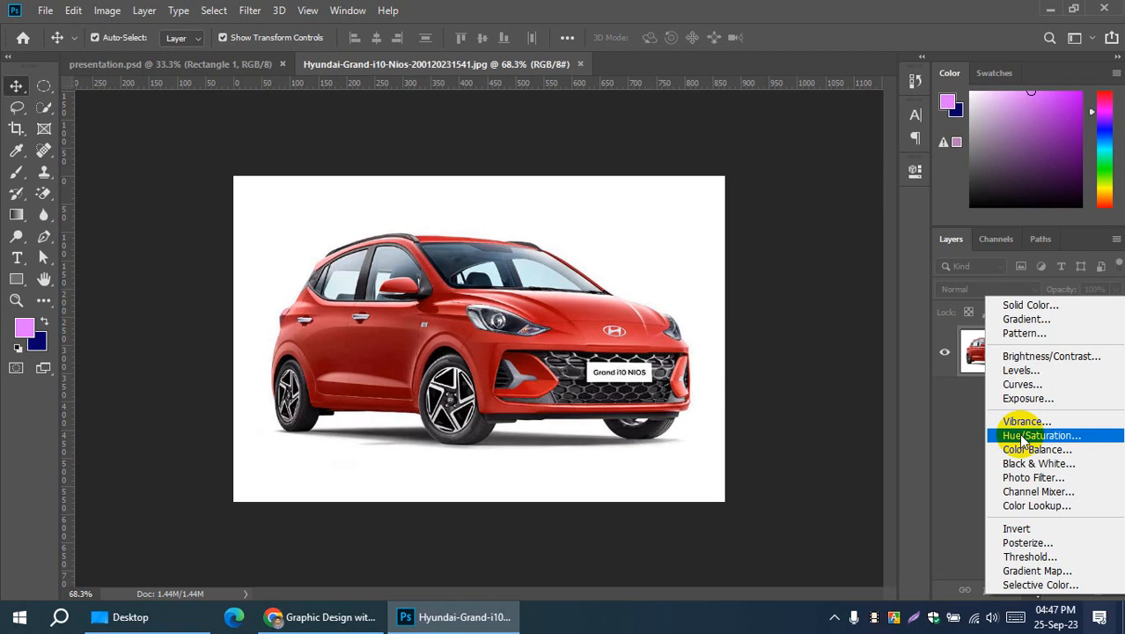
click(1022, 436)
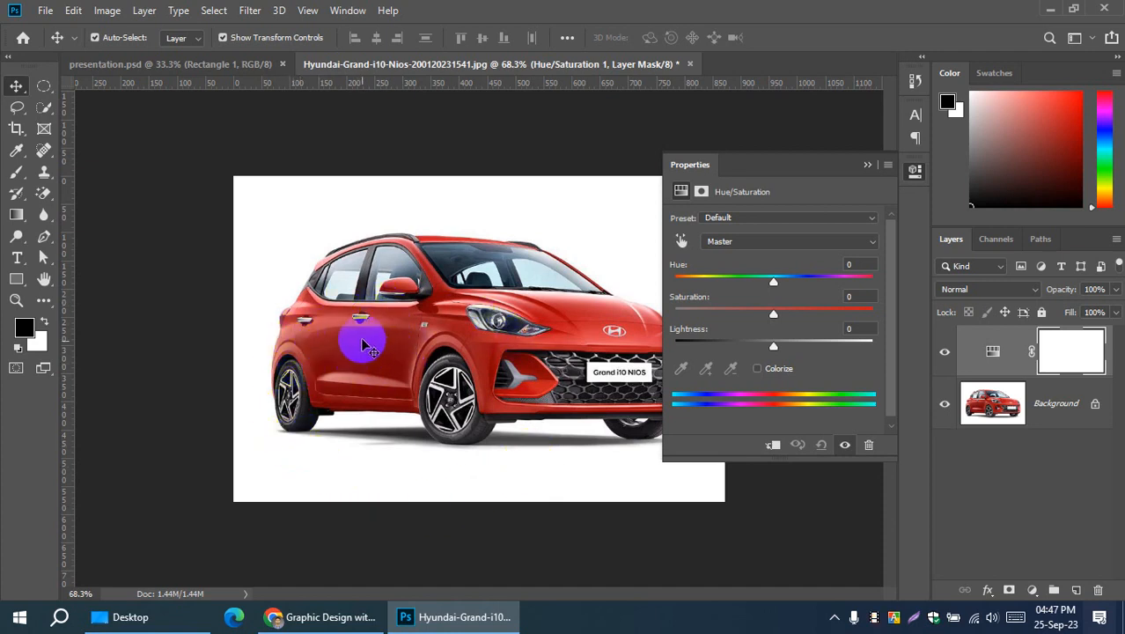
click(682, 243)
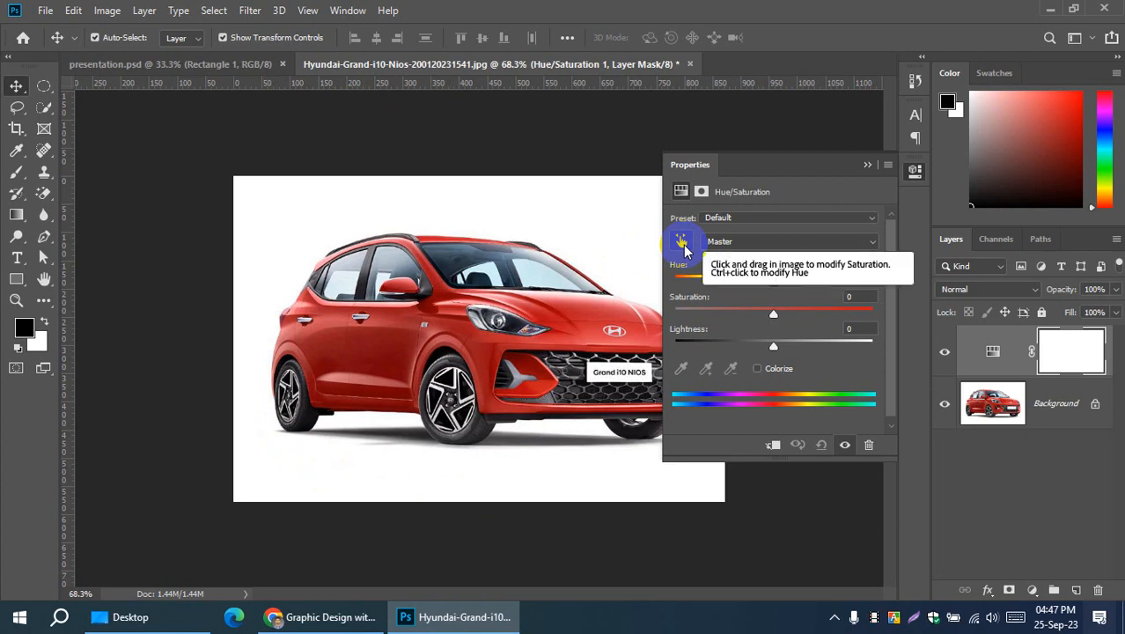
click(682, 243)
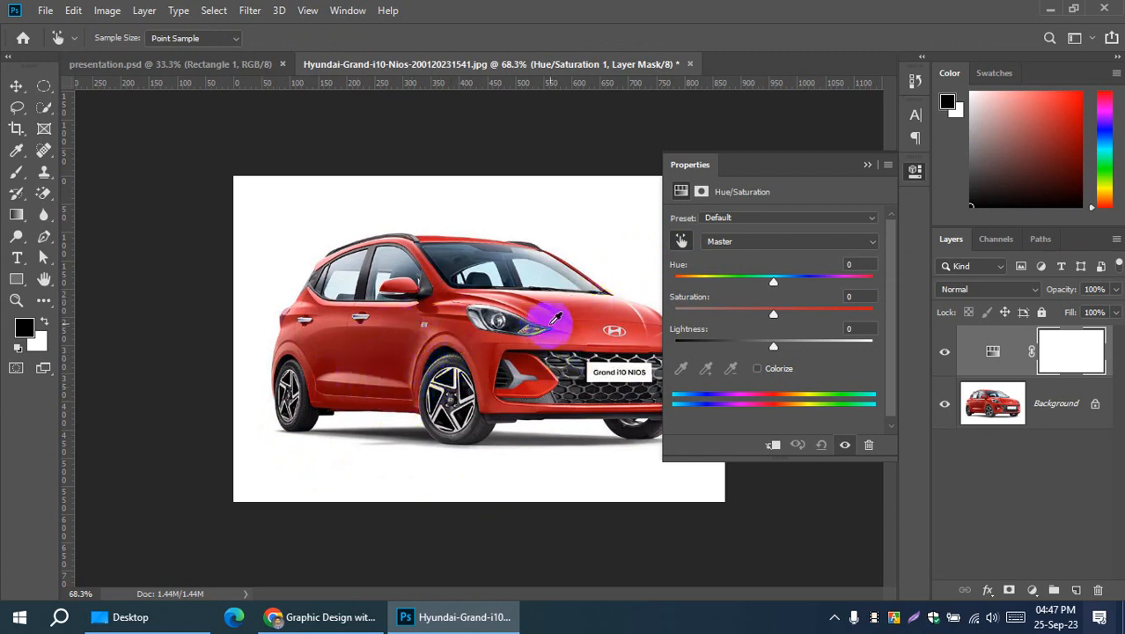
click(602, 301)
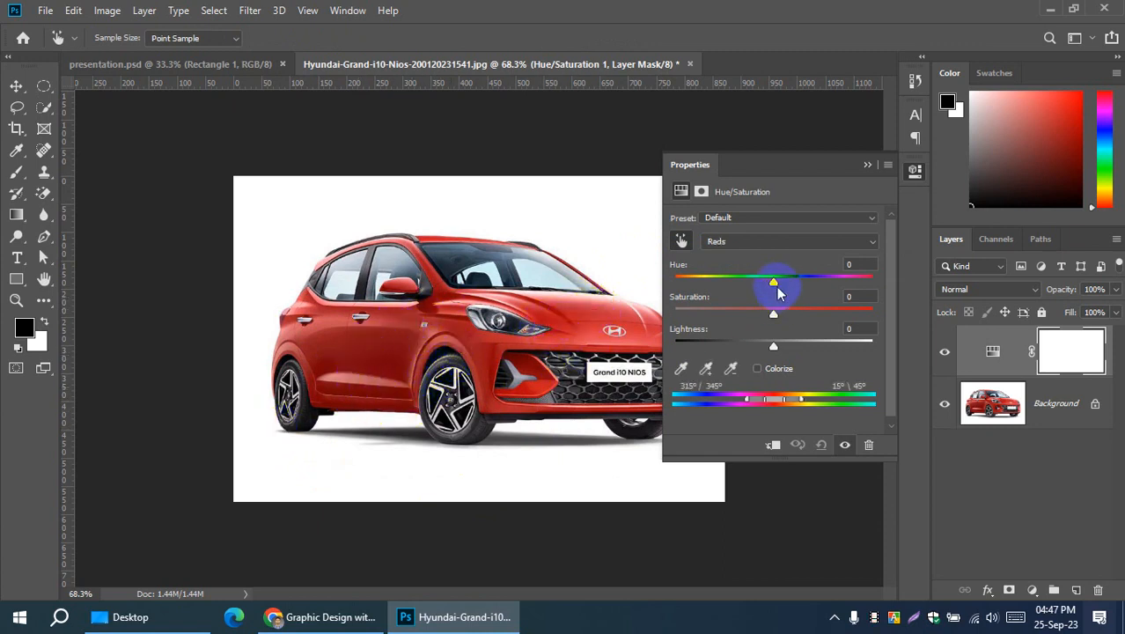
Step: Try recolouring the car's reds with hue +43 and saturation -19, and with hue -19
drag(774, 283, 816, 282)
mouse_move(774, 313)
mouse_down()
mouse_move(841, 314)
mouse_move(755, 313)
mouse_up()
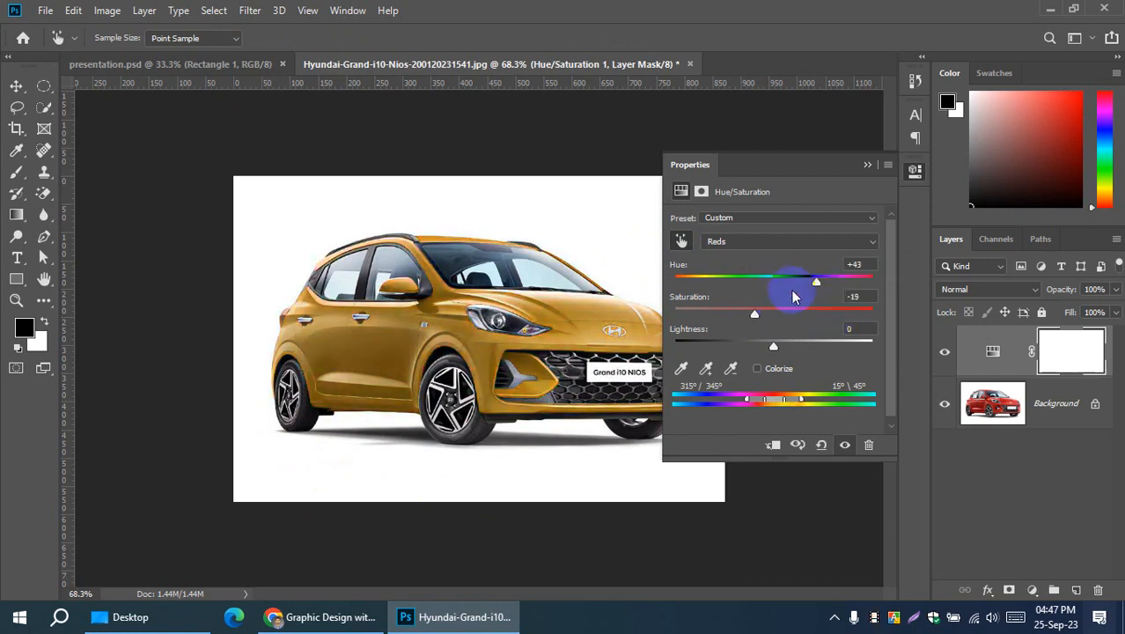
drag(816, 283, 755, 287)
Step: Try shifting the adjusted colour range from the reds to the magentas with a hue of +16
click(782, 400)
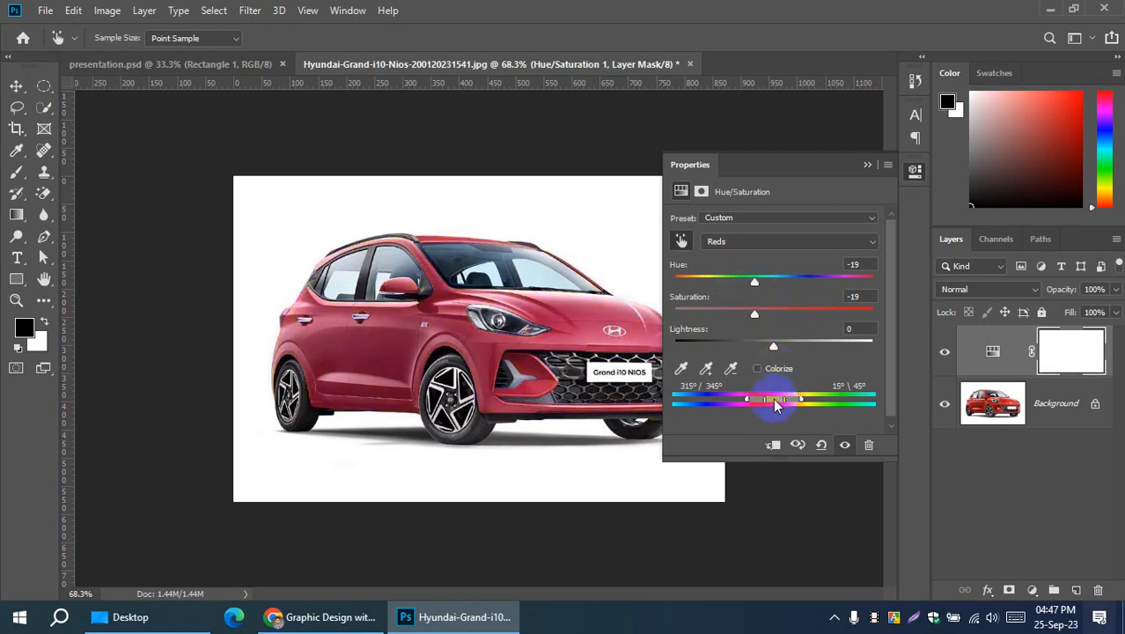
drag(775, 403, 712, 401)
drag(754, 282, 788, 281)
mouse_move(736, 401)
mouse_down()
mouse_move(710, 407)
mouse_move(727, 396)
mouse_up()
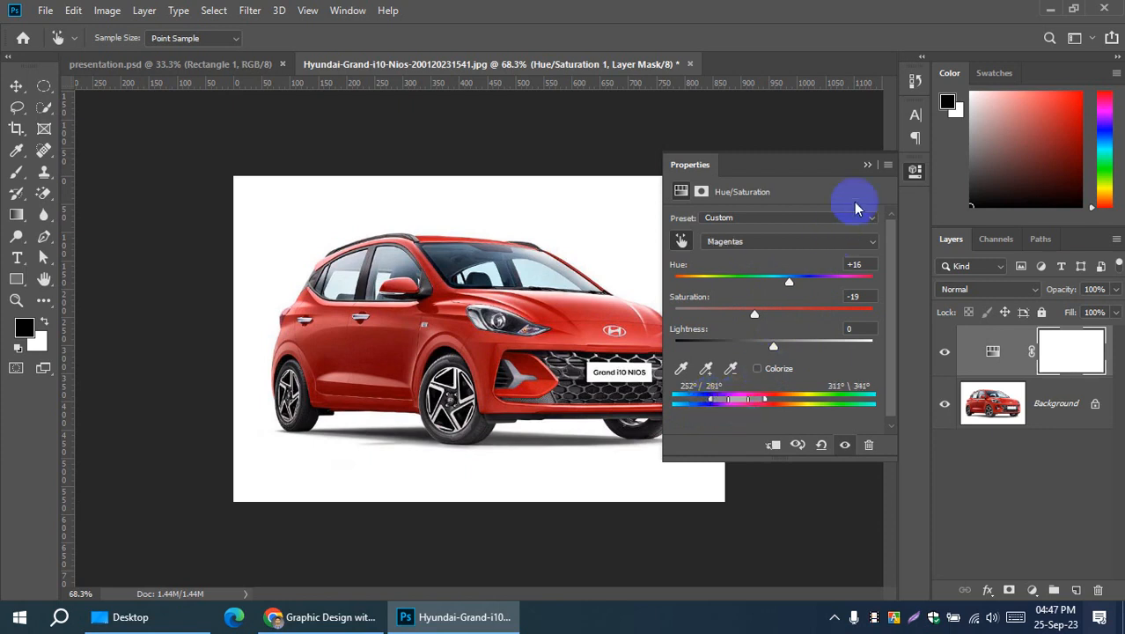
Step: Close the adjustment properties and delete the Hue/Saturation layer
click(867, 165)
click(1068, 370)
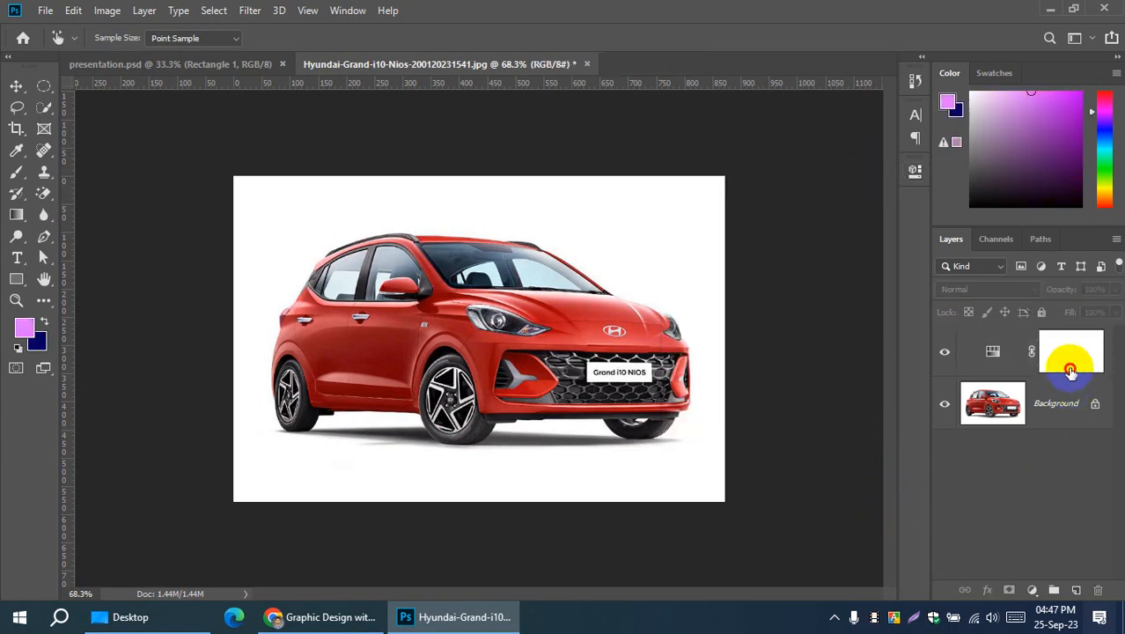
key(Delete)
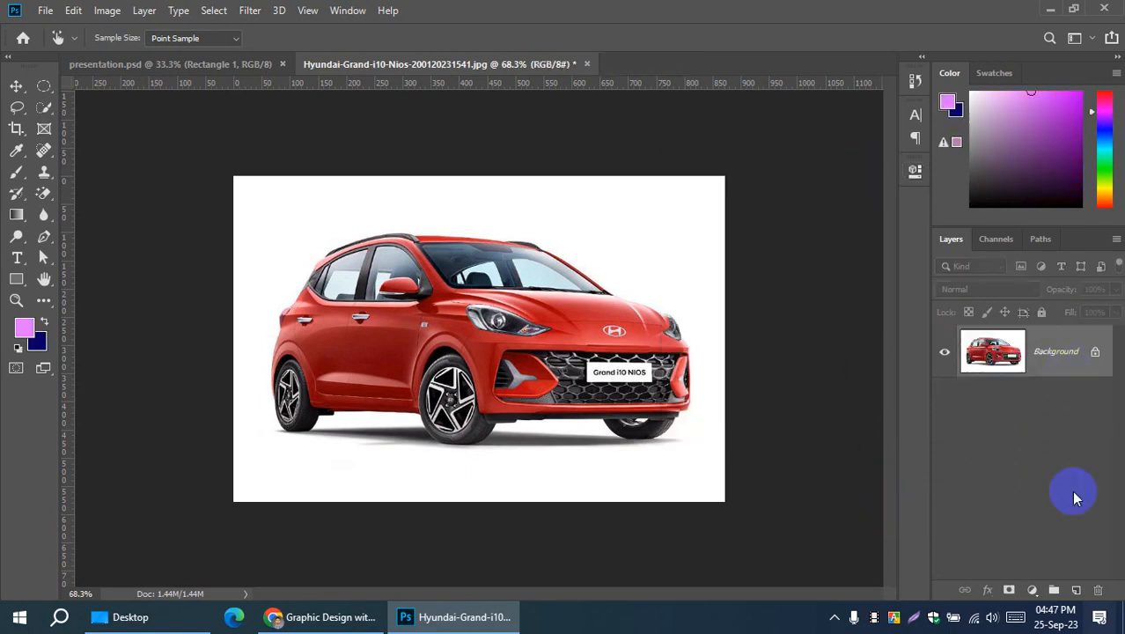
Step: Create a fresh Hue/Saturation adjustment layer and target the reds by sampling the car's side body paint
click(1031, 590)
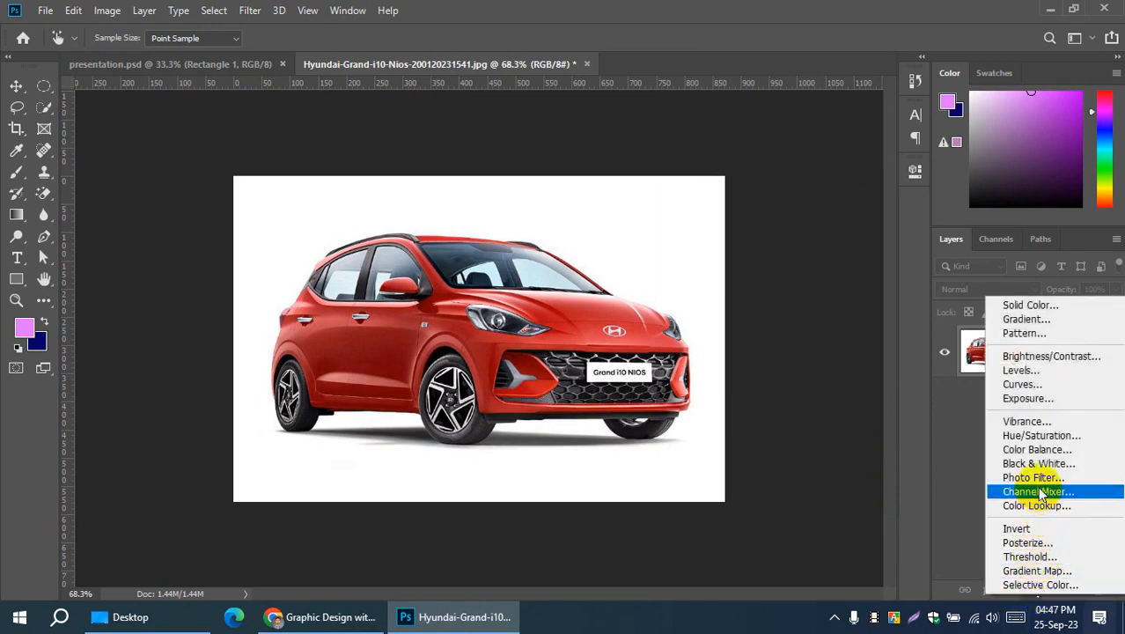
click(1038, 435)
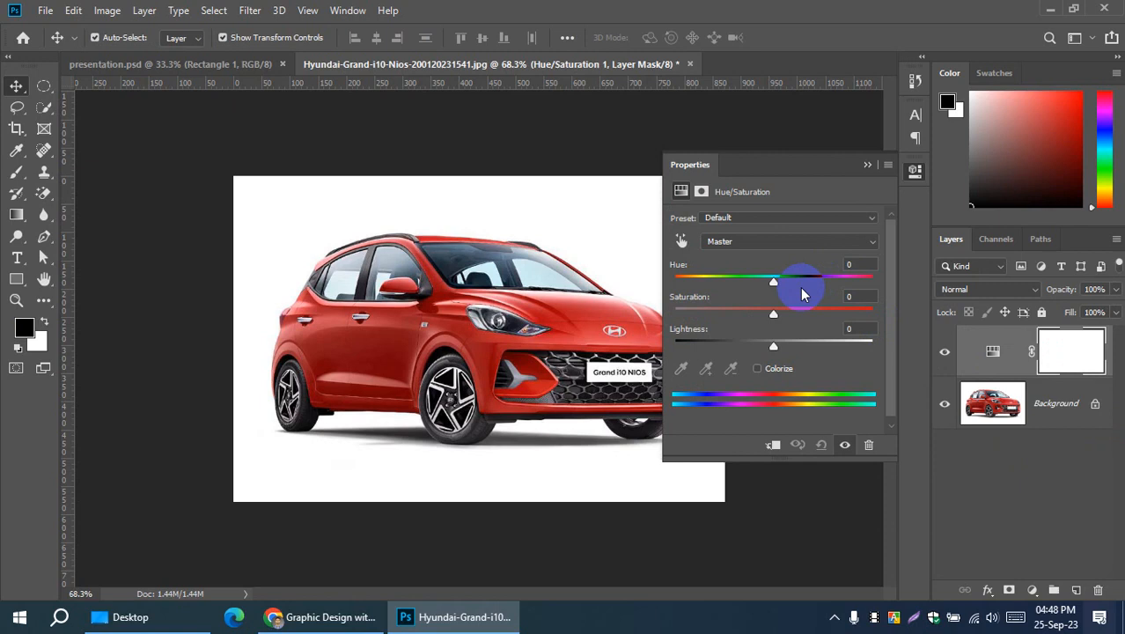
click(787, 243)
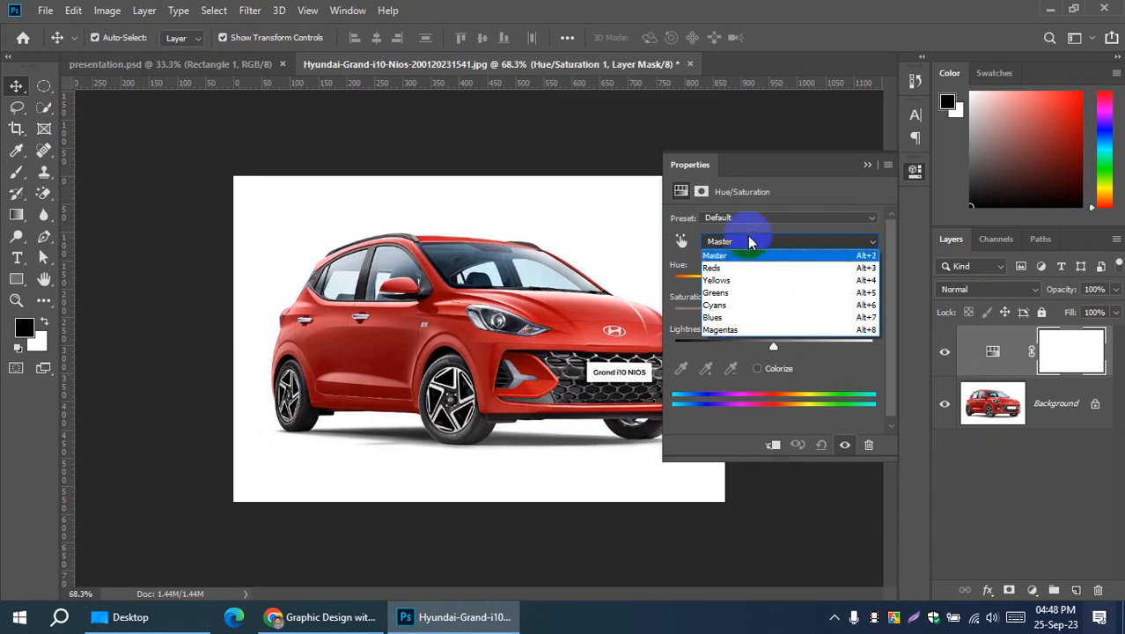
click(748, 240)
click(681, 241)
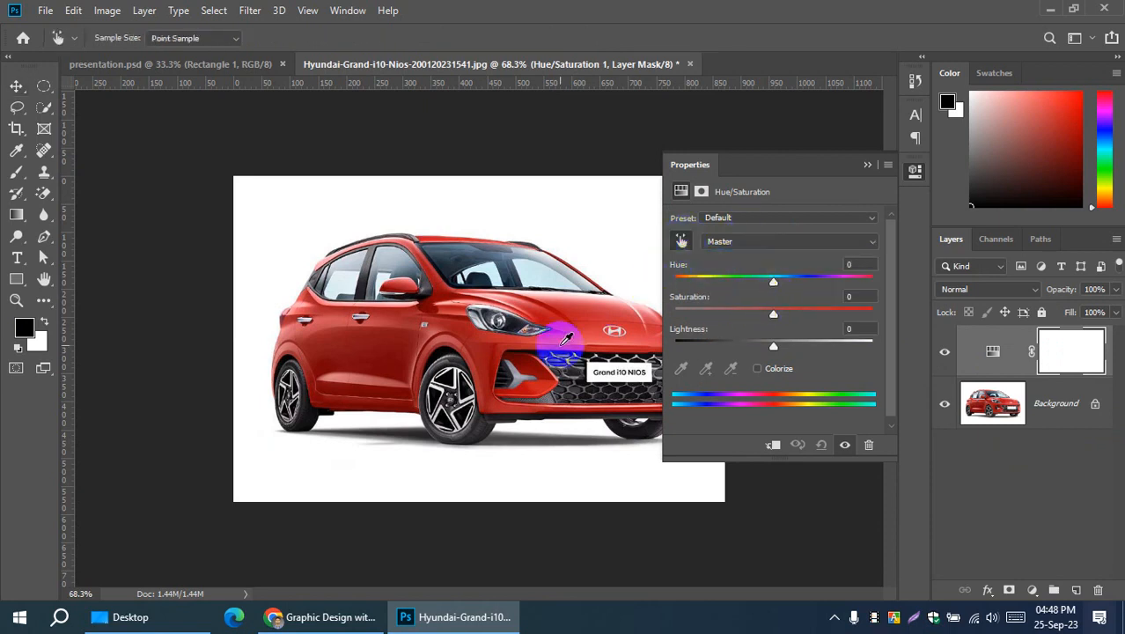
click(387, 349)
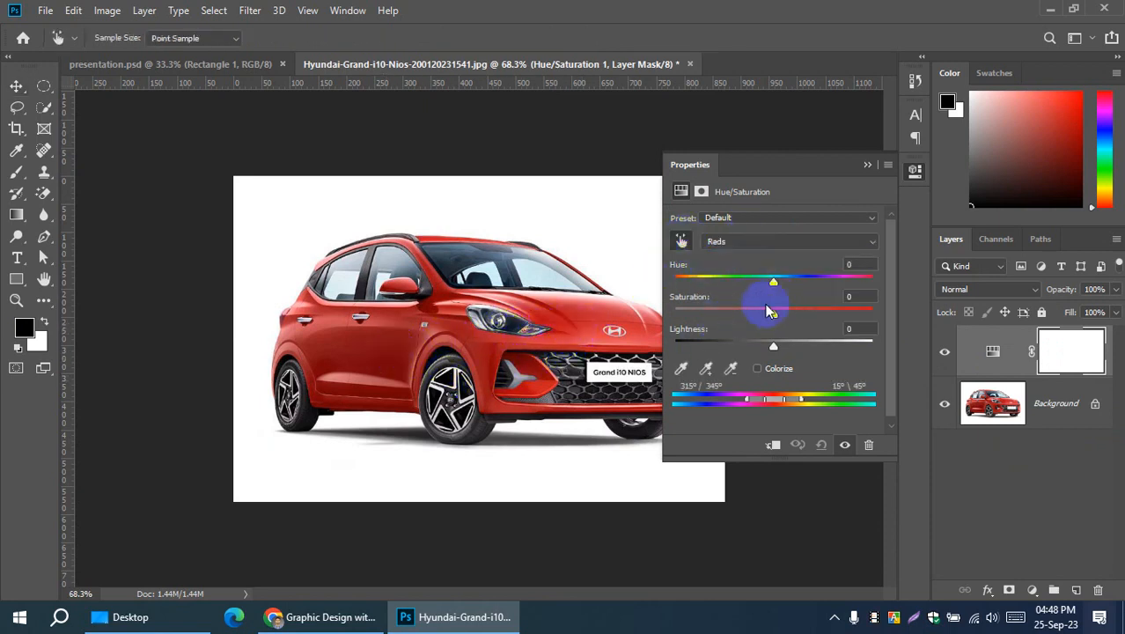
Step: Set the reds' hue to -141 to turn the car blue and try saturations of -100 and -91
drag(774, 282, 691, 284)
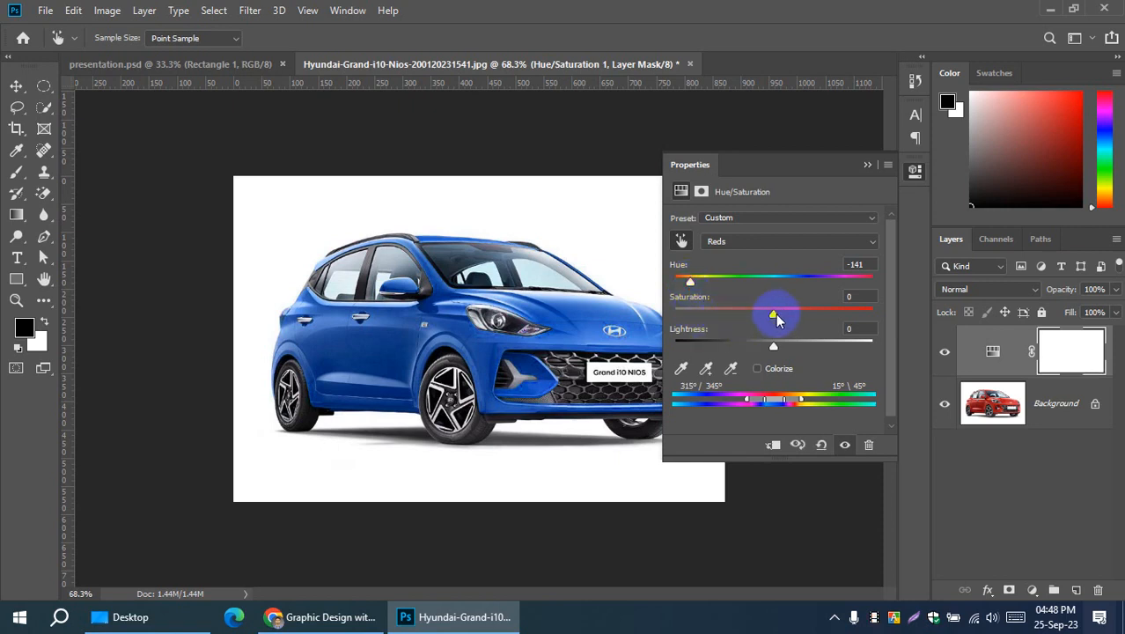
drag(776, 319, 675, 318)
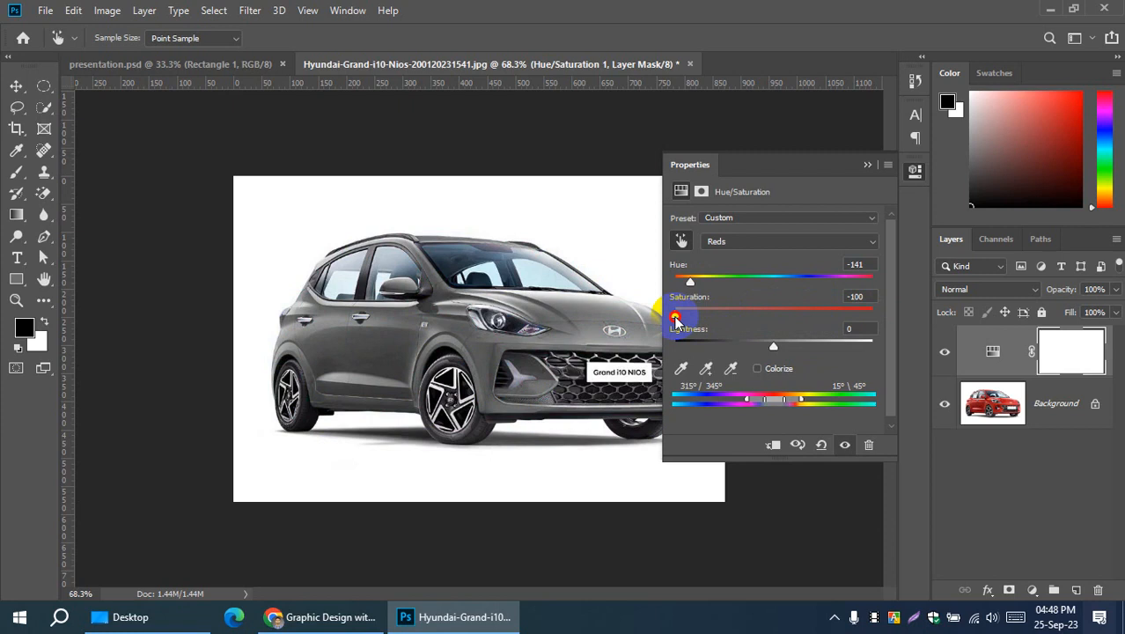
drag(678, 321, 686, 323)
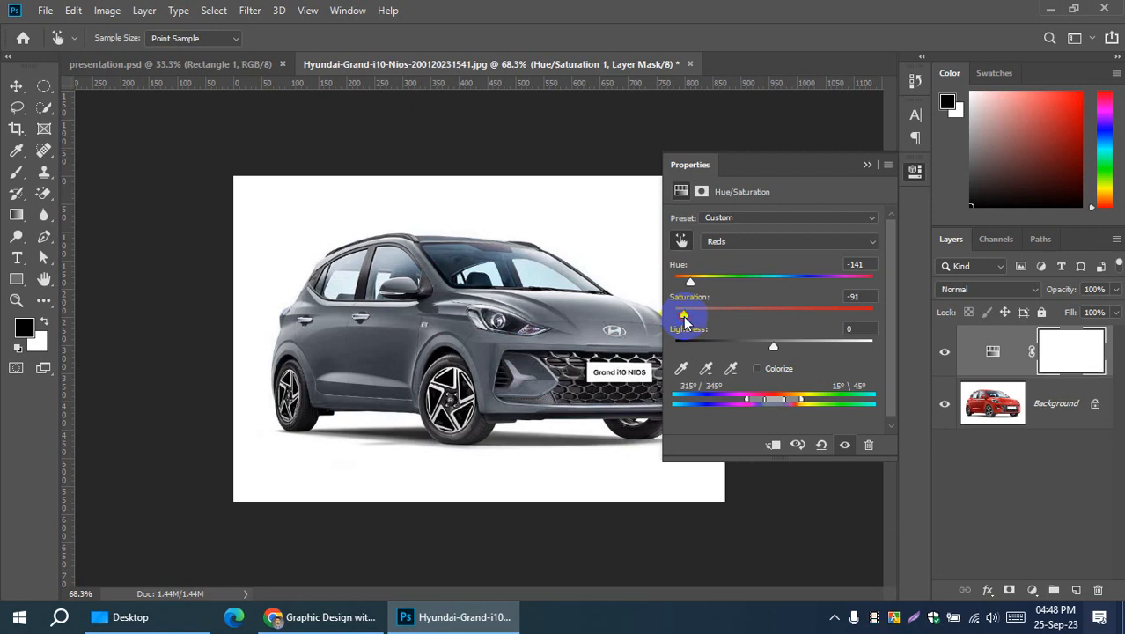
Step: Test the reds' lightness at +100, and settle on lightness -19 with saturation +33
drag(686, 322, 881, 344)
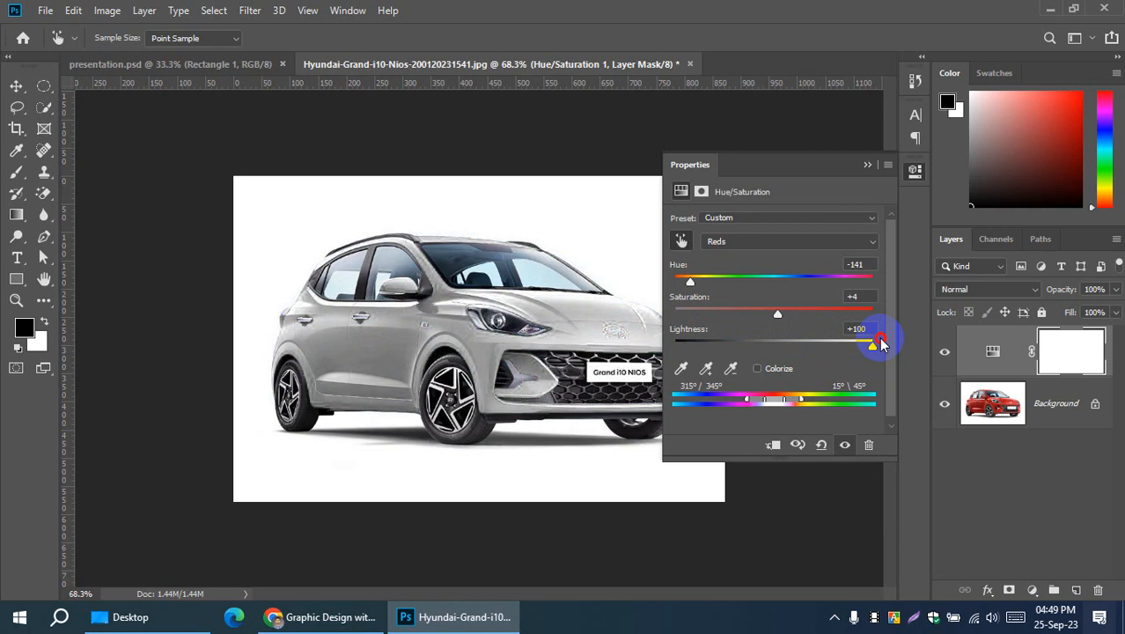
drag(881, 344, 778, 344)
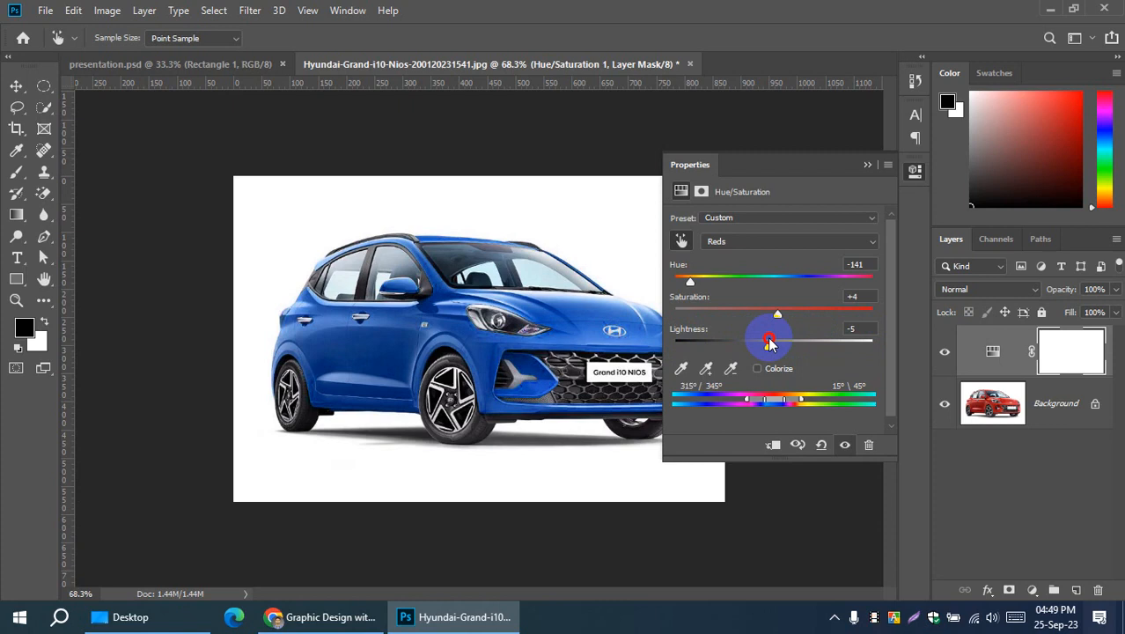
drag(766, 339, 808, 319)
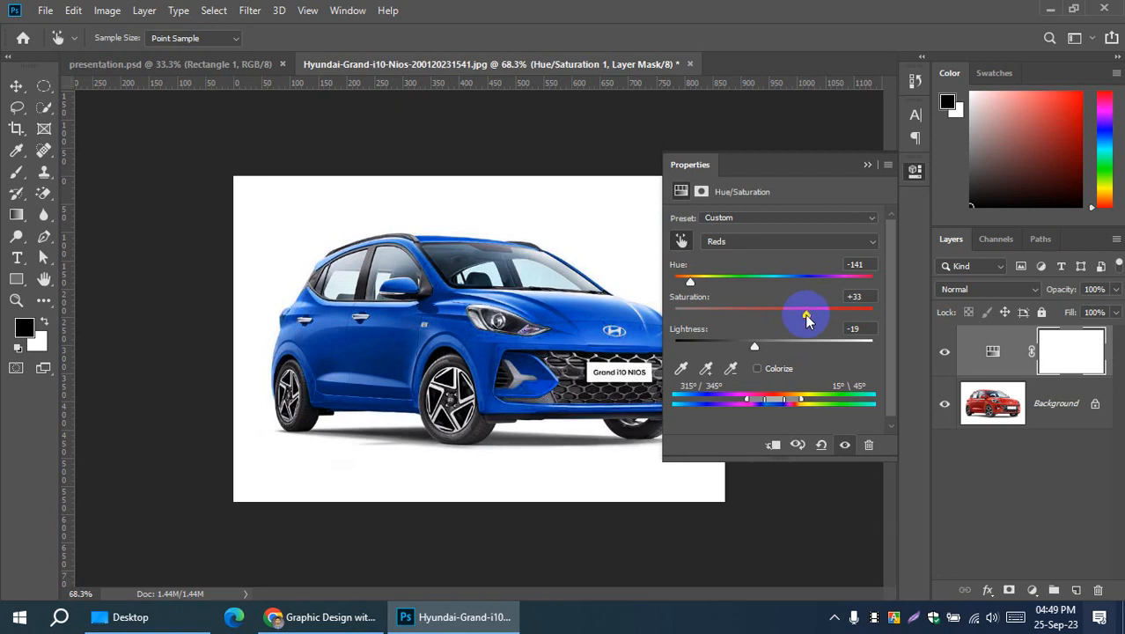
Step: Darken the reds to lightness -51, then close the adjustment properties, switch to the Move tool and deselect the layer
drag(754, 344, 735, 345)
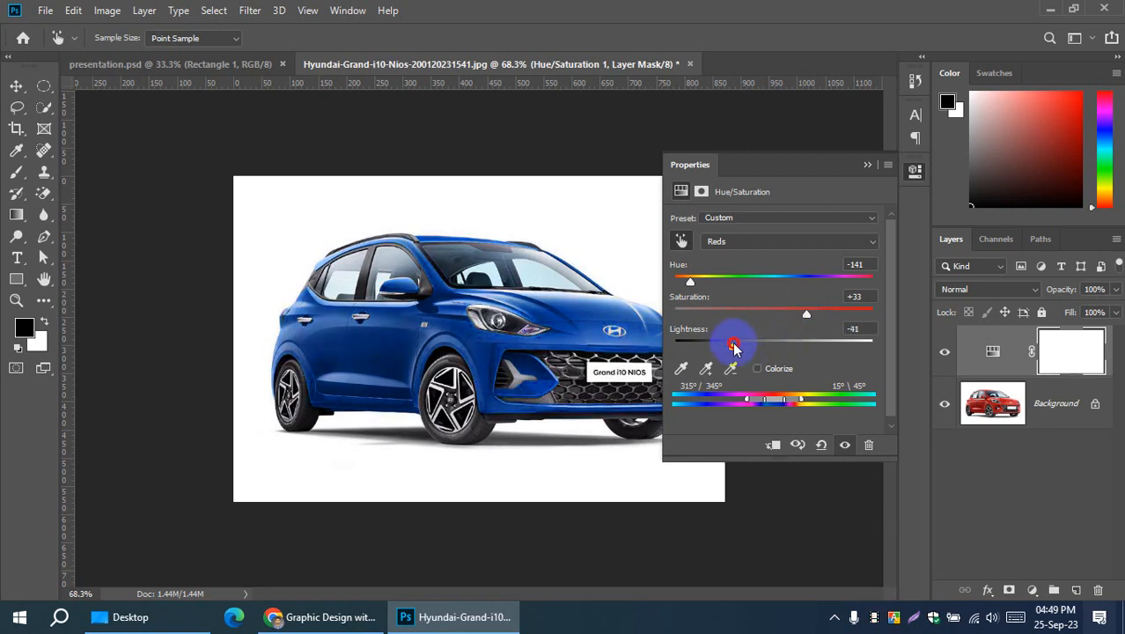
drag(734, 350, 726, 347)
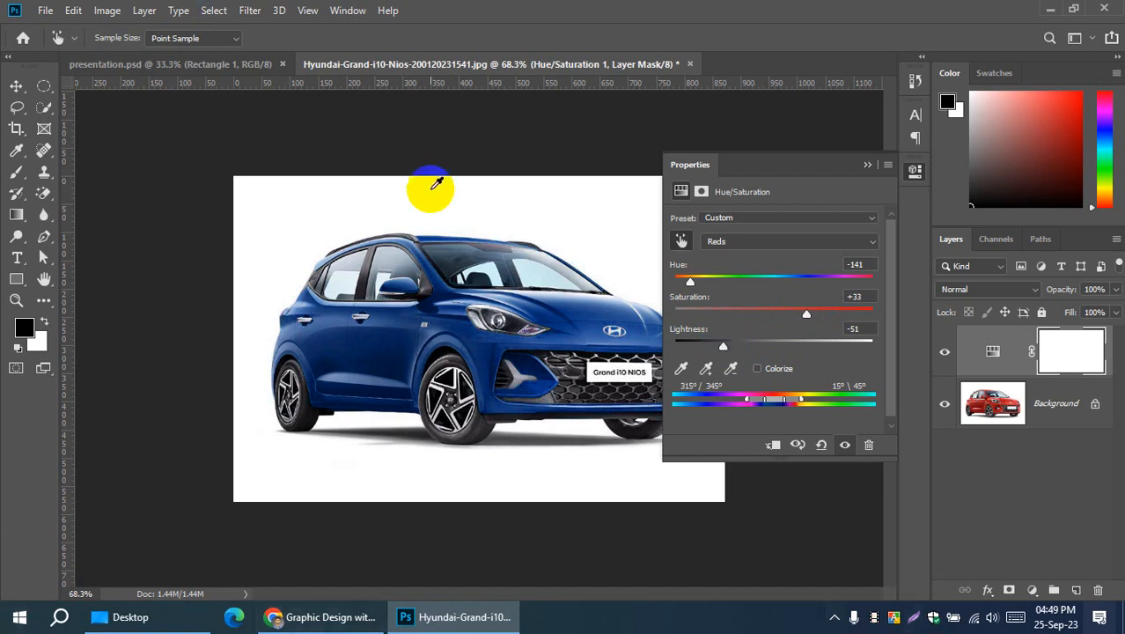
click(867, 165)
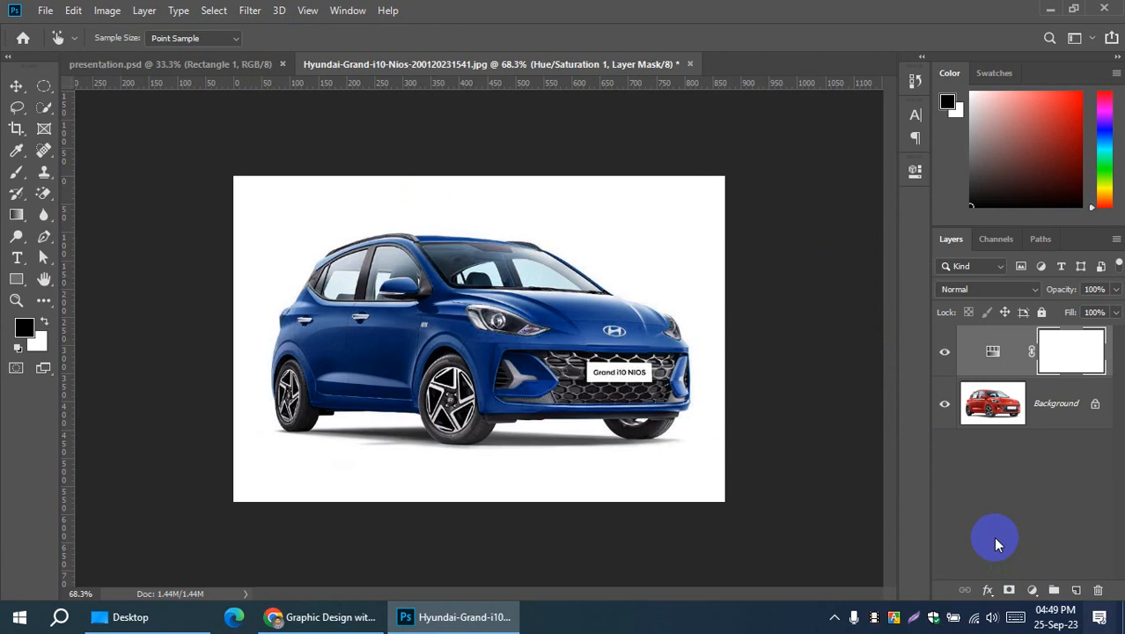
click(17, 87)
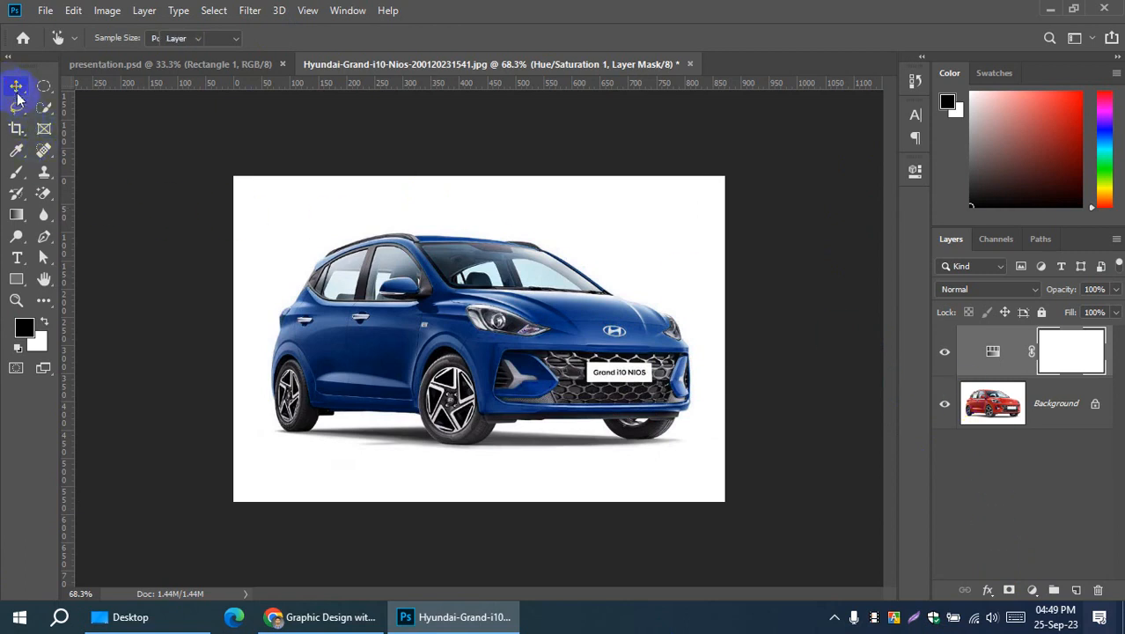
click(196, 383)
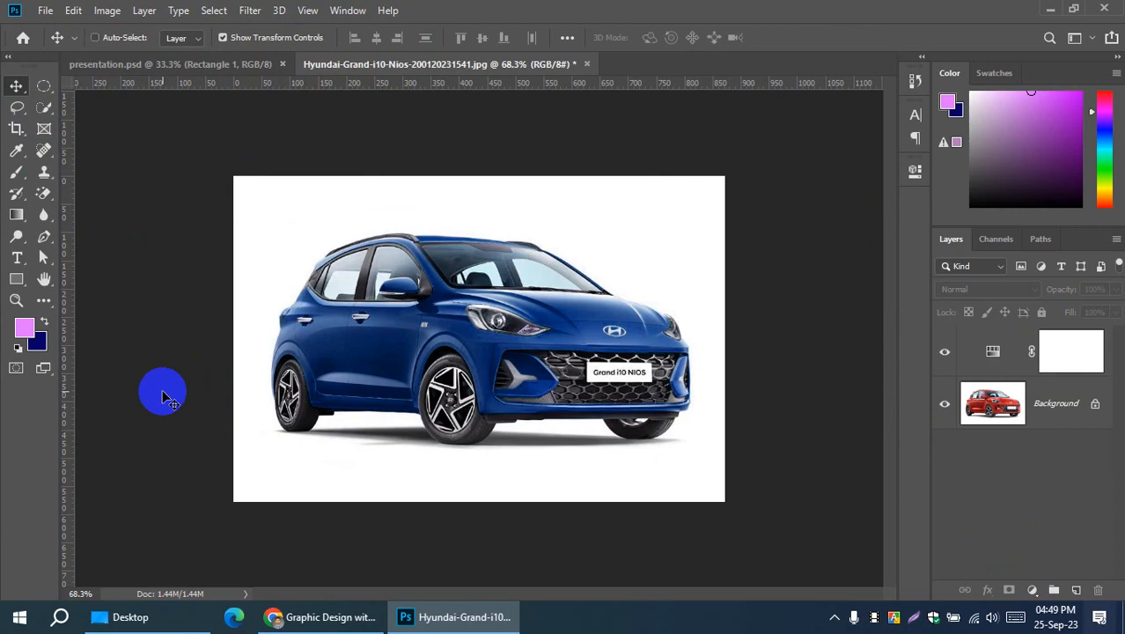
Step: Export the blue car for web as a PNG-24 to the Desktop with the file name blue-car
key(ctrl+alt+shift+s)
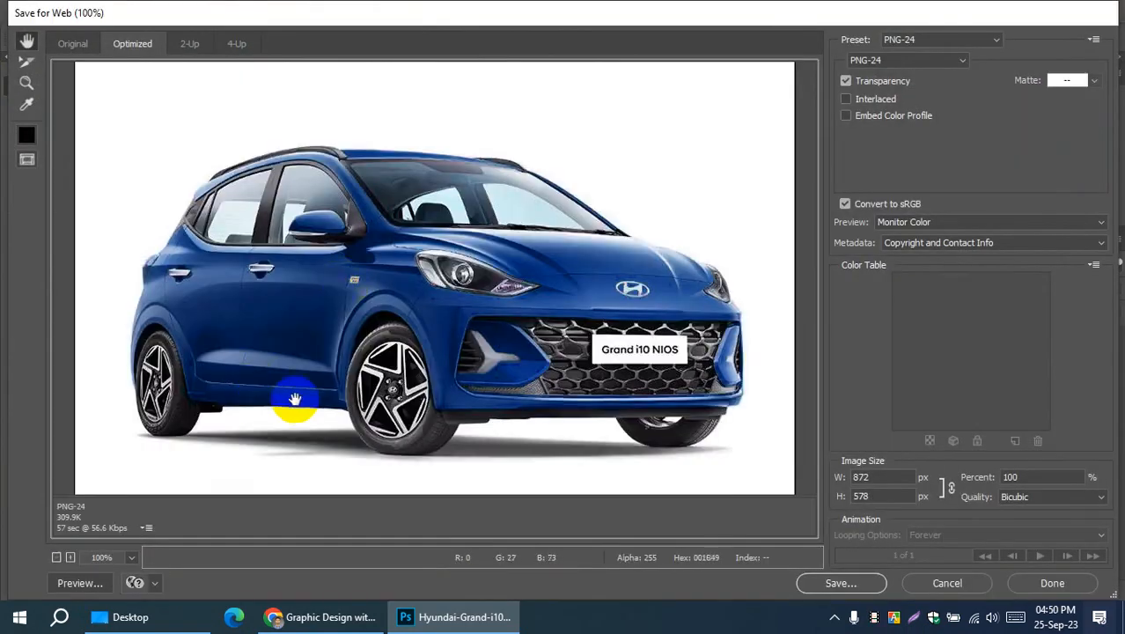
click(843, 583)
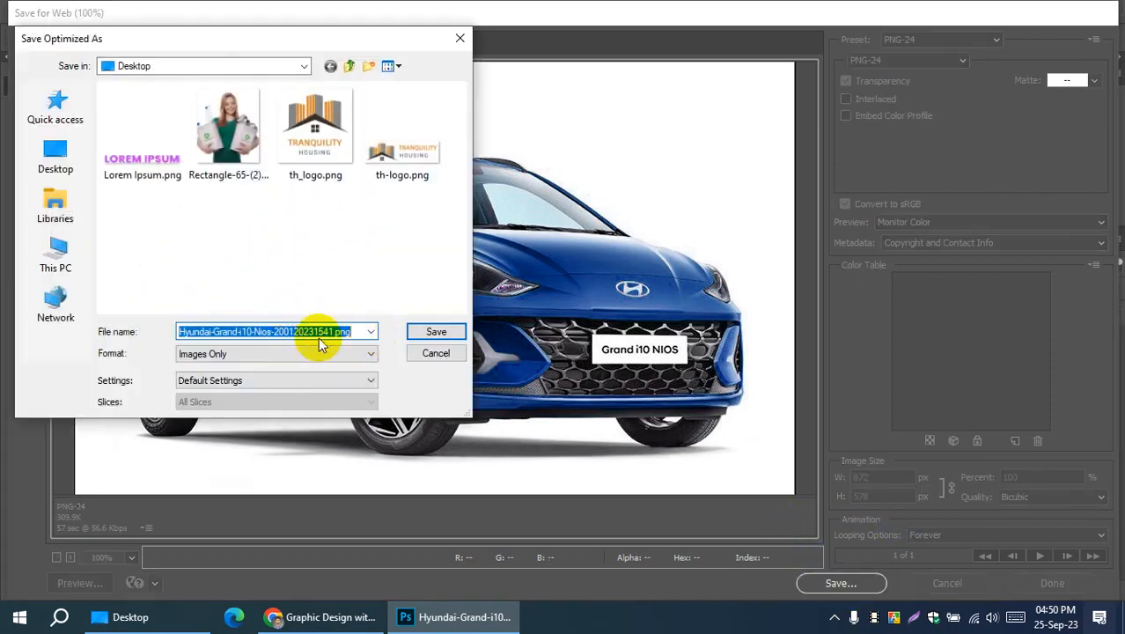
text(re)
key(BackSpace)
key(BackSpace)
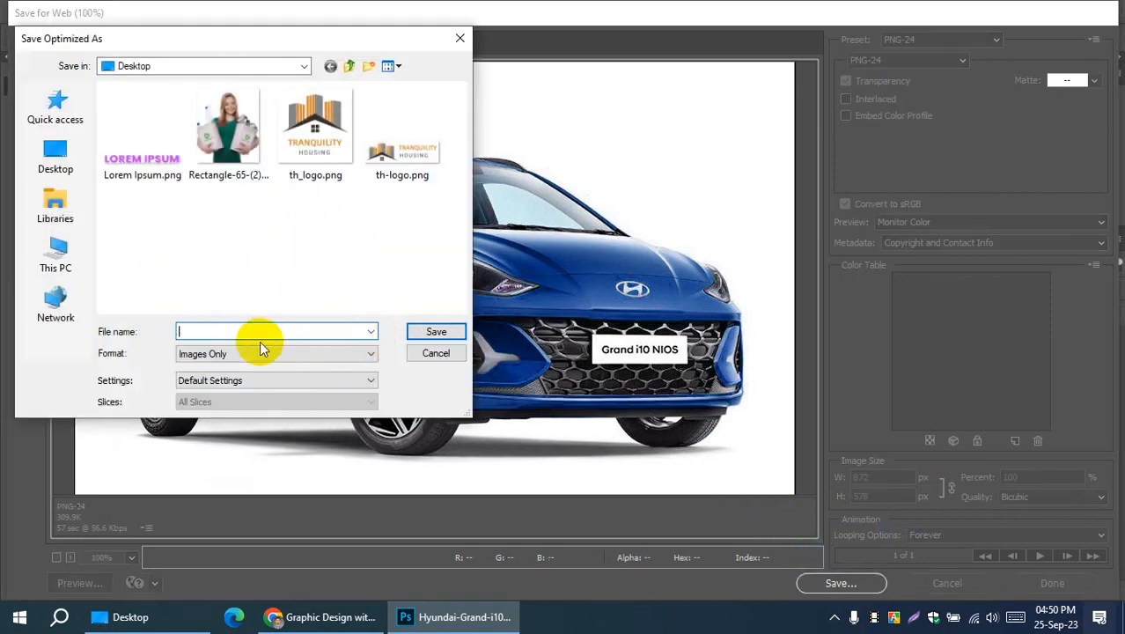
text(bl)
key(BackSpace)
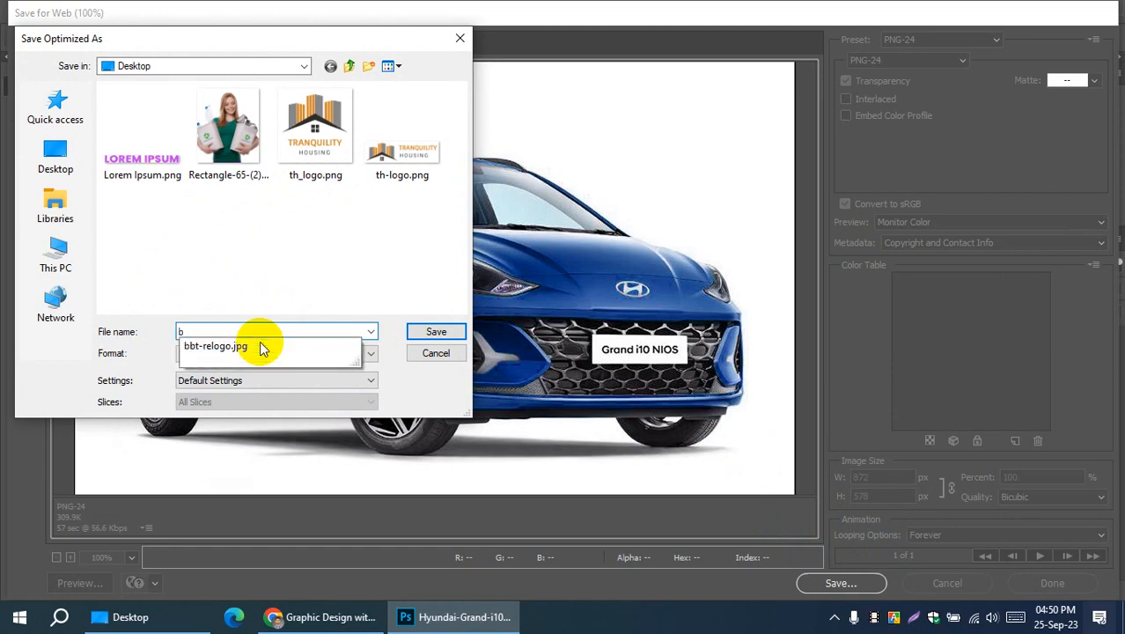
text(lue-)
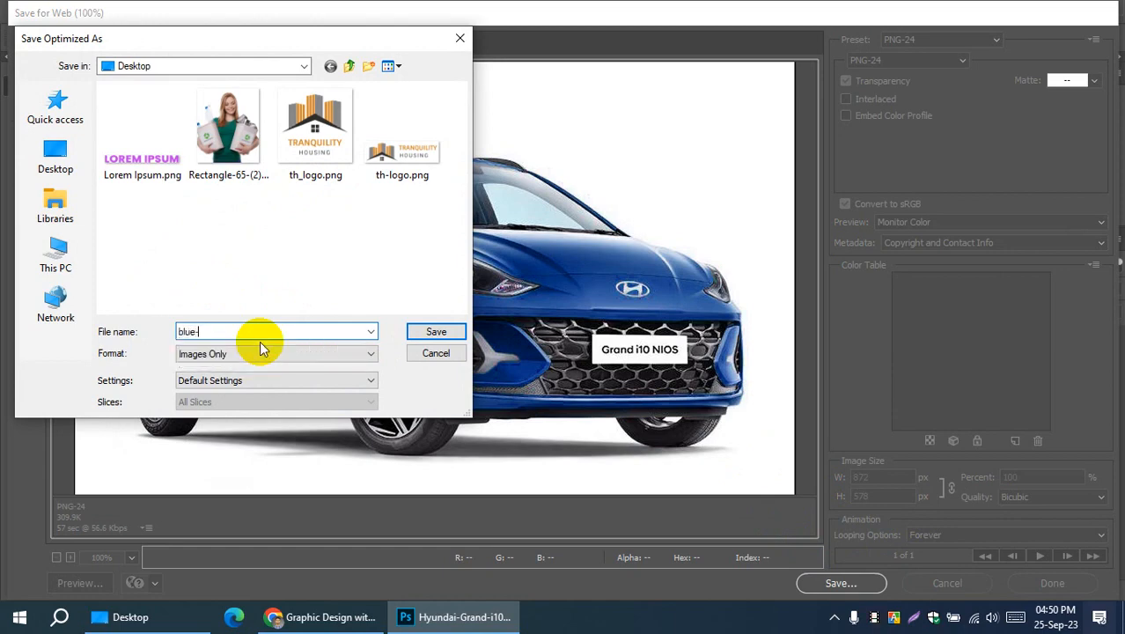
text(car)
key(Return)
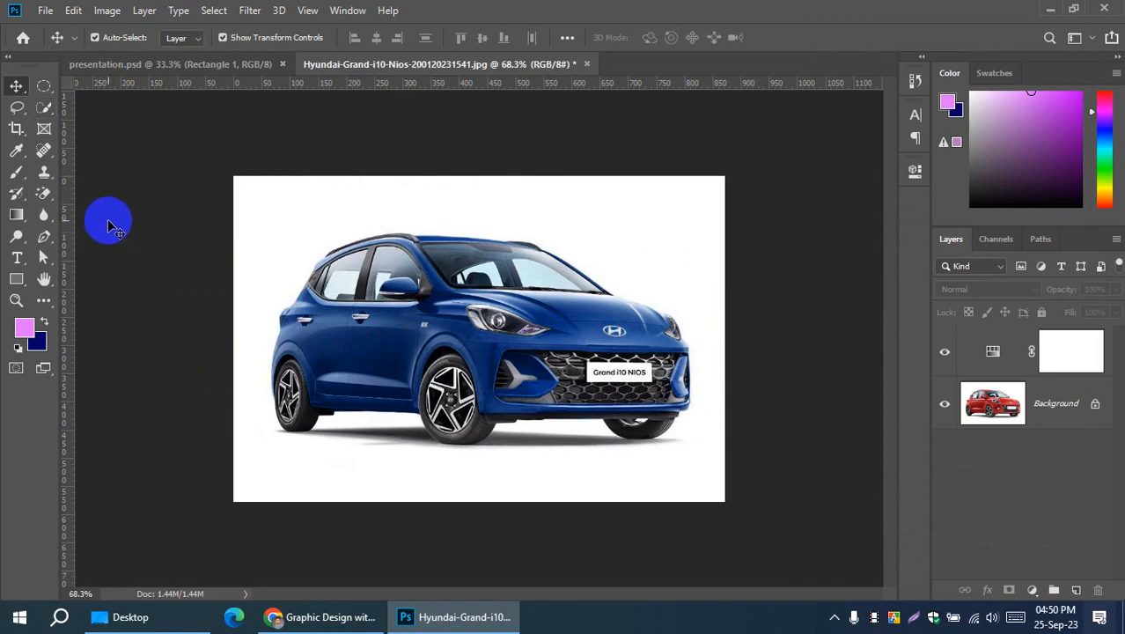
Step: Switch to the presentation.psd document
click(159, 65)
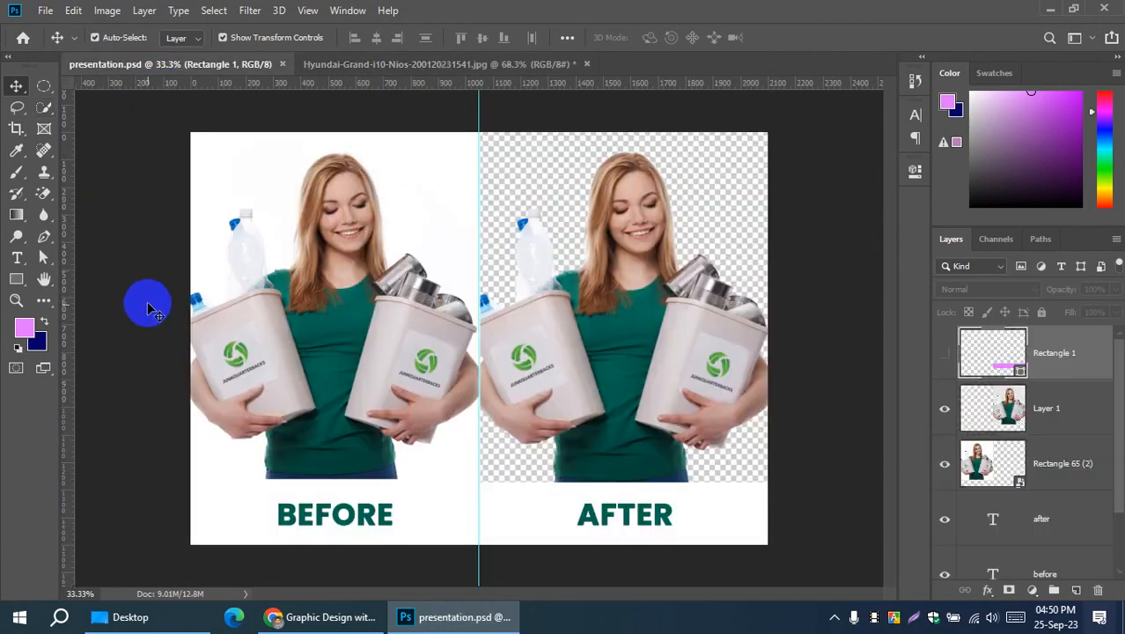
key(Delete)
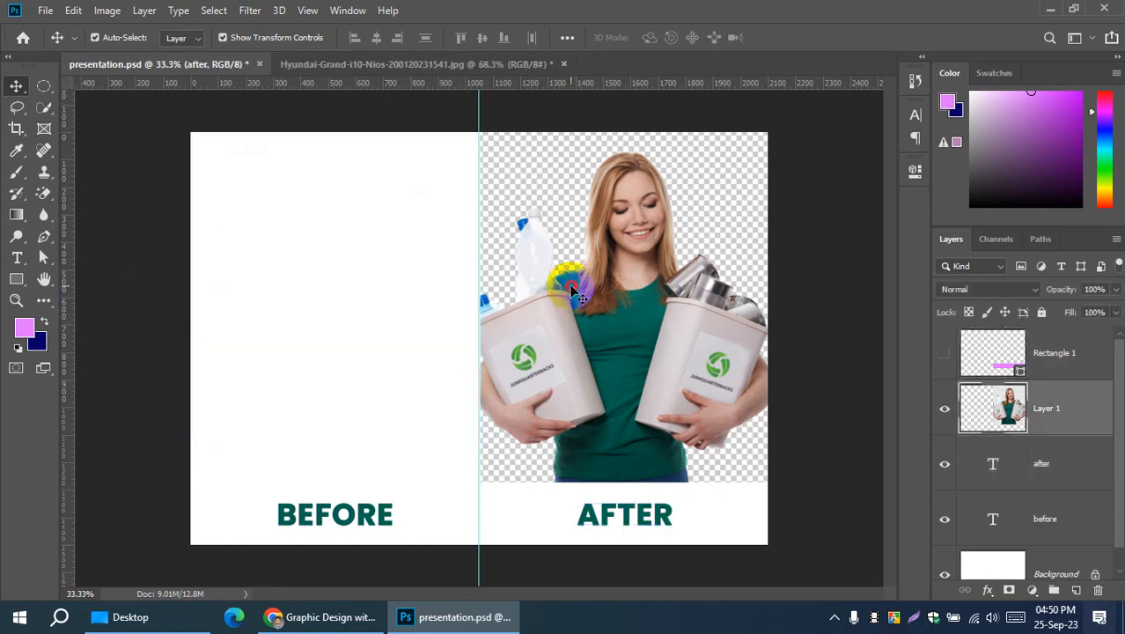
key(Delete)
click(132, 360)
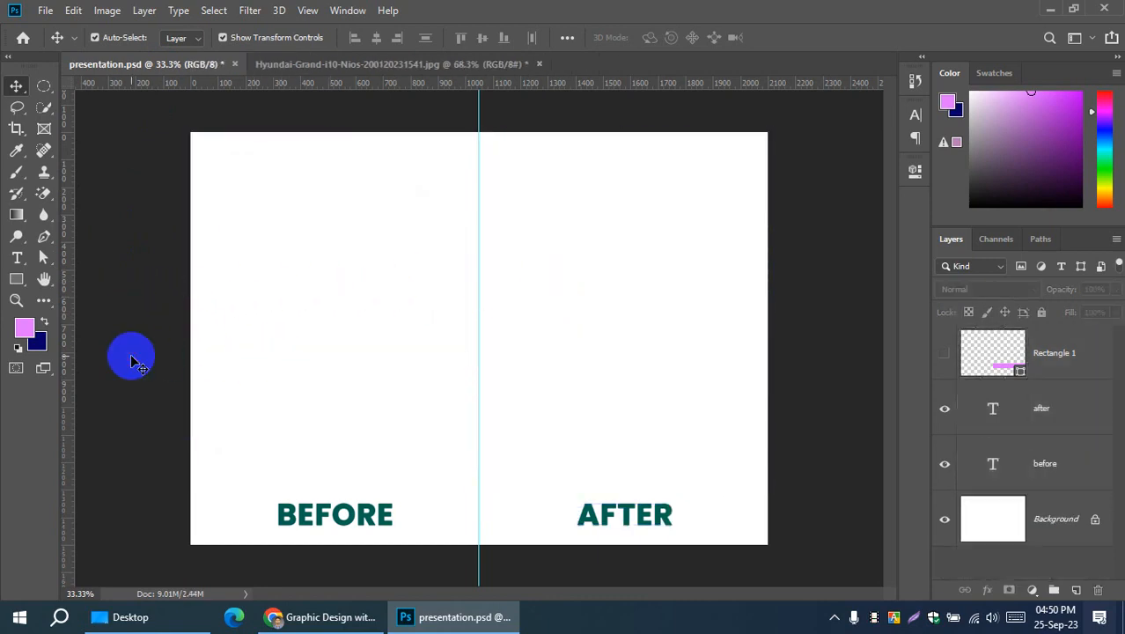
click(45, 12)
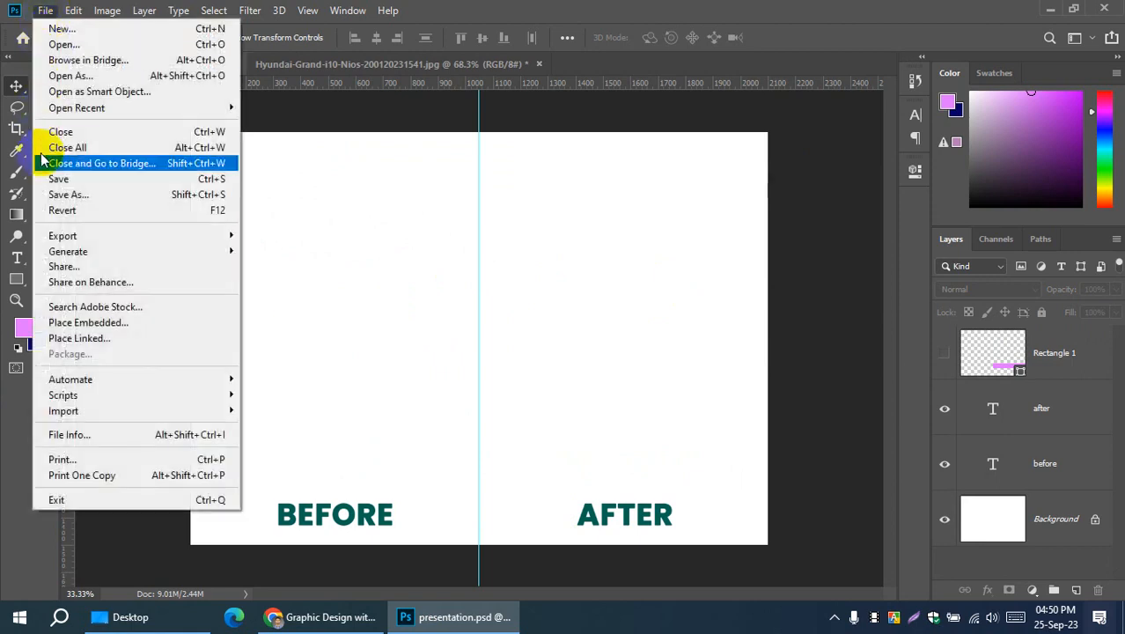
click(828, 259)
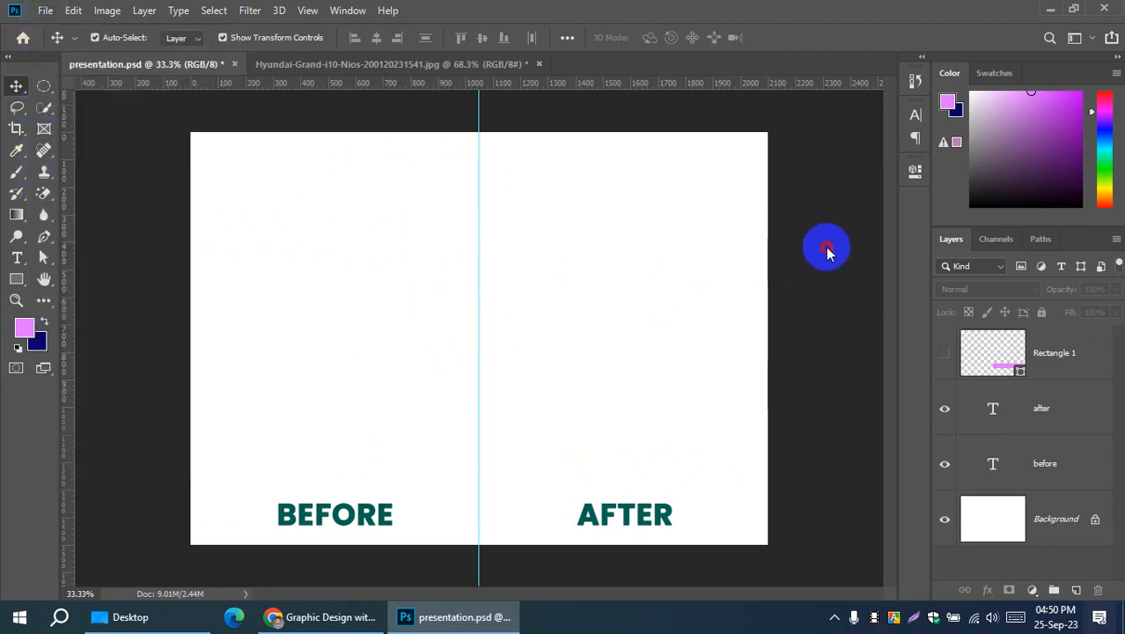
key(ctrl+z)
key(ctrl+z)
Step: Delete the two photos of the woman above the BEFORE and AFTER labels
click(277, 269)
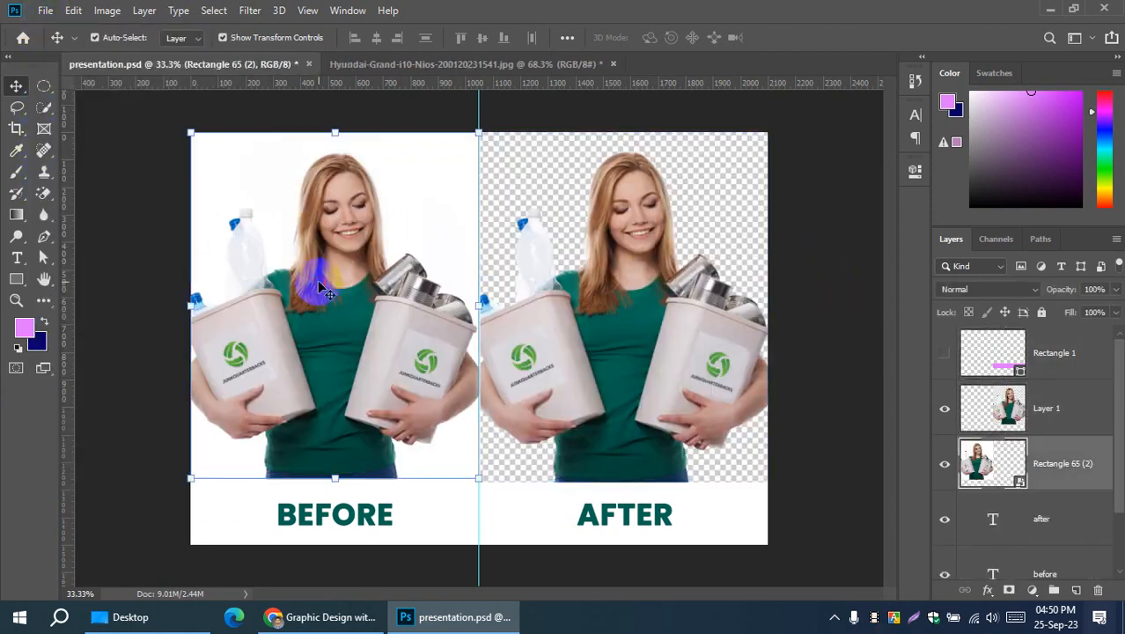
key(Delete)
click(586, 277)
key(Delete)
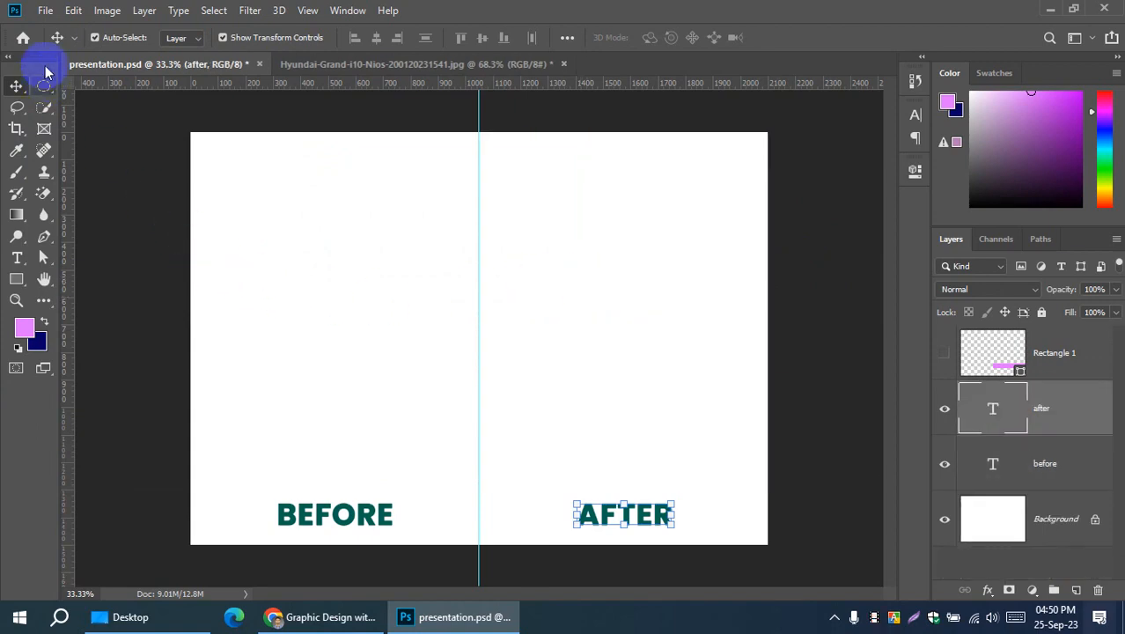
Step: Place the red Hyundai image from Downloads as embedded, scaled to about 38.6% to fit the width of the BEFORE half
click(45, 10)
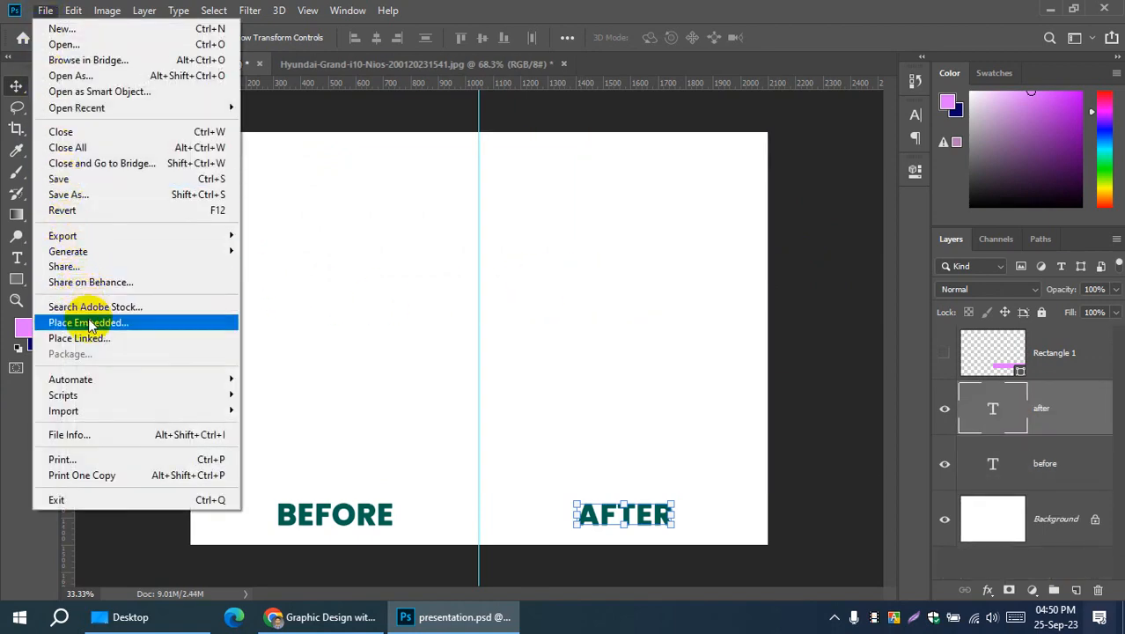
click(89, 323)
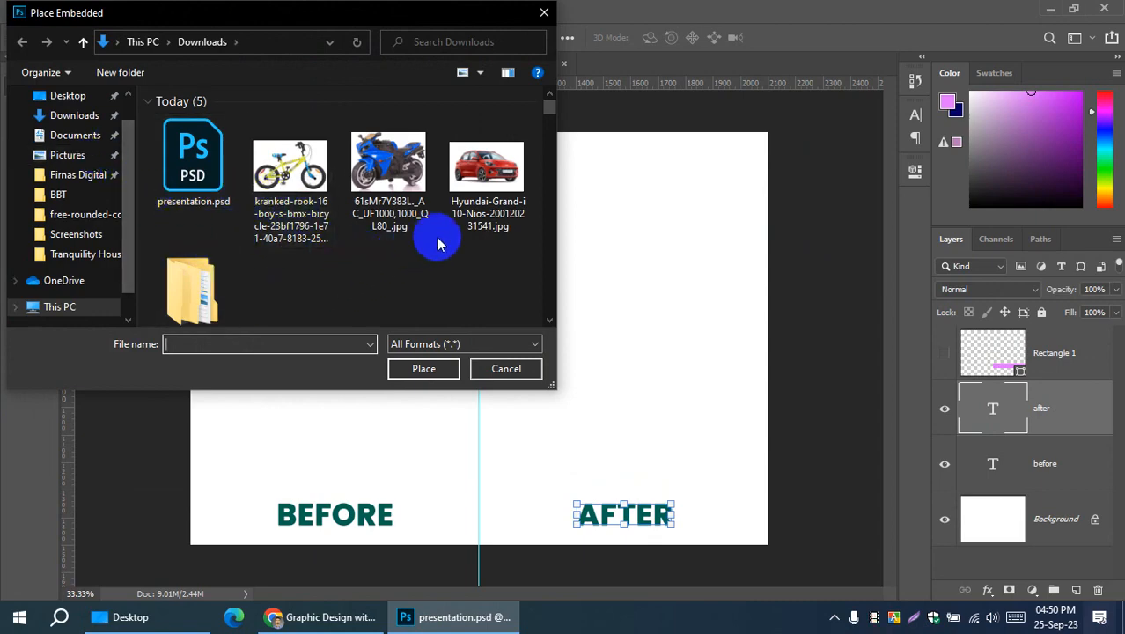
click(486, 176)
click(411, 369)
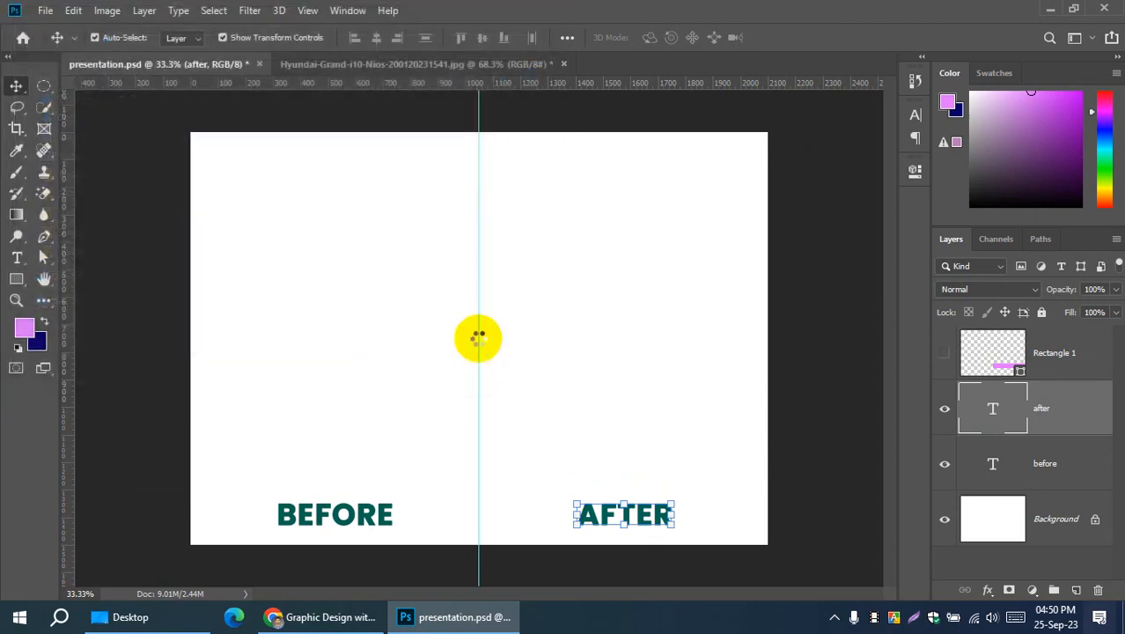
drag(765, 528, 499, 310)
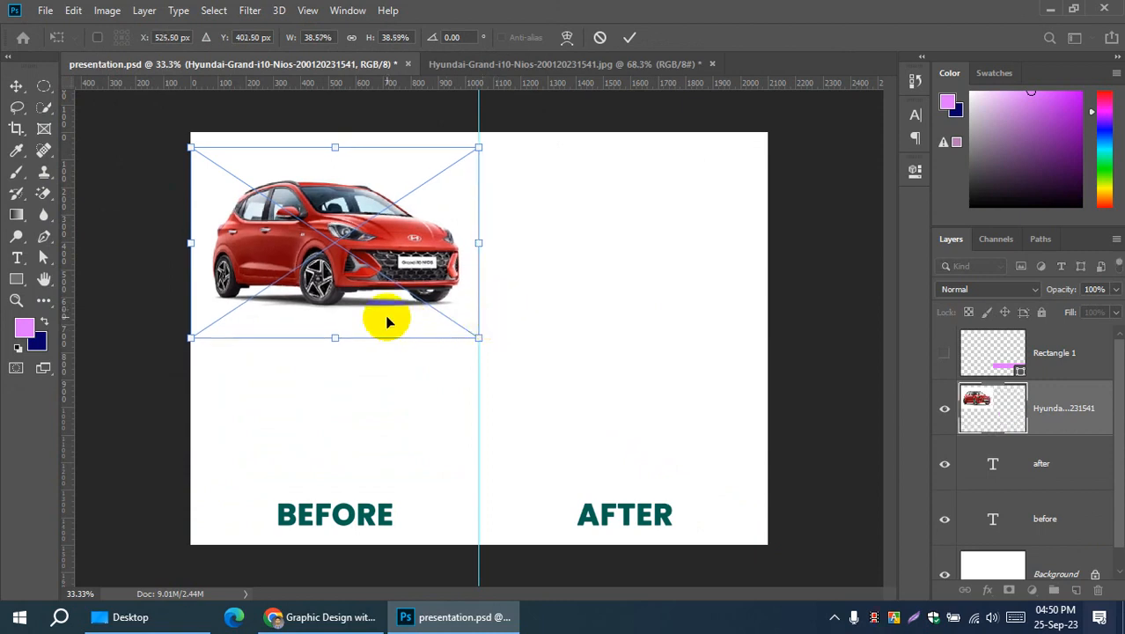
click(629, 37)
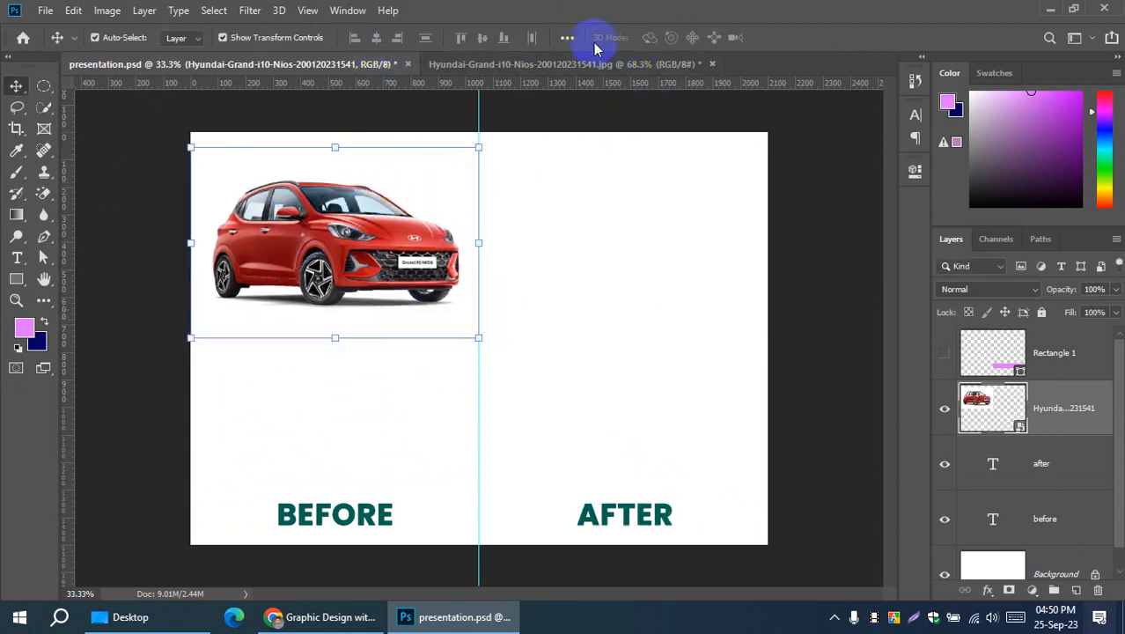
Step: Align the red car image to the top edge of the canvas, using Canvas as the alignment reference
click(567, 37)
click(616, 188)
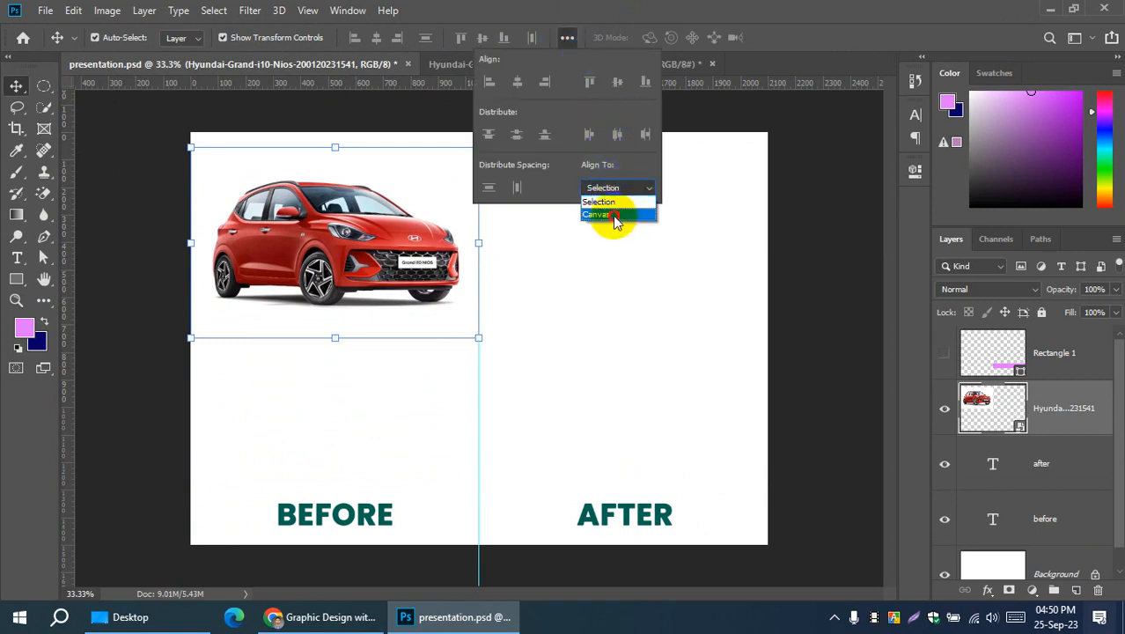
click(616, 215)
click(590, 82)
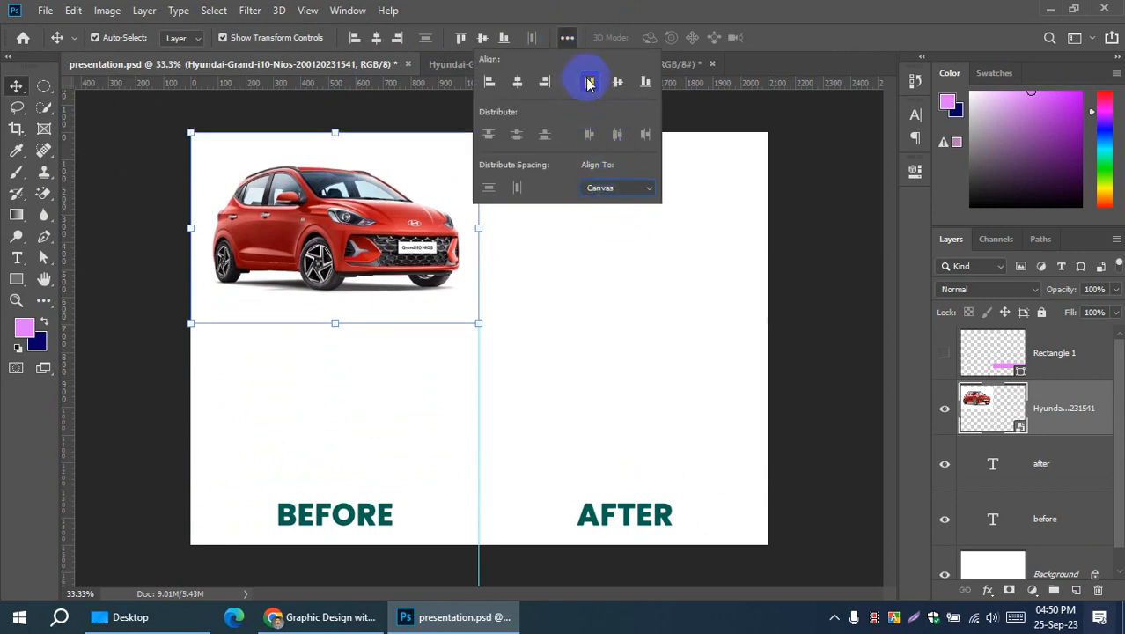
click(134, 251)
Step: Place blue-car.png from the Desktop as embedded, scaled to 28.95% in the AFTER half, and align it to the canvas top edge
click(44, 11)
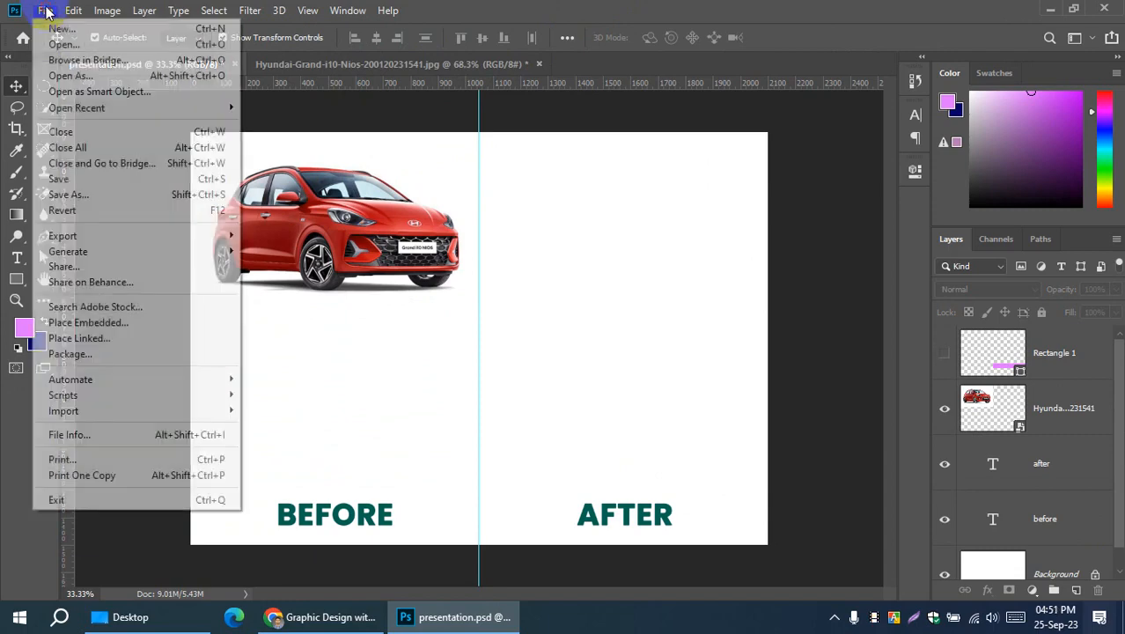
click(84, 322)
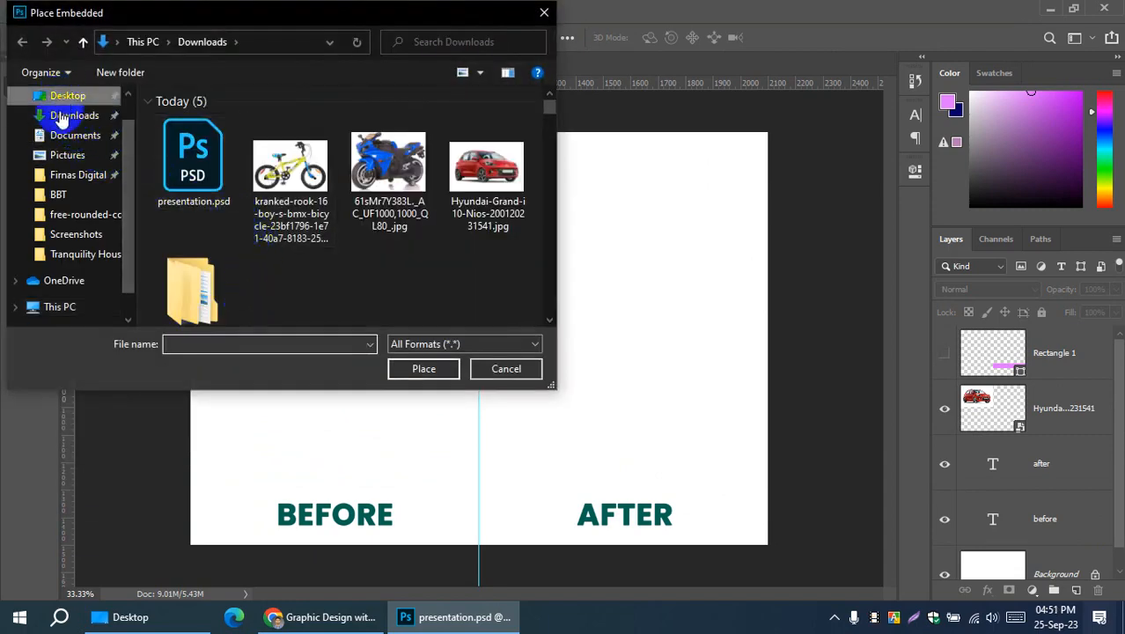
click(62, 97)
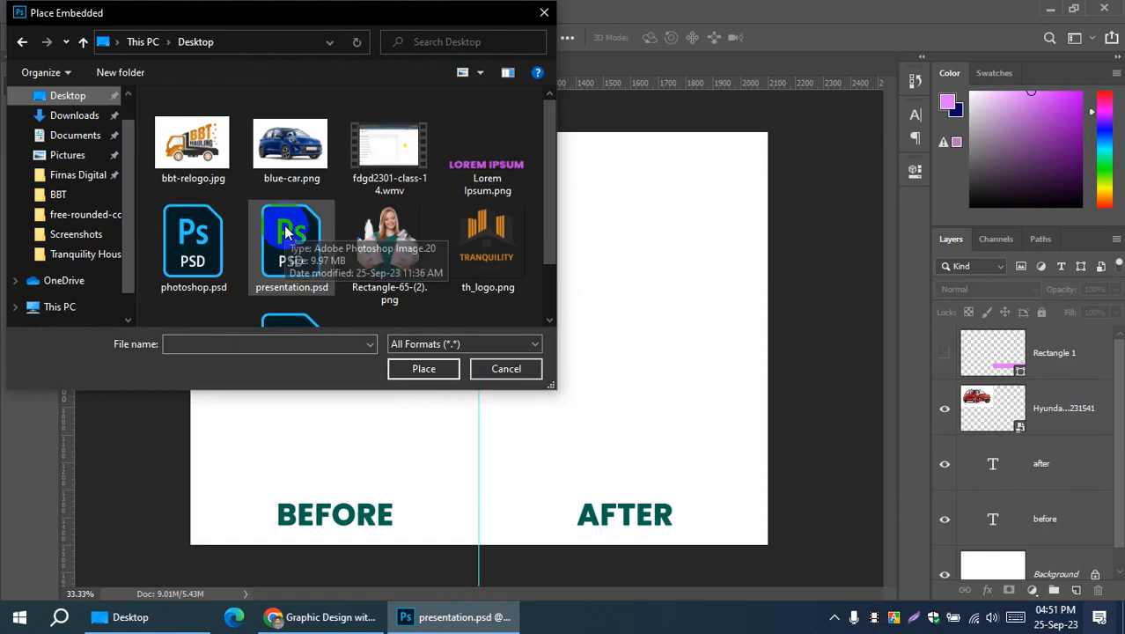
click(278, 153)
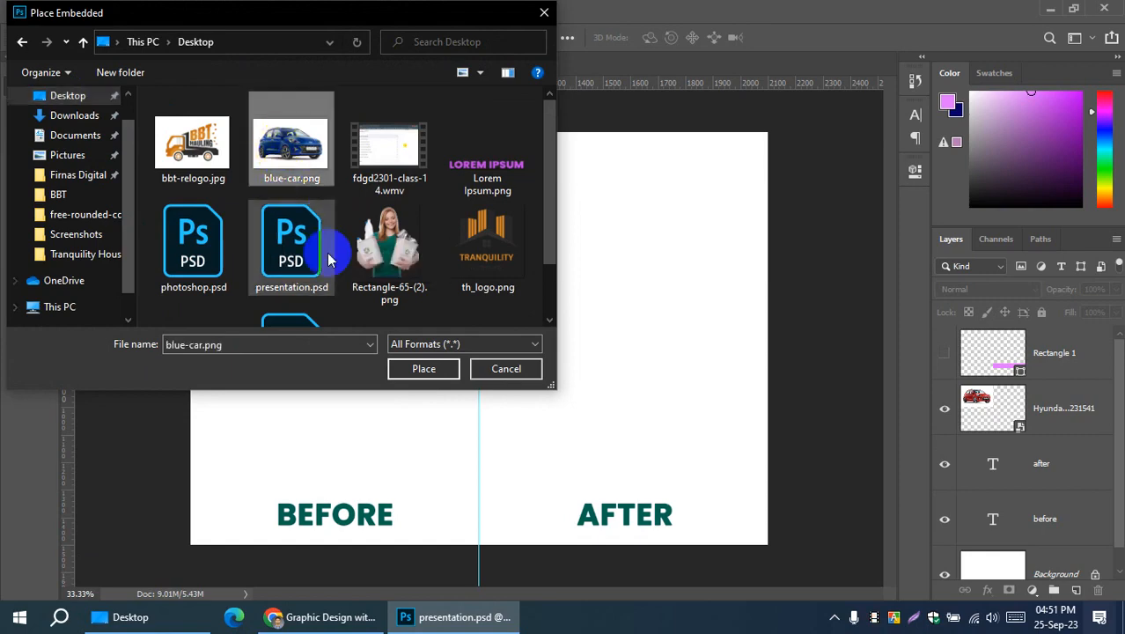
click(427, 370)
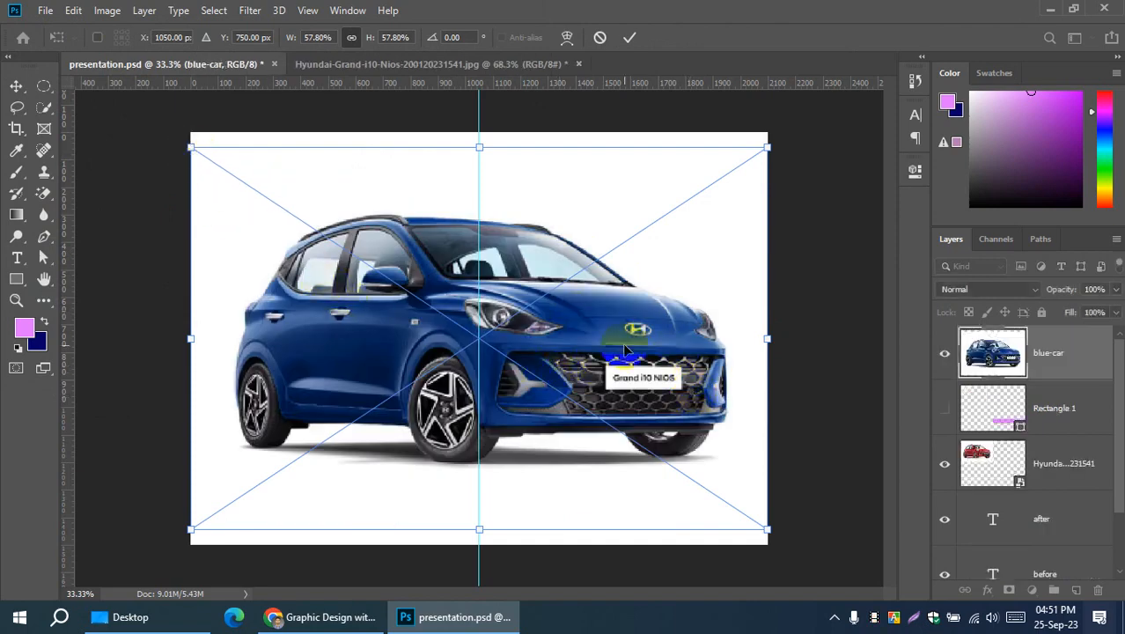
drag(193, 528, 491, 351)
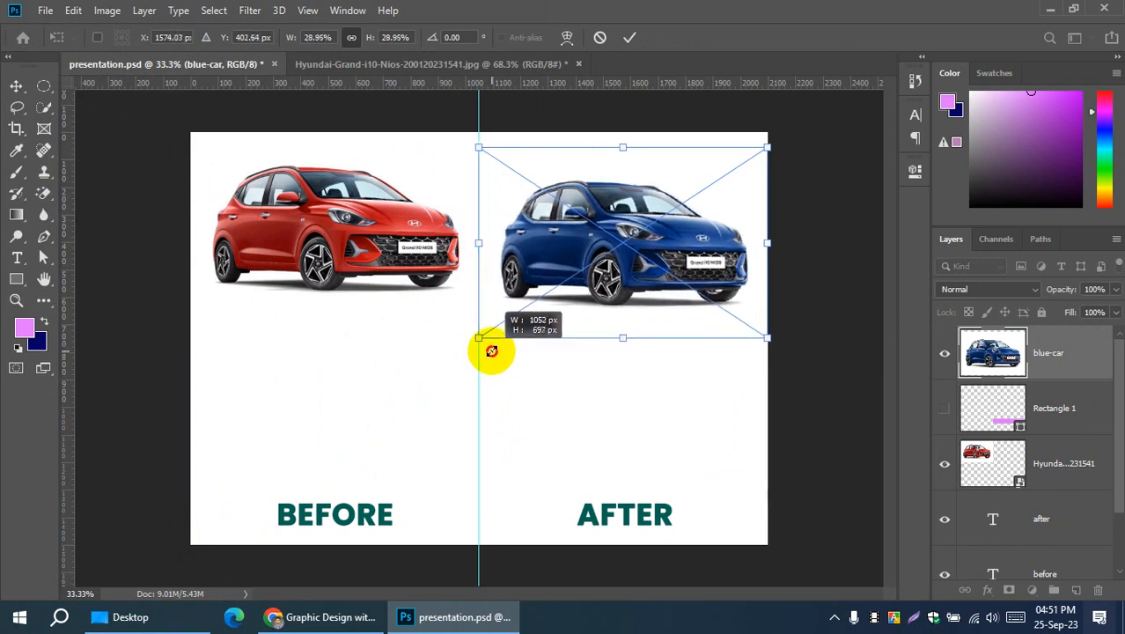
click(629, 37)
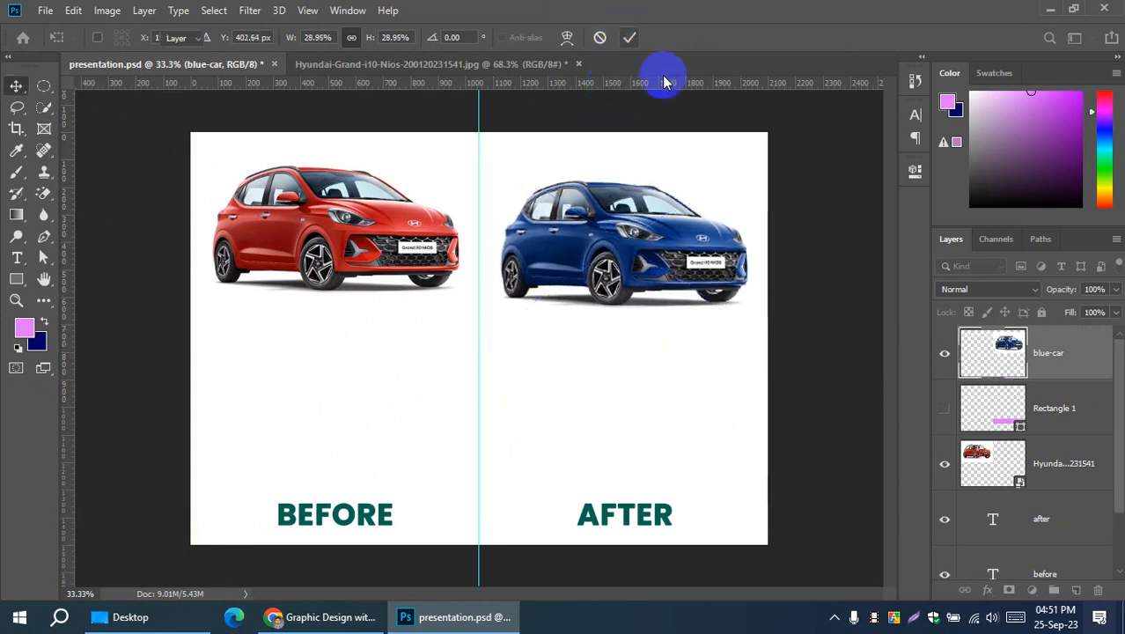
click(461, 37)
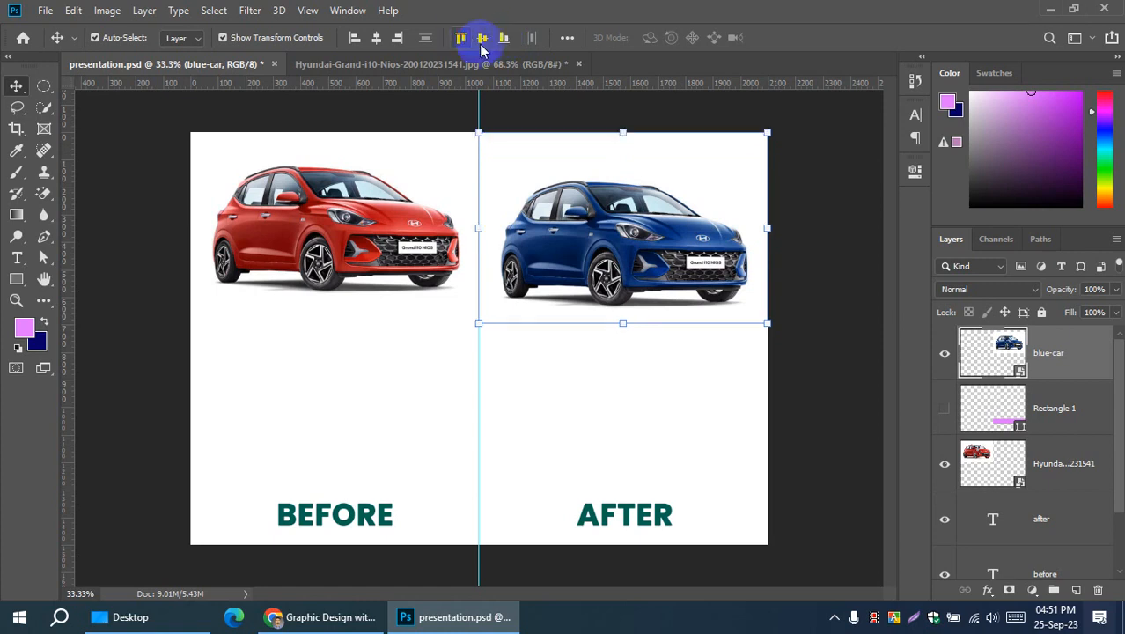
click(816, 248)
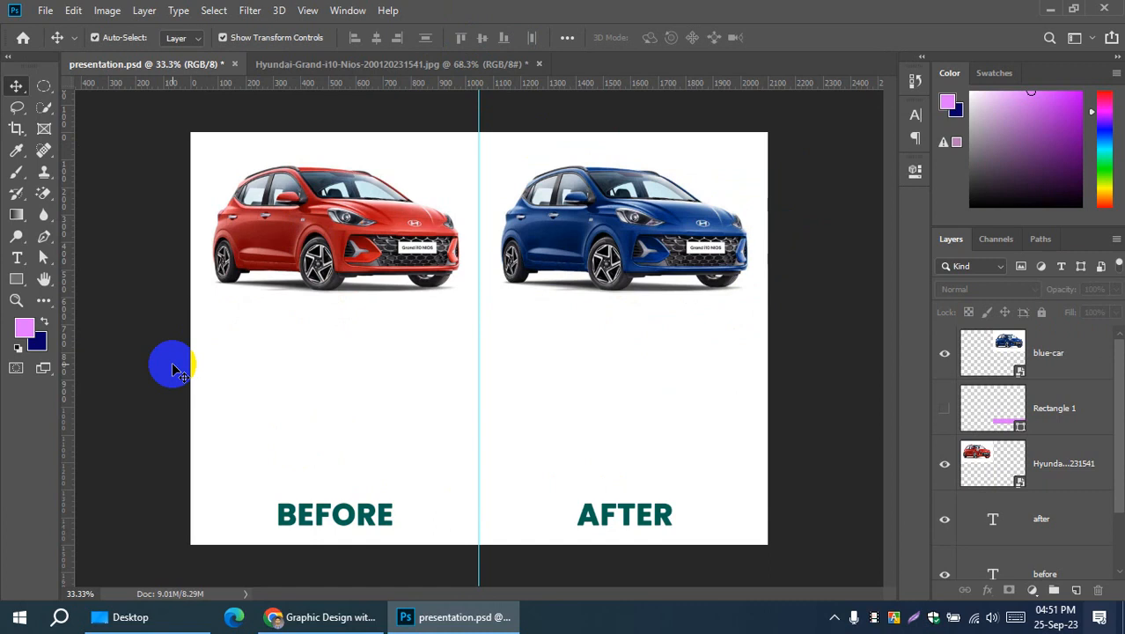
Step: Move the BEFORE and AFTER labels together straight up until they sit just below the two cars
click(338, 514)
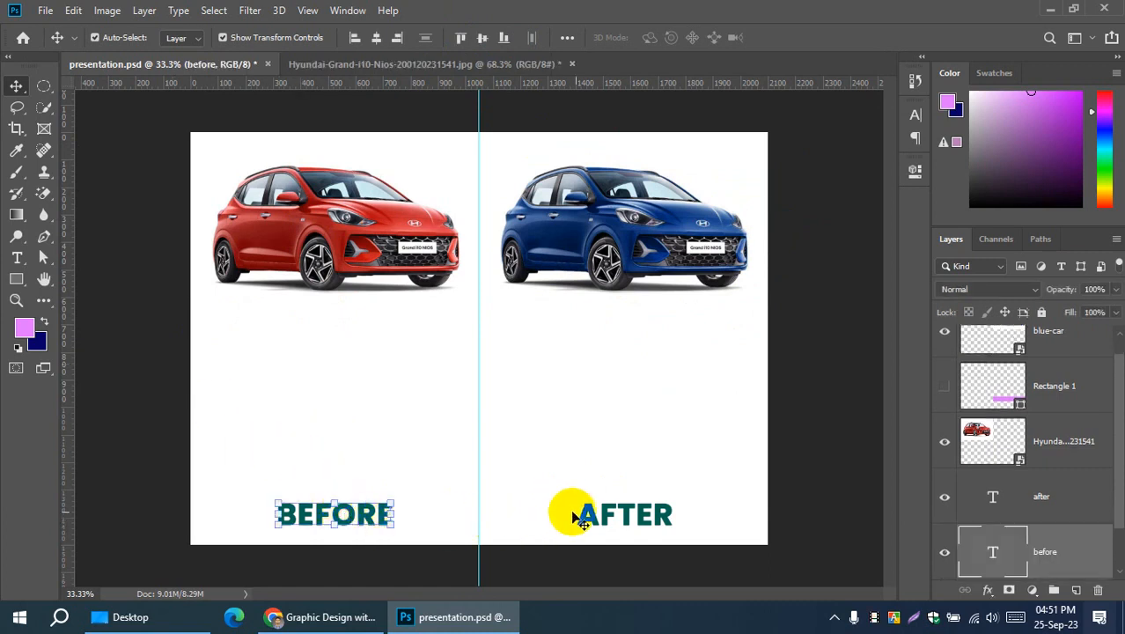
shift+click(612, 514)
key(shift+Up)
key(shift+Up)
key(shift+Up)
key(shift+Up)
key(shift+Up)
key(shift+Up)
key(shift+Up)
key(shift+Up)
key(shift+Up)
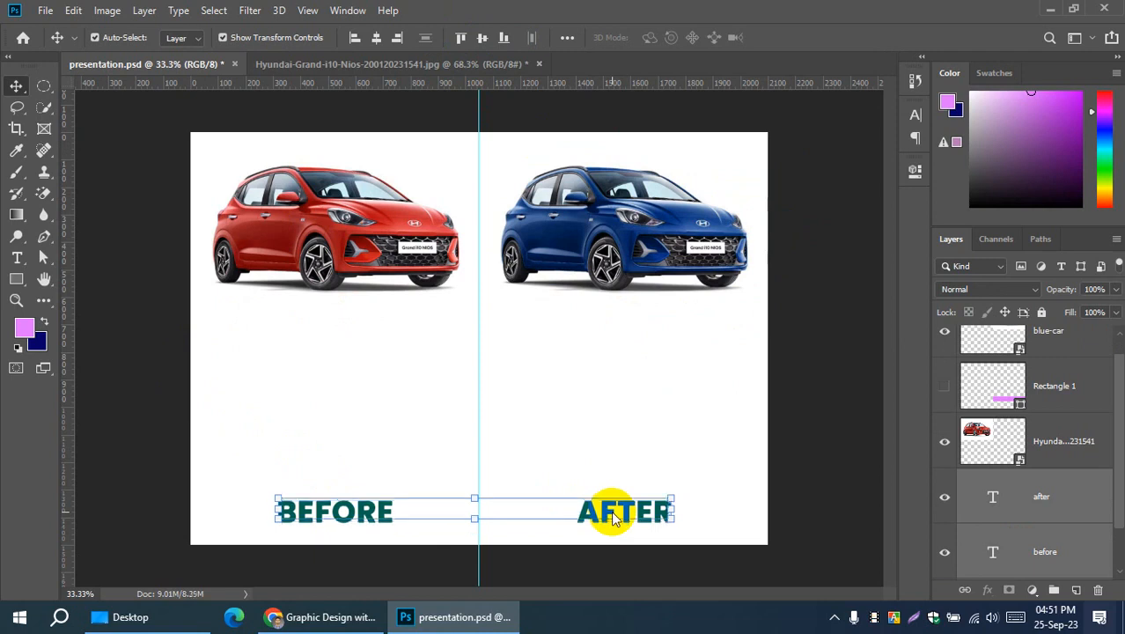
key(shift+Up)
key(shift+Up)
key(shift+Up)
key(shift+Up)
key(shift+Up)
key(shift+Up)
key(shift+Up)
key(shift+Up)
key(shift+Up)
key(shift+Up)
key(shift+Up)
key(shift+Up)
key(shift+Up)
key(shift+Up)
key(shift+Up)
key(shift+Up)
key(shift+Up)
key(shift+Up)
key(shift+Up)
key(shift+Up)
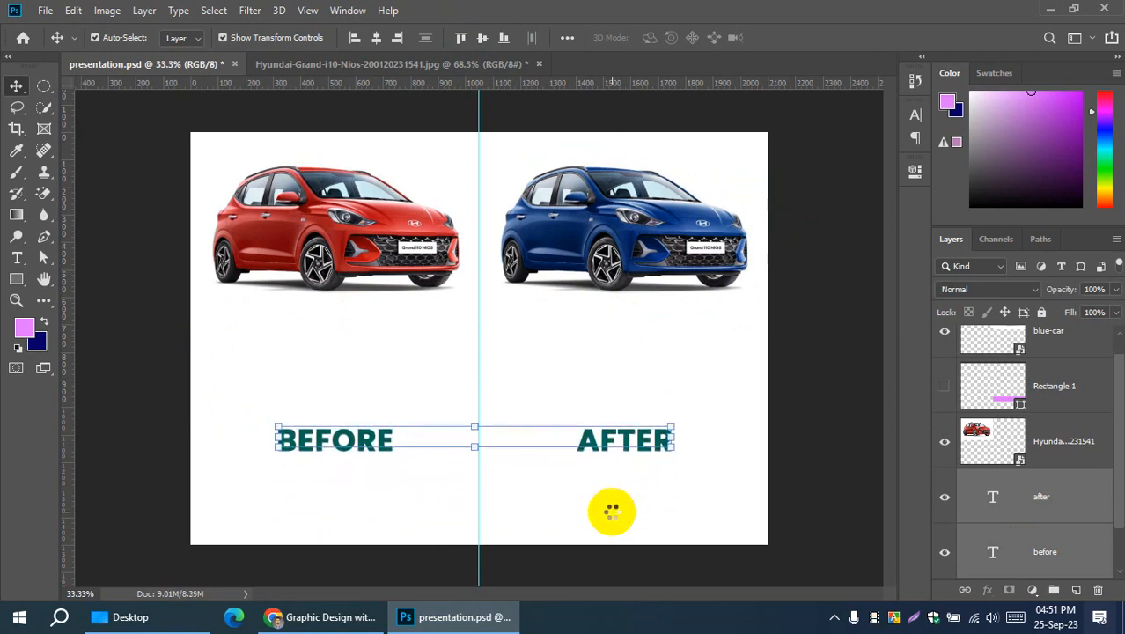
key(shift+Up)
key(shift+Up)
key(shift+Up)
key(shift+Up)
key(shift+Up)
key(shift+Up)
key(shift+Up)
key(shift+Up)
key(shift+Up)
key(shift+Up)
key(shift+Up)
key(shift+Up)
key(shift+Up)
key(shift+Up)
key(shift+Up)
key(shift+Up)
key(shift+Up)
key(shift+Up)
key(shift+Up)
key(shift+Up)
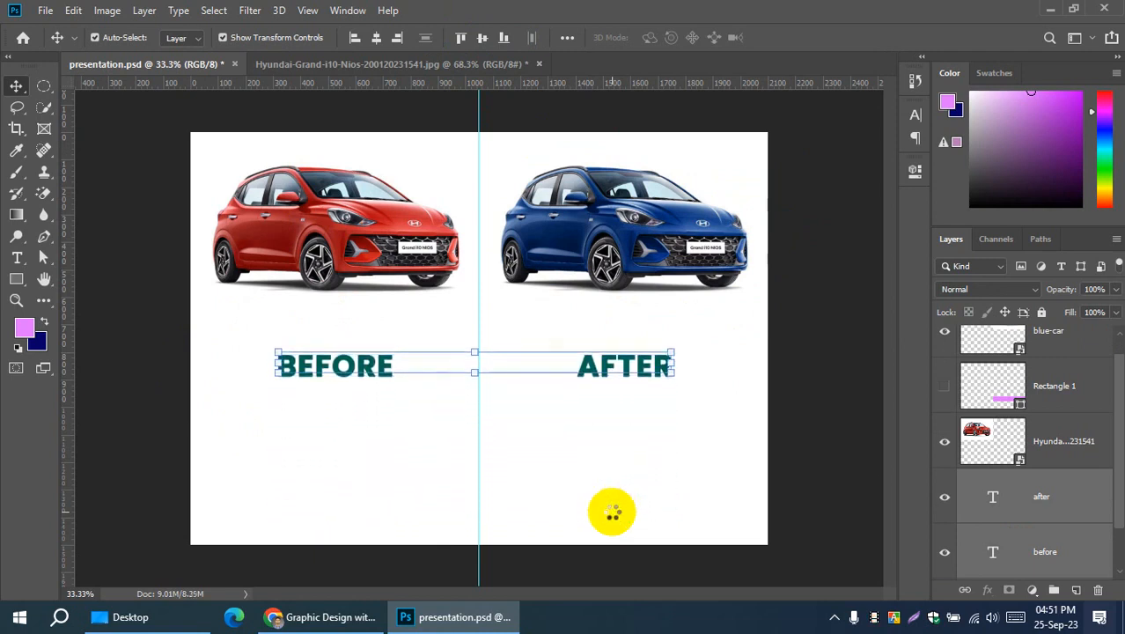
key(shift+Up)
key(shift+Up)
key(shift+Up)
key(shift+Up)
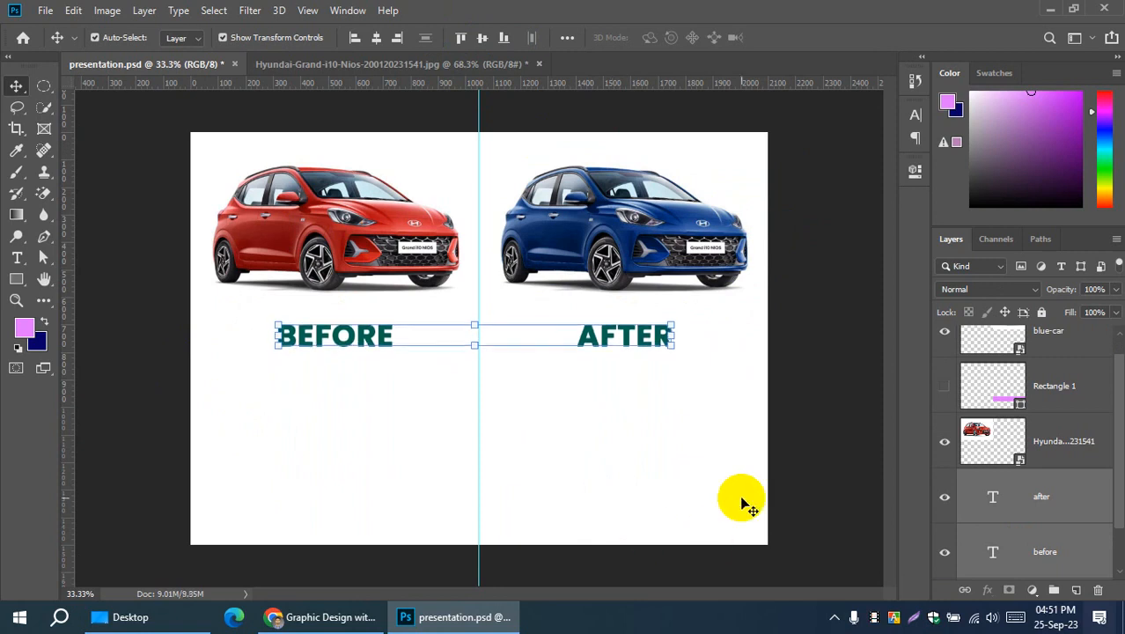
click(633, 450)
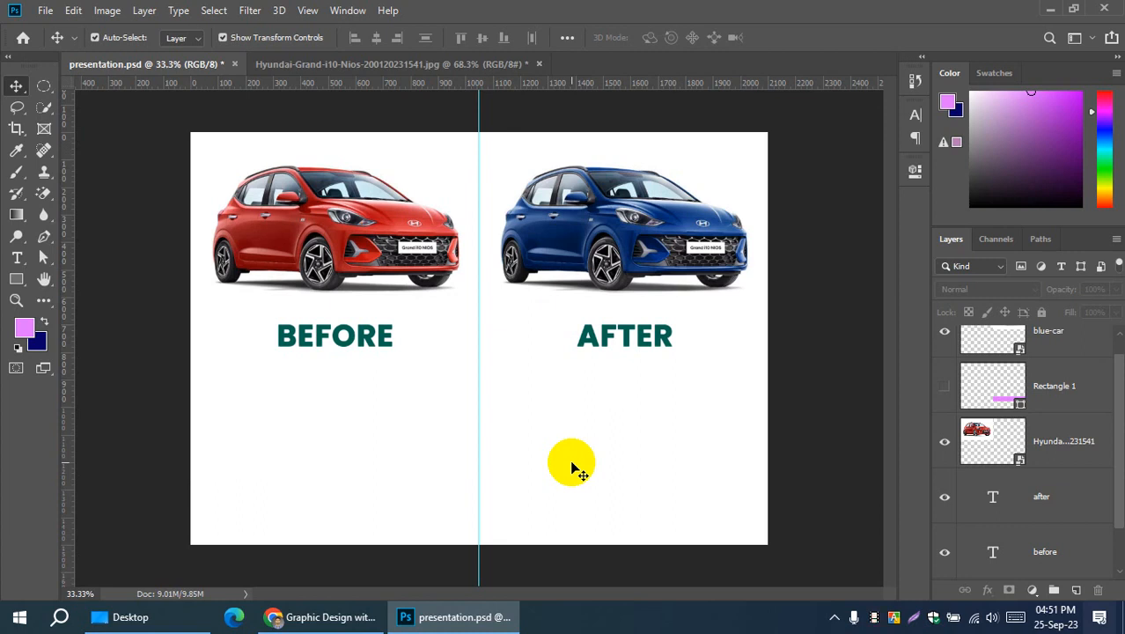
Step: Crop the empty lower part of the canvas to just below the BEFORE and AFTER labels, keeping the full width
click(16, 130)
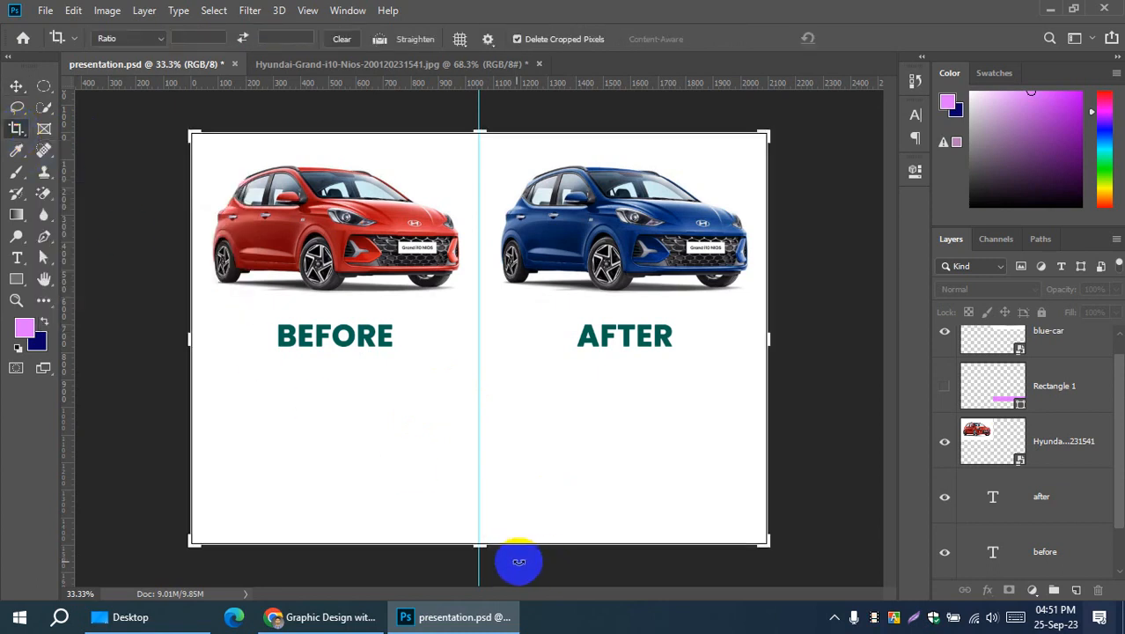
drag(480, 543, 485, 462)
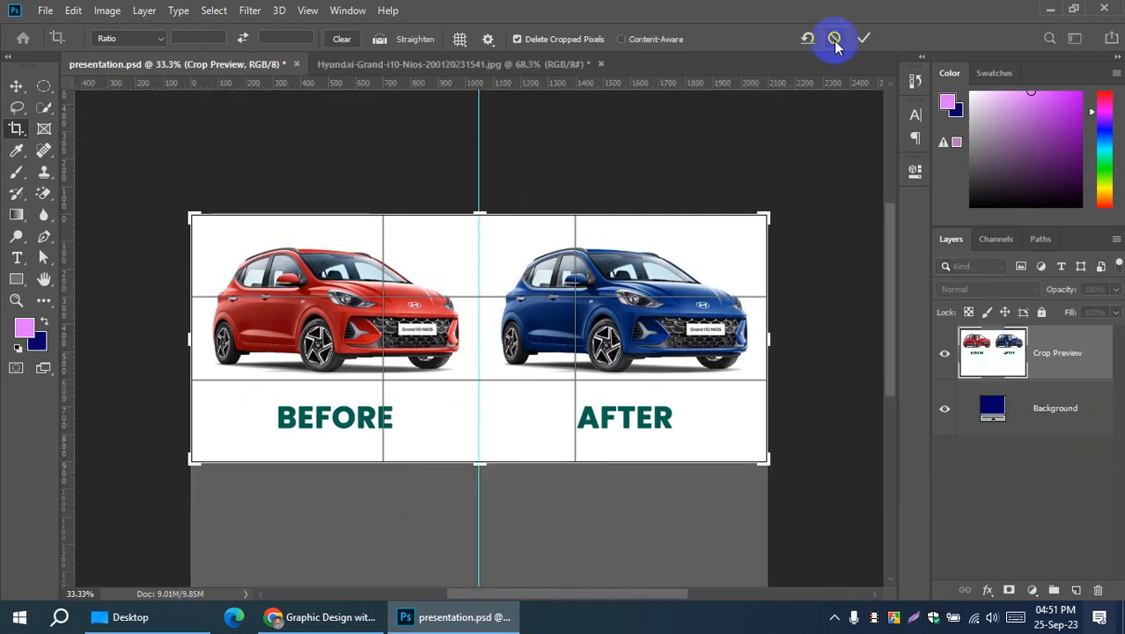
click(863, 38)
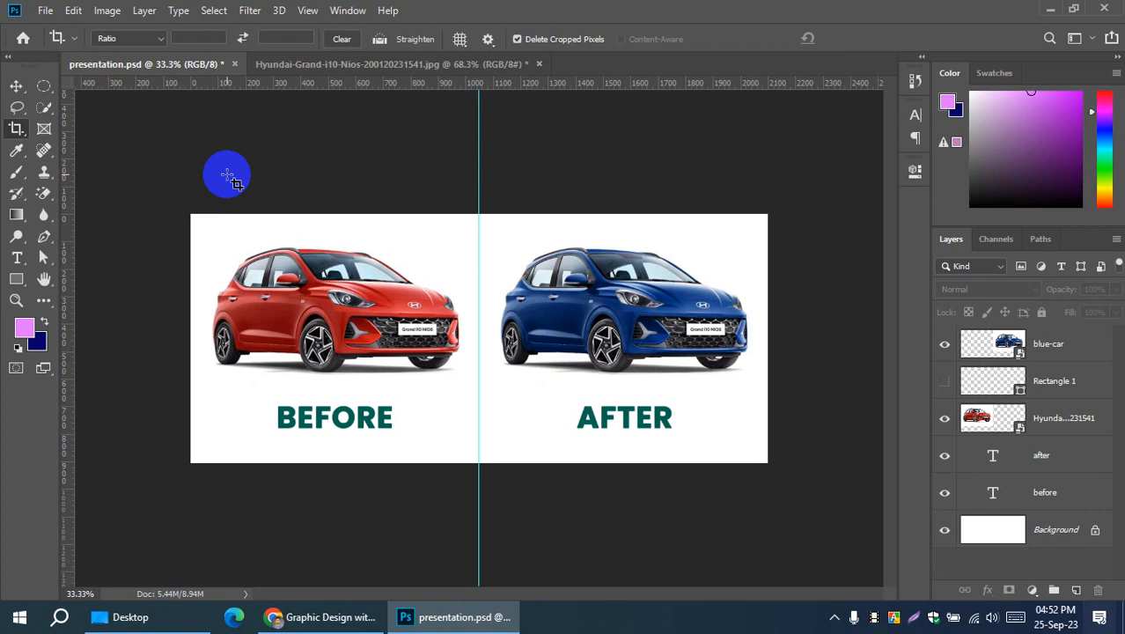
Step: Undo the crop, the label move, the car placements and the photo deletions to restore the original comparison layout, leaving no layer selected
key(ctrl+z)
key(ctrl+z)
key(ctrl+z)
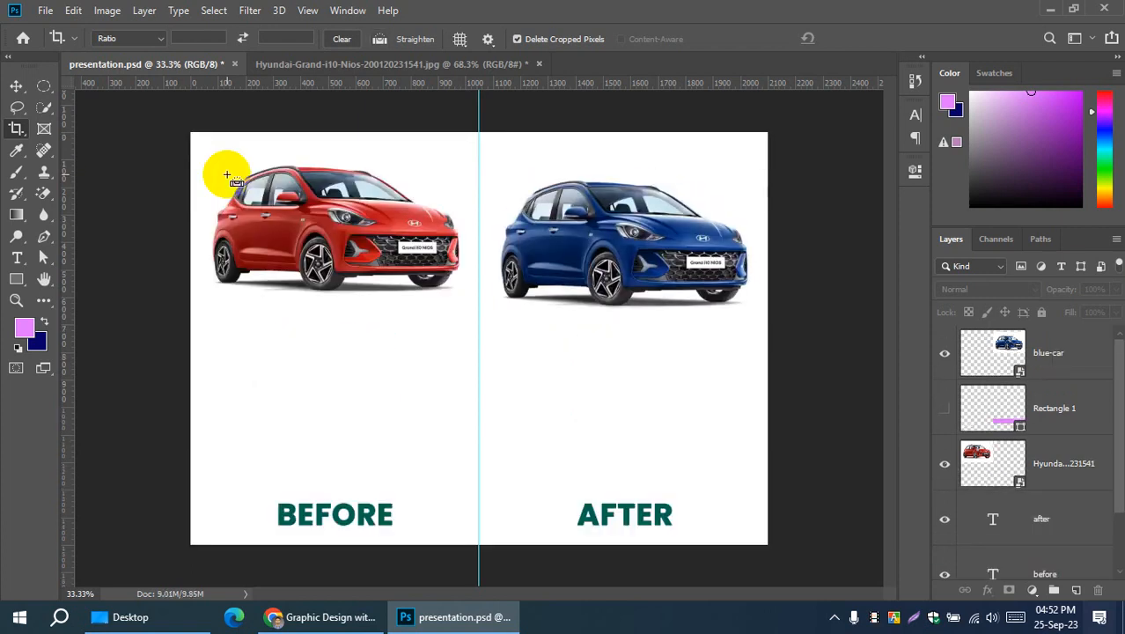
key(ctrl+z)
key(ctrl+z)
key(ctrl+z)
key(ctrl+z)
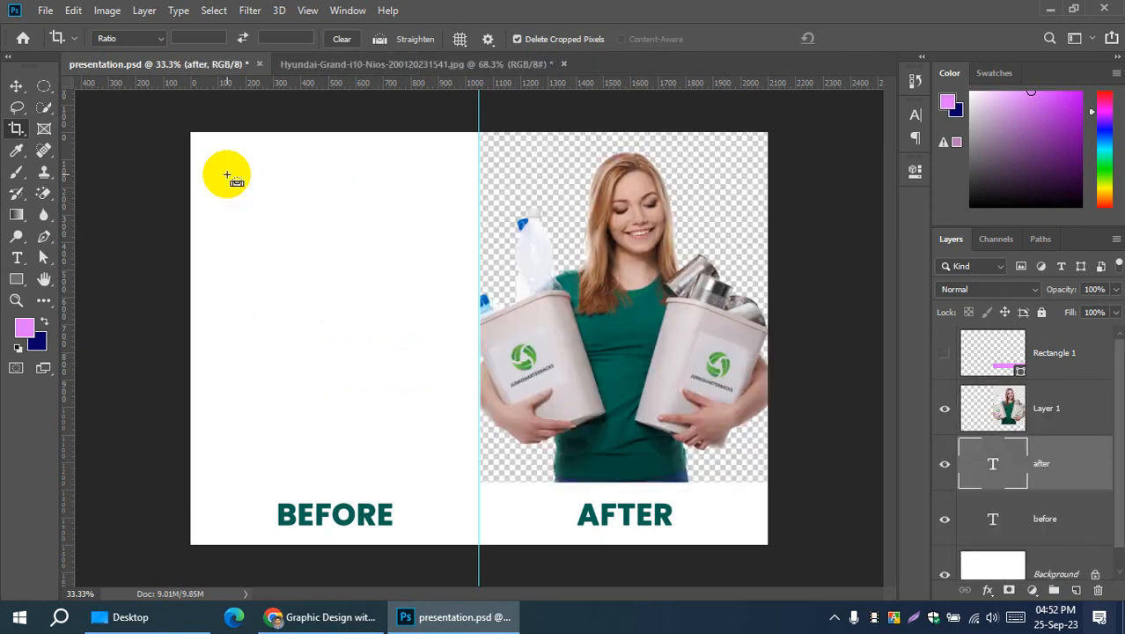
key(ctrl+z)
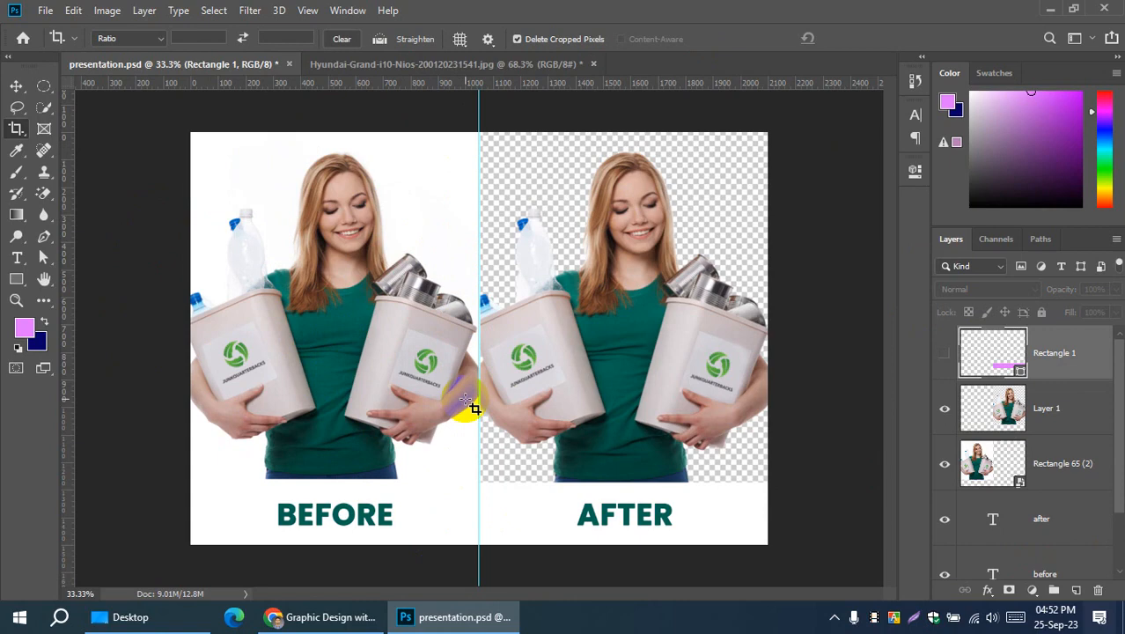
click(16, 86)
click(123, 236)
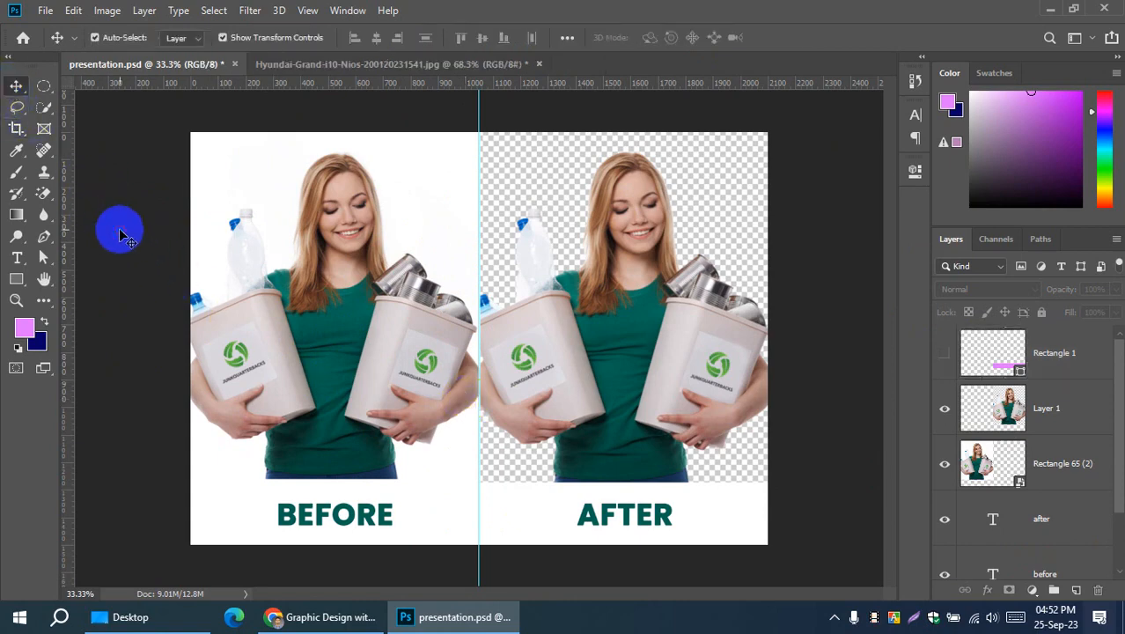